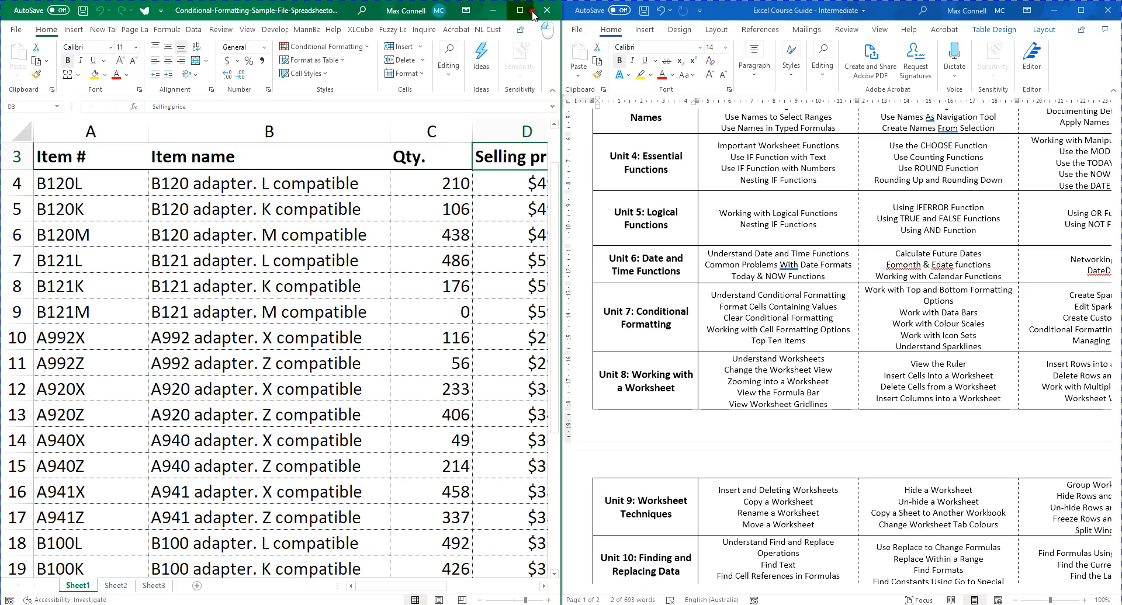
Maximize the inventory workbook window so all columns of the list are visible
left_click(519, 11)
left_click(654, 163)
left_click(557, 176)
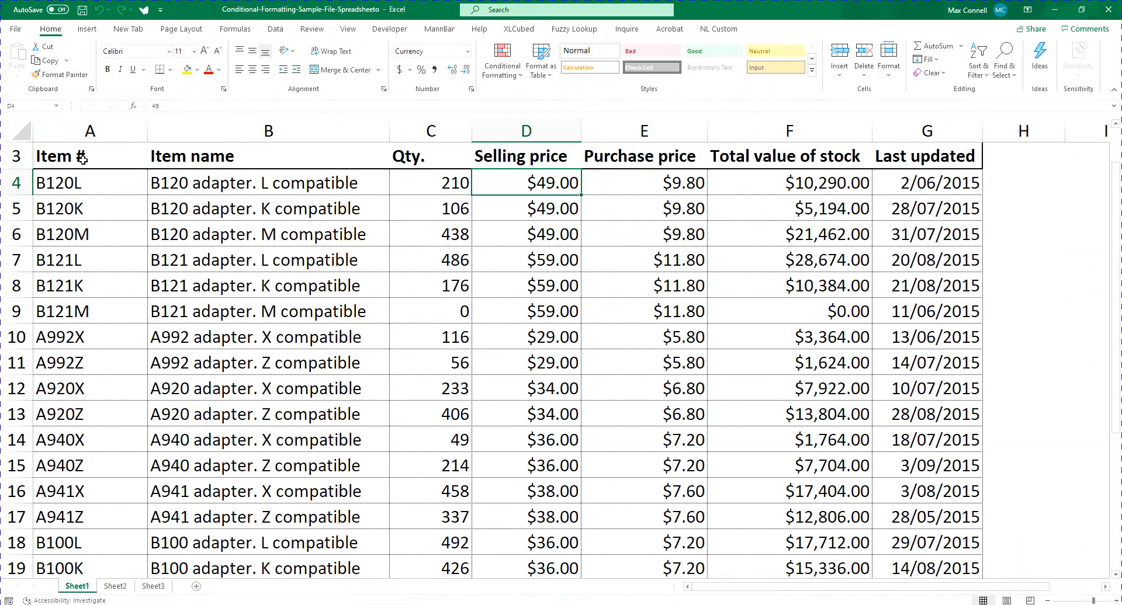
Look over the inventory list from its column headings in row 3 to the last item row
left_click_drag(83, 158, 935, 160)
scroll(855, 284, "down", 6)
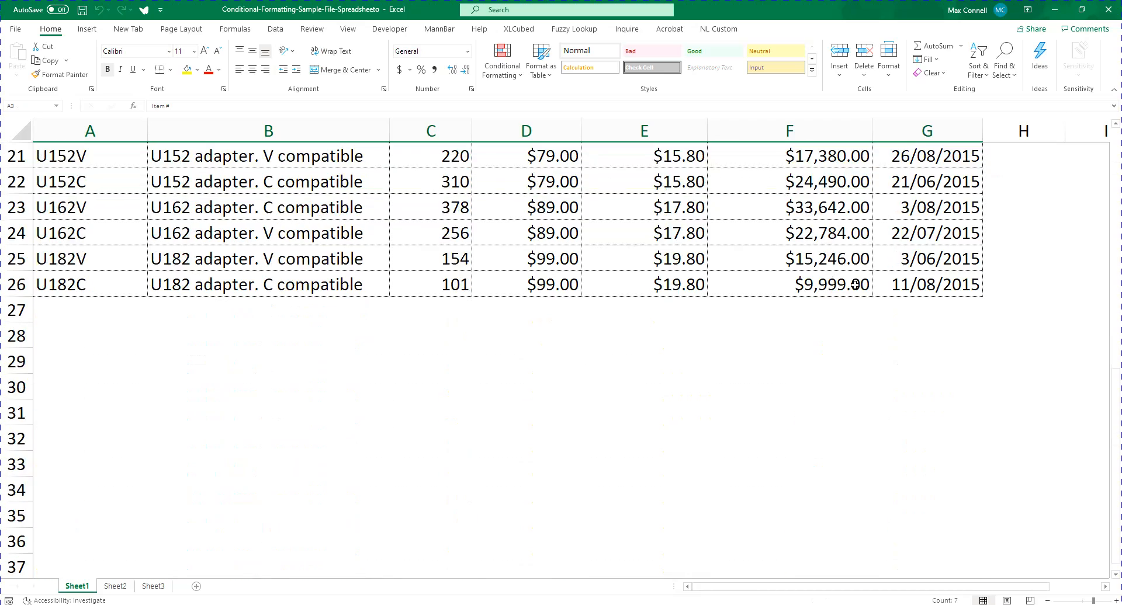
scroll(854, 284, "up", 7)
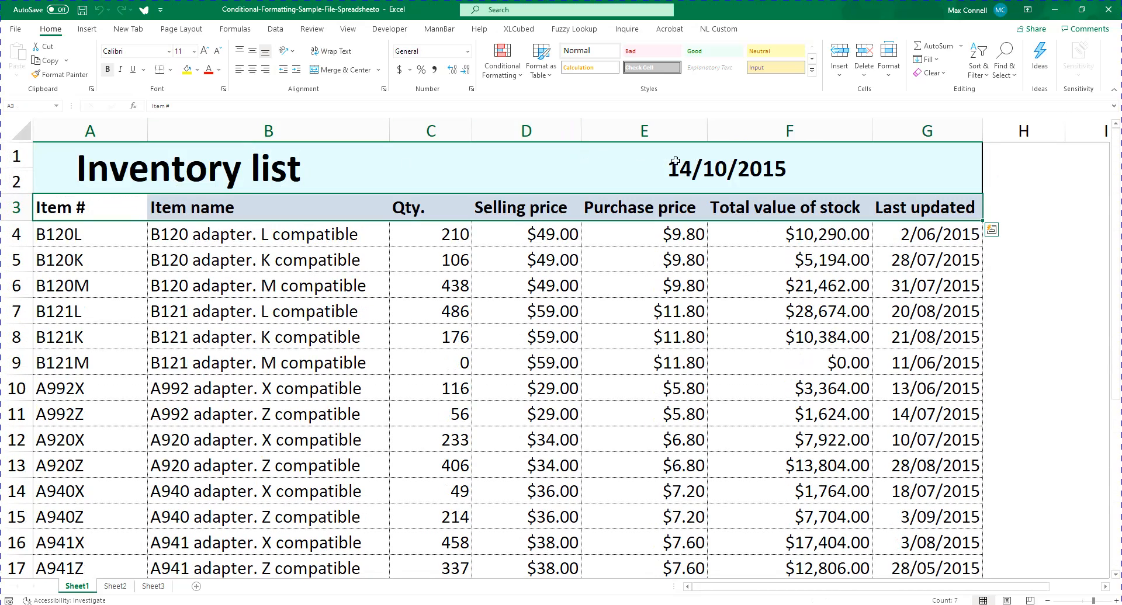
left_click(419, 273)
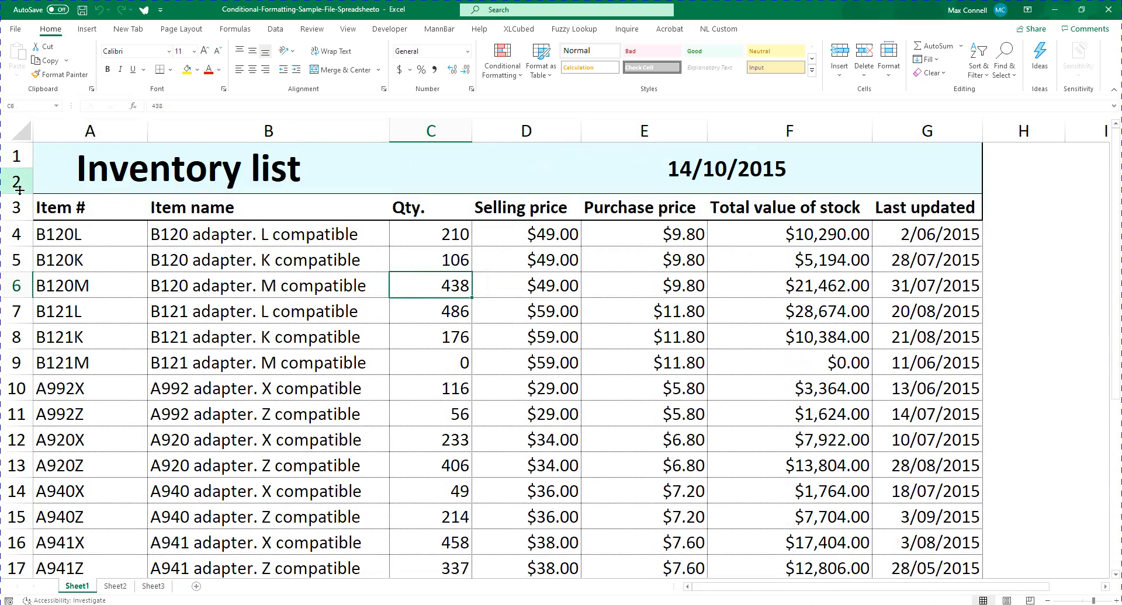
left_click(70, 231)
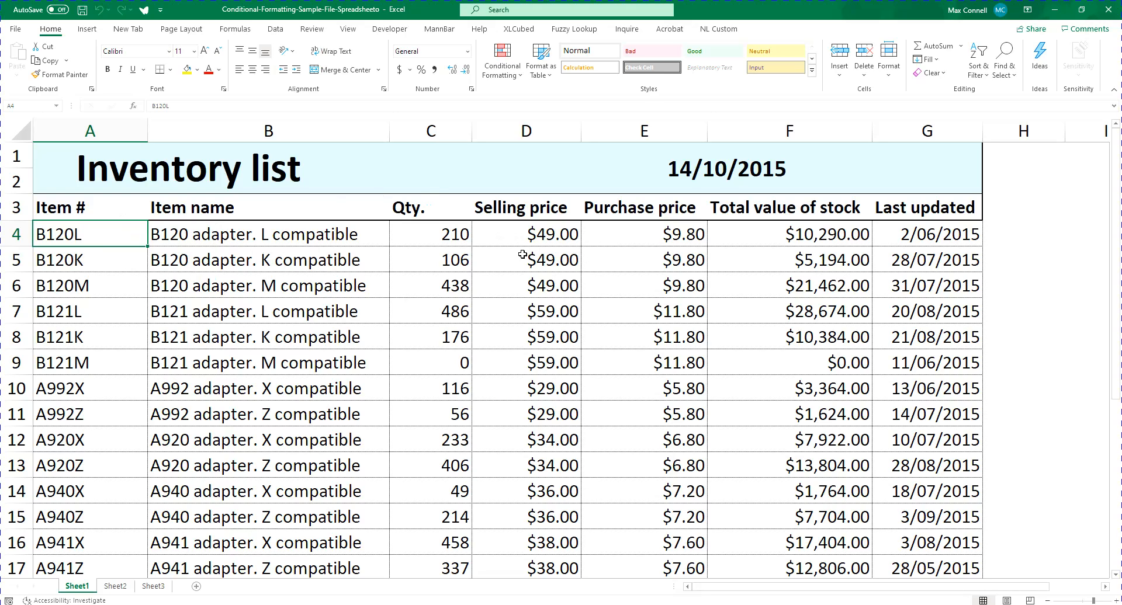
left_click(303, 267)
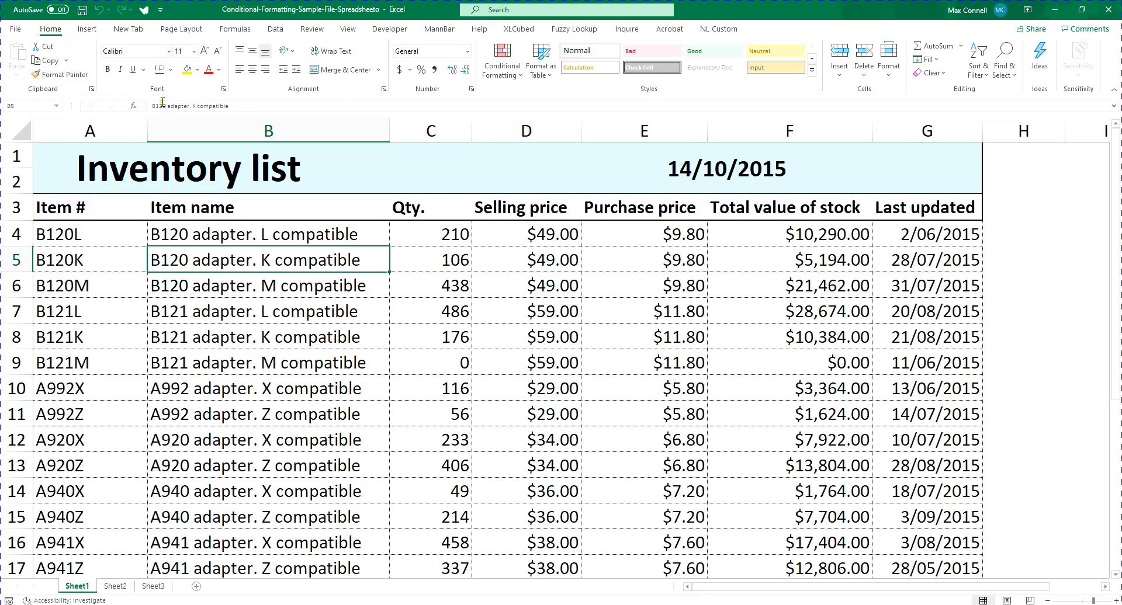
Examine the conditional formatting options for highlighting cells, including the settings for a custom rule
left_click(501, 65)
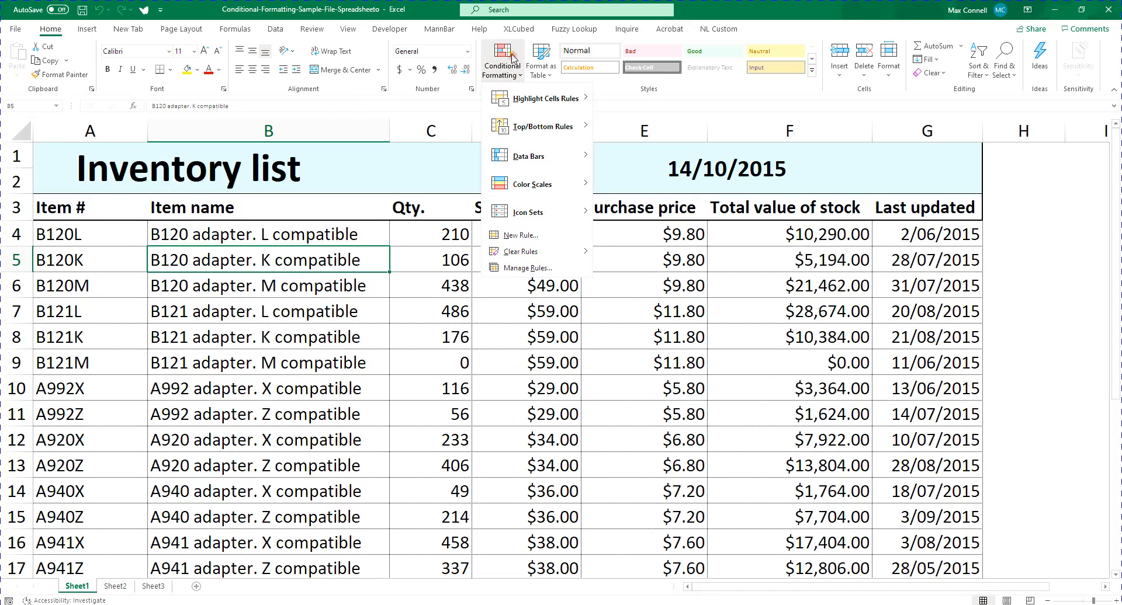
mouse_move(496, 100)
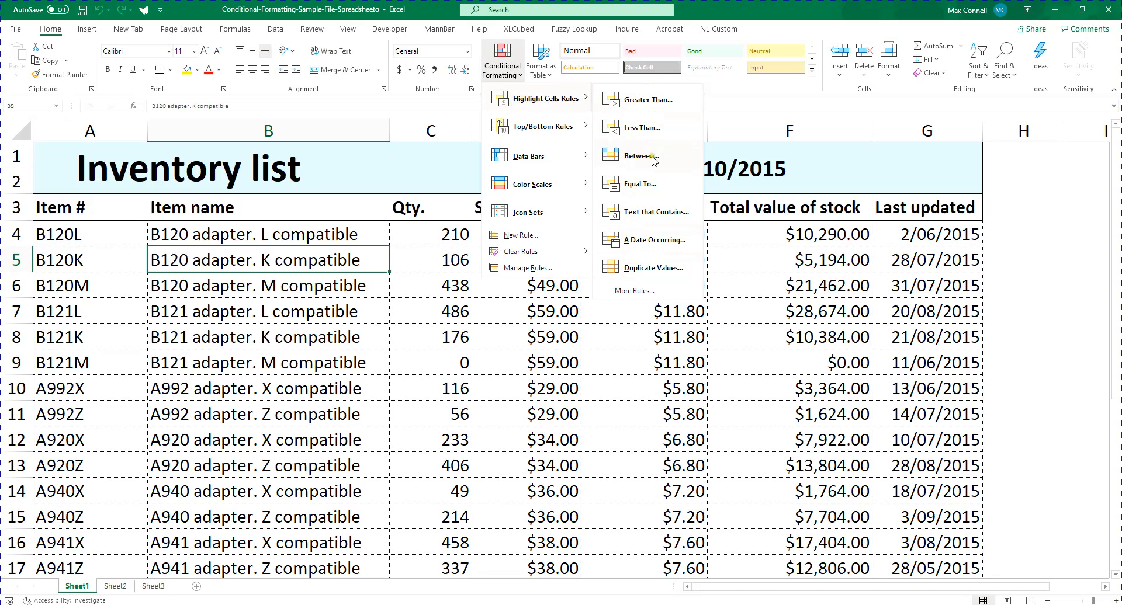
left_click(655, 292)
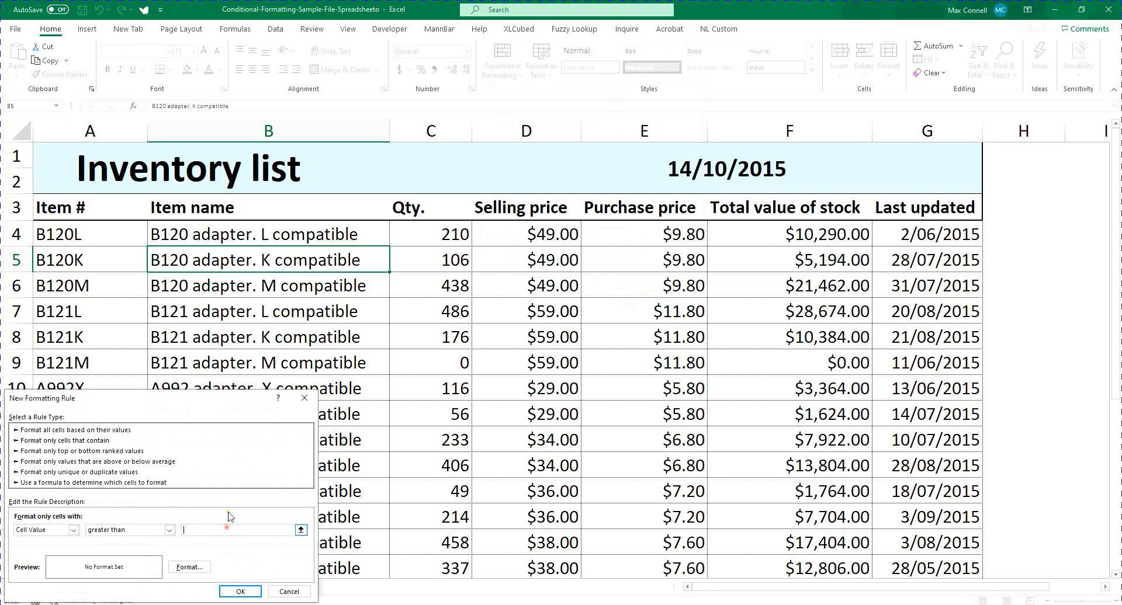
left_click(304, 398)
left_click(439, 353)
left_click(459, 237)
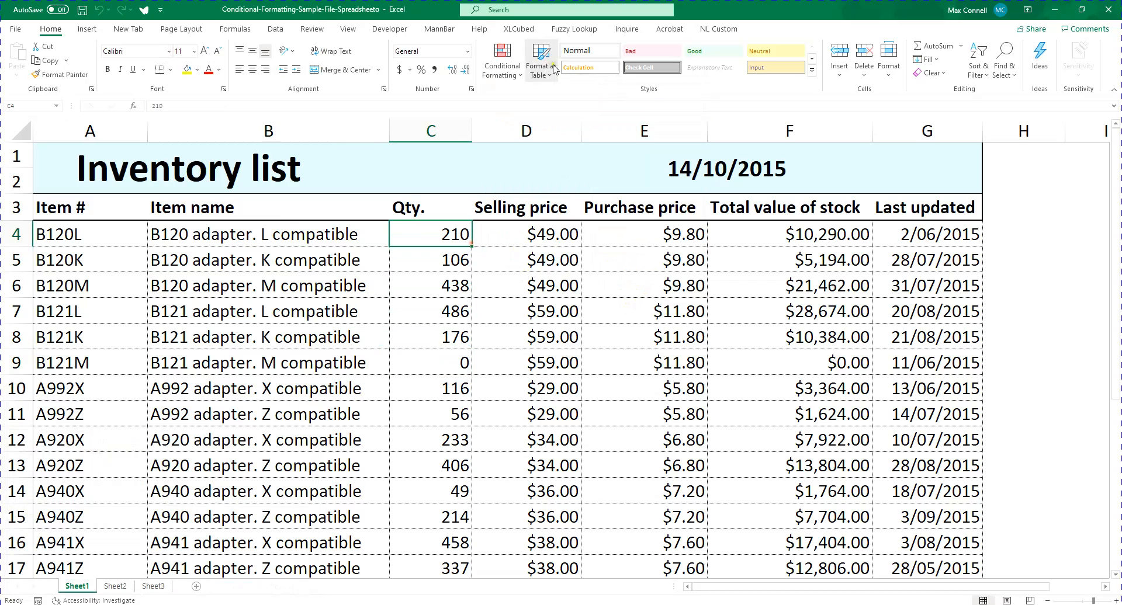
left_click(502, 65)
mouse_move(555, 105)
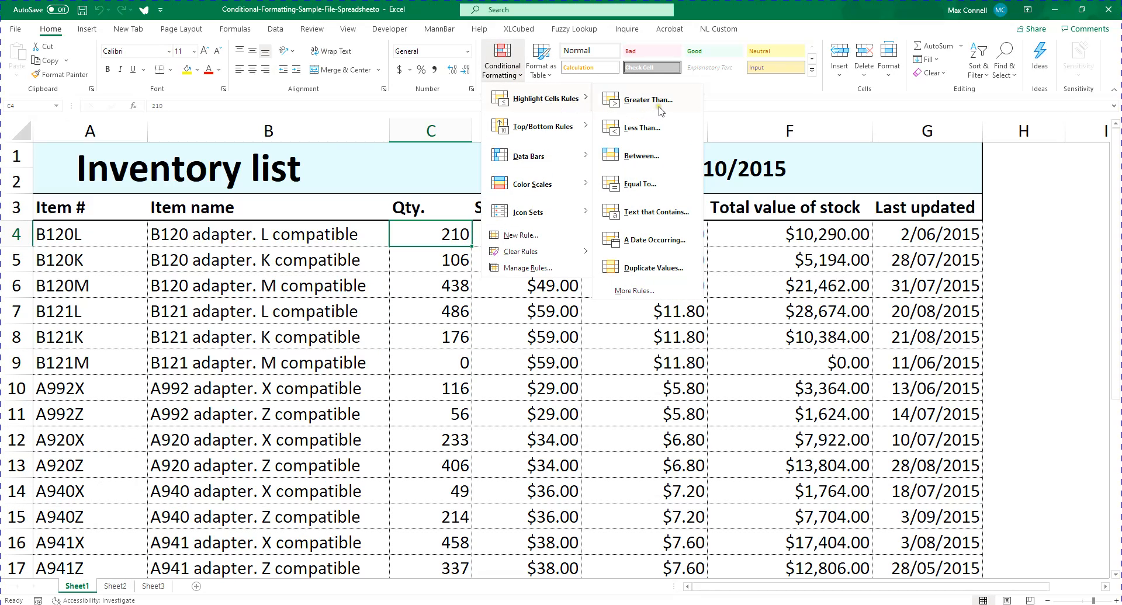
left_click(245, 257)
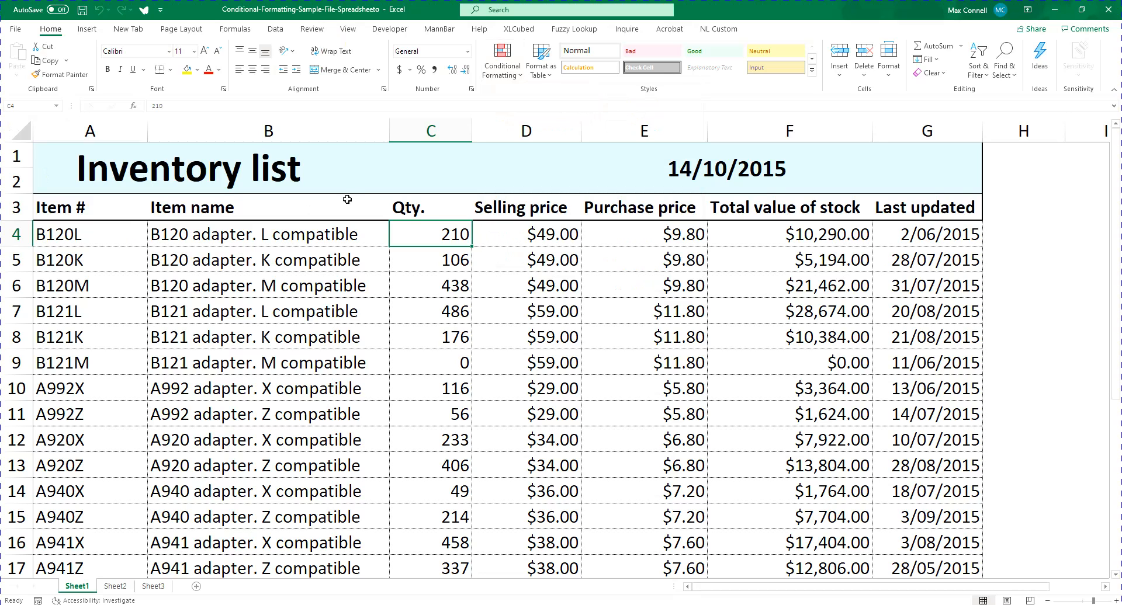
Examine the values in the Qty. and Selling price columns down to the last item
scroll(490, 324, "down", 2)
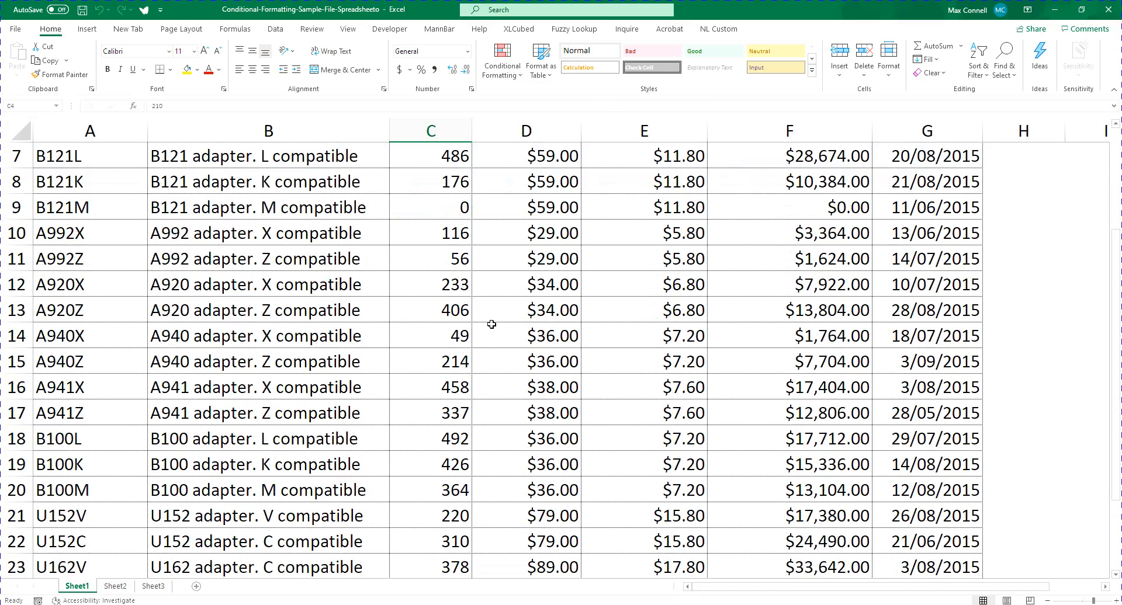
scroll(490, 325, "up", 2)
left_click(538, 234)
scroll(542, 233, "down", 4)
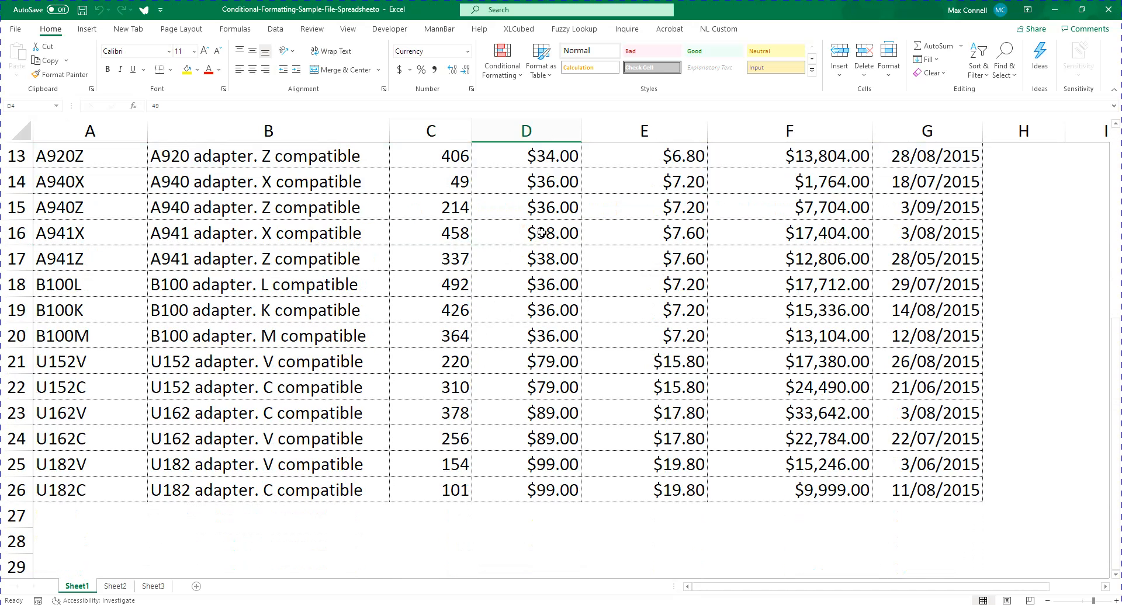
scroll(543, 233, "up", 4)
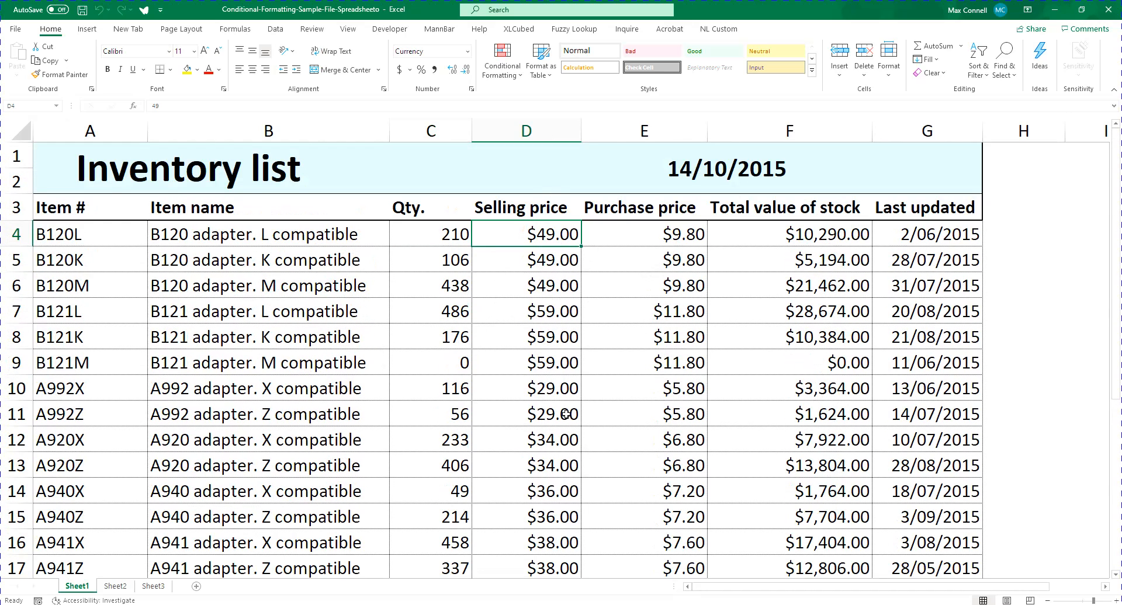
key("Left")
scroll(587, 444, "down", 1)
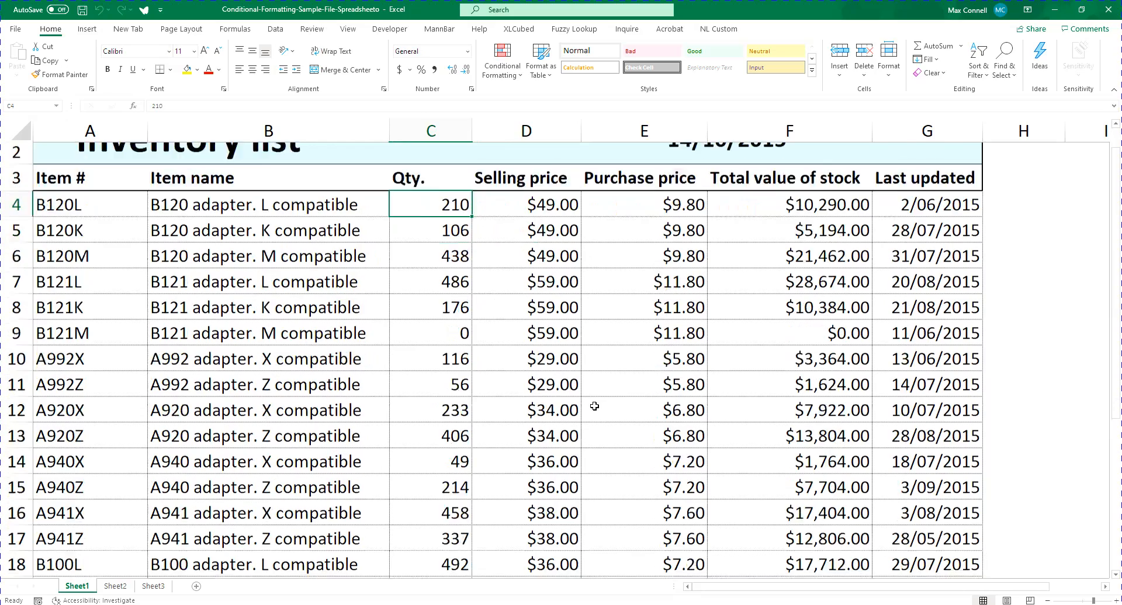
scroll(451, 283, "up", 1)
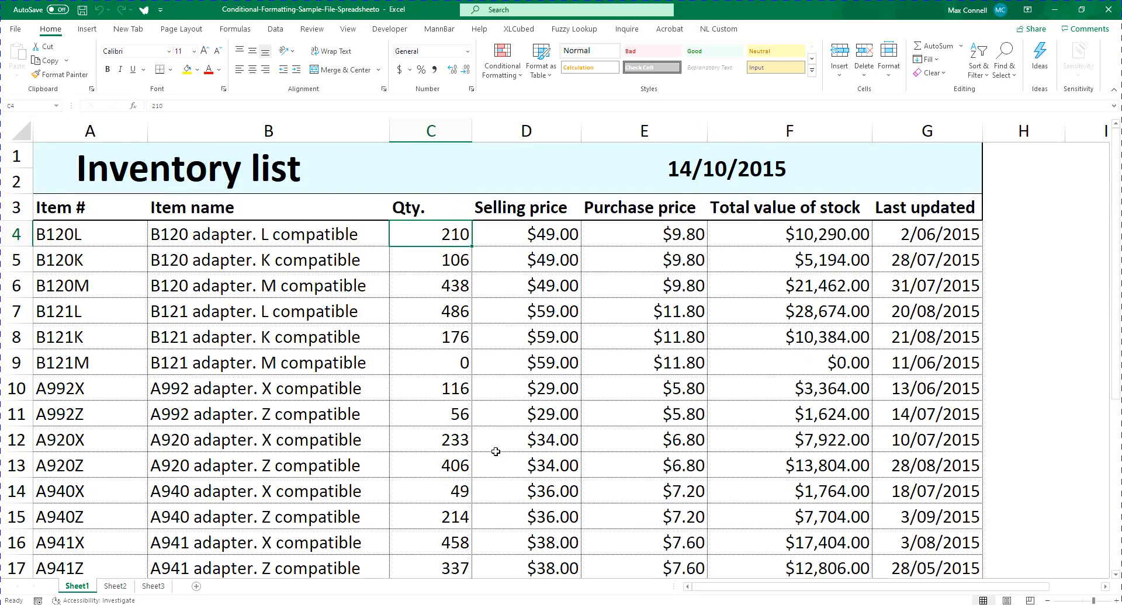
scroll(495, 452, "down", 4)
scroll(508, 445, "up", 4)
Start a Greater Than highlight rule for the selling prices in D4:D26
key("Right")
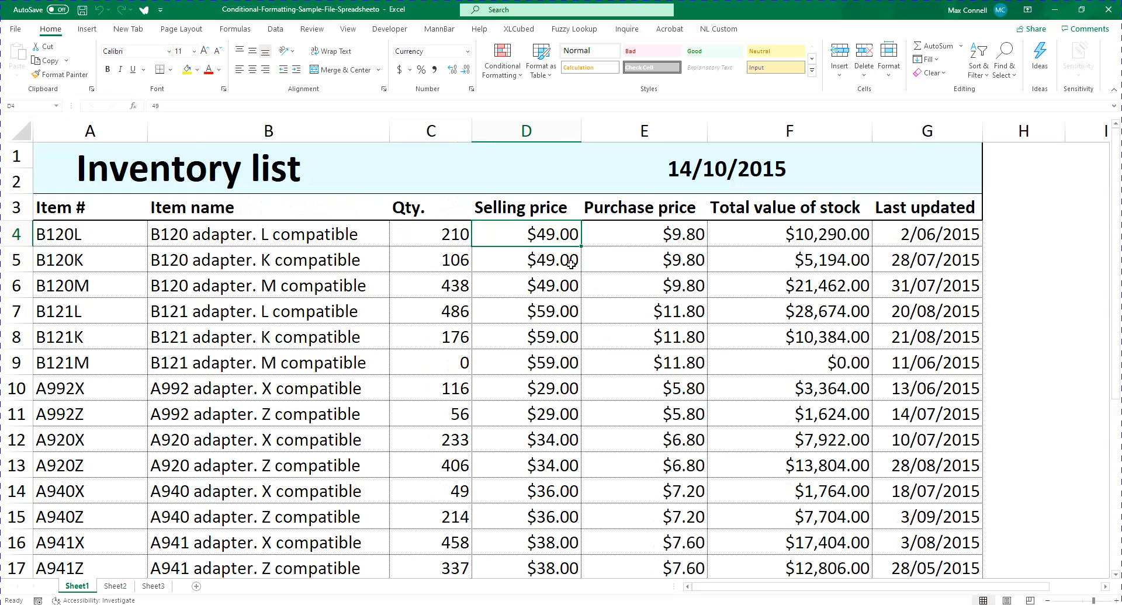
key("ctrl+shift+Down")
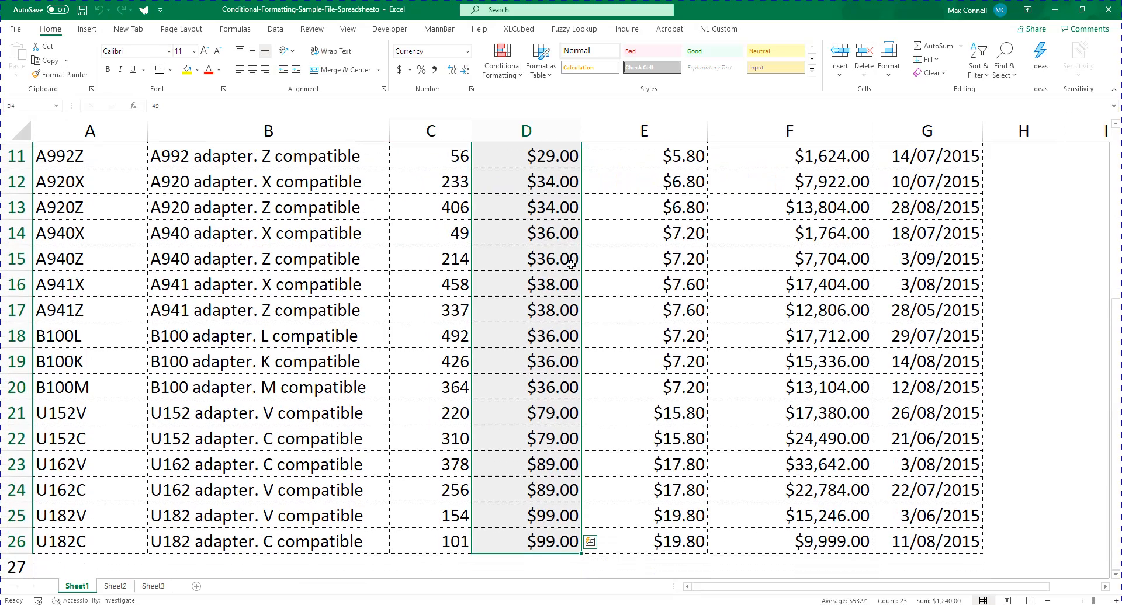
scroll(573, 300, "up", 4)
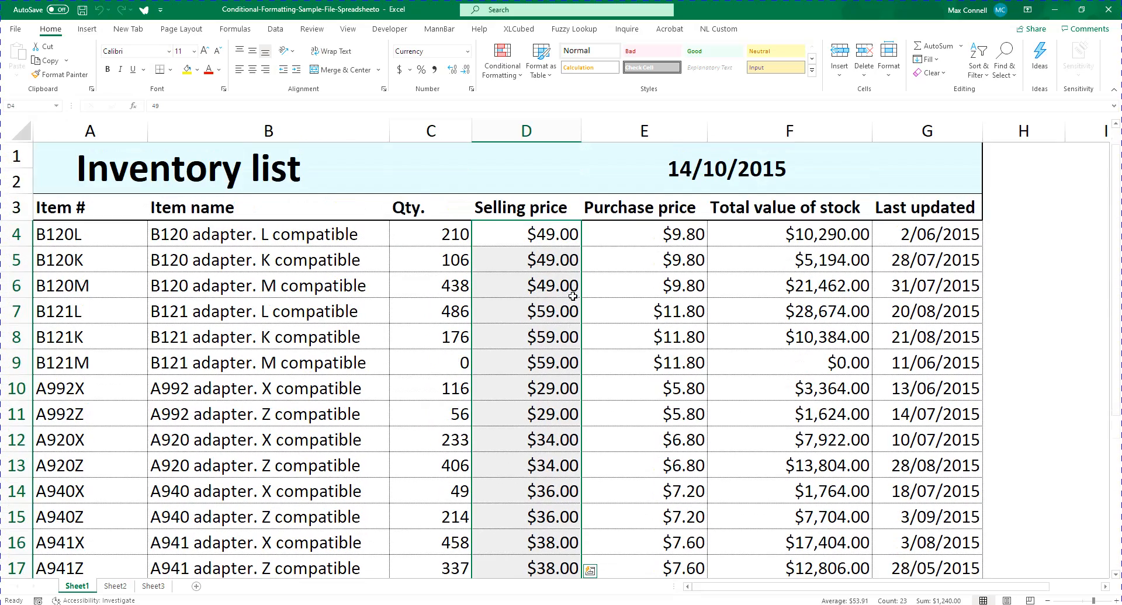
left_click(510, 66)
mouse_move(531, 101)
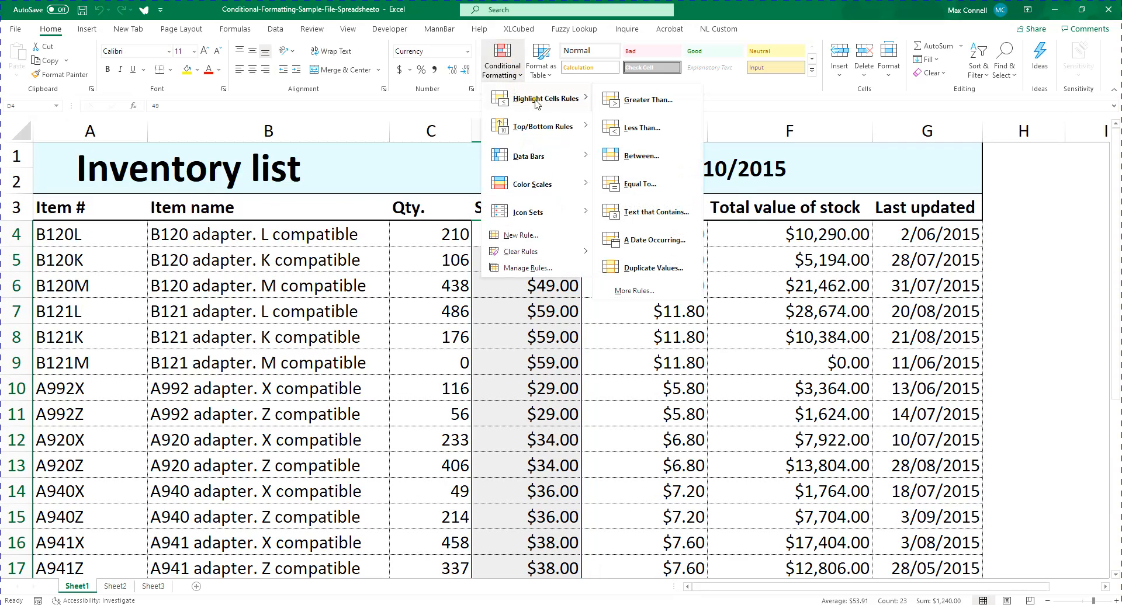
left_click(679, 105)
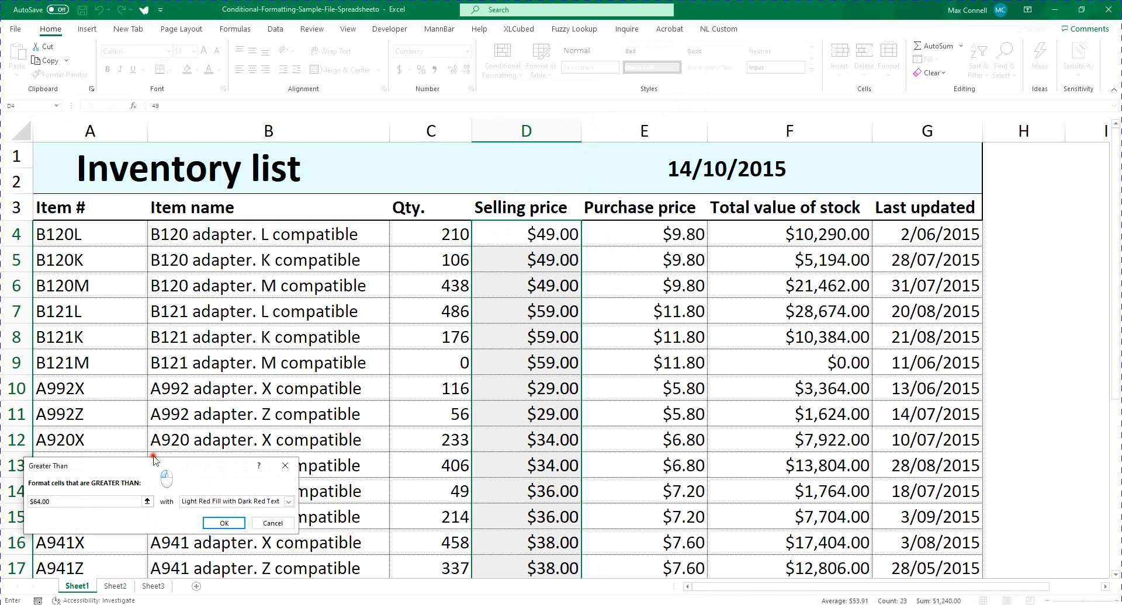
left_click_drag(151, 466, 284, 262)
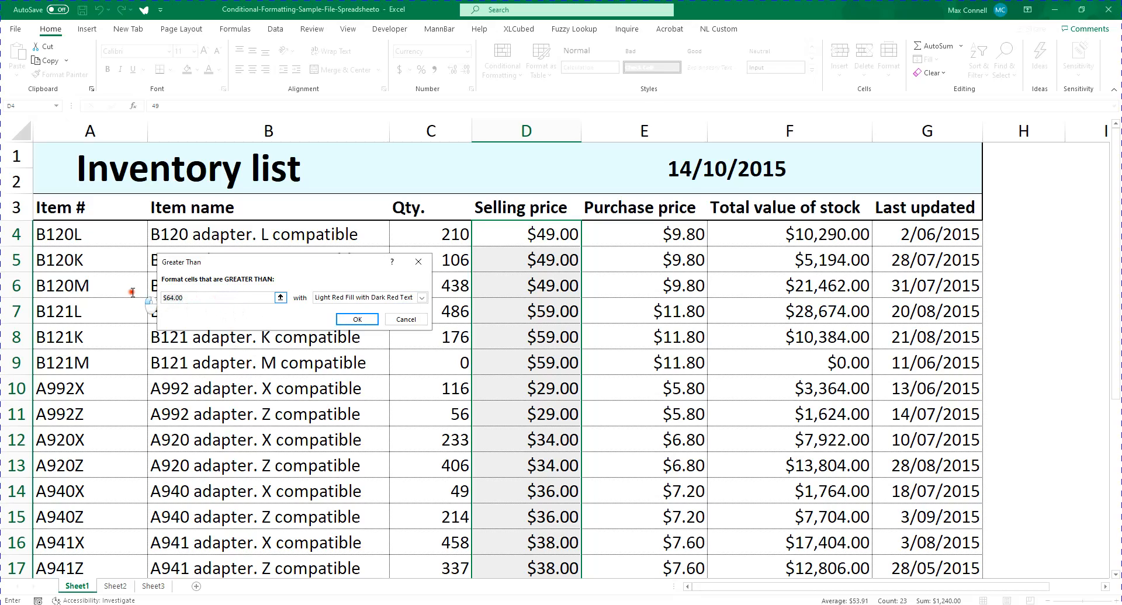
Set the Greater Than threshold to 60 and check the preview down the Selling price column
left_click(175, 297)
key("Left")
key("BackSpace")
type("0")
key("ctrl+a")
type("60")
scroll(471, 432, "down", 3)
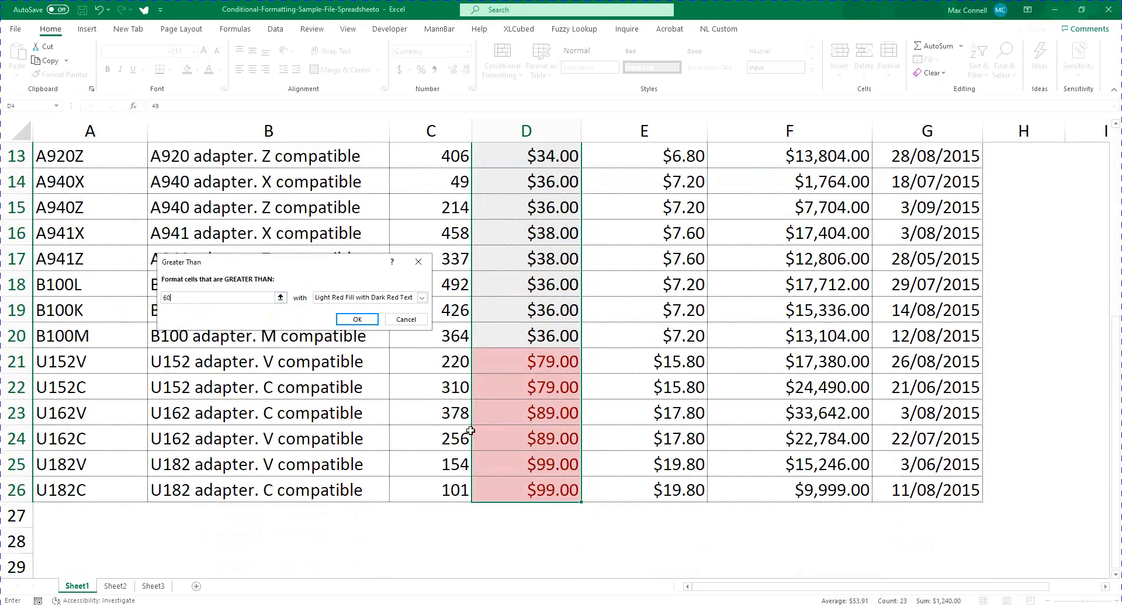
scroll(471, 432, "up", 3)
scroll(627, 230, "down", 4)
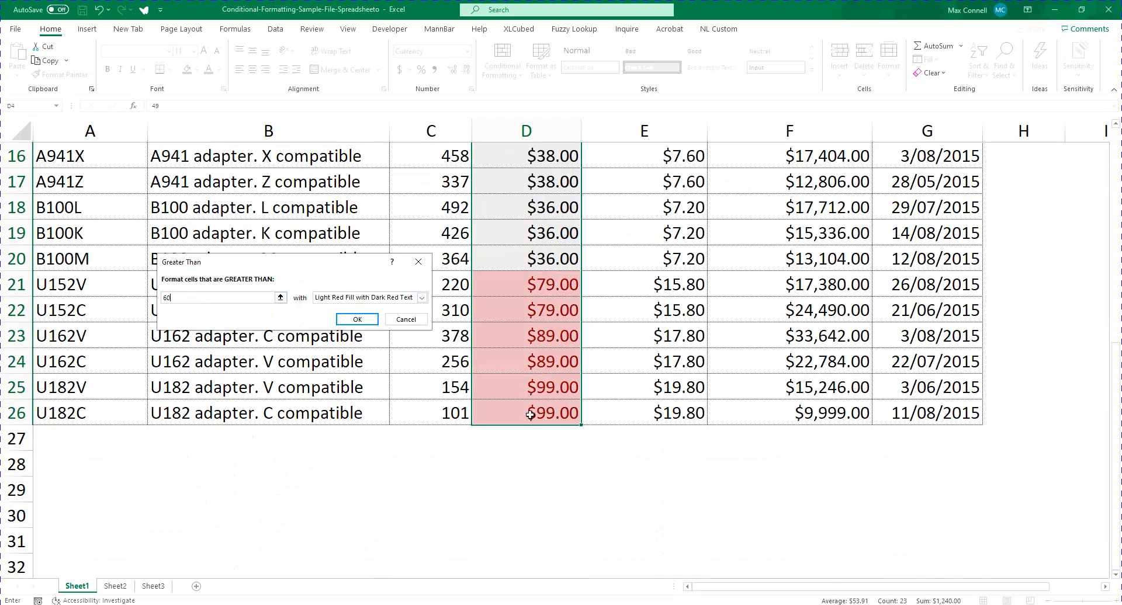
scroll(517, 322, "up", 3)
scroll(590, 443, "down", 4)
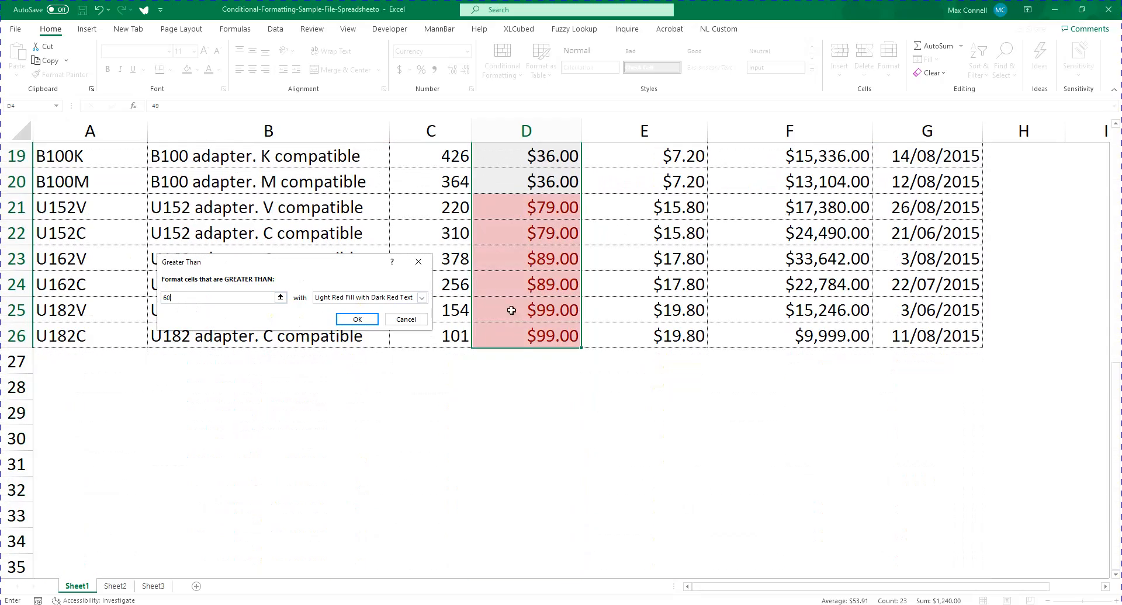
scroll(537, 356, "up", 2)
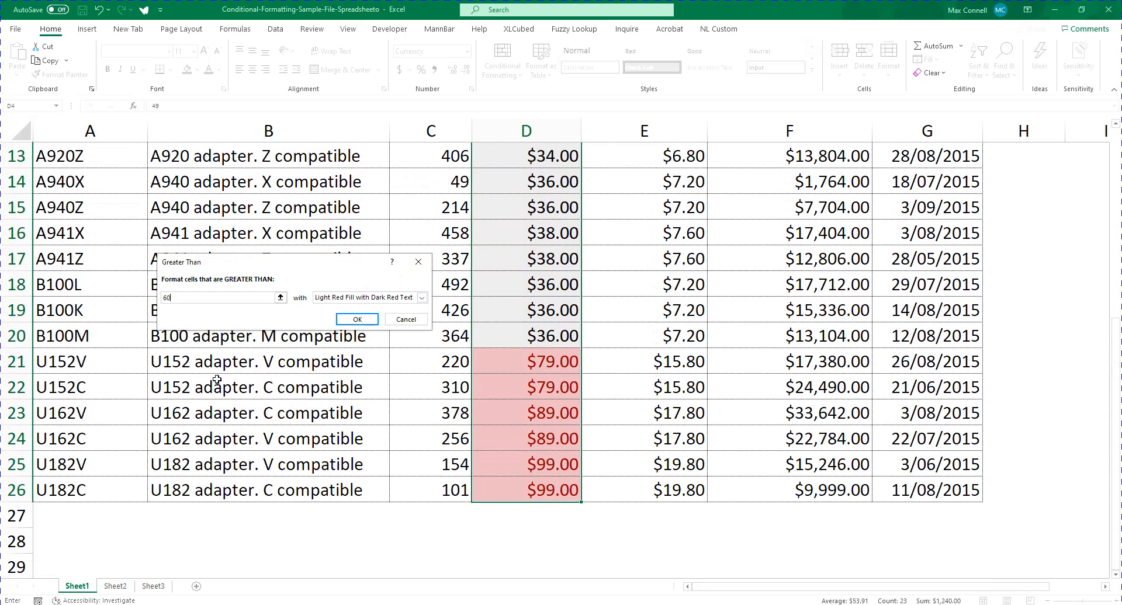
Set the Greater Than threshold to 70 and review the preview across the Selling price column
key("BackSpace")
key("BackSpace")
type("70")
scroll(520, 394, "up", 4)
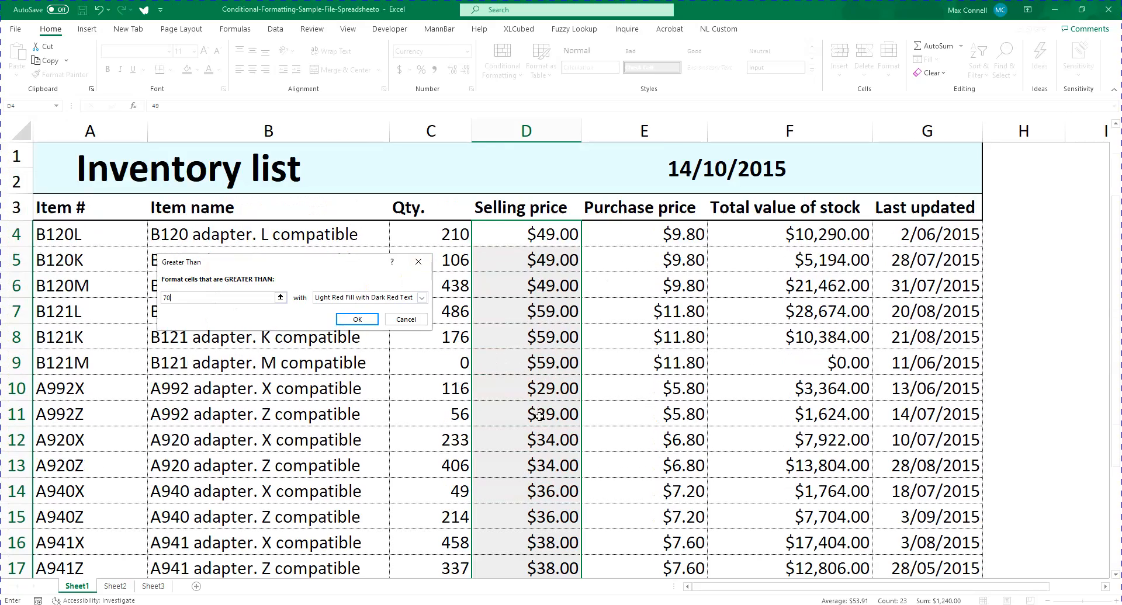
scroll(514, 409, "down", 5)
scroll(584, 327, "up", 3)
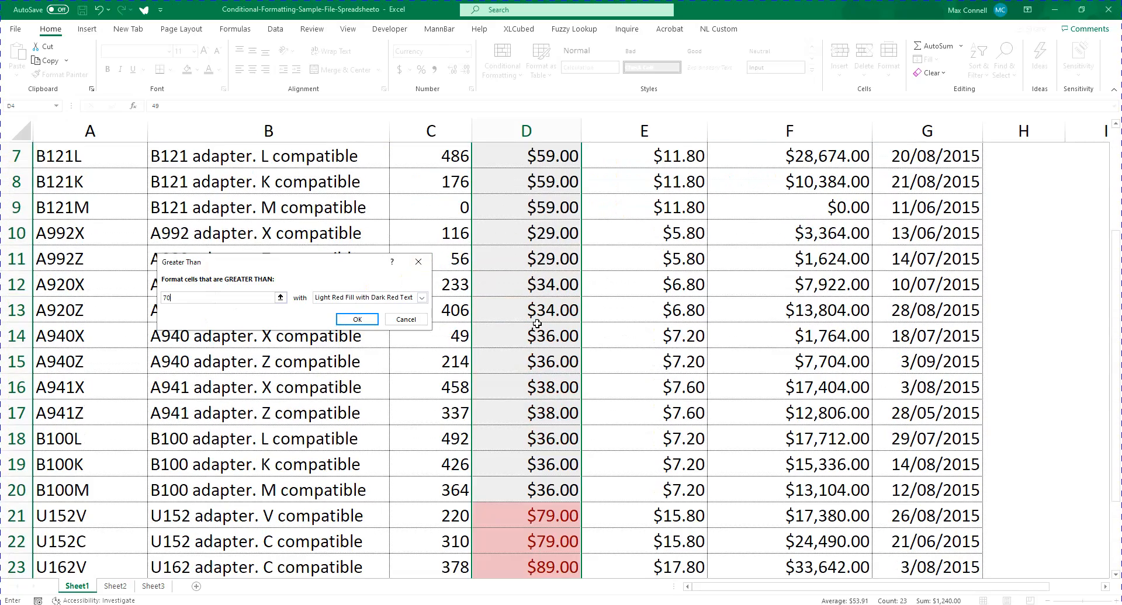
scroll(537, 324, "down", 2)
Preview the rule with the green and yellow fill formats and return to Light Red Fill with Dark Red Text
left_click(398, 299)
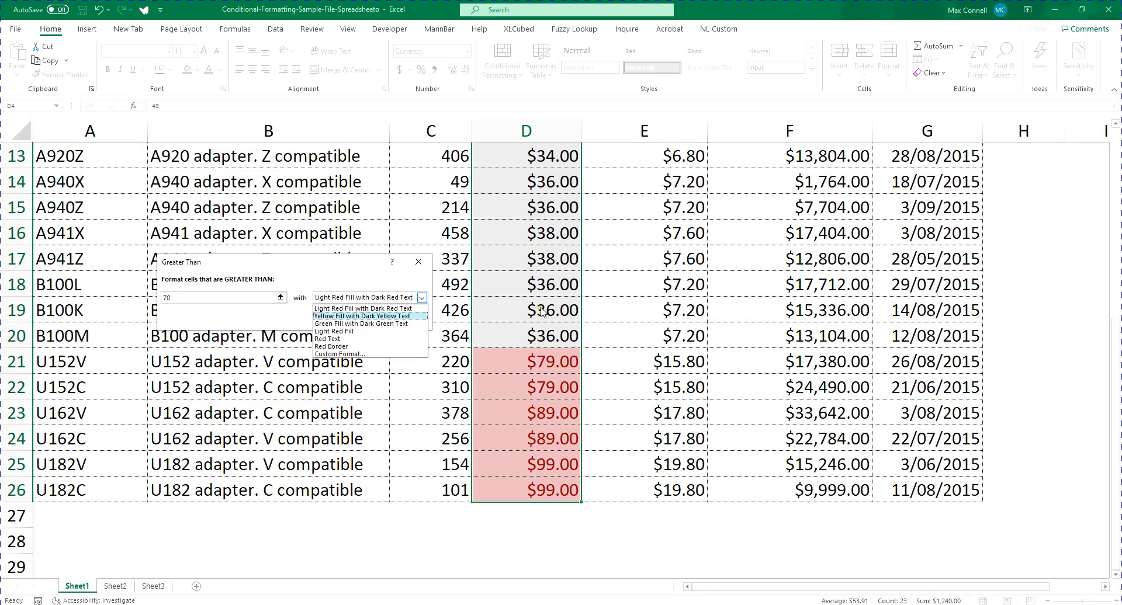
left_click(361, 323)
left_click(365, 297)
left_click(362, 316)
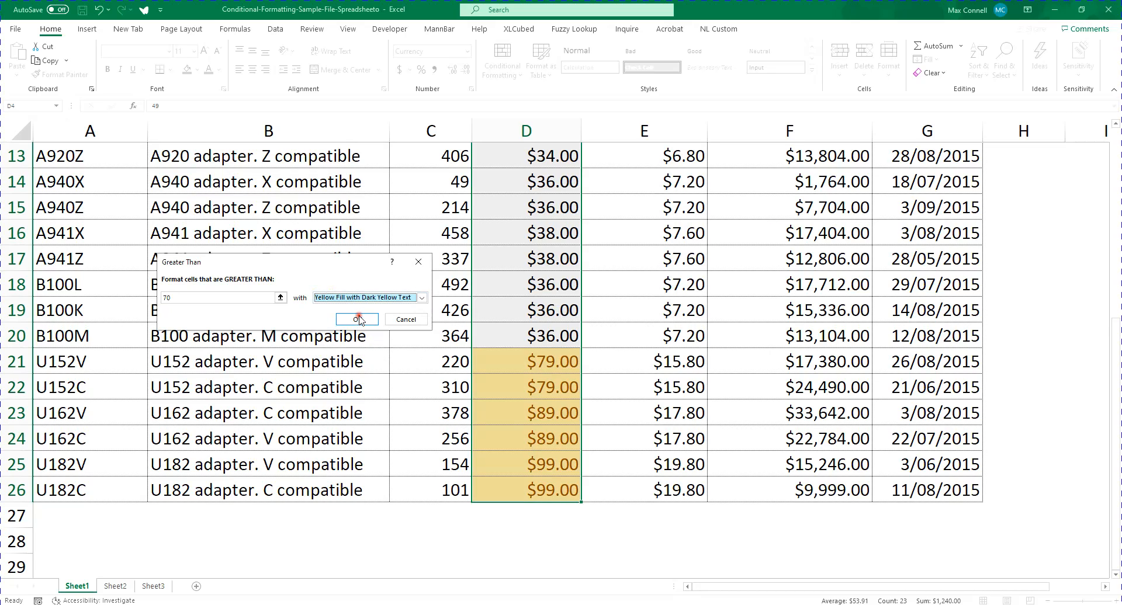
left_click(422, 297)
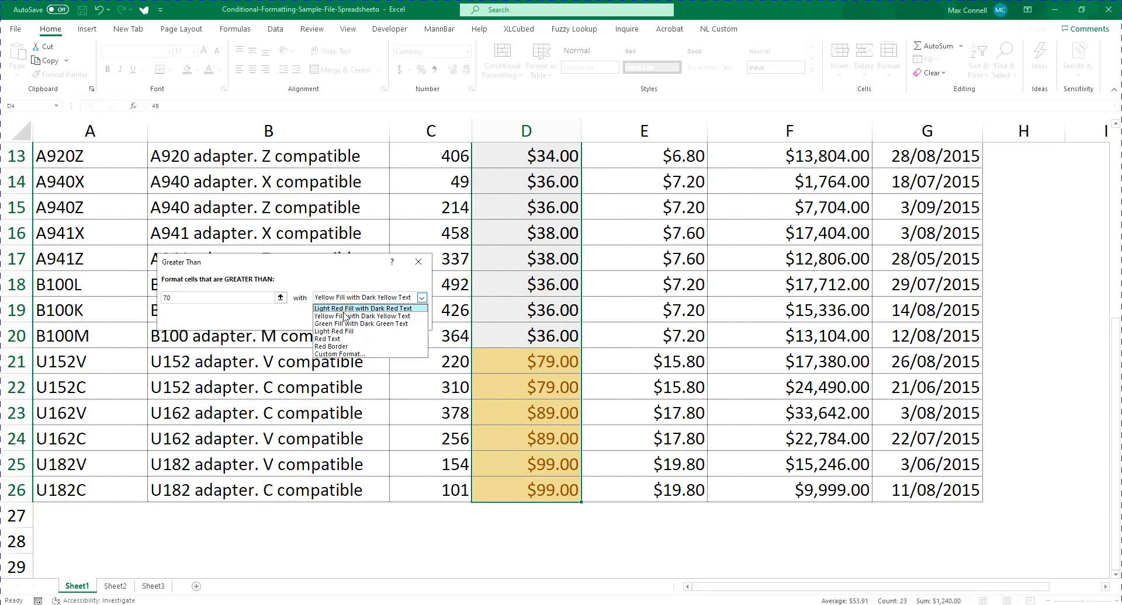
left_click(362, 309)
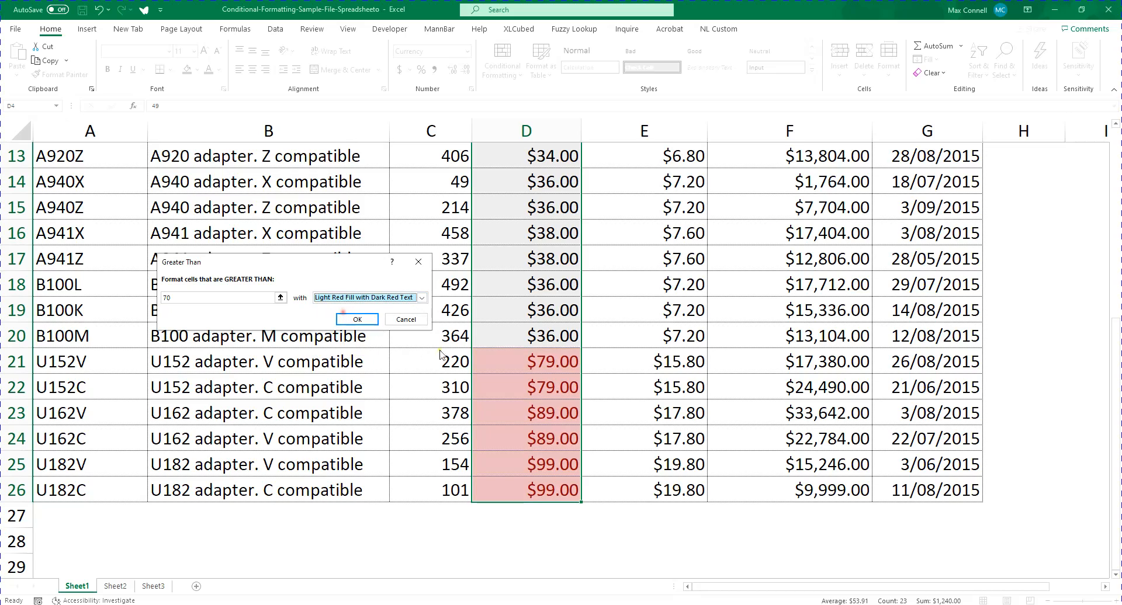
Preview the Greater Than rule with the Light Red Fill, Red Text and Red Border formats
left_click(386, 299)
left_click(381, 335)
left_click(380, 299)
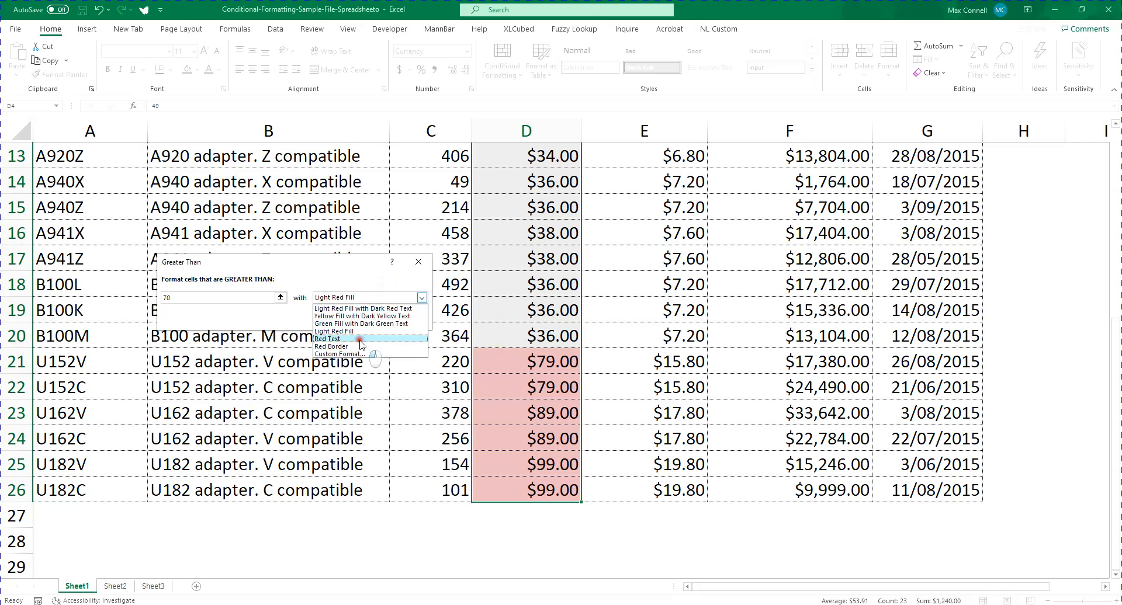
left_click(357, 343)
left_click(358, 298)
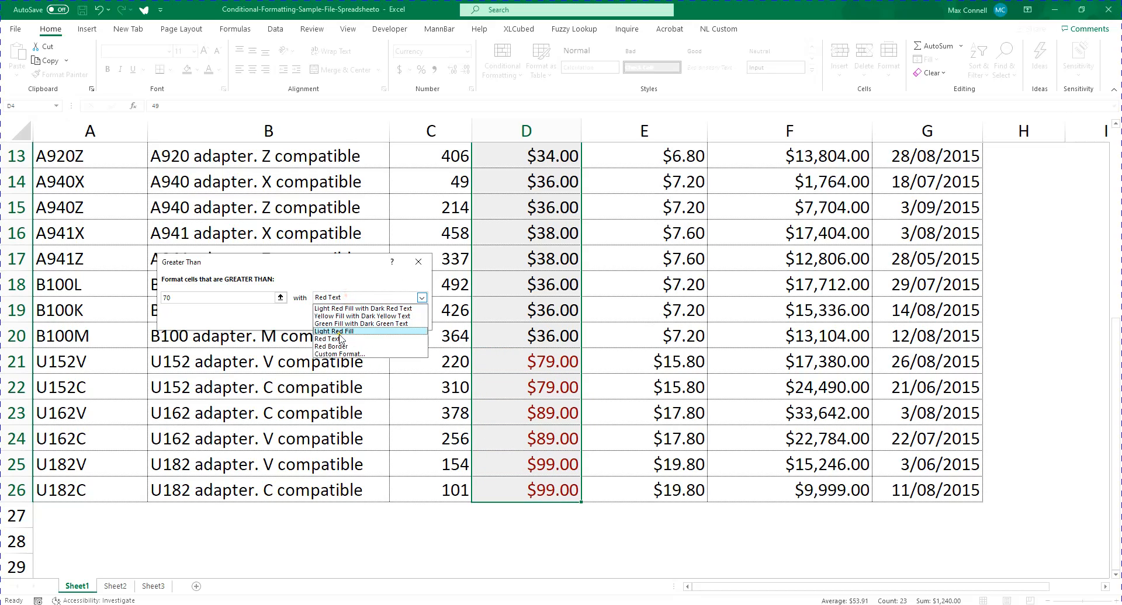
left_click(348, 351)
left_click(379, 298)
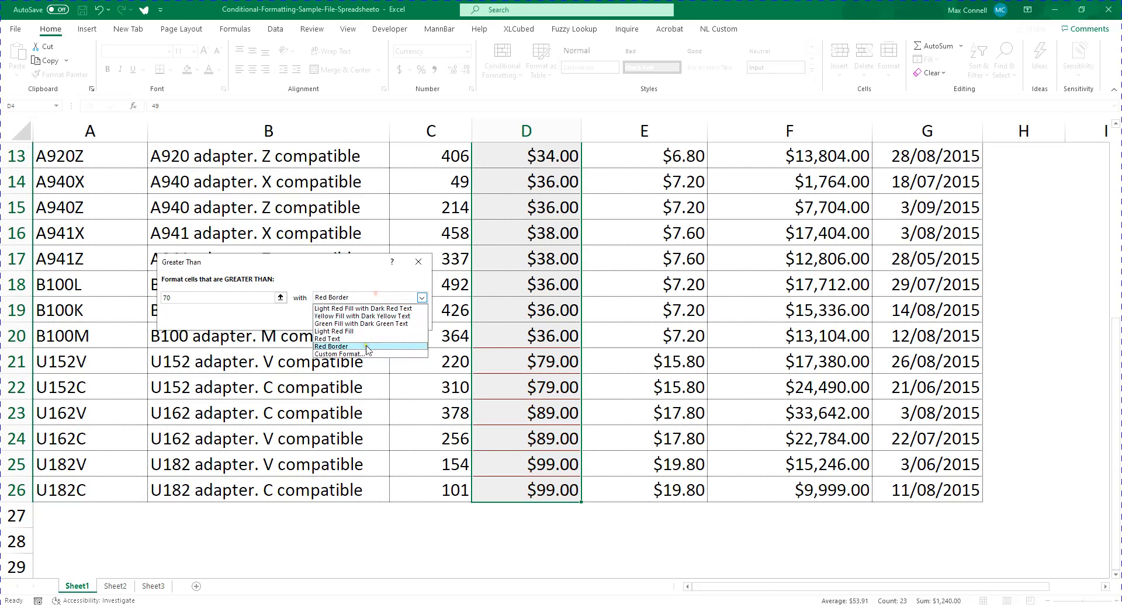
Start a custom format for the rule and add a dash-dot border on all four sides of the cell
left_click(363, 358)
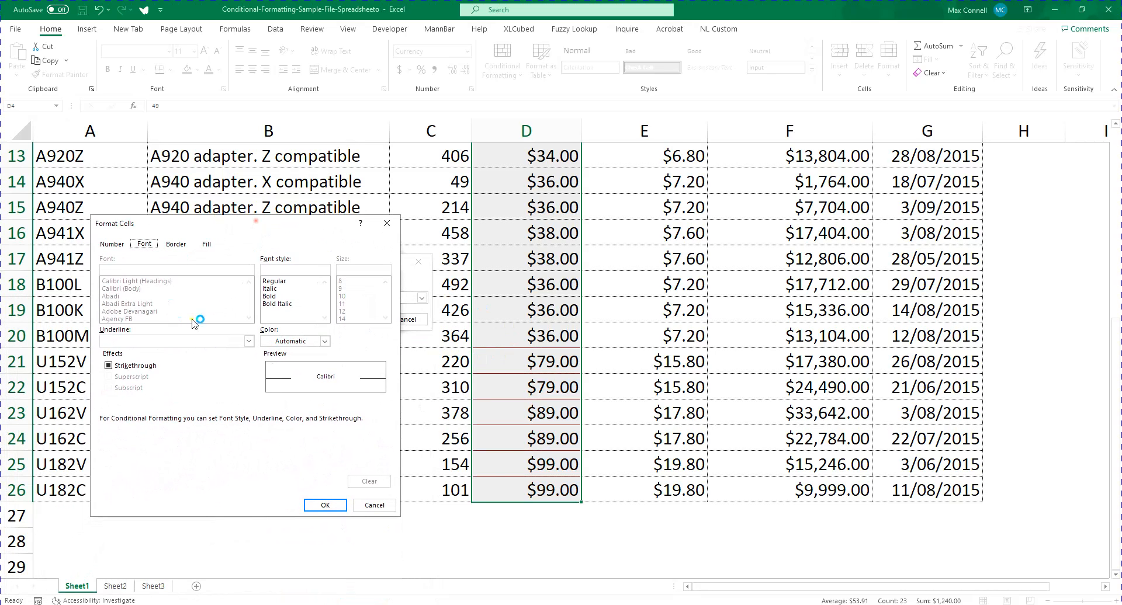
left_click(176, 244)
left_click(166, 310)
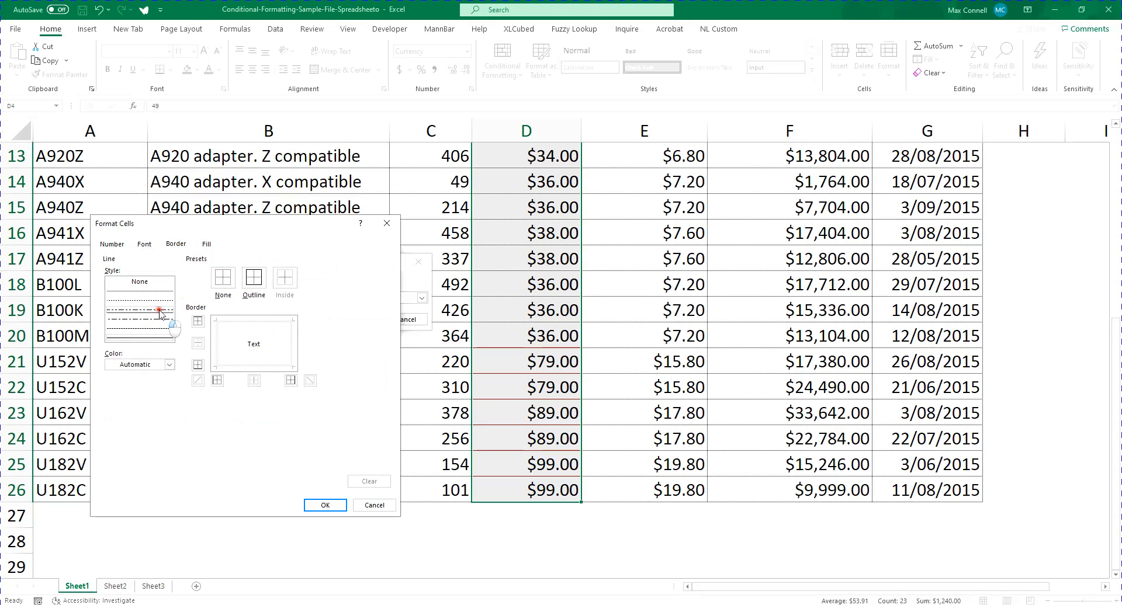
left_click(220, 342)
left_click(238, 321)
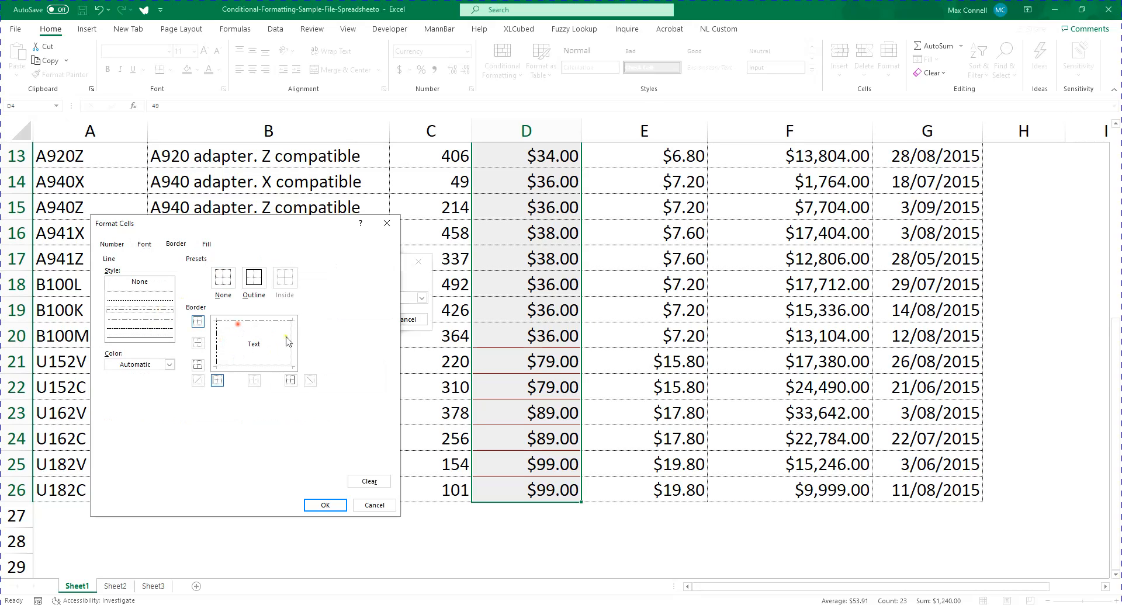
left_click(292, 350)
left_click(267, 367)
Recolor the left and bottom borders of the custom format light blue
left_click(154, 364)
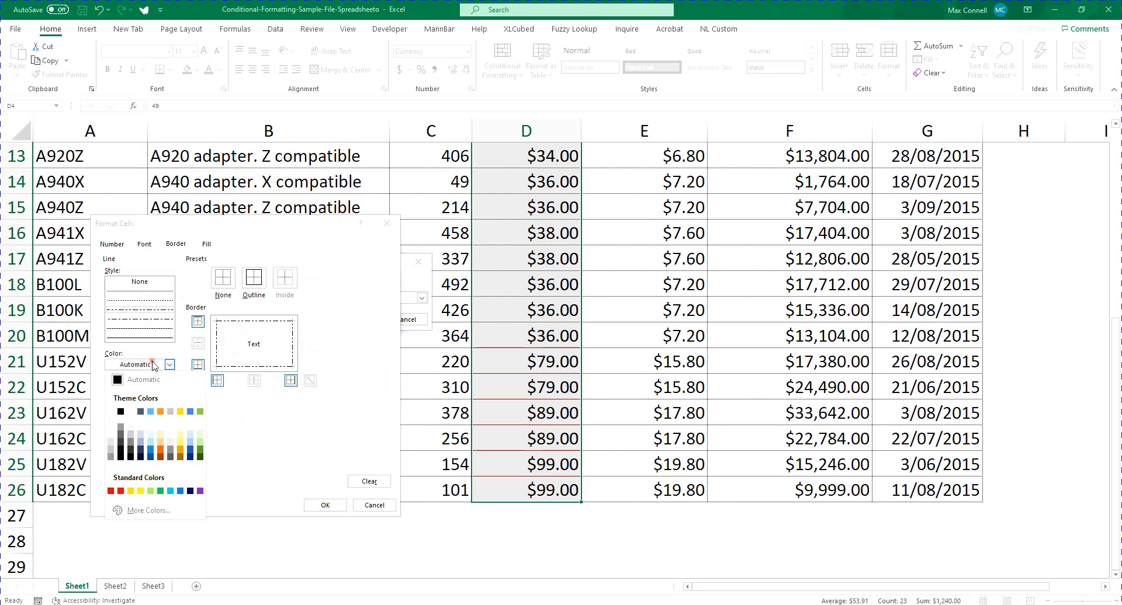
left_click(150, 414)
left_click(217, 347)
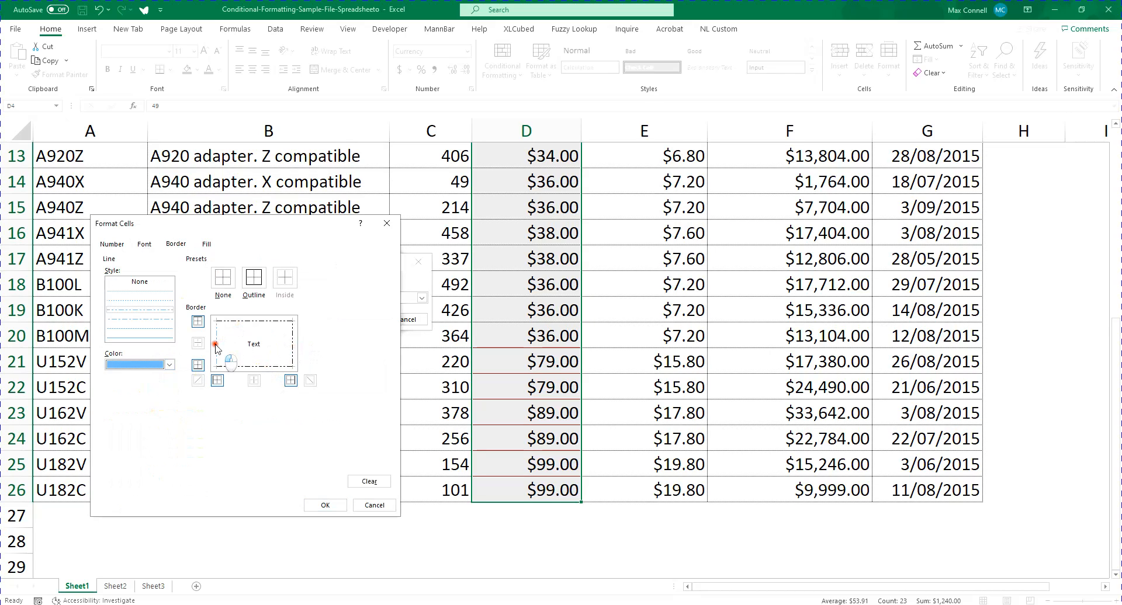
left_click(240, 368)
Make the top and right borders of the custom format gold and give them a solid line style
left_click(168, 363)
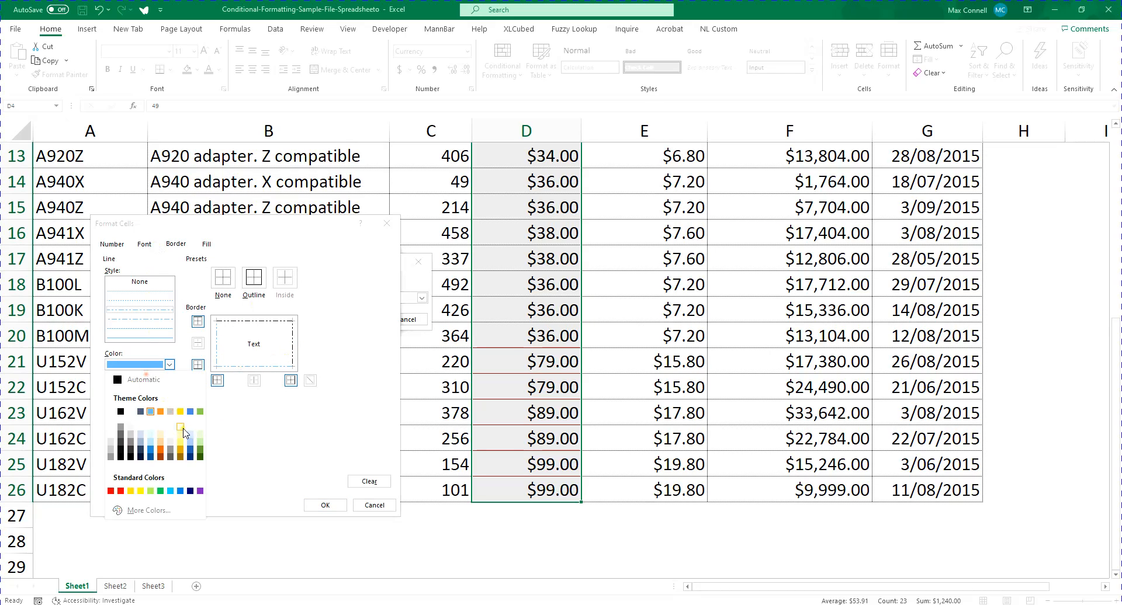
left_click(180, 416)
left_click(253, 323)
left_click(294, 341)
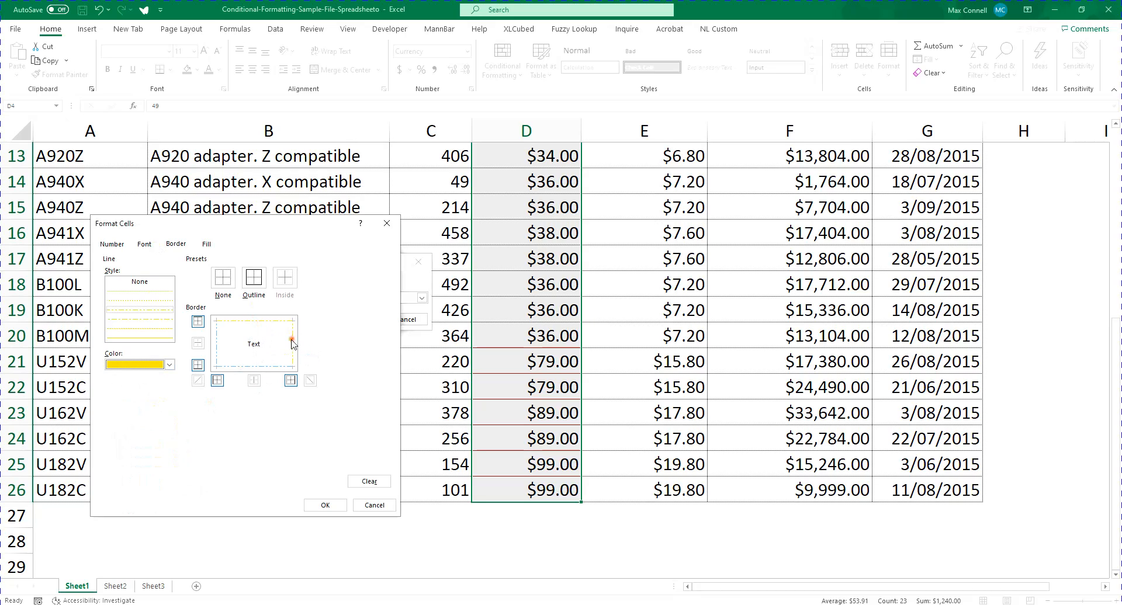
left_click(138, 335)
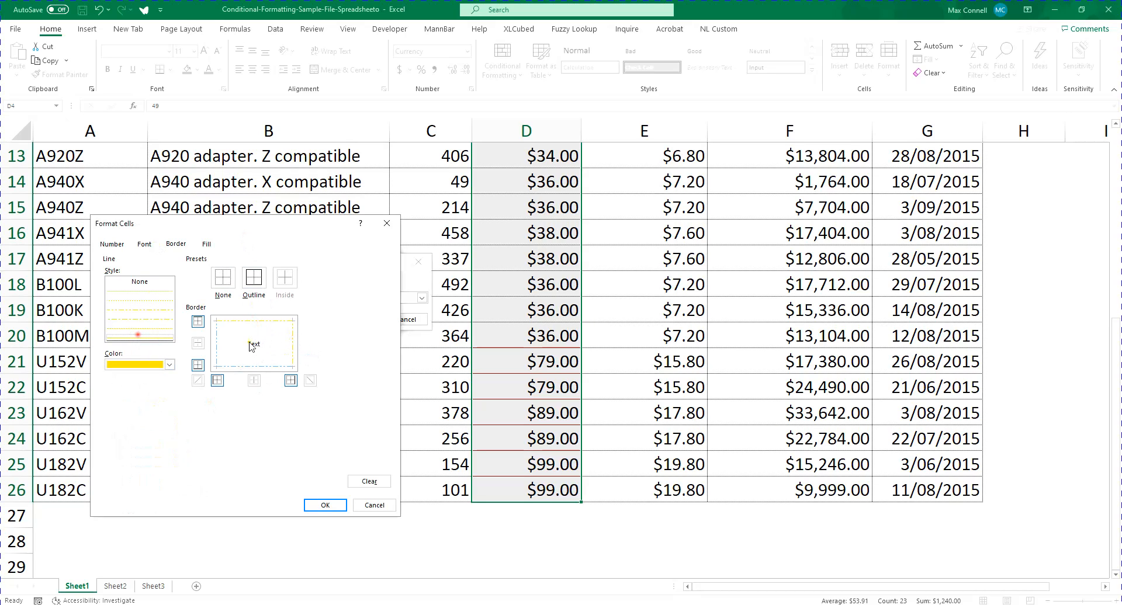
left_click(295, 342)
Give the custom format a horizontal two-color gradient fill from white to light blue
left_click(207, 244)
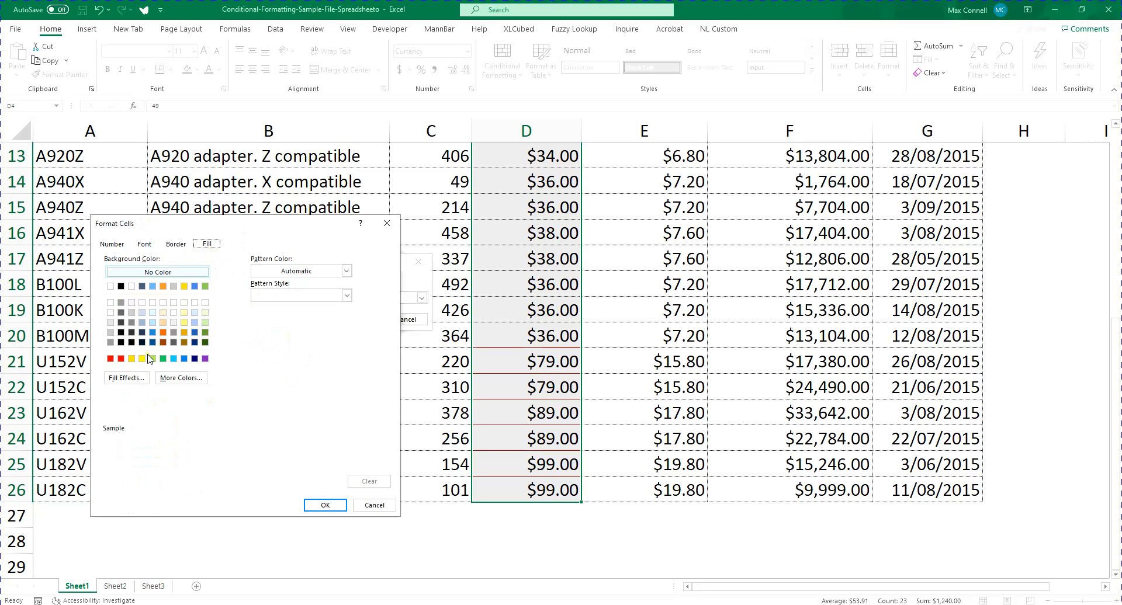
left_click(126, 380)
left_click(160, 502)
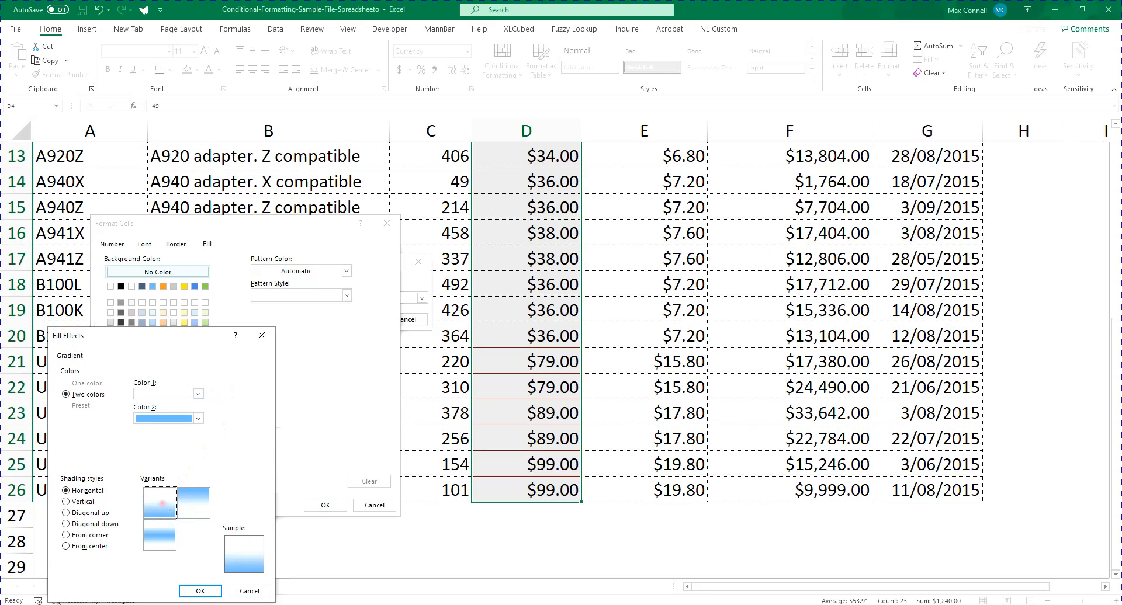
left_click(199, 590)
Try a diagonal stripe pattern style with several background colors for the custom fill
left_click(311, 268)
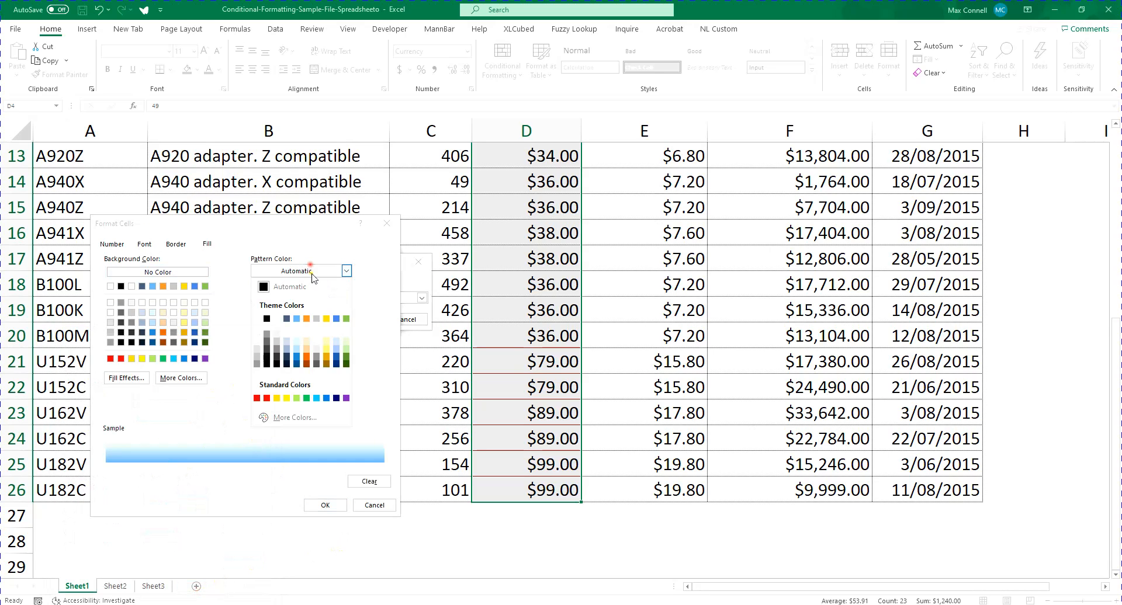
left_click(311, 269)
left_click(303, 295)
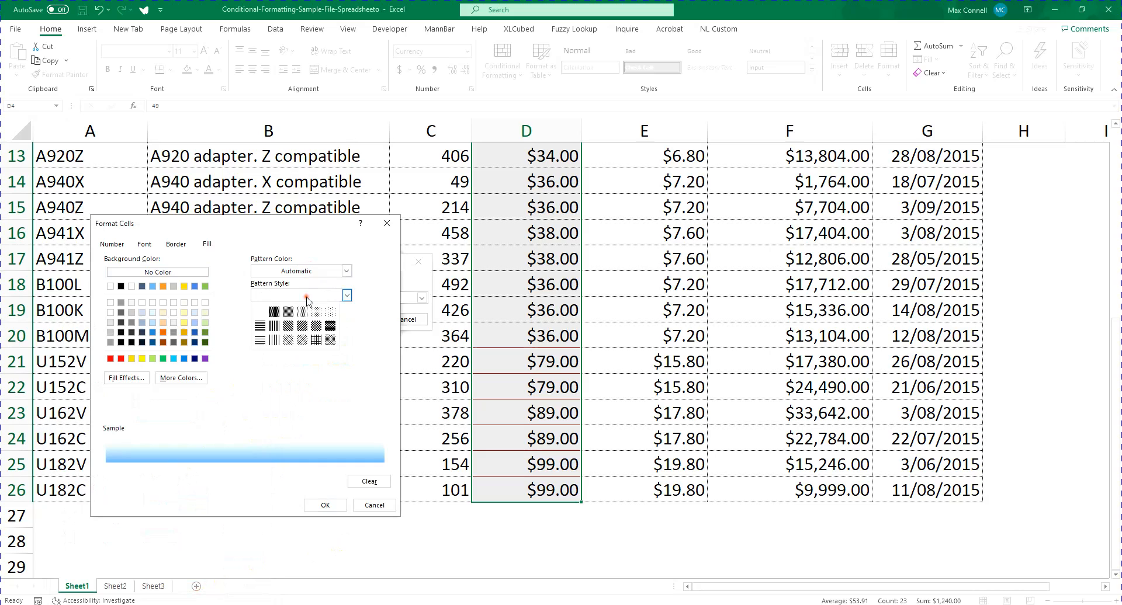
left_click(308, 331)
left_click(141, 287)
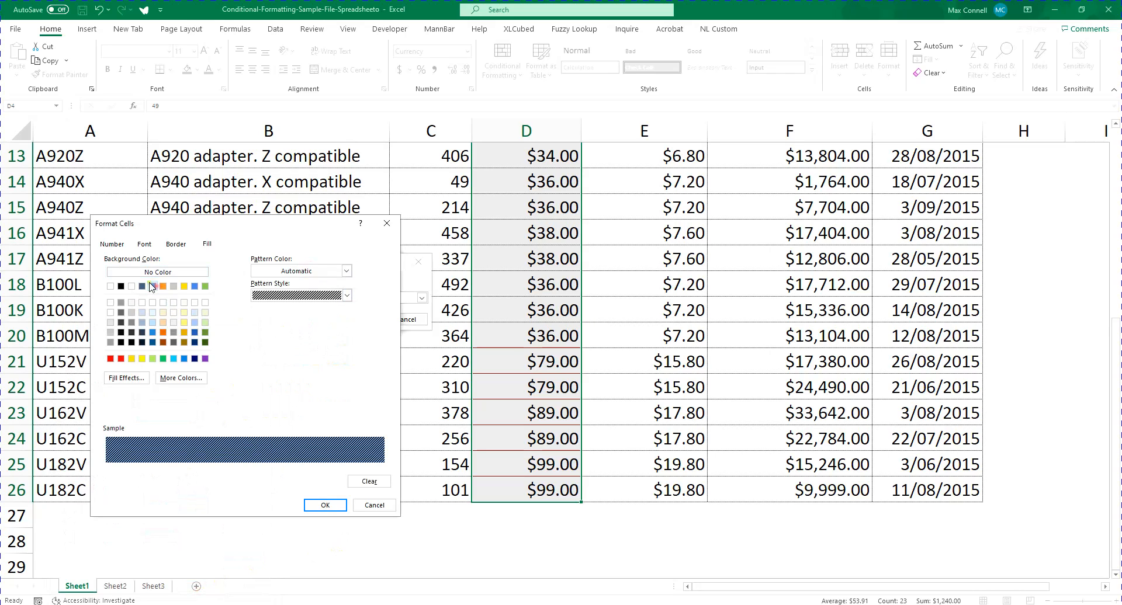
left_click(184, 303)
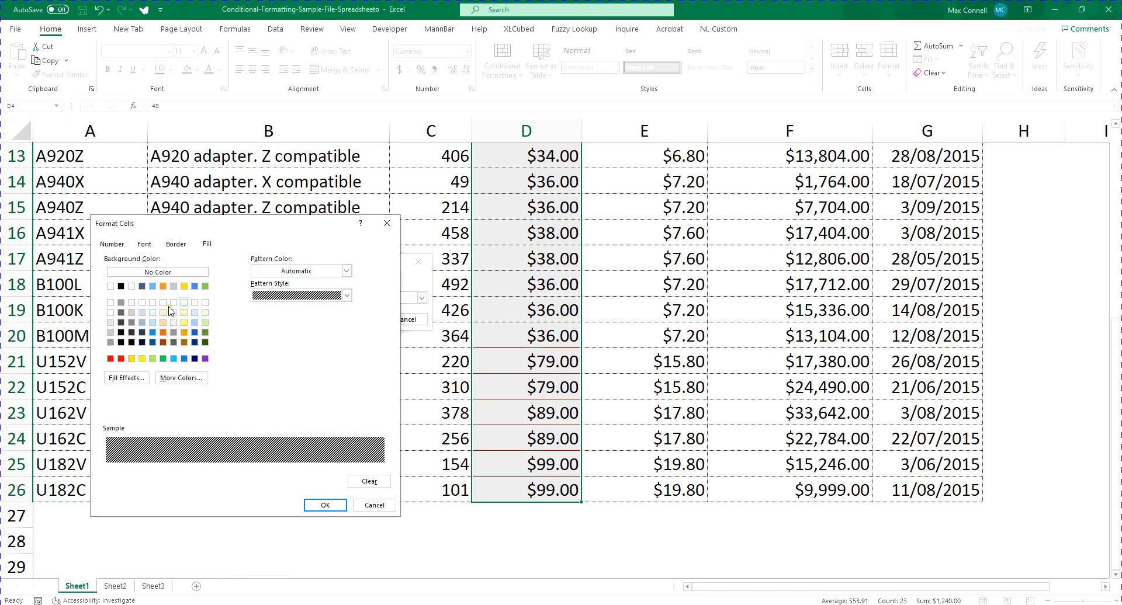
left_click(118, 304)
left_click(155, 304)
left_click(318, 270)
left_click(227, 311)
left_click(303, 299)
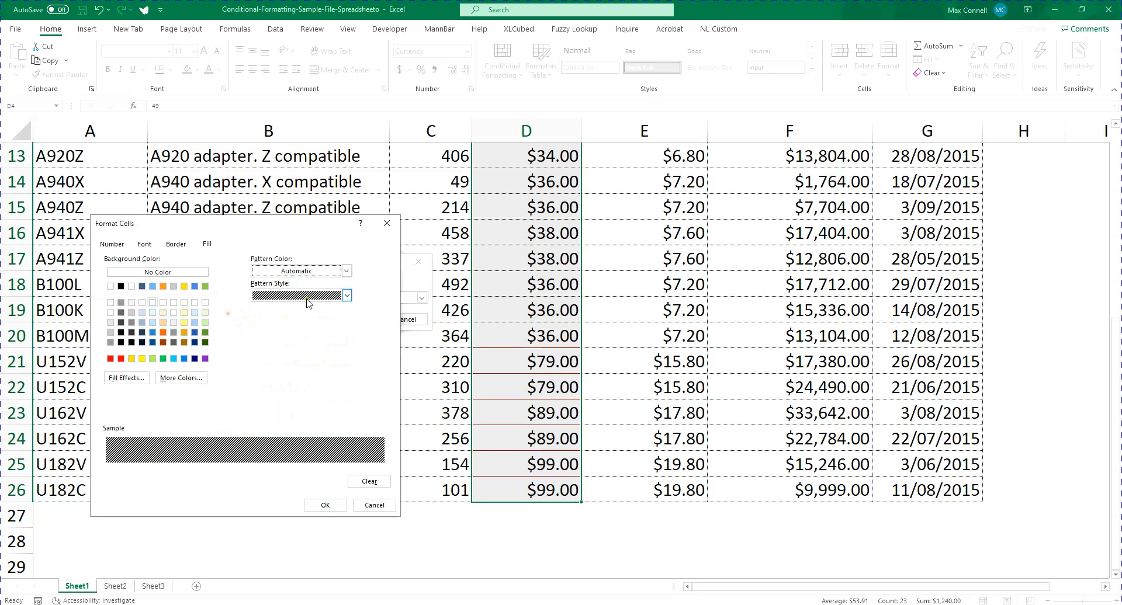
Reapply the horizontal white-to-blue gradient and try a pale orange background color instead
left_click(125, 378)
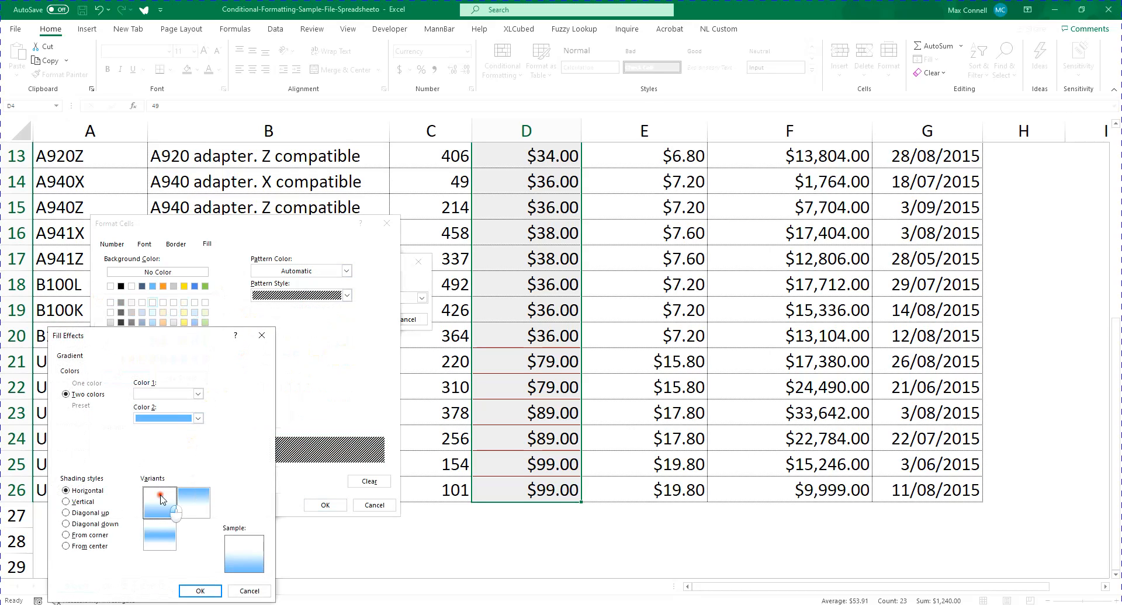
left_click(200, 590)
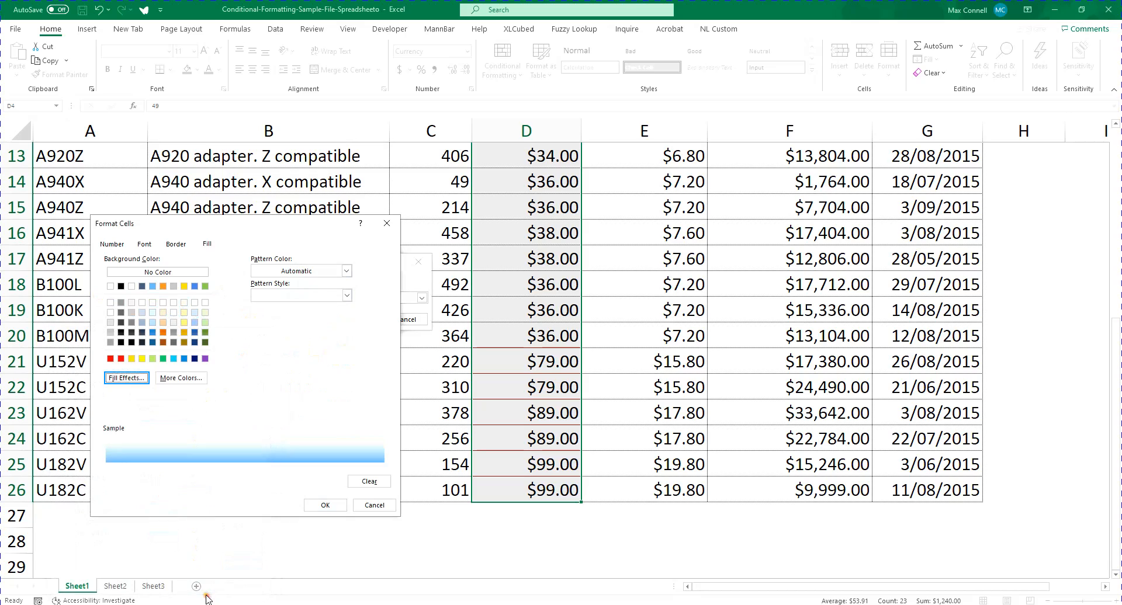
left_click(162, 303)
left_click(161, 312)
Set a horizontal gradient fill with light orange as Color 2 and apply the custom-formatted Greater Than rule
left_click(125, 378)
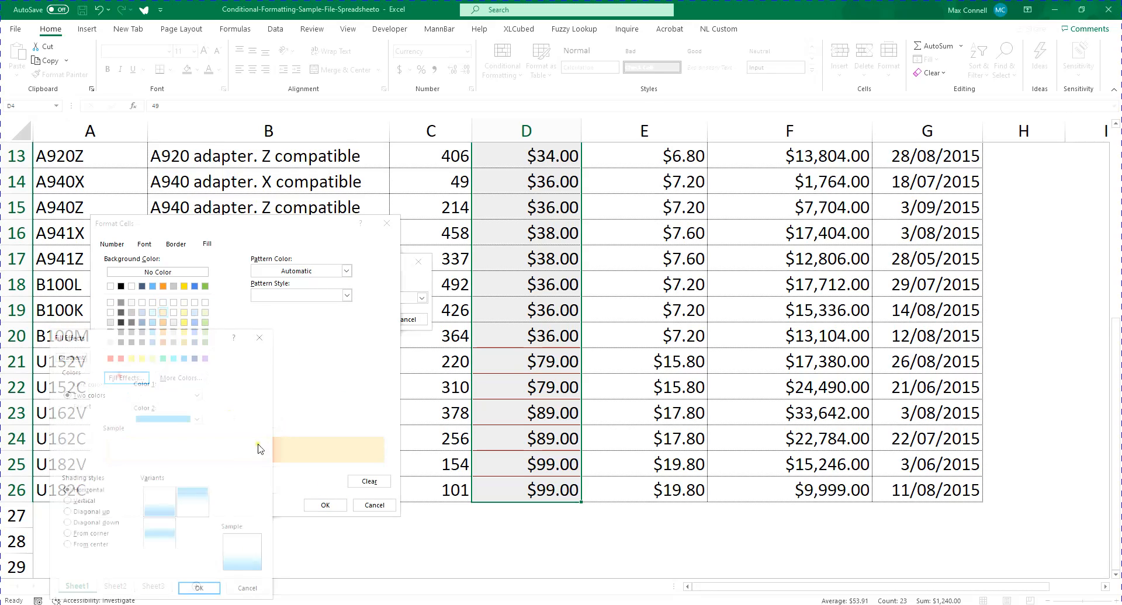
left_click(198, 418)
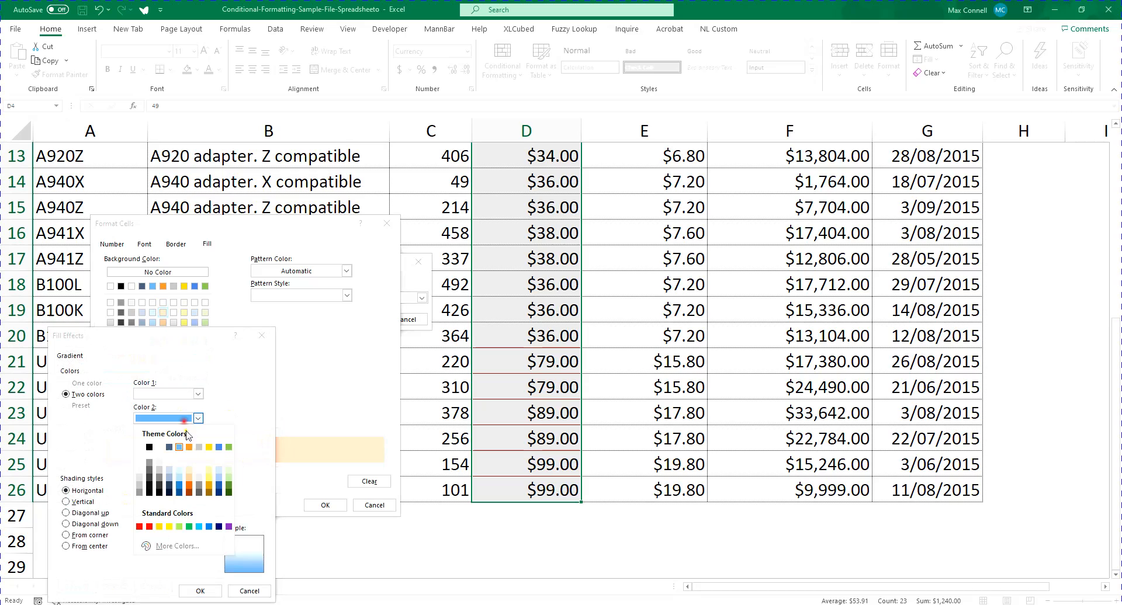
left_click(188, 479)
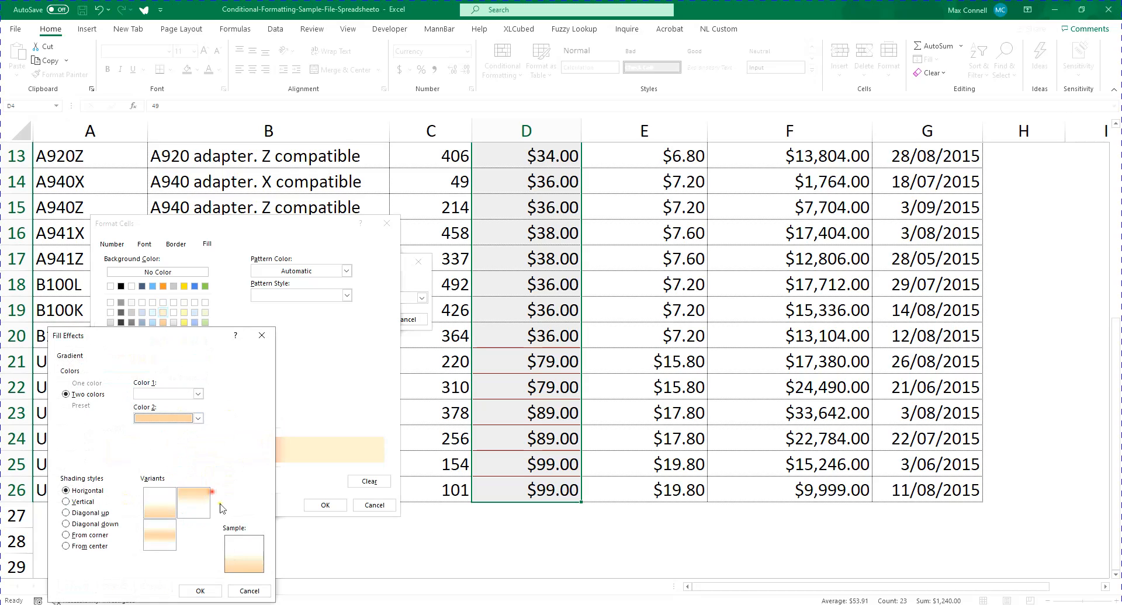
left_click(199, 591)
left_click(325, 505)
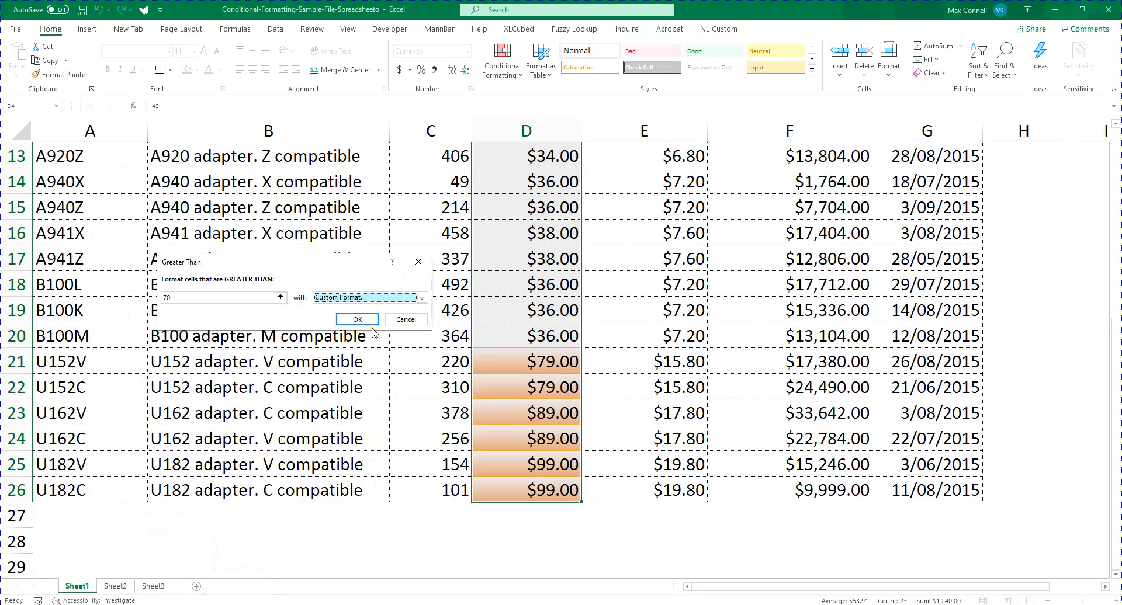
left_click(357, 319)
Review the custom highlighting down the Selling price column
left_click(541, 370)
scroll(476, 292, "up", 1)
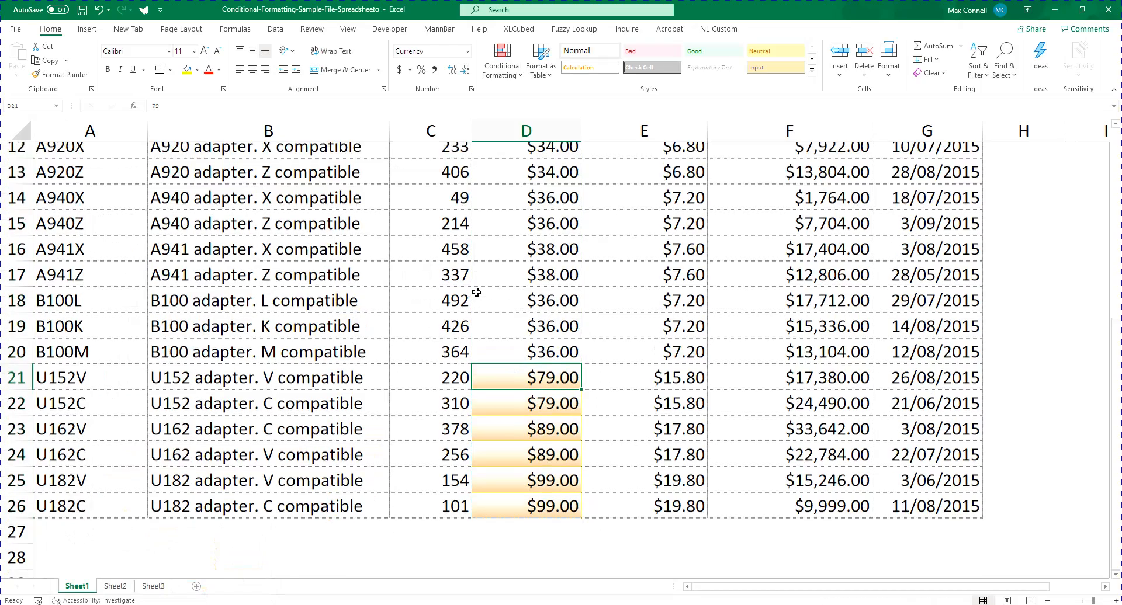
scroll(476, 292, "up", 4)
scroll(503, 293, "down", 2)
scroll(584, 237, "up", 2)
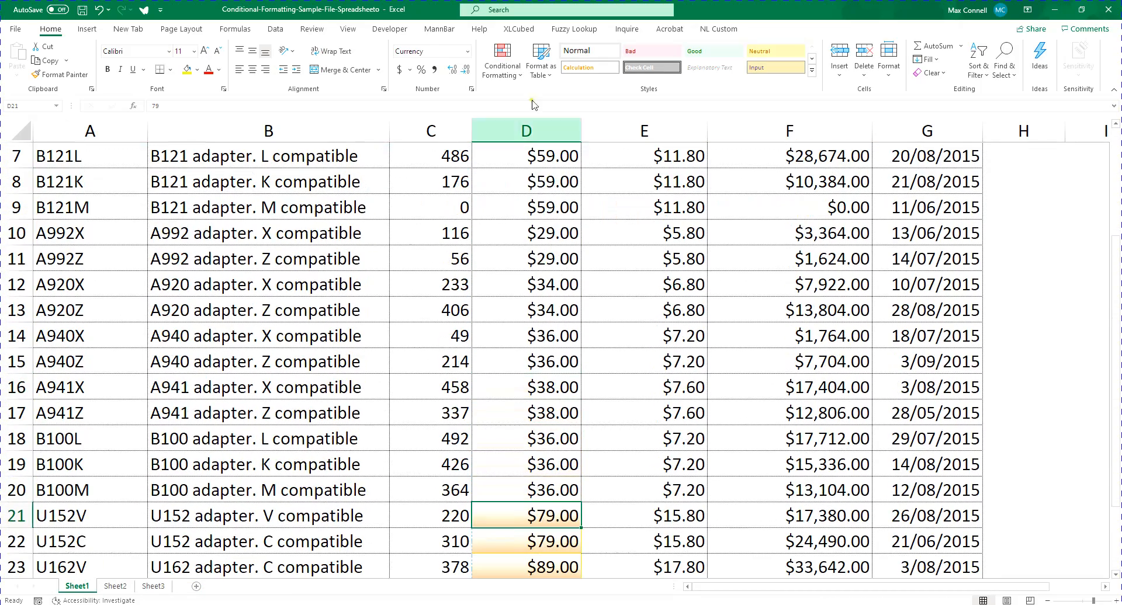
Undo the Greater Than rule on the selling prices
left_click(503, 61)
mouse_move(544, 98)
key("Escape")
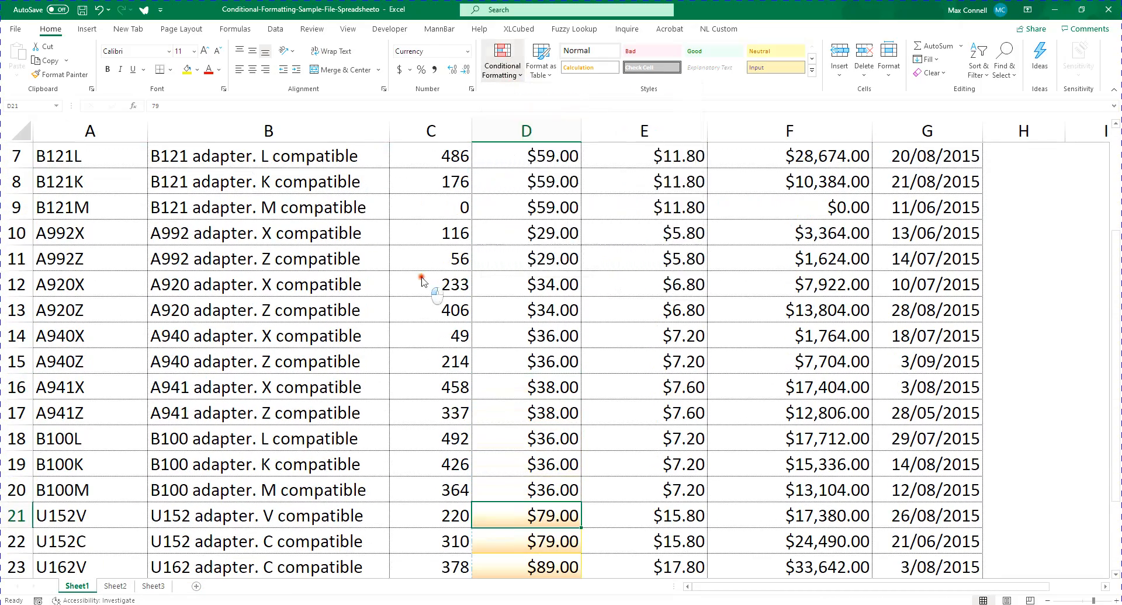
key("ctrl+z")
scroll(497, 302, "down", 5)
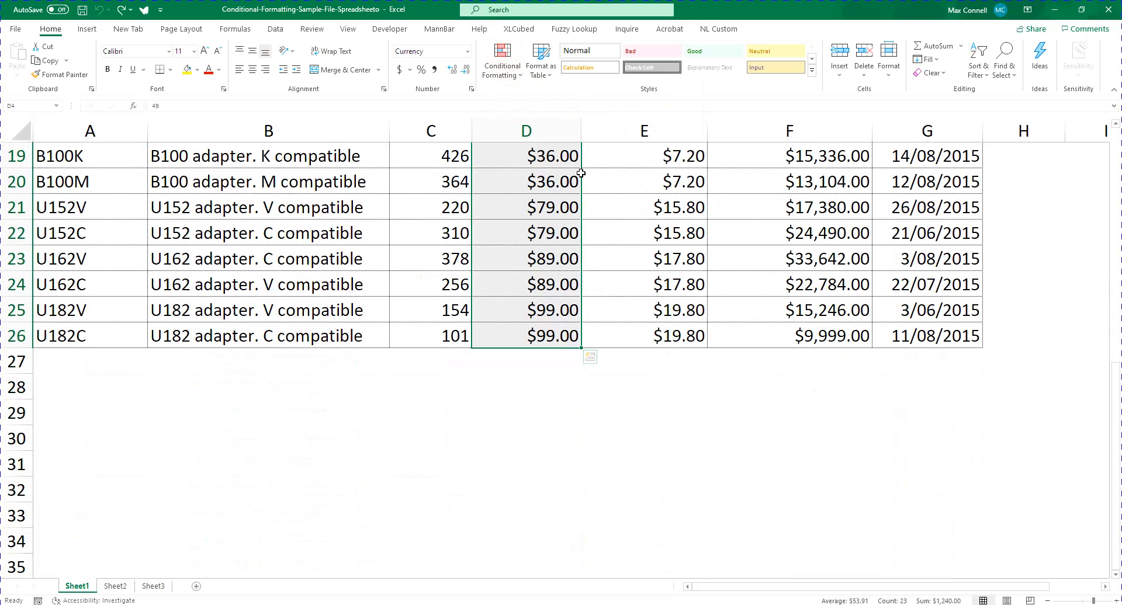
left_click(503, 61)
mouse_move(572, 98)
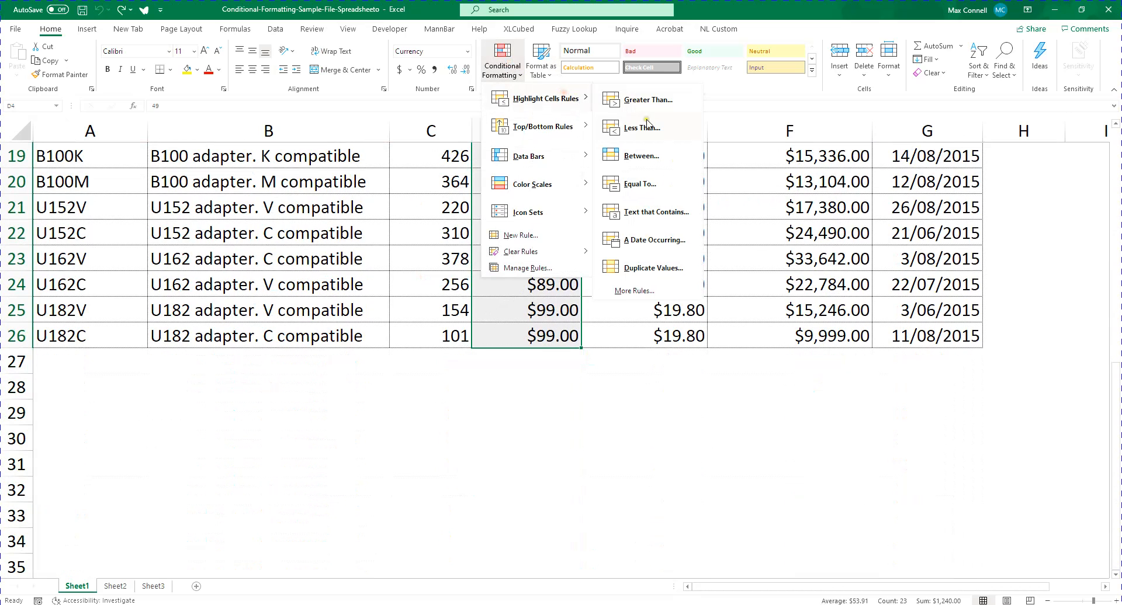
left_click(641, 156)
scroll(616, 355, "up", 6)
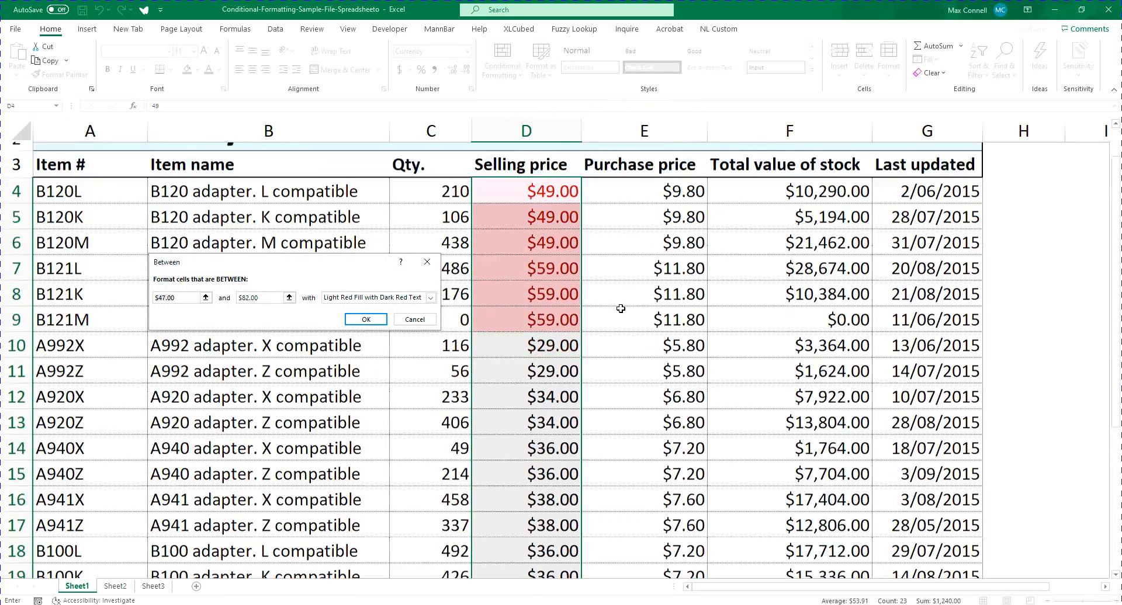
scroll(620, 309, "down", 1)
left_click(363, 319)
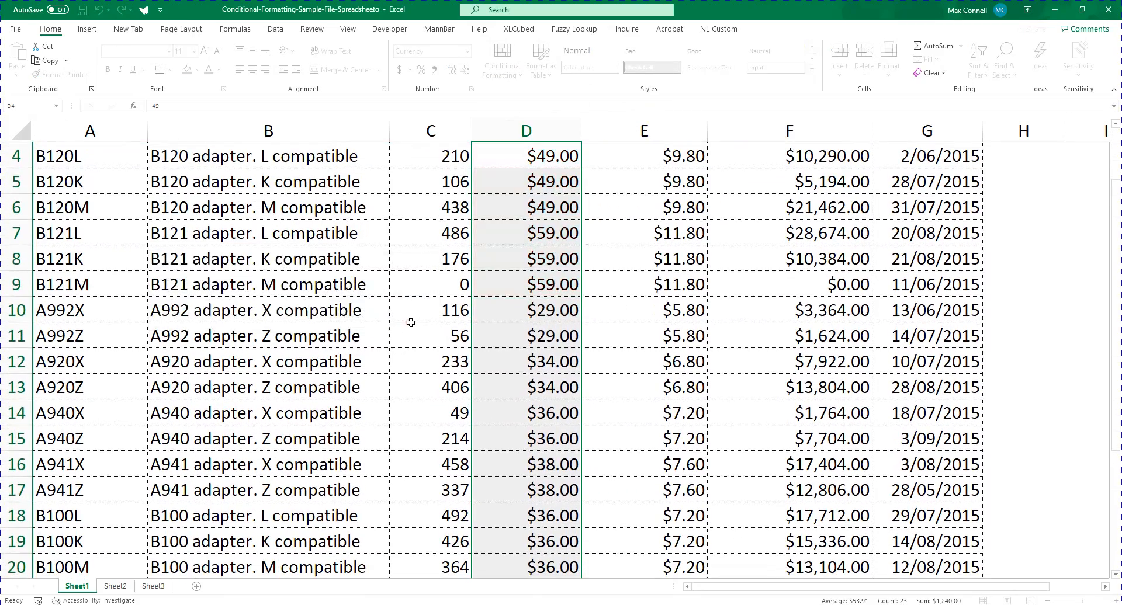
scroll(481, 320, "down", 1, "ctrl")
scroll(614, 240, "down", 3)
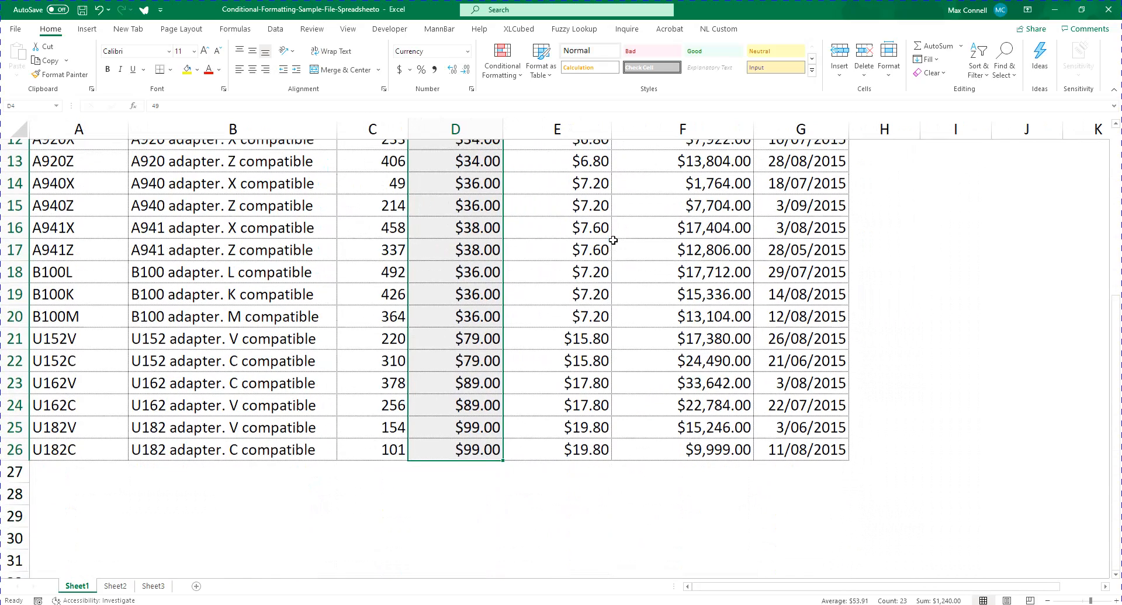
scroll(612, 242, "up", 3)
left_click(502, 61)
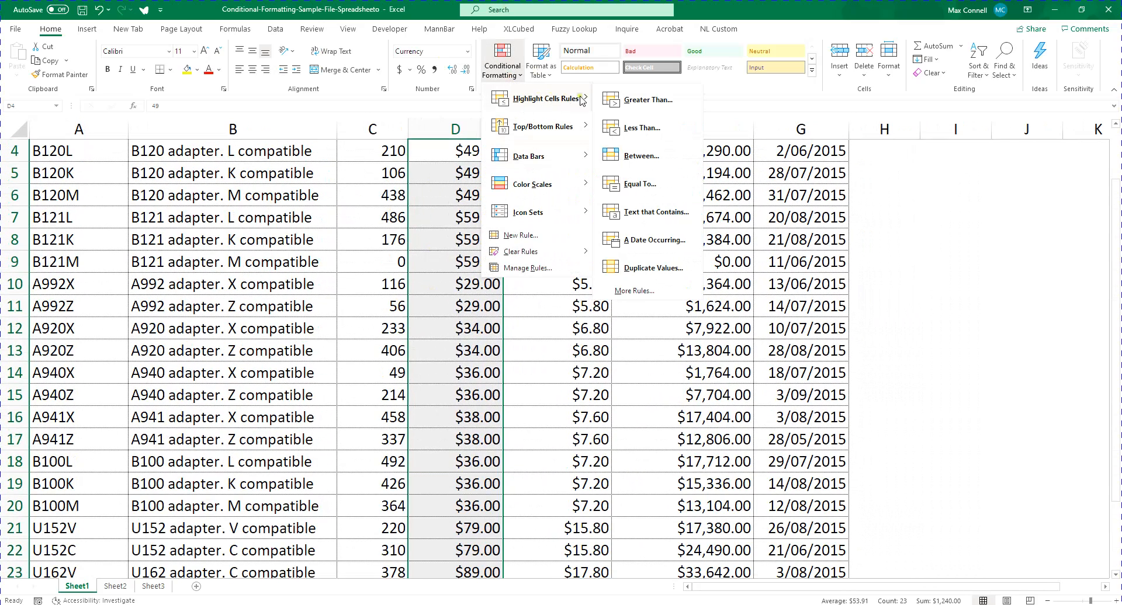
left_click(642, 156)
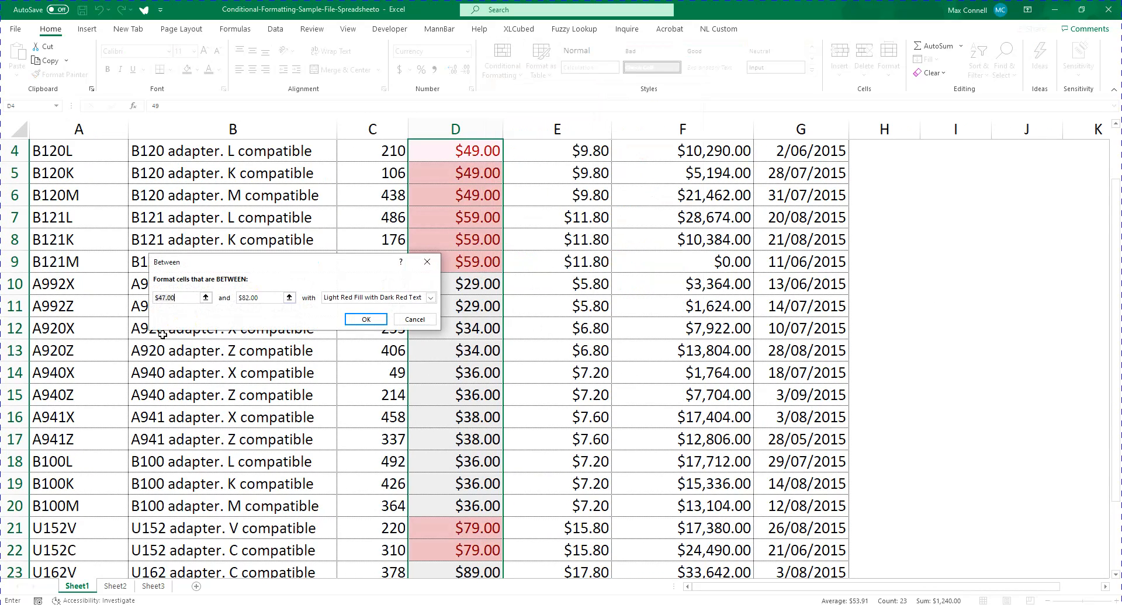
type("30")
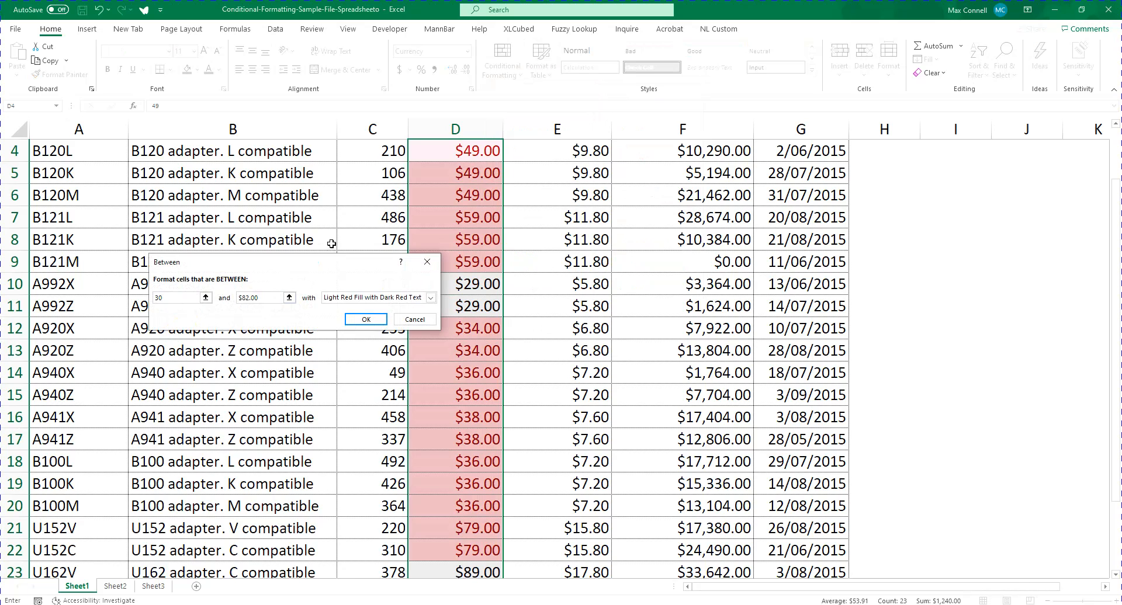
key("Tab")
type("45")
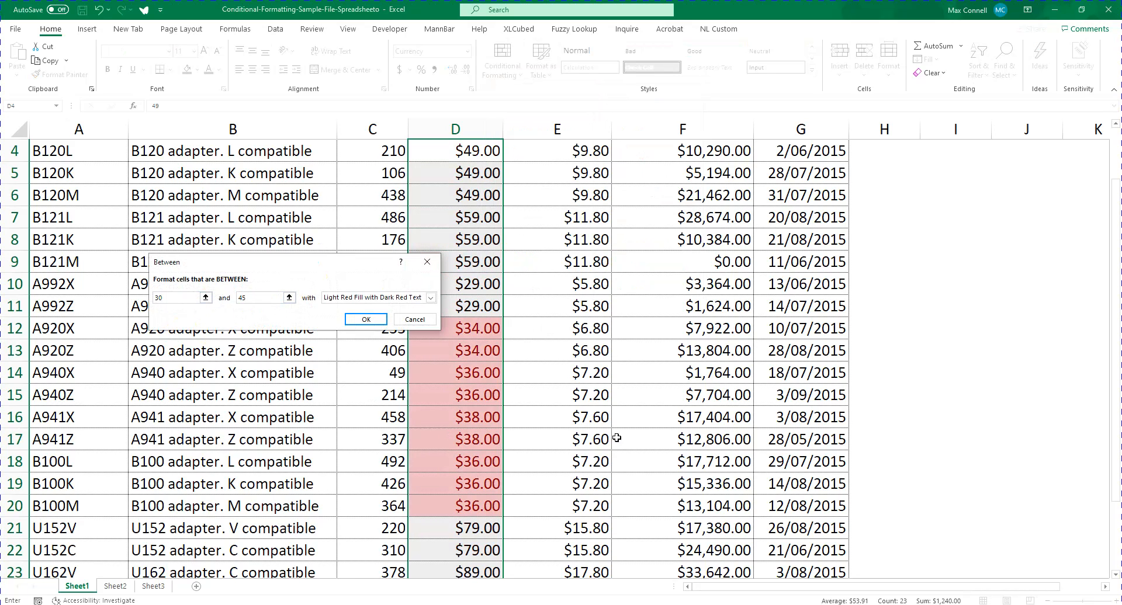
left_click_drag(1114, 230, 1098, 299)
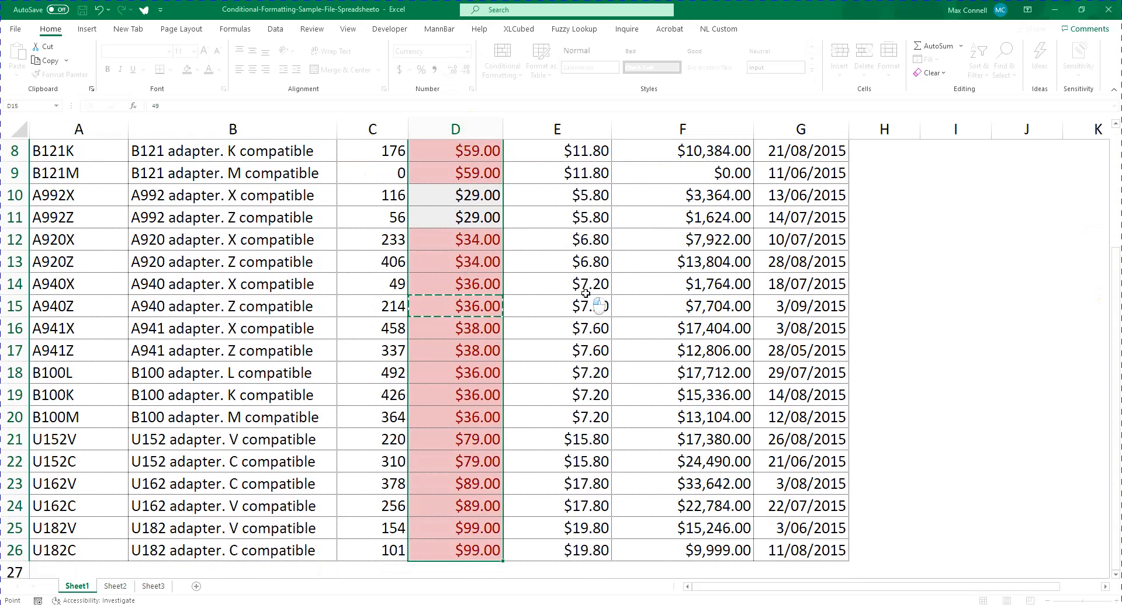
key("Escape")
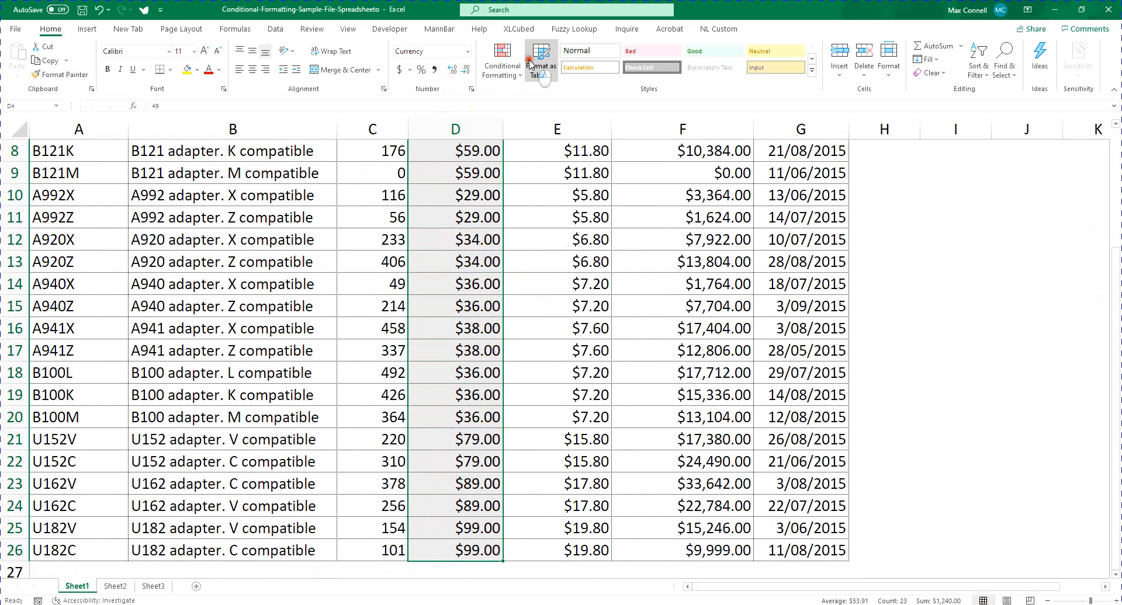
left_click(502, 61)
key("Escape")
key("Escape")
Highlight selling prices between 30 and 45 using Yellow Fill with Dark Yellow Text
scroll(369, 177, "up", 3)
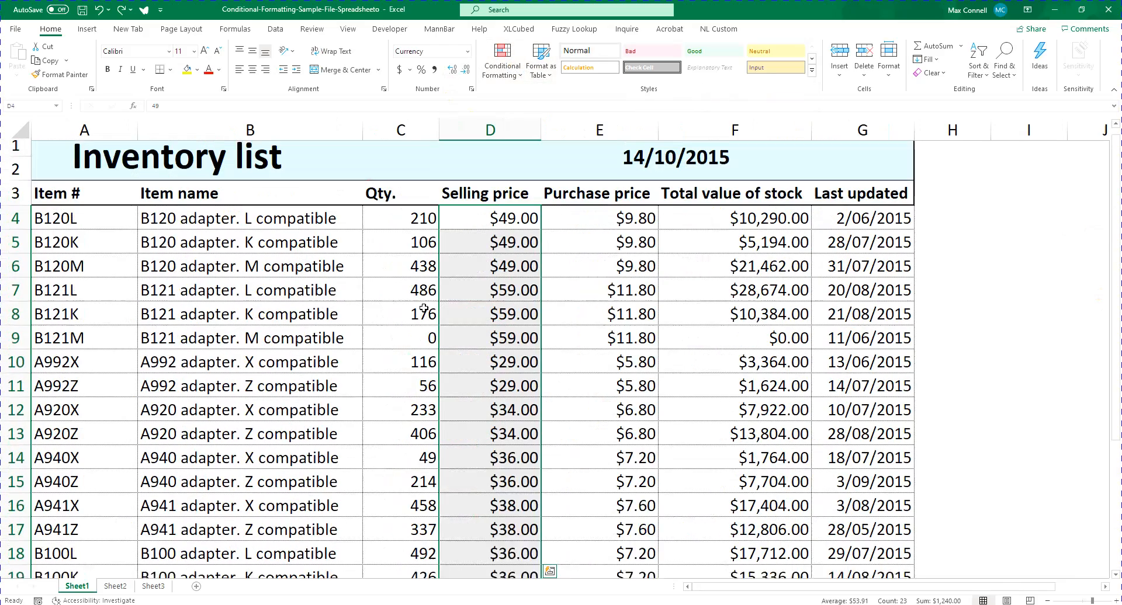
scroll(343, 483, "down", 3)
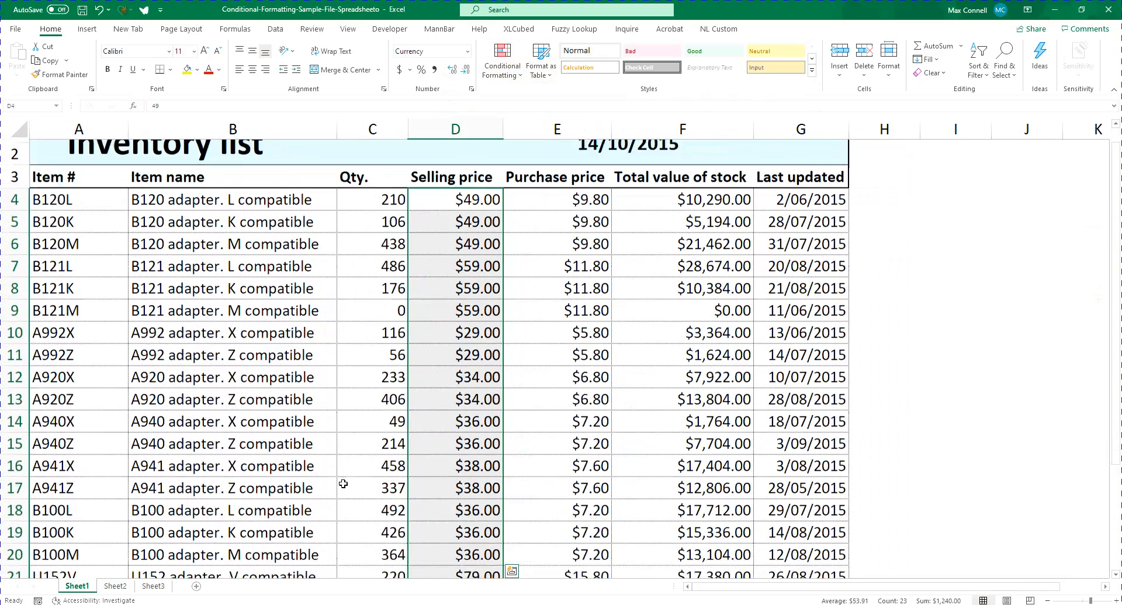
left_click(502, 61)
mouse_move(544, 98)
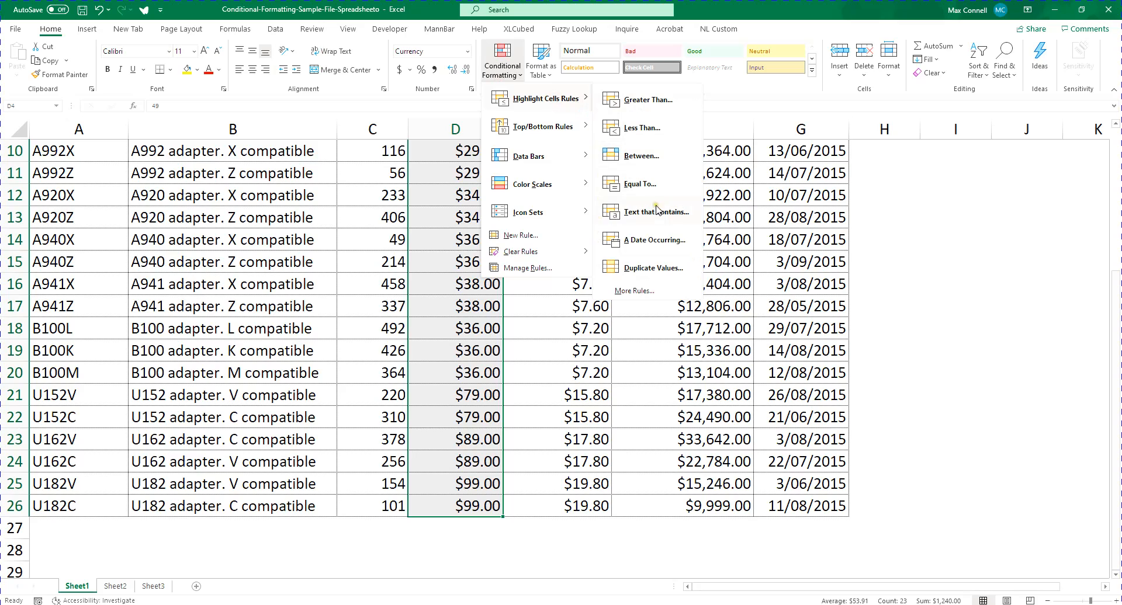
left_click(647, 156)
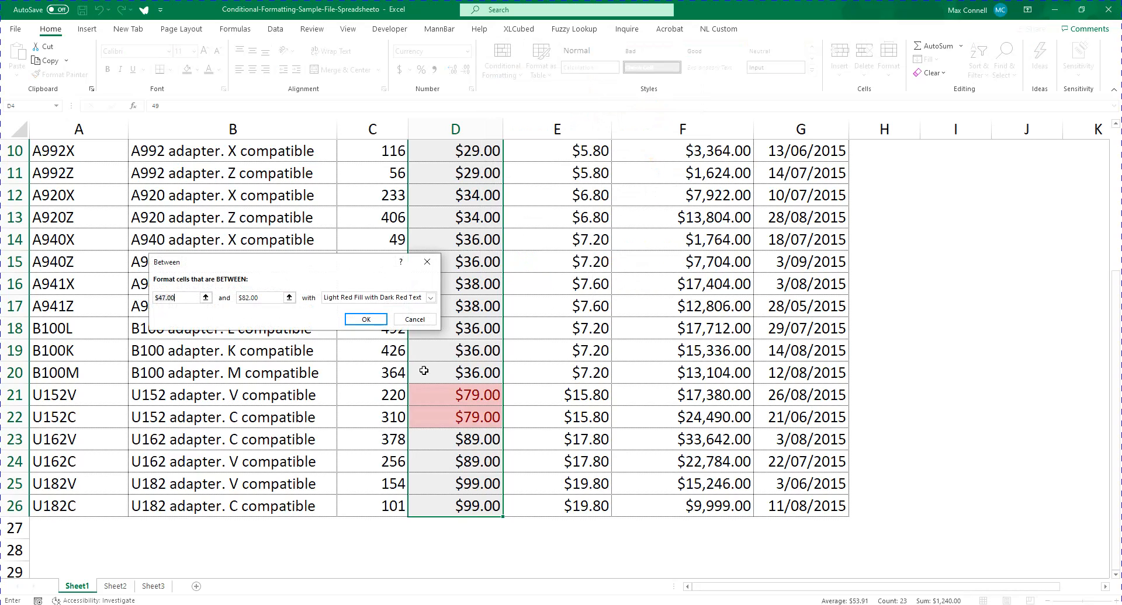
left_click_drag(198, 299, 31, 276)
type("30")
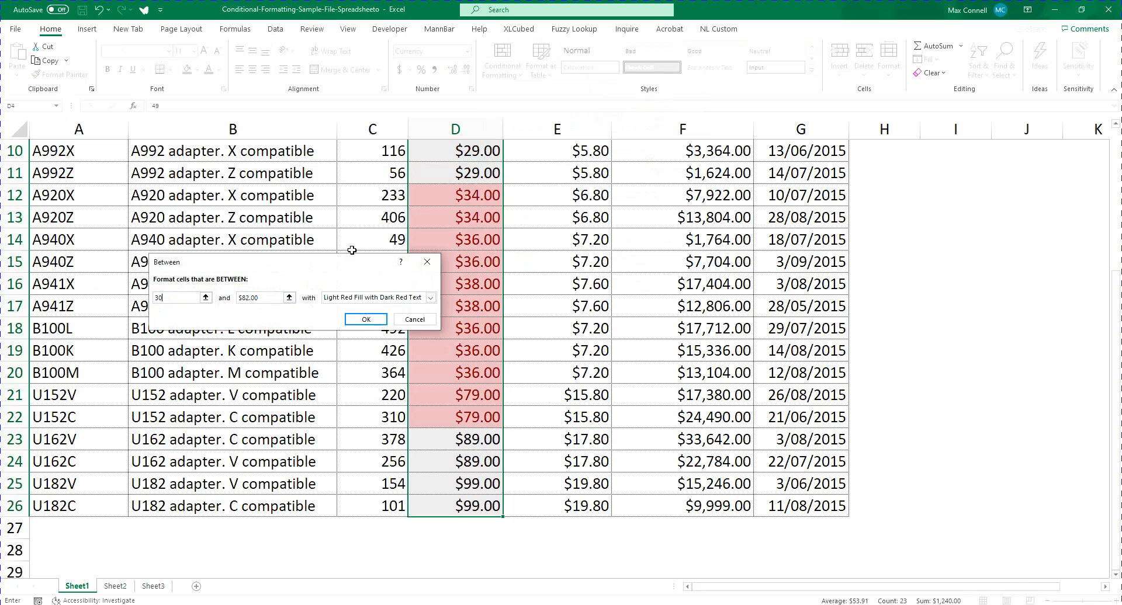
double_click(260, 298)
type("45")
left_click(430, 297)
left_click(360, 318)
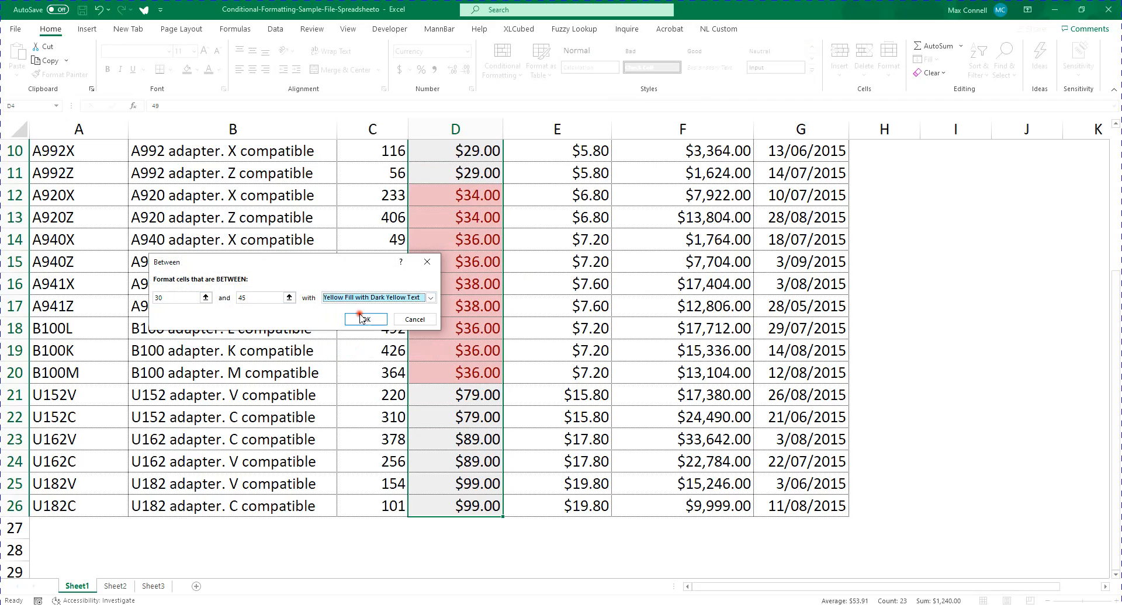
left_click(362, 319)
Add a Less Than 34 rule with Yellow Fill with Dark Yellow Text to the selling prices
left_click(503, 58)
mouse_move(543, 98)
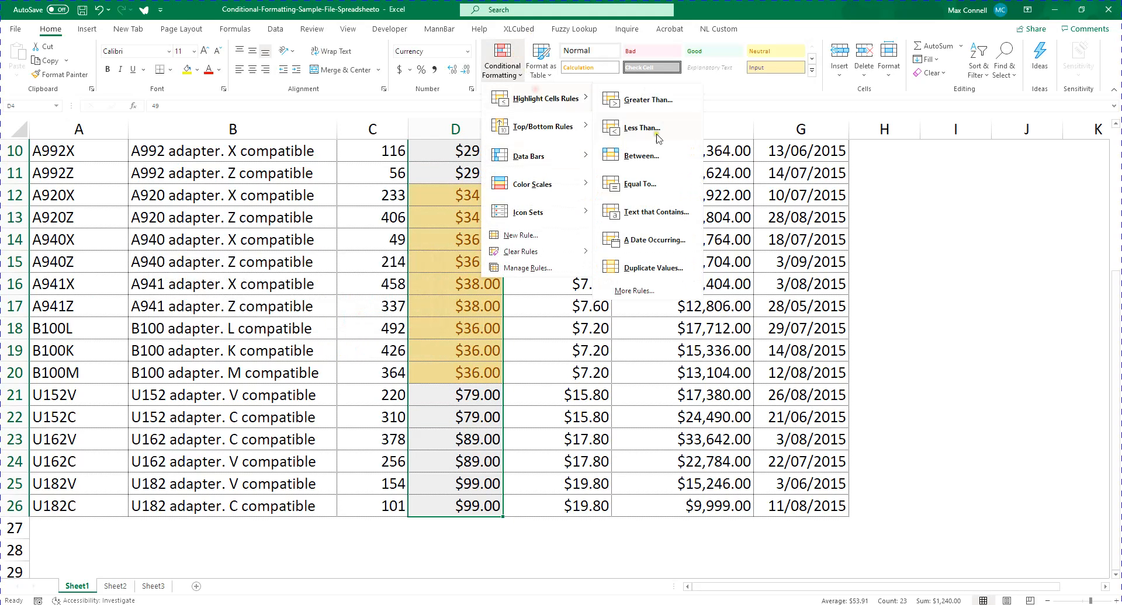
left_click(657, 133)
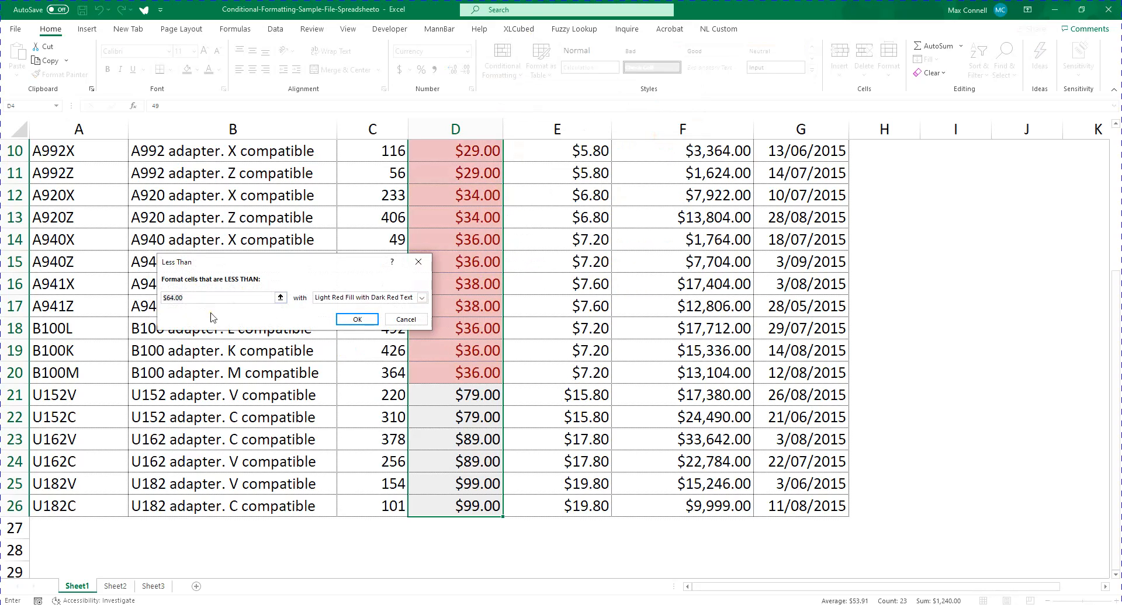
type("34")
left_click(358, 298)
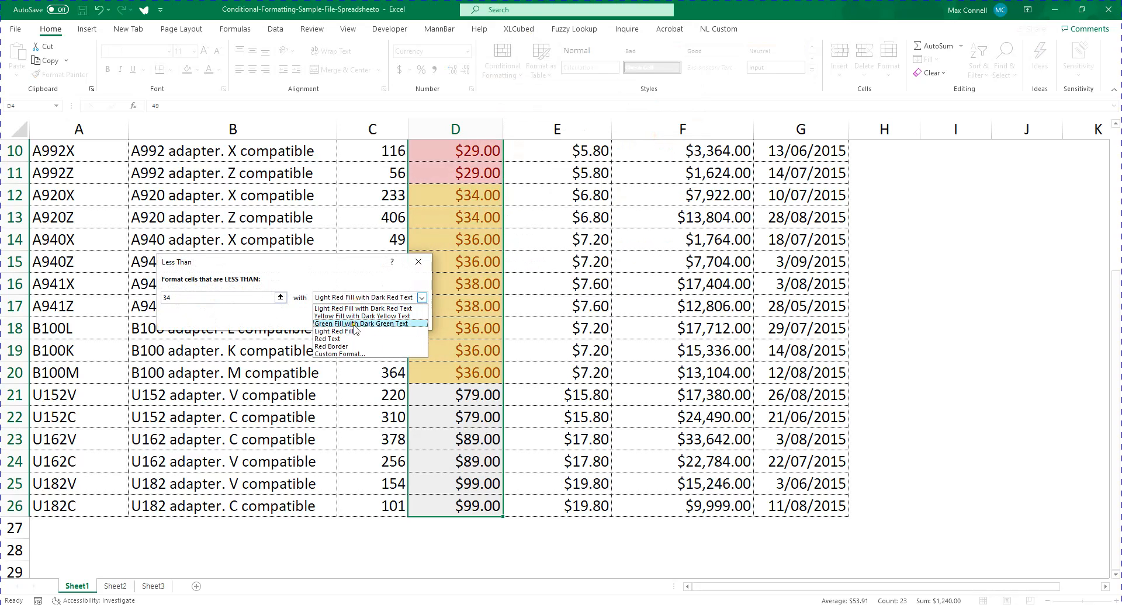
left_click(362, 316)
left_click(370, 324)
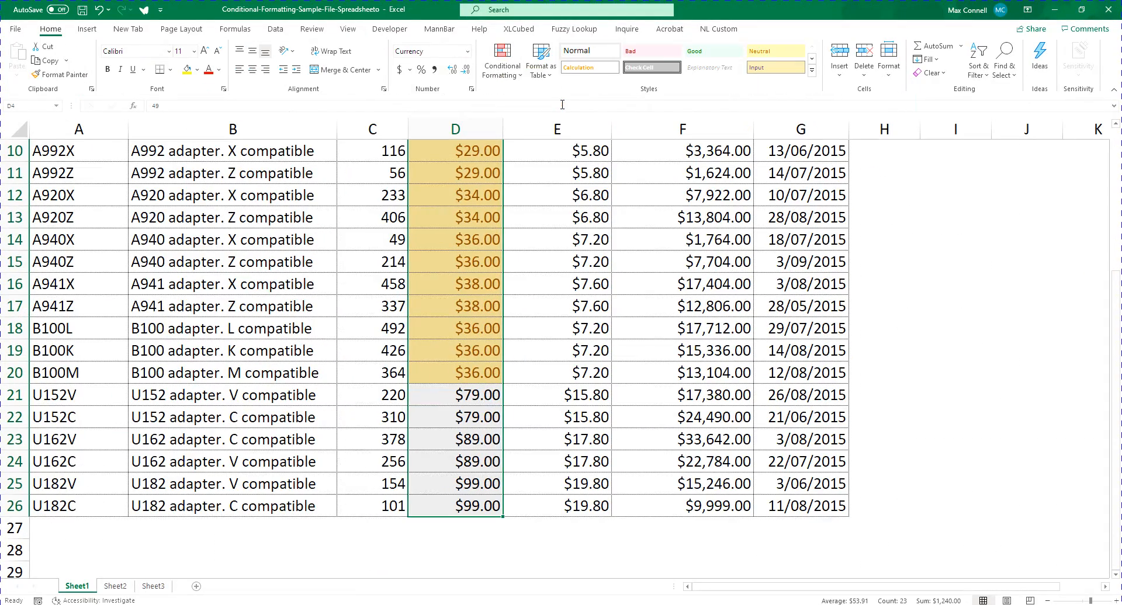
Undo the yellow Less Than rule on the selling prices
left_click(503, 64)
mouse_move(546, 99)
left_click(233, 269)
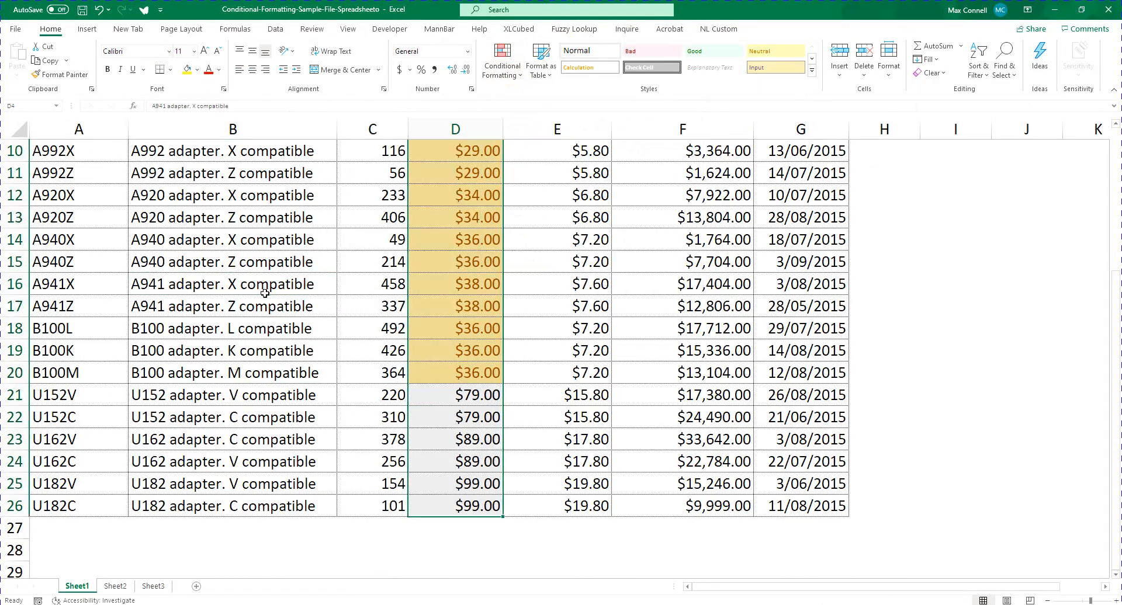
Highlight selling prices less than 34 using Green Fill with Dark Green Text
scroll(261, 283, "up", 2)
left_click(502, 64)
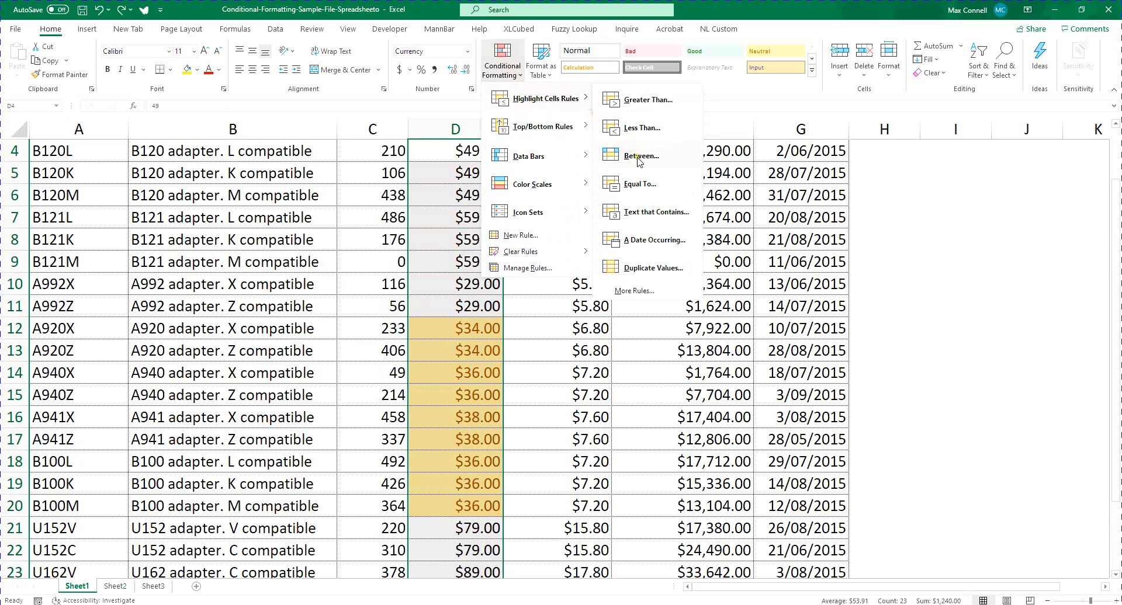
left_click(640, 130)
type("34")
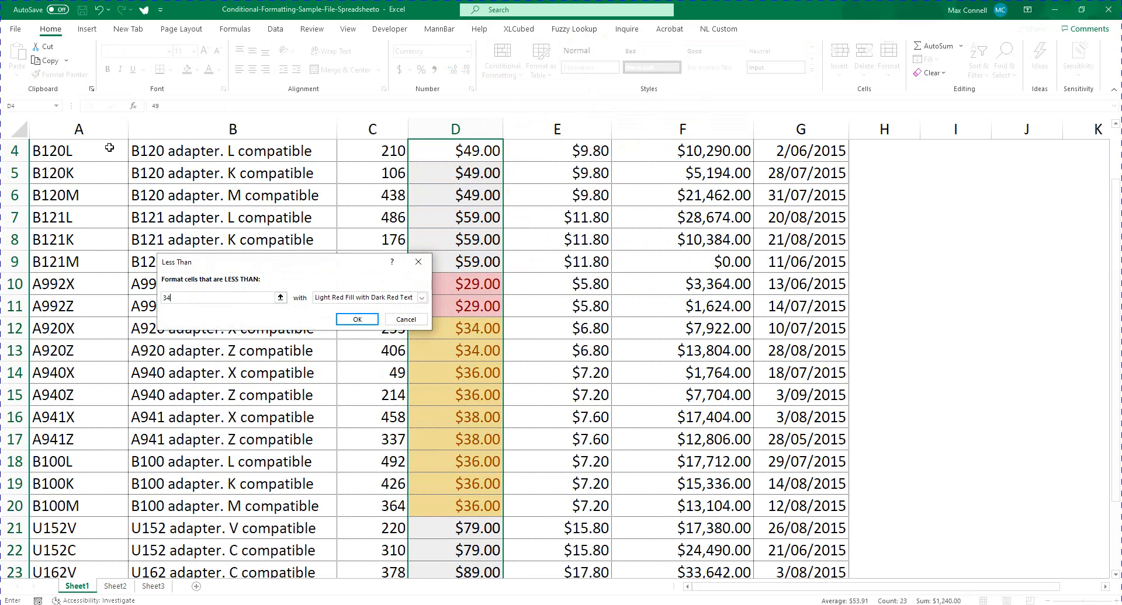
left_click(390, 299)
left_click(377, 322)
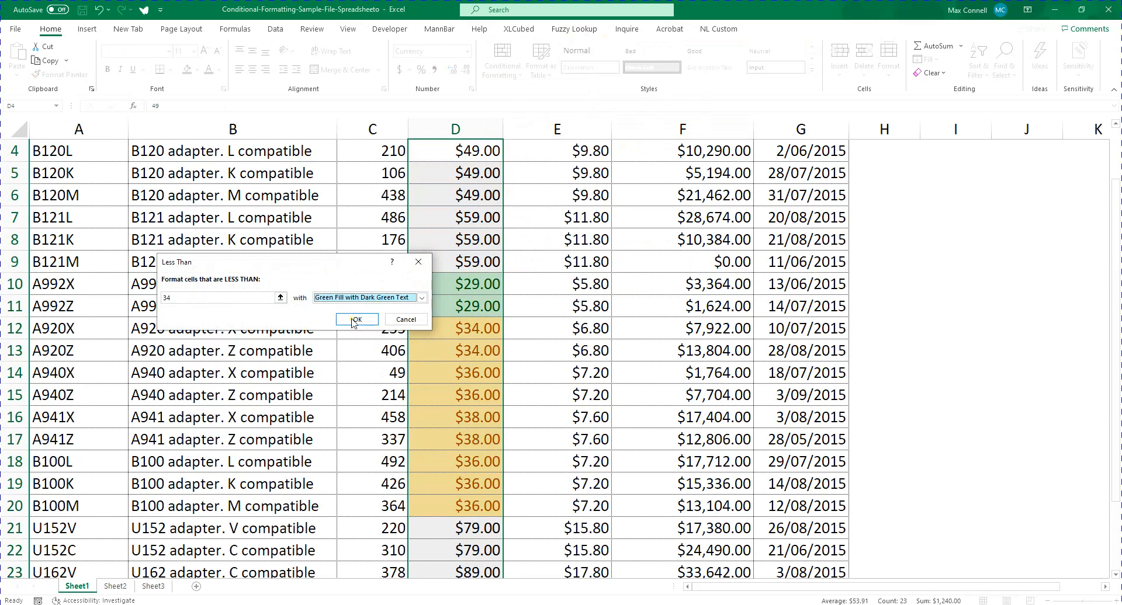
left_click(356, 320)
Highlight selling prices greater than 40 using Light Red Fill with Dark Red Text
scroll(336, 324, "down", 1)
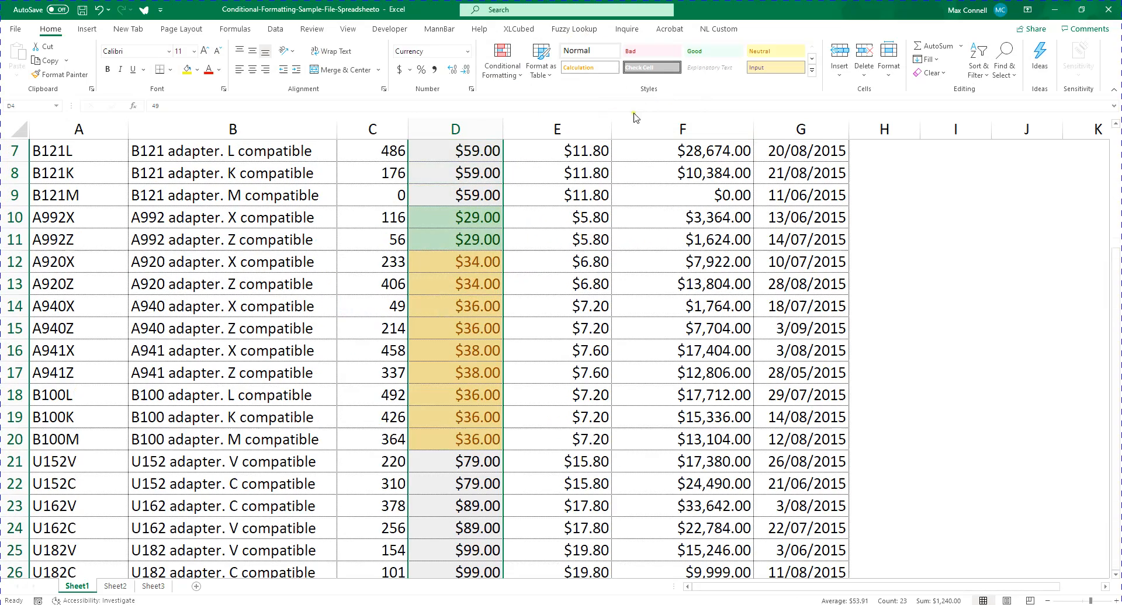
left_click(502, 64)
mouse_move(546, 98)
left_click(654, 100)
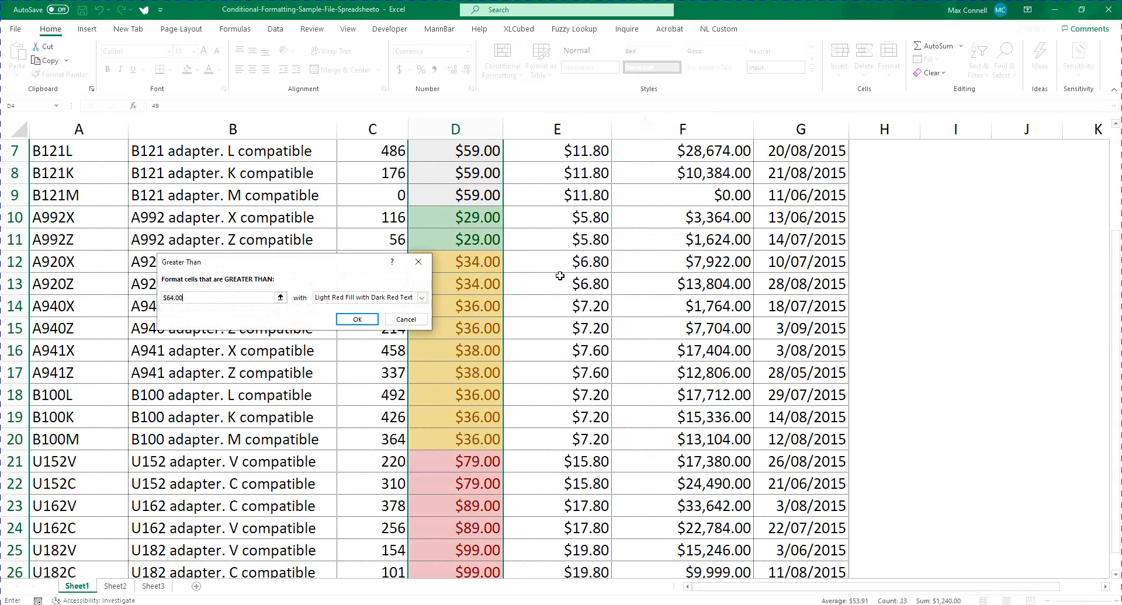
type("60")
key("BackSpace")
type("40")
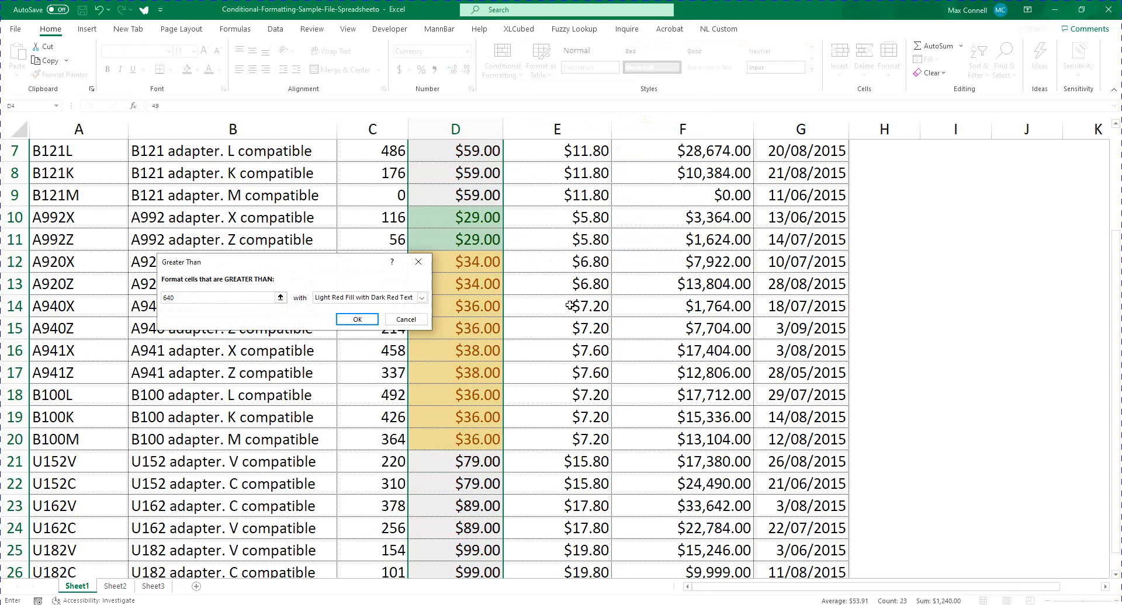
key("BackSpace")
key("BackSpace")
key("BackSpace")
type("40")
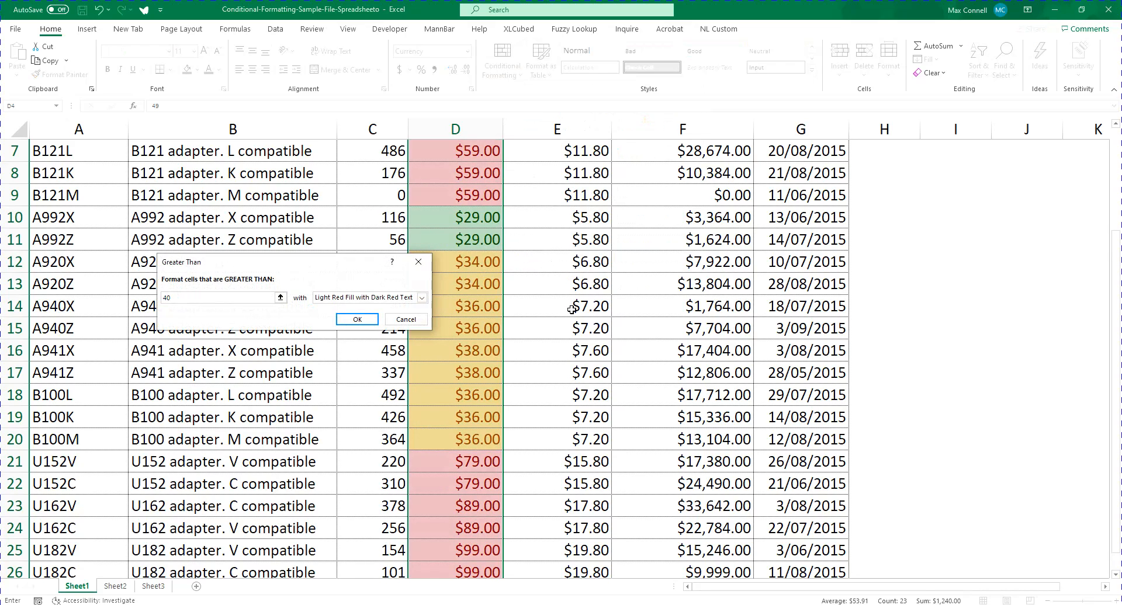
left_click(357, 319)
Review the red, green and yellow highlighting down the Selling price column
scroll(456, 316, "up", 2)
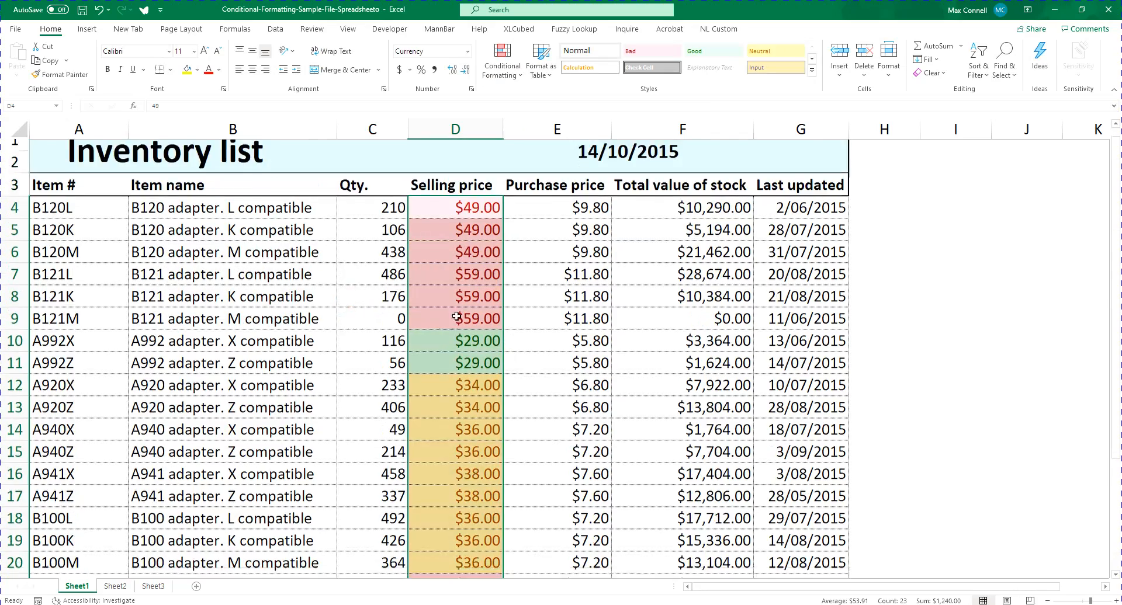
scroll(457, 316, "down", 4)
scroll(374, 308, "up", 4)
scroll(430, 308, "down", 2)
scroll(543, 416, "up", 2)
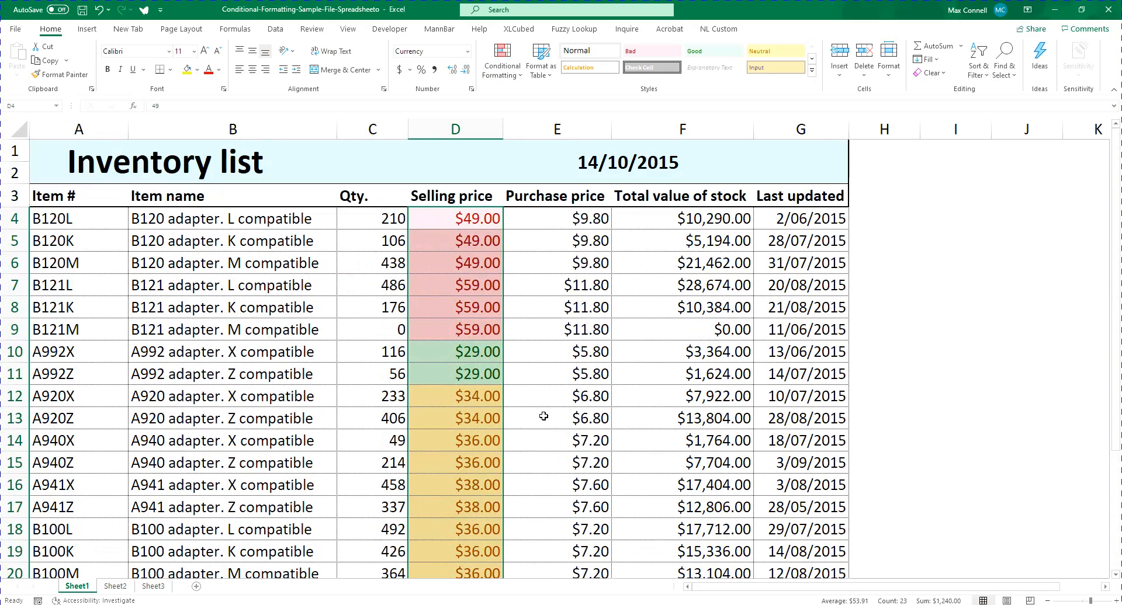
left_click(467, 285)
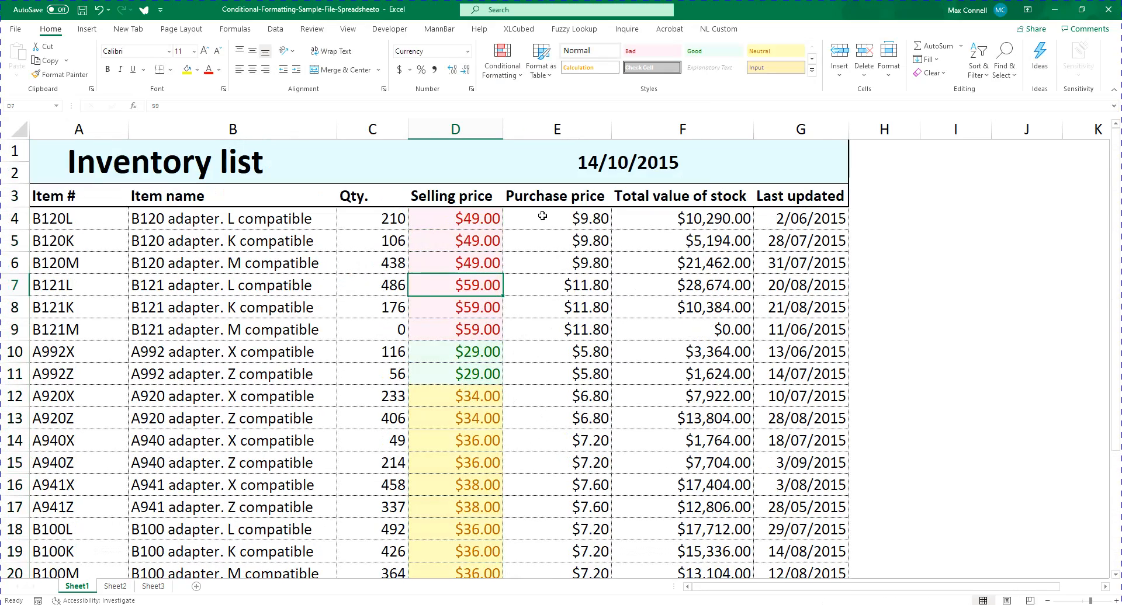
scroll(440, 290, "down", 3)
scroll(440, 290, "up", 3)
scroll(436, 423, "down", 3)
scroll(438, 365, "up", 3)
left_click(503, 72)
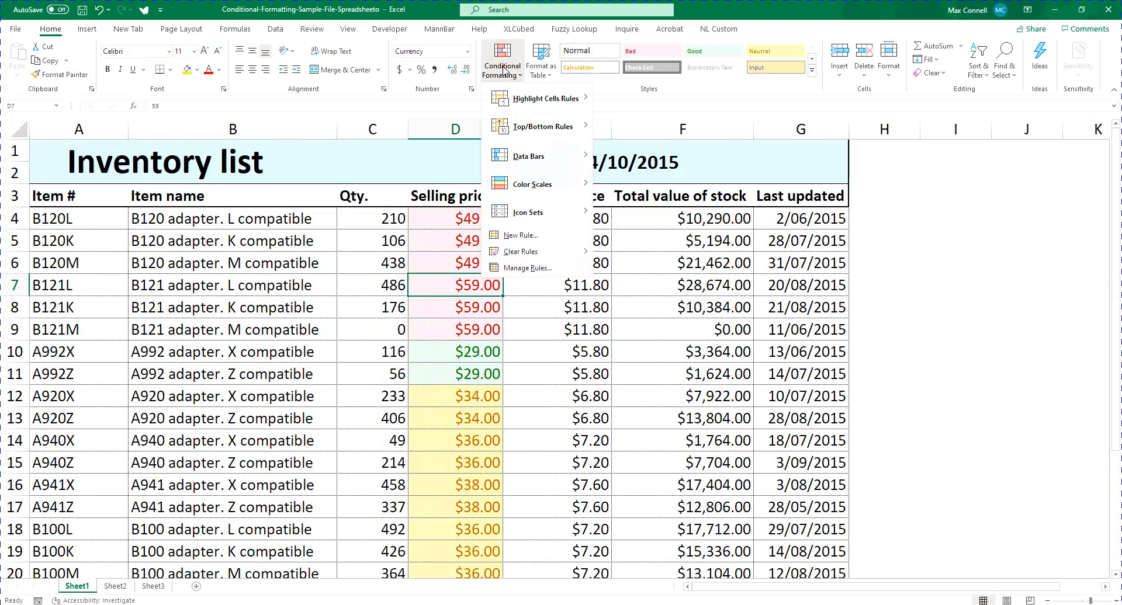
mouse_move(533, 103)
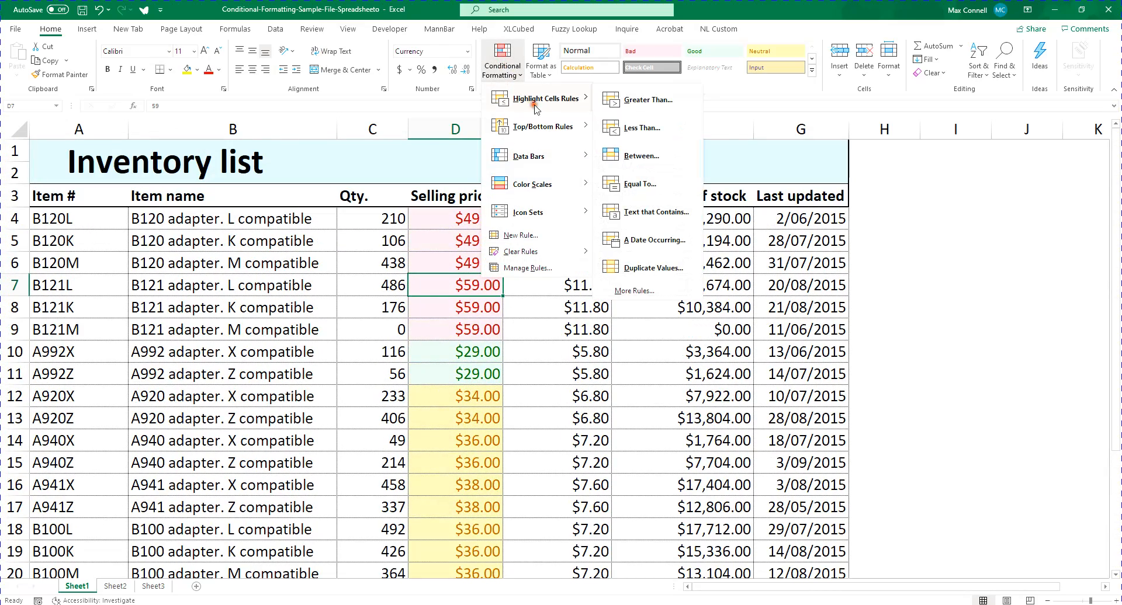
left_click(648, 186)
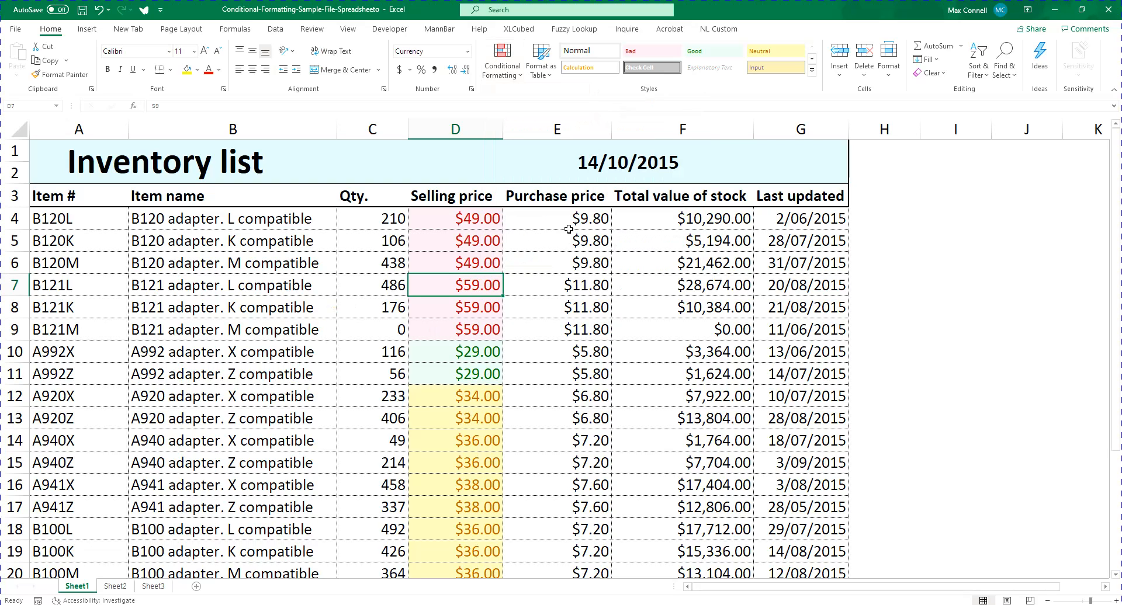
Set up an Equal To highlight rule for 7.20 on all purchase prices in E4:E26
scroll(663, 222, "down", 1)
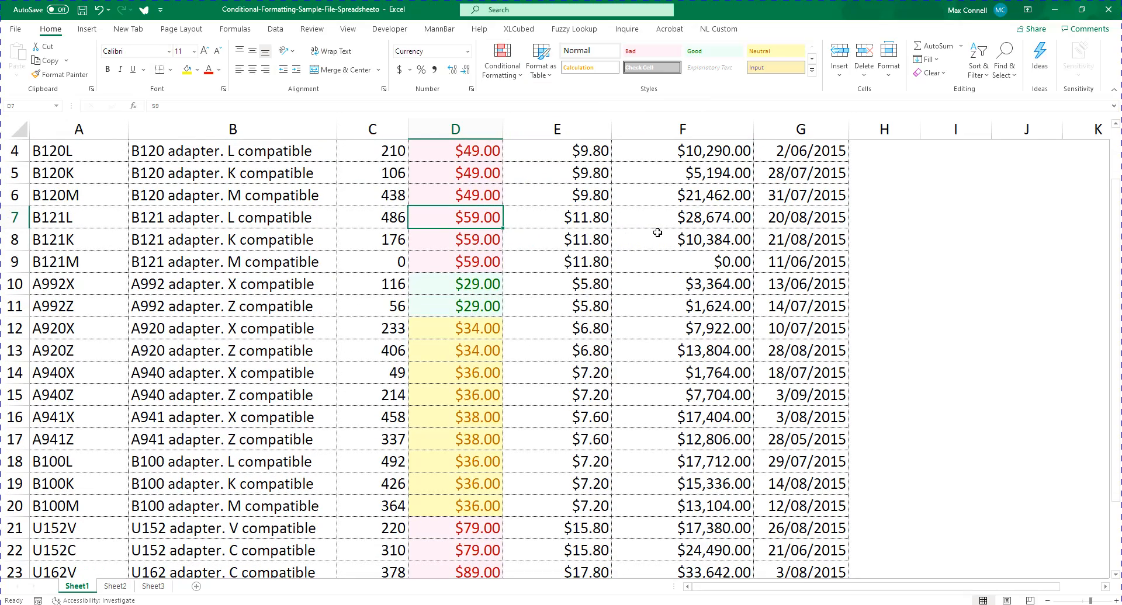
scroll(657, 232, "up", 1)
left_click(594, 219)
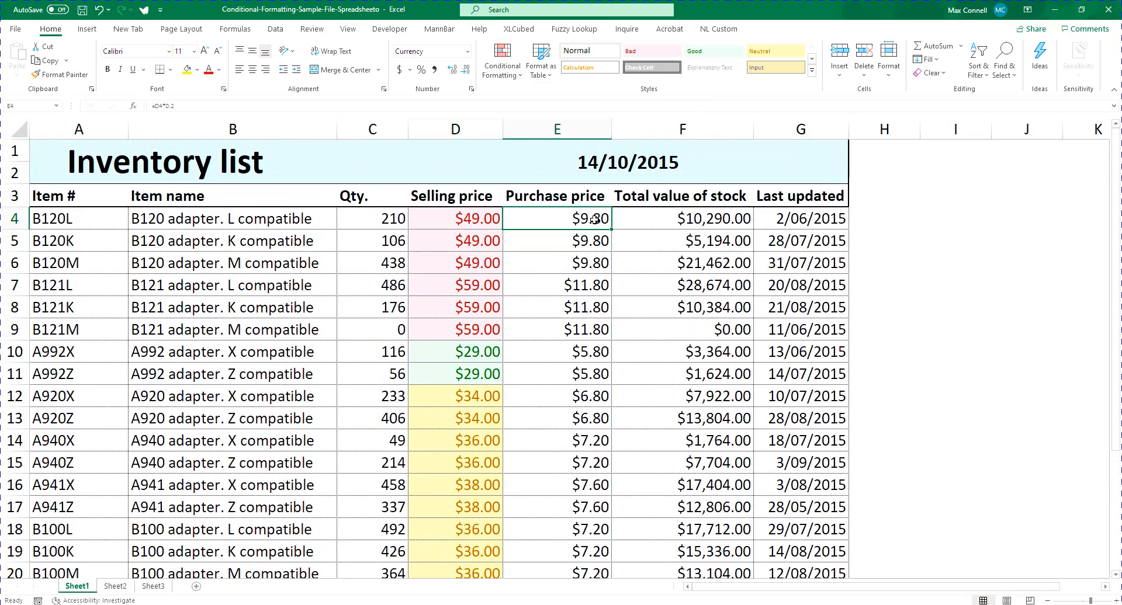
key("ctrl+shift+Down")
left_click(501, 59)
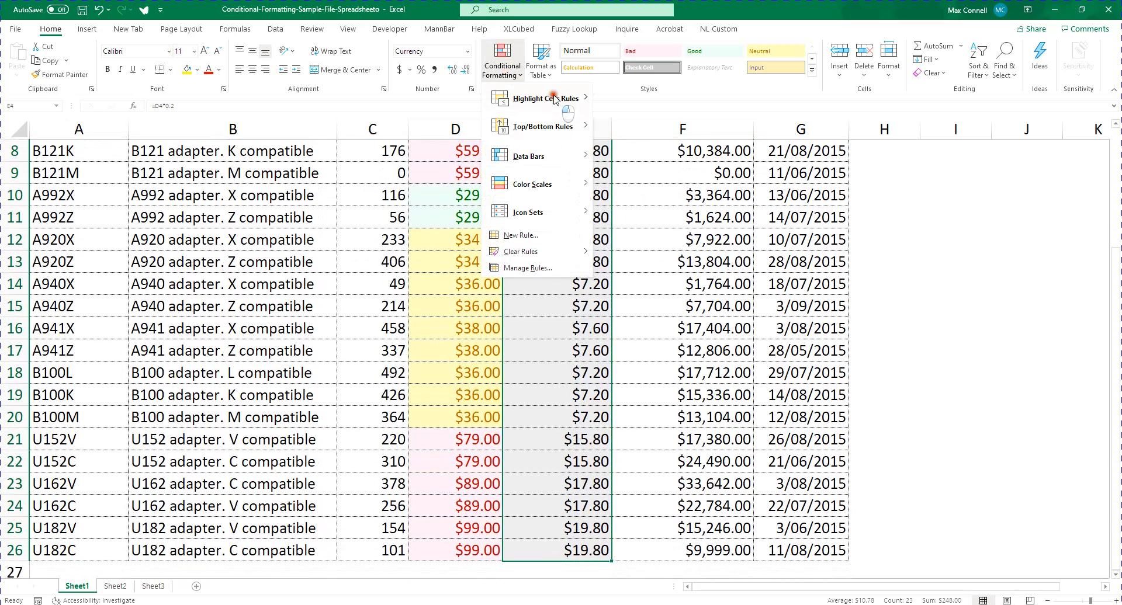
left_click(555, 99)
left_click(642, 185)
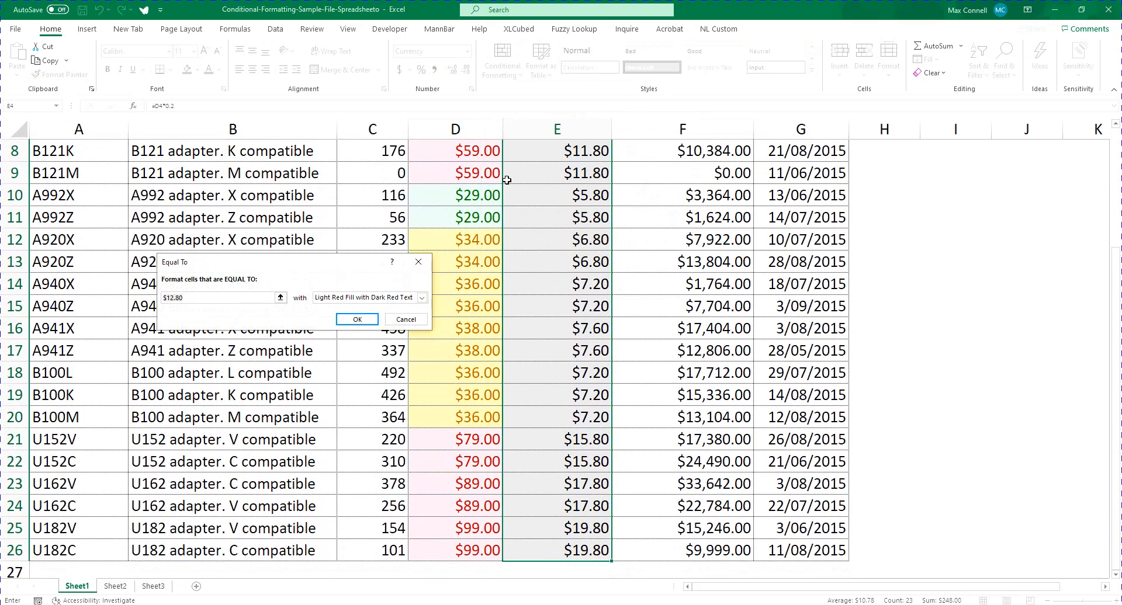
type("7.20")
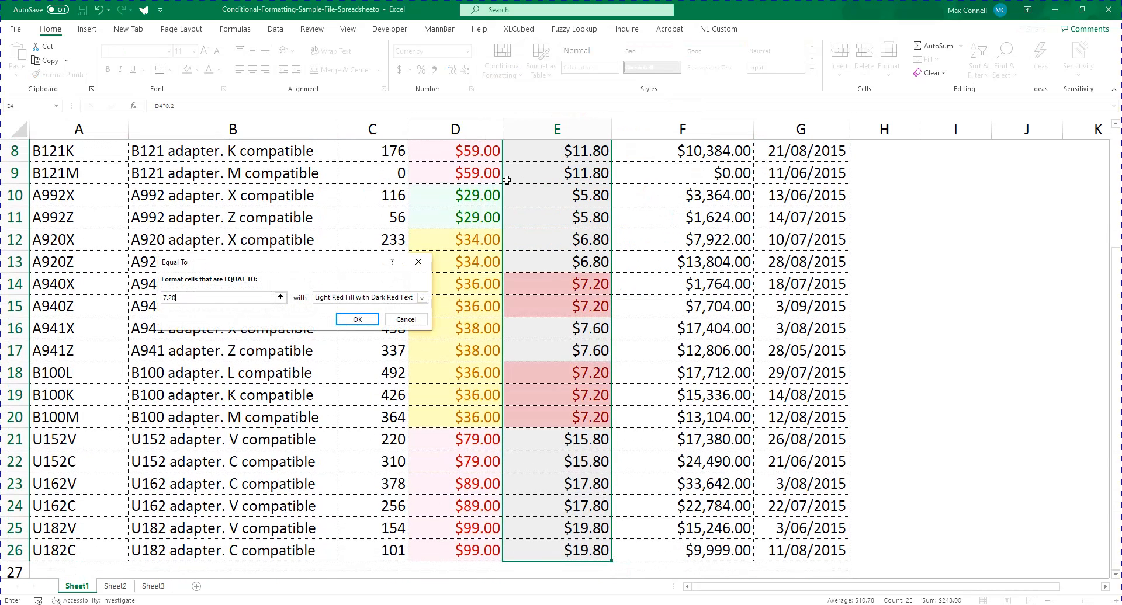
Give the Equal To rule a custom format with a light blue background fill and apply it
left_click(362, 305)
left_click(367, 355)
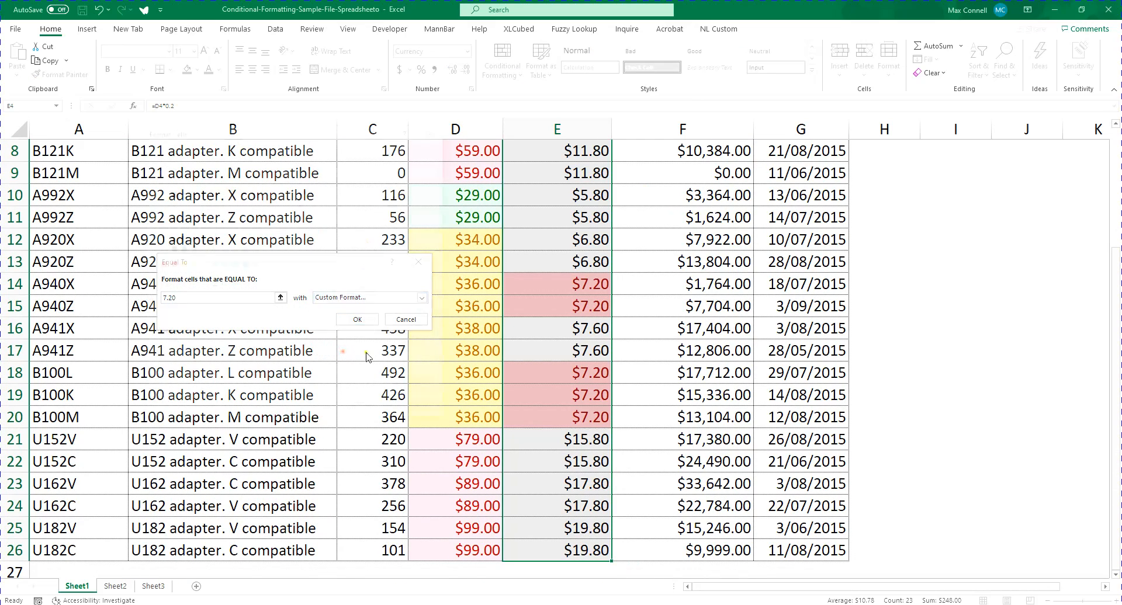
left_click(201, 209)
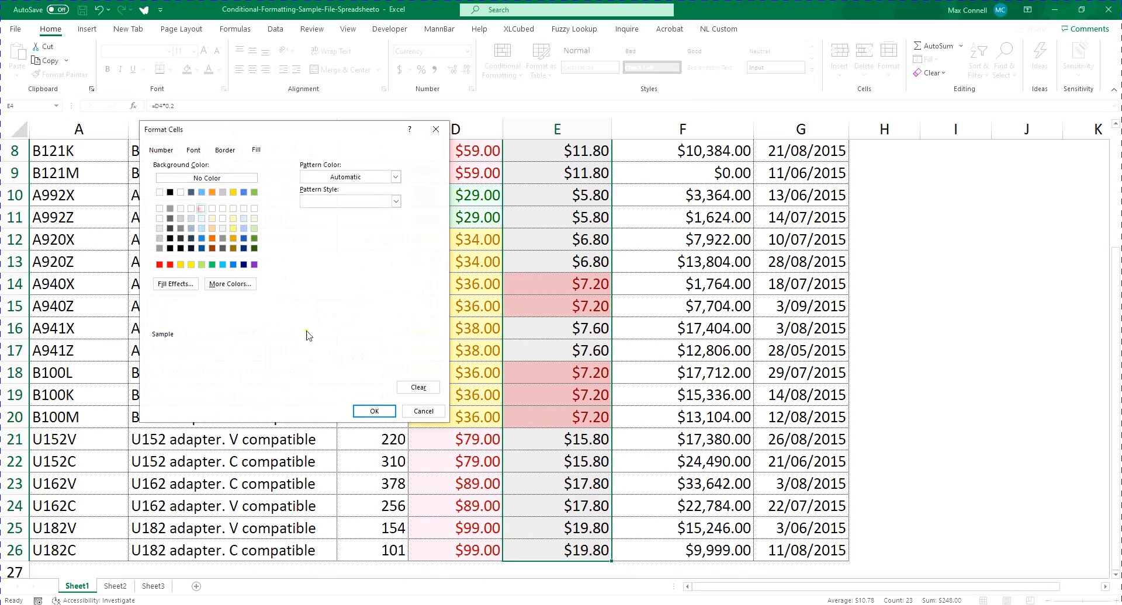
left_click(373, 411)
left_click(359, 319)
scroll(359, 319, "up", 3)
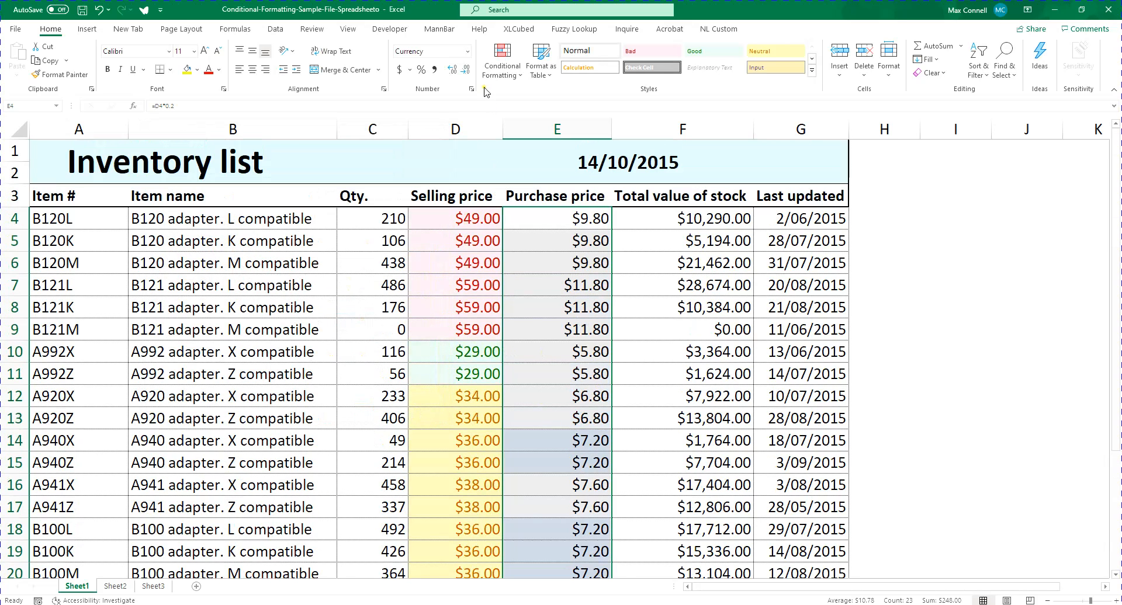
left_click(503, 61)
mouse_move(541, 104)
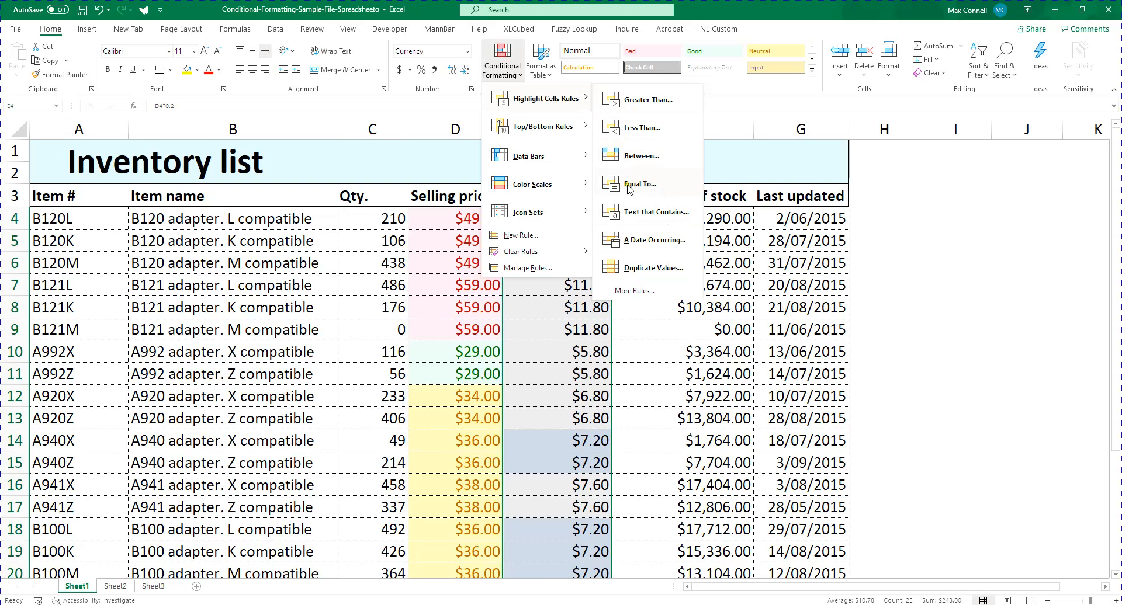
left_click(377, 292)
scroll(292, 298, "down", 3)
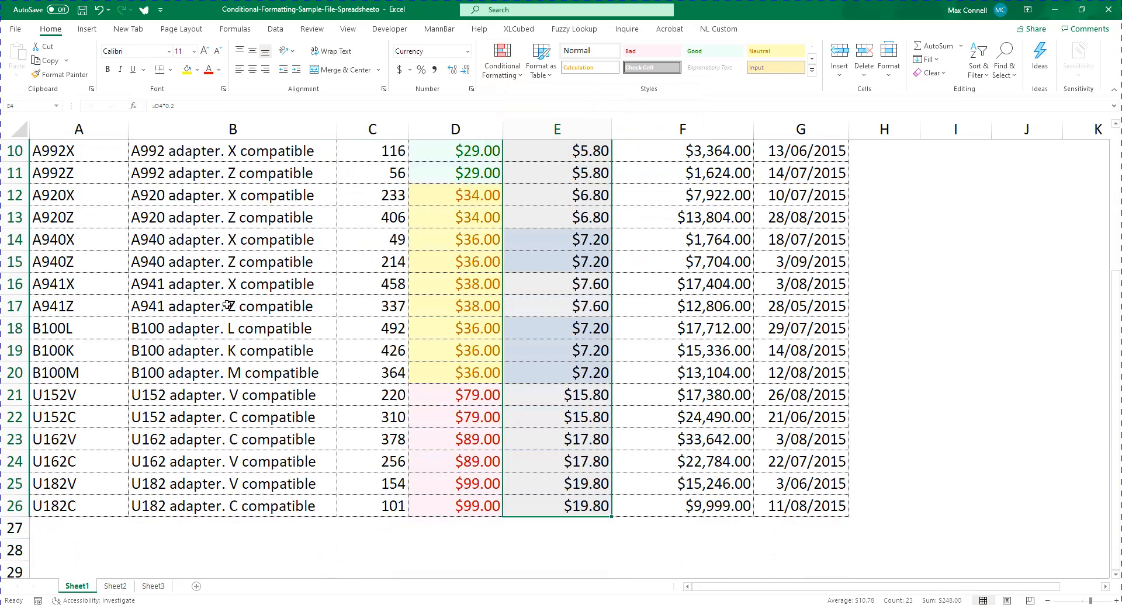
scroll(228, 305, "up", 3)
Examine the item numbers down the Item # column
left_click_drag(115, 219, 117, 451)
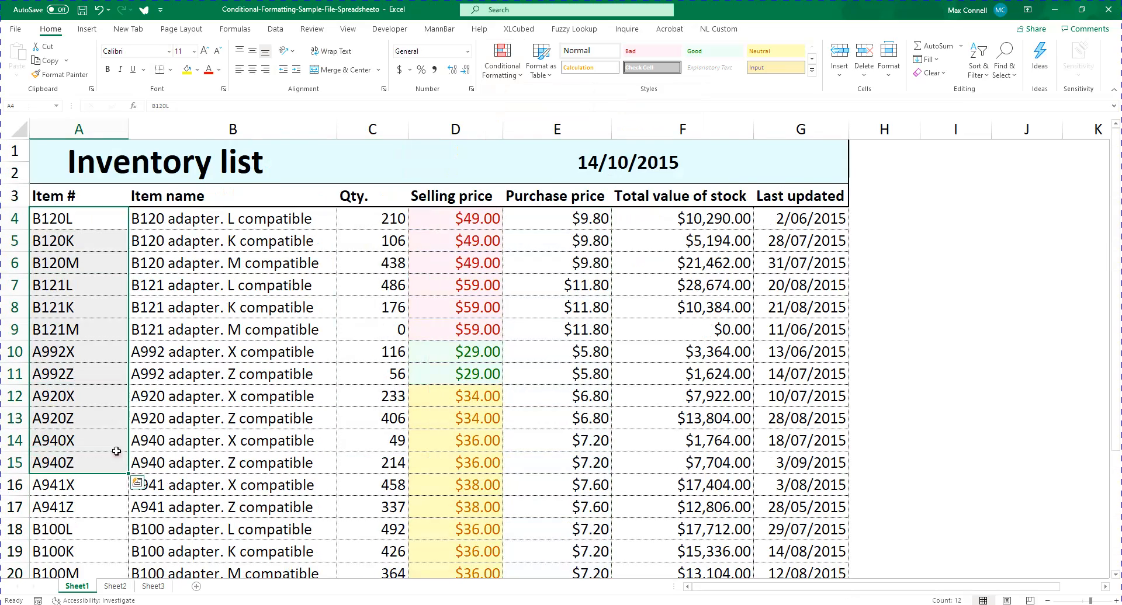
scroll(117, 451, "down", 3)
scroll(93, 386, "up", 3)
scroll(159, 394, "down", 1)
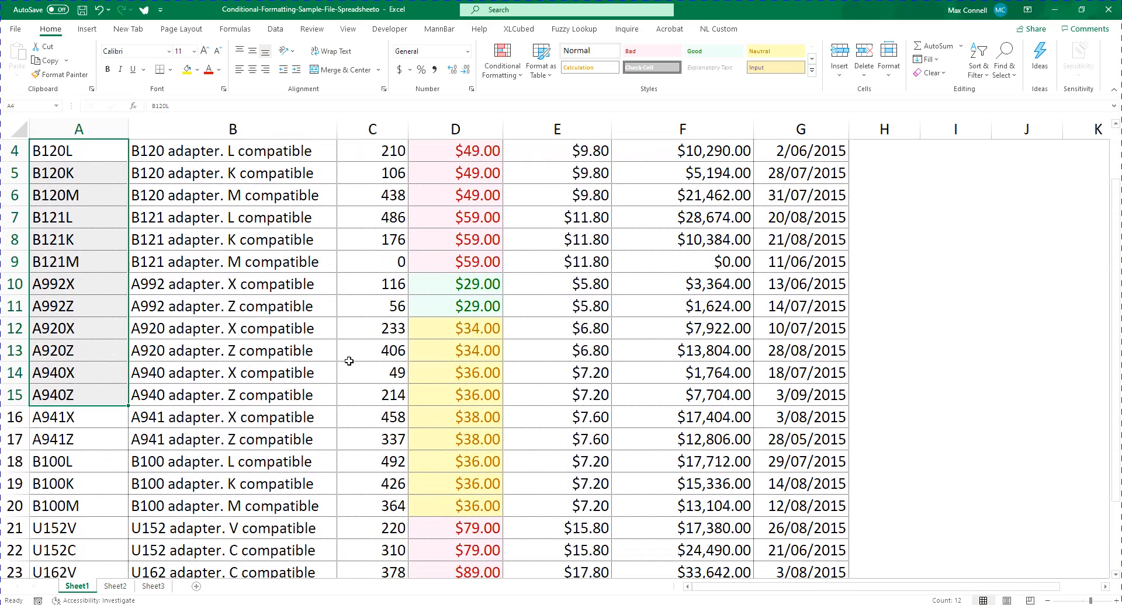
scroll(326, 349, "up", 1)
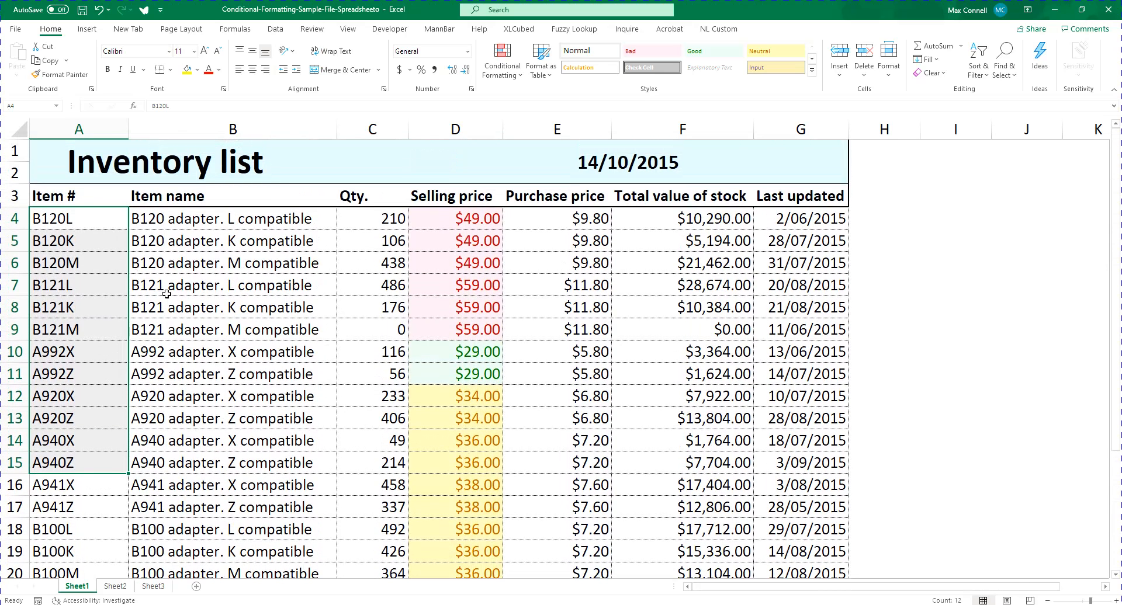
left_click(101, 282)
left_click(111, 267)
key("Up")
key("Up")
key("Up")
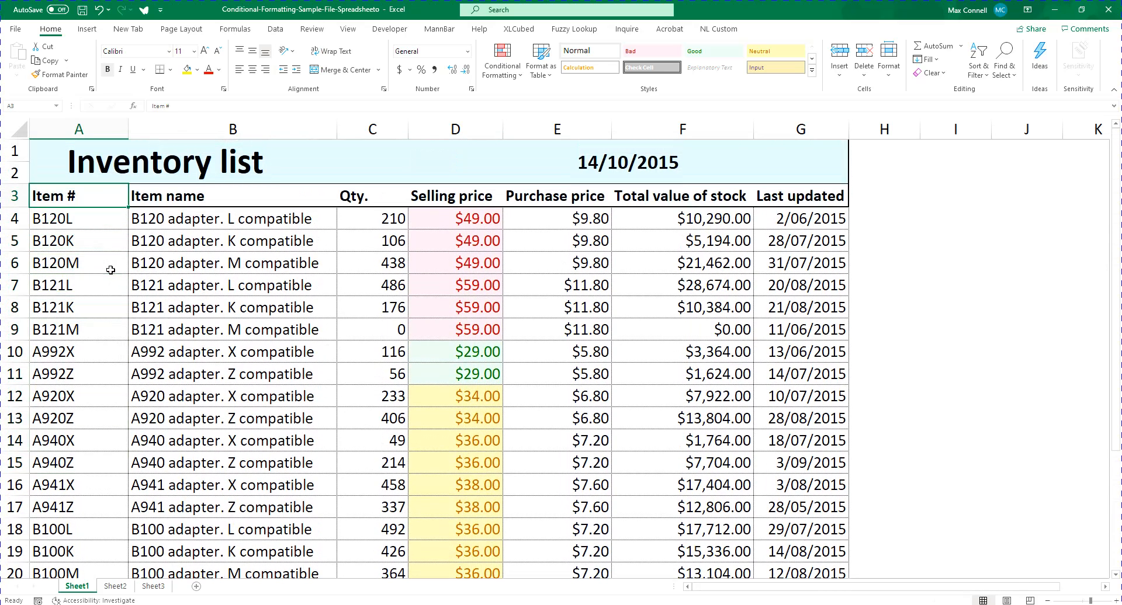
scroll(103, 281, "down", 5)
scroll(90, 216, "up", 5)
scroll(88, 319, "down", 2)
scroll(93, 345, "up", 2)
Look through the header row and the item numbers ending in X: A992X, A920X, A940X and A941X
left_click(96, 217)
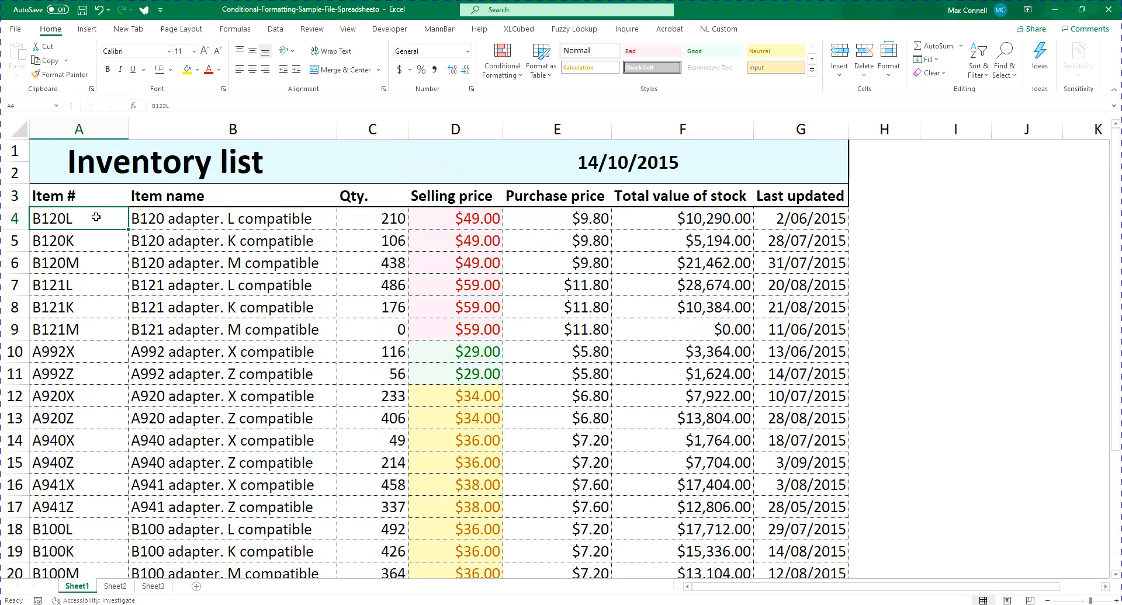
left_click(76, 194)
key("shift+space")
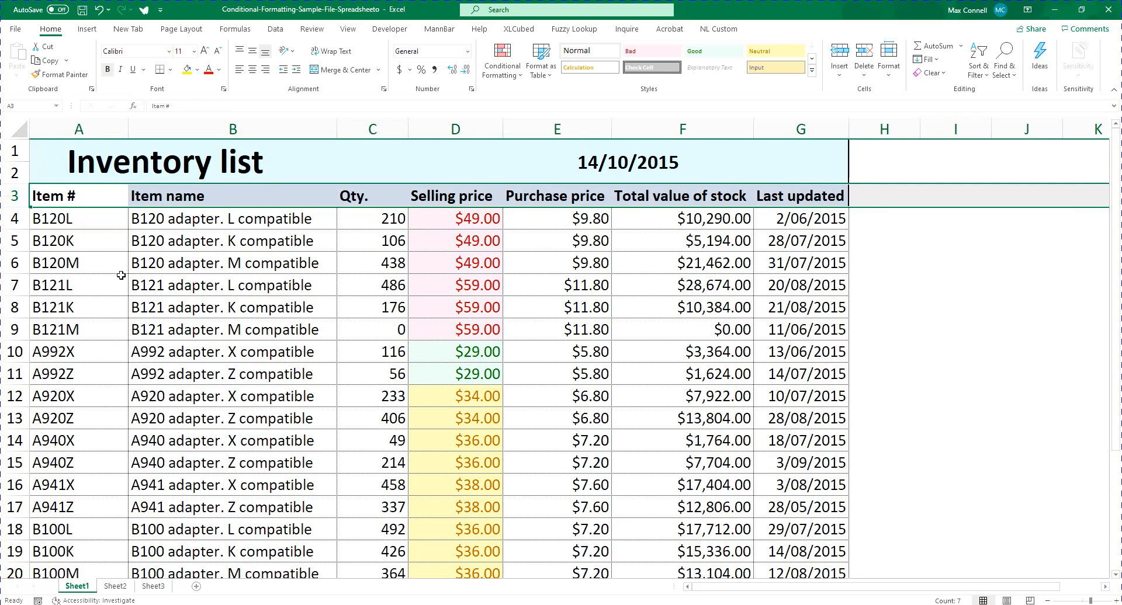
scroll(121, 332, "down", 3)
scroll(111, 285, "up", 2)
left_click(97, 285)
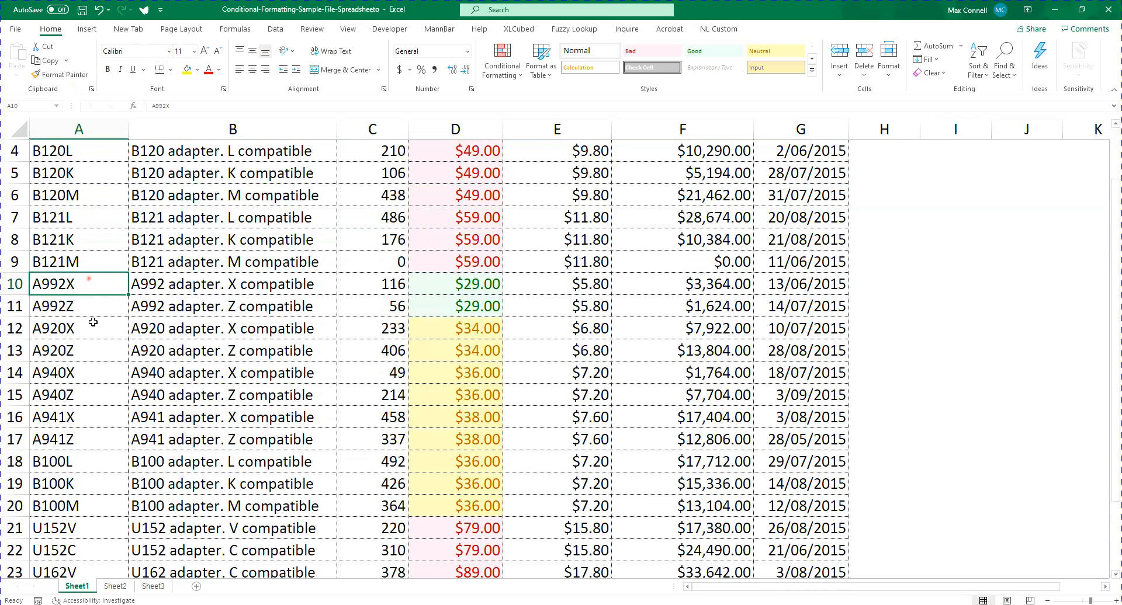
left_click(92, 328, "ctrl")
left_click(101, 375, "ctrl")
left_click(101, 417, "ctrl")
scroll(113, 327, "up", 1)
left_click(109, 290)
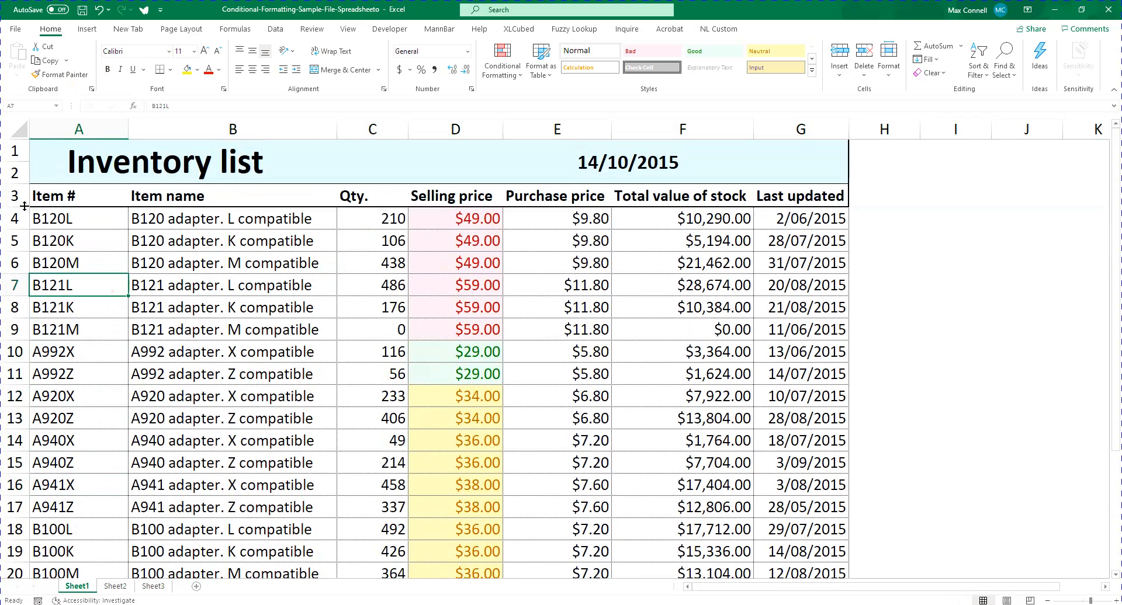
Add filters to the header row 3 and view the sort and filter options of the Item # column
left_click(18, 197)
left_click(279, 32)
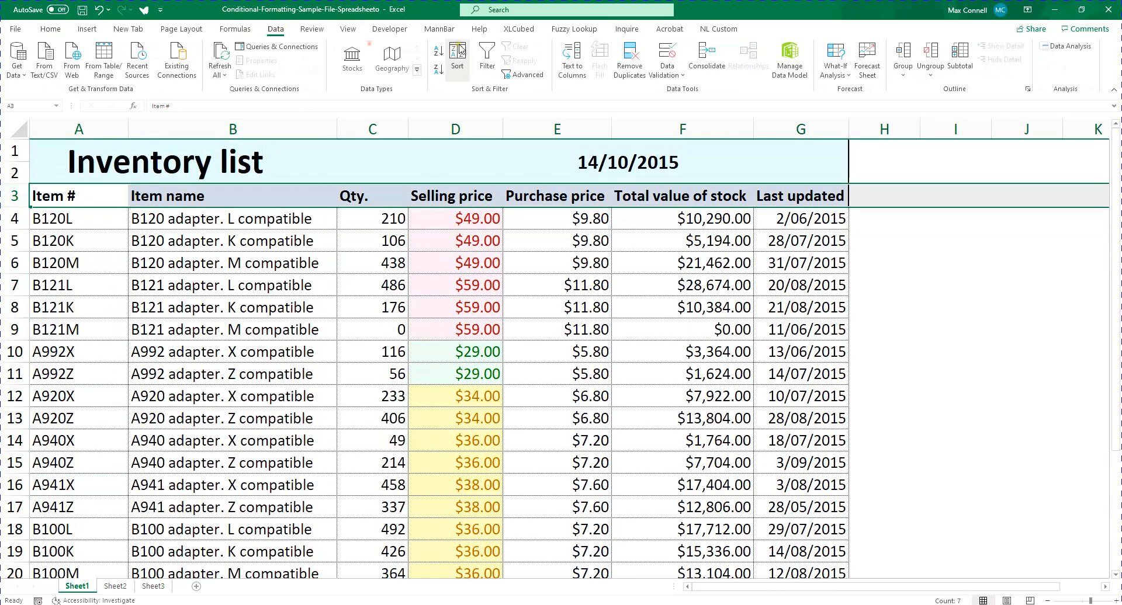
left_click(486, 57)
left_click(140, 240)
left_click(122, 202)
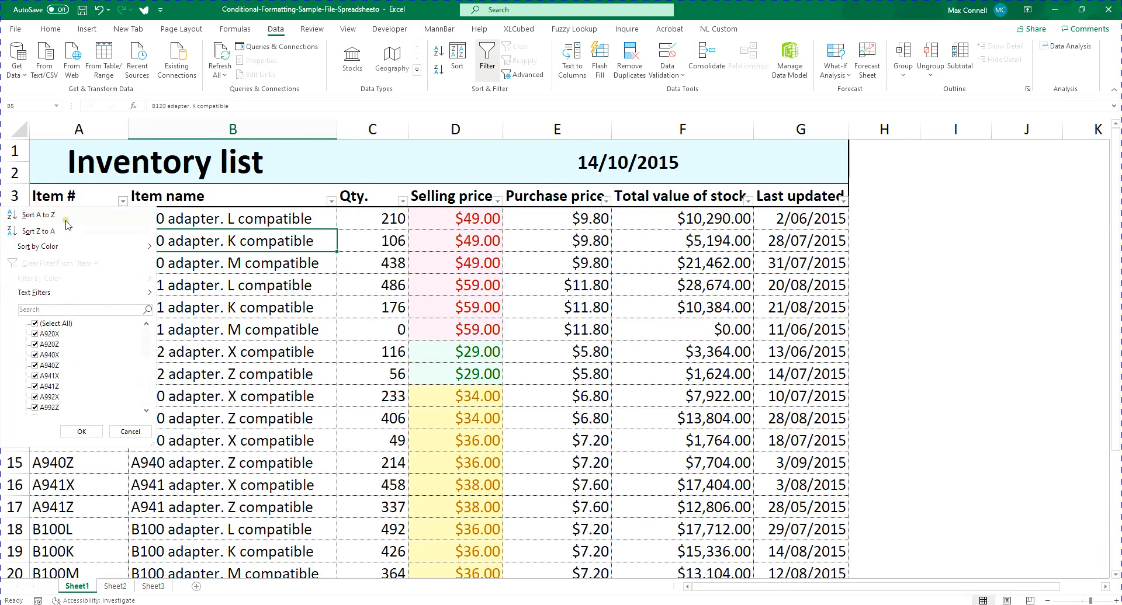
left_click(261, 357)
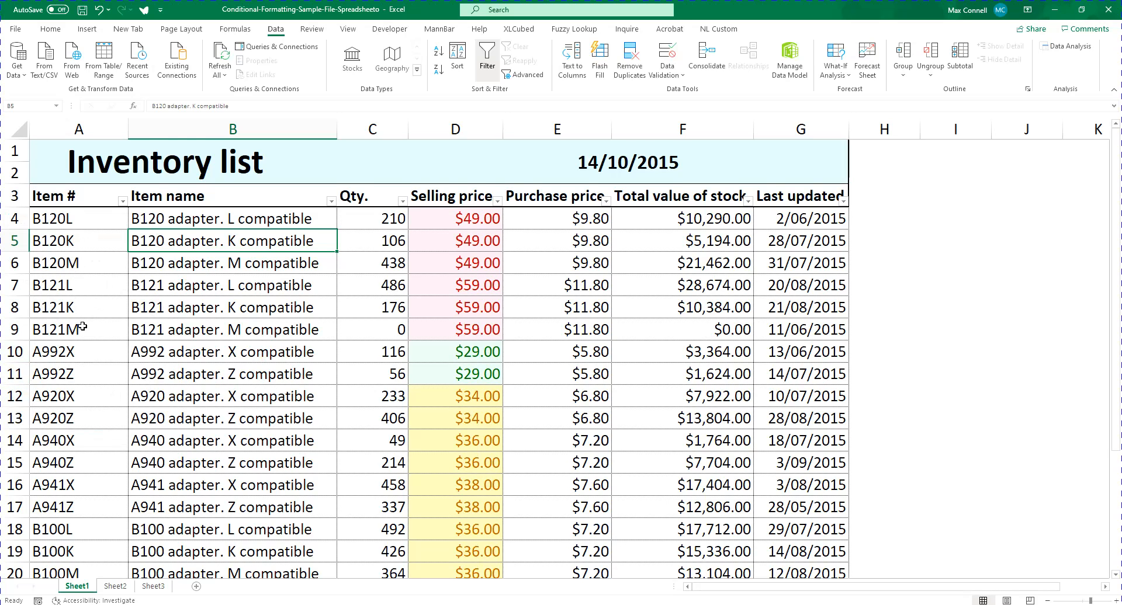
scroll(83, 327, "down", 2)
scroll(83, 326, "up", 2)
Set up a Text that Contains highlight rule for x on the item numbers in A4:A26 and check its preview
left_click(78, 221)
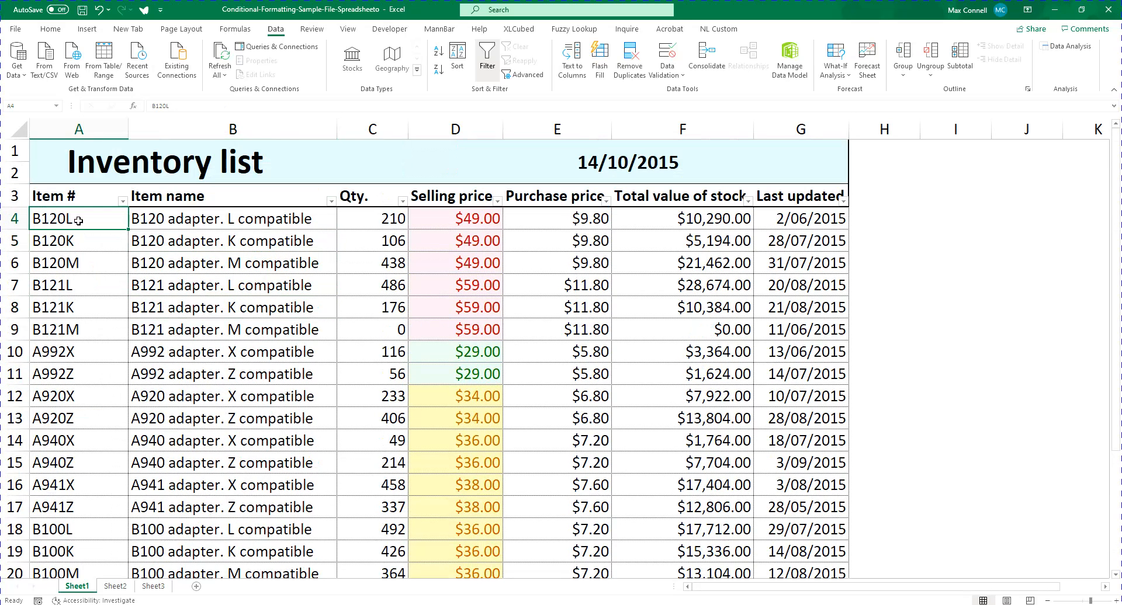
key("ctrl+shift+Down")
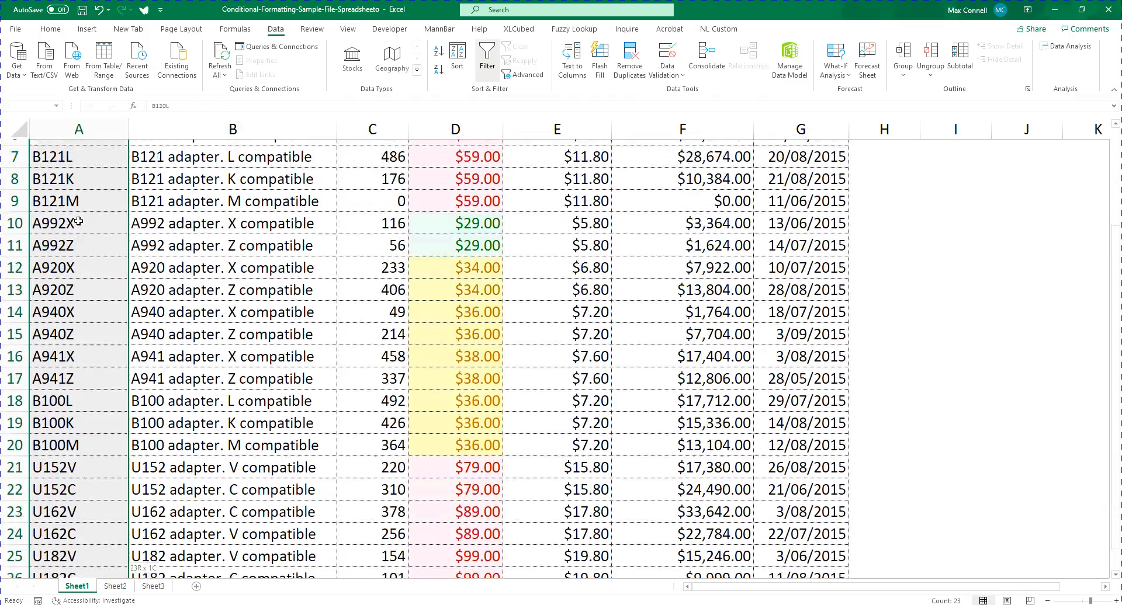
scroll(593, 193, "up", 3)
left_click(348, 29)
scroll(43, 138, "down", 1)
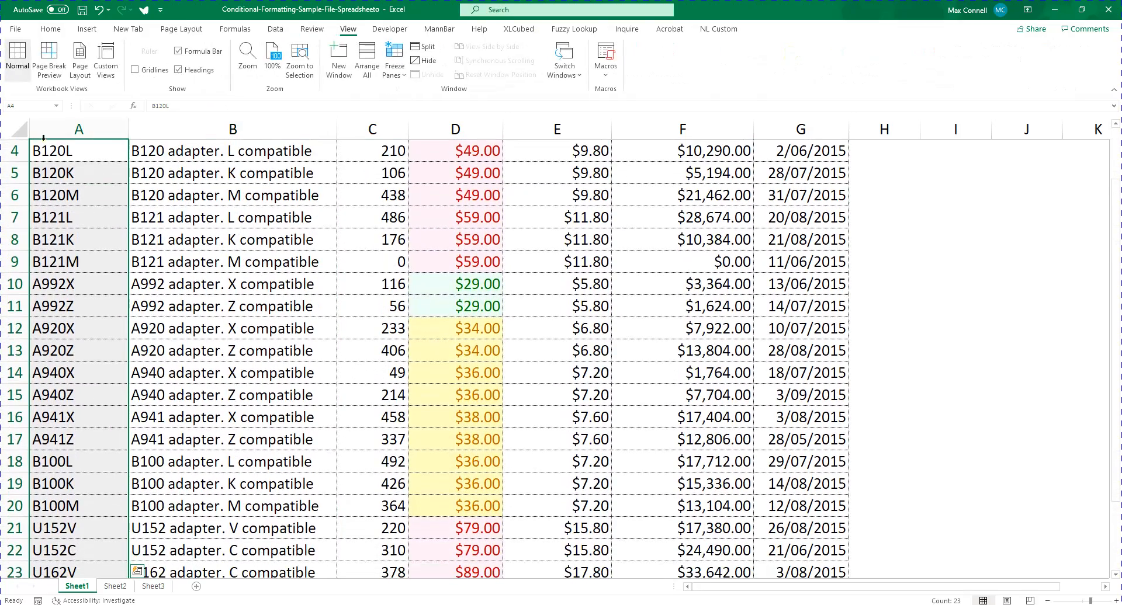
left_click(50, 29)
left_click(502, 58)
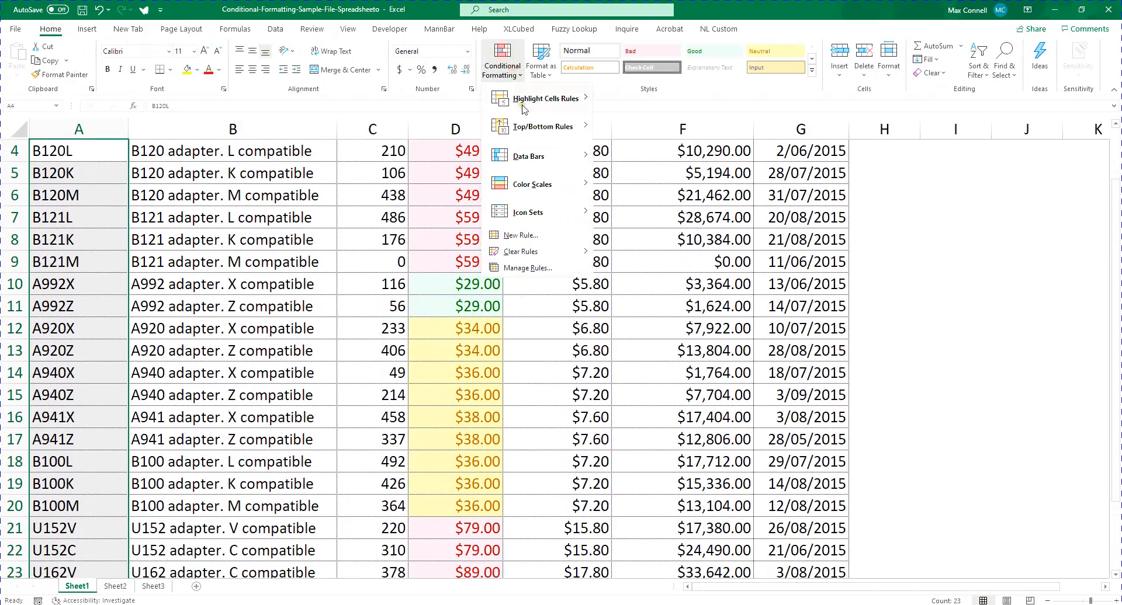
mouse_move(523, 108)
left_click(655, 216)
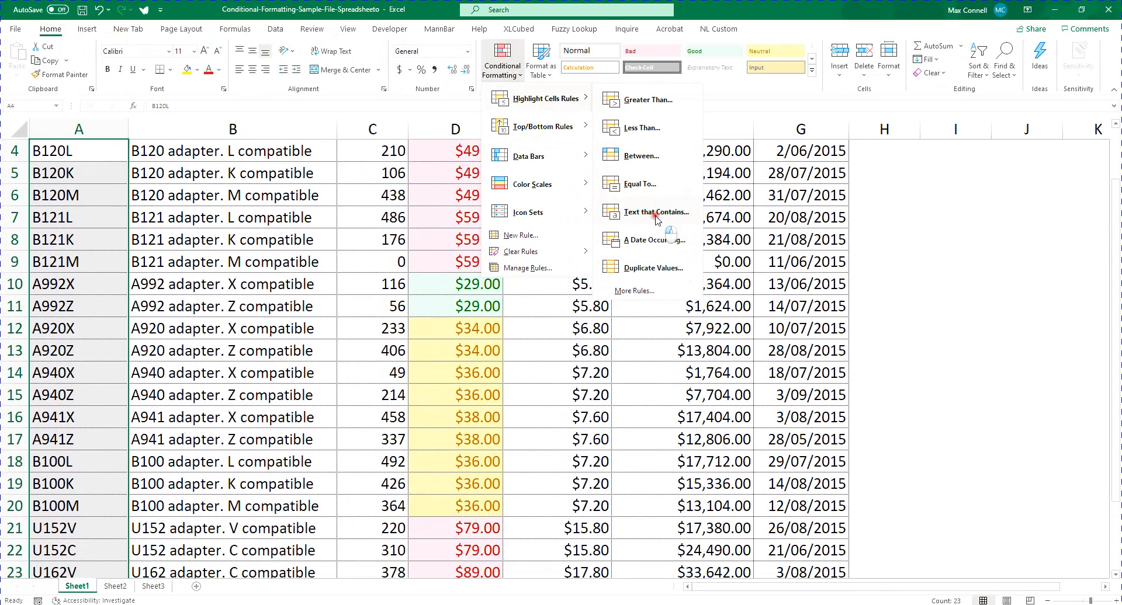
type("x")
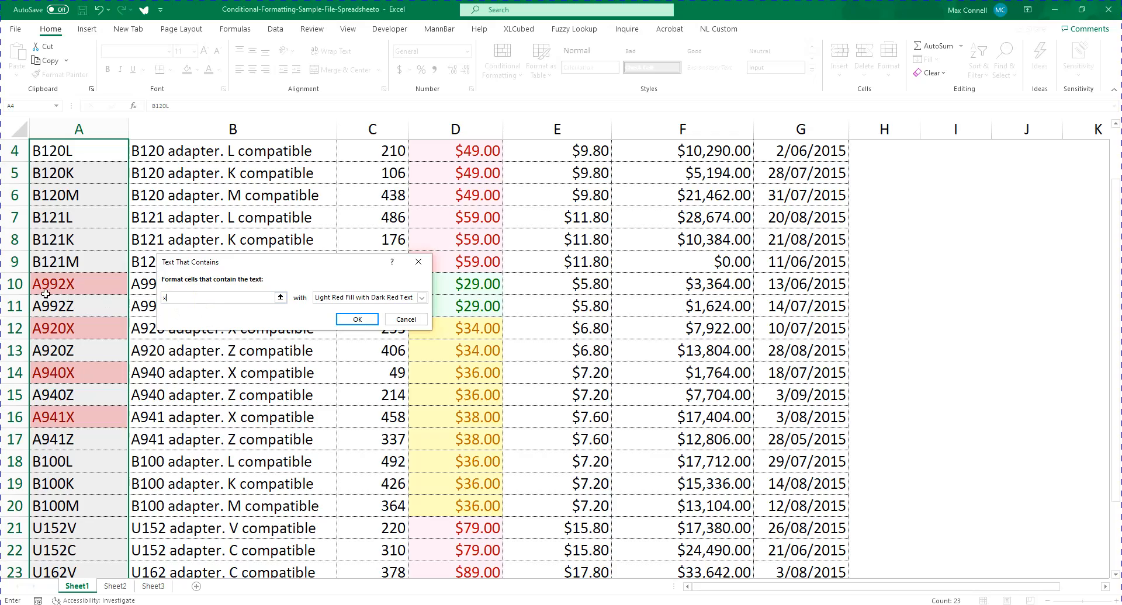
scroll(57, 276, "up", 1)
scroll(100, 401, "down", 7)
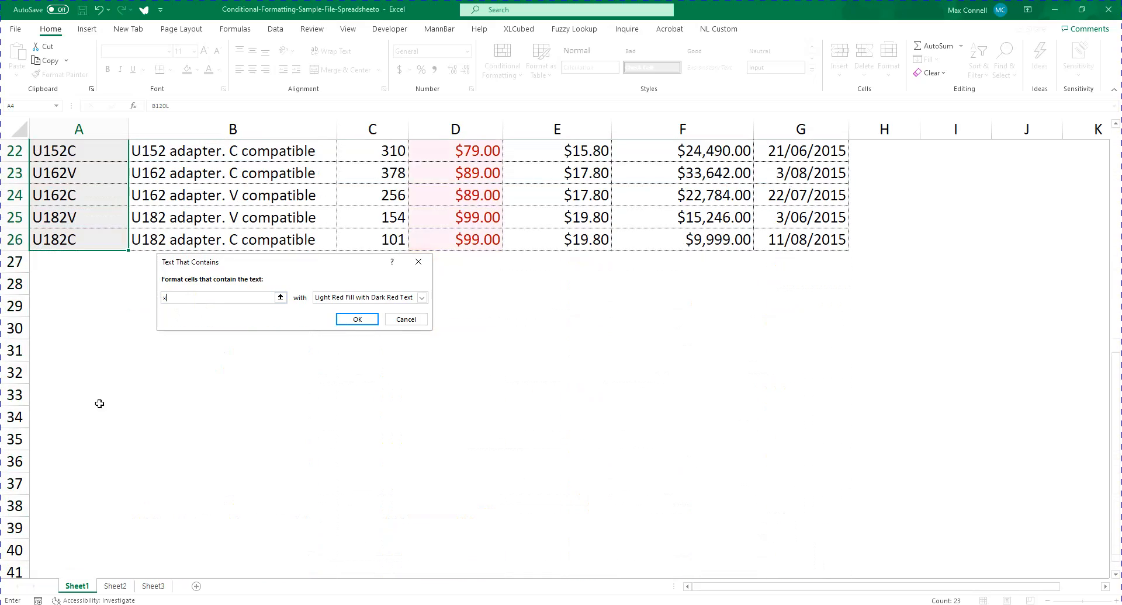
scroll(162, 374, "up", 4)
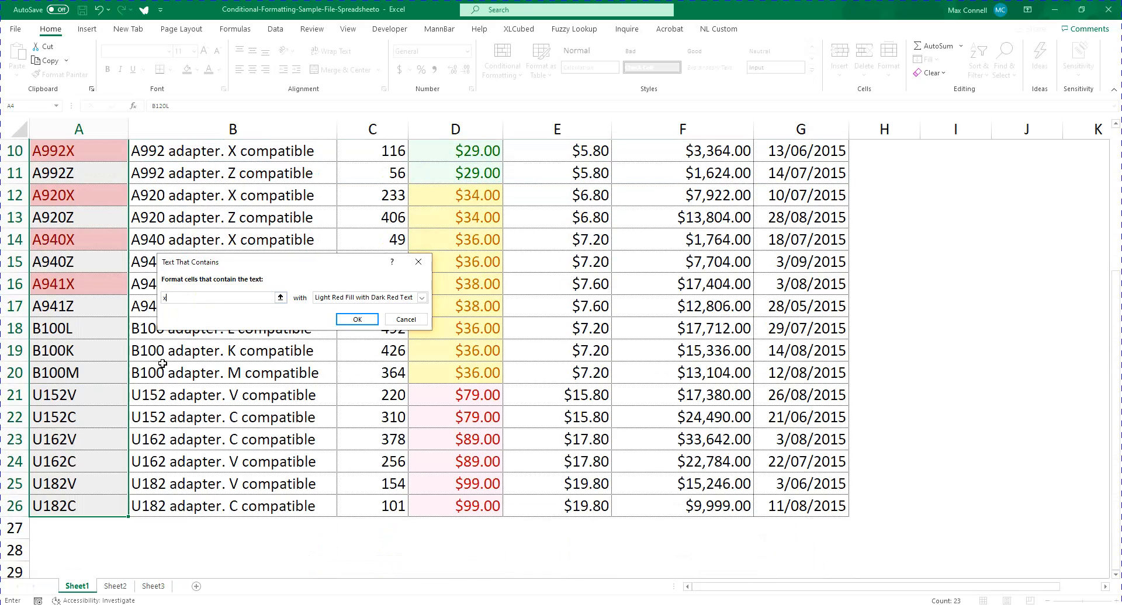
Try u and b as the rule's text to preview which item numbers get highlighted
type("u")
scroll(59, 482, "up", 3)
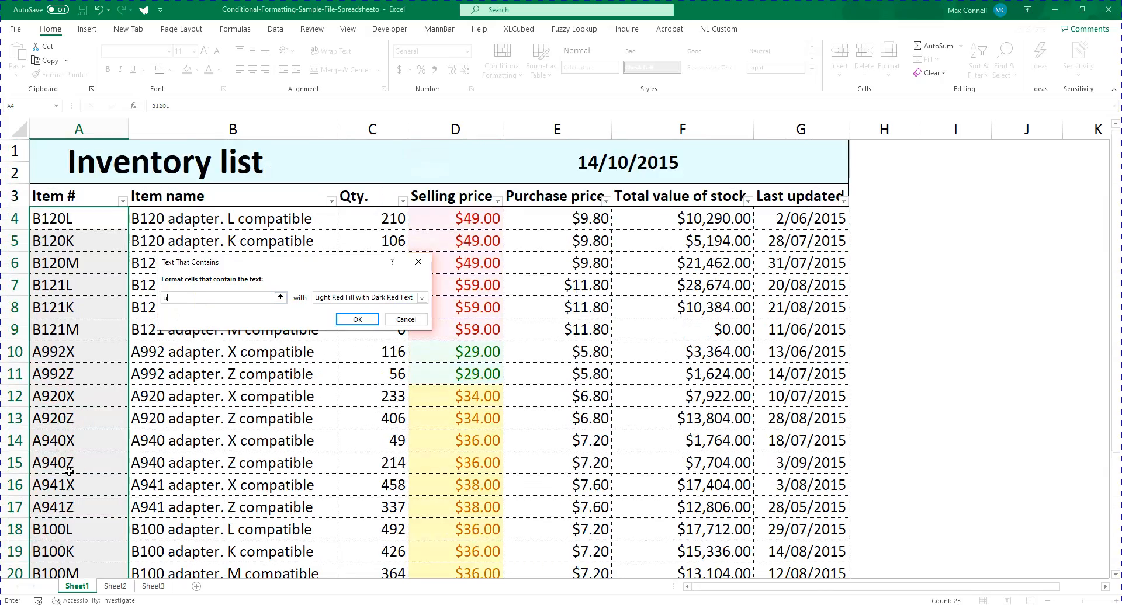
scroll(96, 490, "down", 2)
key("BackSpace")
type("b")
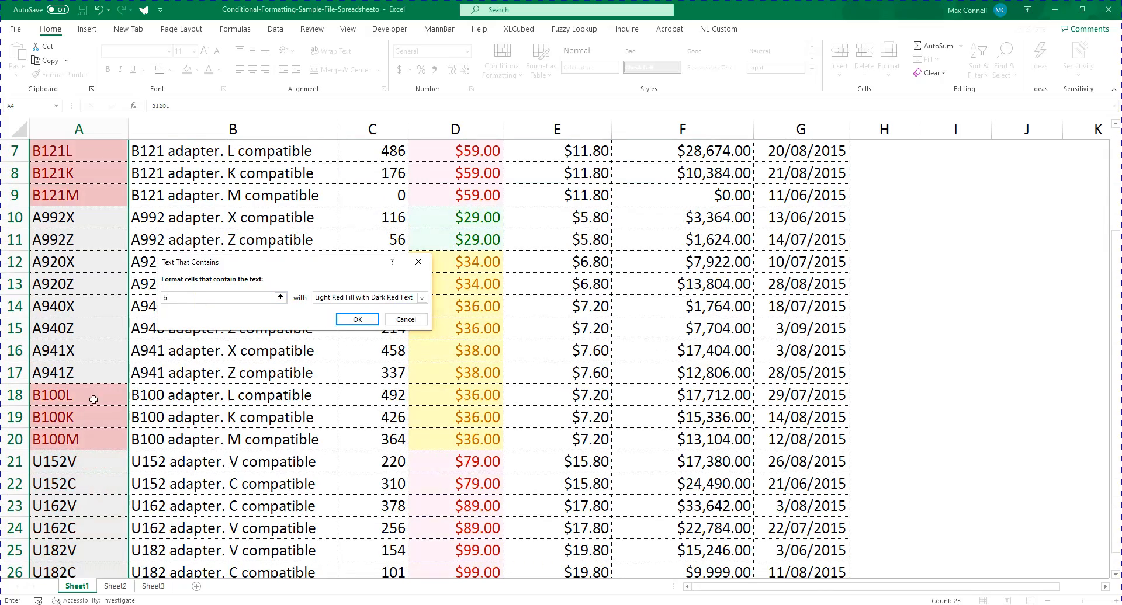
scroll(48, 218, "up", 2)
scroll(68, 369, "down", 3)
scroll(82, 390, "up", 2)
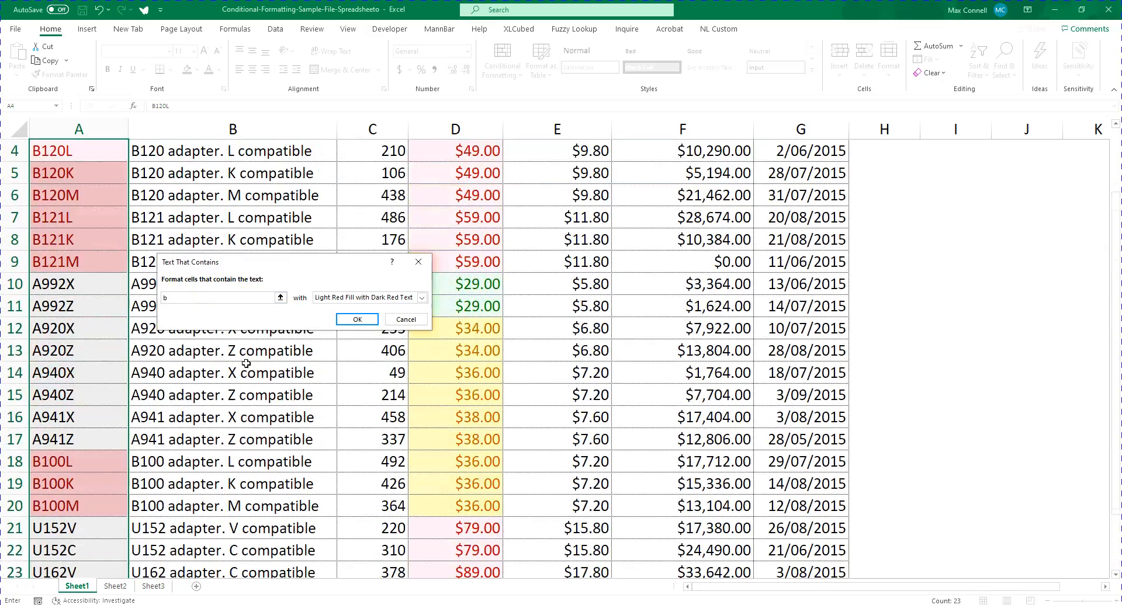
Set the rule's text to x and apply it with Light Red Fill with Dark Red Text
key("BackSpace")
type("x")
key("Return")
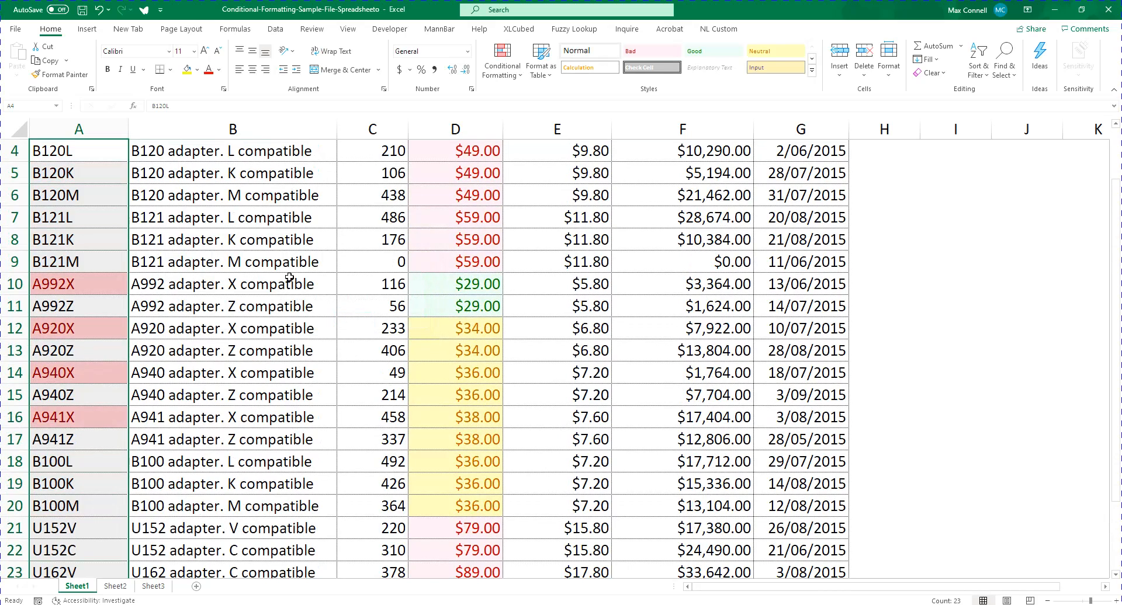
left_click(368, 196)
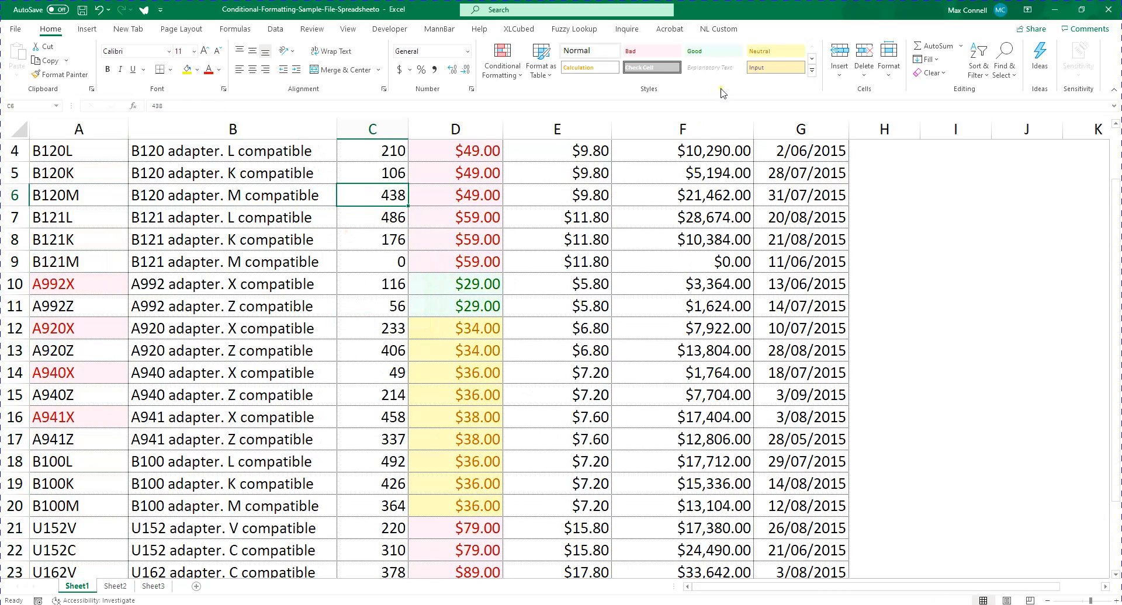
scroll(316, 265, "up", 1)
left_click(143, 233)
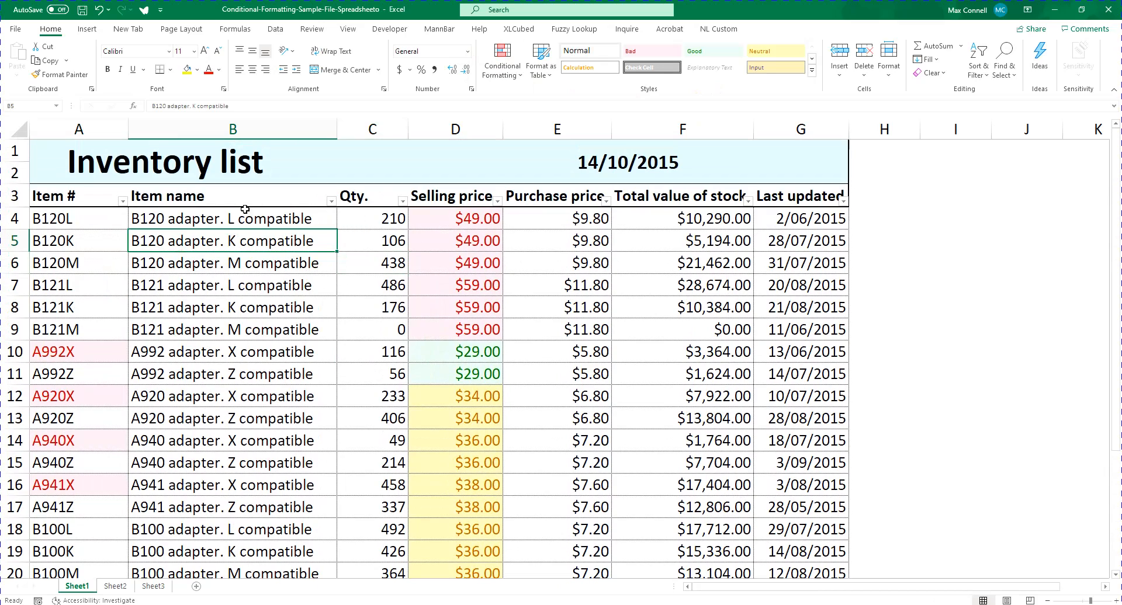
Check the sort and filter options of the Item # column, including its colour sorting choices
left_click(121, 202)
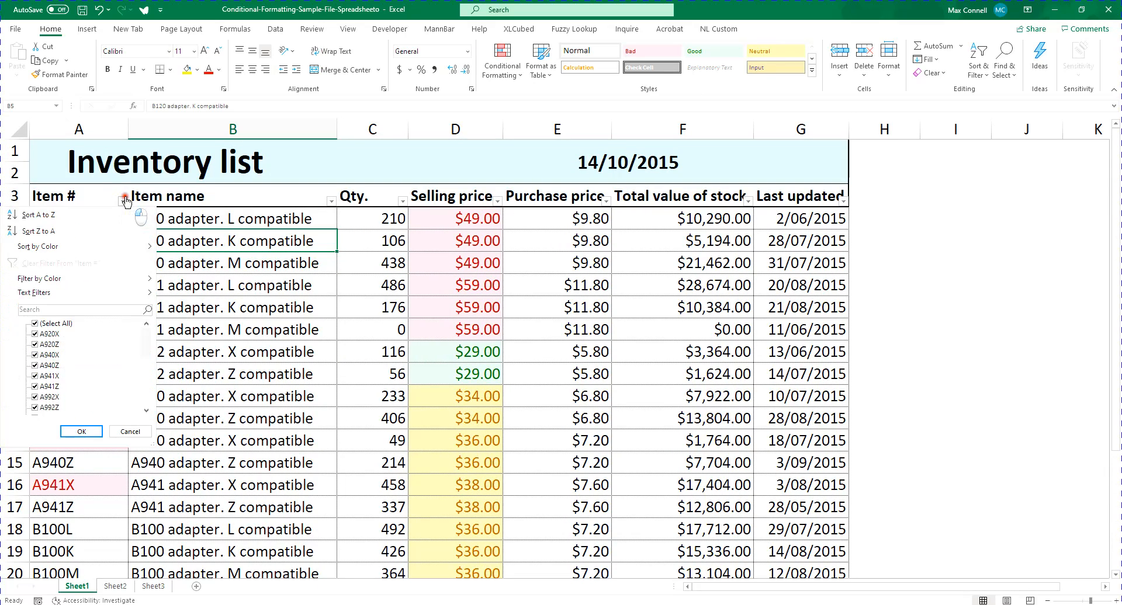
left_click(168, 221)
left_click(309, 268)
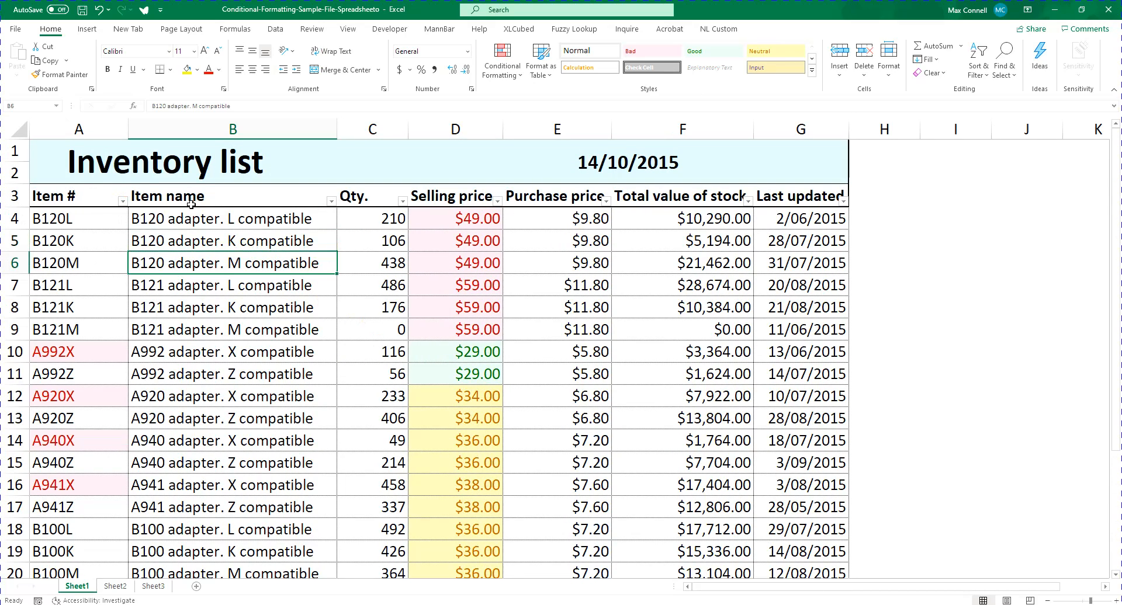
left_click(122, 200)
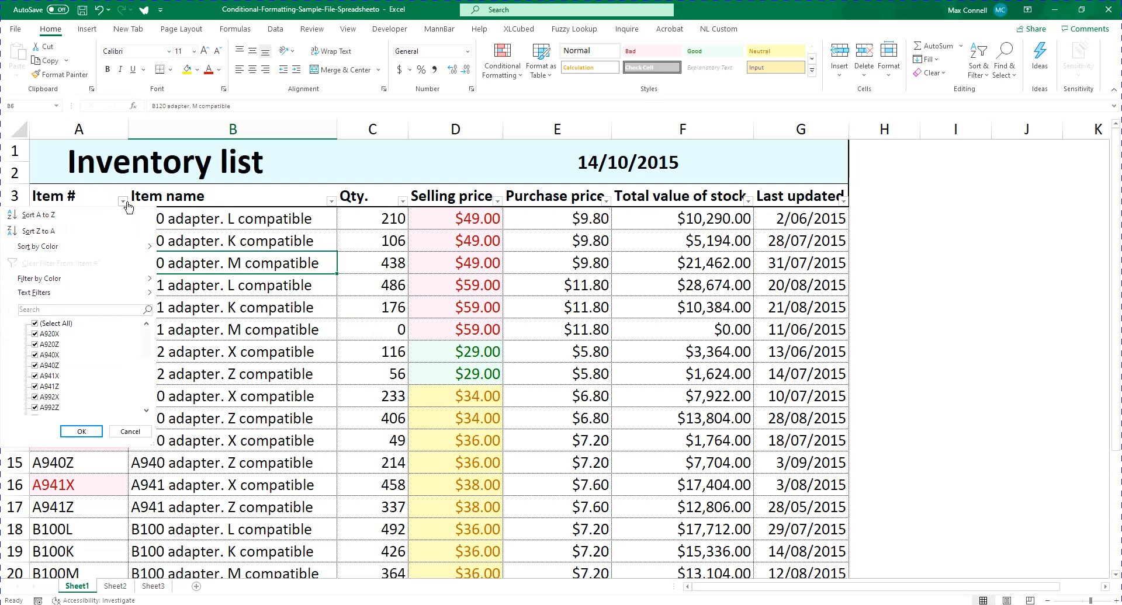
mouse_move(107, 249)
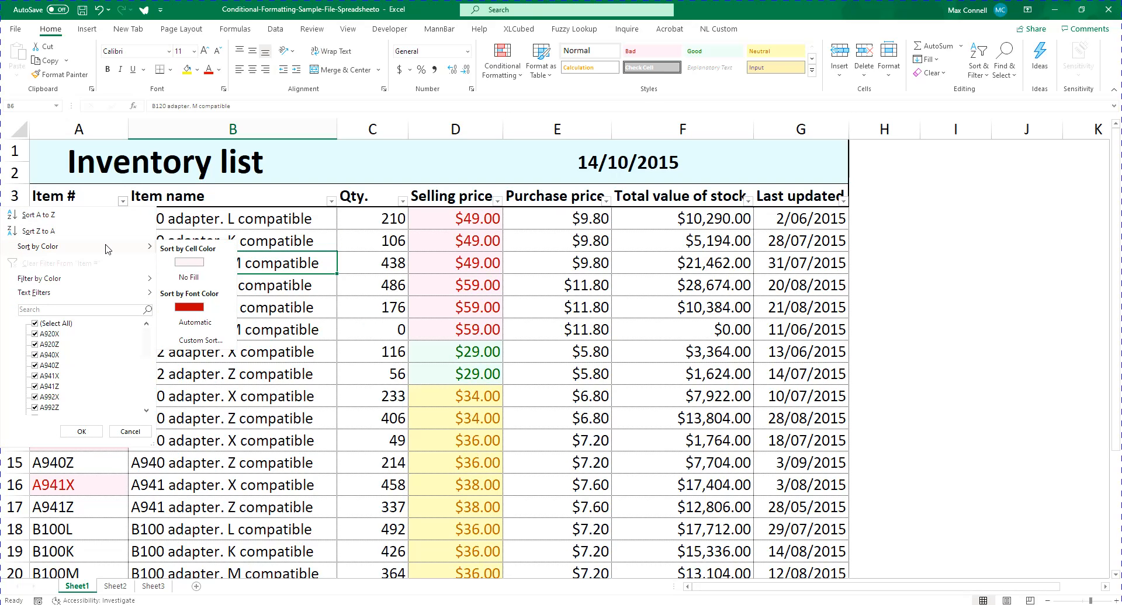
left_click(445, 307)
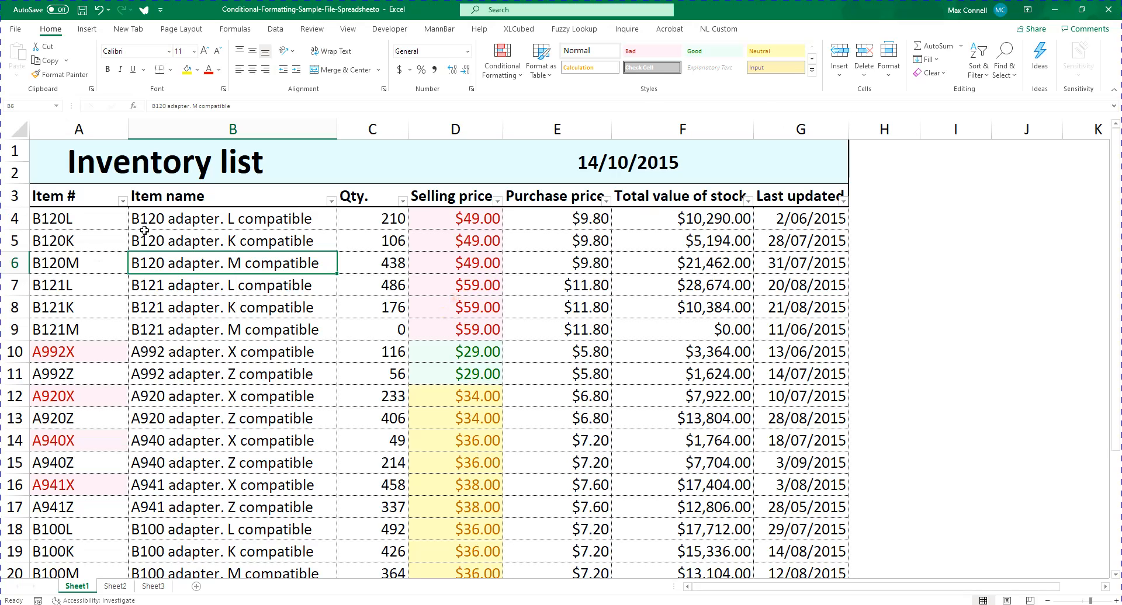
Sort the list by the light red cell colour in the Item # column and check the reordered rows
left_click(124, 202)
mouse_move(110, 258)
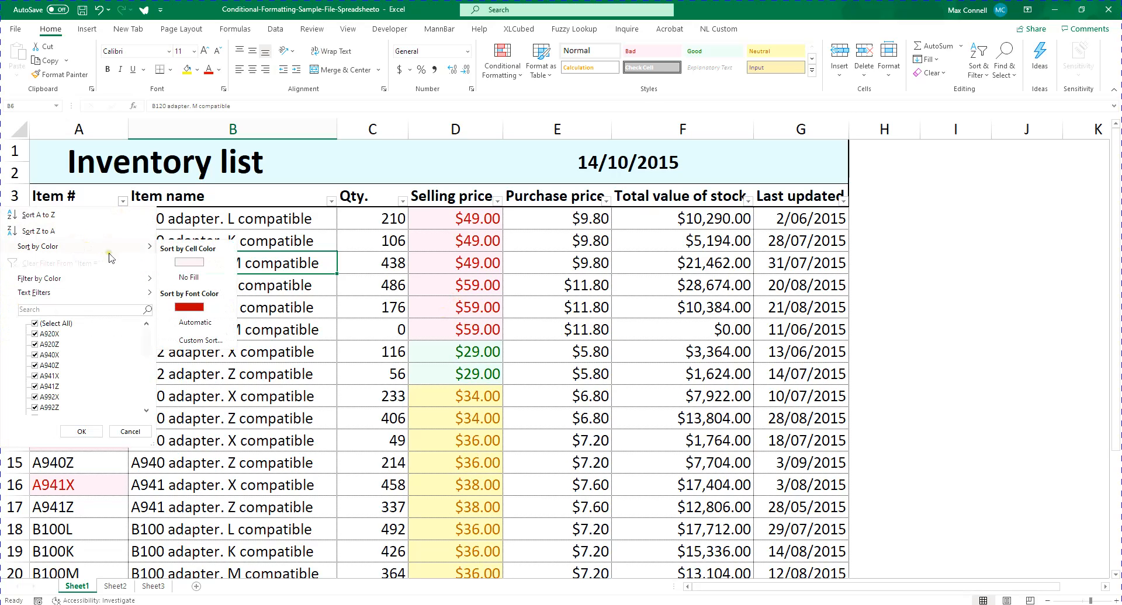
left_click(193, 267)
left_click(456, 463)
scroll(128, 328, "down", 2)
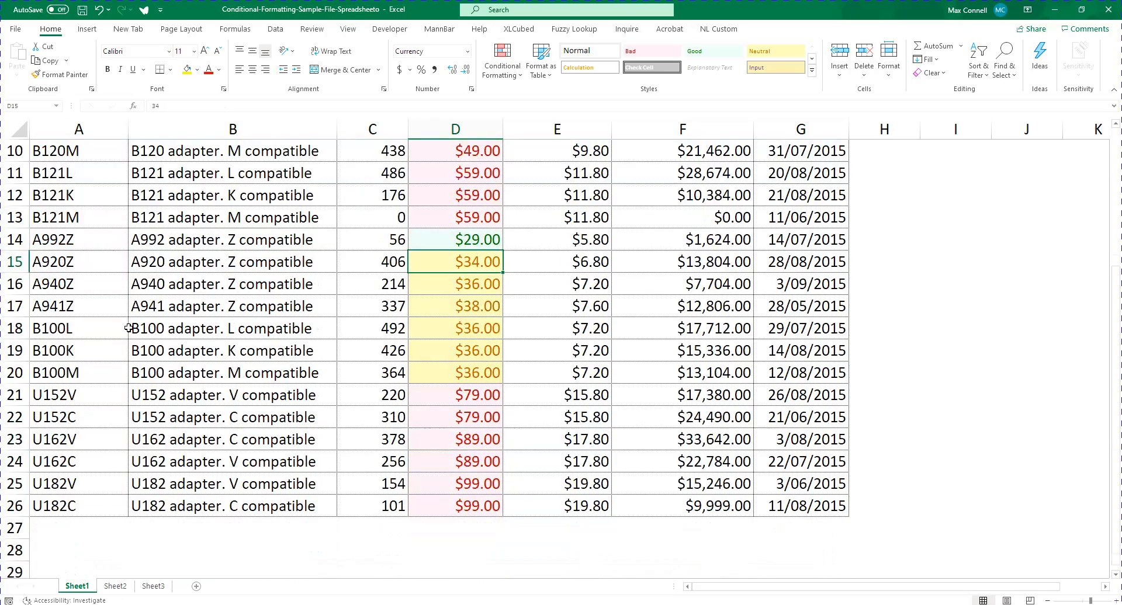
scroll(128, 328, "up", 3)
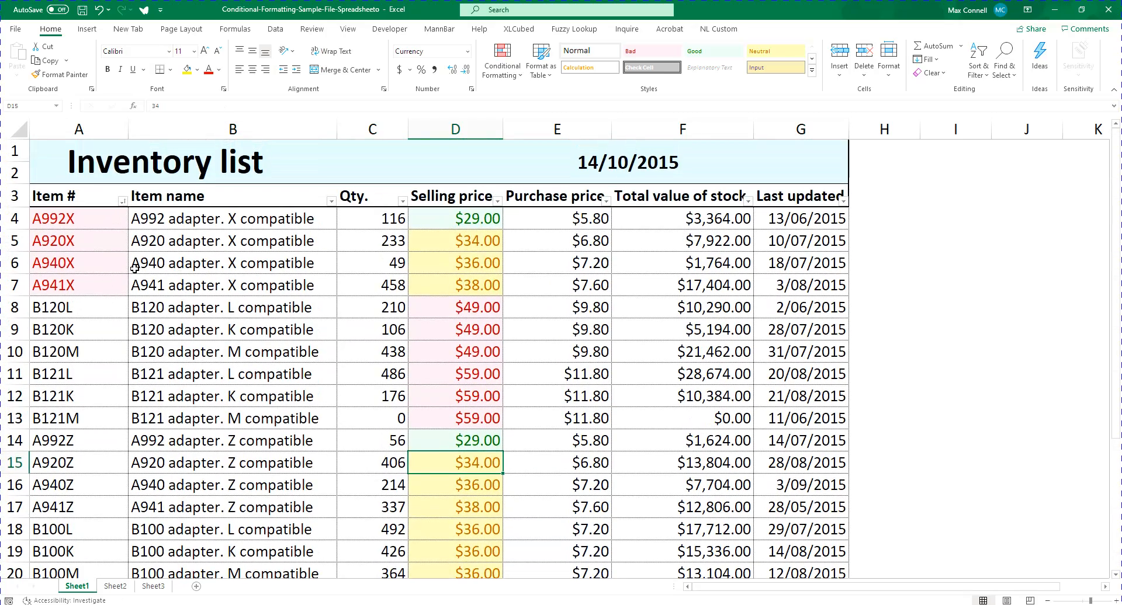
Sort the list by the light green cell colour in the Selling price column
left_click(497, 200)
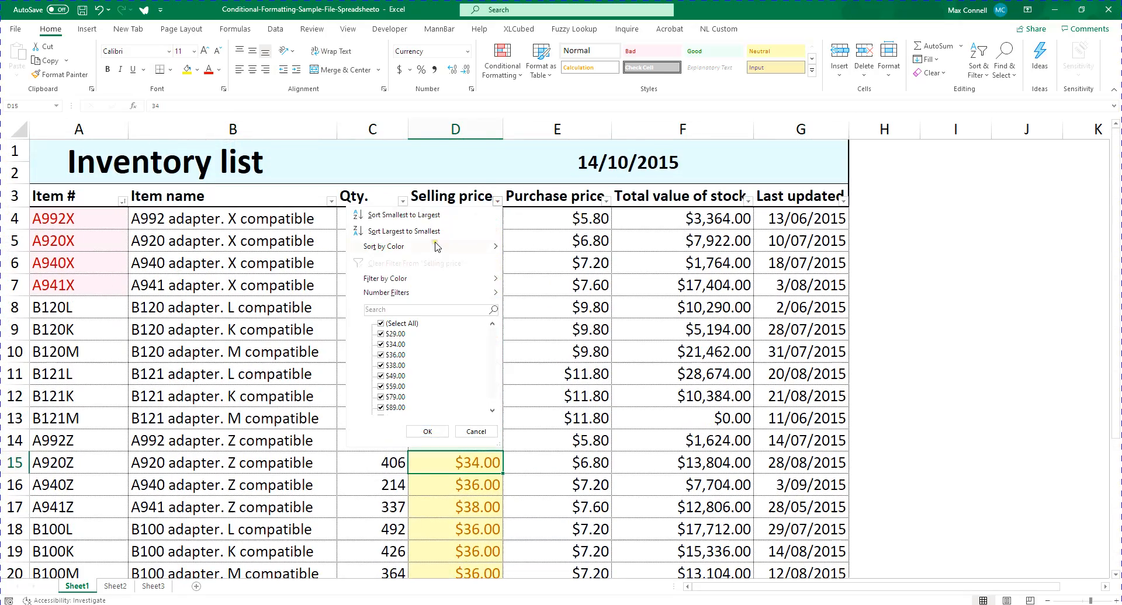
mouse_move(440, 248)
left_click(555, 263)
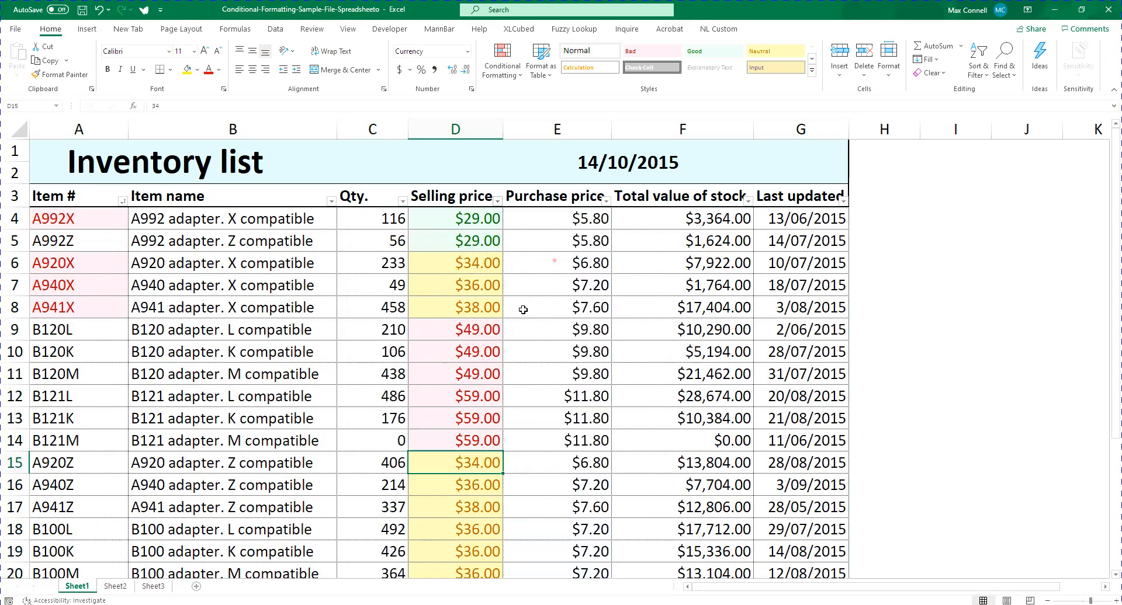
left_click(497, 222)
Filter the Selling price column by the light green cell colour
left_click(497, 200)
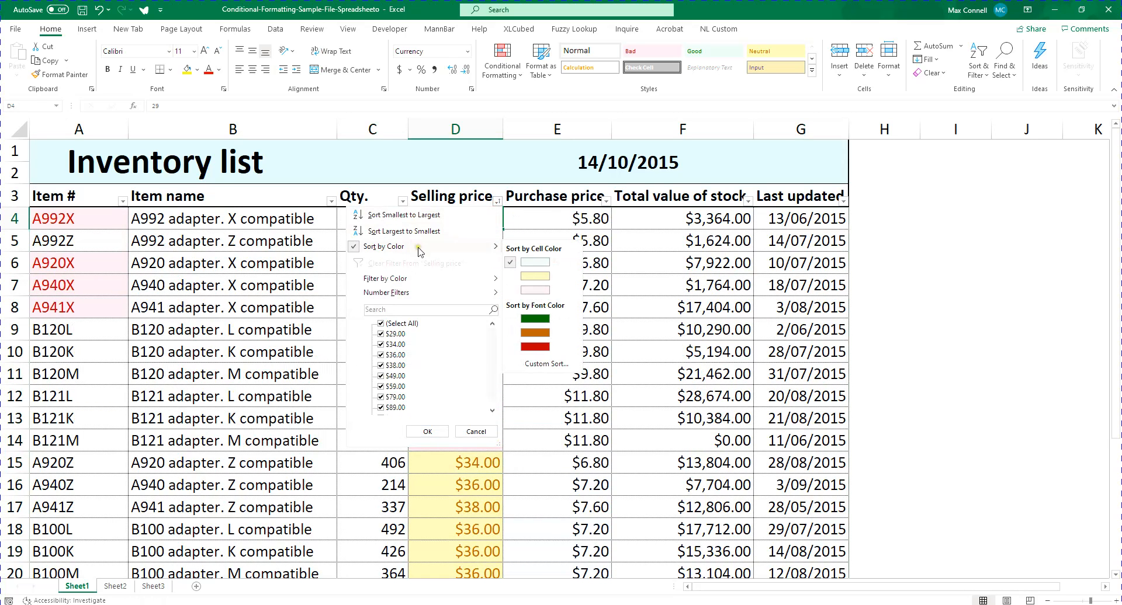
mouse_move(433, 280)
left_click(535, 294)
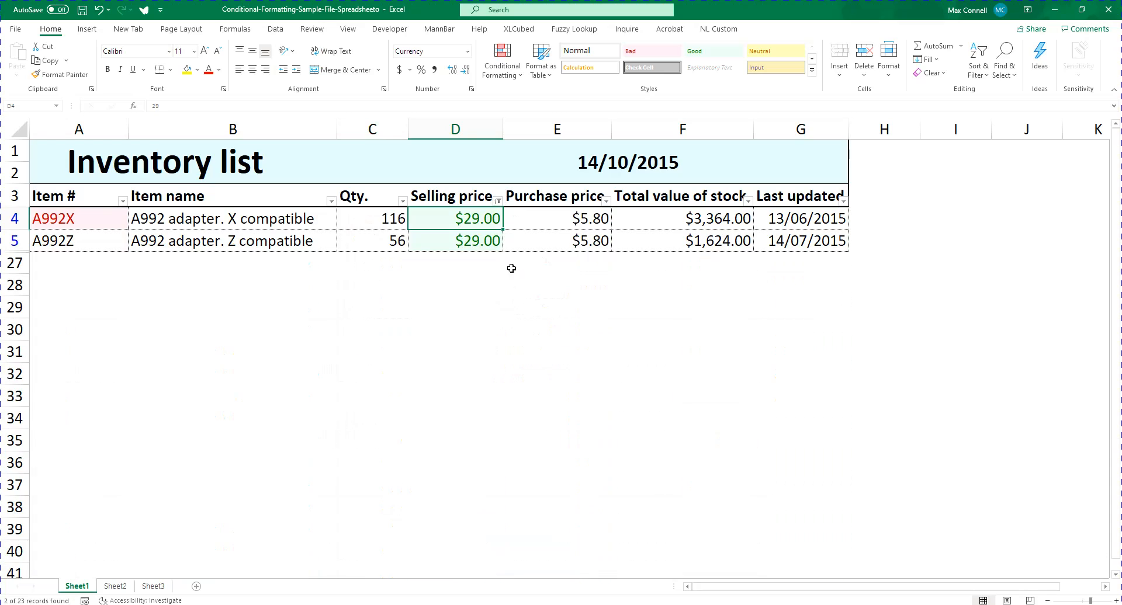
left_click(511, 265)
left_click(169, 244)
left_click_drag(462, 222, 140, 232)
left_click(440, 219)
left_click_drag(476, 219, 446, 226)
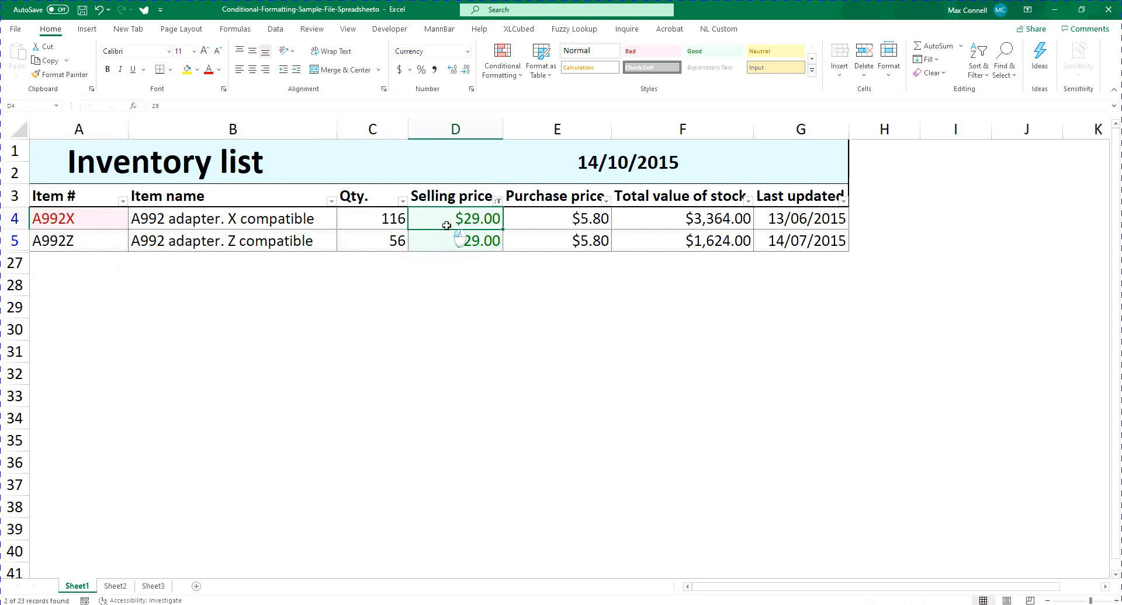
left_click(63, 222)
left_click(476, 308)
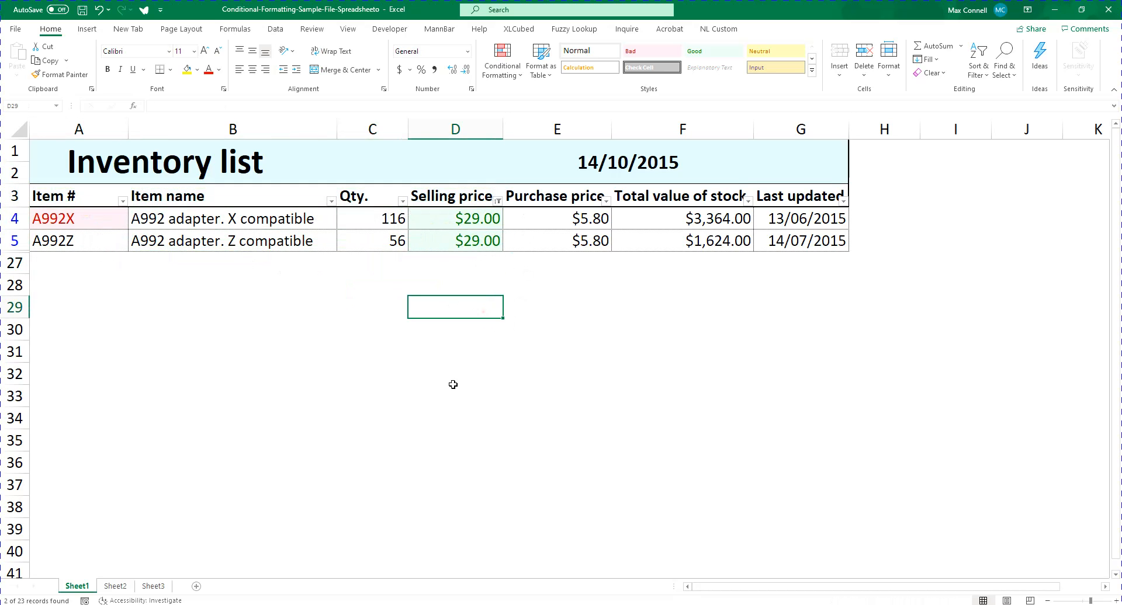
left_click(453, 385)
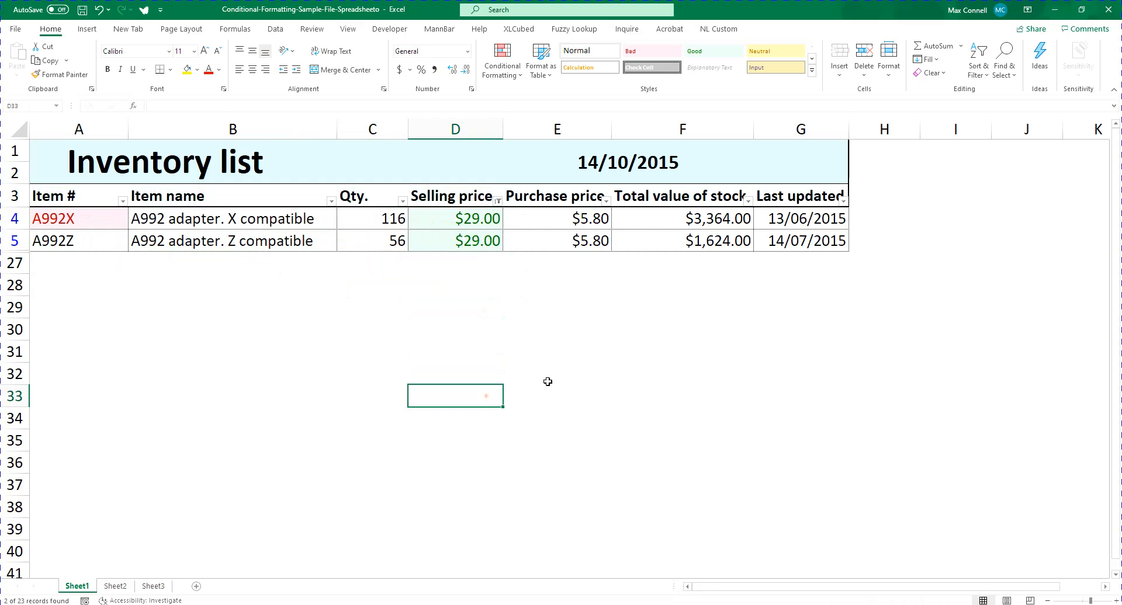
left_click(502, 64)
mouse_move(526, 103)
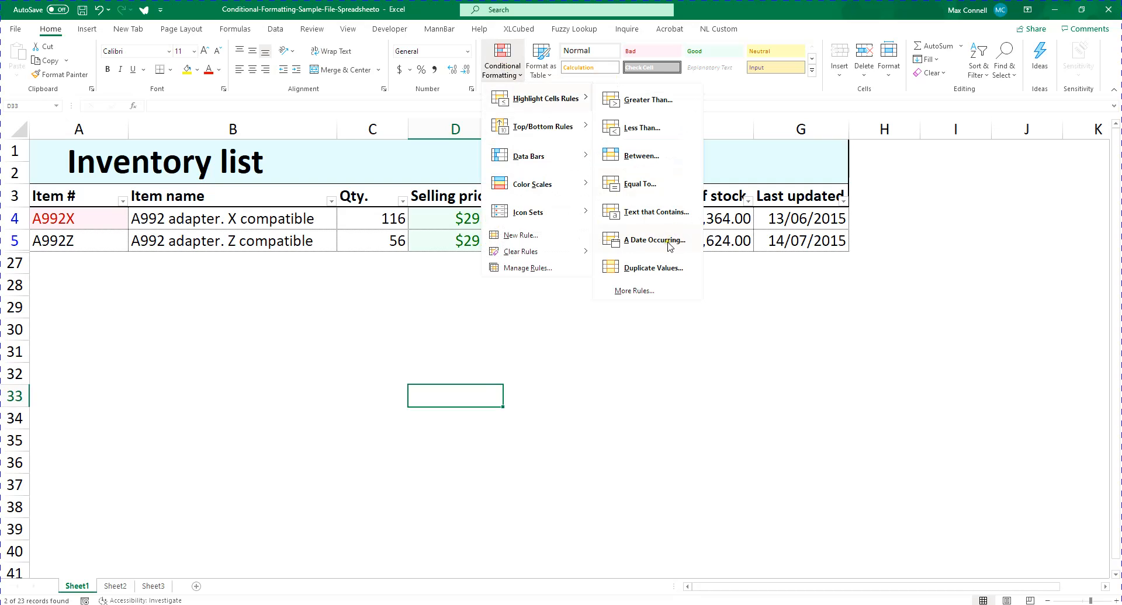
left_click(816, 287)
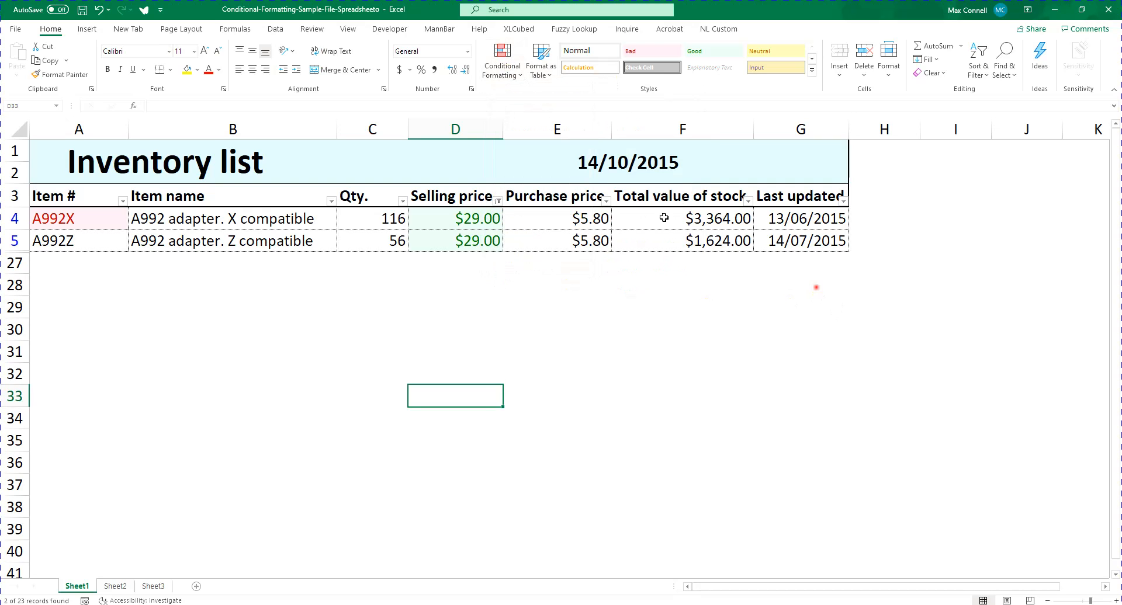
Clear the Selling price colour filter and check that all inventory rows are listed
left_click(276, 29)
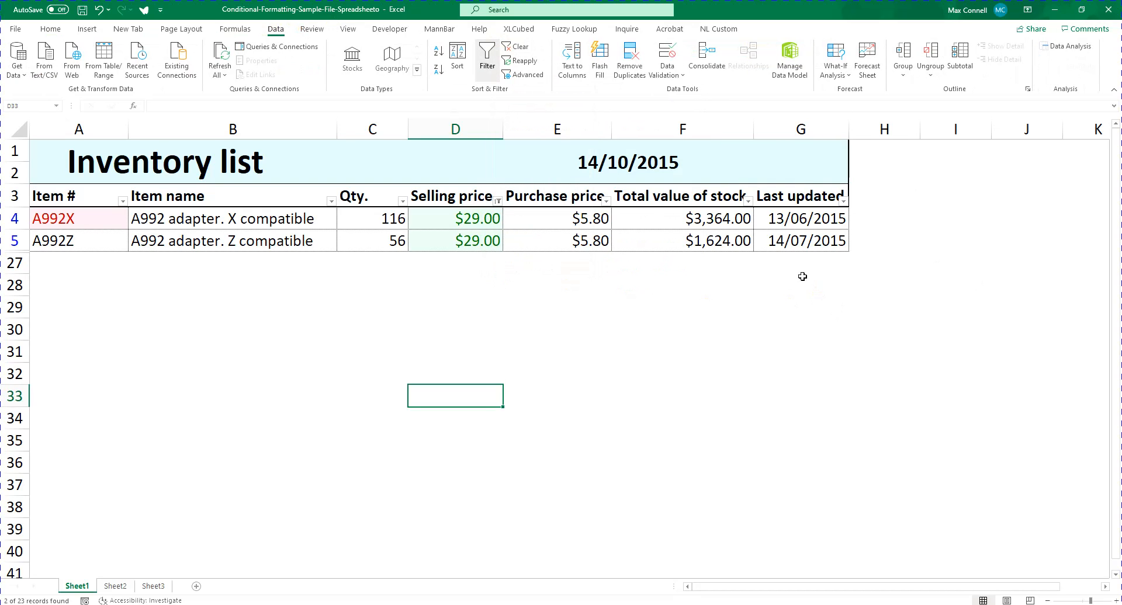
left_click(519, 47)
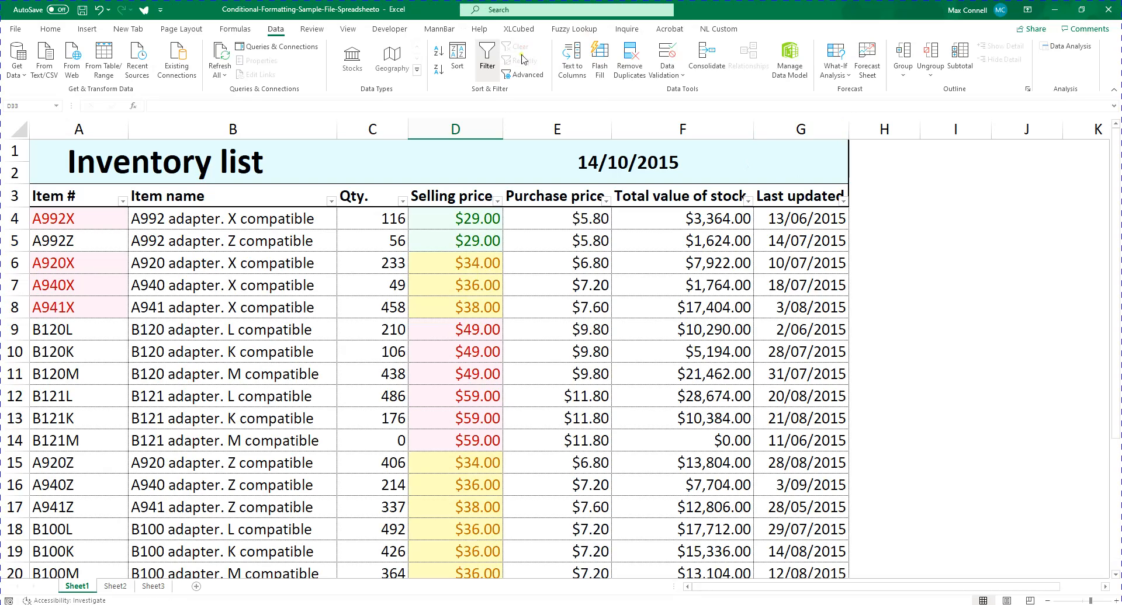
scroll(941, 438, "down", 2)
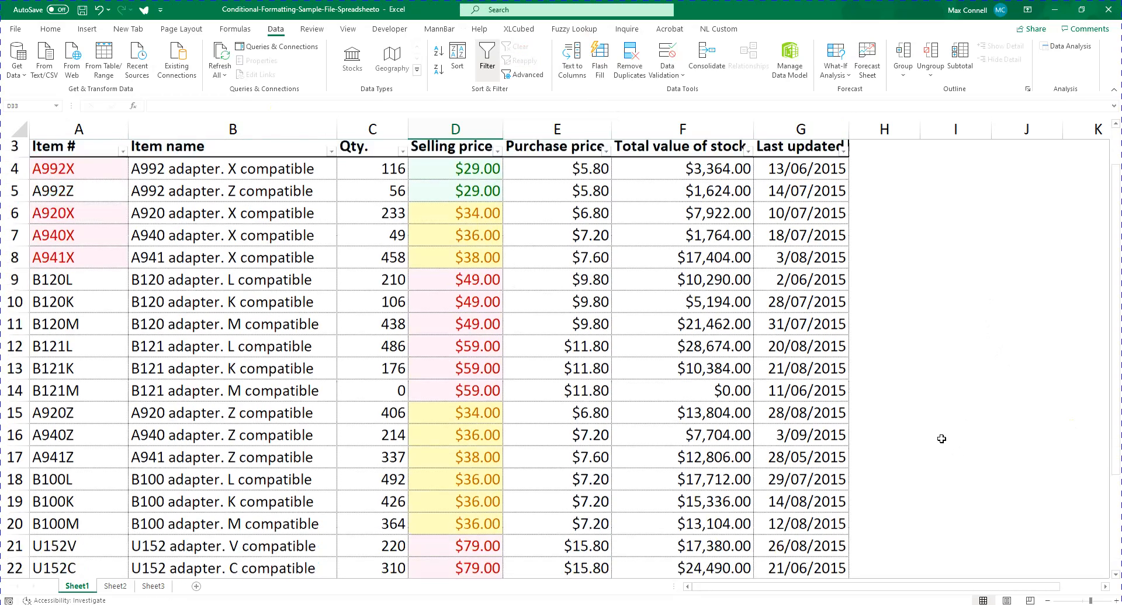
scroll(935, 420, "up", 2)
Compare the Last updated dates in column G with the date in the title row
left_click(806, 213)
scroll(972, 351, "down", 4)
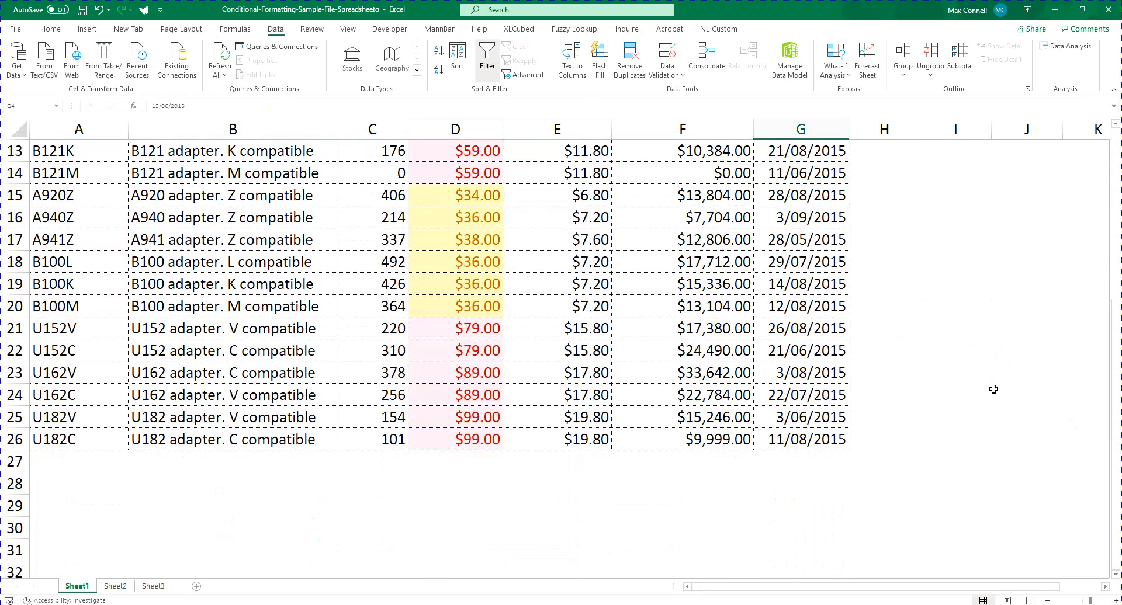
scroll(966, 377, "up", 3)
scroll(962, 398, "up", 1)
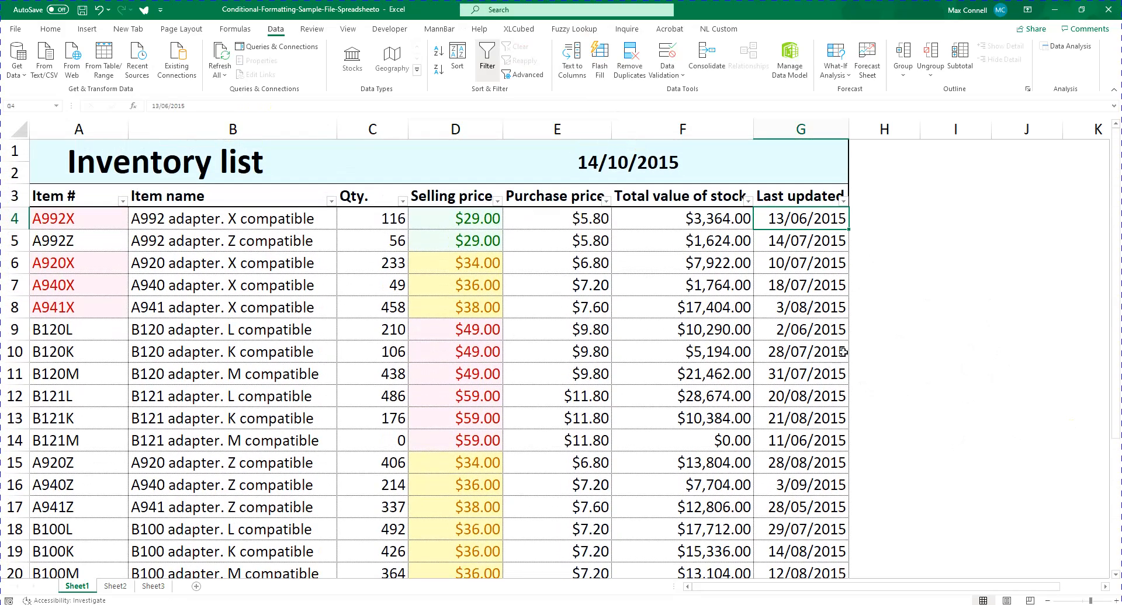
left_click(813, 177)
left_click(612, 155)
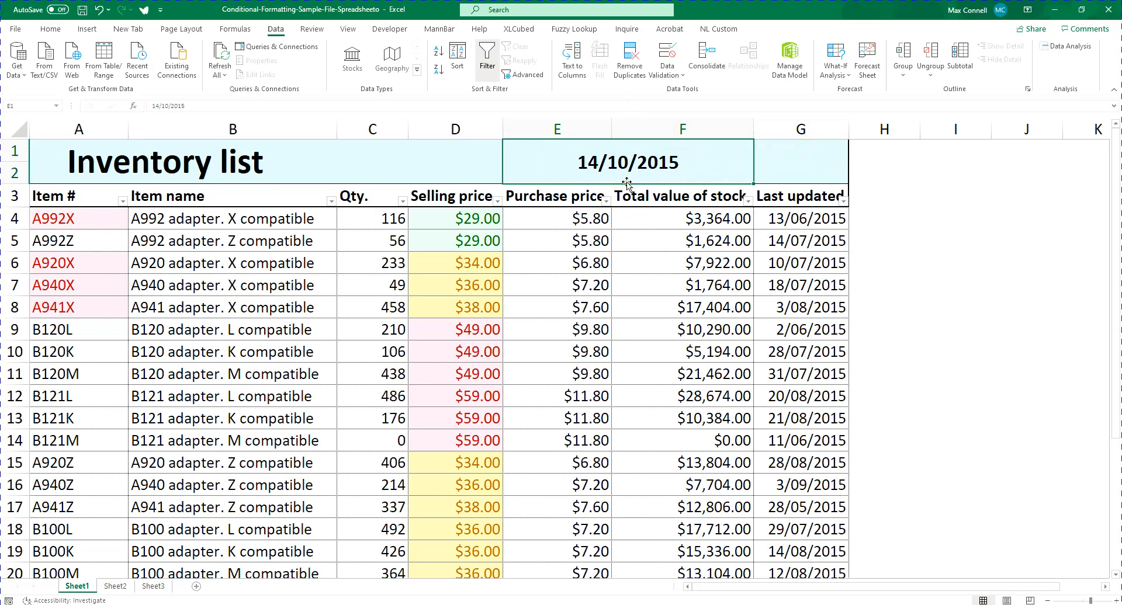
scroll(621, 169, "down", 3)
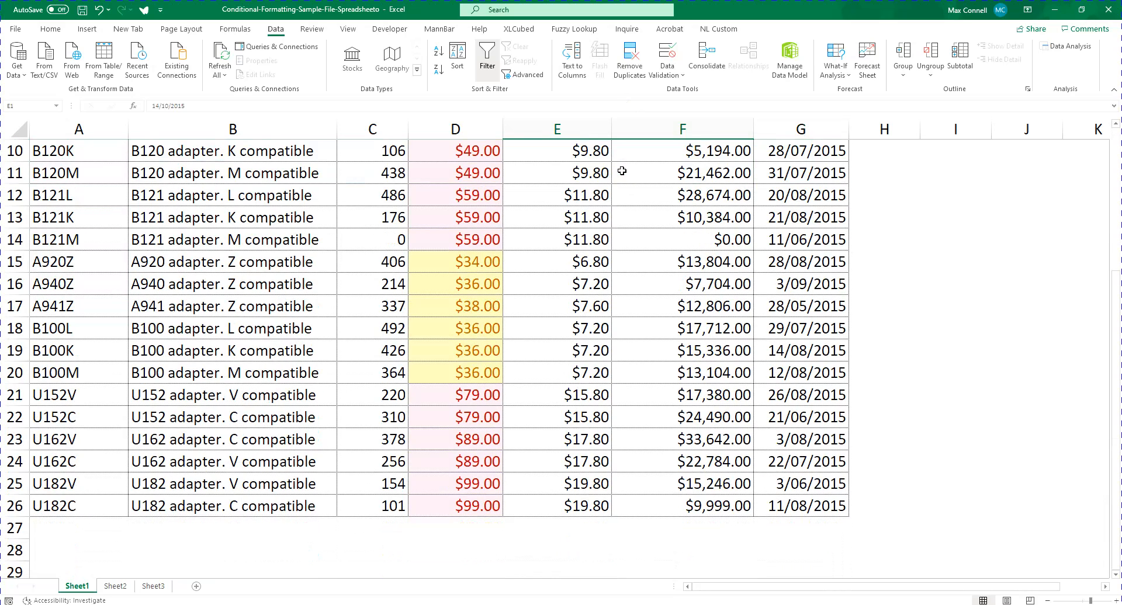
scroll(850, 506, "up", 3)
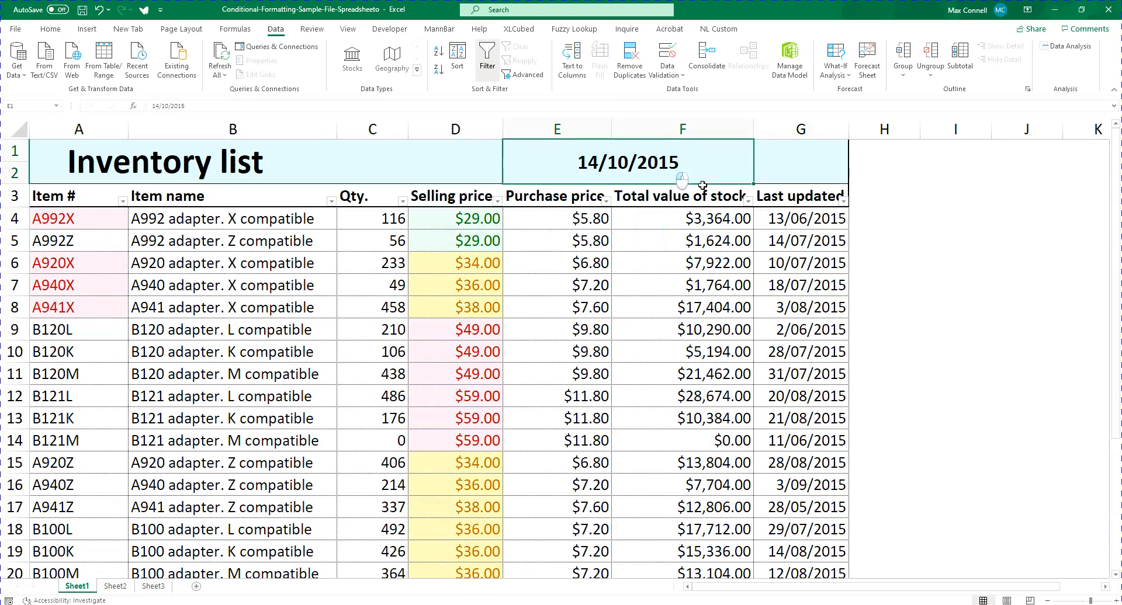
Apply an A Date Occurring highlight rule to G4:G26 for In the last 7 days with Light Red Fill with Dark Red Text
left_click(824, 217)
key("ctrl+shift+Down")
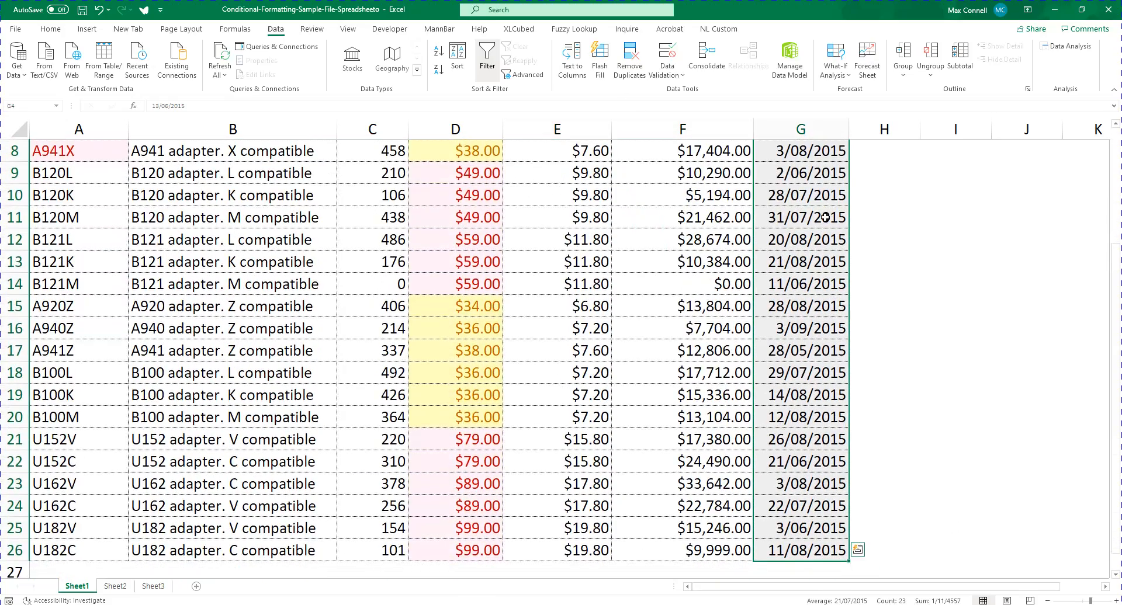
scroll(781, 301, "up", 3)
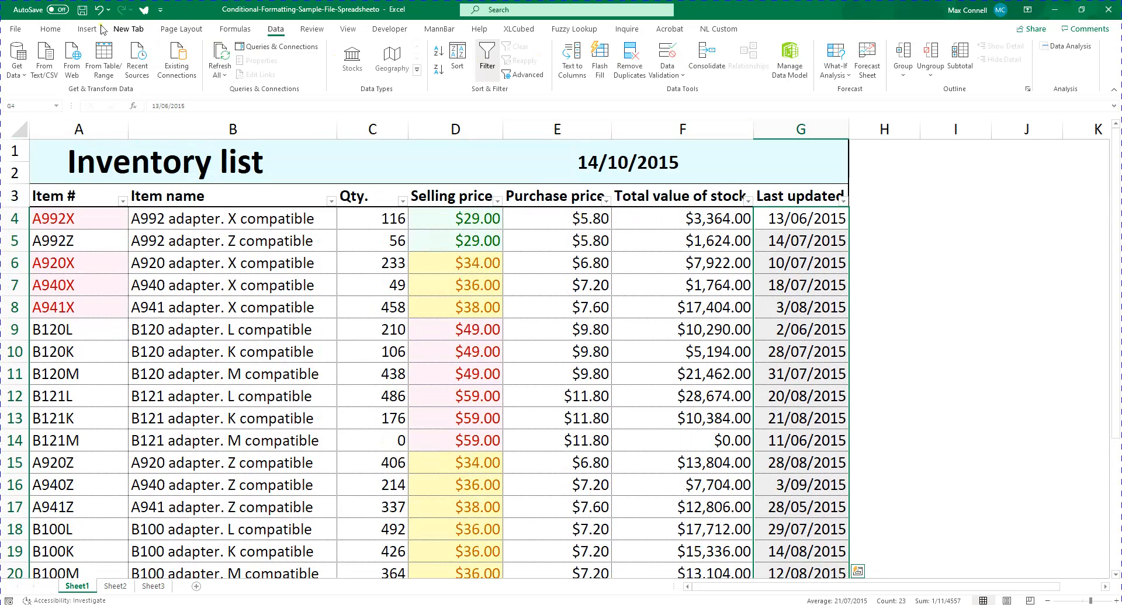
left_click(50, 28)
left_click(500, 82)
mouse_move(578, 98)
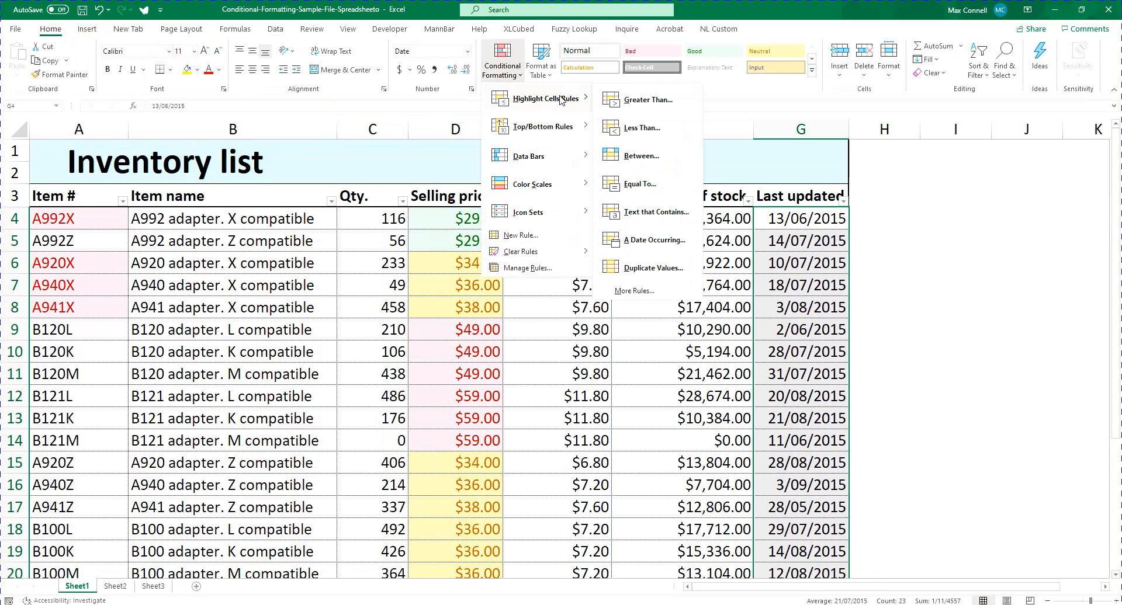
left_click(648, 240)
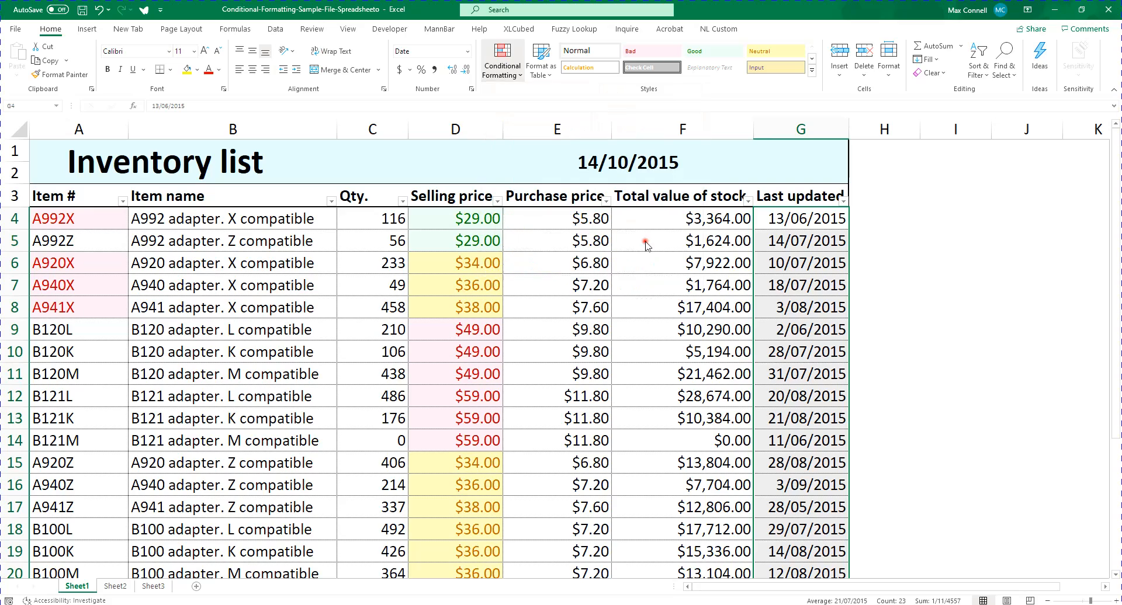
left_click(237, 285)
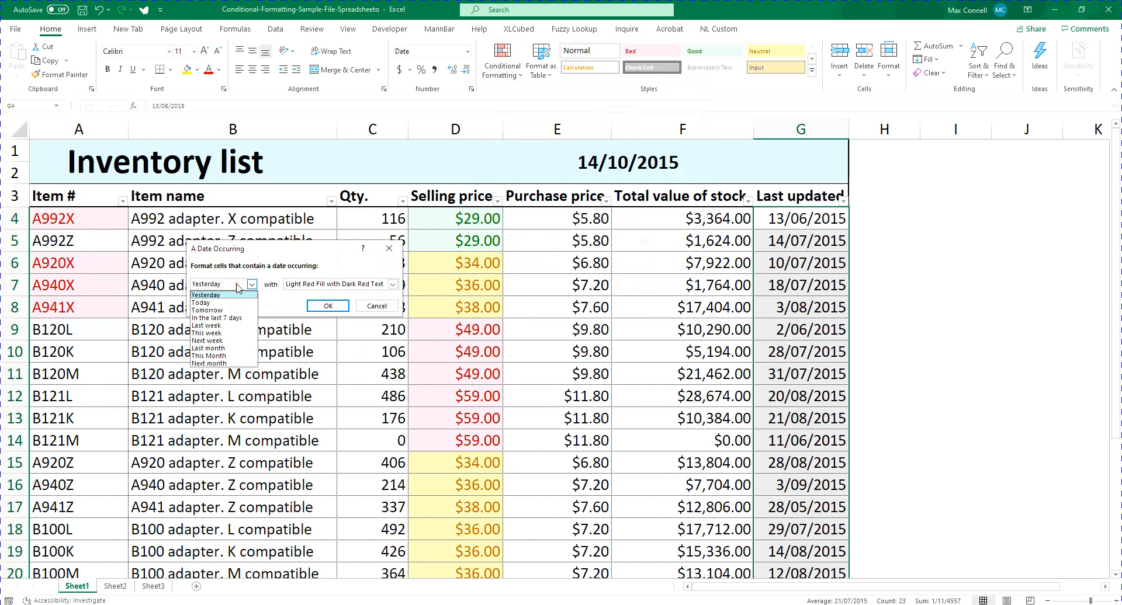
left_click(239, 319)
left_click(328, 306)
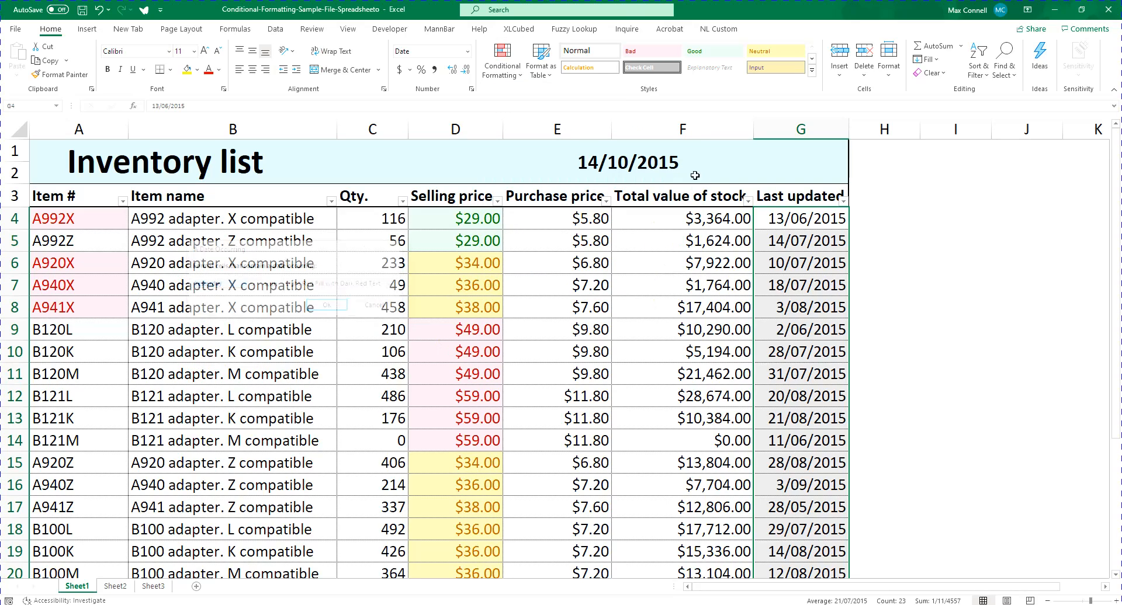
Try replacing the title date in E1 with the formula =today() and undo the change
left_click(651, 159)
type("=today()")
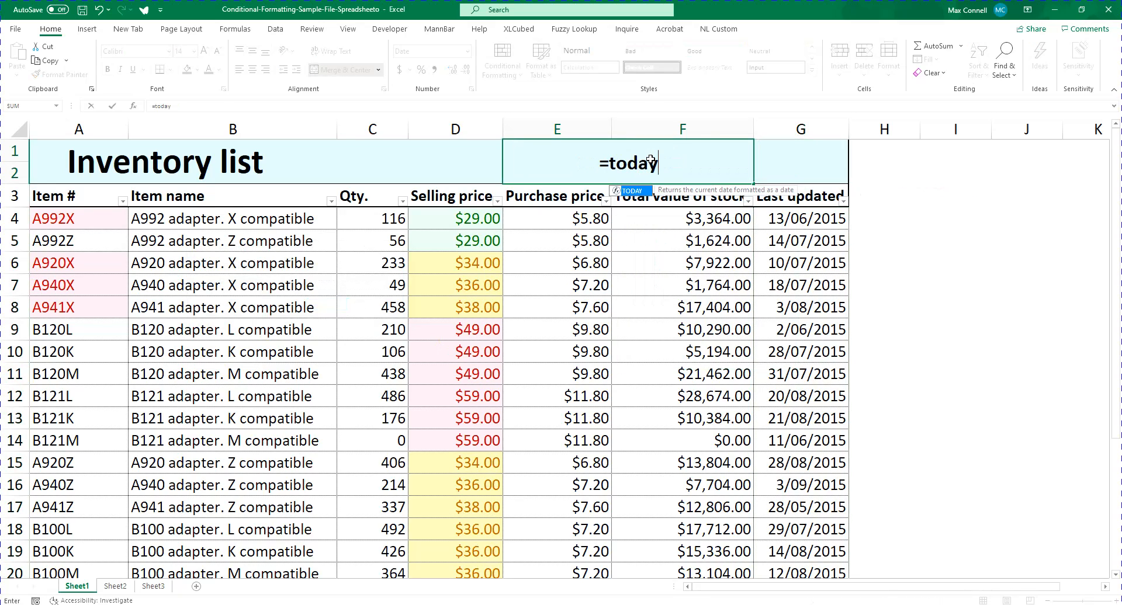
key("ctrl+Return")
left_click(799, 217)
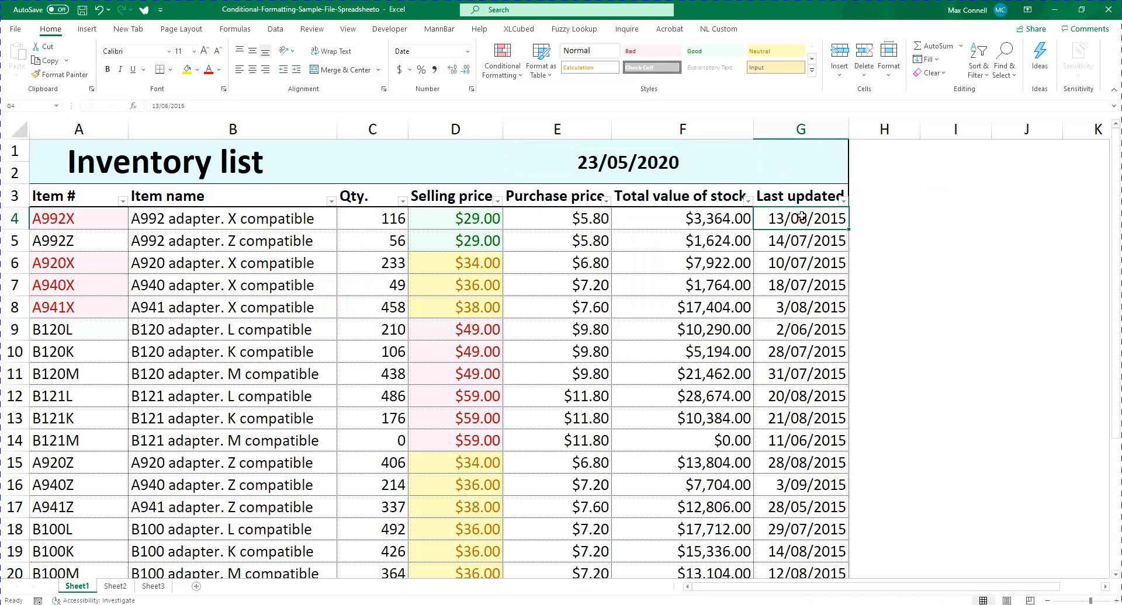
key("ctrl+z")
left_click(829, 218)
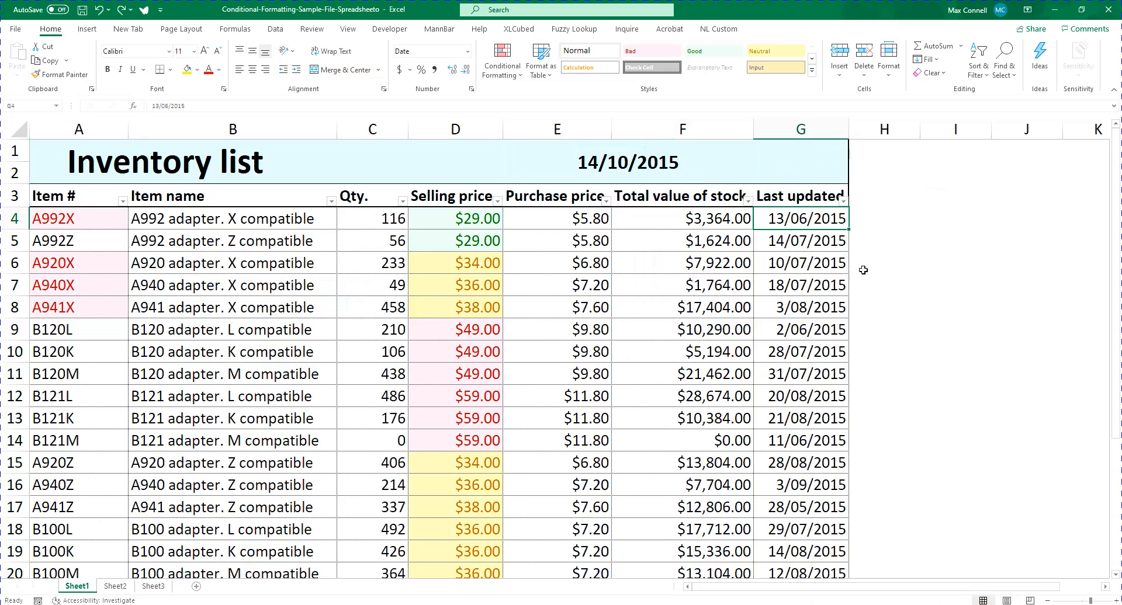
key("ctrl+shift+Down")
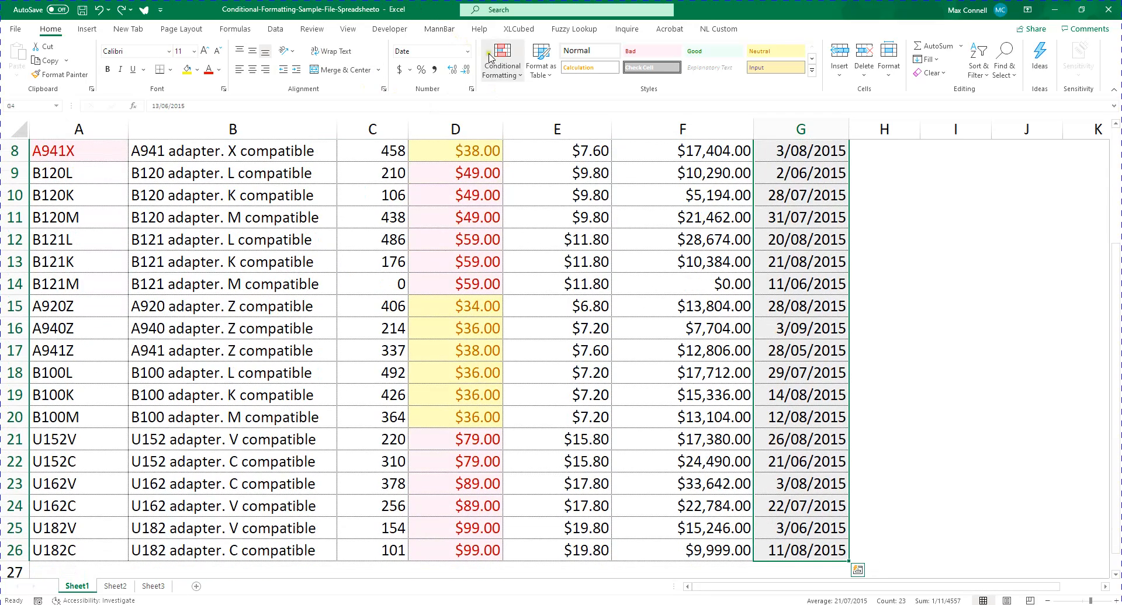
left_click(502, 61)
mouse_move(555, 98)
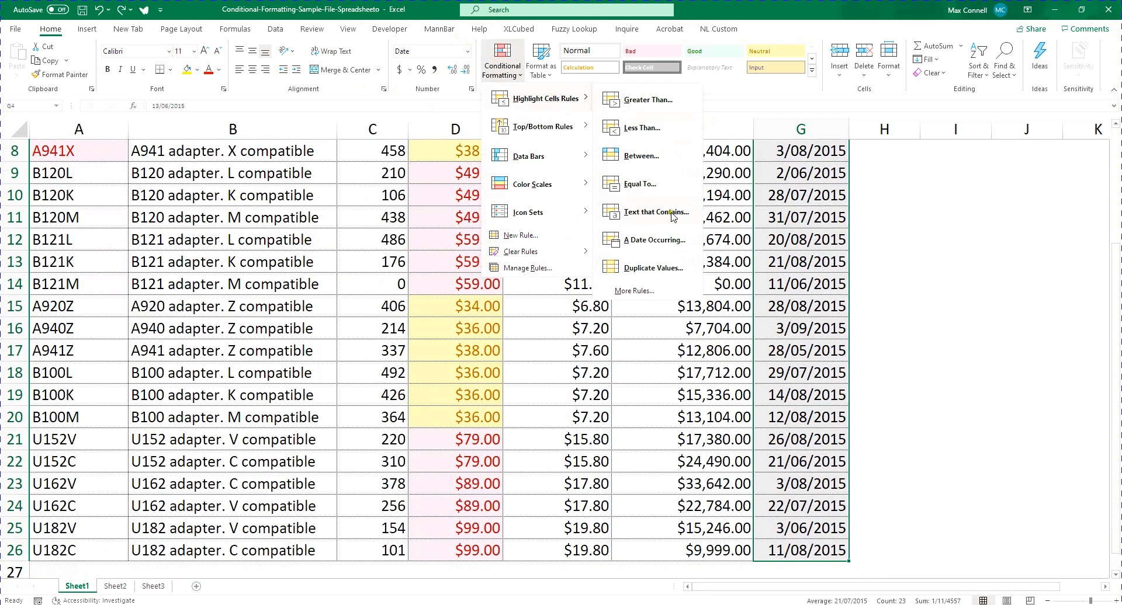
left_click(867, 305)
scroll(830, 277, "up", 3)
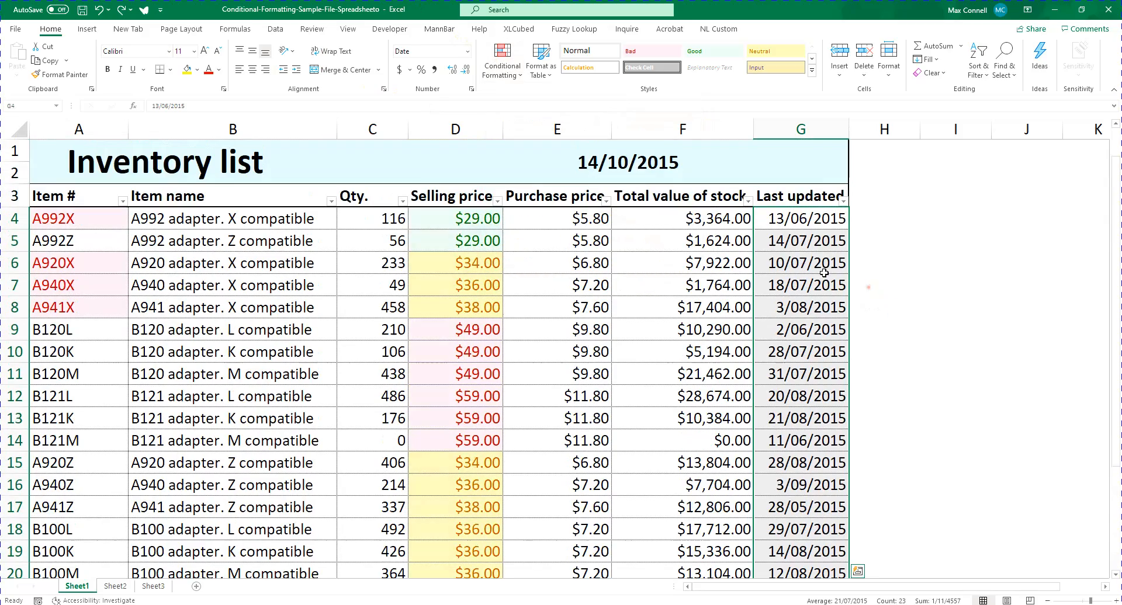
Replace the first Last updated date in G4 with the formula =today()
left_click(655, 178)
left_click(802, 219)
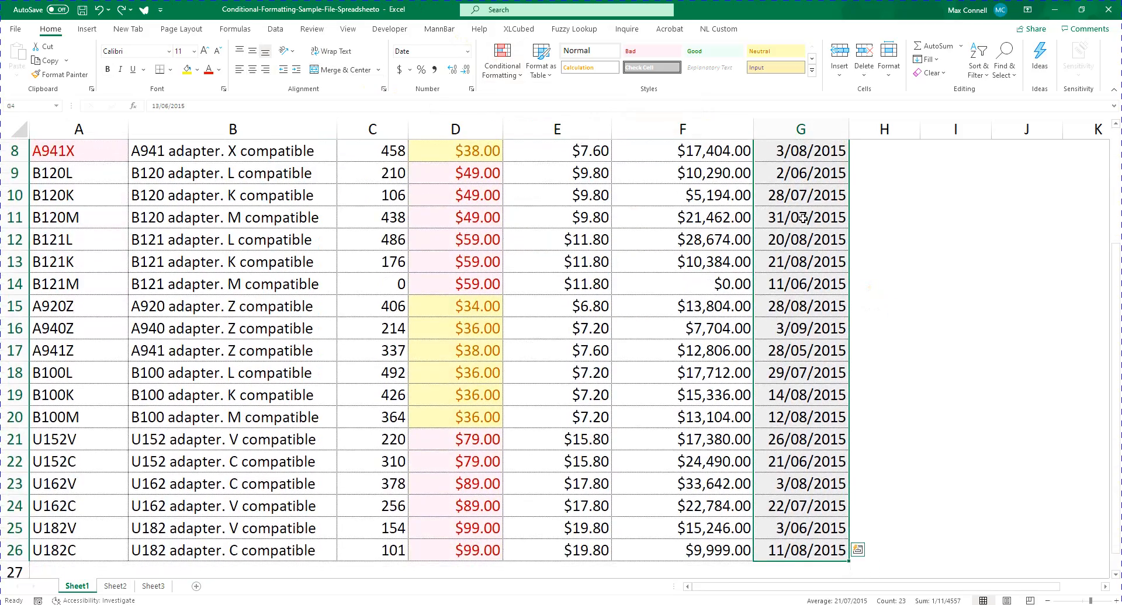
scroll(829, 278, "up", 3)
left_click(655, 178)
left_click(803, 218)
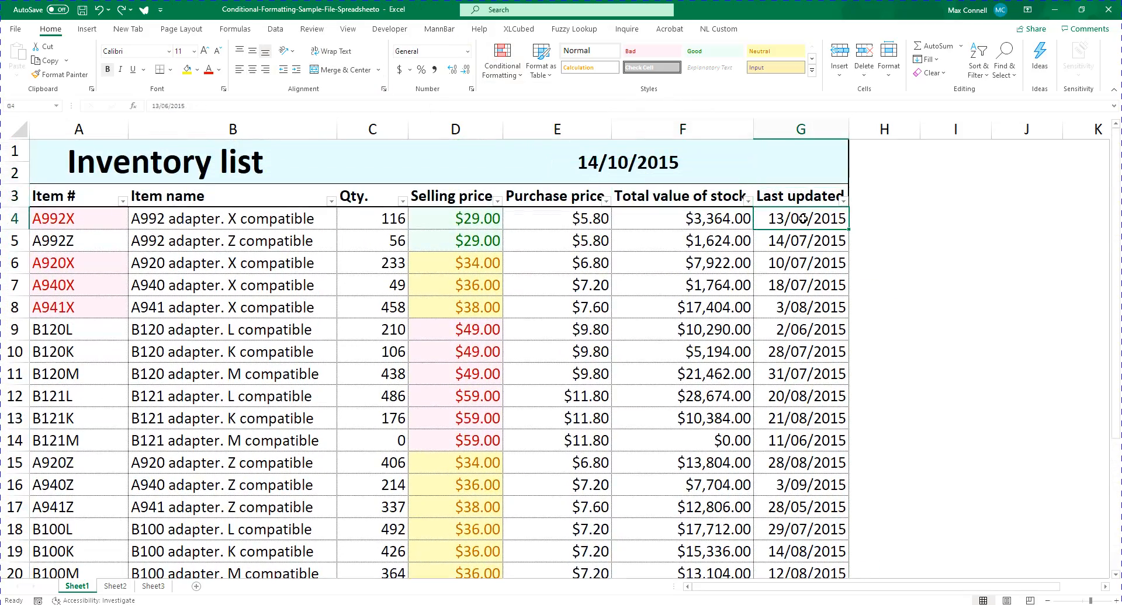
type("=today()")
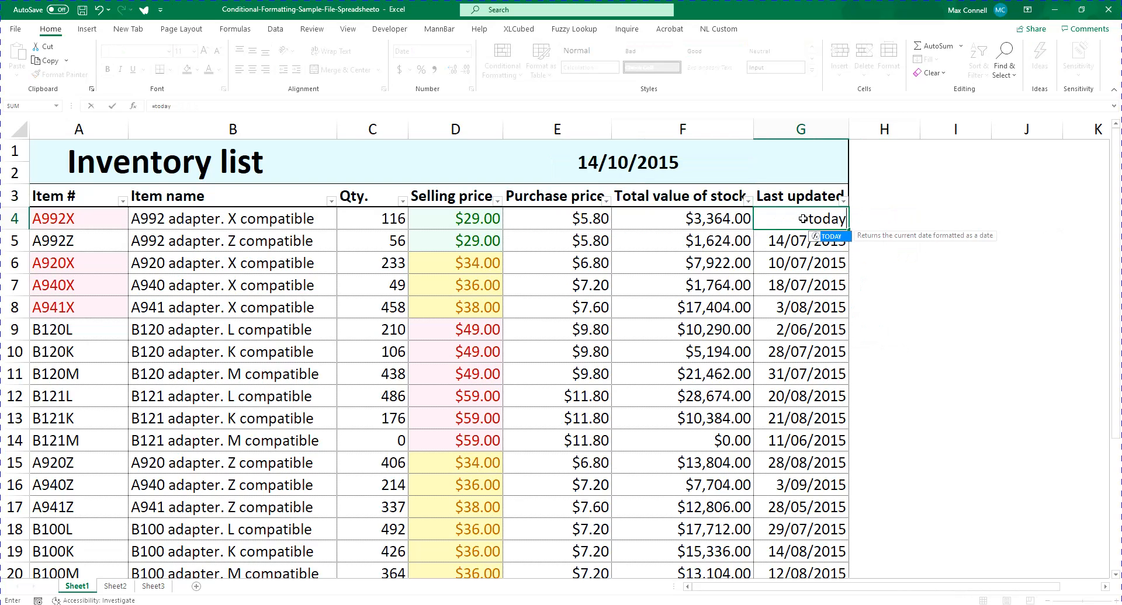
key("Return")
Enter the formula =G4-1 in G5 and fill it down the Last updated column to G26
type("22/05/2020")
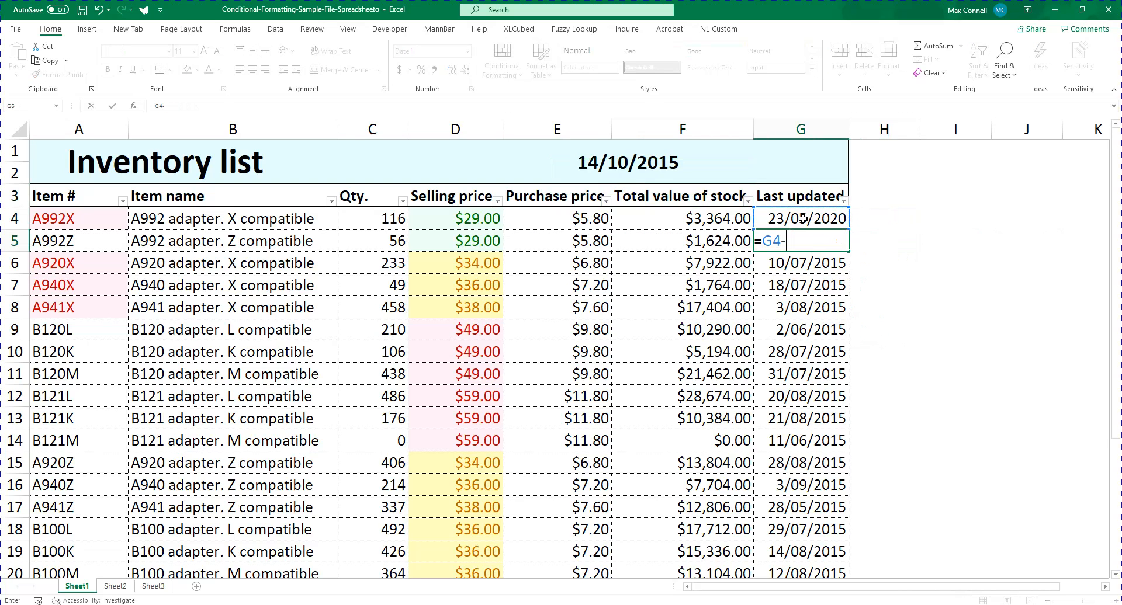
key("Return")
key("Up")
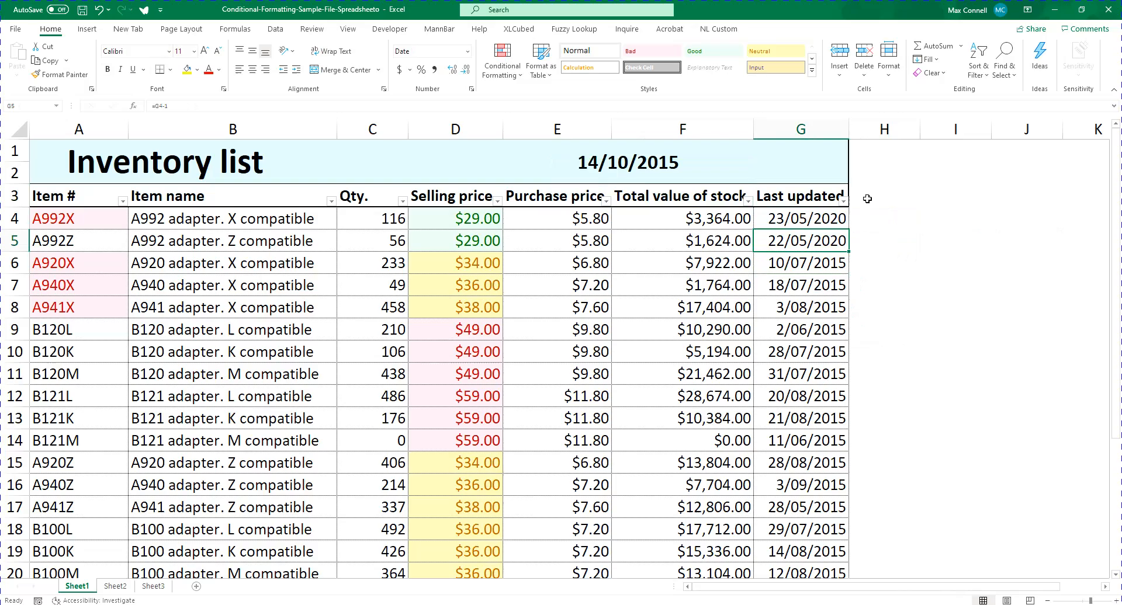
double_click(848, 252)
left_click(837, 349)
Try an A Date Occurring highlight rule for Yesterday with Light Red Fill with Dark Red Text on G4:G26, and undo it
left_click(796, 222)
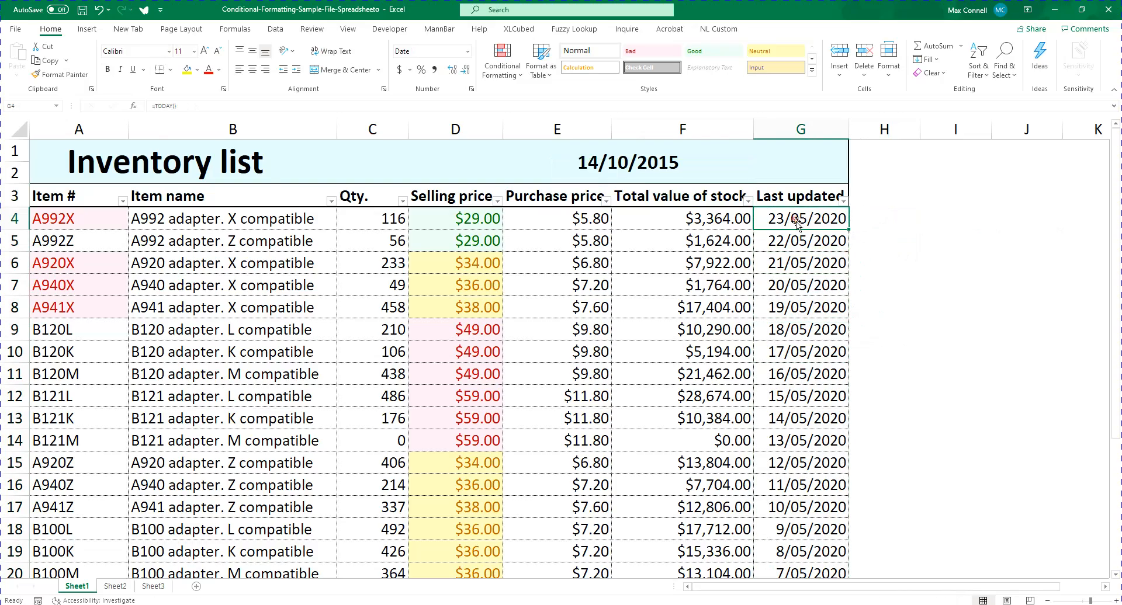
scroll(956, 409, "down", 3)
scroll(957, 409, "up", 3)
key("ctrl+shift+Down")
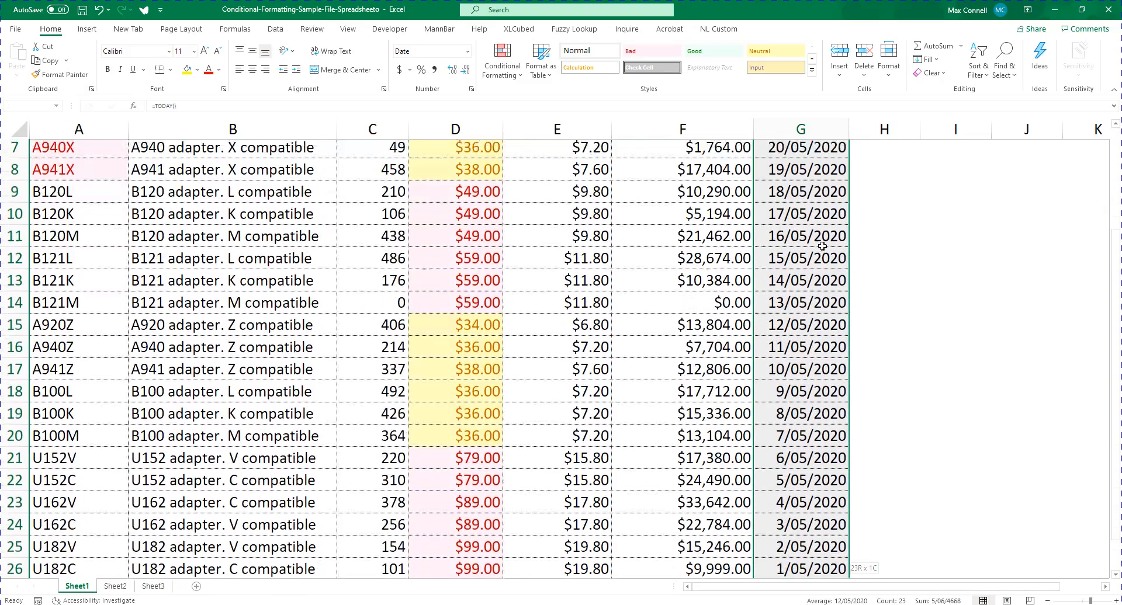
scroll(822, 246, "up", 2)
left_click(502, 58)
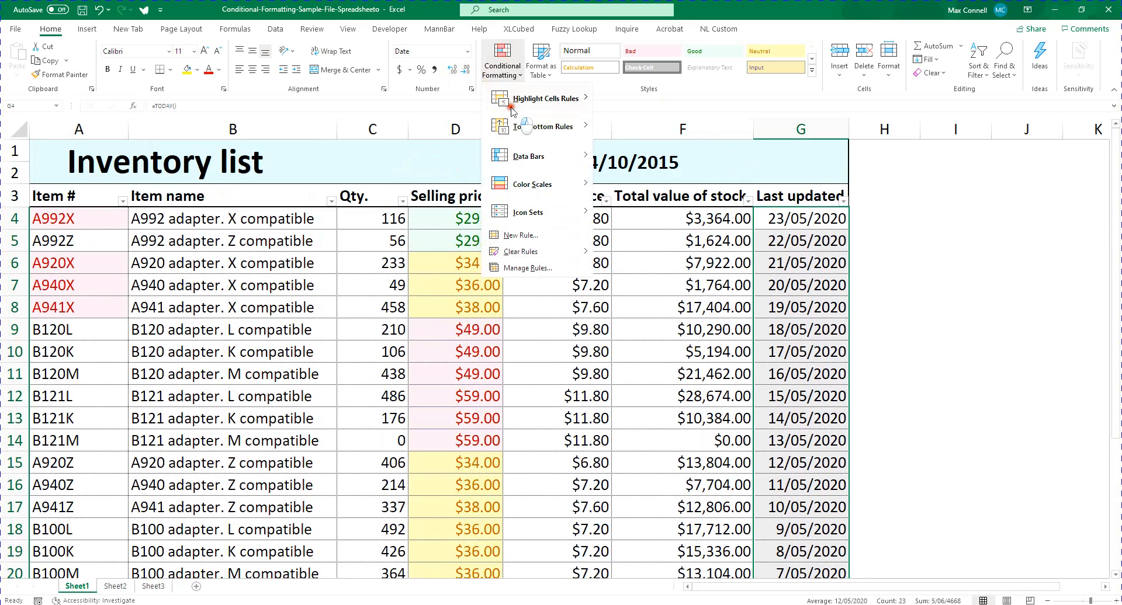
mouse_move(512, 110)
left_click(648, 239)
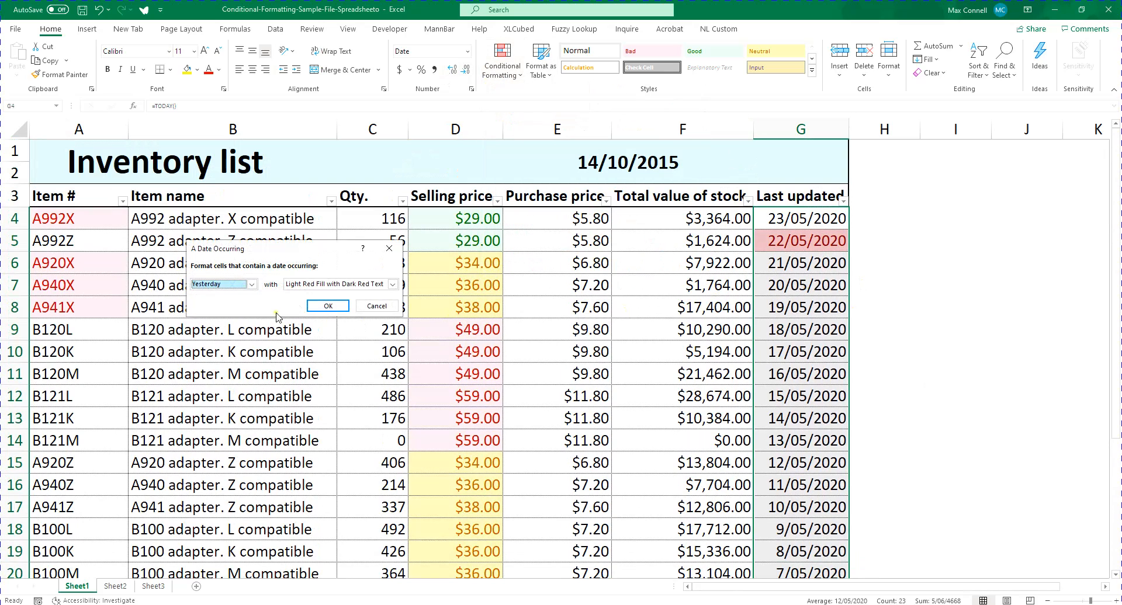
left_click(251, 284)
left_click(213, 293)
left_click(327, 306)
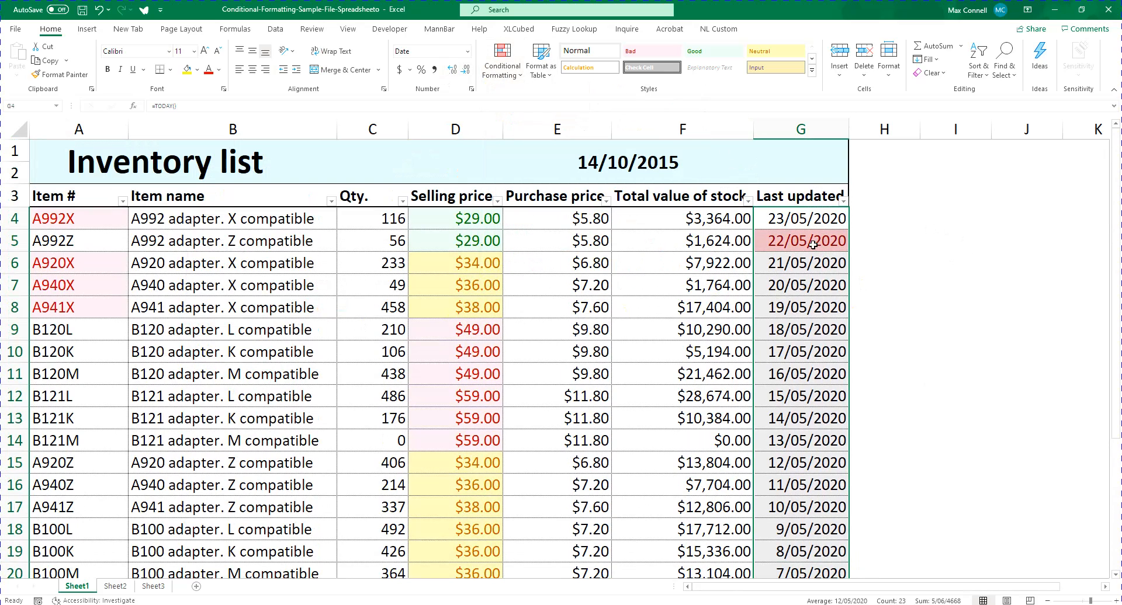
key("ctrl+z")
Start an A Date Occurring highlight rule on G4:G26 and preview the Today, Tomorrow and In the last 7 days options
left_click(501, 59)
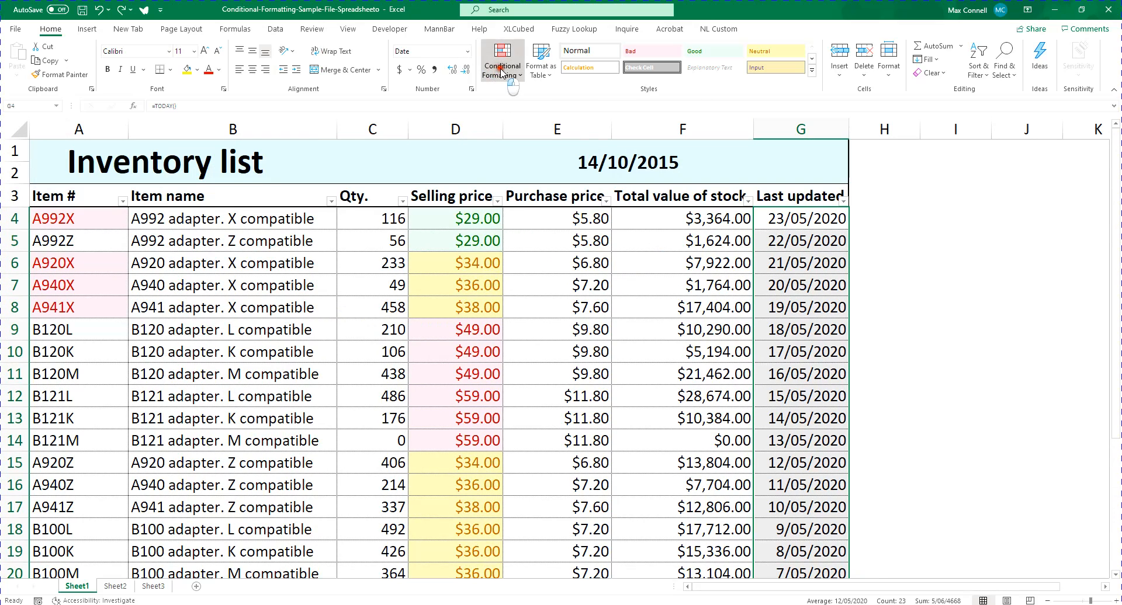
mouse_move(585, 112)
left_click(648, 240)
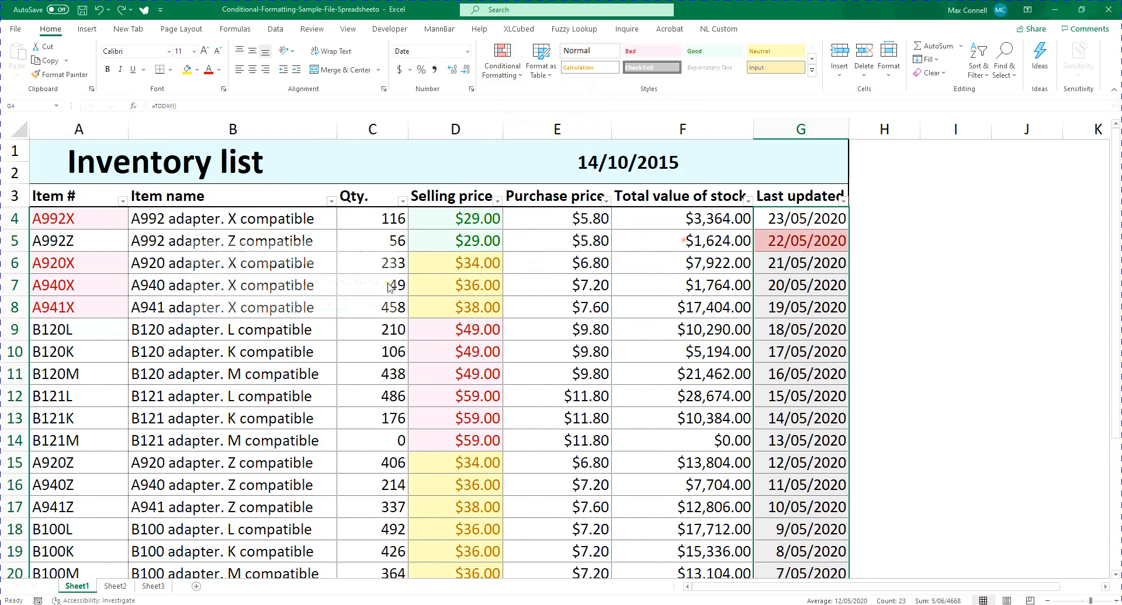
left_click(238, 286)
left_click(232, 303)
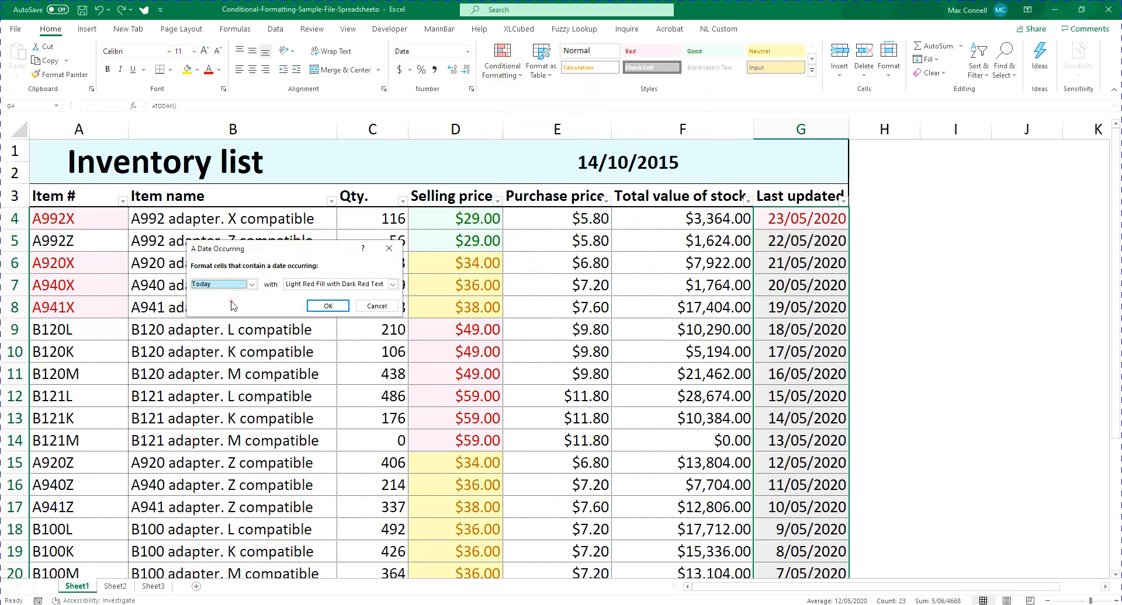
left_click(229, 284)
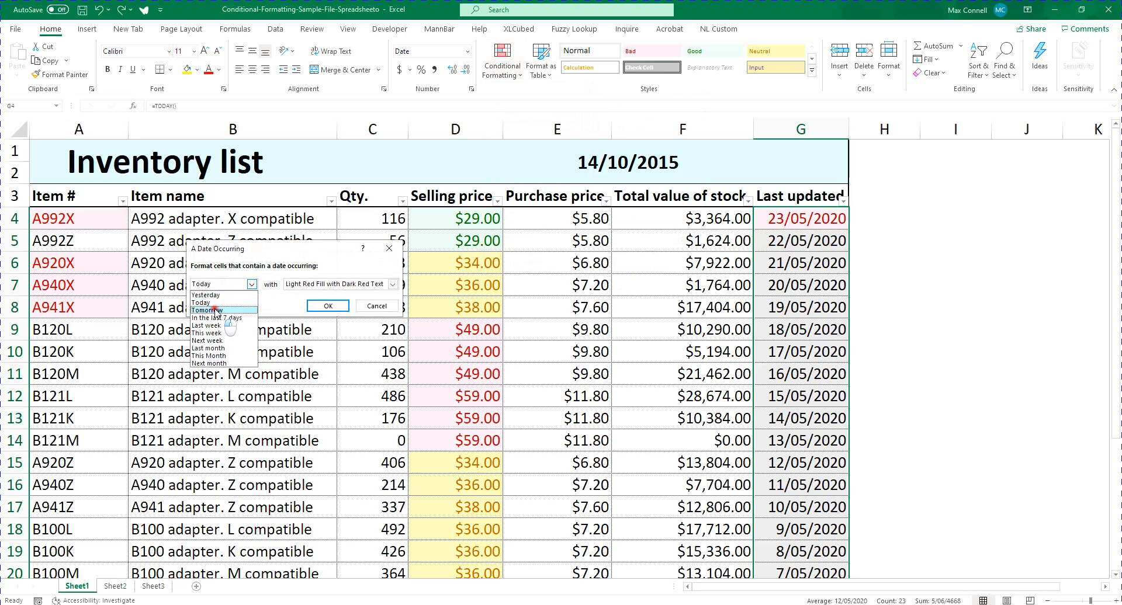
left_click(215, 313)
left_click(252, 284)
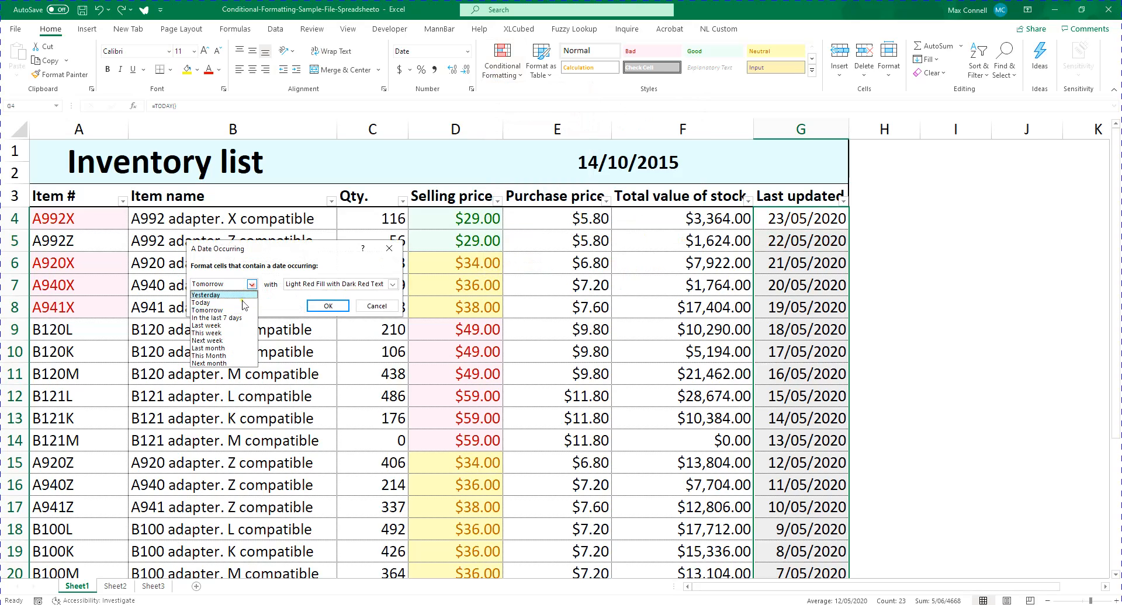
left_click(242, 323)
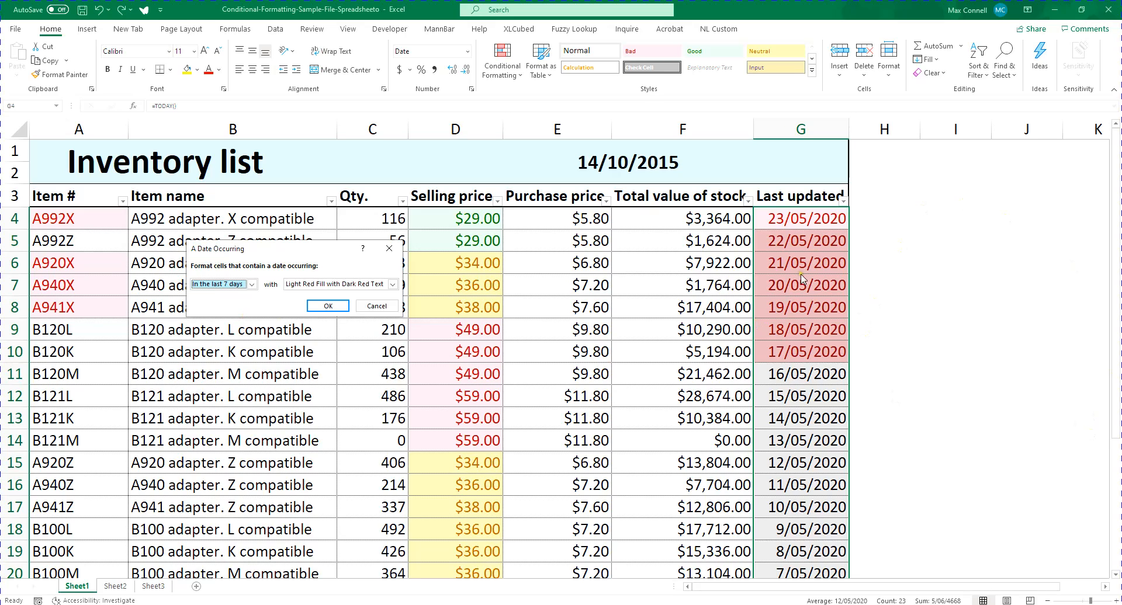
Preview the date rule on G4:G26 with the Yesterday, Last week, This week and Next week options
left_click(221, 285)
left_click(222, 295)
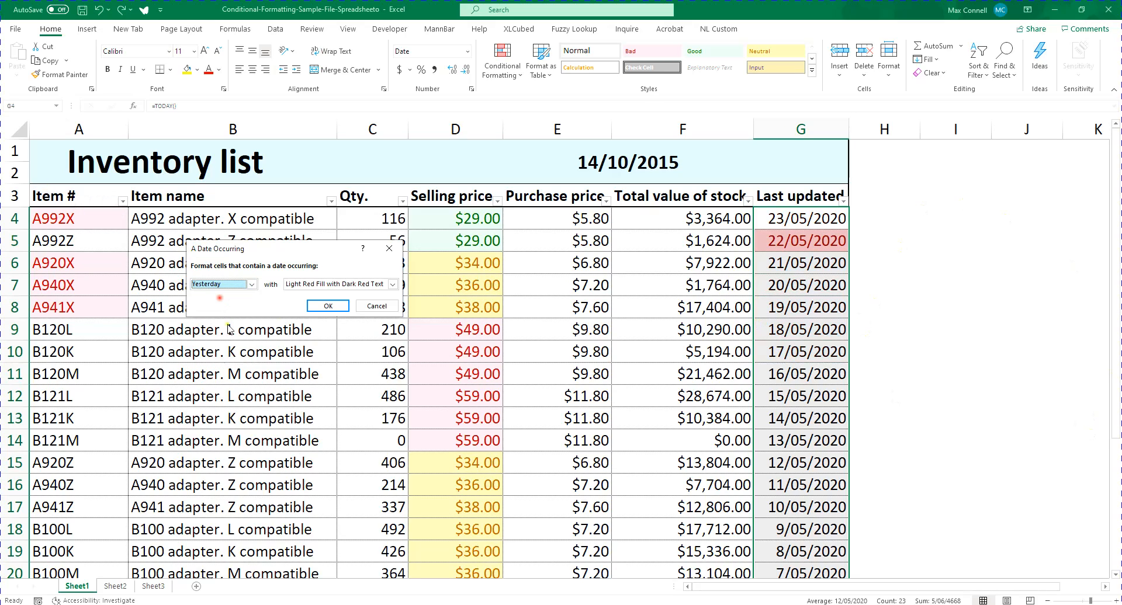
left_click(221, 286)
left_click(231, 326)
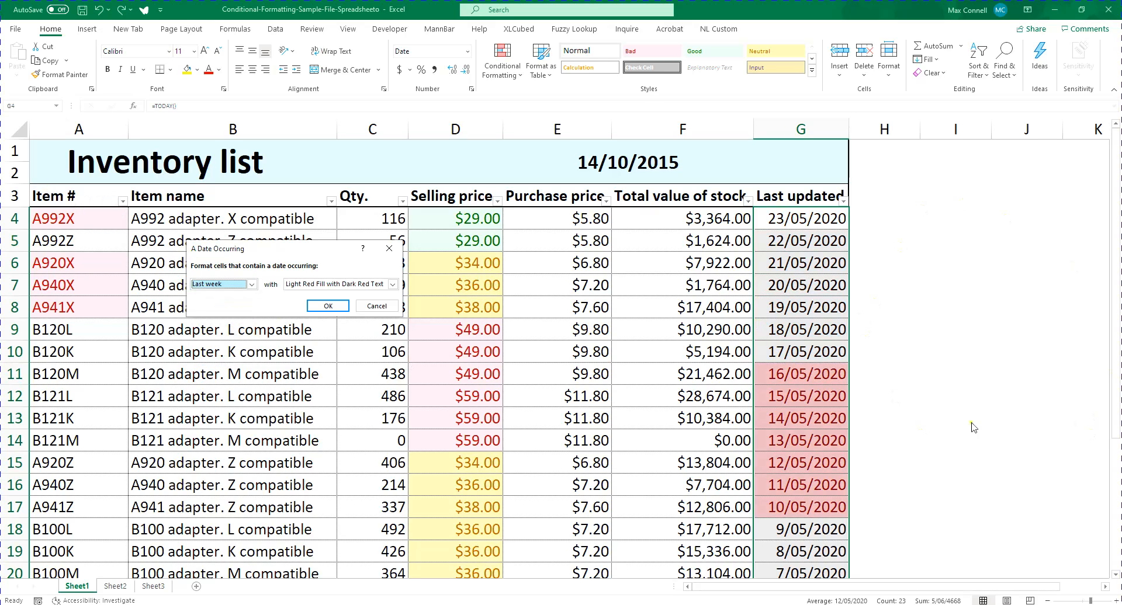
left_click(251, 284)
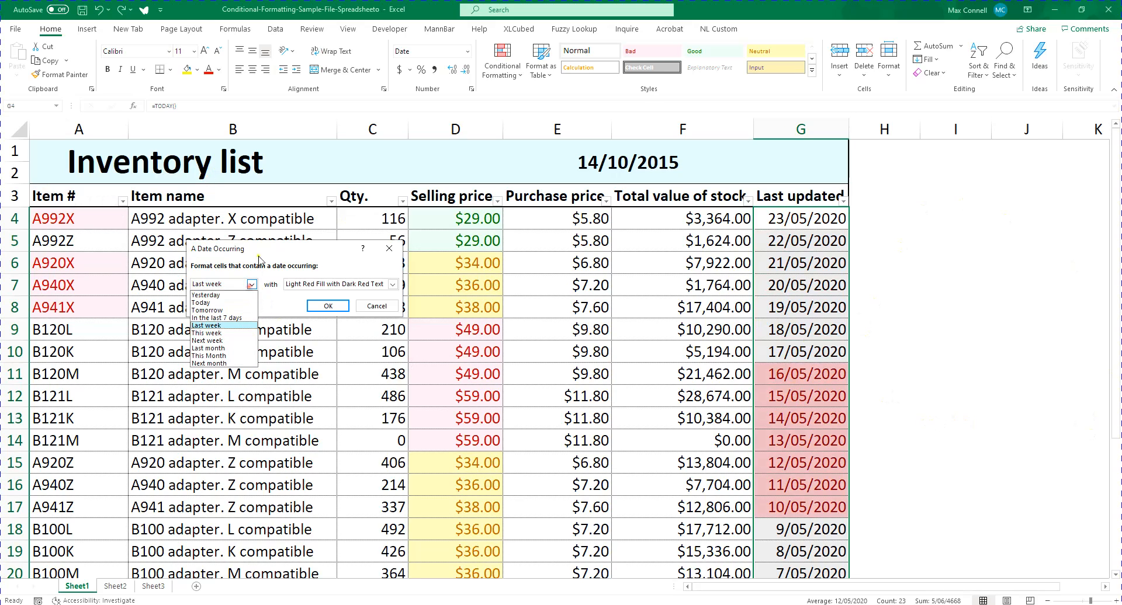
left_click(237, 339)
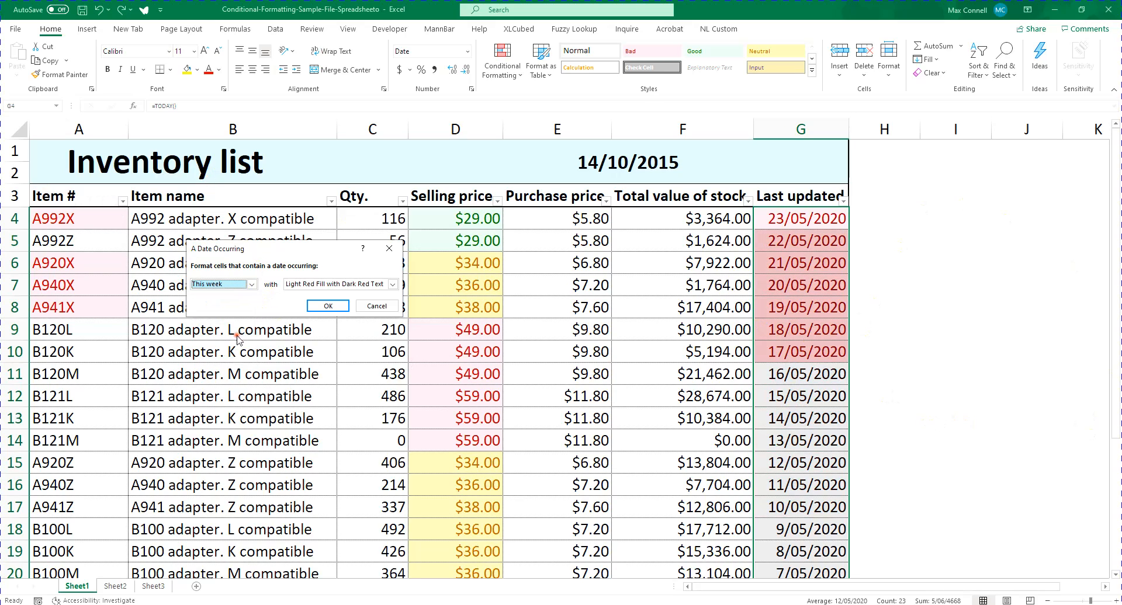
left_click(216, 285)
left_click(240, 342)
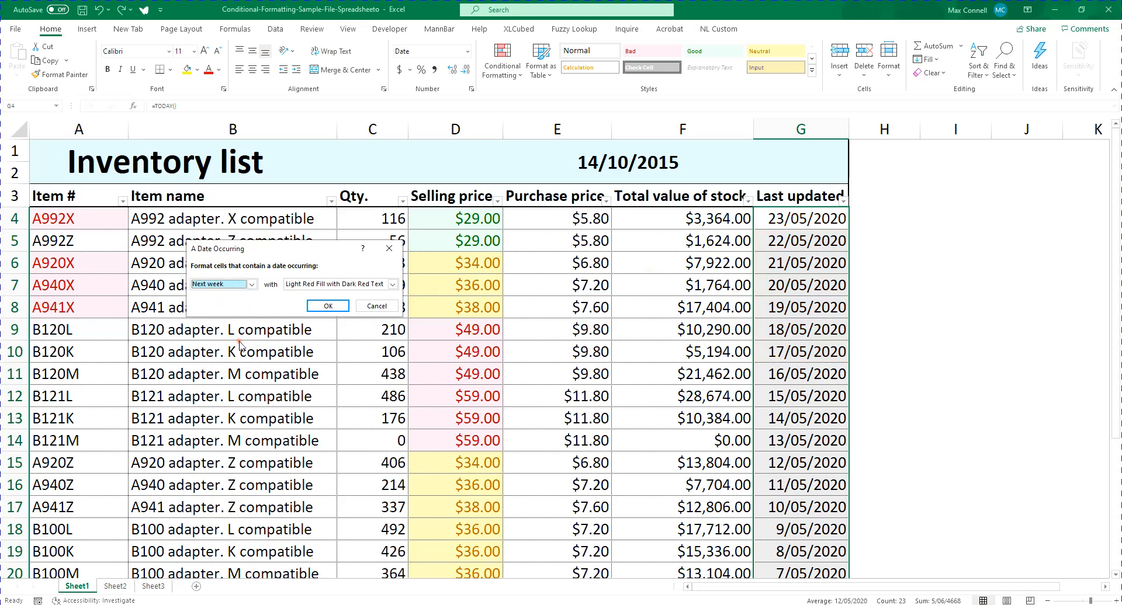
Set the date rule on G4:G26 to Last month with Light Red Fill with Dark Red Text and apply it
left_click(218, 284)
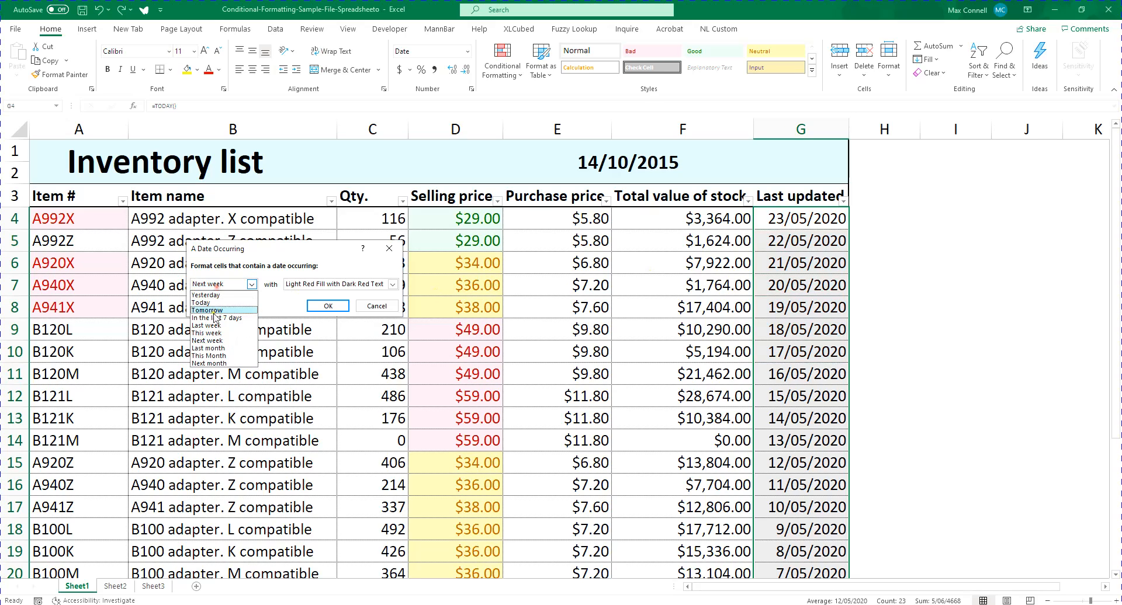
left_click(239, 349)
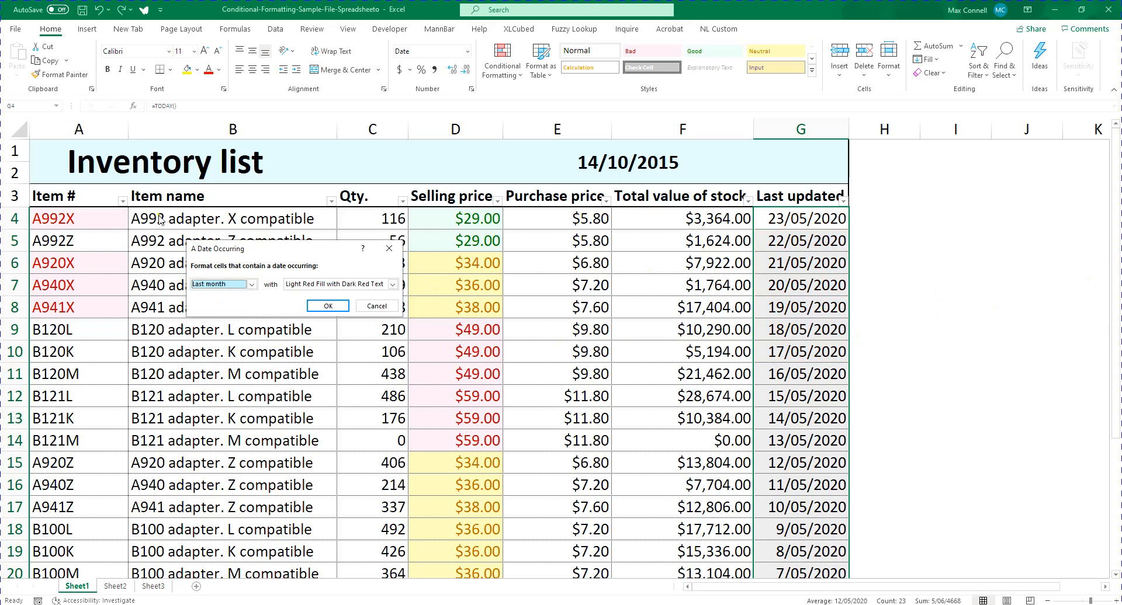
left_click(222, 285)
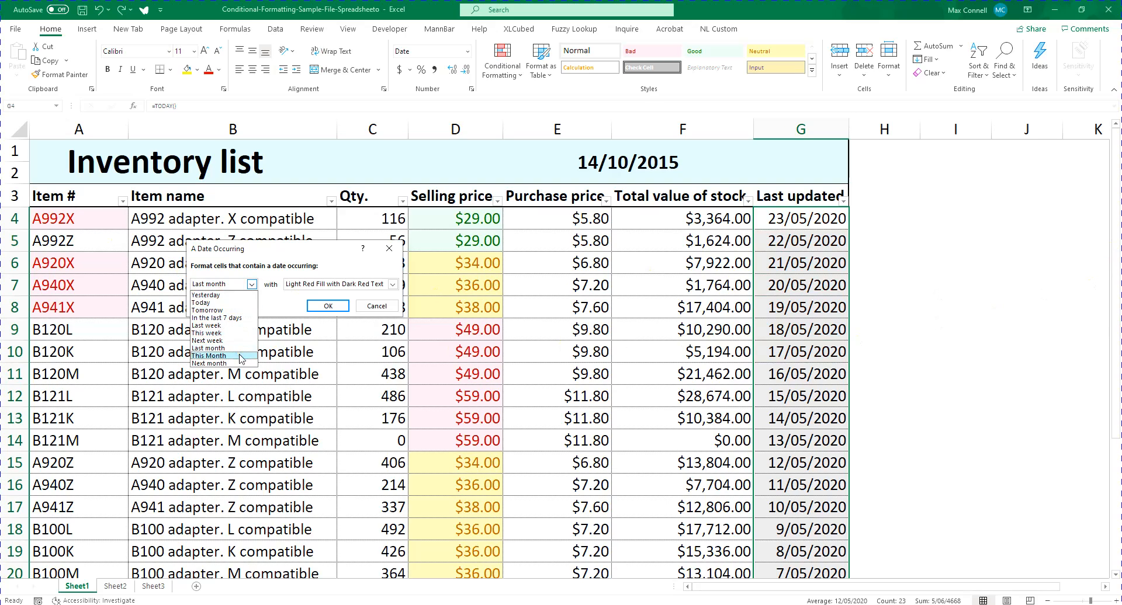
left_click(302, 306)
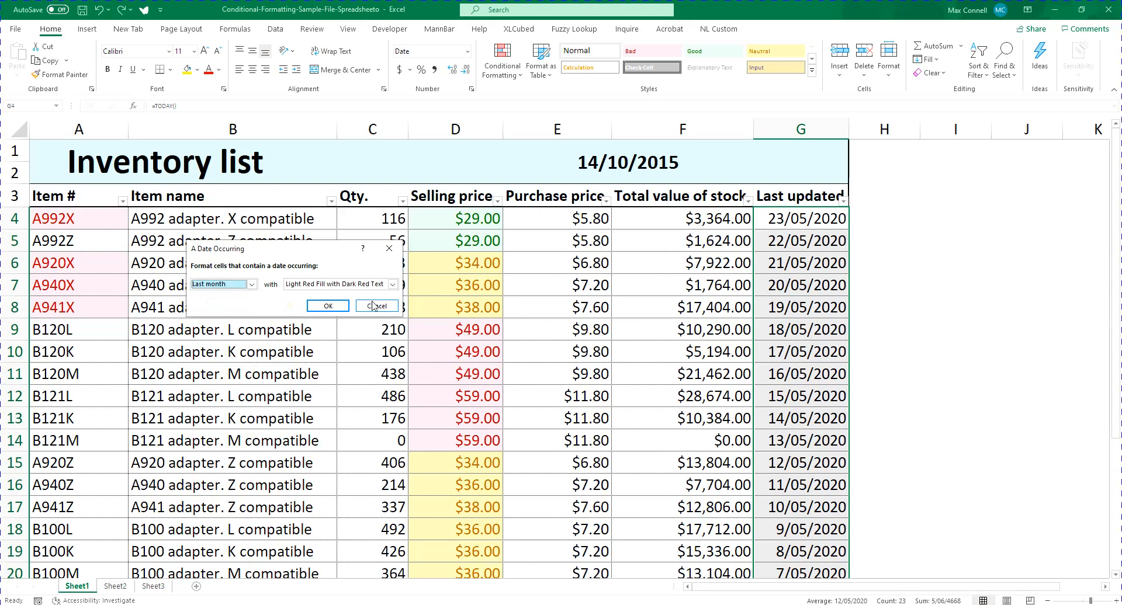
left_click(315, 306)
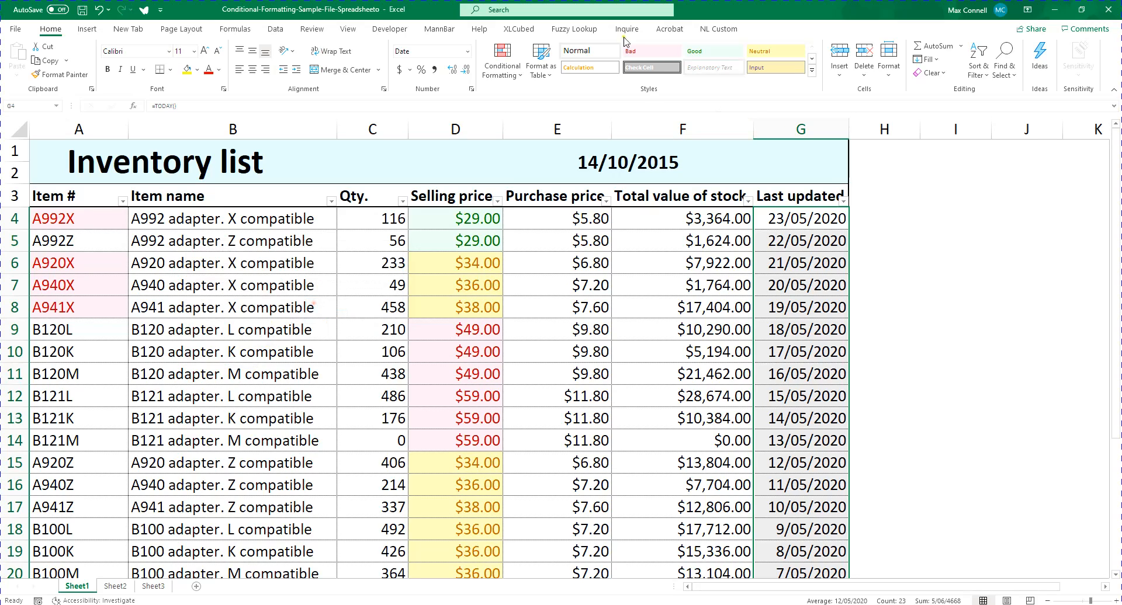
left_click(502, 63)
mouse_move(536, 215)
mouse_move(561, 104)
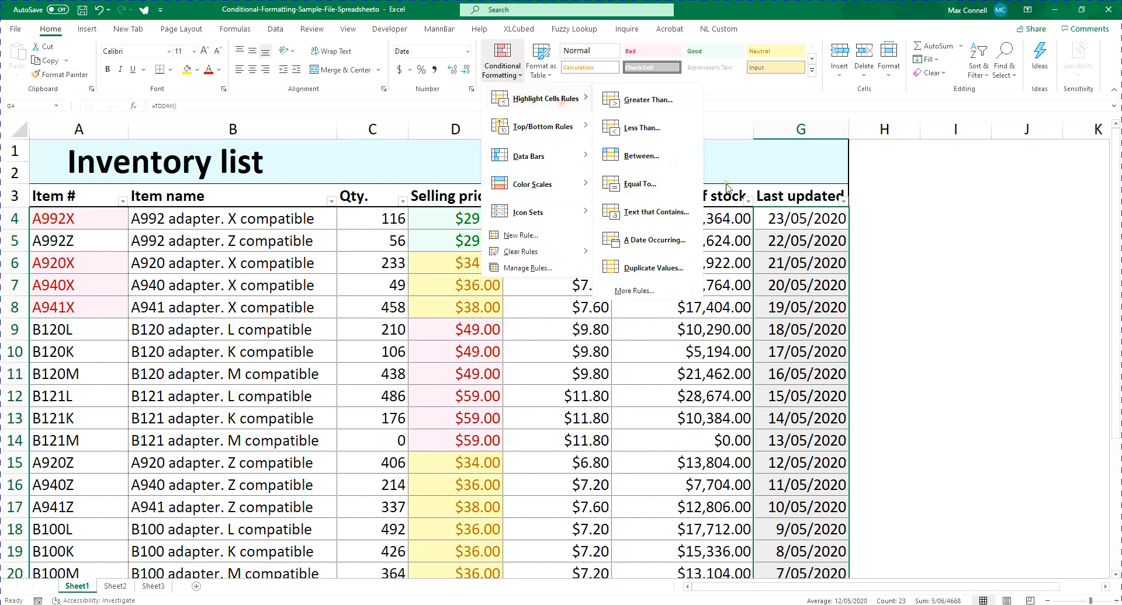
left_click(615, 295)
left_click(356, 326)
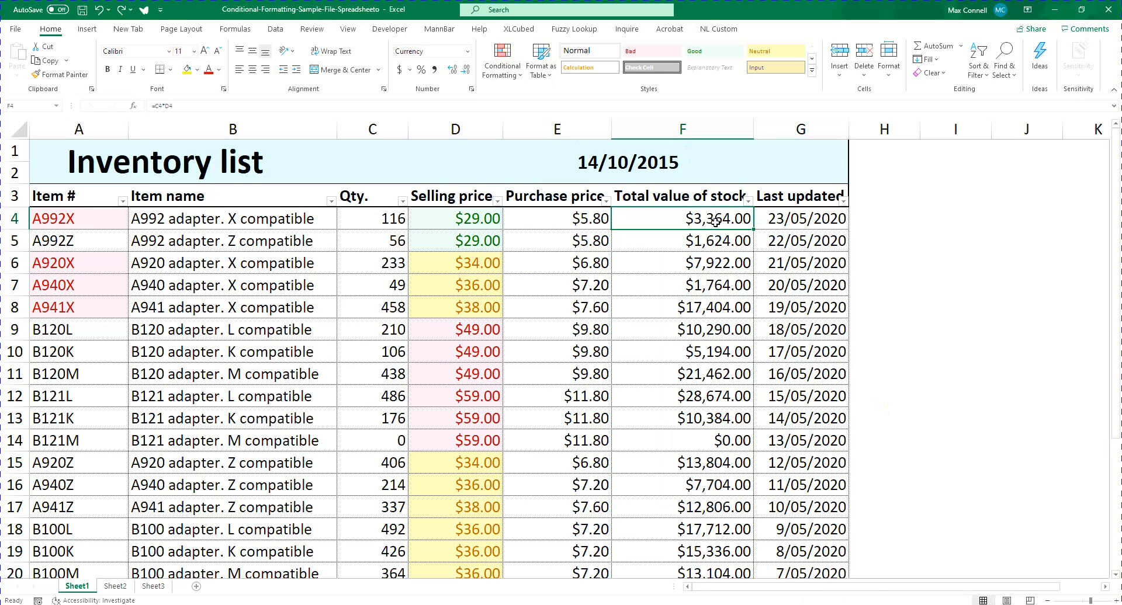
Start a new rule on F4:F26 that formats all cells based on their values with a 2-Color Scale
scroll(690, 197, "down", 3)
scroll(689, 196, "up", 3)
left_click(502, 61)
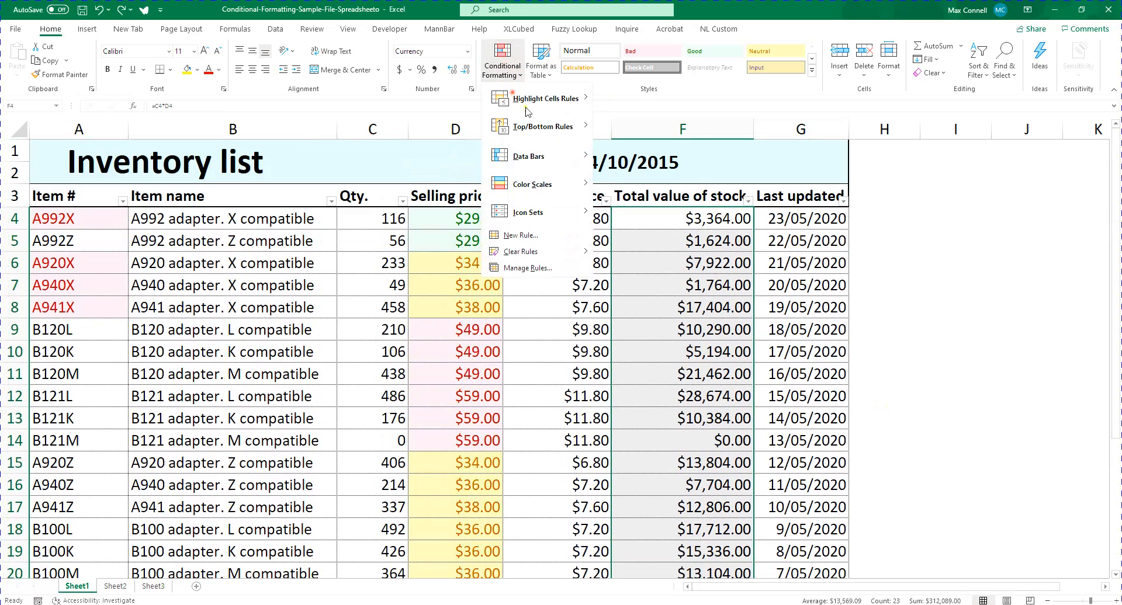
mouse_move(567, 108)
left_click(637, 291)
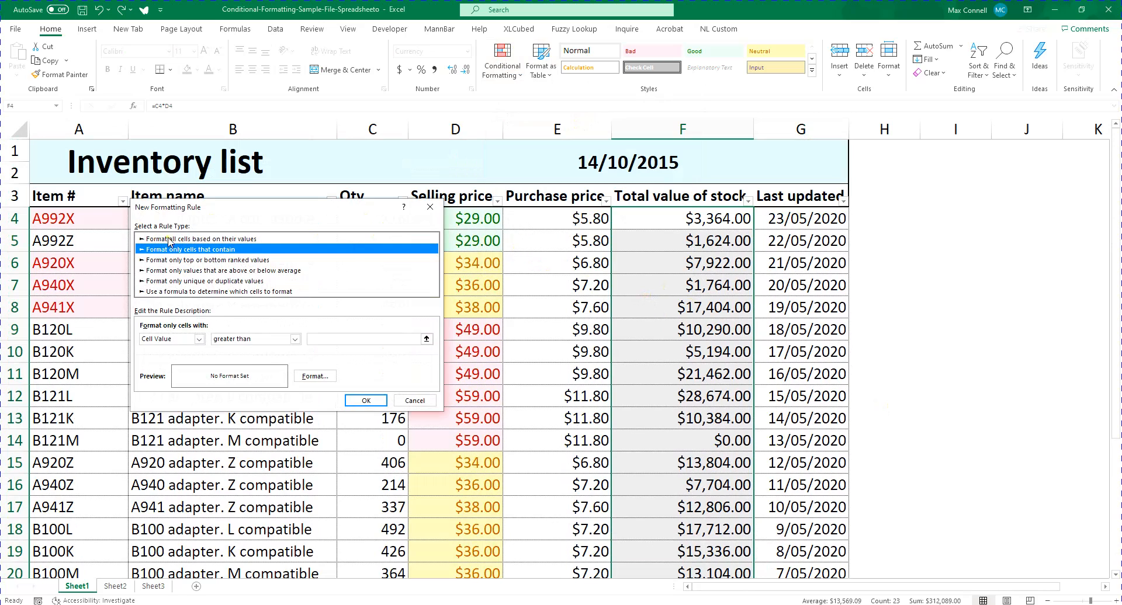
left_click(142, 240)
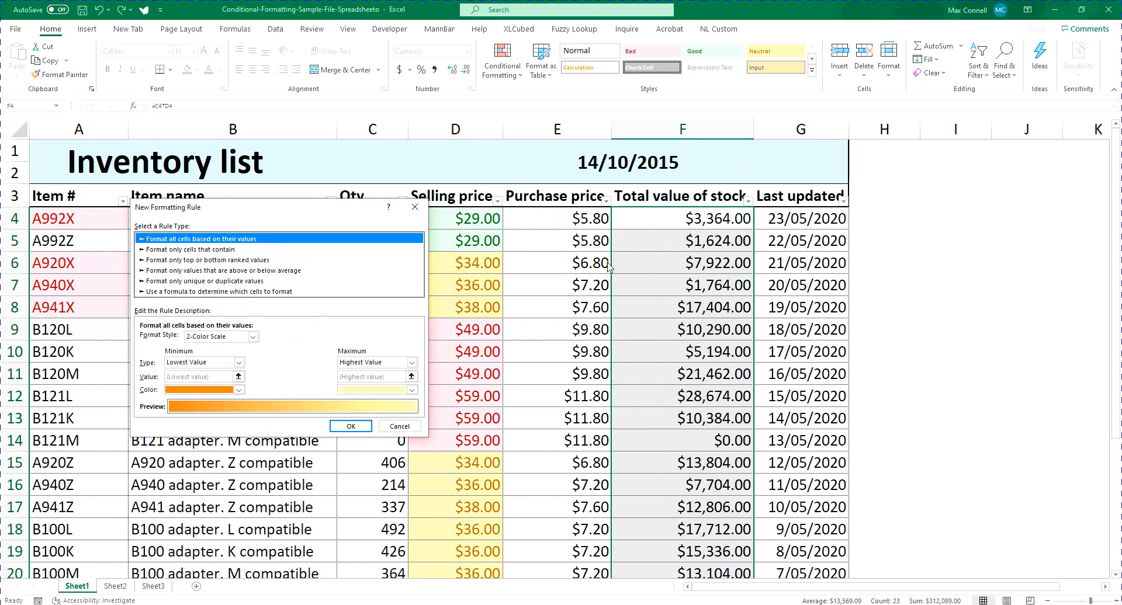
left_click(219, 337)
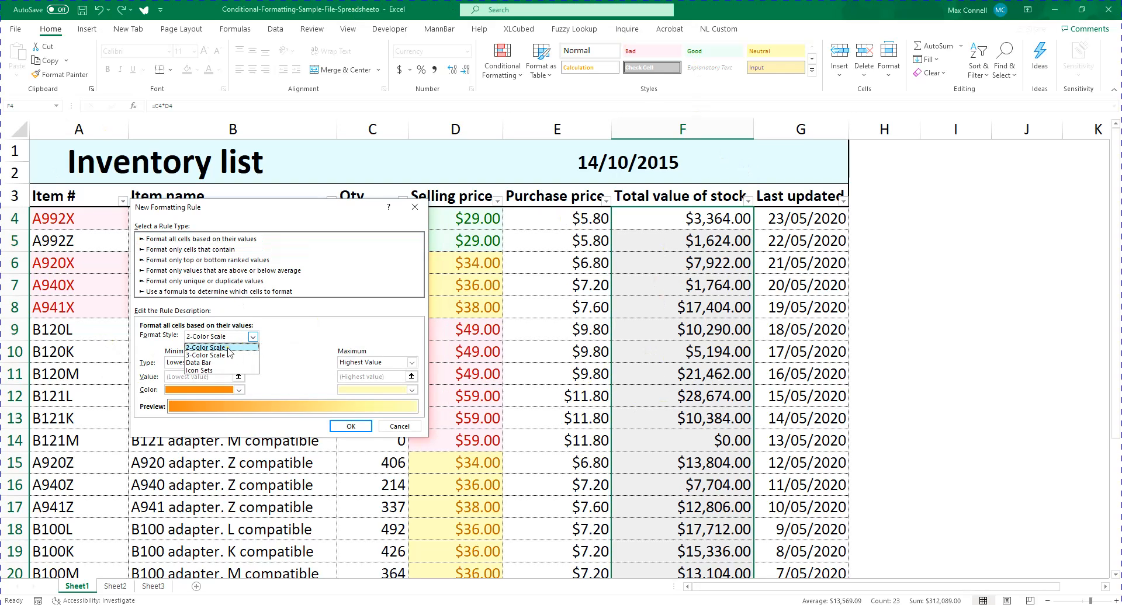
left_click(228, 348)
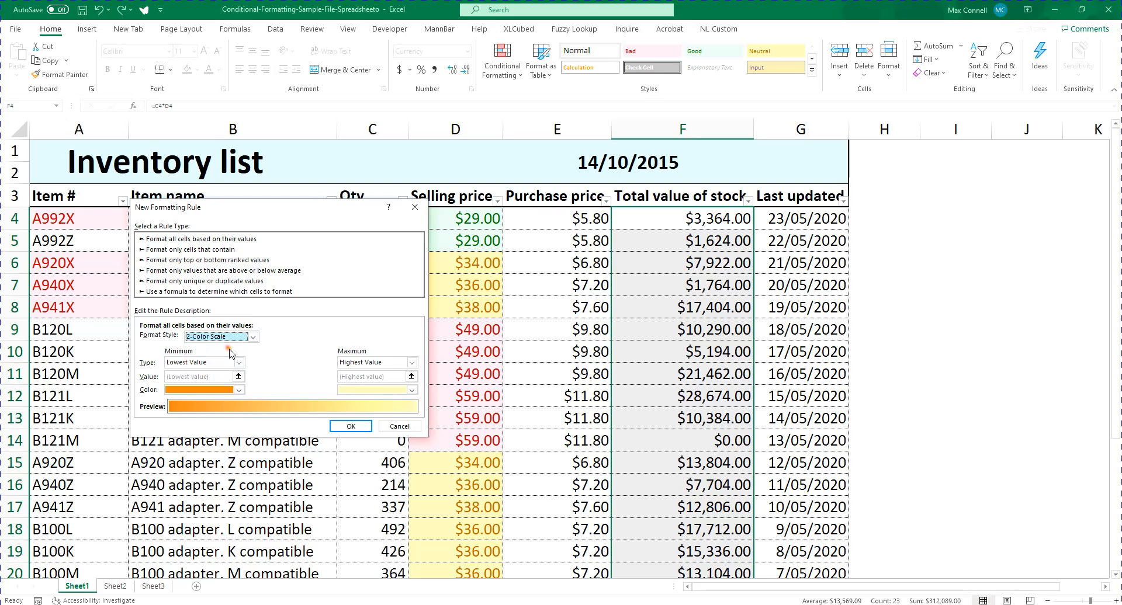
Set the colour scale's minimum to red and maximum to light green, and apply it to F4:F26
left_click(214, 389)
left_click(179, 497)
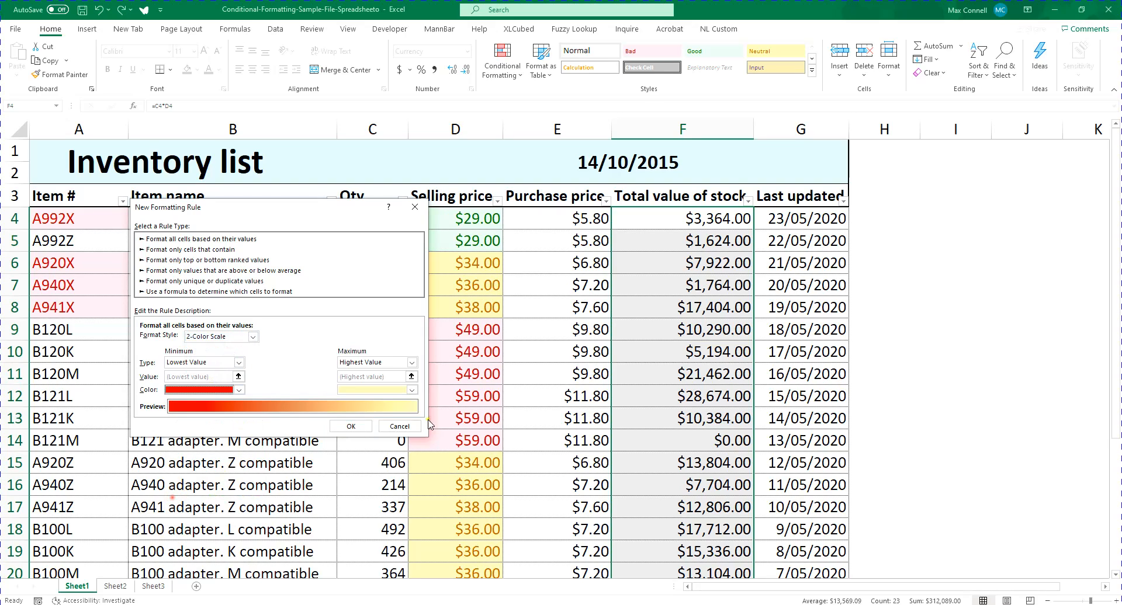
left_click(375, 390)
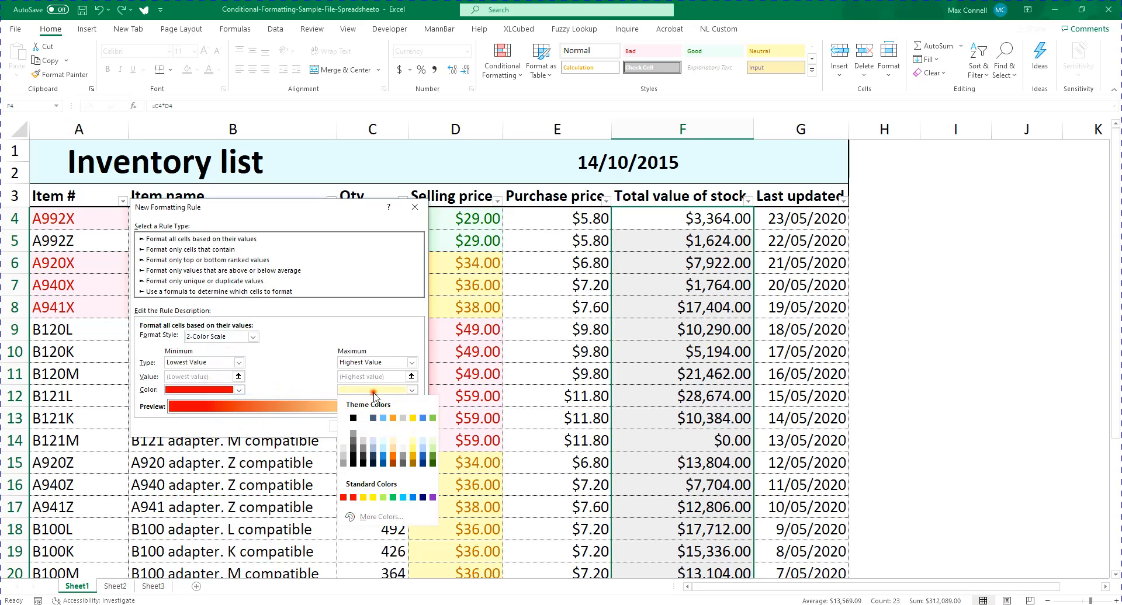
left_click(383, 497)
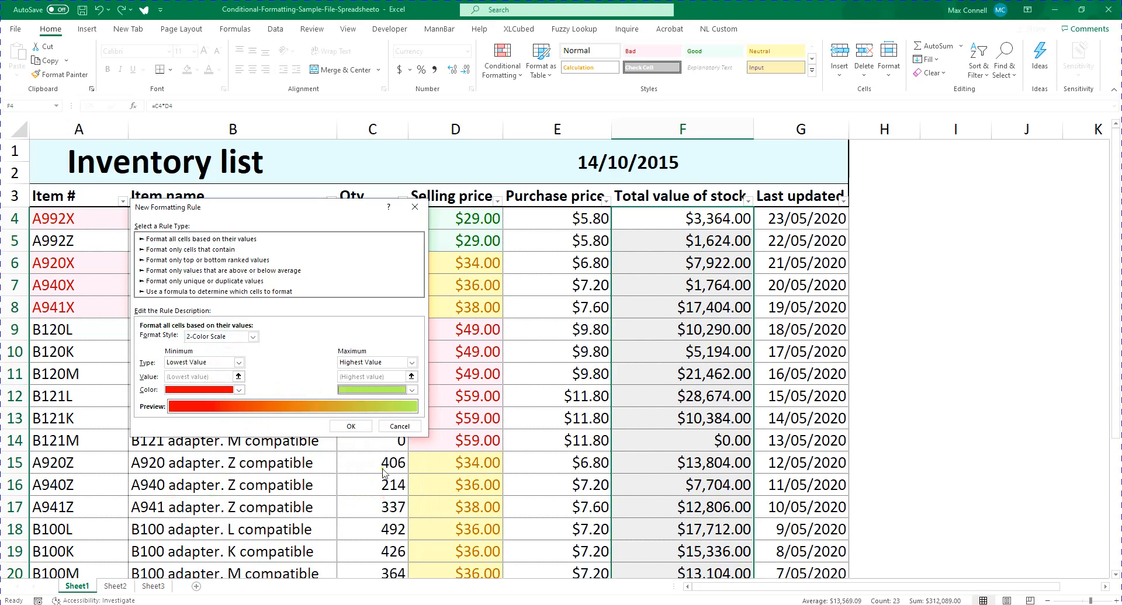
left_click(345, 426)
scroll(642, 373, "down", 3)
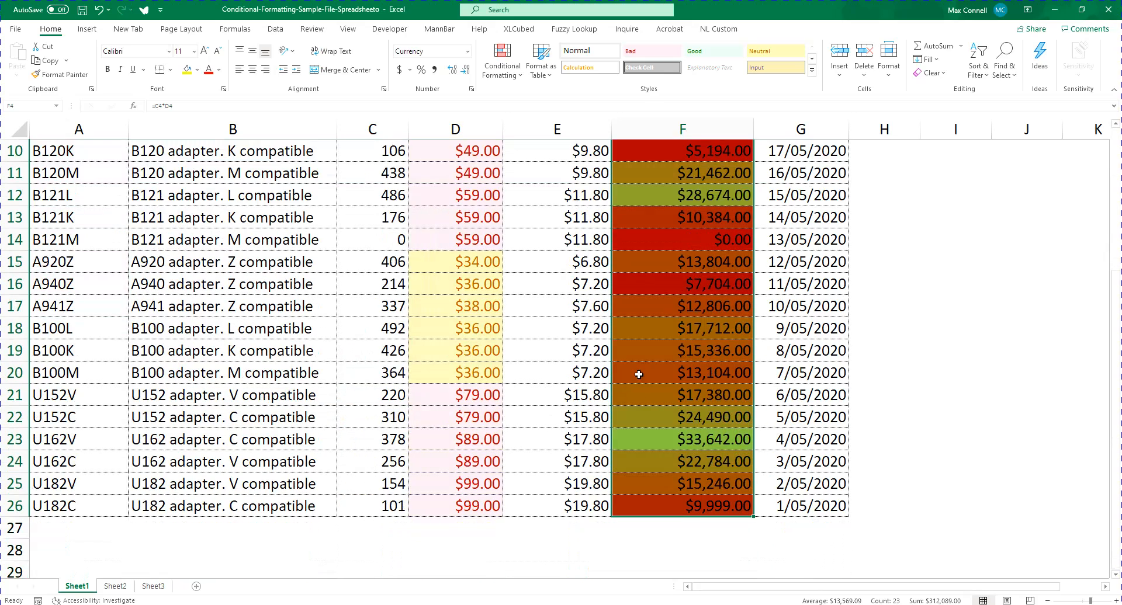
scroll(641, 370, "up", 3)
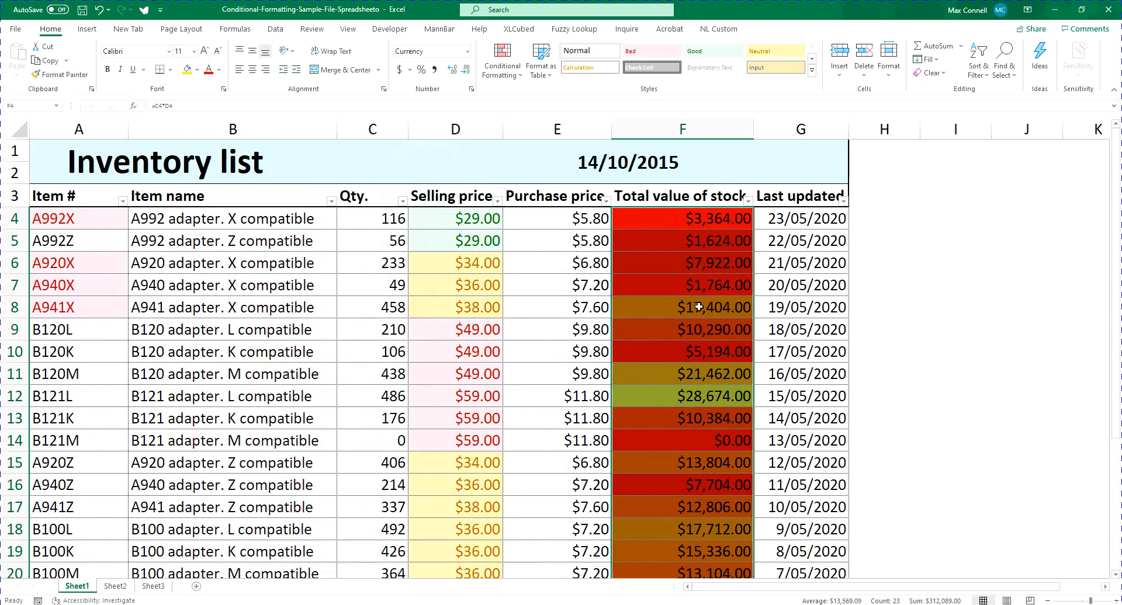
Try a top or bottom ranked values rule on F4:F26, cancel it, and undo the colour scale
left_click(502, 65)
mouse_move(518, 96)
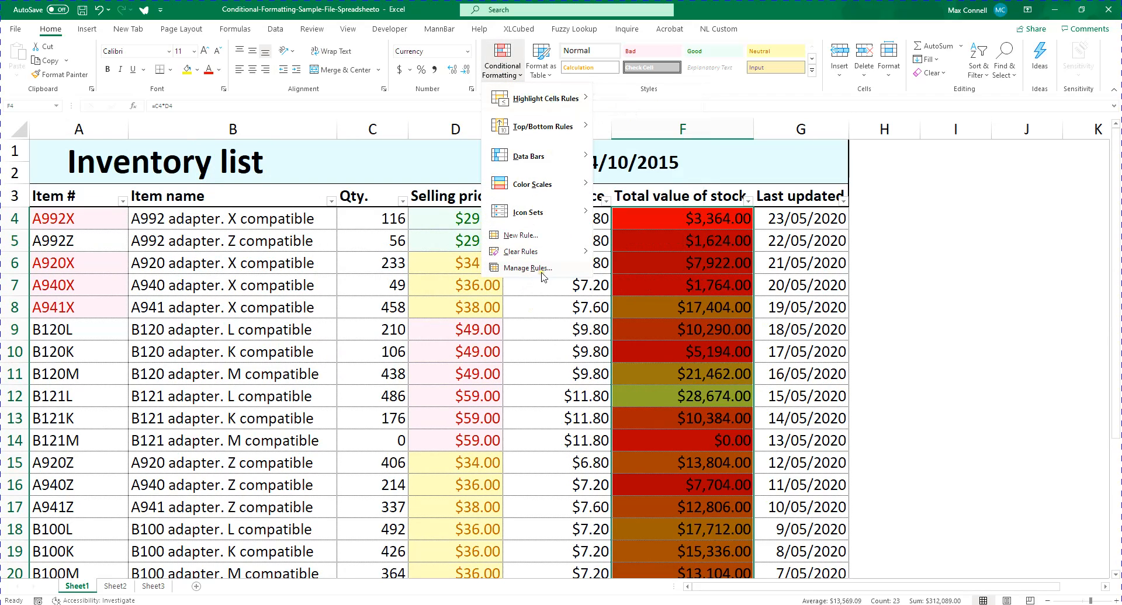
left_click(663, 295)
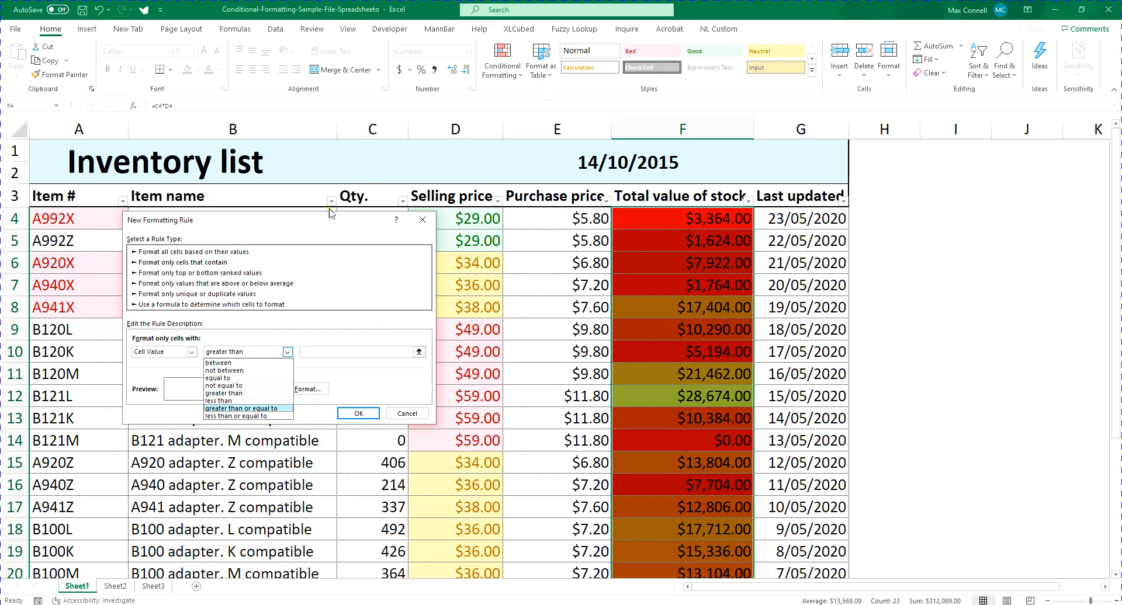
left_click(250, 295)
left_click(207, 273)
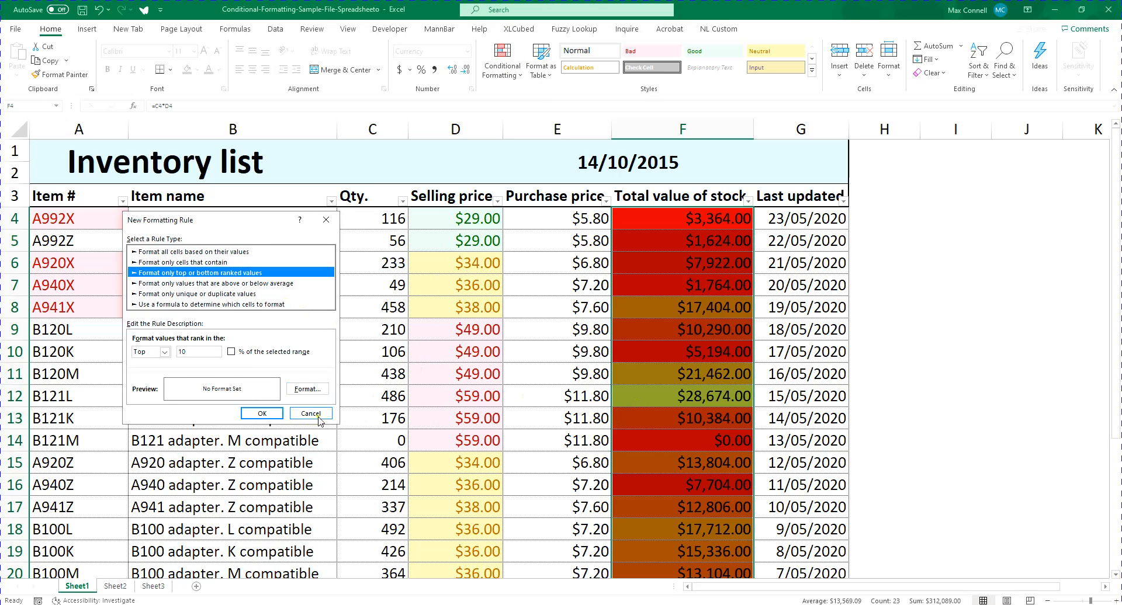
left_click(261, 413)
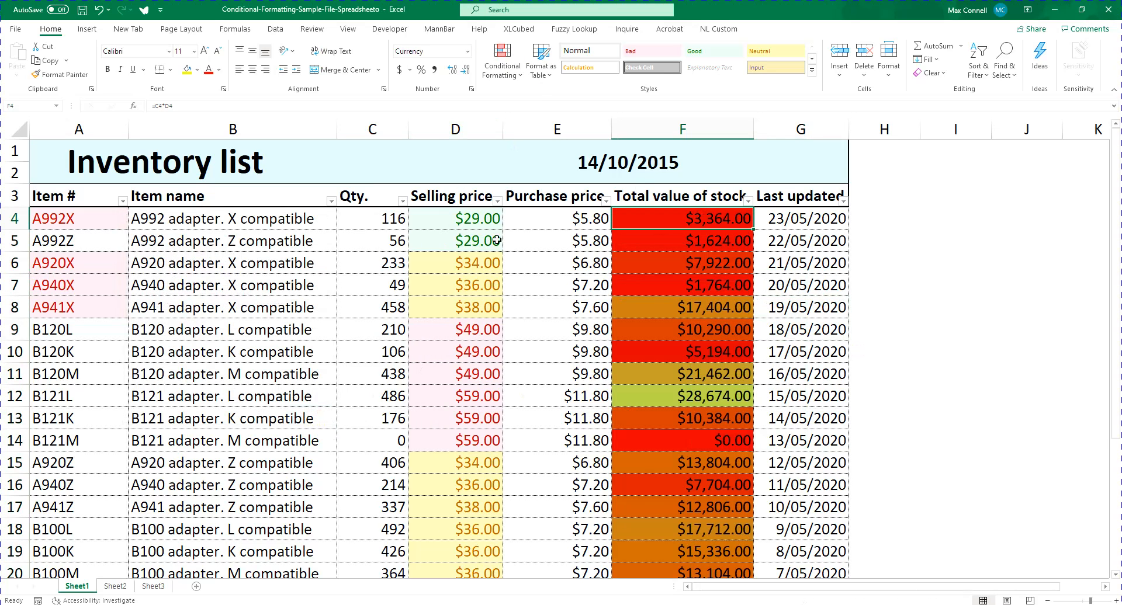
key("ctrl+z")
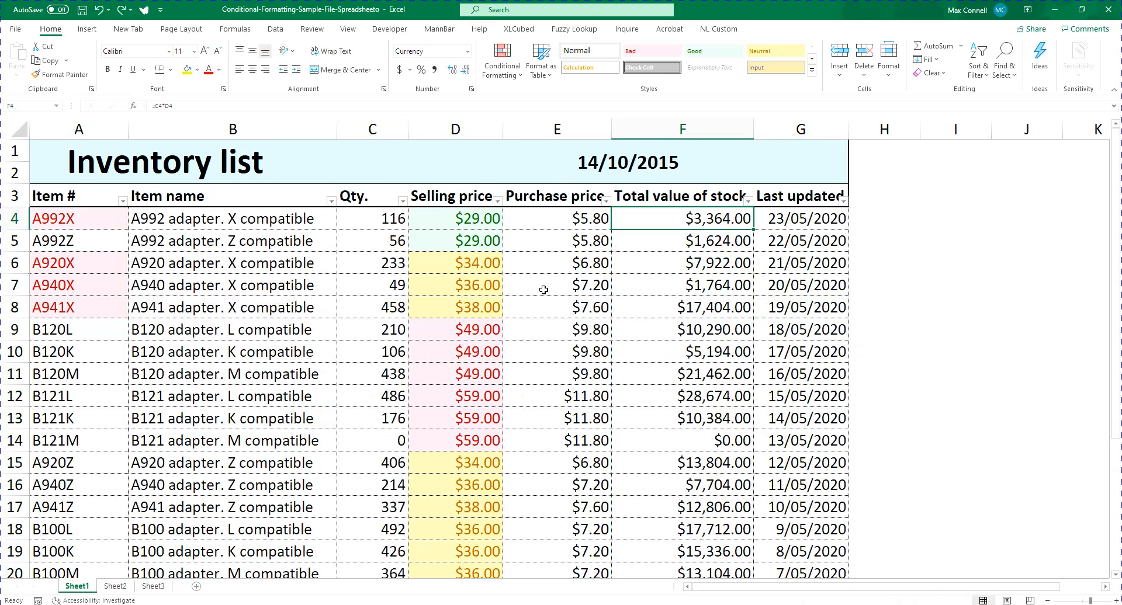
Start a new rule on F4:F26 that formats values ranking in the Top 5
key("ctrl+shift+Down")
scroll(724, 194, "up", 3)
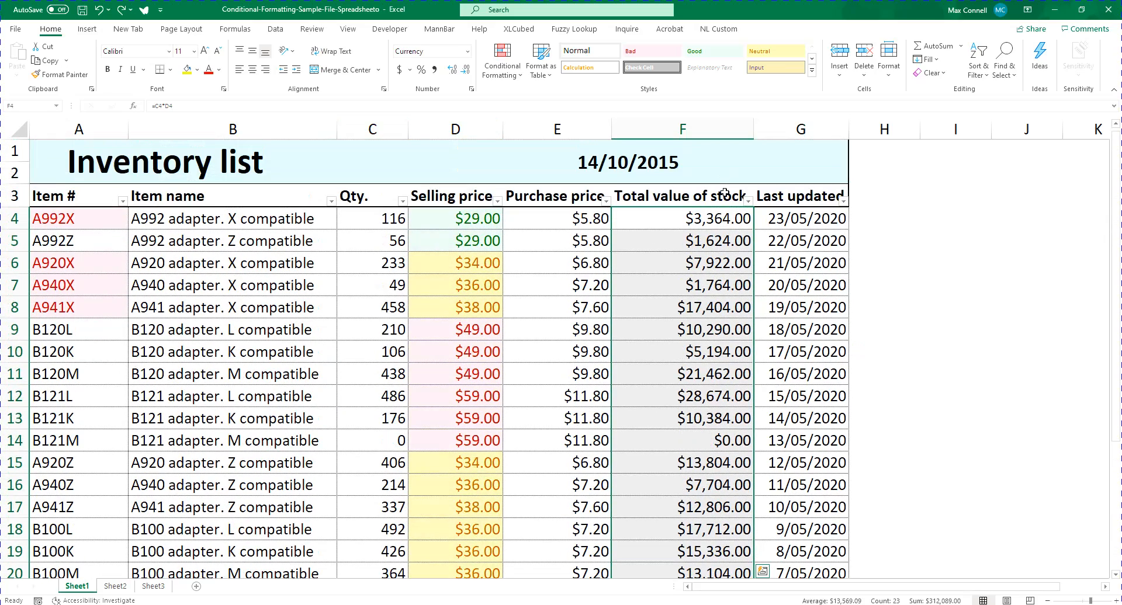
left_click(502, 59)
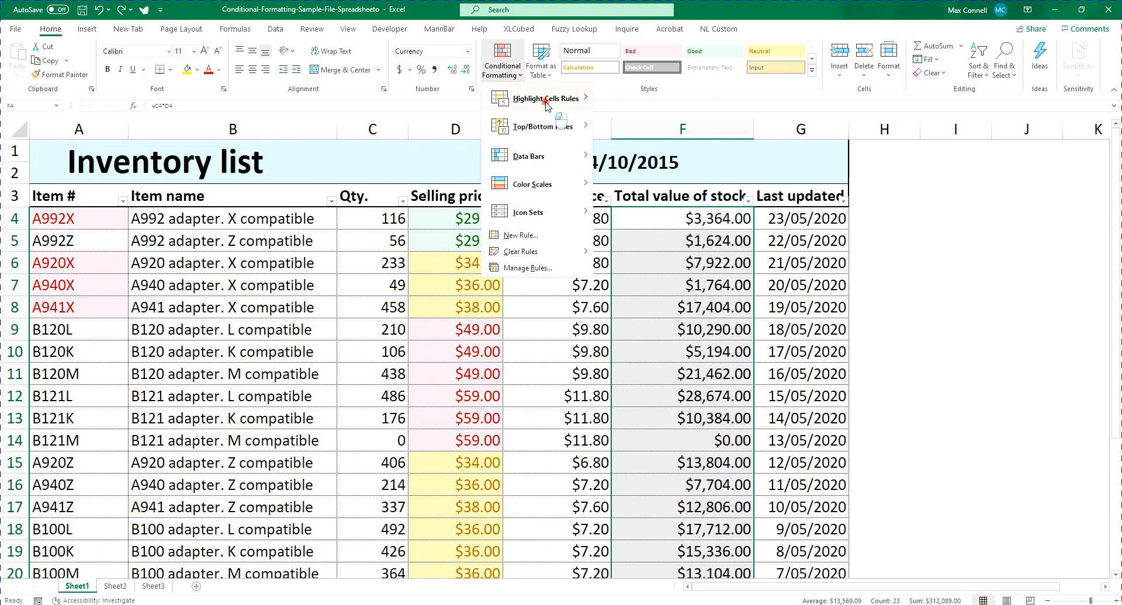
mouse_move(562, 103)
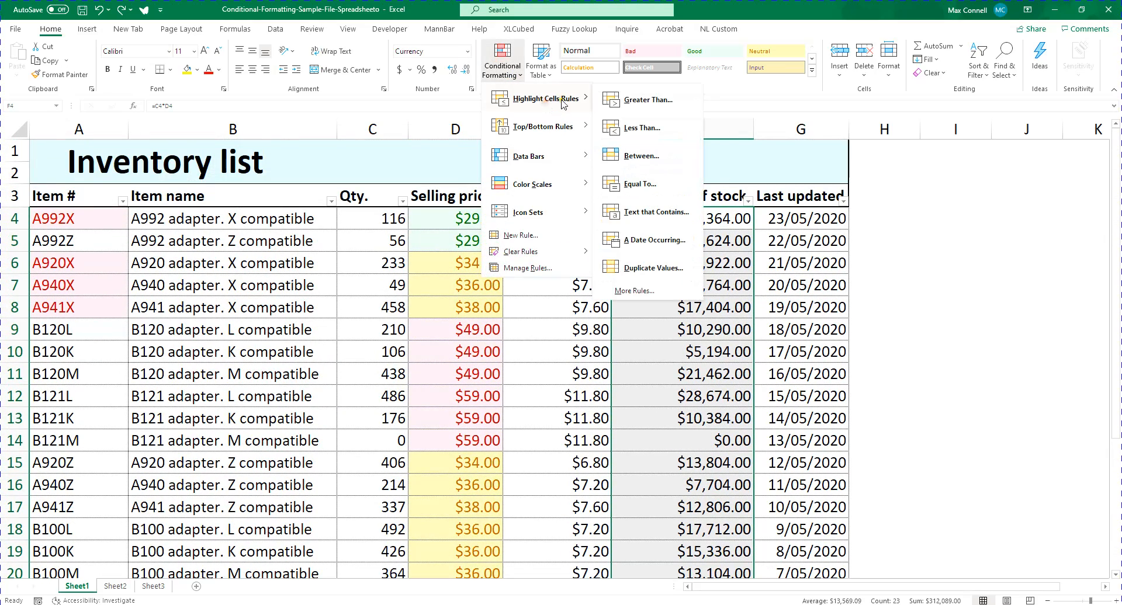
left_click(653, 290)
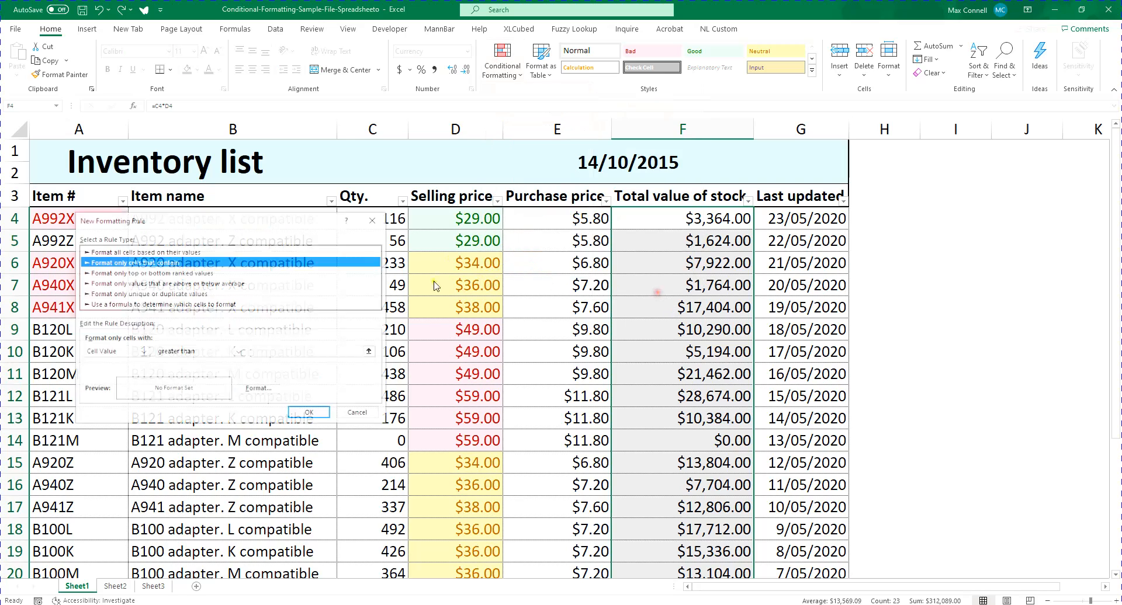
left_click(85, 274)
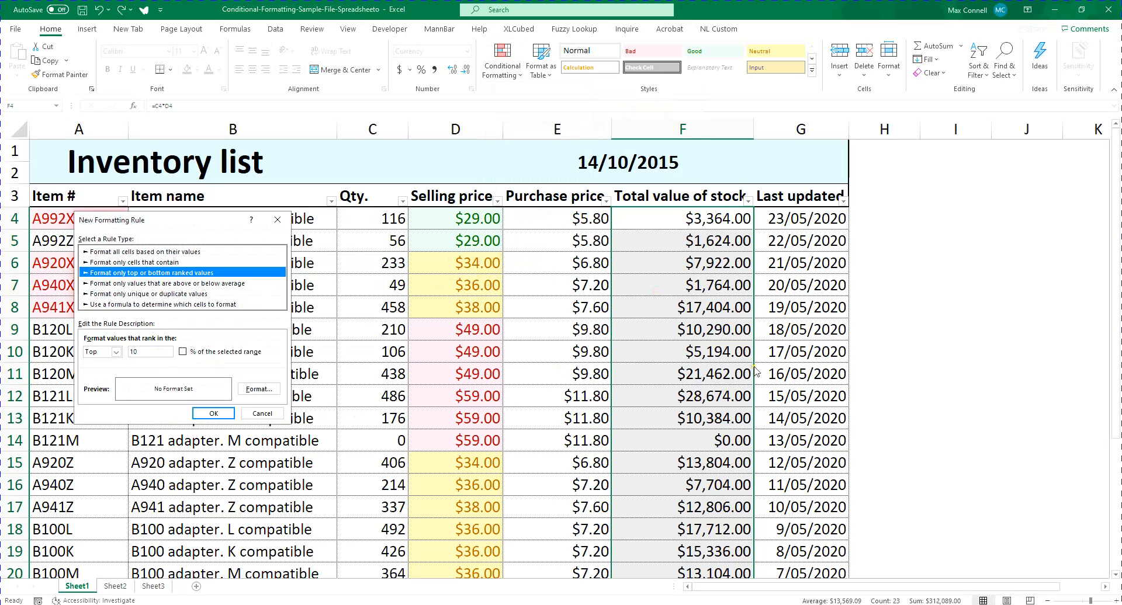
left_click_drag(156, 354, 65, 357)
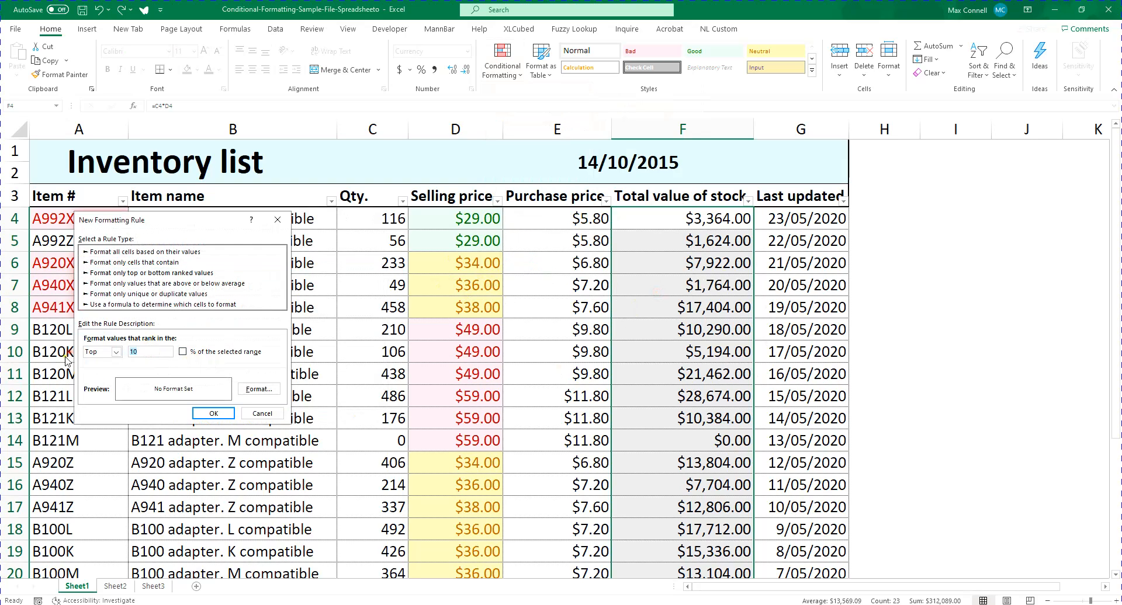
type("5")
Give the Top 5 rule a yellow fill and apply it to the stock values
left_click(257, 389)
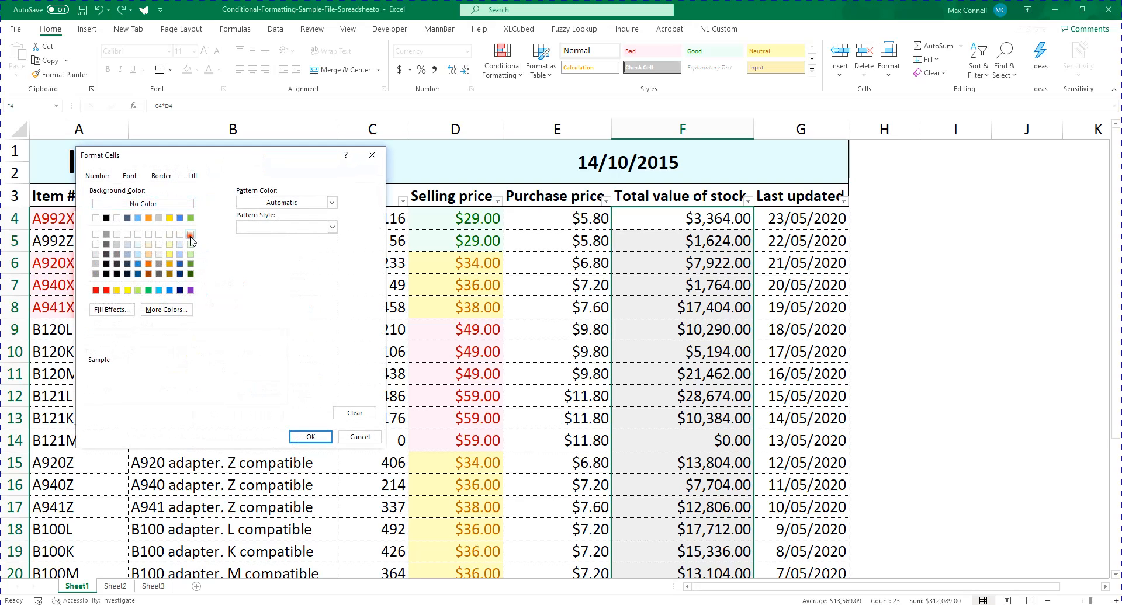
left_click(191, 235)
left_click(150, 255)
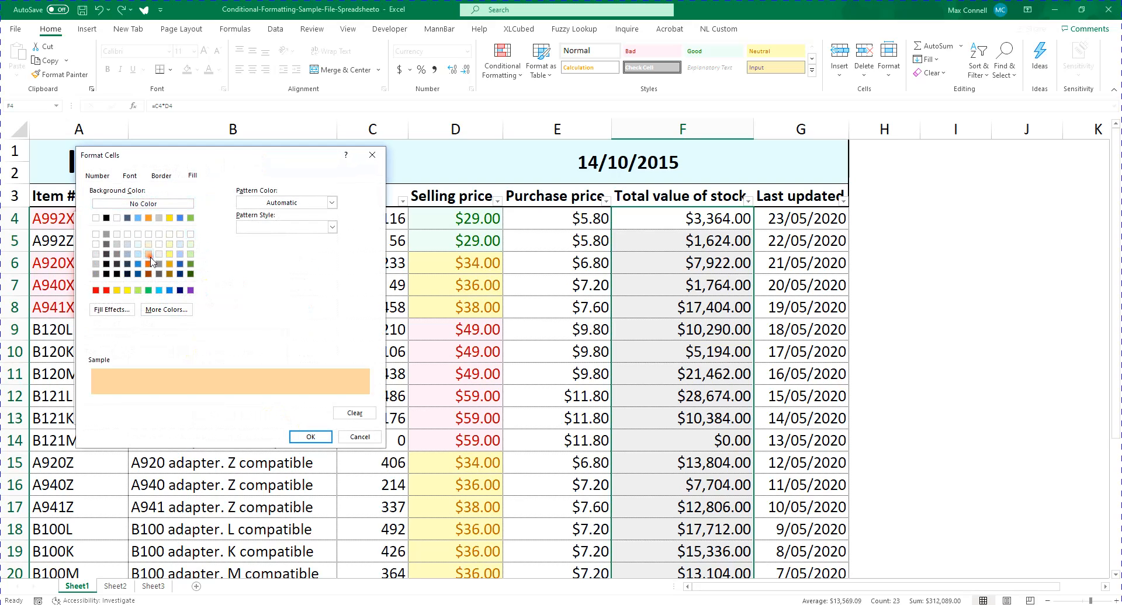
left_click(127, 290)
left_click(309, 438)
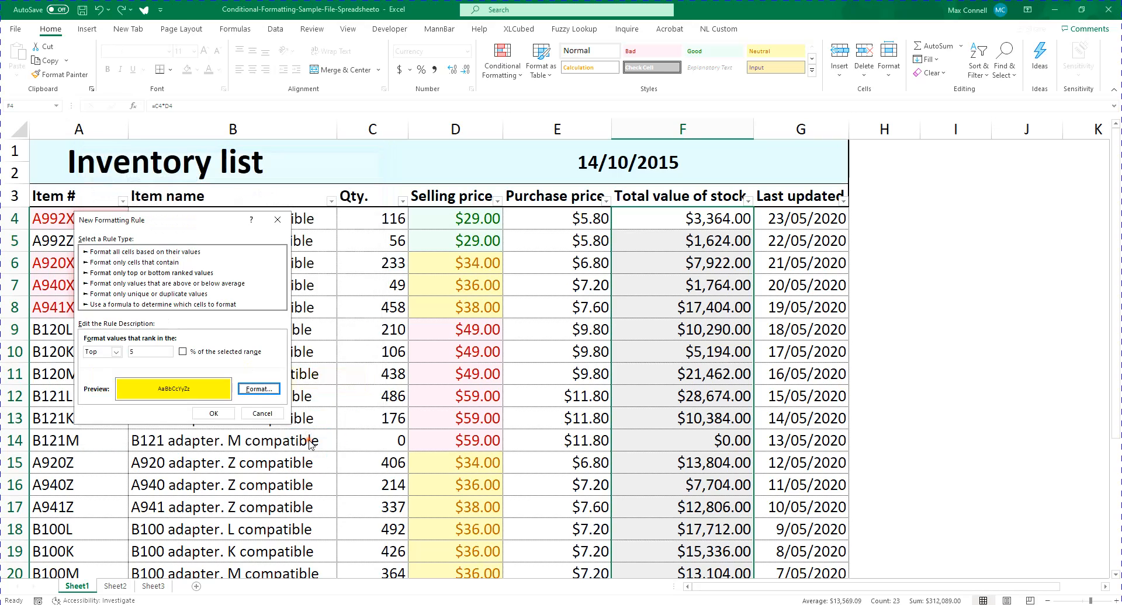
left_click(214, 413)
scroll(934, 305, "down", 5)
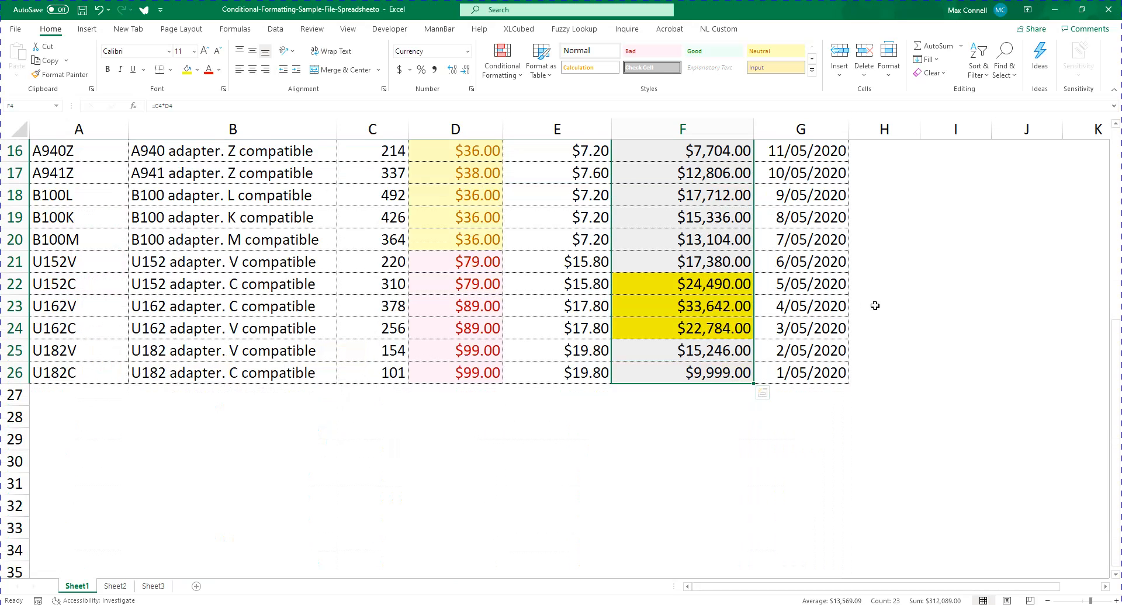
scroll(758, 282, "up", 1)
scroll(648, 321, "up", 4)
scroll(664, 339, "down", 2)
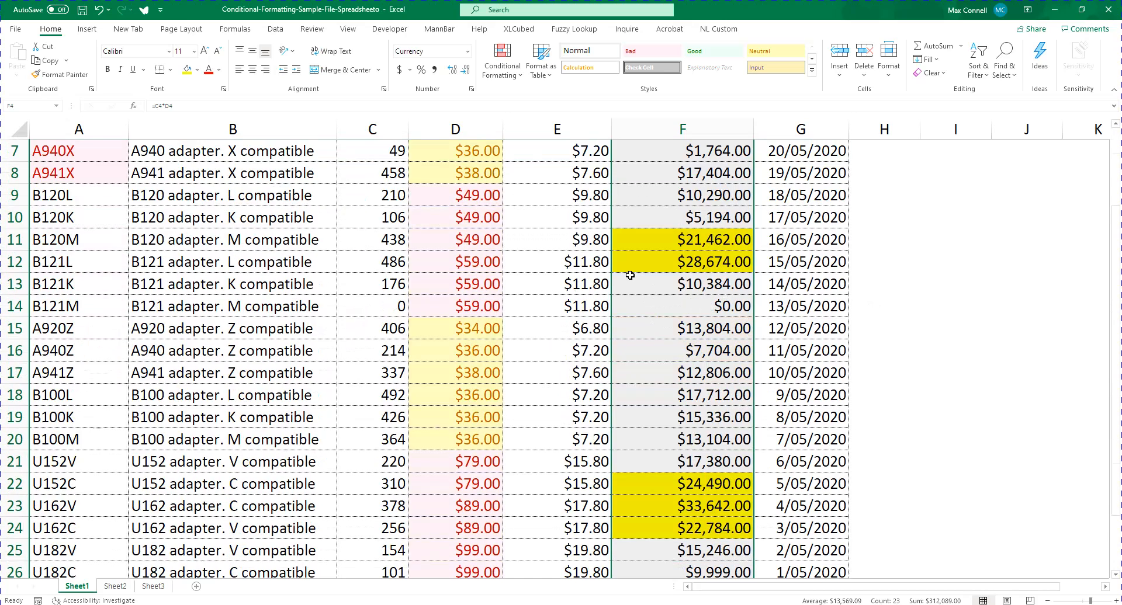
Start another rule on F4:F26 that formats values ranking in the Bottom 5% of the selected range
left_click(501, 73)
mouse_move(565, 107)
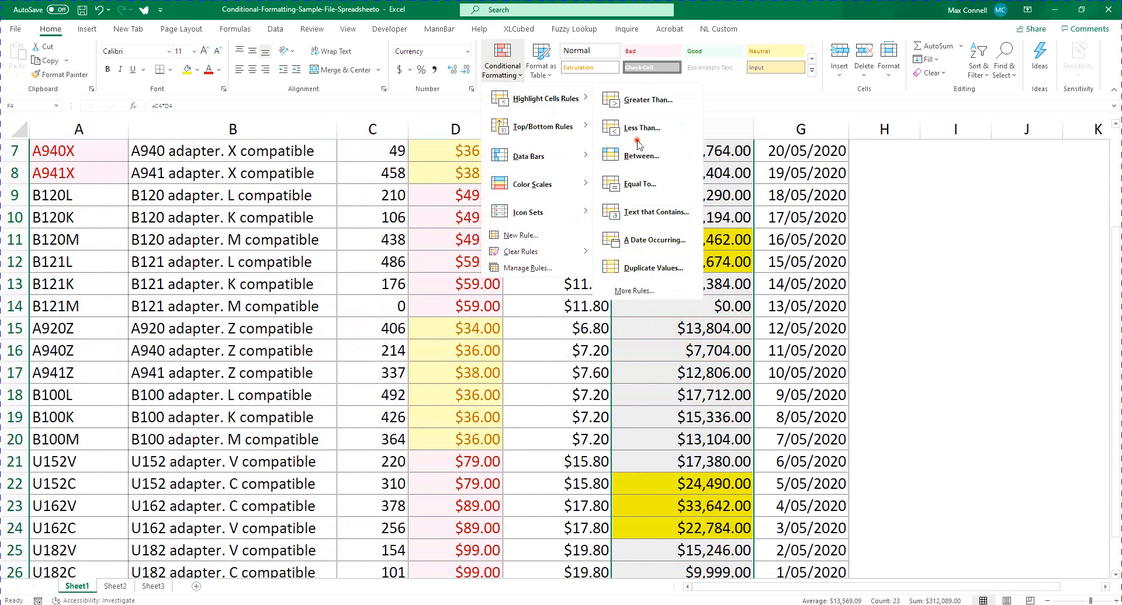
left_click(669, 298)
left_click(88, 273)
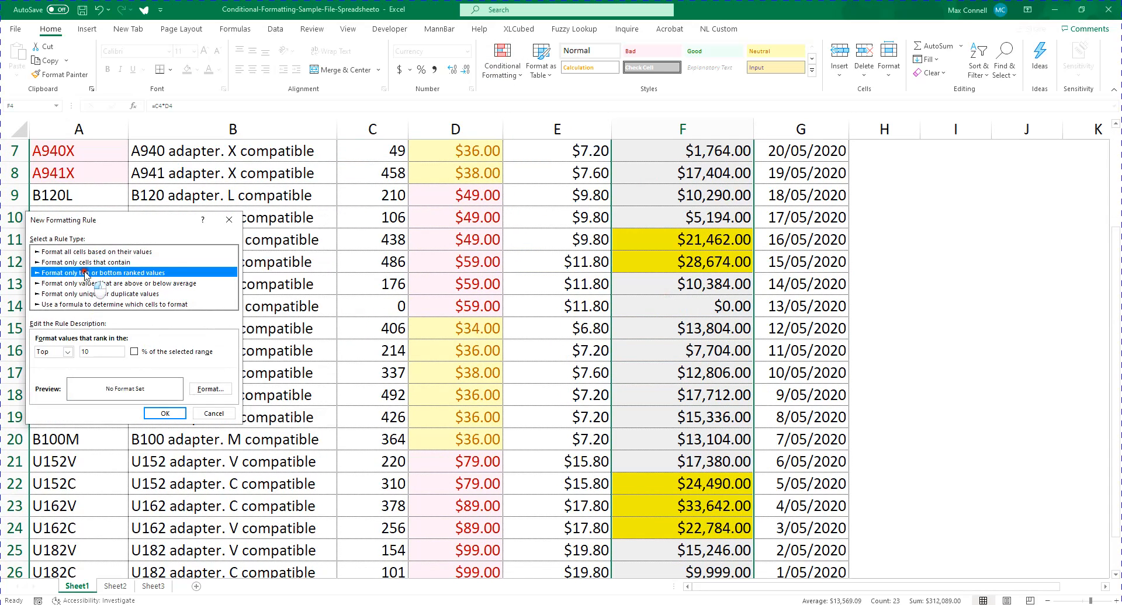
left_click(68, 352)
left_click(51, 371)
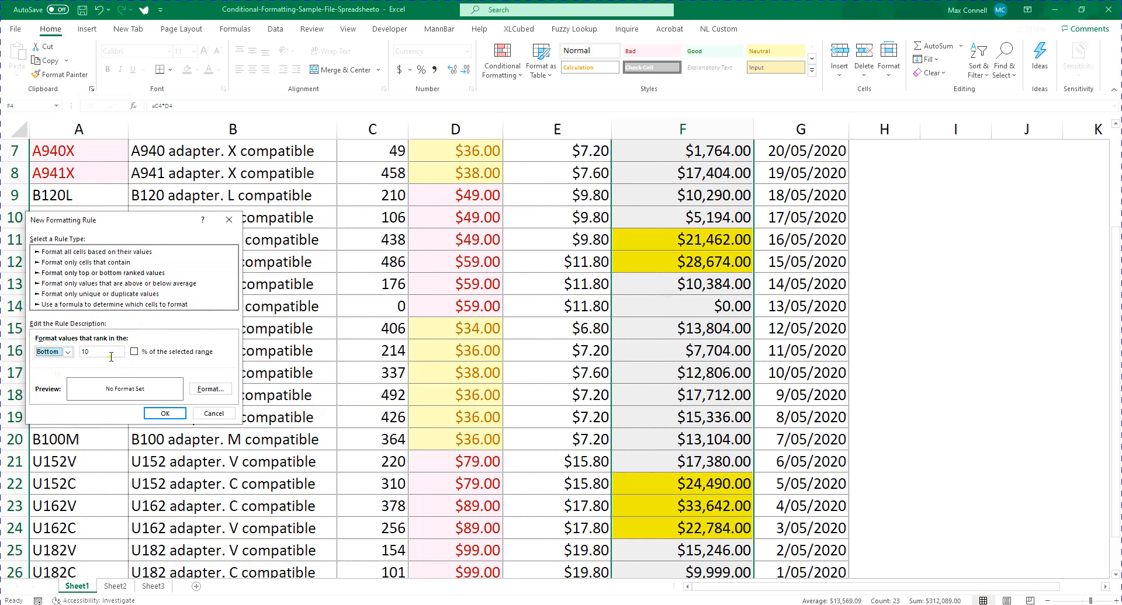
double_click(111, 352)
type("5")
left_click(209, 352)
Give the Bottom 5% rule a red fill and apply it to the stock values
left_click(209, 387)
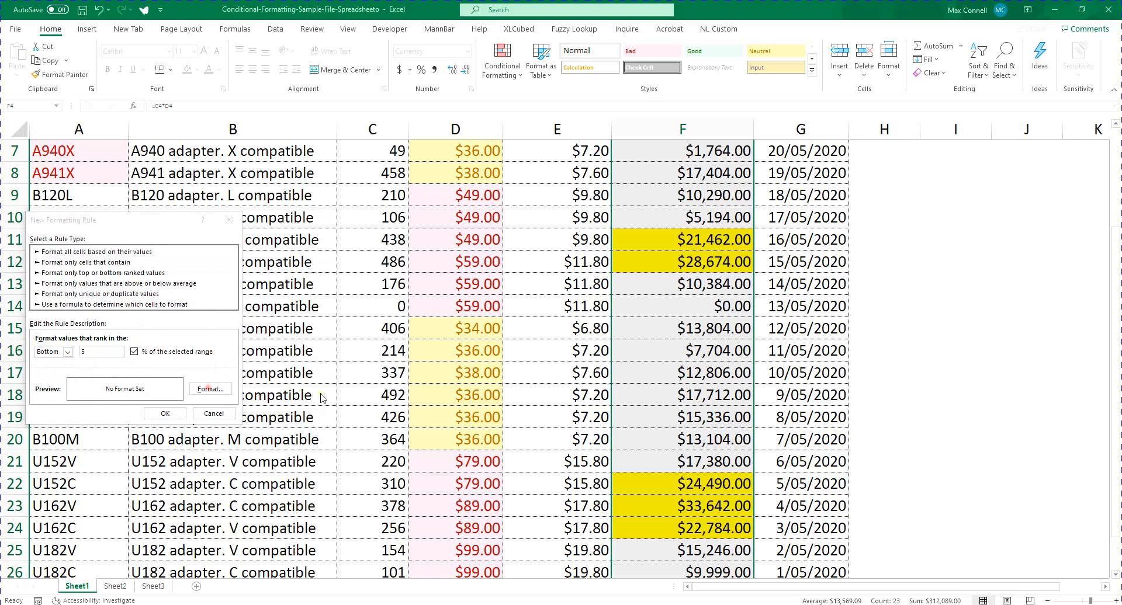
left_click(100, 264)
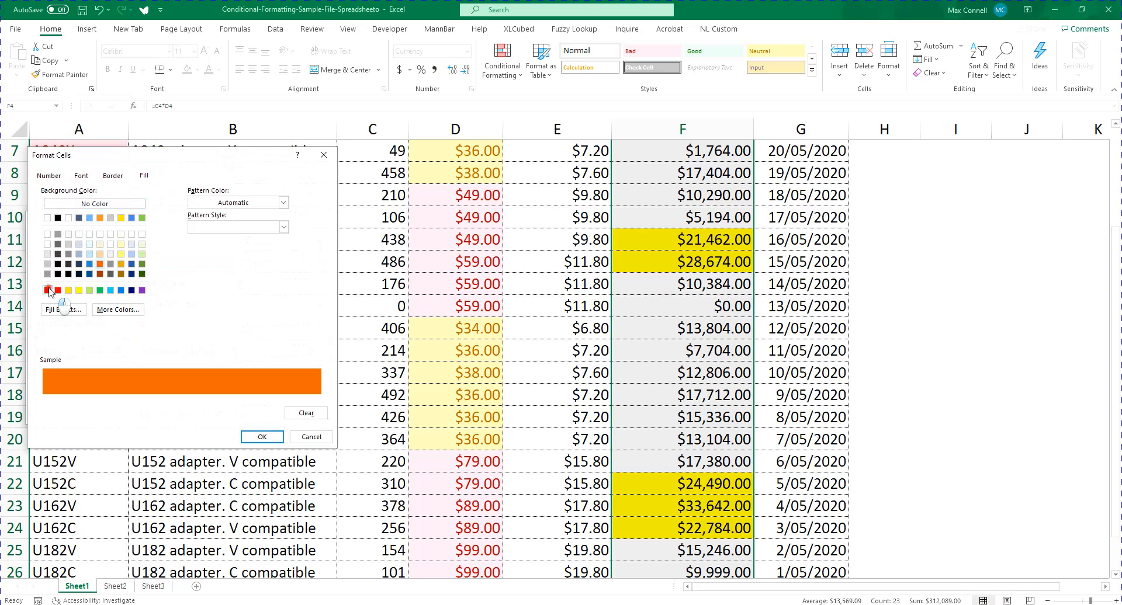
left_click(58, 290)
left_click(261, 437)
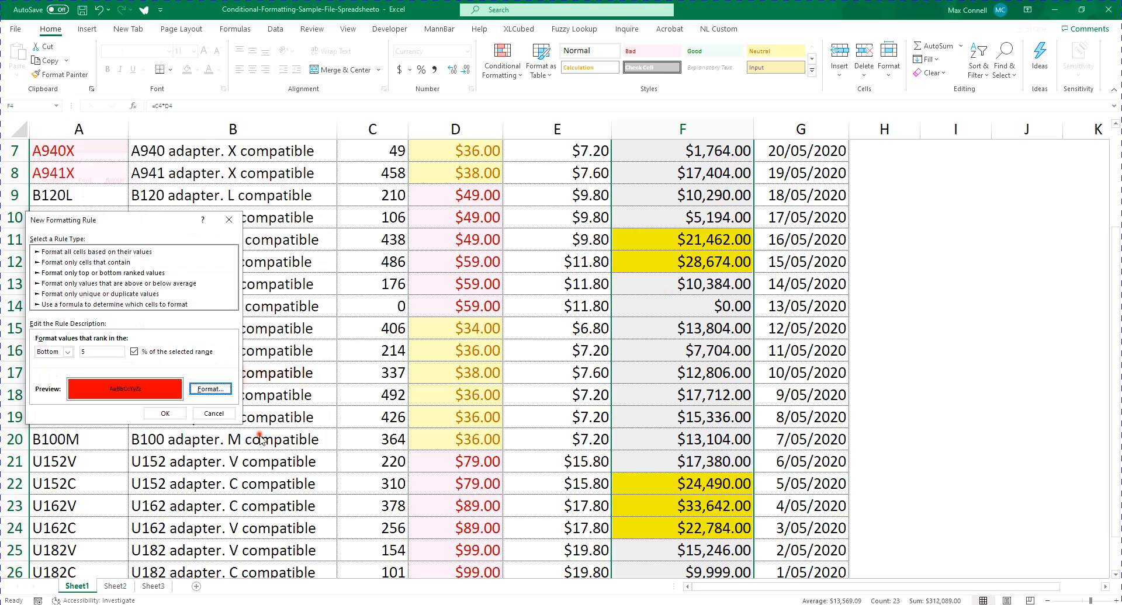
left_click(164, 413)
scroll(753, 334, "up", 2)
scroll(753, 334, "down", 4)
scroll(695, 357, "up", 1)
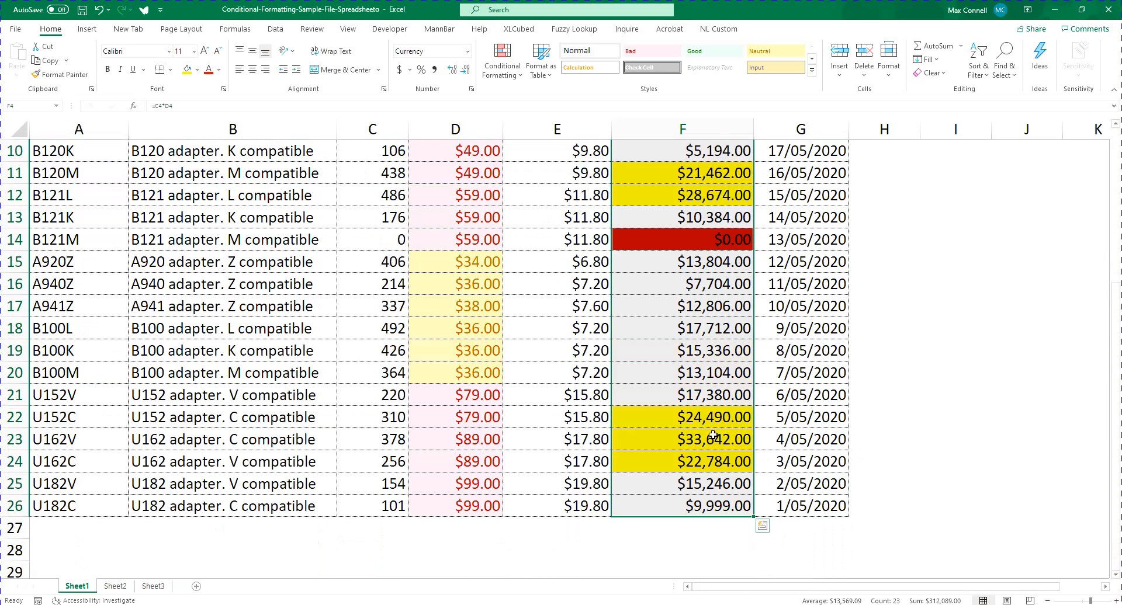
scroll(686, 405, "up", 3)
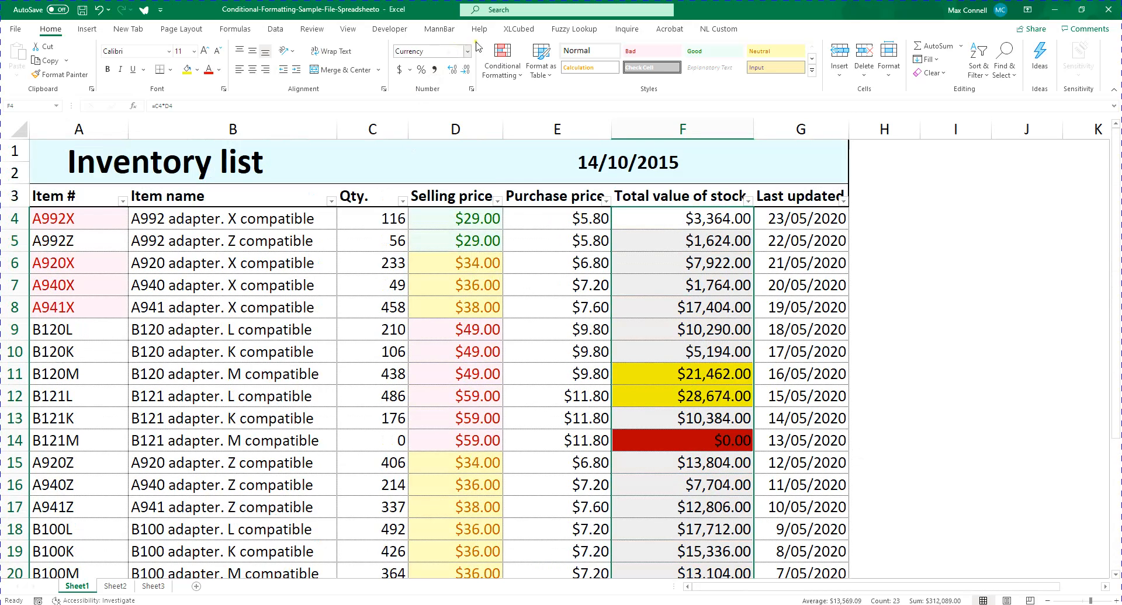
left_click(503, 61)
mouse_move(569, 101)
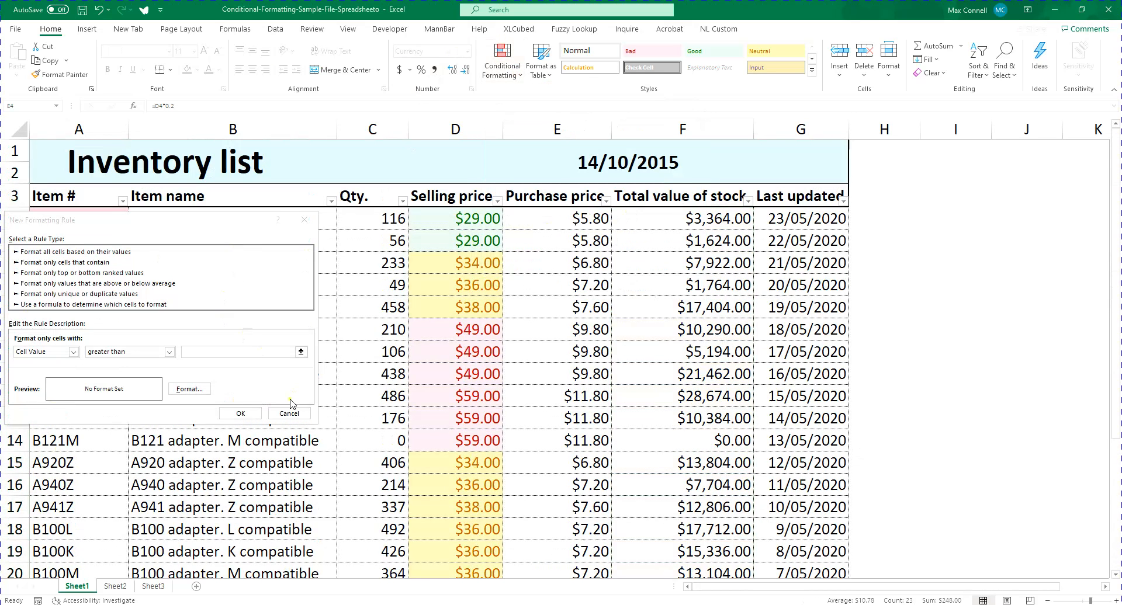
left_click(289, 413)
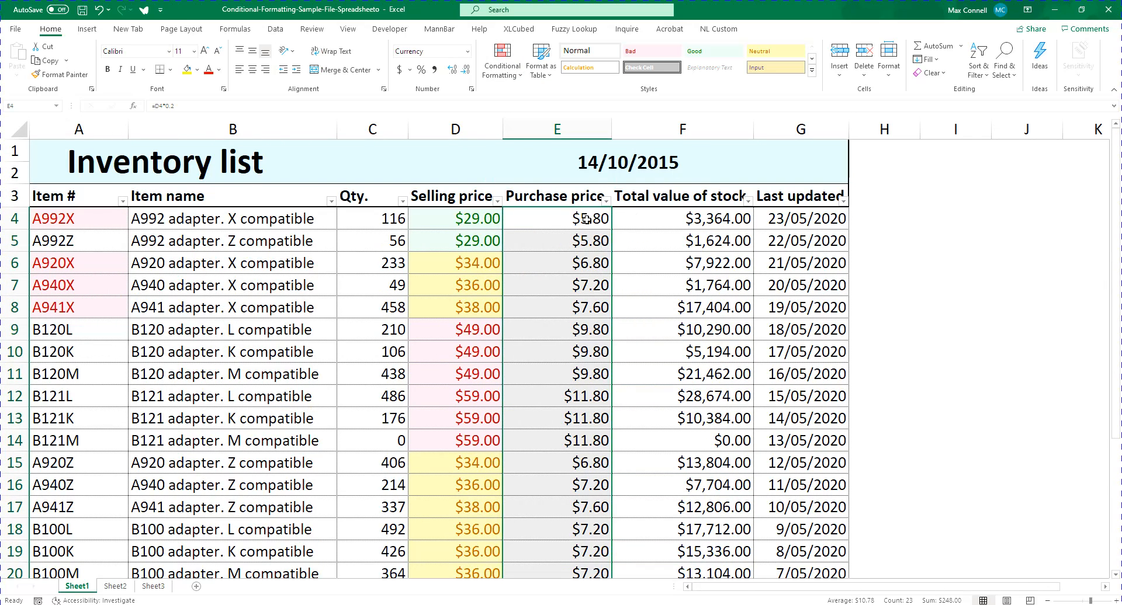
Start a new rule on the purchase prices in E4:E26 that formats values ranking in the Bottom 5
left_click(503, 61)
left_click(540, 97)
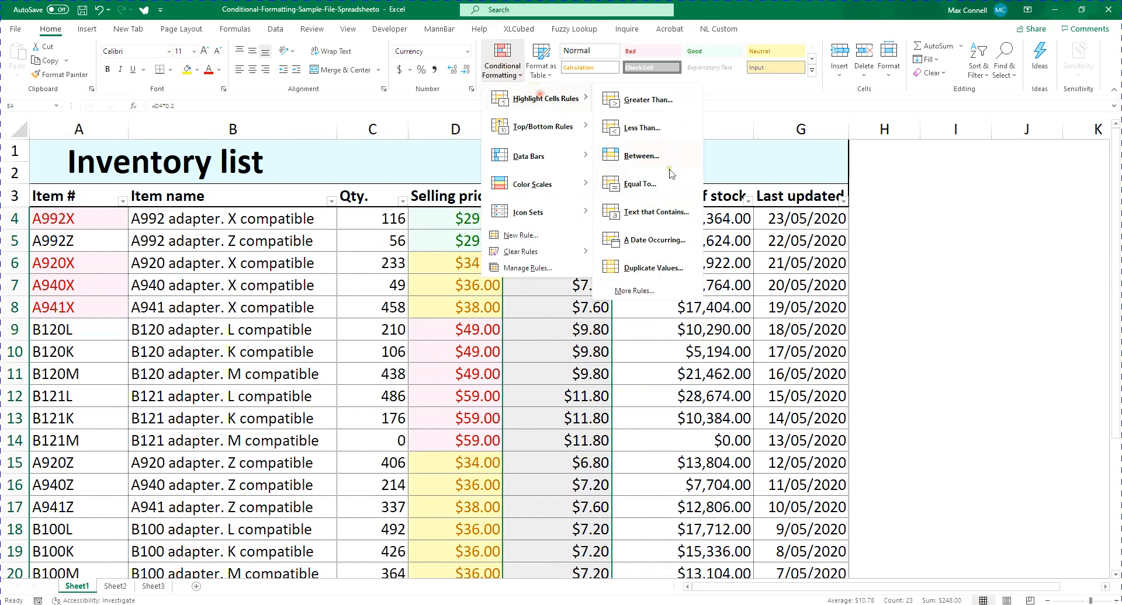
left_click(654, 291)
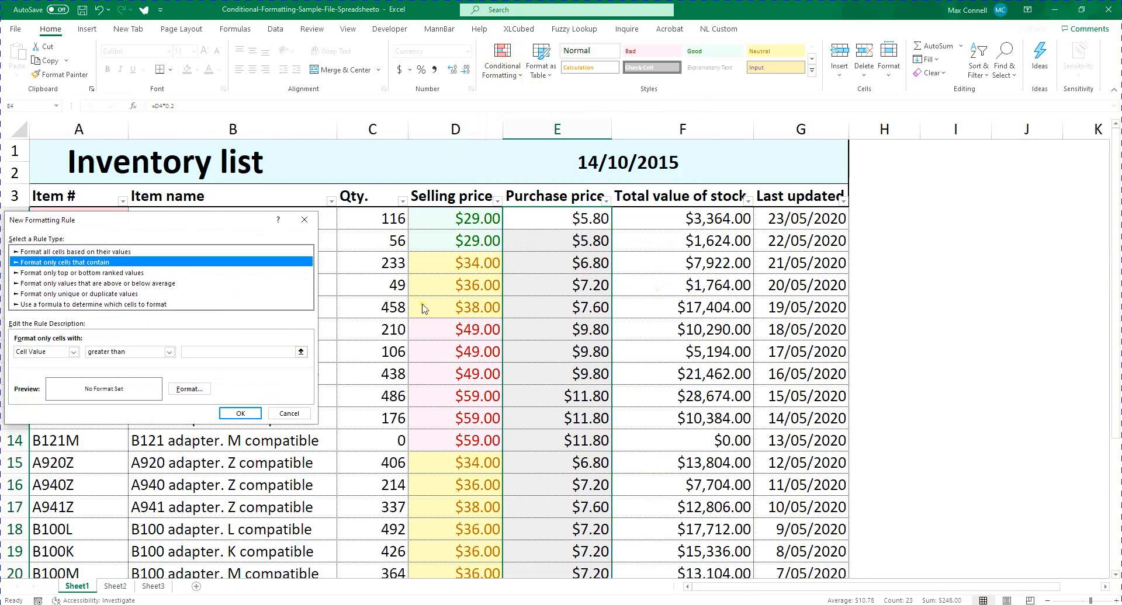
left_click(24, 274)
left_click(46, 351)
left_click(44, 372)
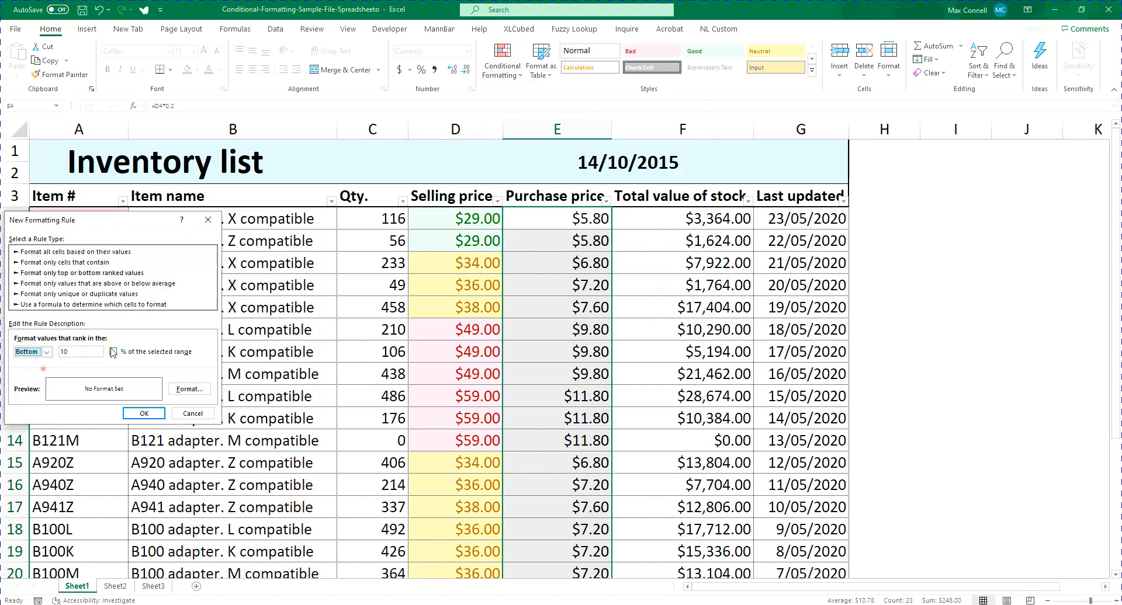
double_click(86, 353)
type("5")
Give the Bottom 5 rule a red fill and apply it to the purchase prices
left_click(189, 390)
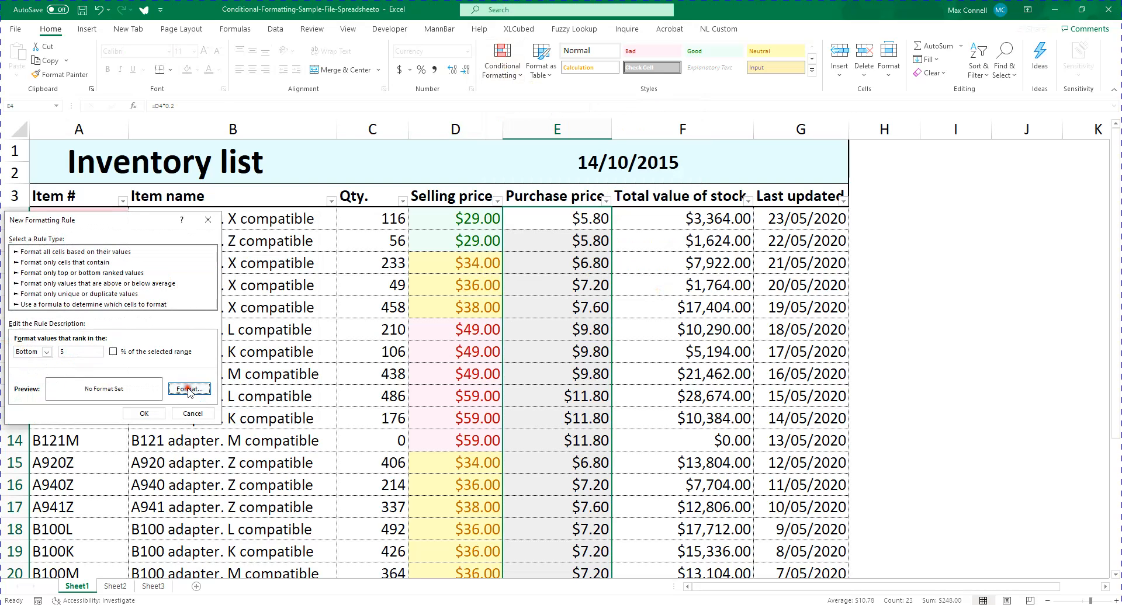
left_click(36, 290)
left_click(240, 437)
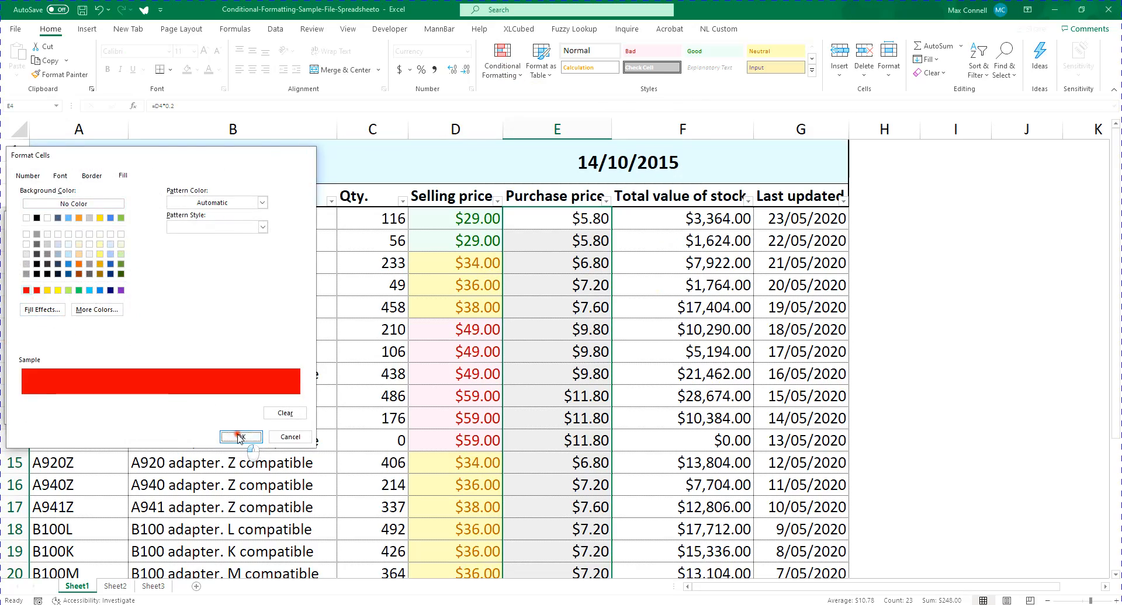
left_click(145, 414)
scroll(420, 363, "down", 5)
scroll(421, 364, "up", 4)
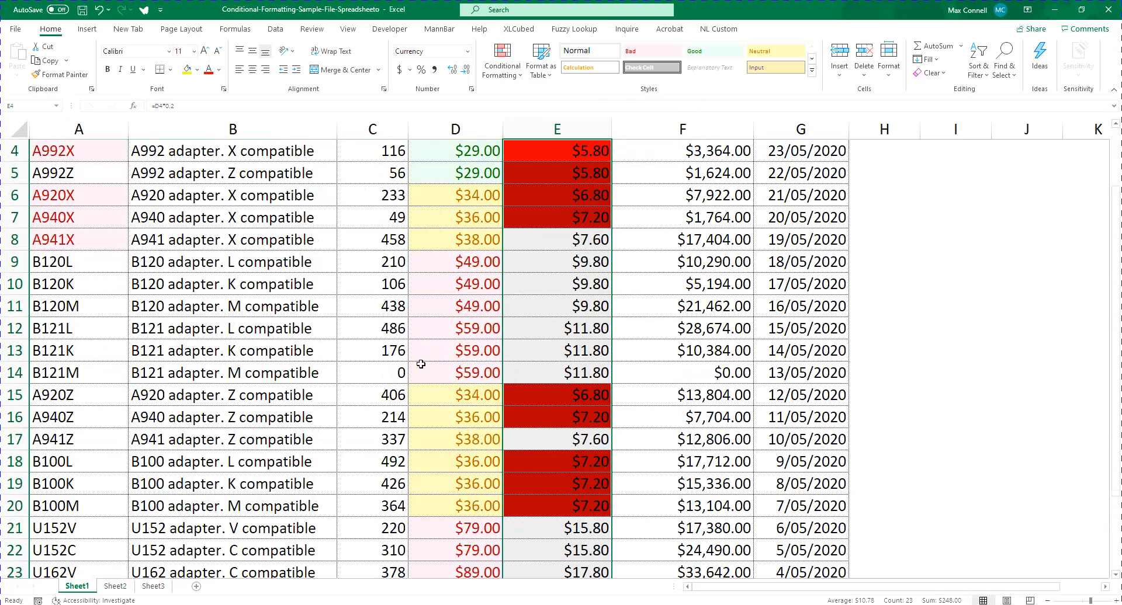
Check the highlighted purchase prices and undo the Bottom 5 rule
scroll(389, 361, "up", 1)
left_click(564, 248)
left_click(586, 223)
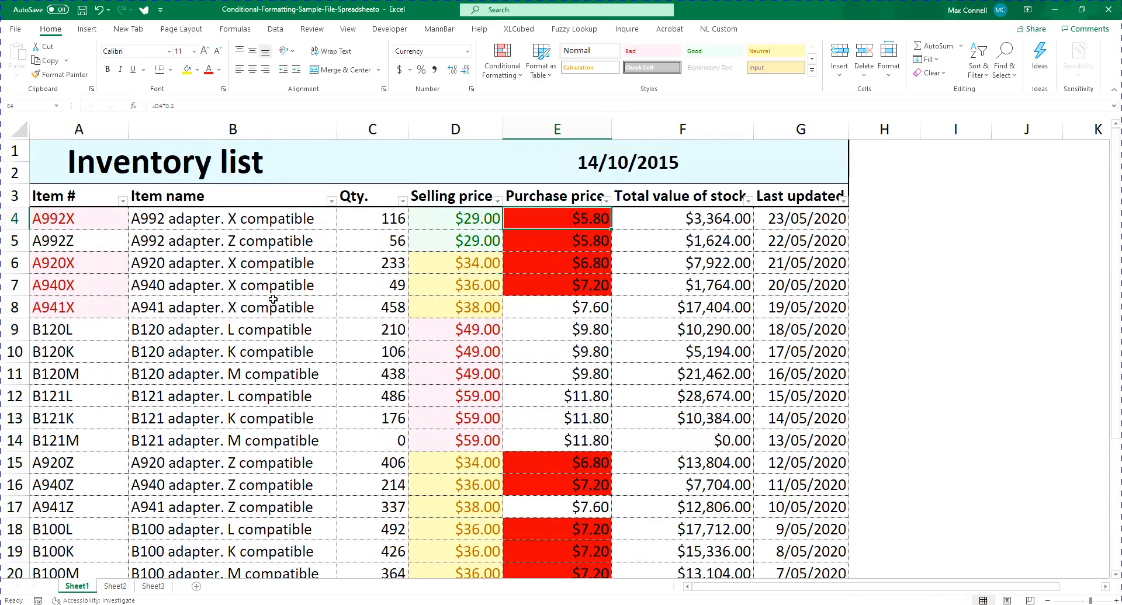
scroll(275, 299, "down", 1)
scroll(555, 175, "up", 1)
key("ctrl+z")
left_click(655, 298)
left_click(502, 65)
left_click(523, 270)
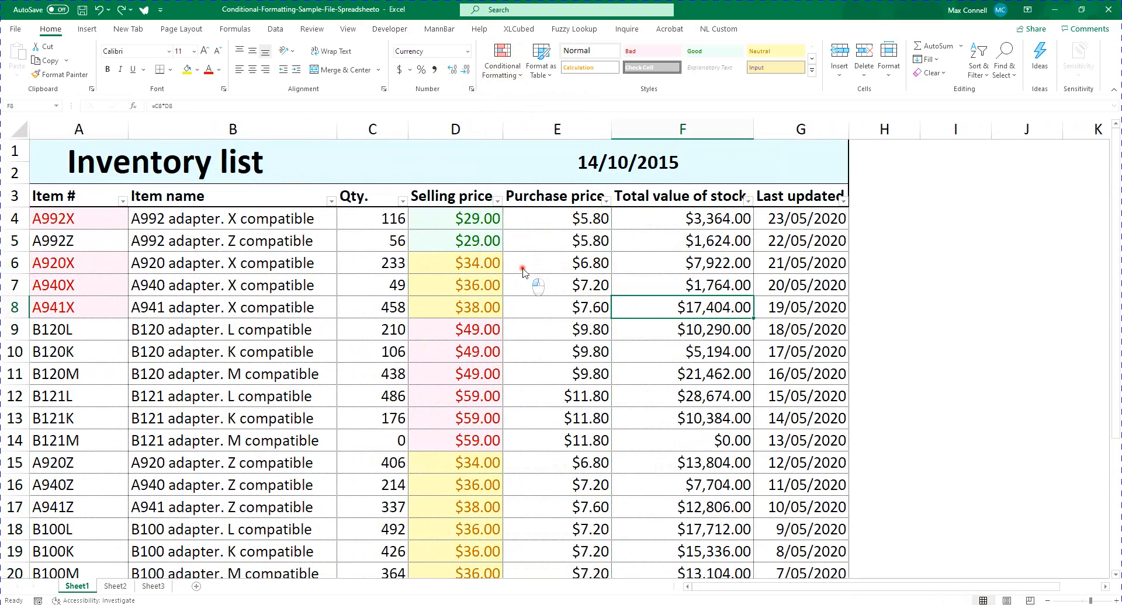
left_click(358, 239)
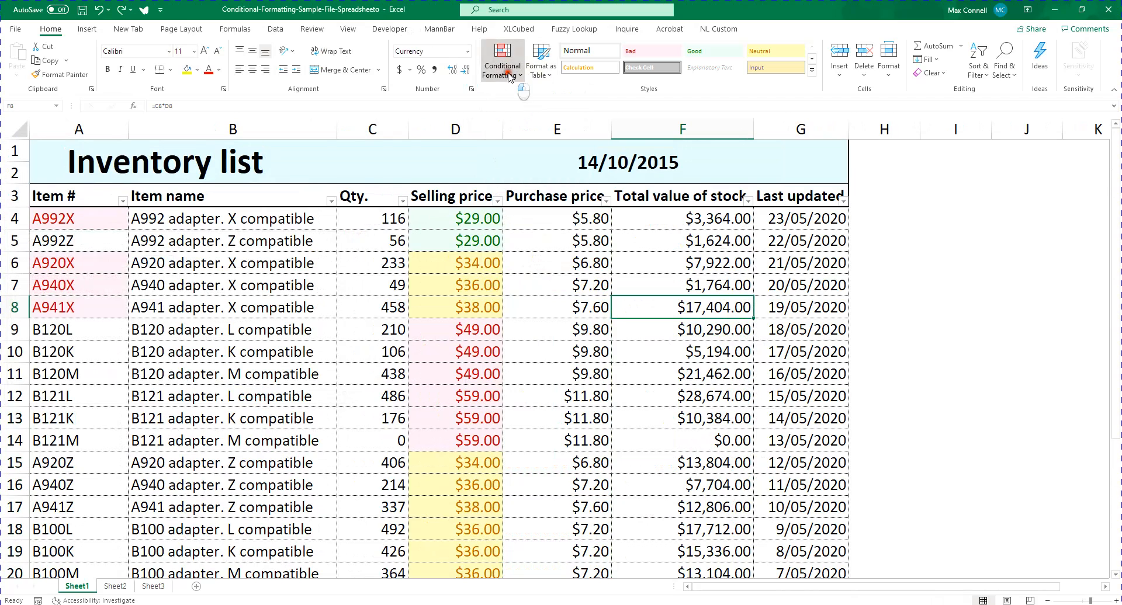
Examine the comparison options of the rule type for values above or below average, and discard the rule
left_click(502, 64)
mouse_move(543, 98)
left_click(659, 295)
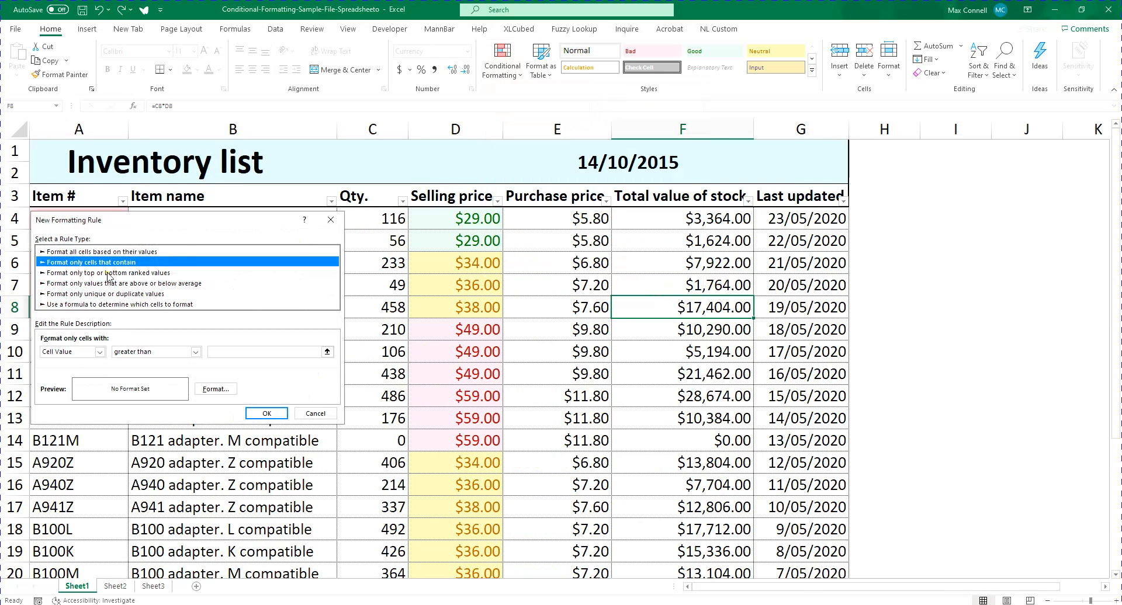
left_click(42, 284)
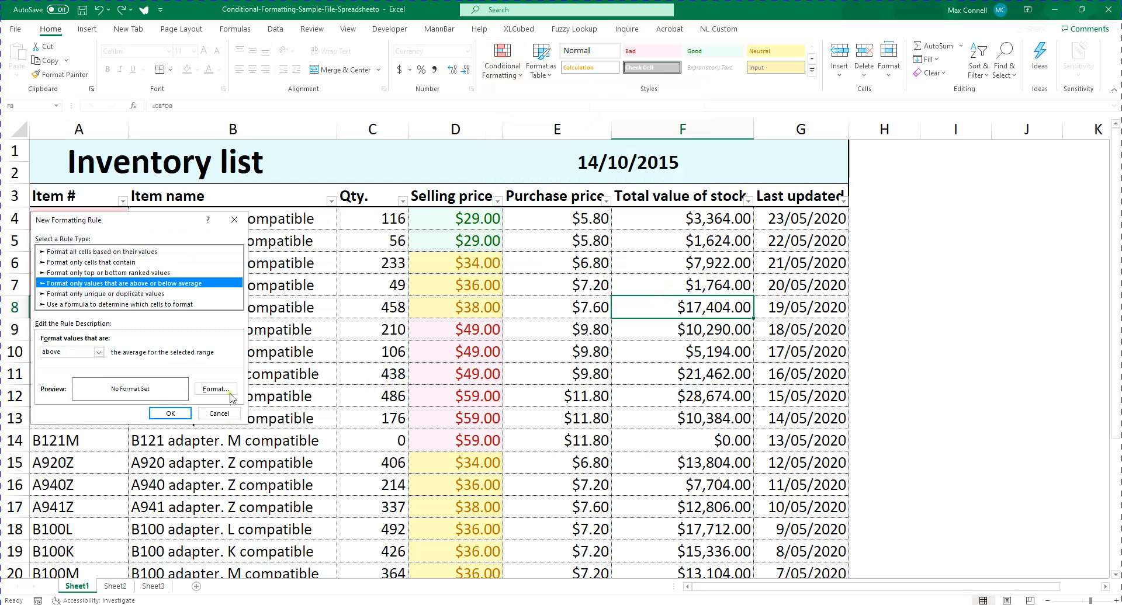
left_click(87, 352)
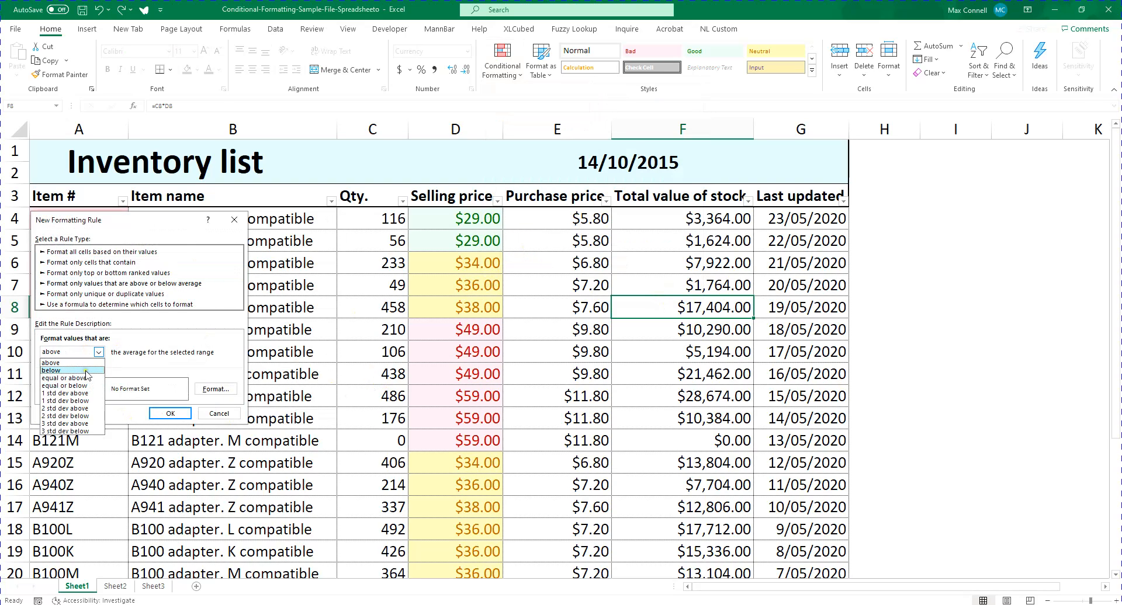
left_click(214, 415)
left_click(218, 413)
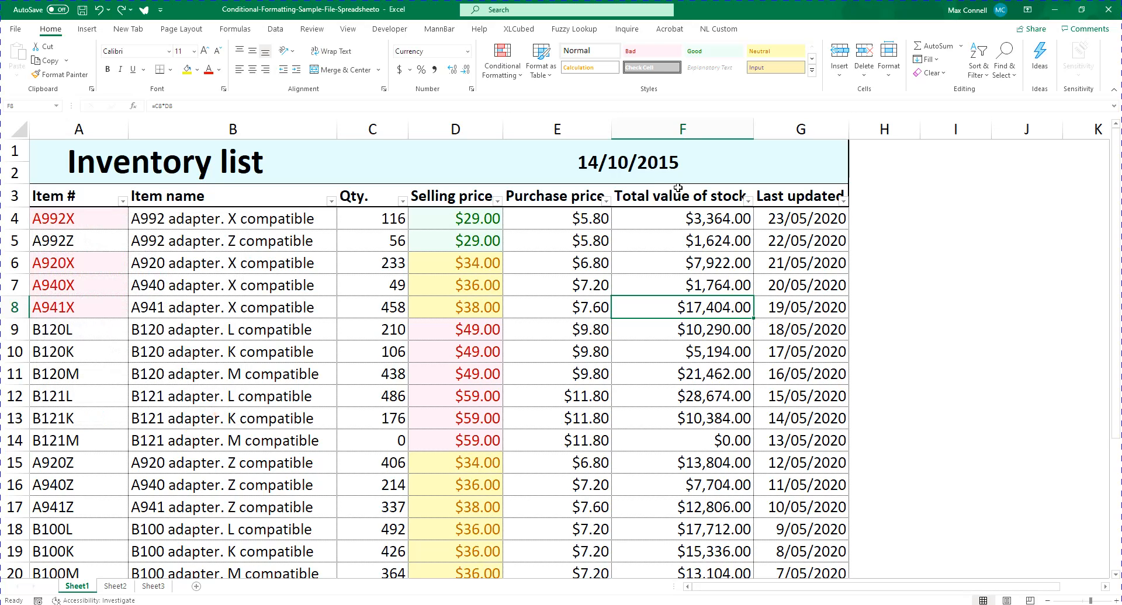
Start a new rule on the purchase prices in E4:E26 that formats values above the average for the selected range
left_click(558, 217)
key("ctrl+shift+Down")
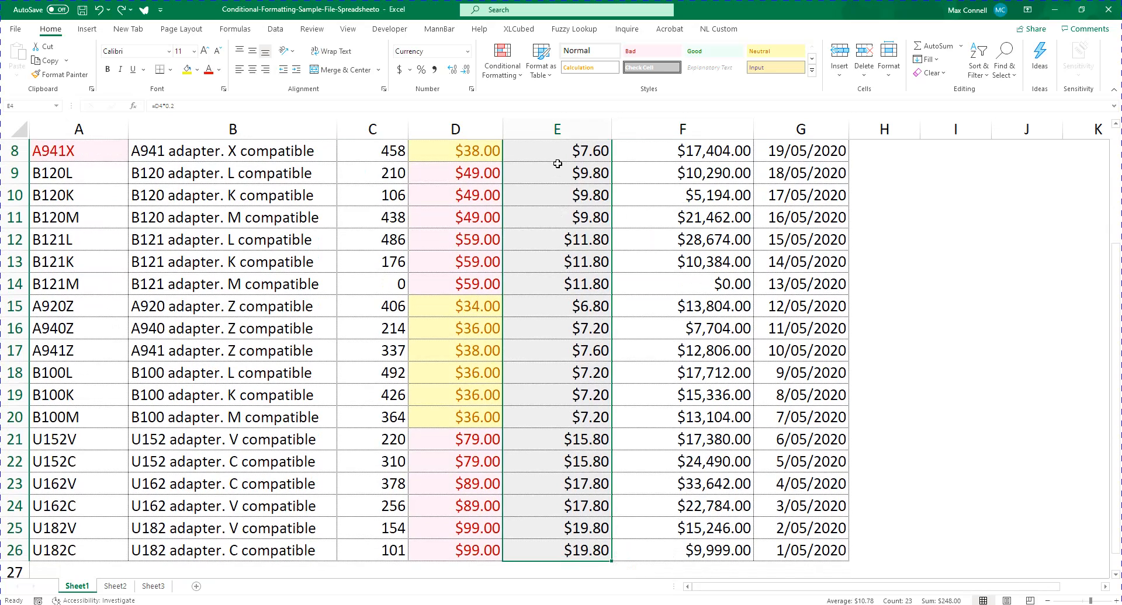
scroll(556, 163, "up", 3)
left_click(502, 61)
mouse_move(507, 101)
left_click(643, 294)
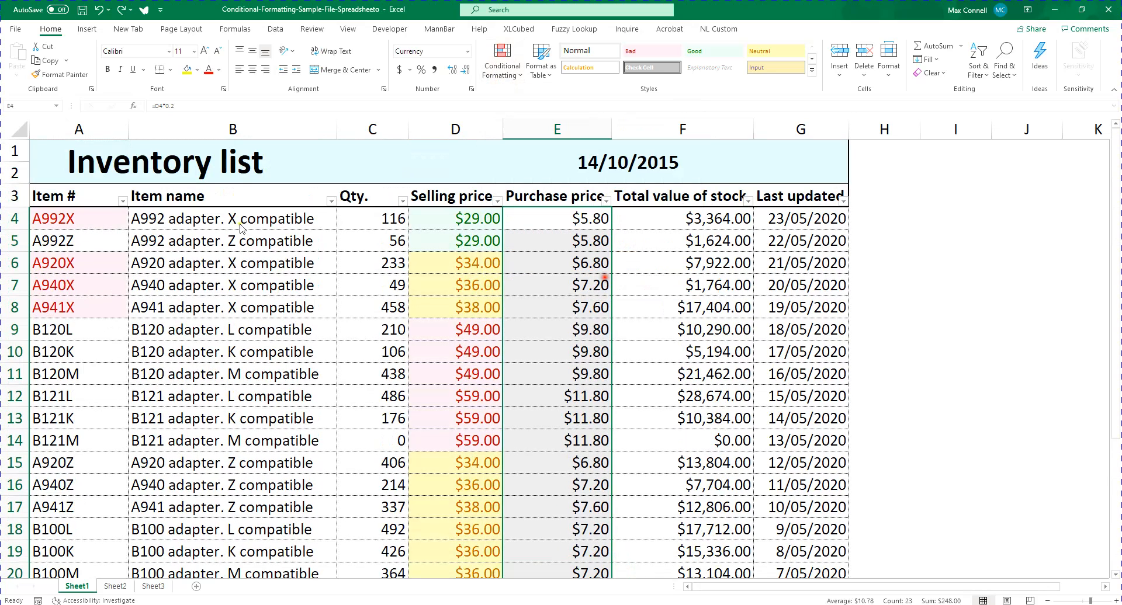
left_click(58, 283)
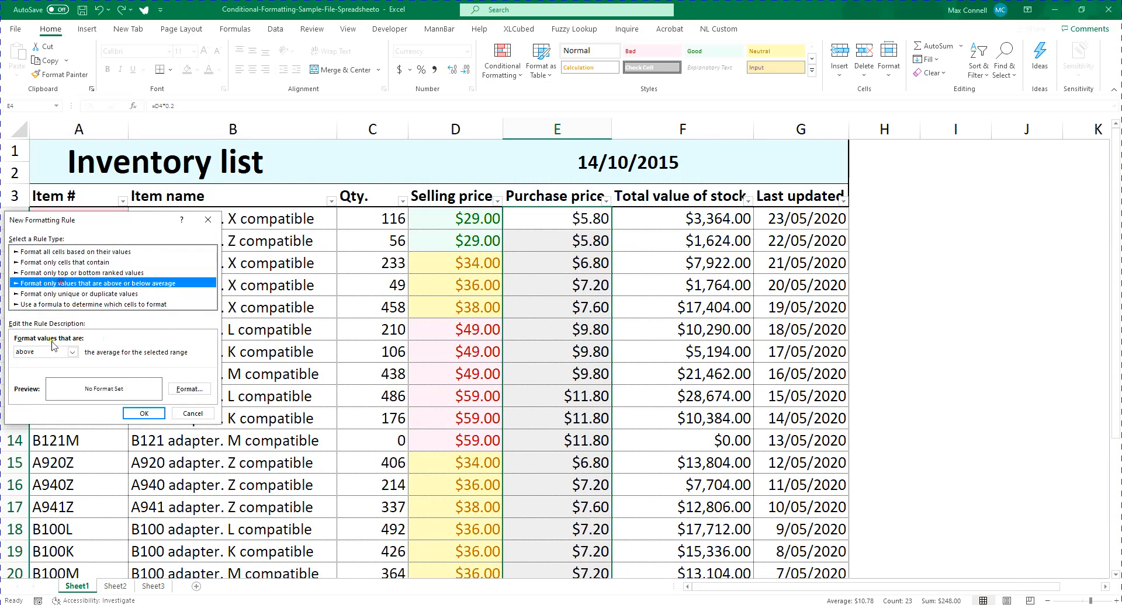
left_click(58, 352)
left_click(58, 361)
Give the above-average rule a red fill, apply it, and check the purchase price column
left_click(175, 387)
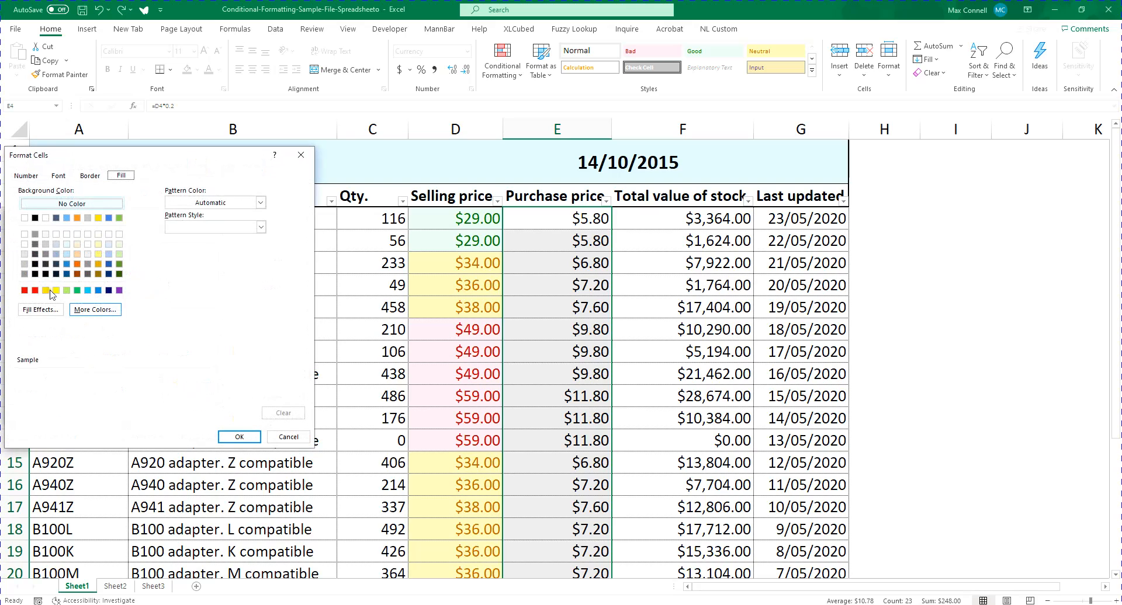
left_click(25, 290)
left_click(240, 437)
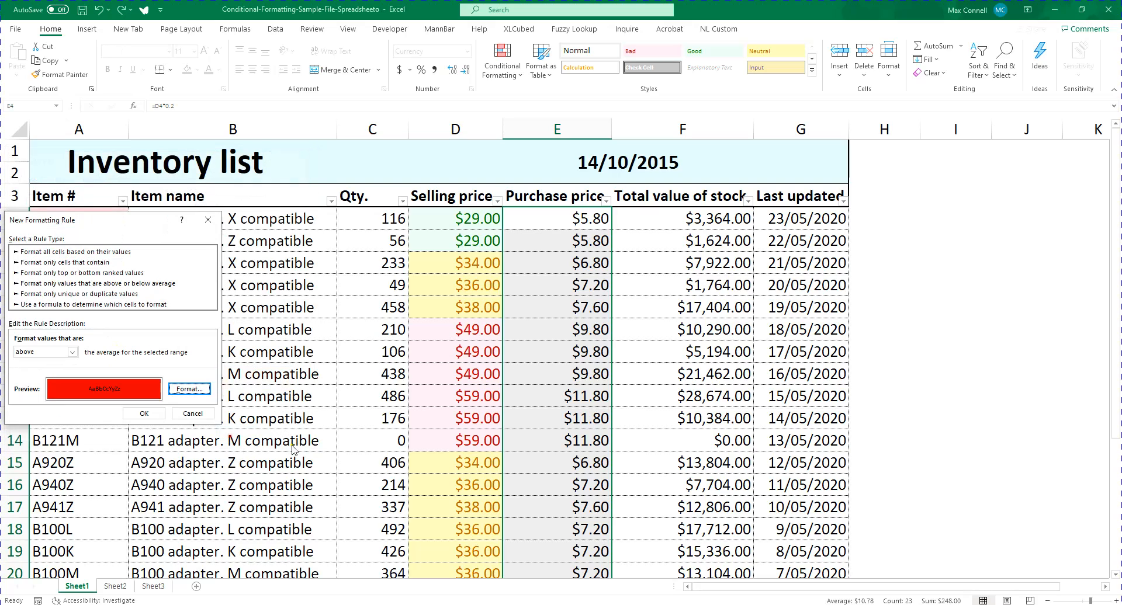
left_click(145, 415)
scroll(447, 319, "down", 4)
scroll(526, 385, "up", 4)
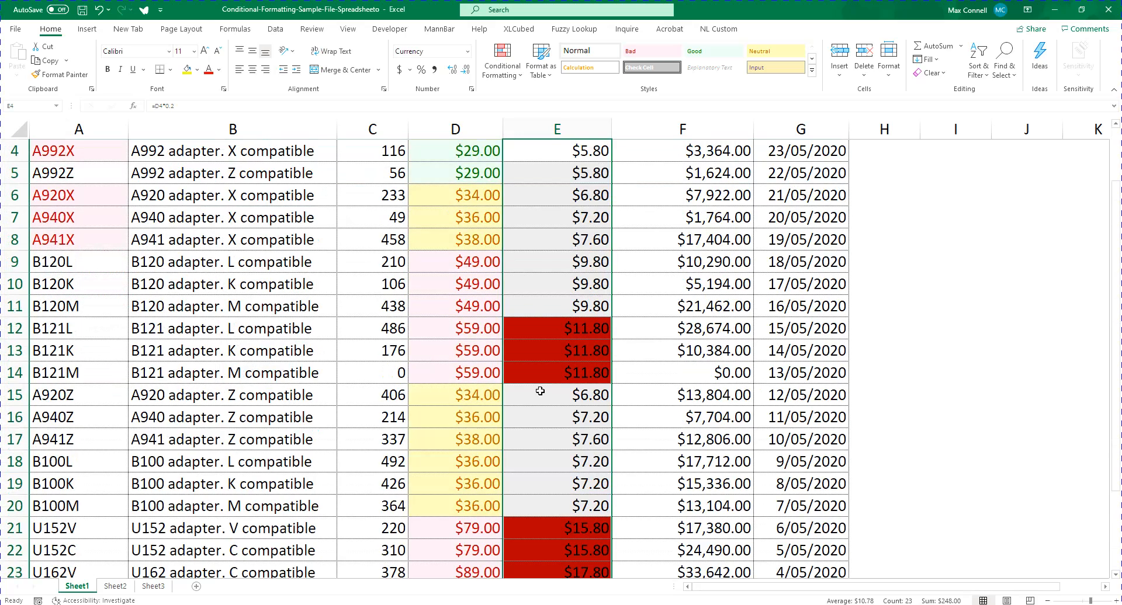
scroll(508, 333, "down", 1)
scroll(523, 320, "up", 1)
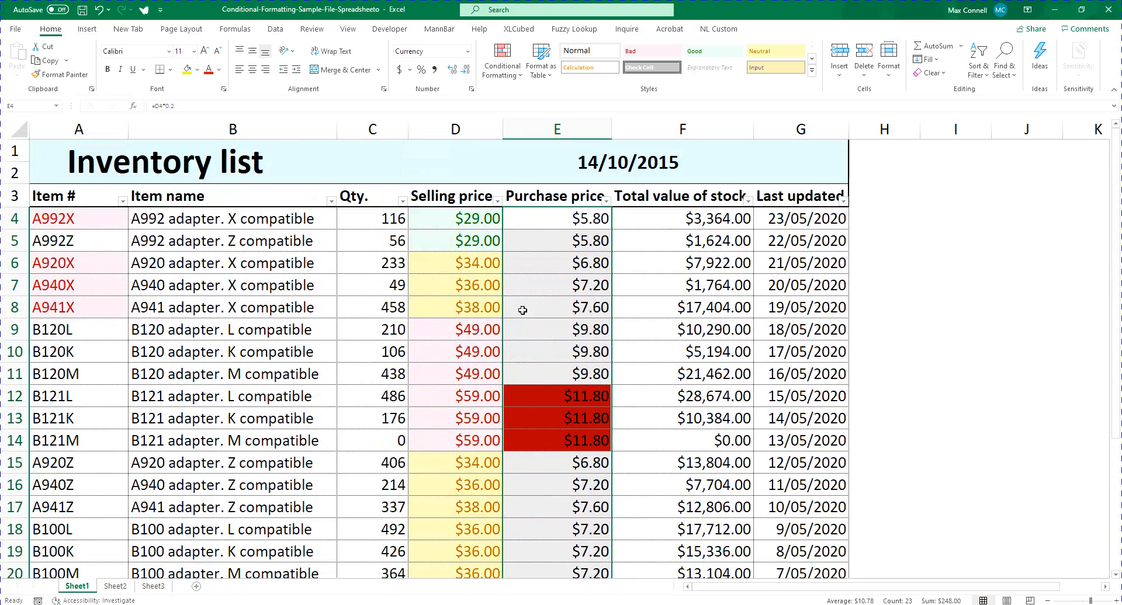
left_click(504, 58)
mouse_move(543, 100)
left_click(666, 292)
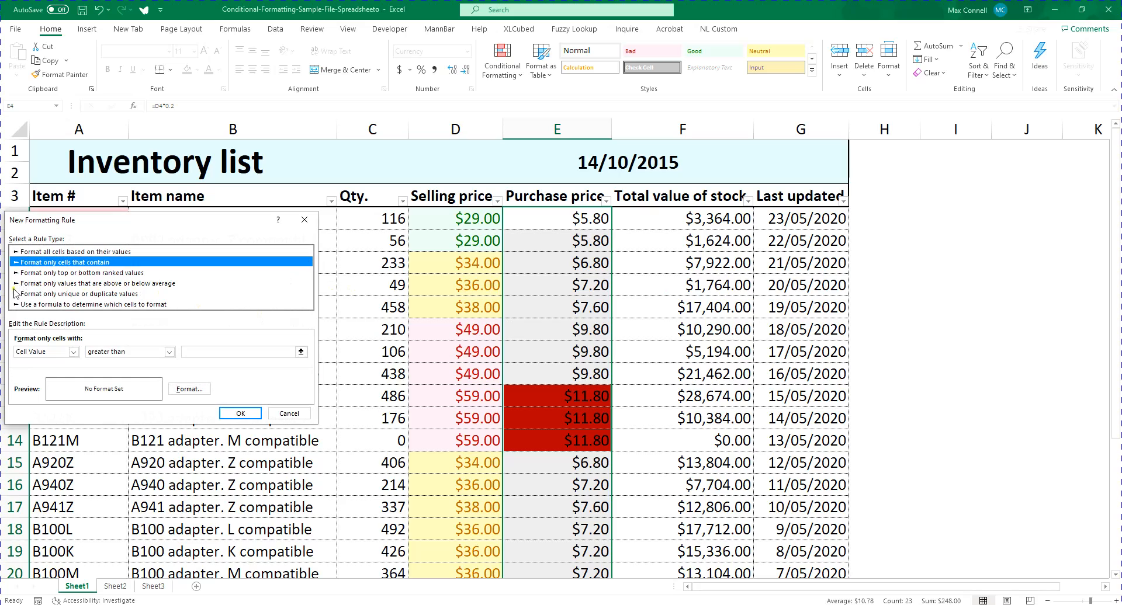
left_click(23, 304)
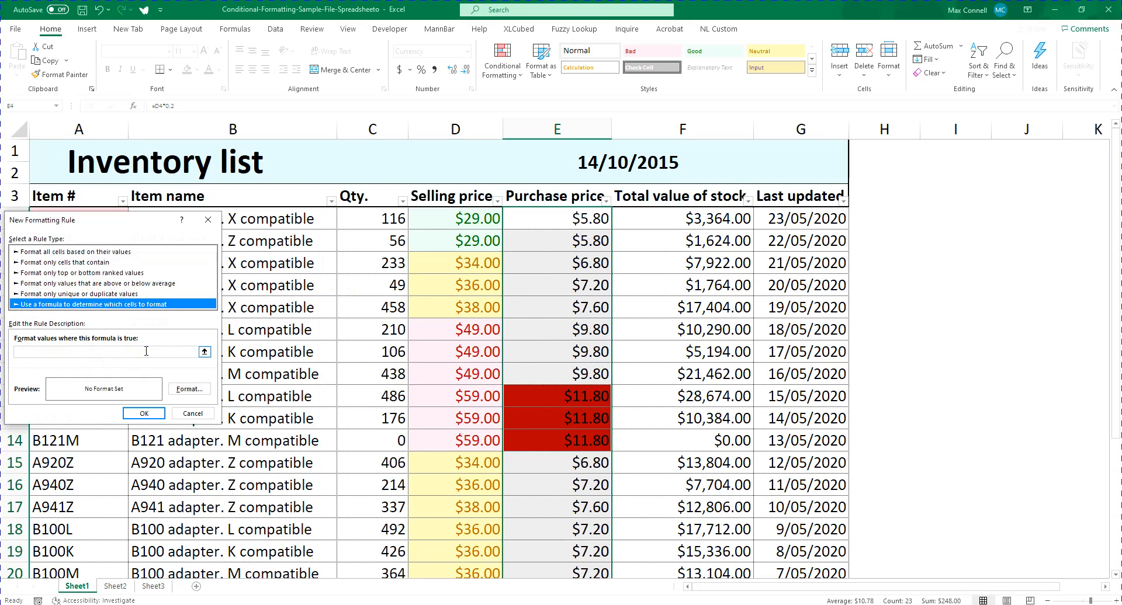
left_click(58, 348)
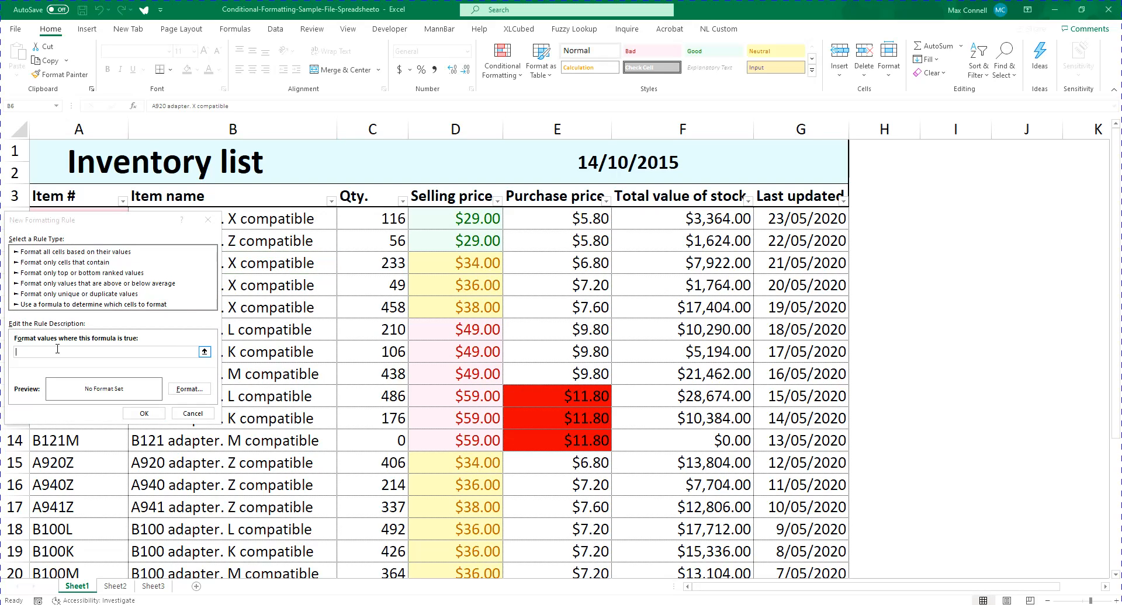
left_click(141, 353)
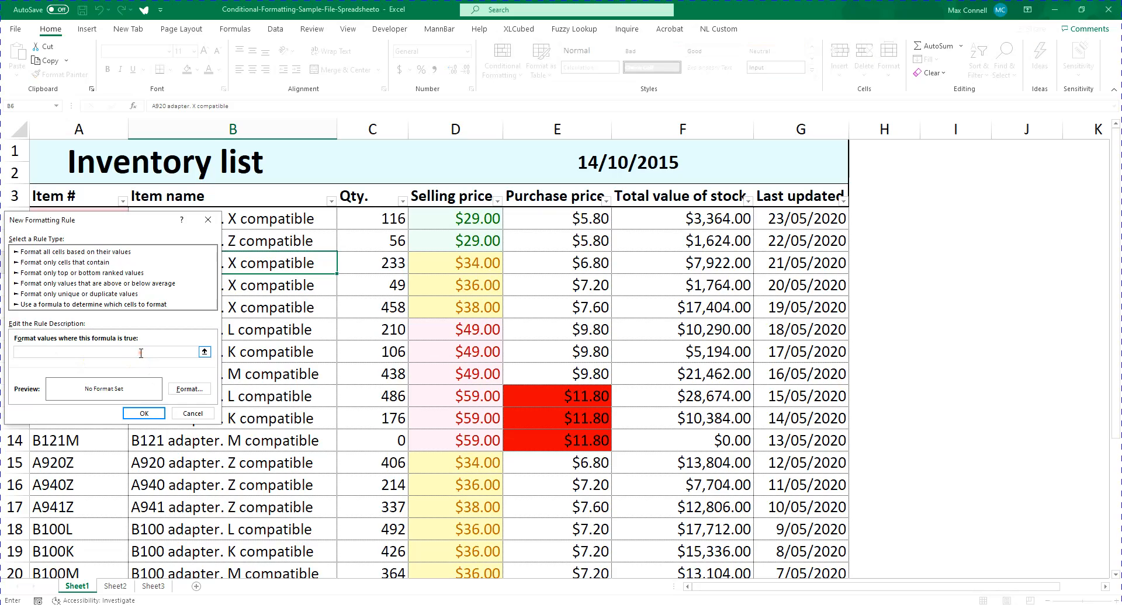
left_click(143, 414)
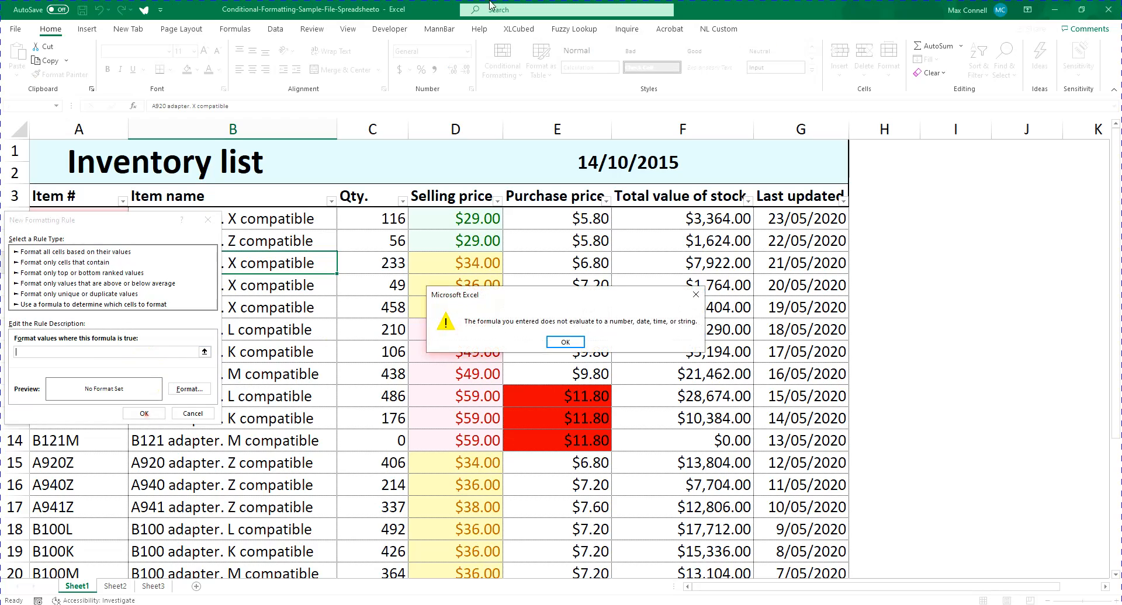
left_click(555, 345)
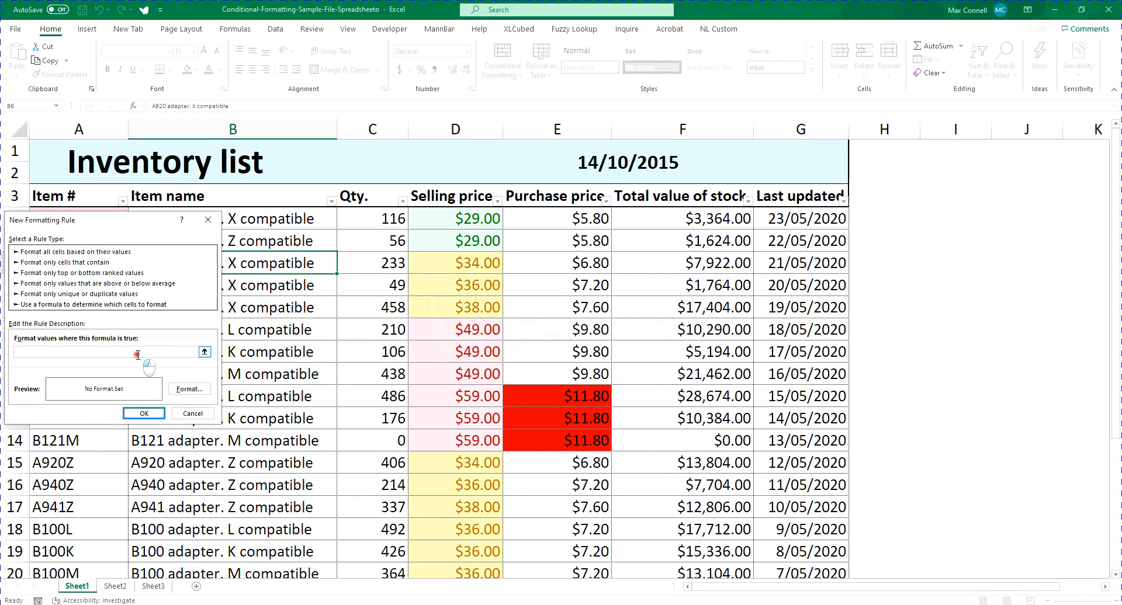
left_click(192, 390)
left_click(239, 437)
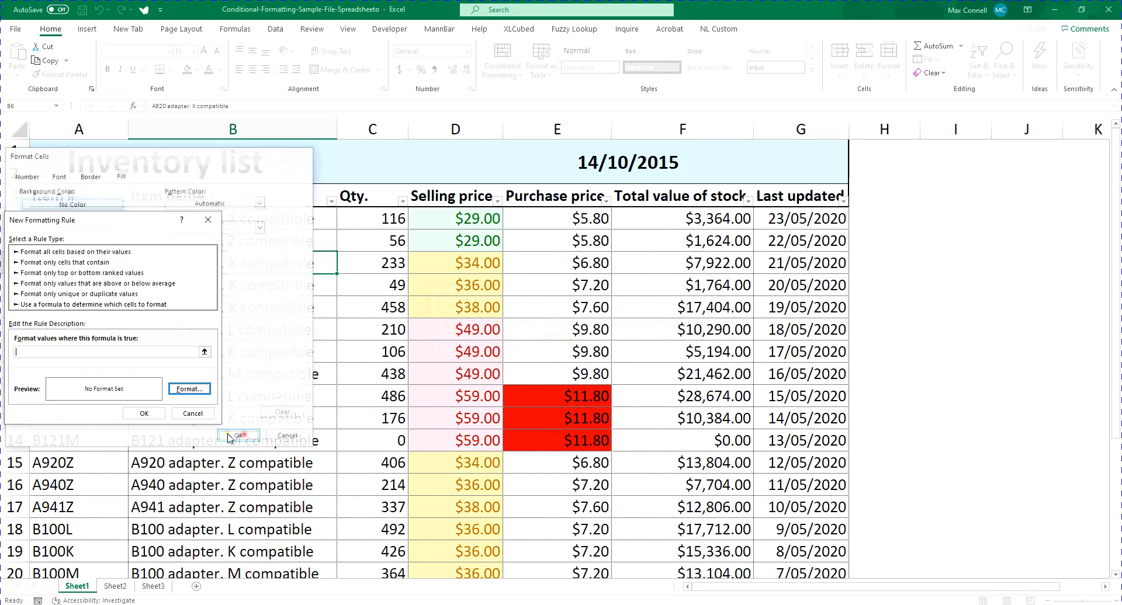
left_click(193, 414)
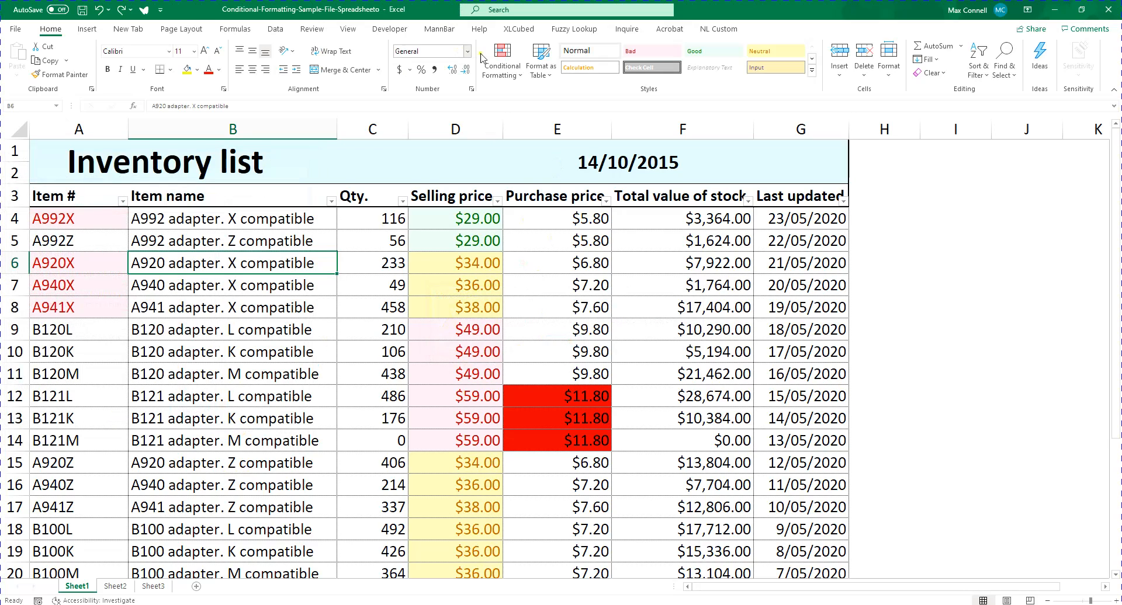
left_click(502, 61)
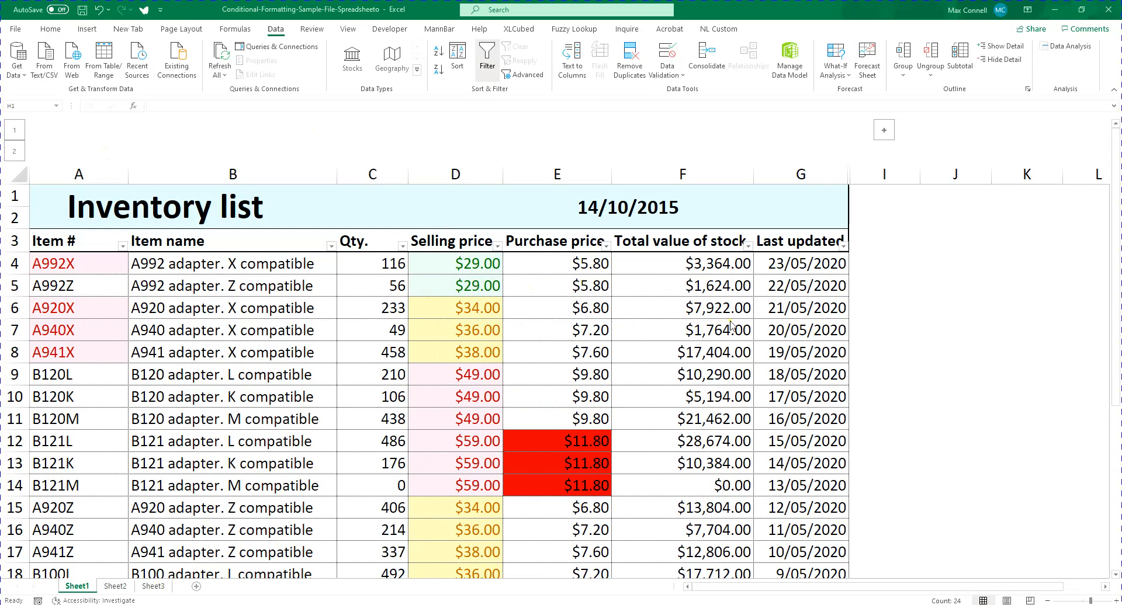
Expand the collapsed column group to show the Customer column and look through its entries
left_click(884, 129)
left_click_drag(894, 264, 888, 292)
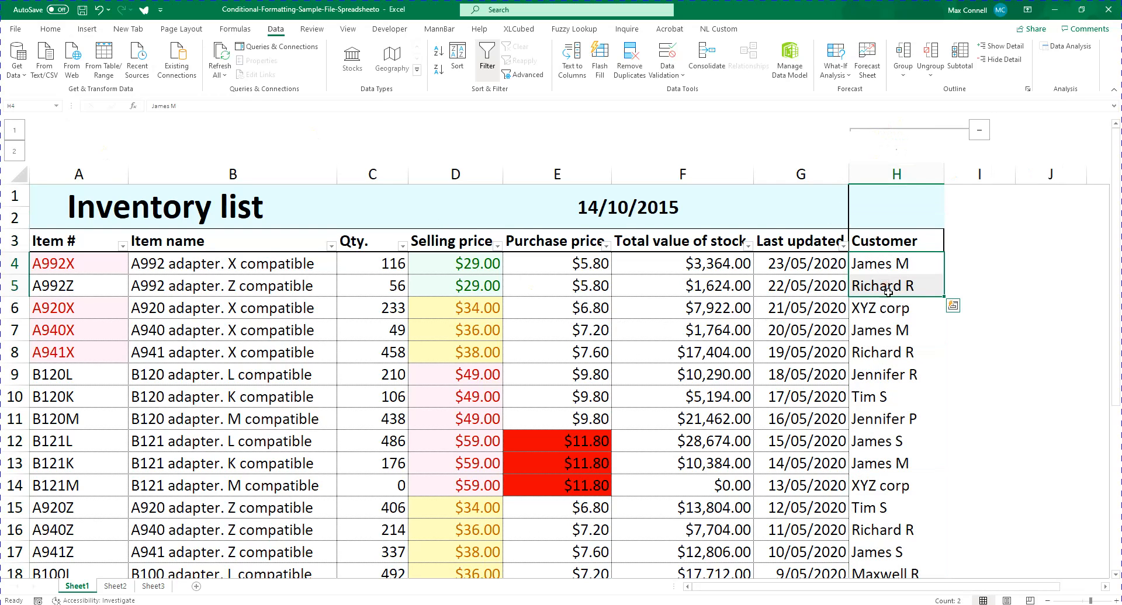
scroll(888, 293, "down", 2)
scroll(916, 354, "up", 2)
left_click(880, 265)
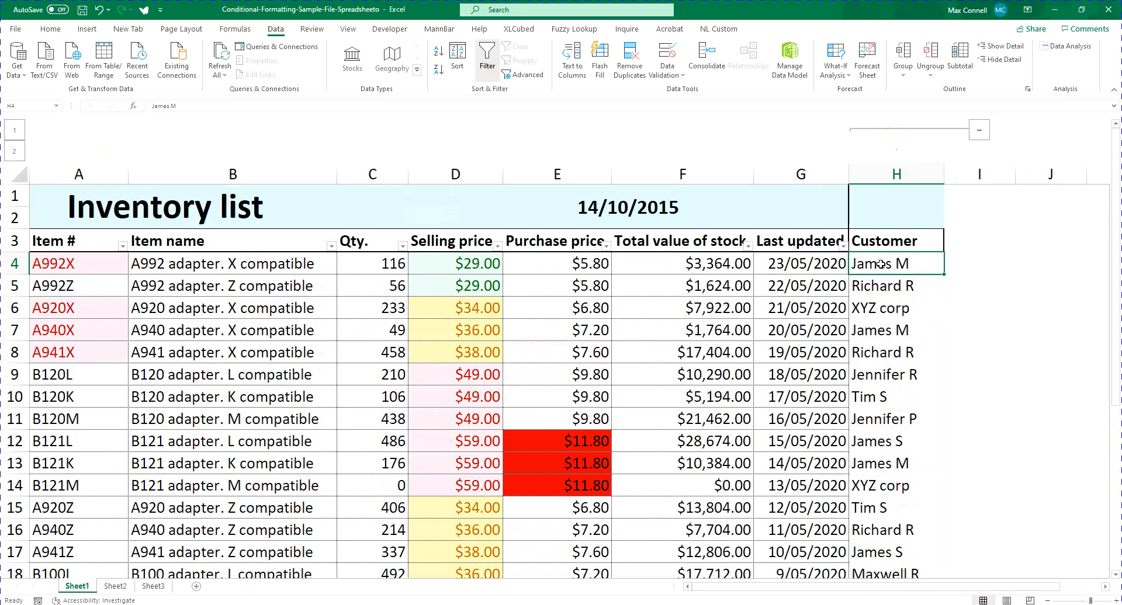
scroll(872, 290, "down", 1)
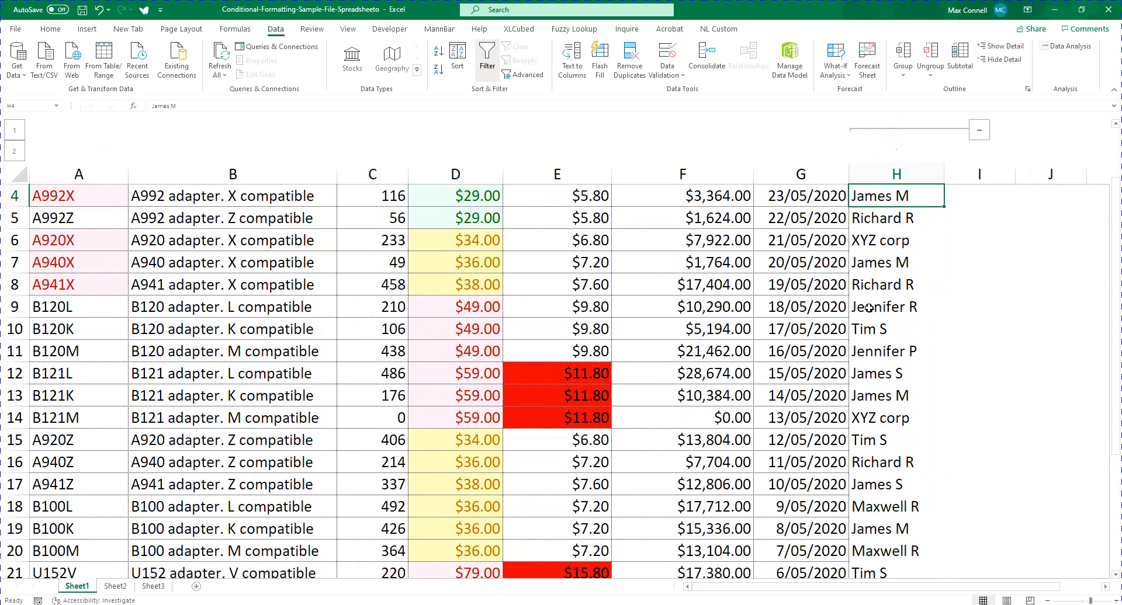
scroll(899, 245, "up", 1)
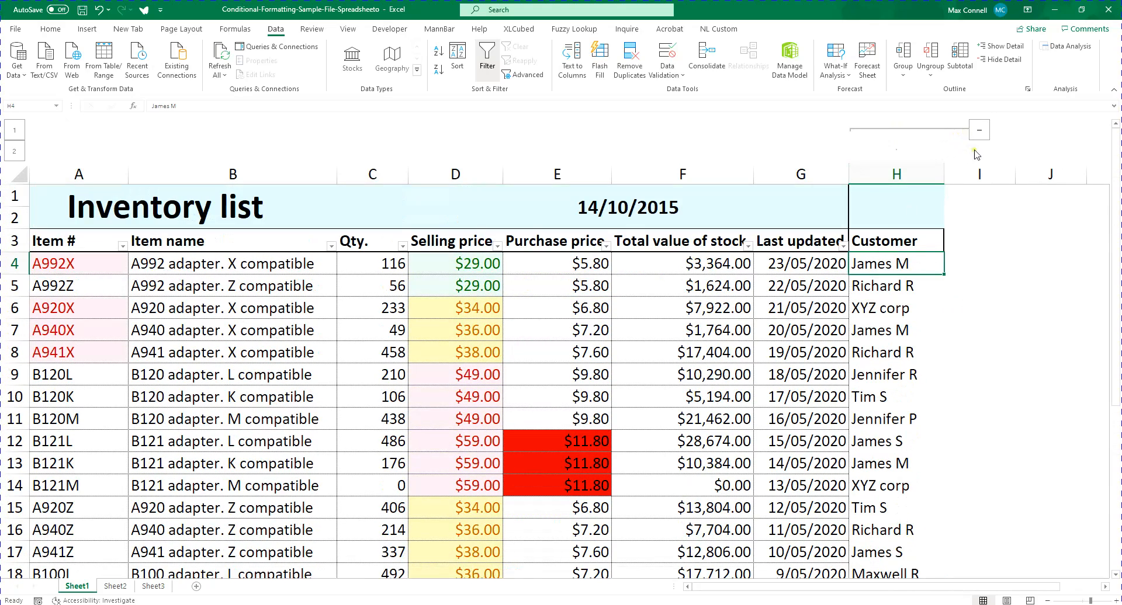
Collapse and re-expand the Customer column group twice
left_click(979, 129)
left_click(881, 129)
left_click(979, 130)
left_click(889, 130)
Examine the customer entries in column H alongside the item rows of the inventory list
scroll(817, 273, "down", 6)
scroll(847, 409, "up", 4)
scroll(847, 410, "up", 2)
left_click(898, 240)
left_click_drag(226, 263, 462, 266)
left_click(885, 266)
scroll(981, 289, "down", 3)
scroll(981, 289, "down", 3)
scroll(908, 294, "up", 6)
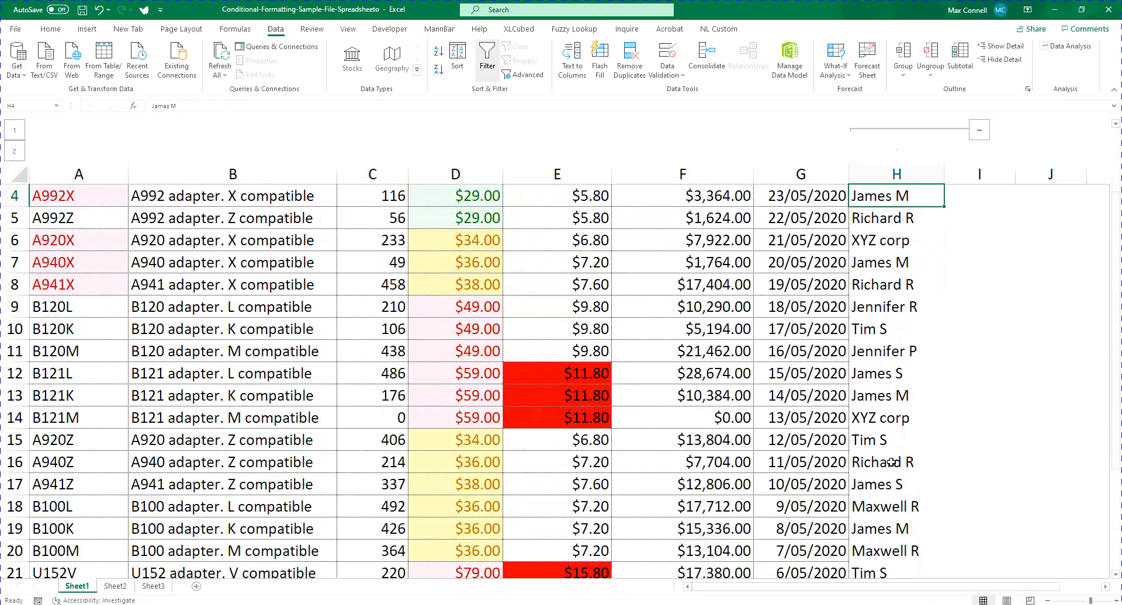
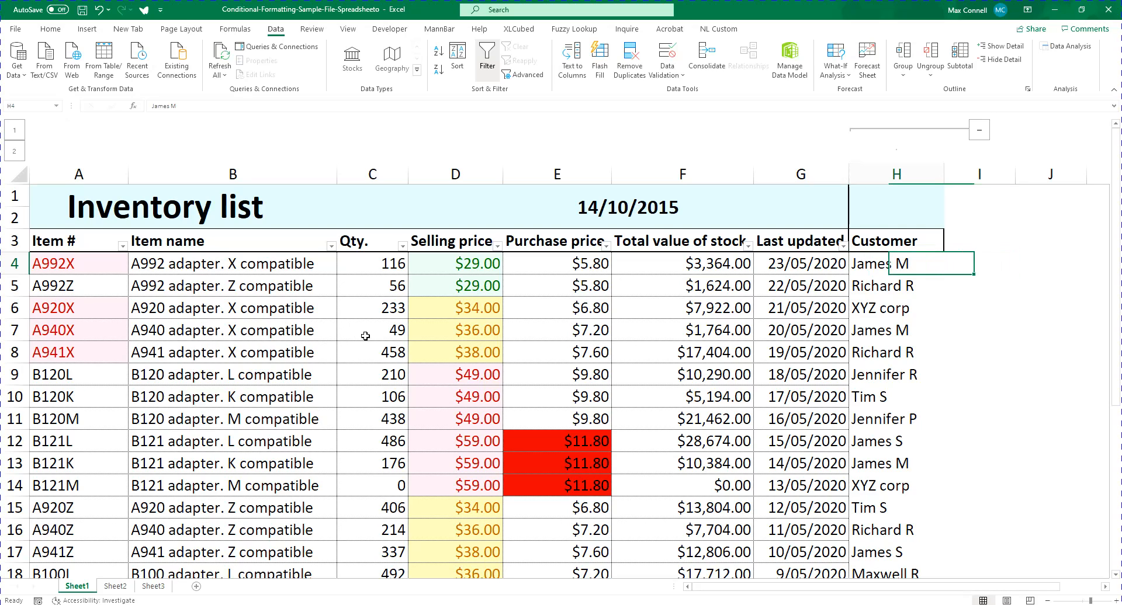
Apply a Duplicate Values rule with Light Red Fill with Dark Red Text to the customer entries in H4:H26
scroll(365, 336, "down", 1)
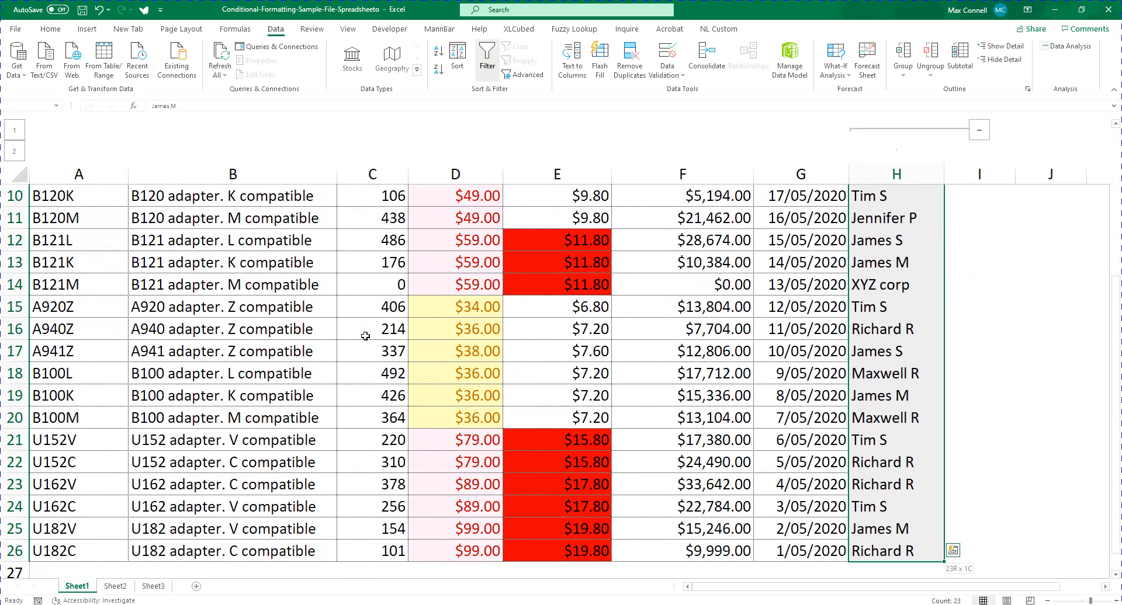
scroll(367, 332, "up", 3)
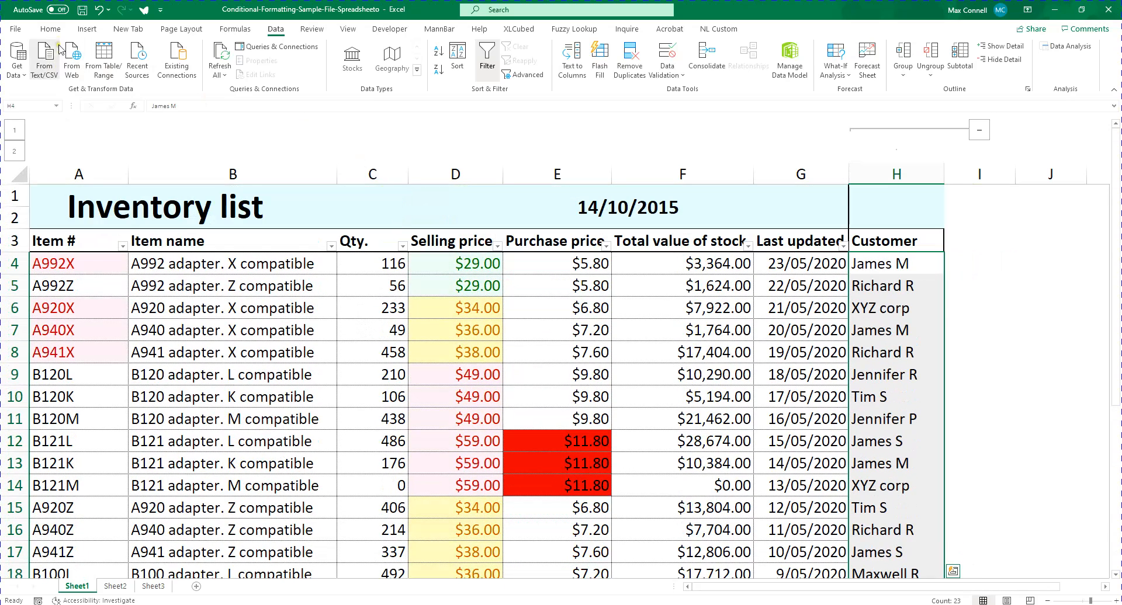
left_click(50, 28)
left_click(502, 59)
mouse_move(549, 105)
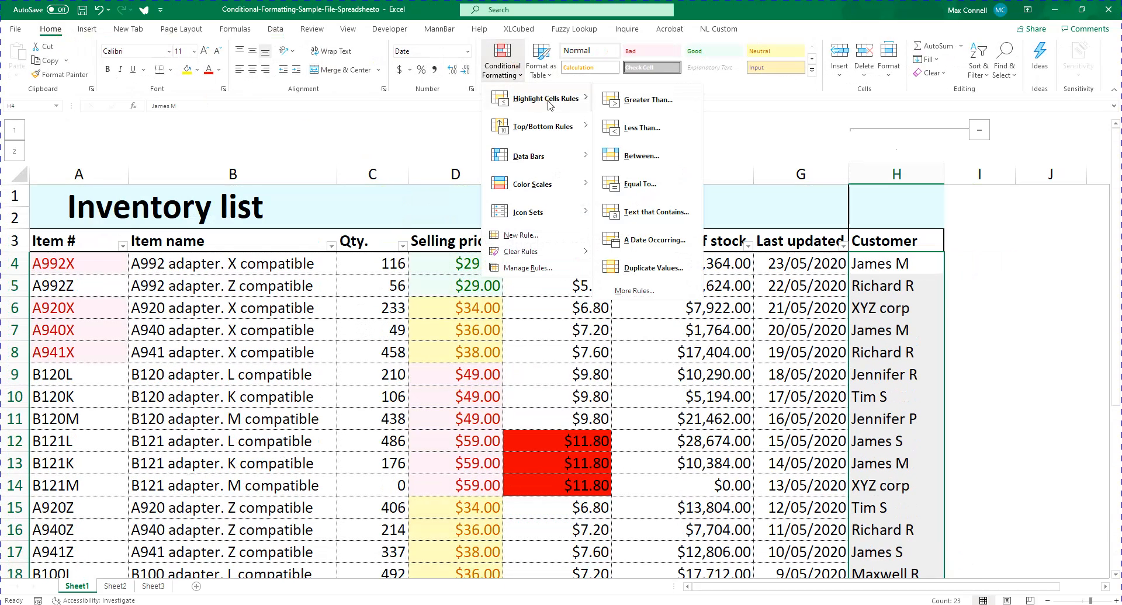
left_click(644, 273)
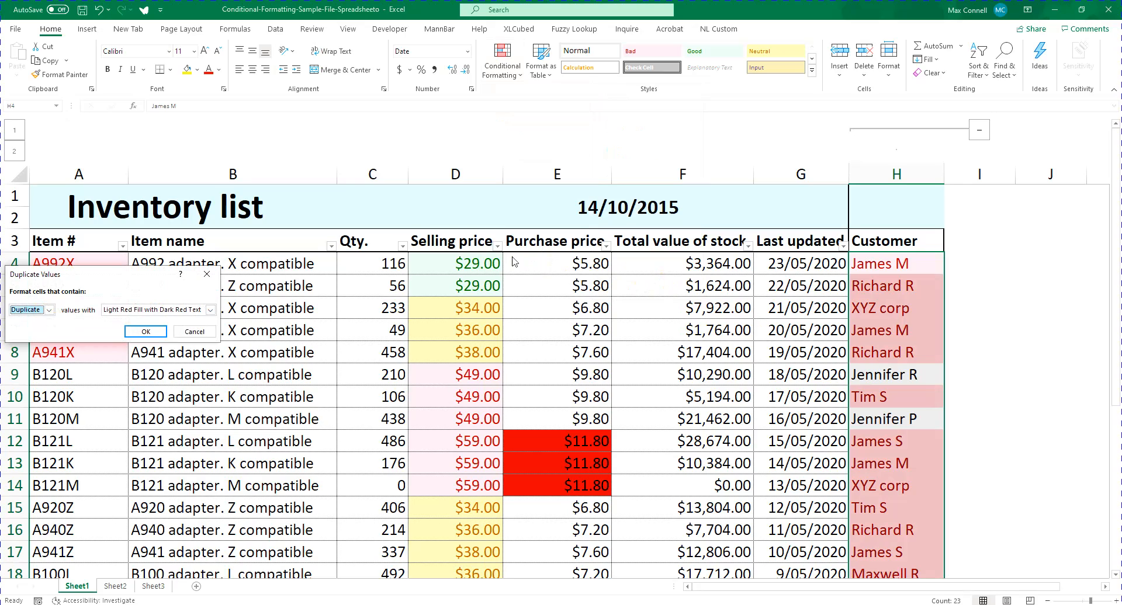
key("Return")
Examine which entries in the Customer column are highlighted by the duplicate rule
scroll(751, 336, "down", 4)
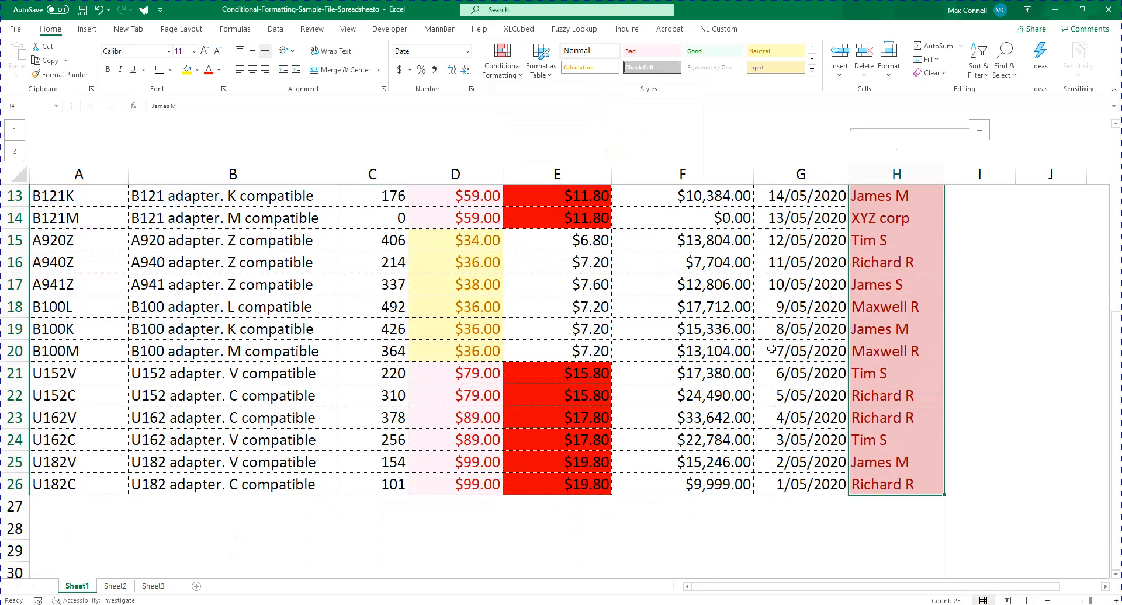
scroll(772, 349, "up", 4)
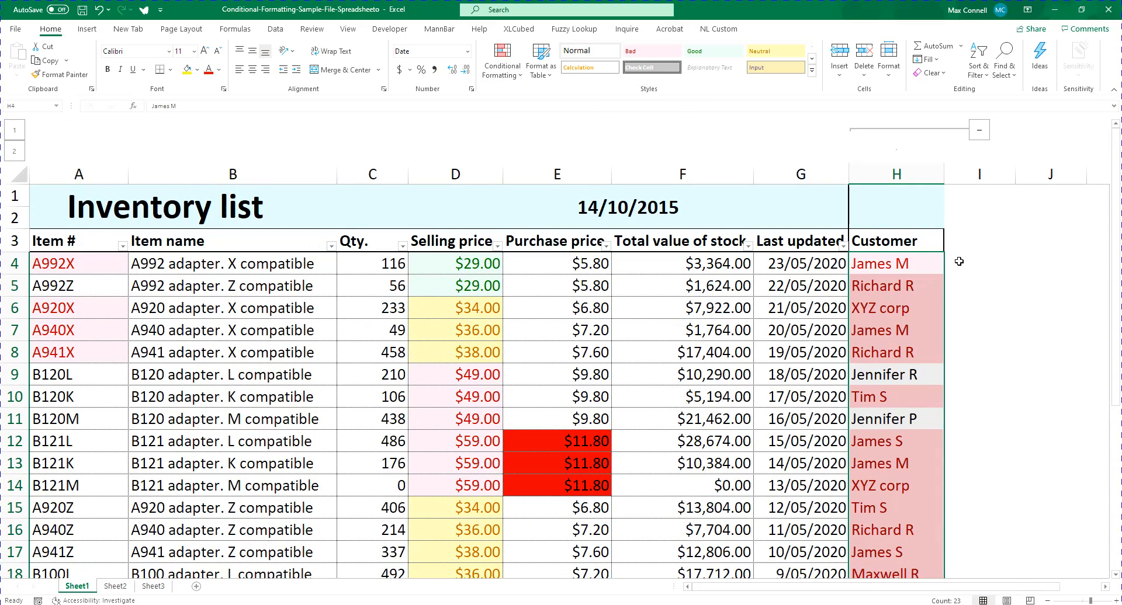
left_click(896, 293)
key("Up")
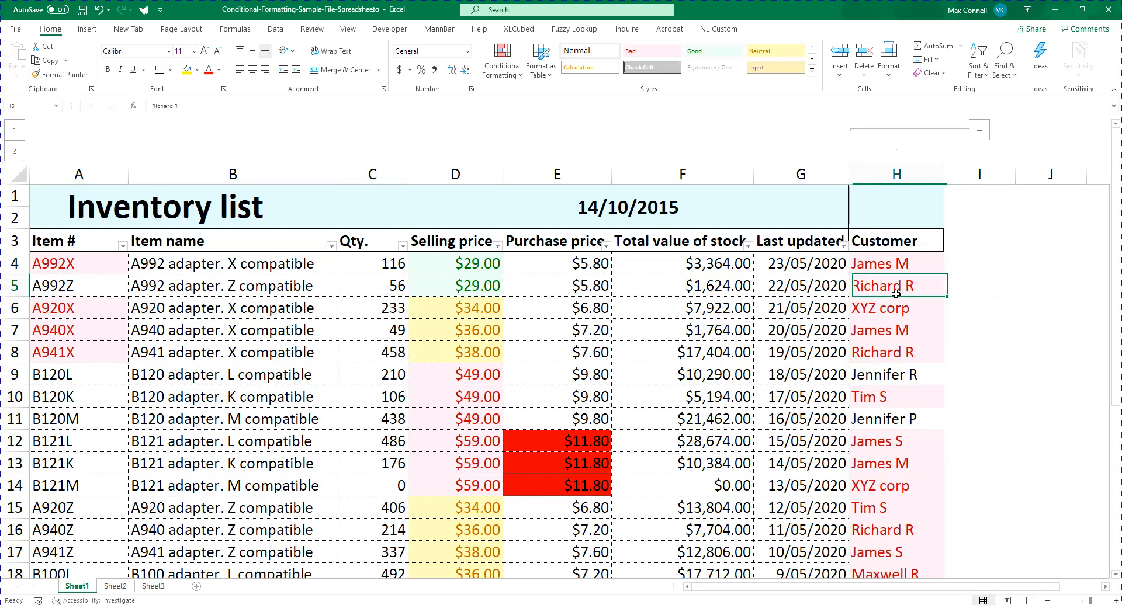
key("Right")
key("Left")
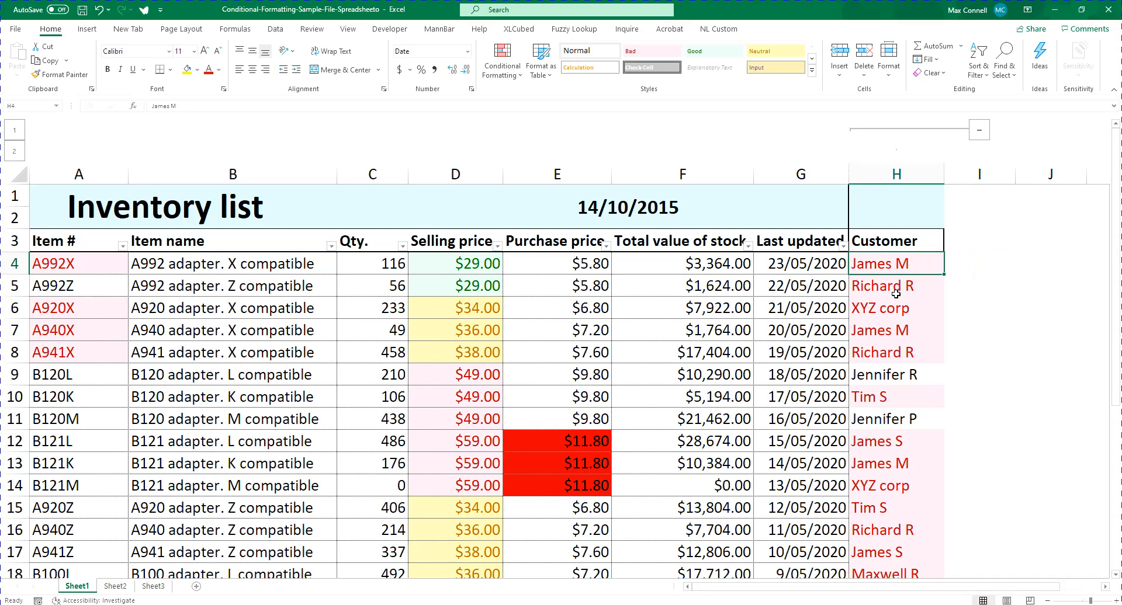
scroll(896, 294, "down", 3)
scroll(895, 294, "up", 2)
Clear the customer entries in cells H7, H13 and H14 to test the duplicate highlighting
key("Down")
key("Down")
key("Down")
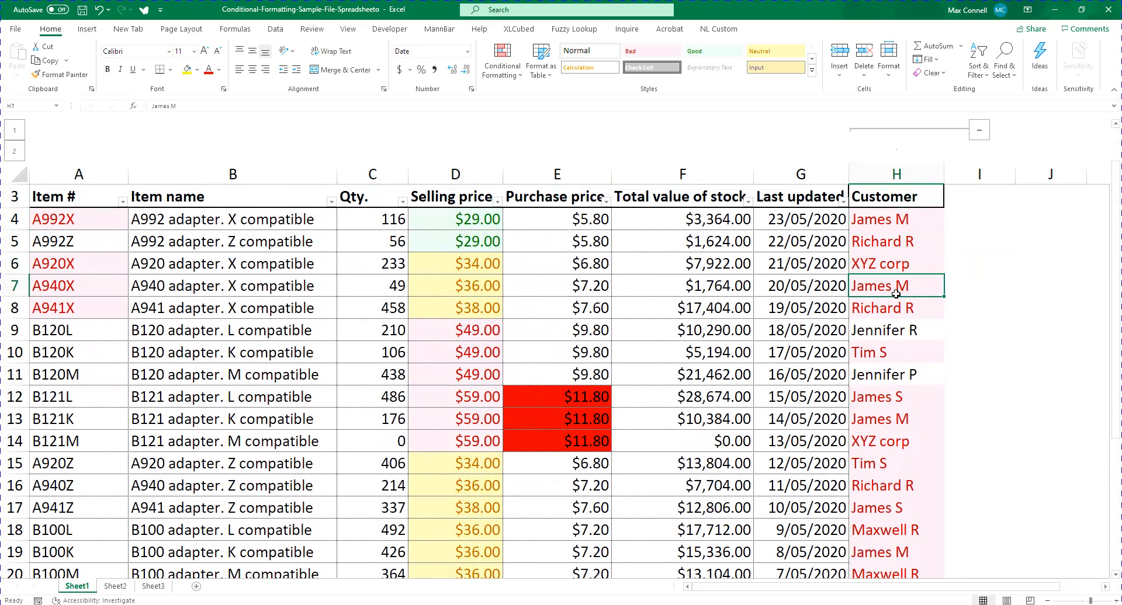
key("Delete")
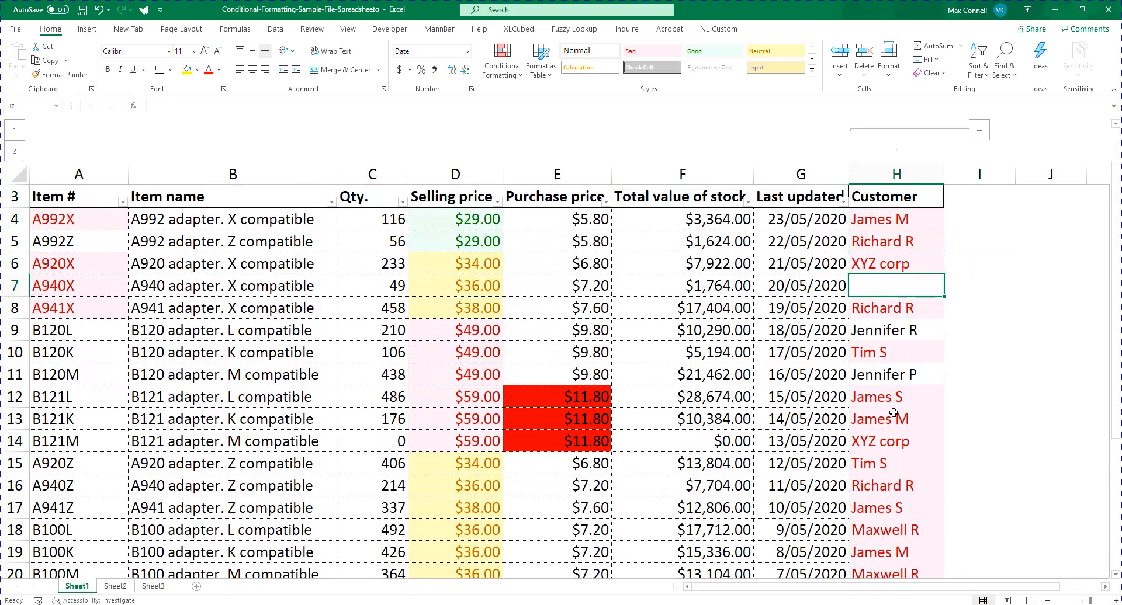
left_click(894, 413)
key("Delete")
left_click(889, 443)
key("Delete")
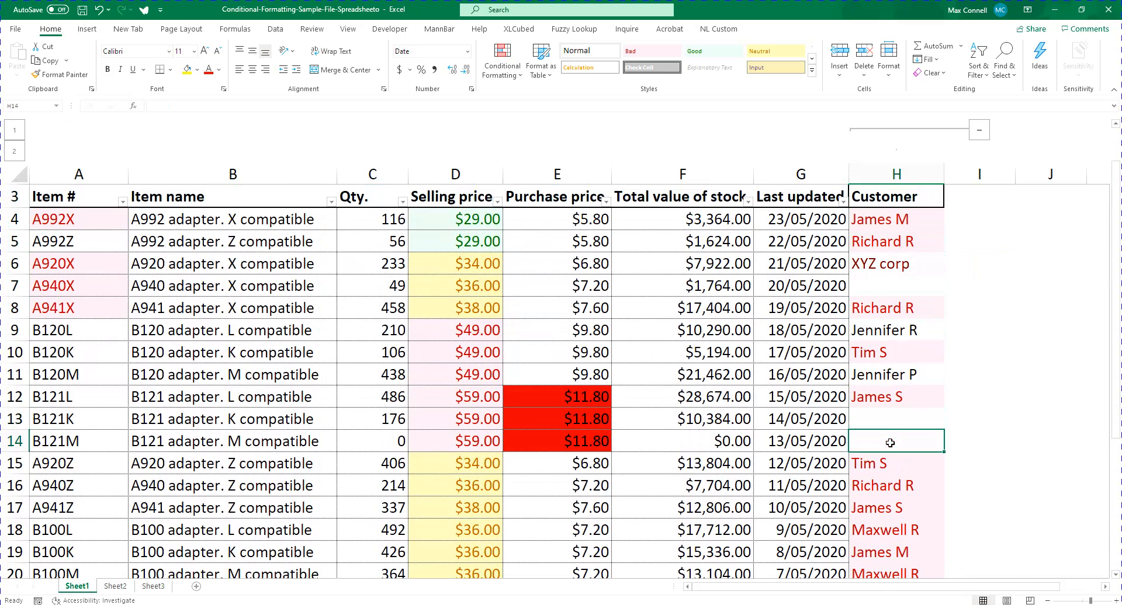
Undo the clearing of H14, clear it again, and check the formatting of XYZ corp in H6
key("ctrl+z")
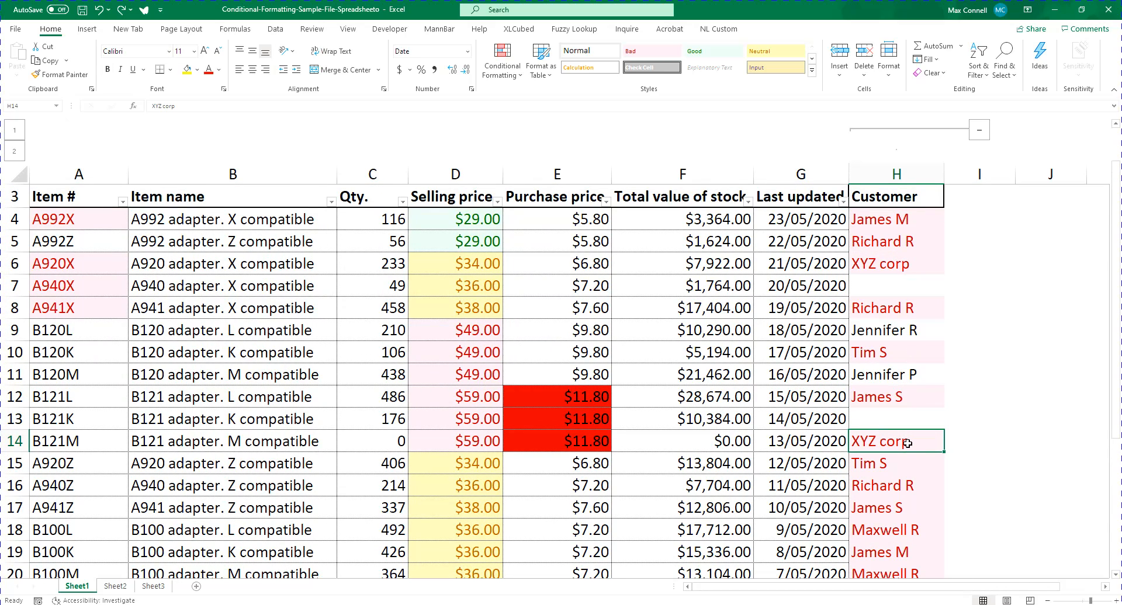
key("Delete")
left_click(888, 265)
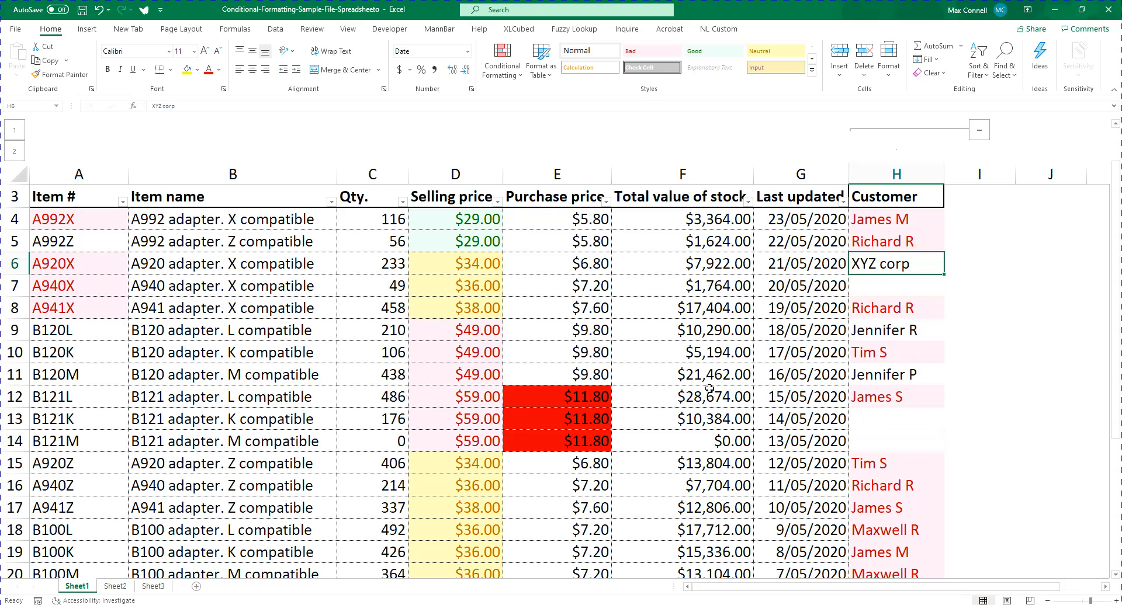
left_click(868, 435)
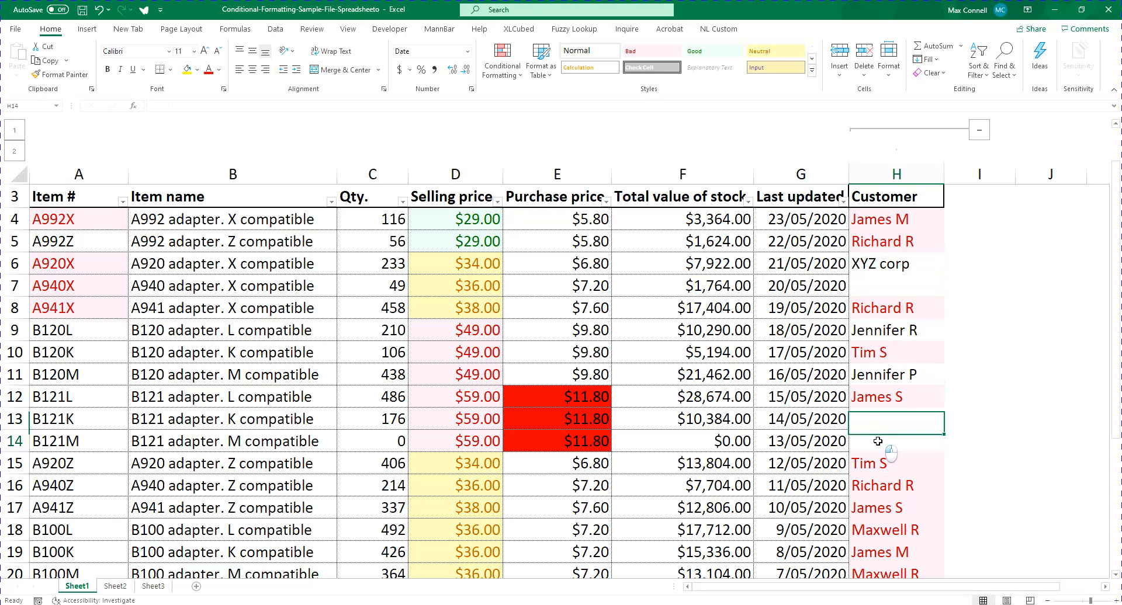
left_click(905, 224)
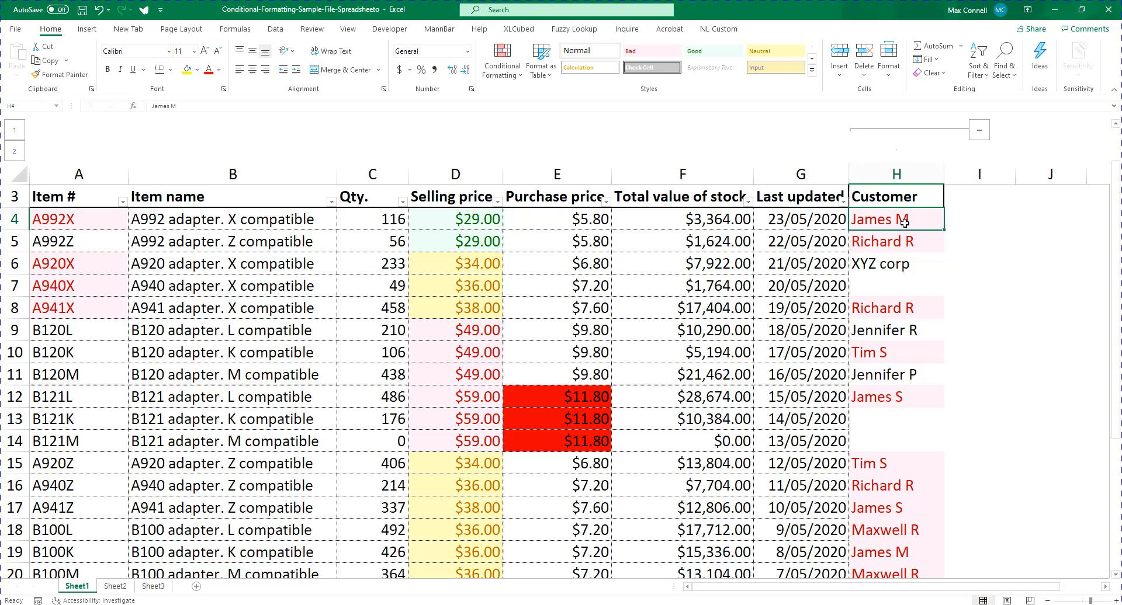
Undo the deletions of the customer entries in H7, H13 and H14
key("ctrl+z")
key("ctrl+z")
key("ctrl+z")
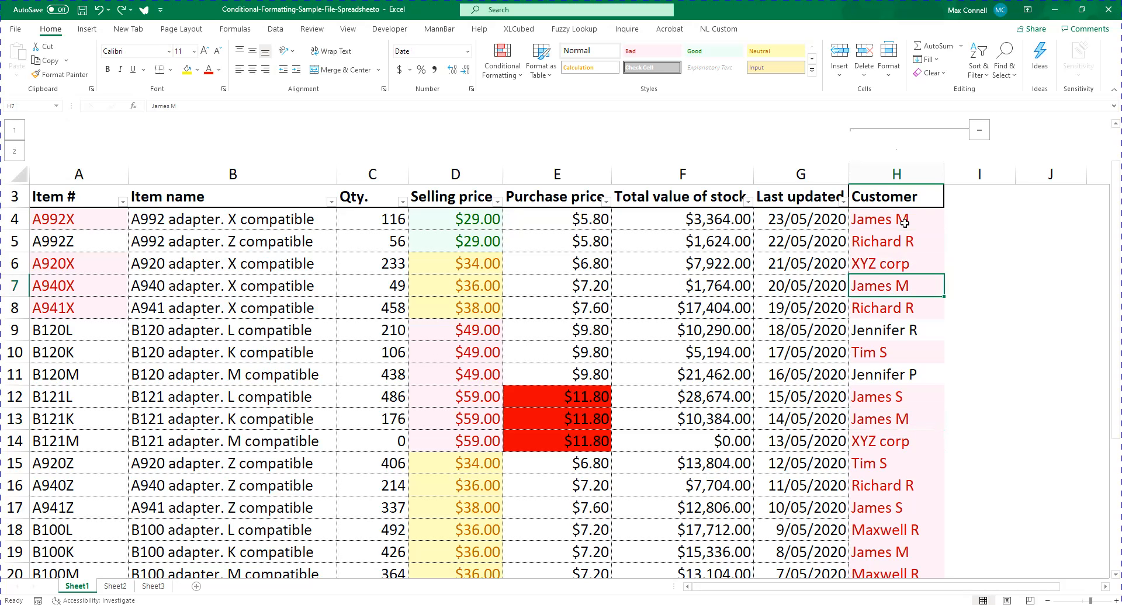
Copy the whole list of customer entries in H4:H26
key("Up")
key("Up")
key("Up")
key("ctrl+shift+Down")
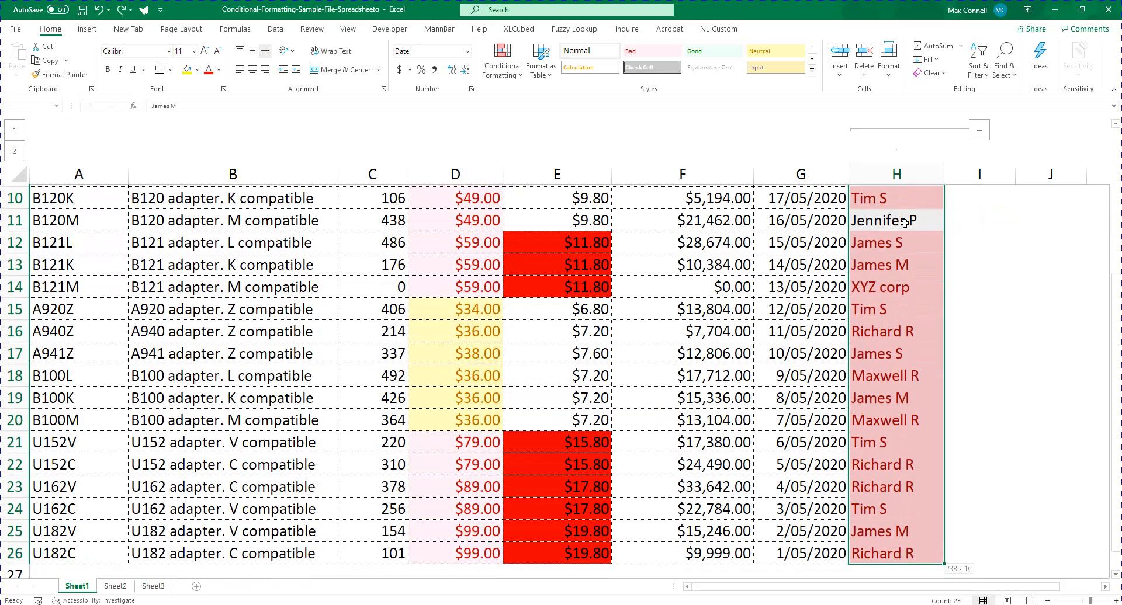
key("ctrl+c")
Paste the copied customer list as values only, starting at cell J4
key("Right")
key("Right")
key("Up")
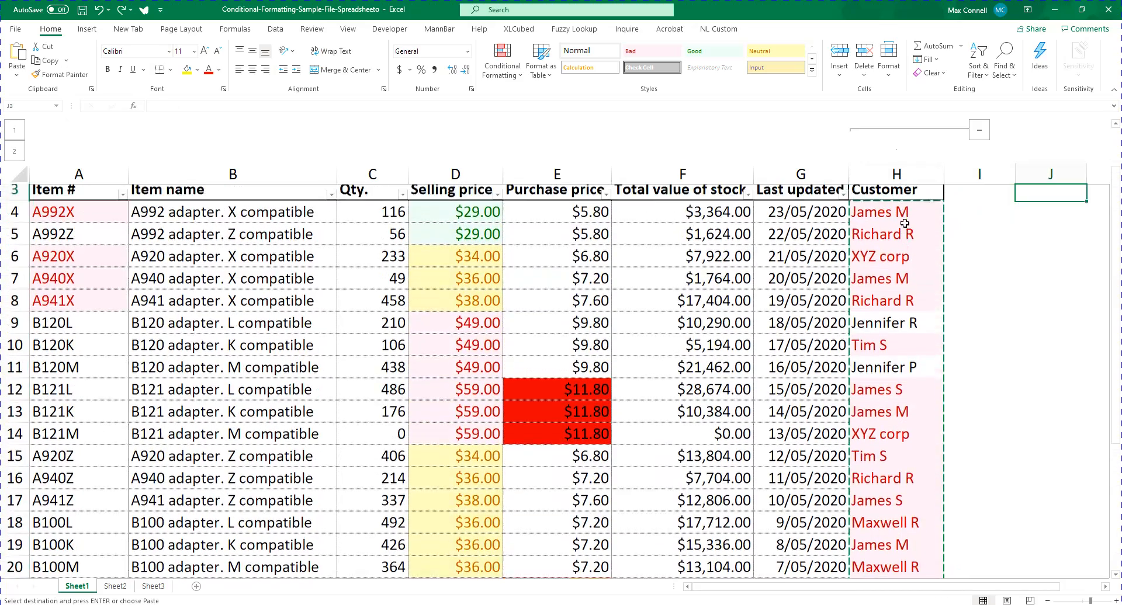
key("Right")
key("Up")
key("Left")
key("Down")
key("Down")
key("ctrl+alt+v")
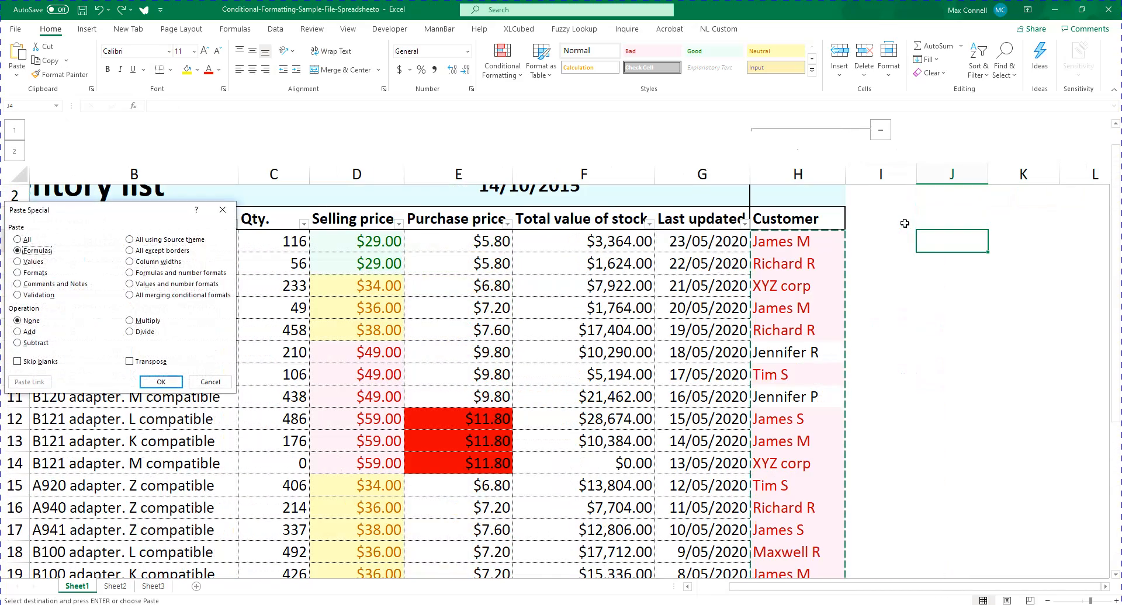
key("v")
key("Return")
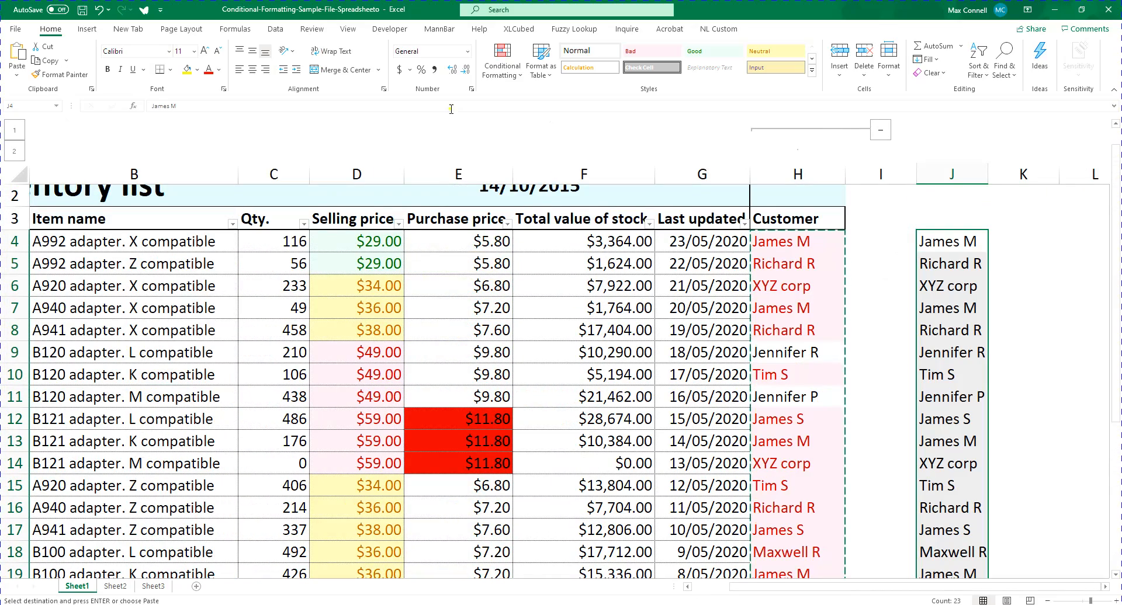
Remove the duplicates from the pasted customer list in column J
left_click(275, 29)
left_click(626, 74)
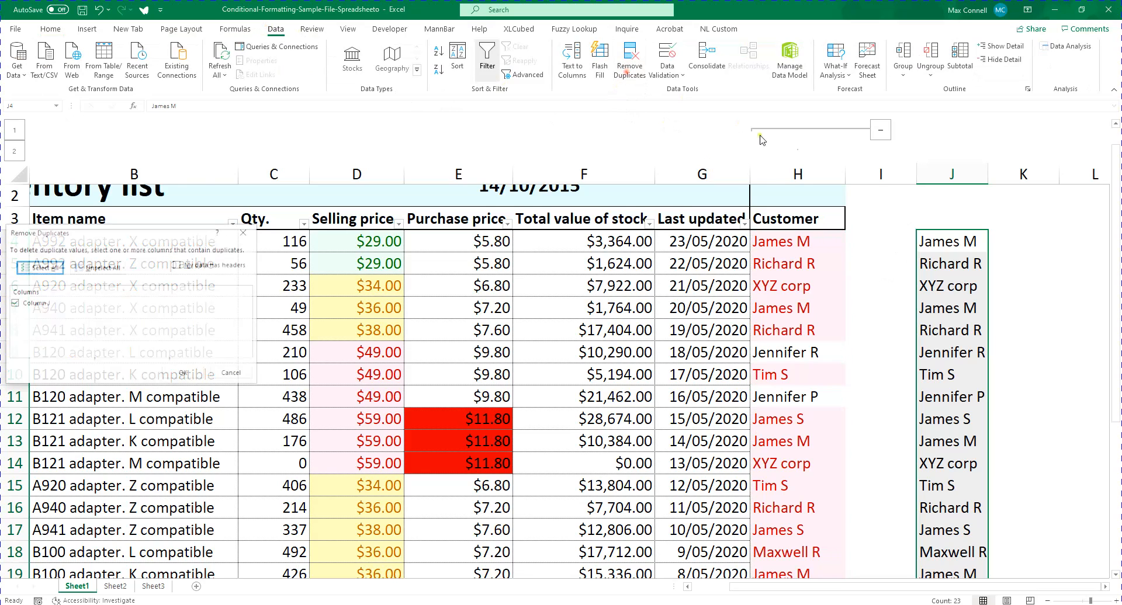
left_click(200, 377)
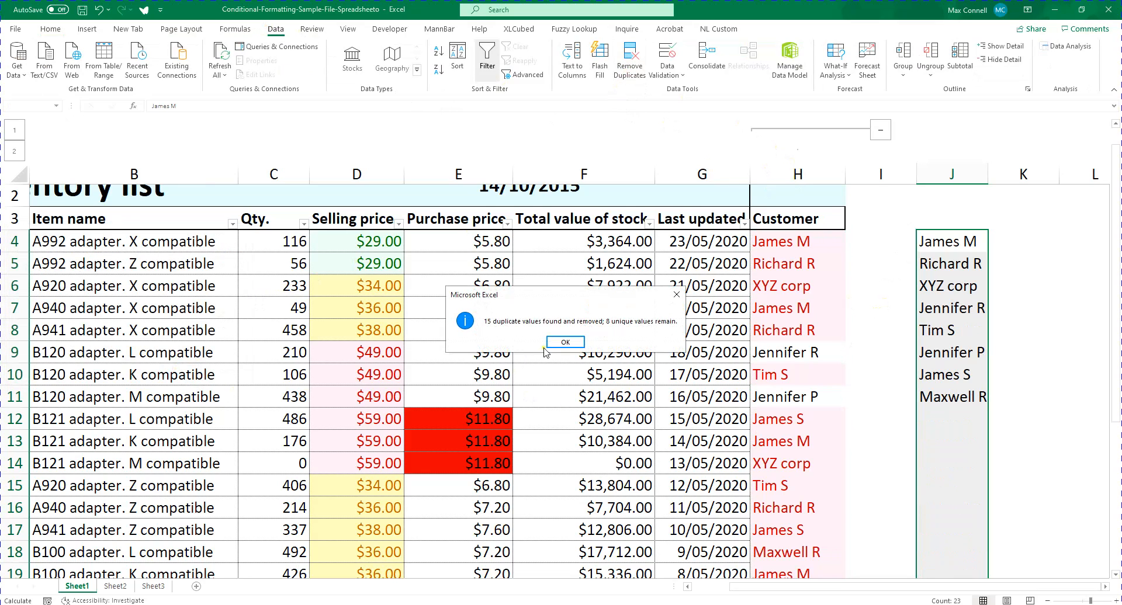
left_click(562, 342)
left_click_drag(949, 242, 940, 426)
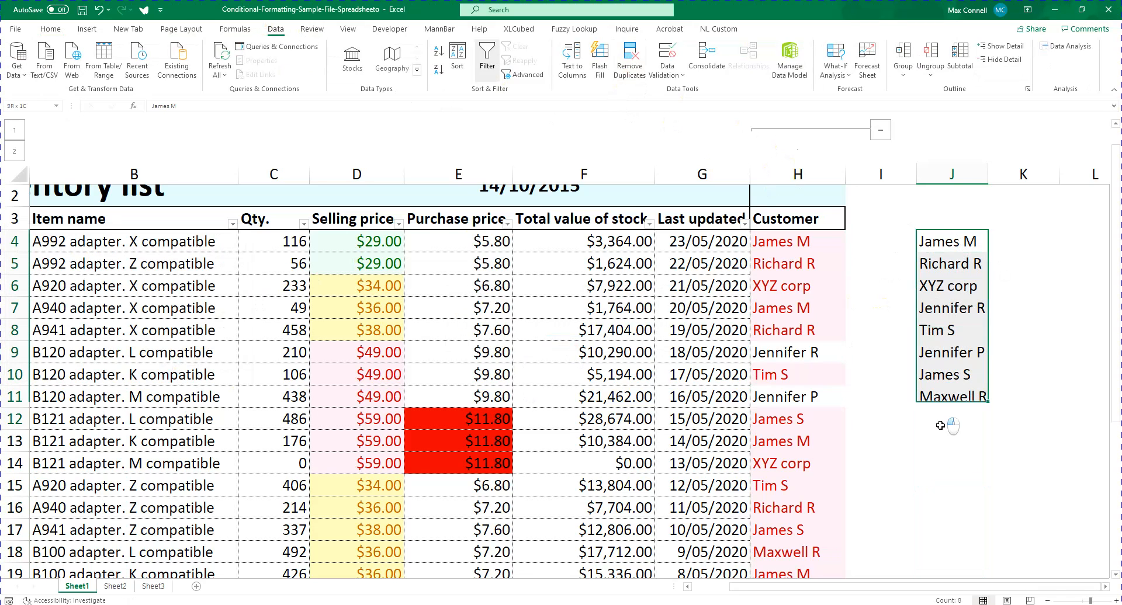
key("Right")
key("Right")
key("Right")
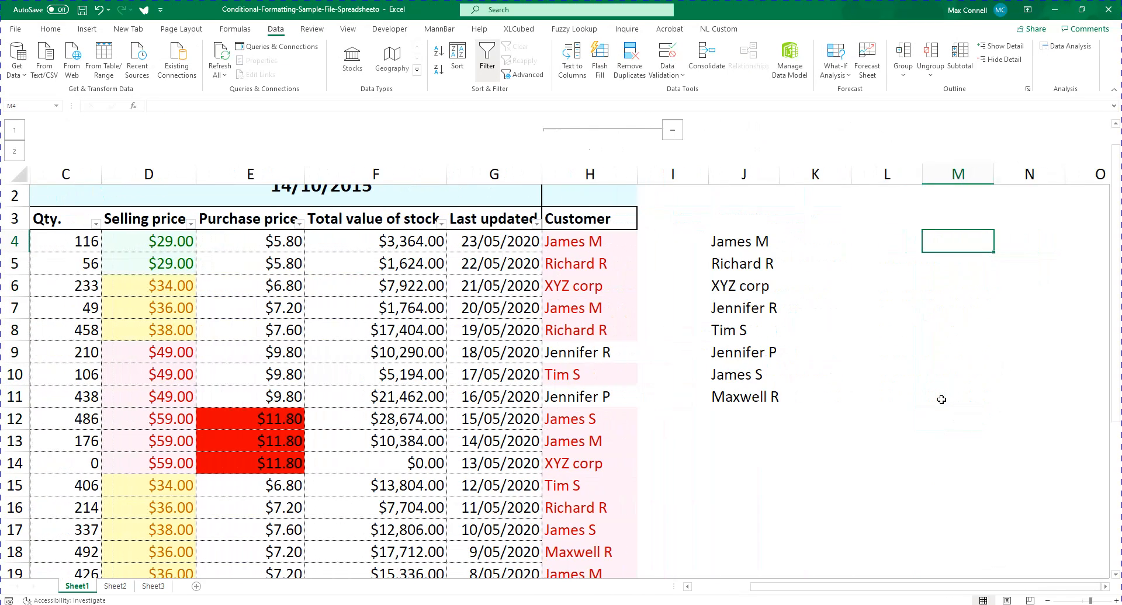
Apply a Duplicate Values highlighting rule to the reduced customer list in J4:J11
key("Left")
key("Left")
key("Left")
key("shift+Down")
key("ctrl+shift+Down")
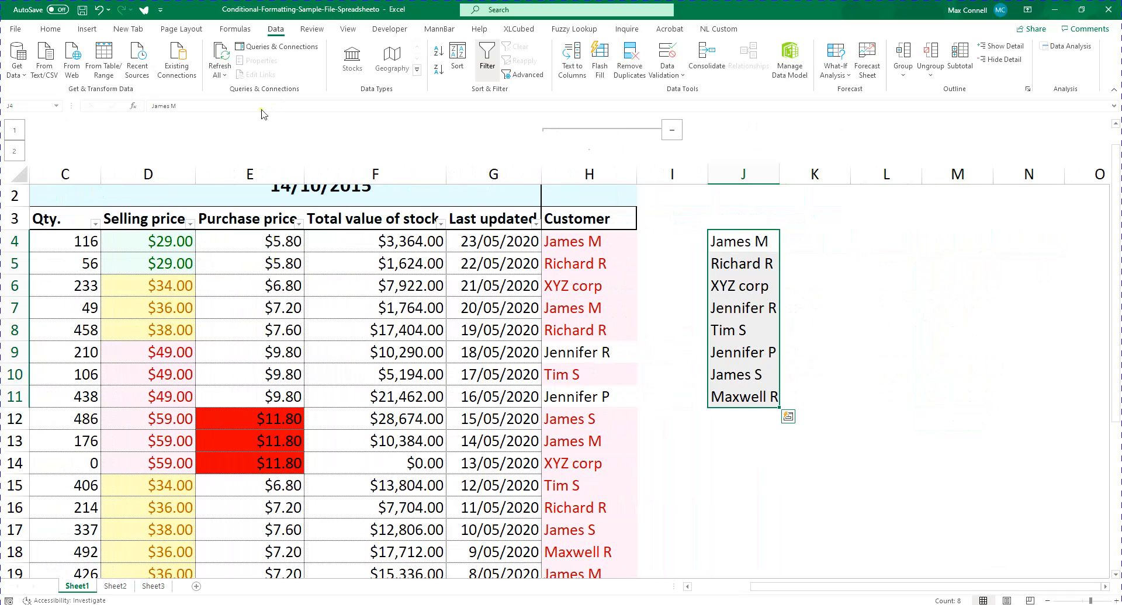
left_click(50, 28)
left_click(504, 65)
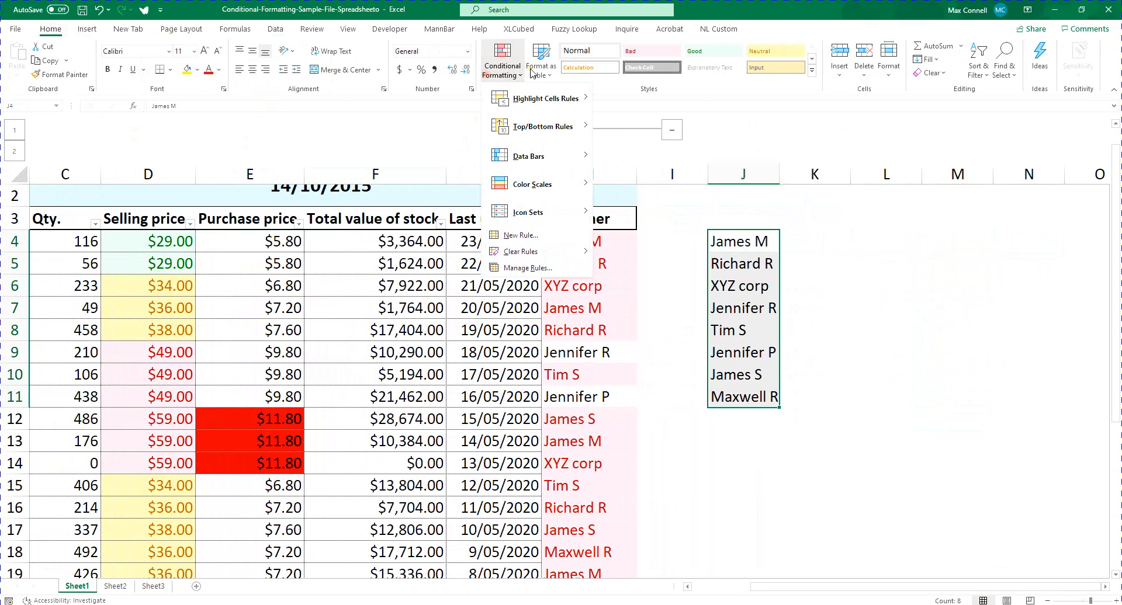
mouse_move(546, 99)
left_click(677, 289)
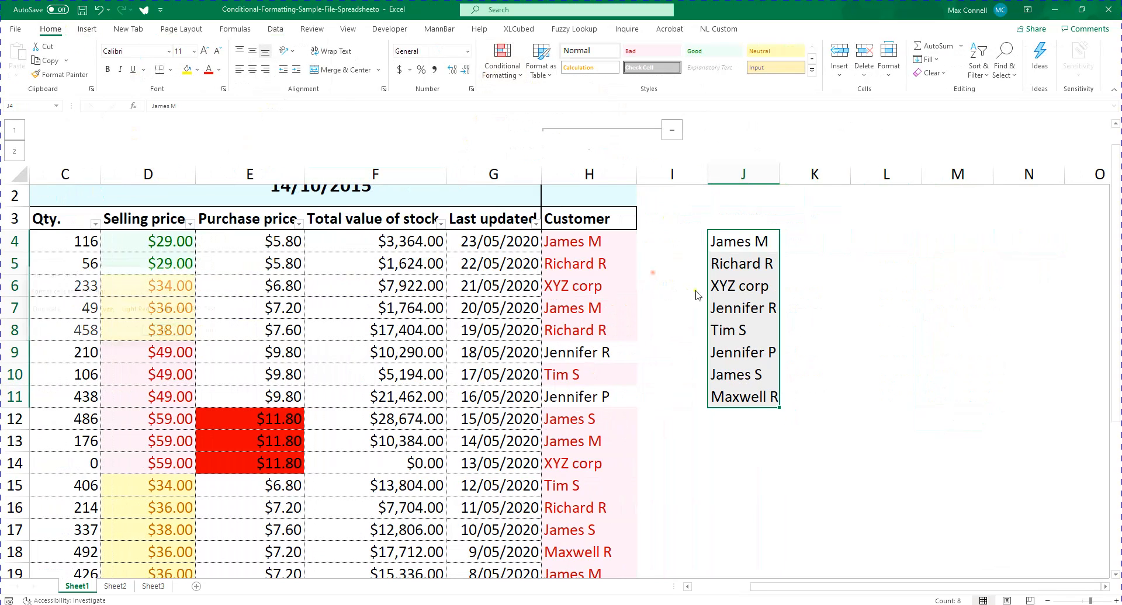
key("Return")
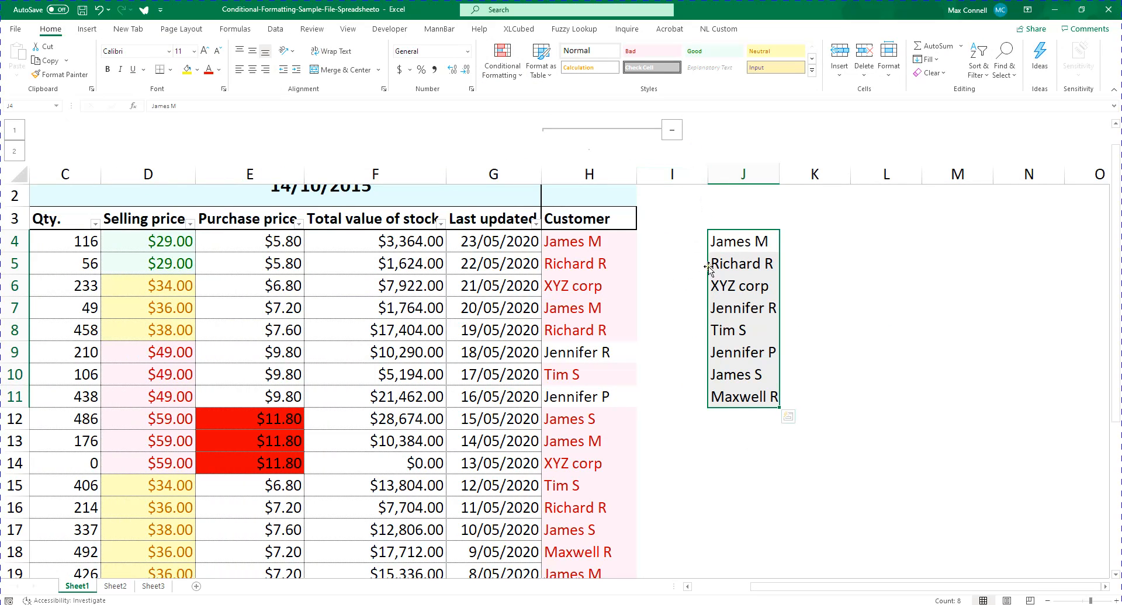
left_click(869, 276)
key("Left")
key("Up")
key("Up")
key("Up")
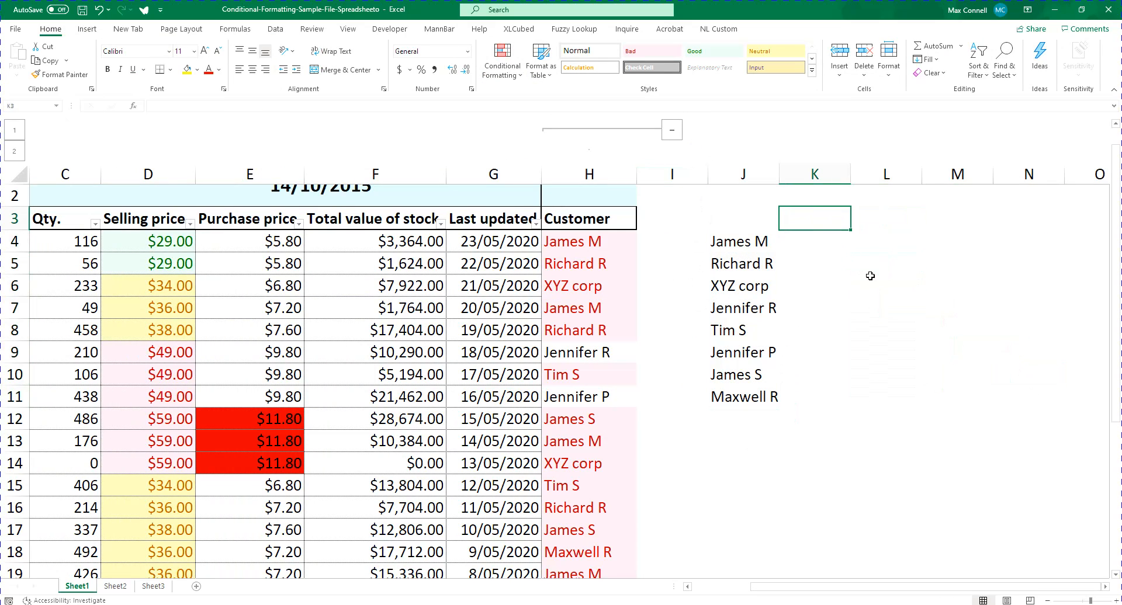
type("Selling")
key("Escape")
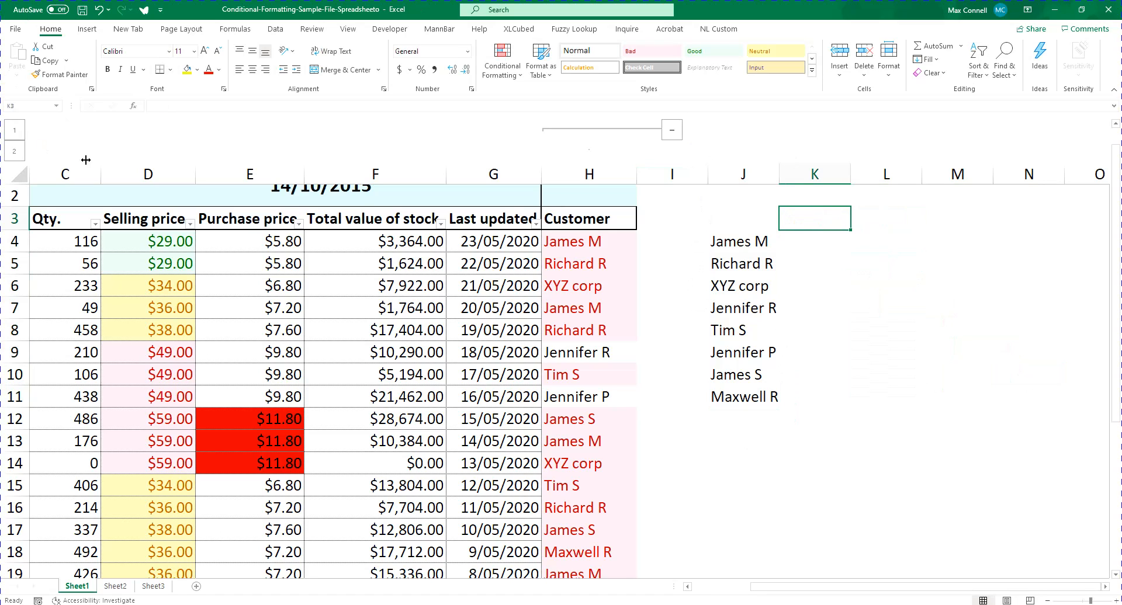
Copy the Selling price and Purchase price headers to K3:L3 and reduce their font size
left_click(140, 209)
left_click_drag(140, 208, 215, 215)
key("ctrl+c")
left_click(823, 222)
key("Return")
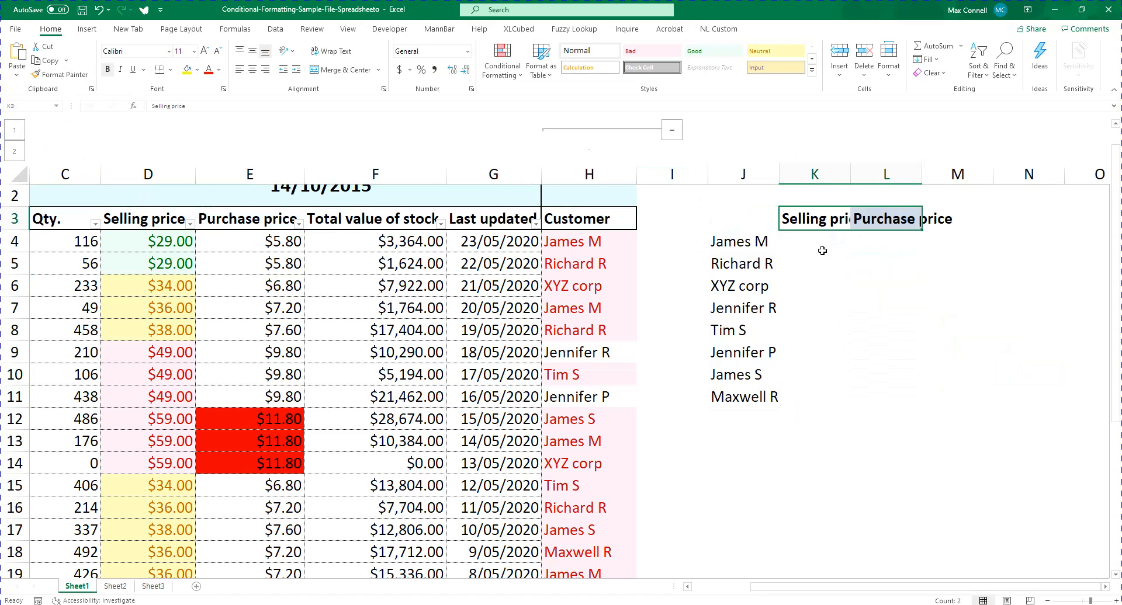
left_click(821, 250)
left_click_drag(820, 223, 876, 224)
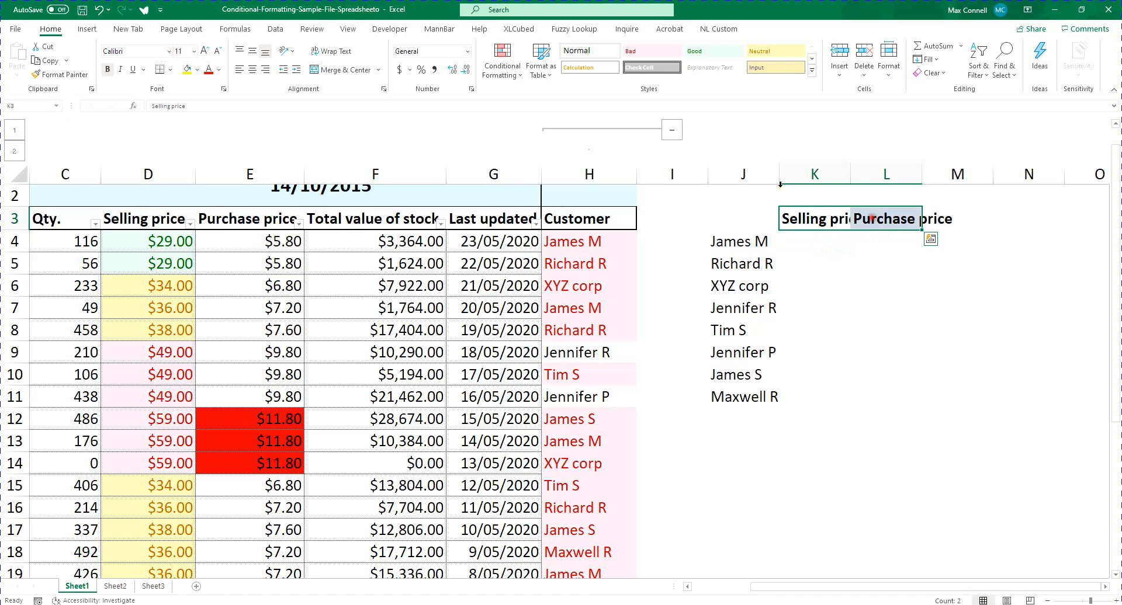
left_click(220, 52)
left_click(220, 52)
Enter the formula =SUMIF($H:$H,$J4,D:D) in K4 to total the selling price for the first customer
left_click(808, 240)
type("=sumif(")
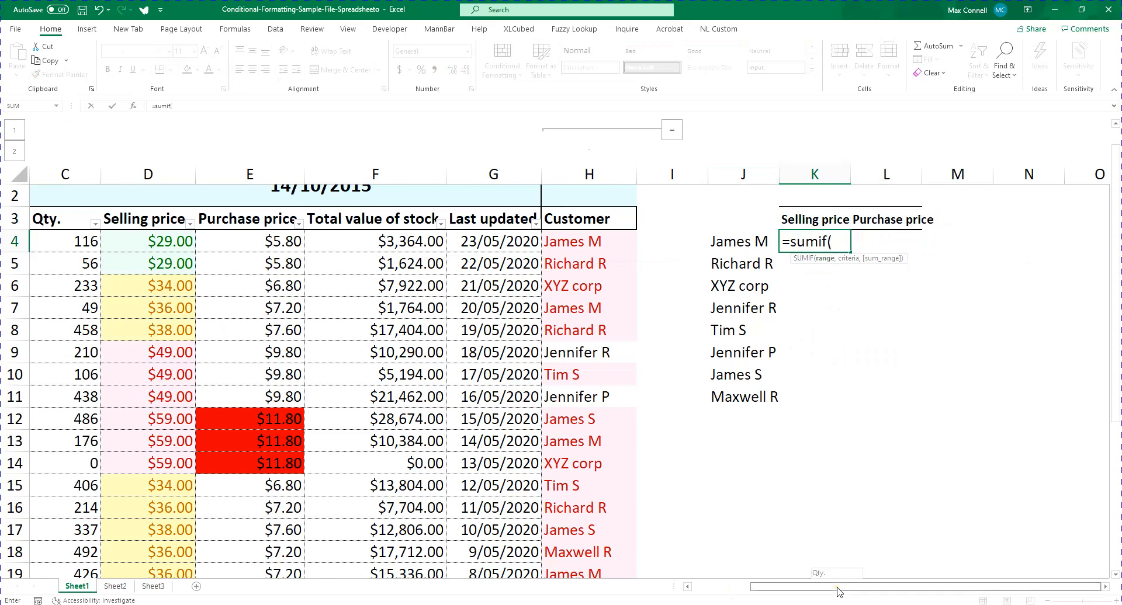
scroll(306, 375, "left", 2)
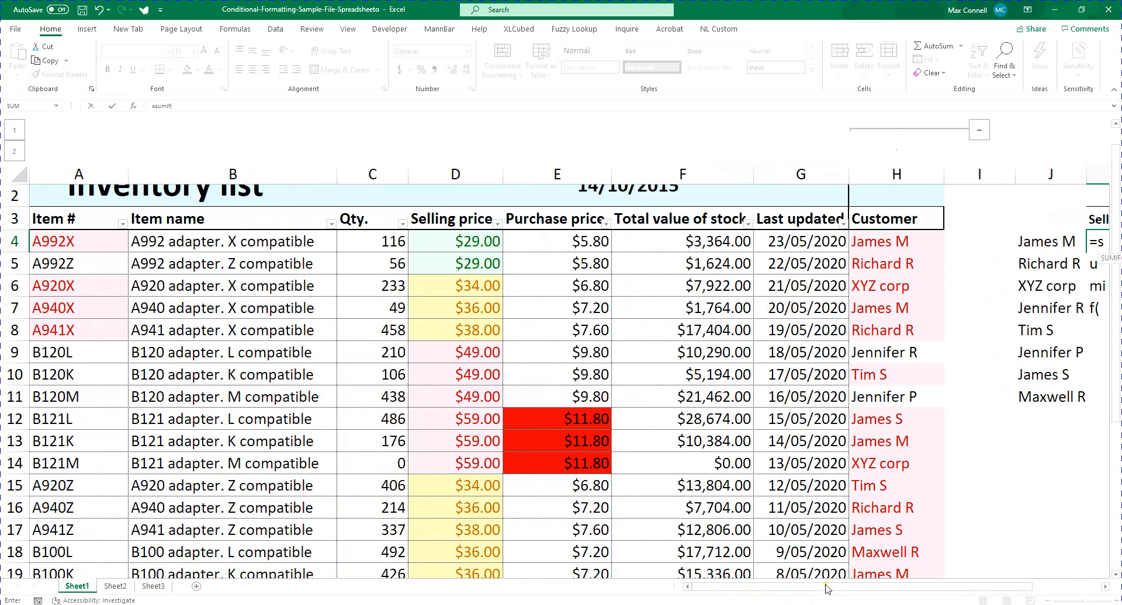
left_click_drag(828, 587, 935, 584)
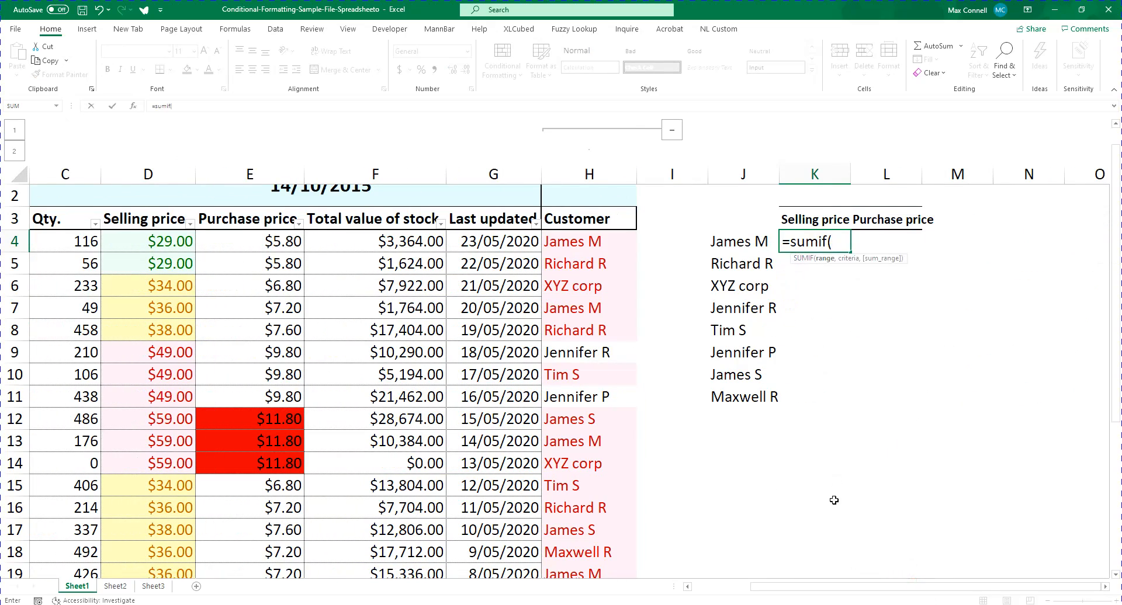
left_click_drag(834, 587, 772, 589)
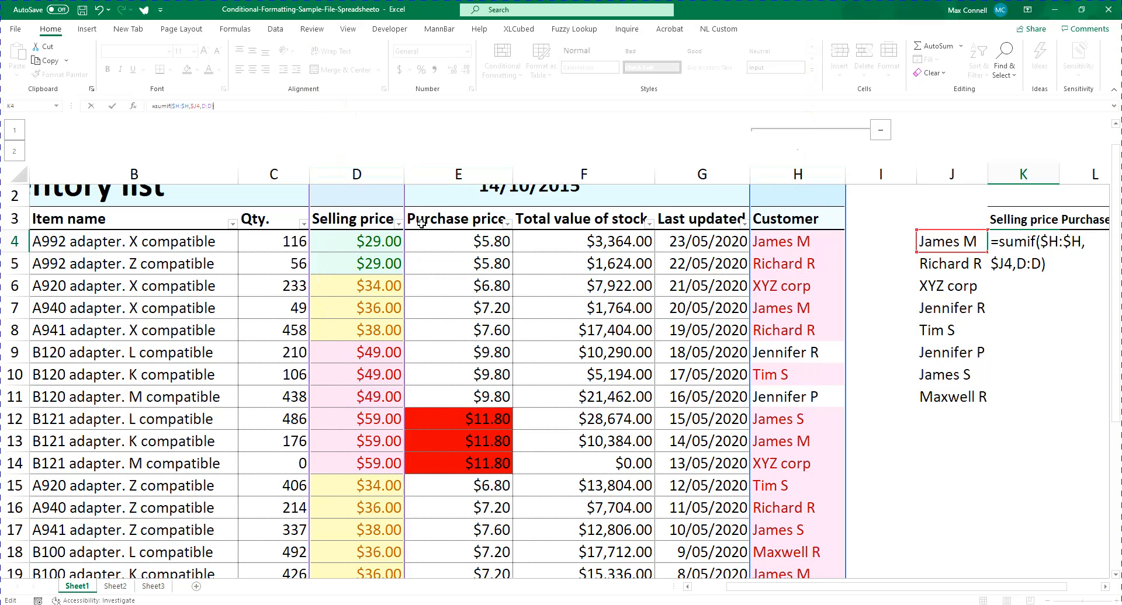
key("Tab")
Copy the SUMIF formula from K4 across K4:L11 for all customers and both price columns
key("Left")
key("ctrl+c")
key("shift+Right")
key("shift+Down")
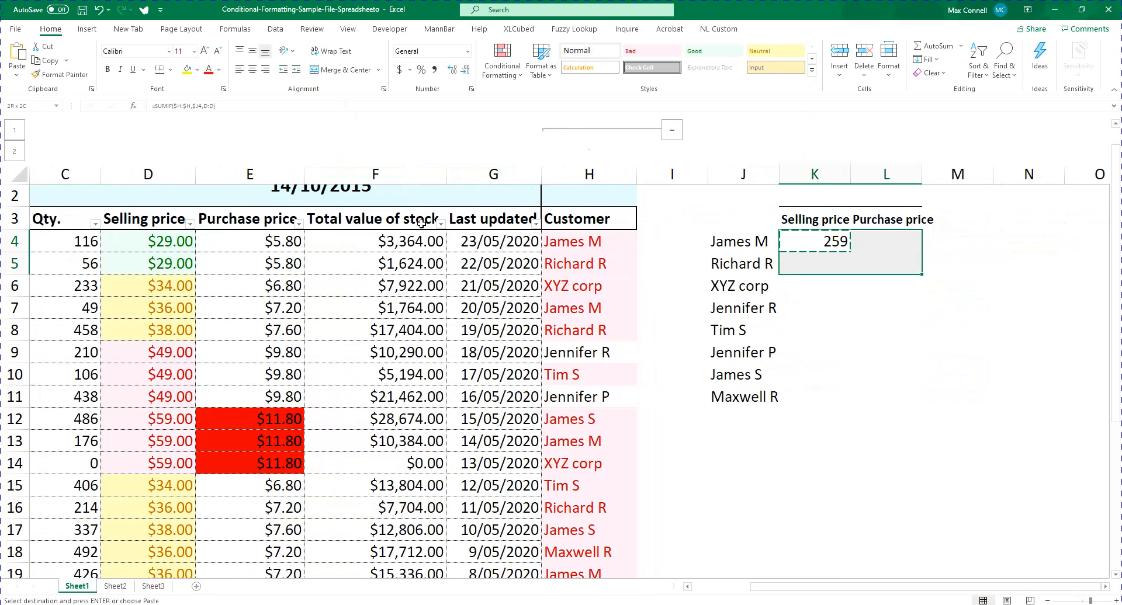
key("shift+Down")
key("shift+Down")
key("shift+Down")
key("shift+Down")
key("shift+Down")
key("shift+Down")
key("ctrl+v")
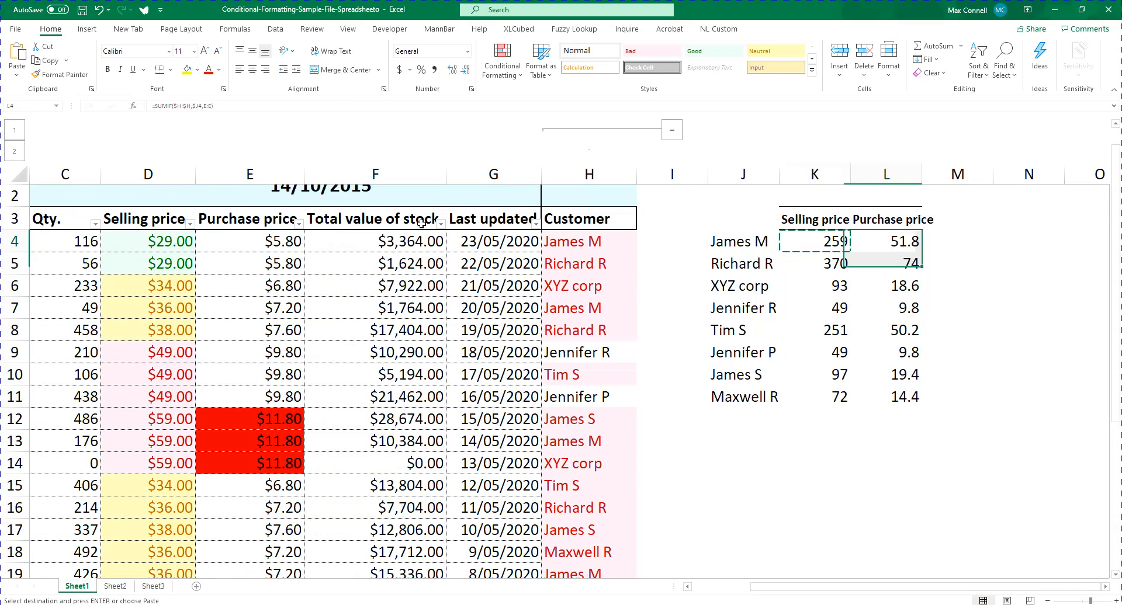
key("Escape")
Inspect the SUMIF formulas in K4 and L4 to compare their ranges and criteria references
double_click(832, 241)
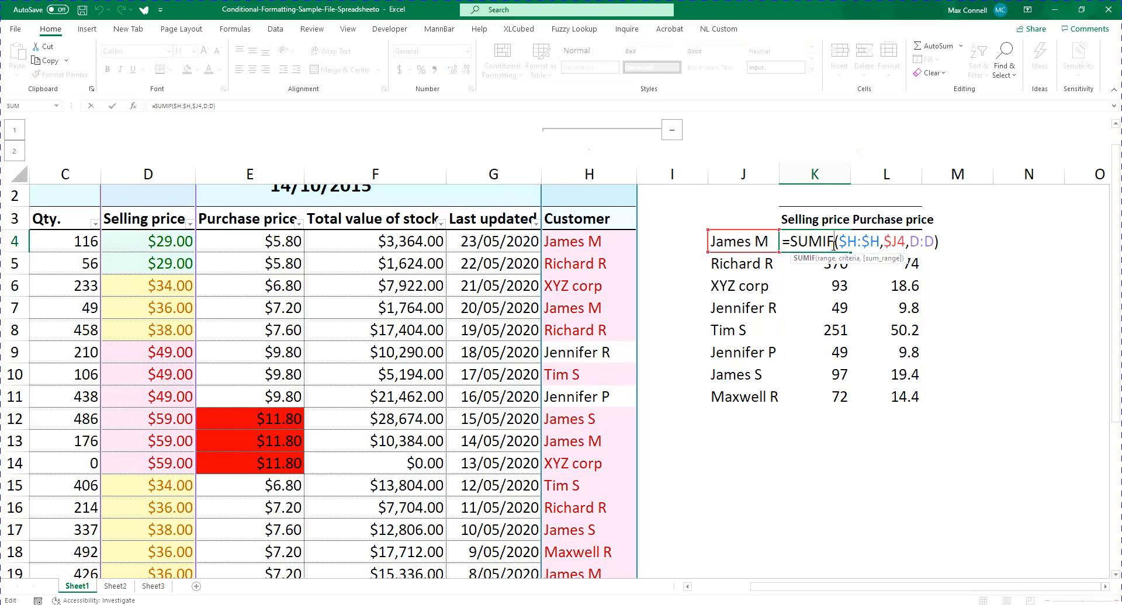
key("Escape")
left_click(903, 242)
double_click(902, 241)
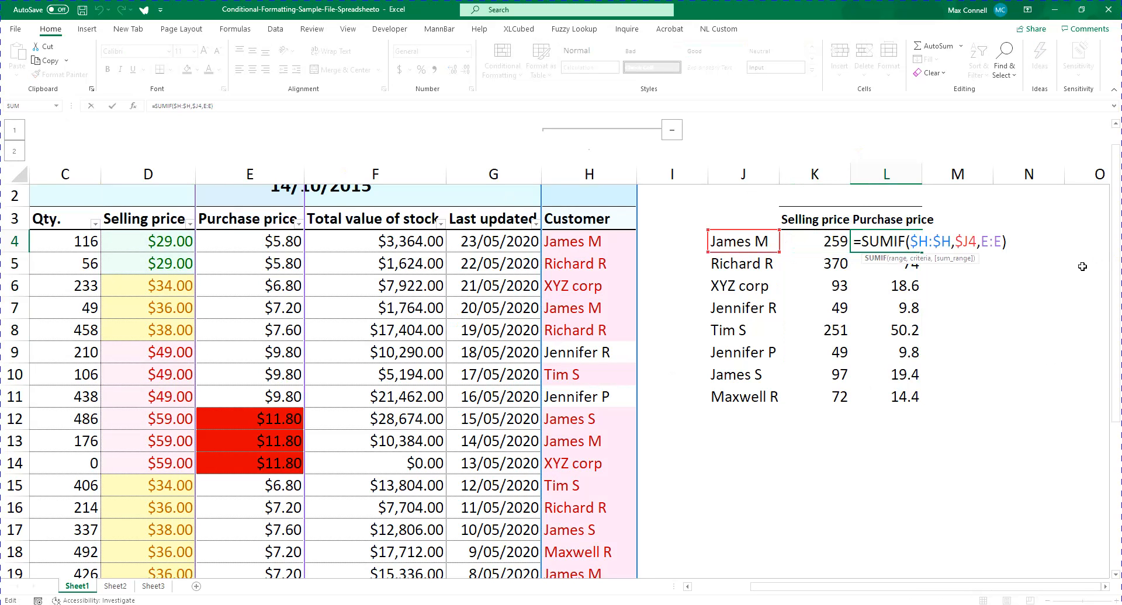
key("Escape")
Copy the Purchase price header from L3 into M3 as the heading of a new column
left_click(961, 264)
left_click(903, 220)
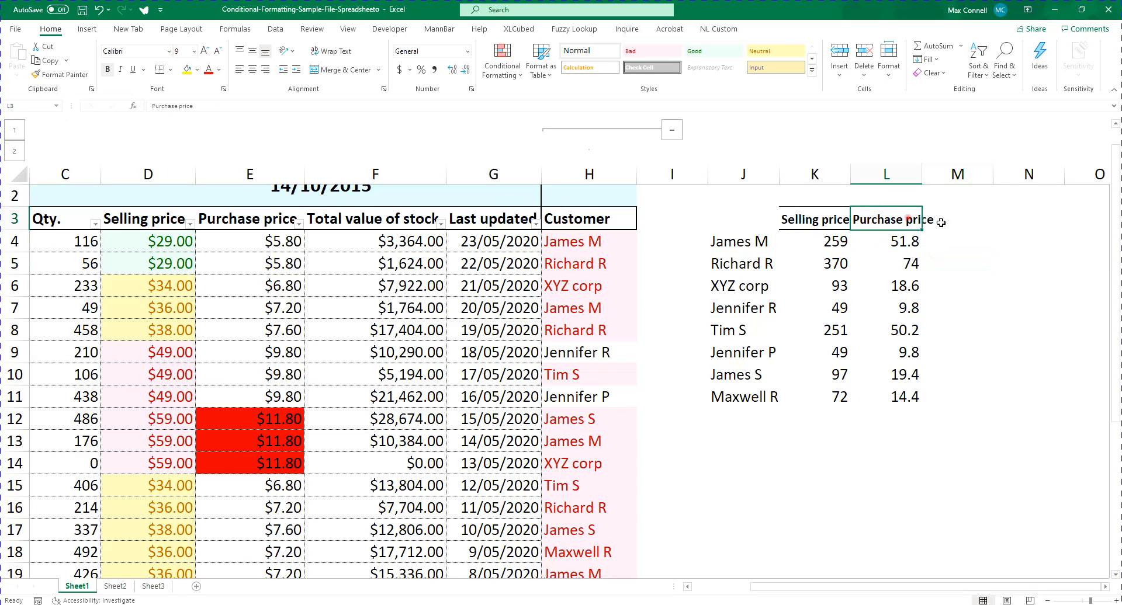
key("ctrl+c")
left_click(969, 216)
key("Return")
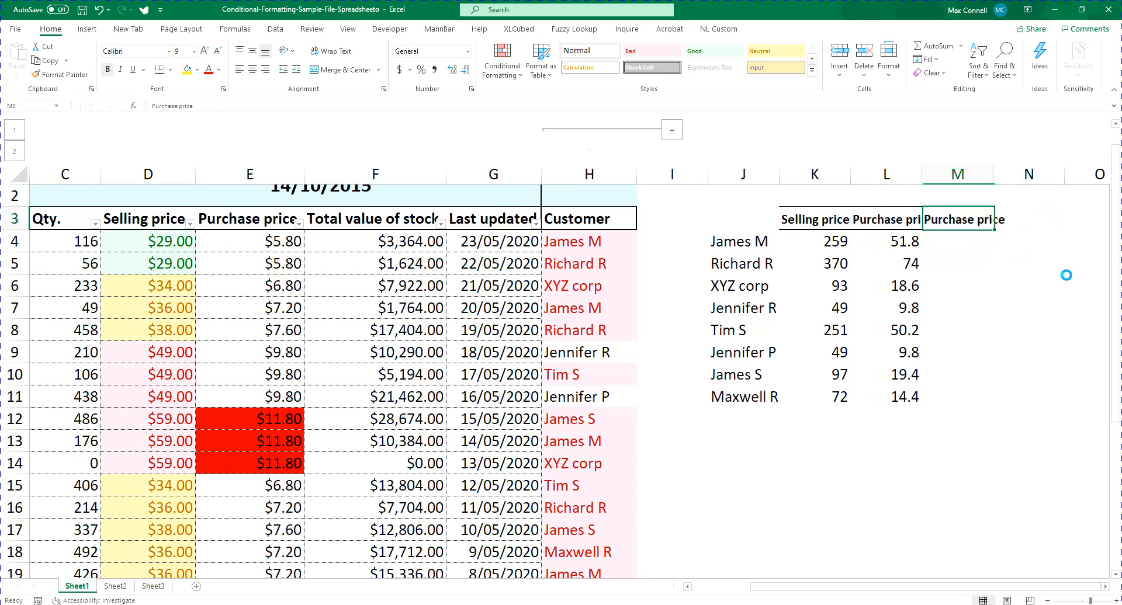
Enter =K4-L4 in M4 and fill the formula down to M11
key("Down")
type("=k4-l4")
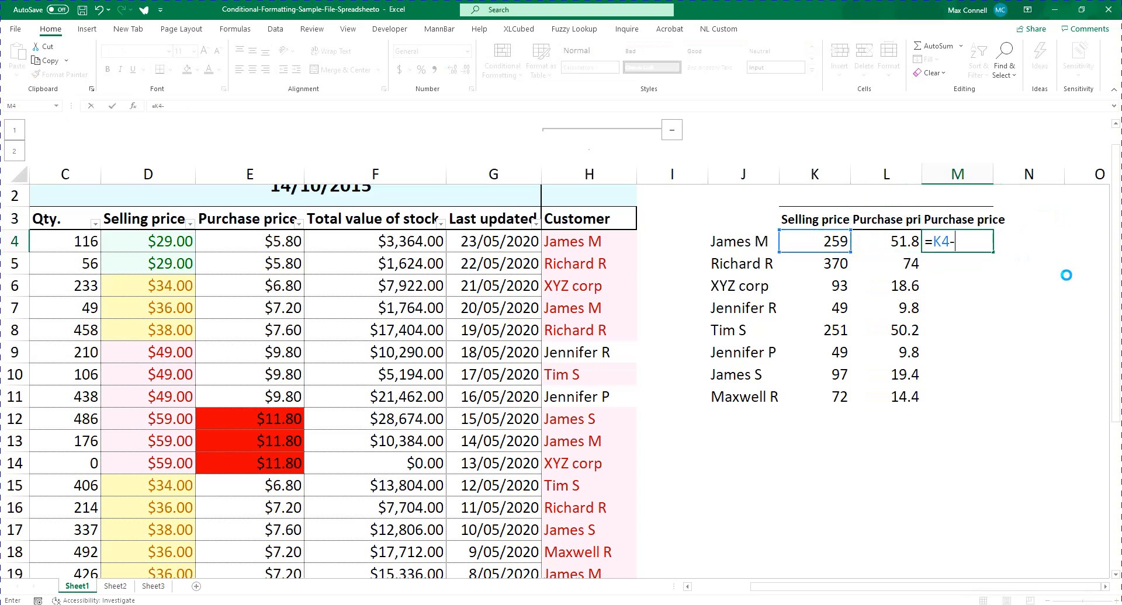
key("ctrl+Return")
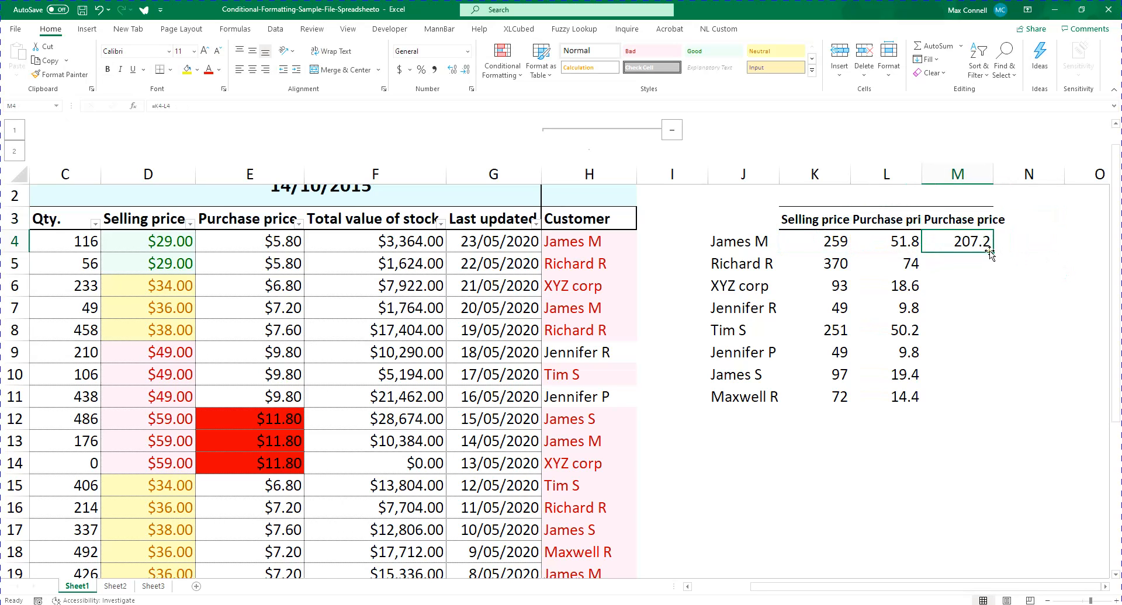
double_click(995, 251)
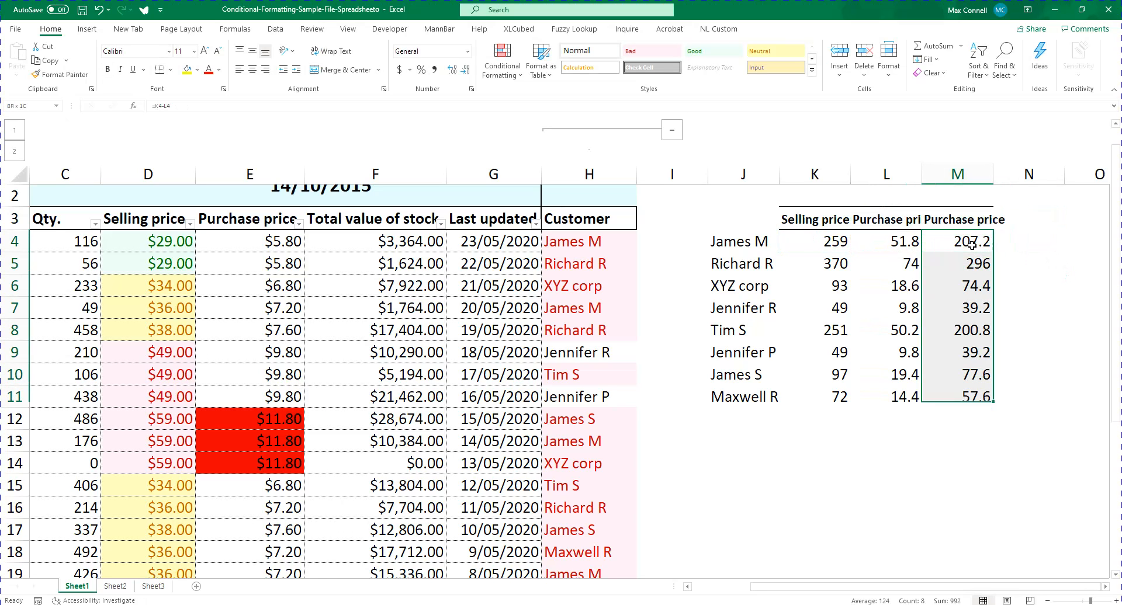
Apply a Top 10% conditional formatting rule with Light Red Fill with Dark Red Text to M4:M11
left_click(501, 58)
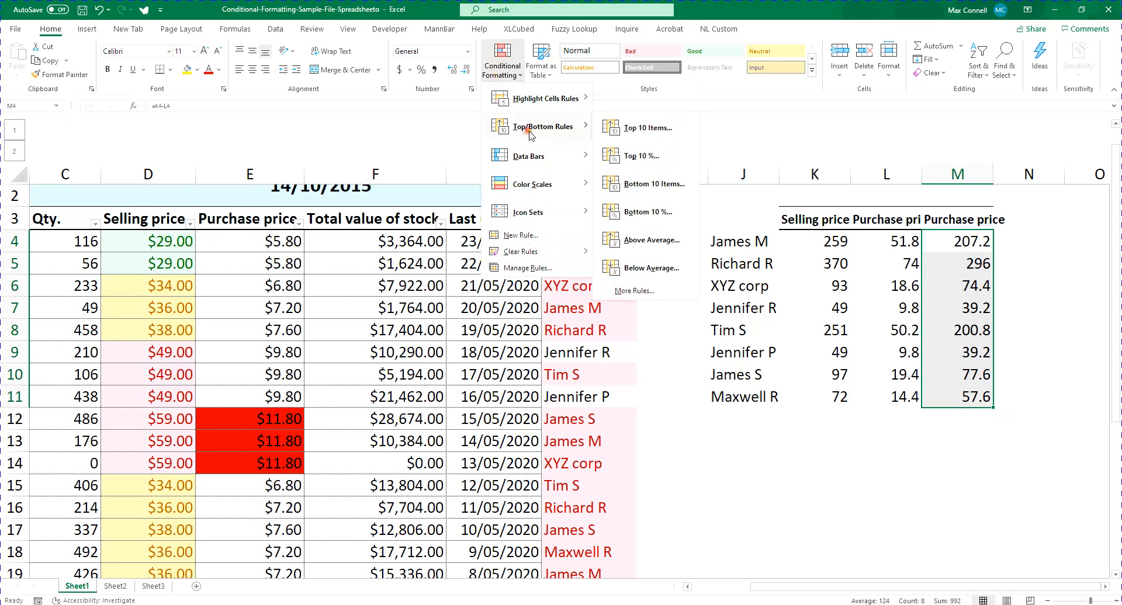
mouse_move(541, 105)
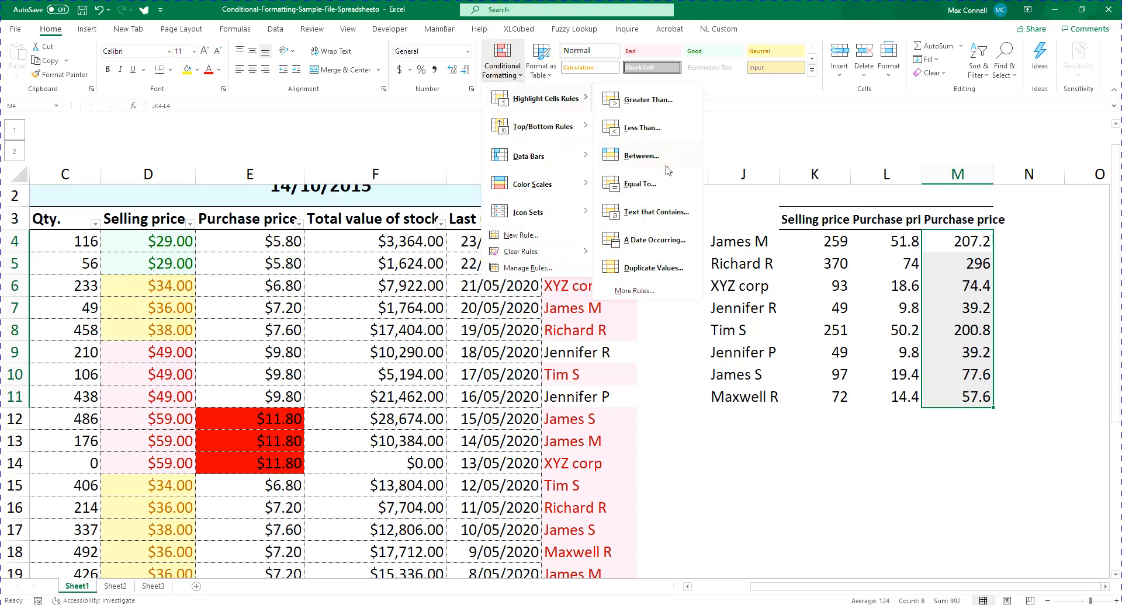
mouse_move(545, 128)
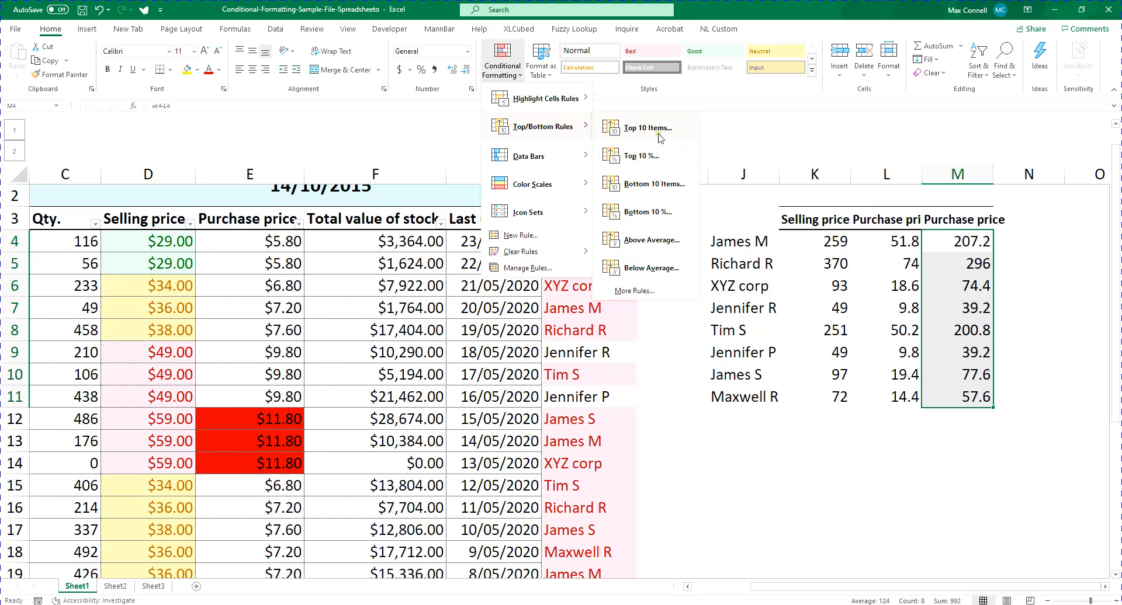
left_click(670, 164)
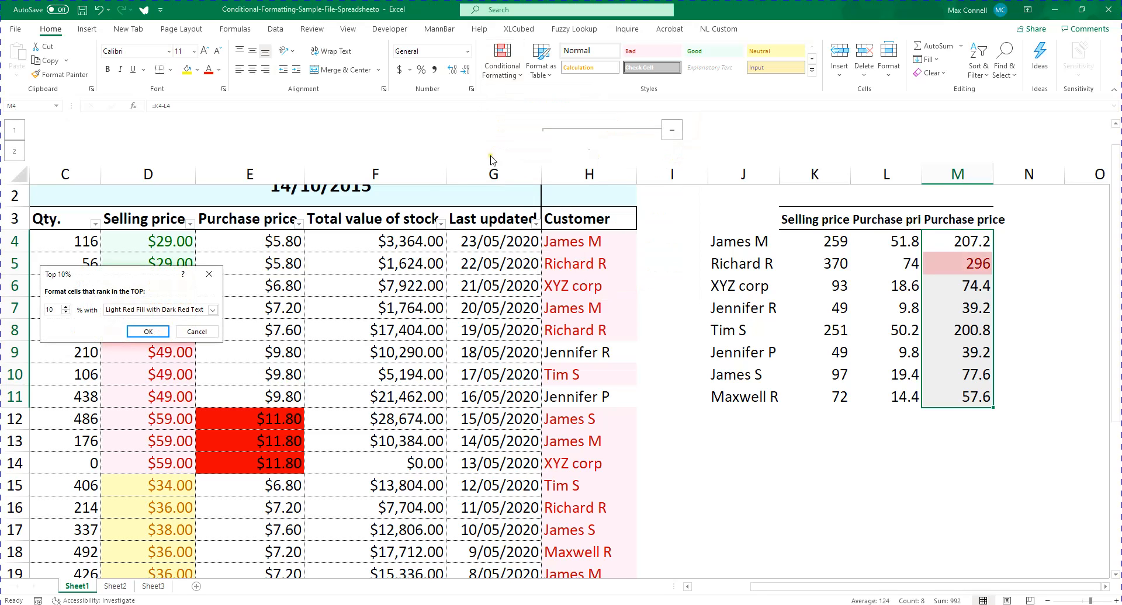
key("Return")
Compare the customer list in J4:J11 with the highlighted top value in column M
left_click_drag(740, 244, 741, 406)
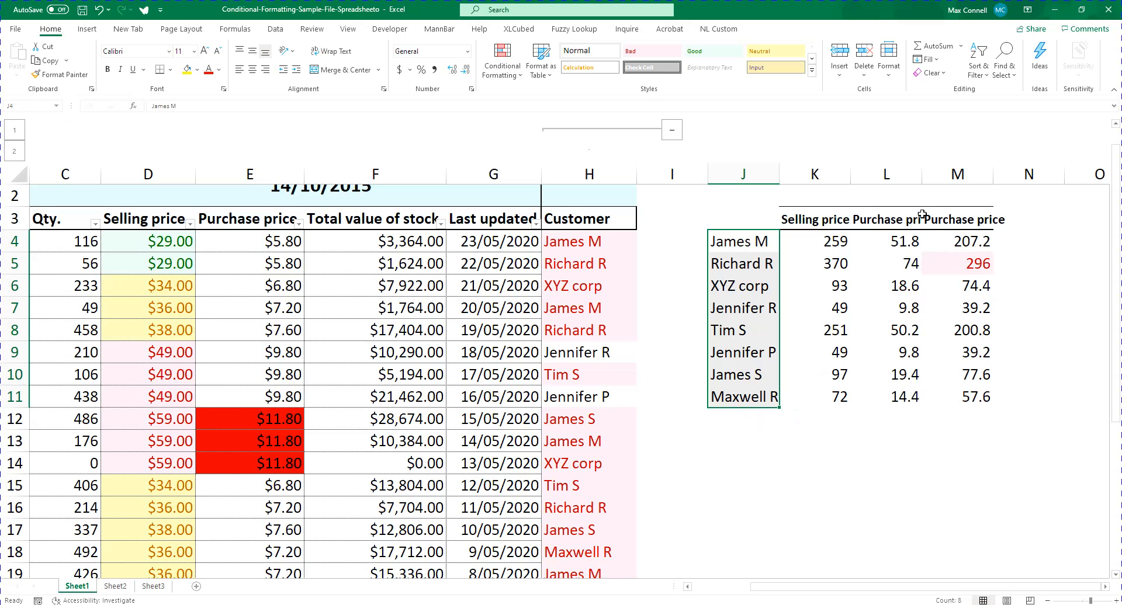
left_click_drag(941, 236, 973, 397)
left_click(967, 257)
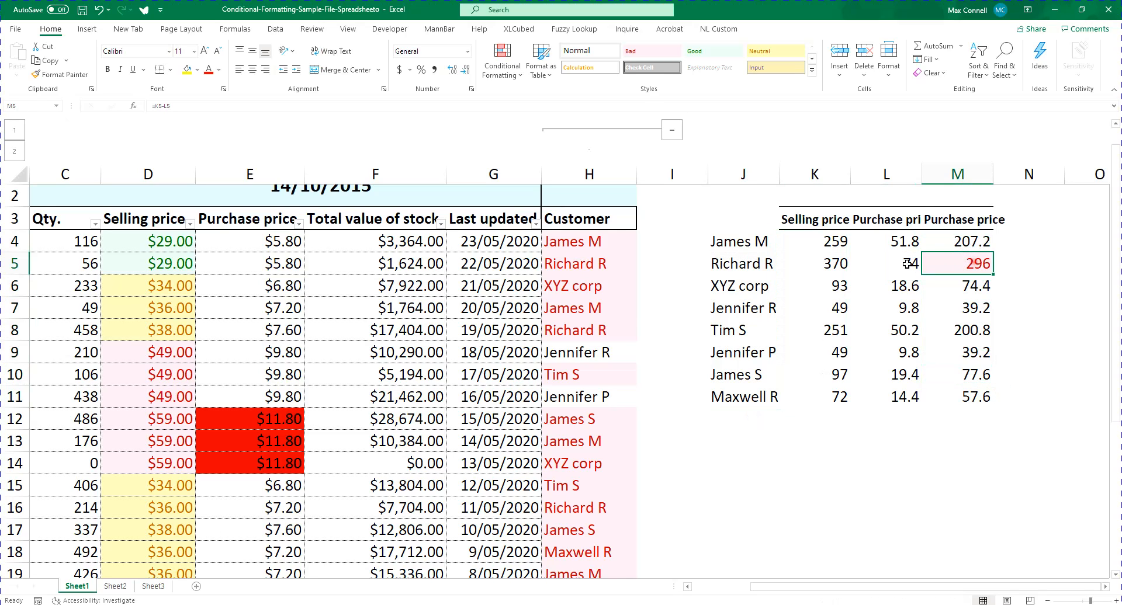
Apply a Bottom 10% conditional formatting rule with Green Fill with Dark Green Text to M4:M11
left_click_drag(958, 241, 964, 397)
left_click(502, 59)
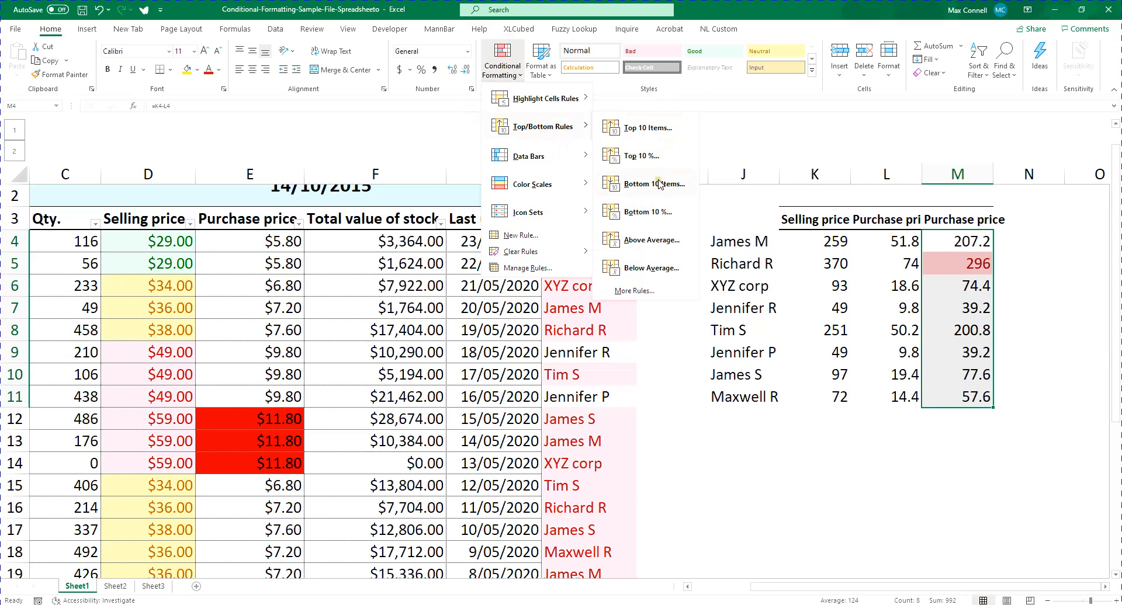
left_click(670, 213)
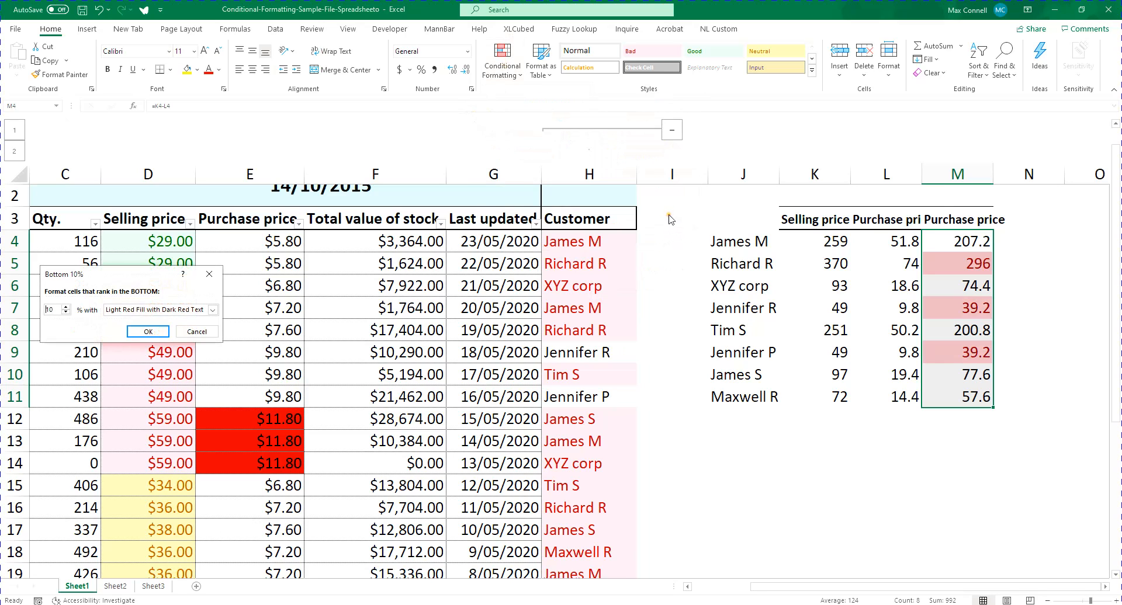
left_click(213, 309)
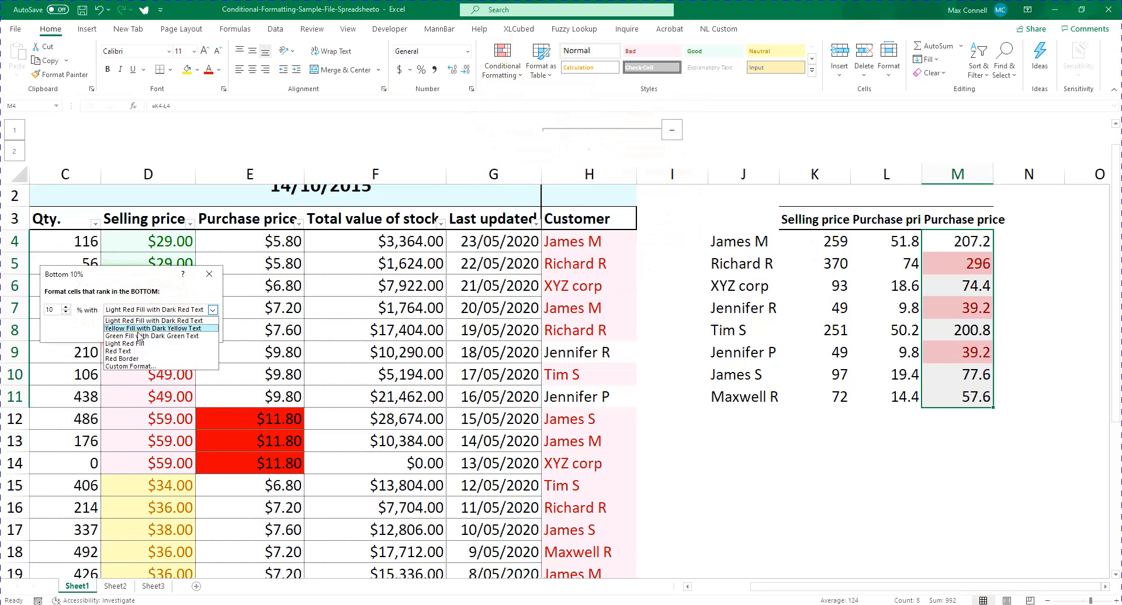
left_click(146, 336)
left_click(147, 331)
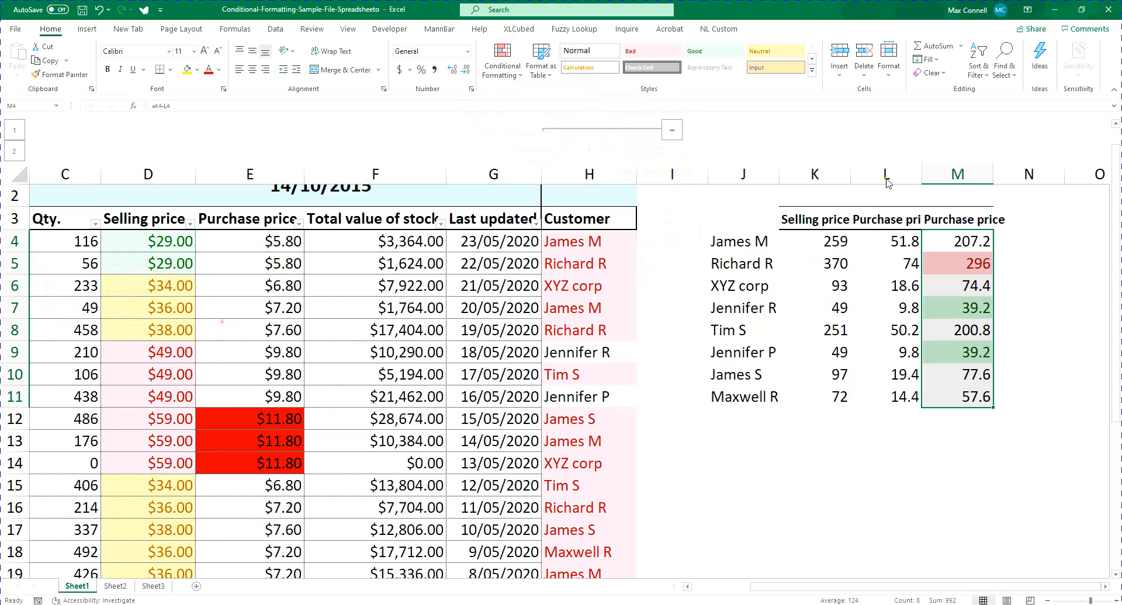
Apply an Above Average conditional formatting rule with Yellow Fill with Dark Yellow Text to M4:M11
left_click(494, 61)
mouse_move(544, 126)
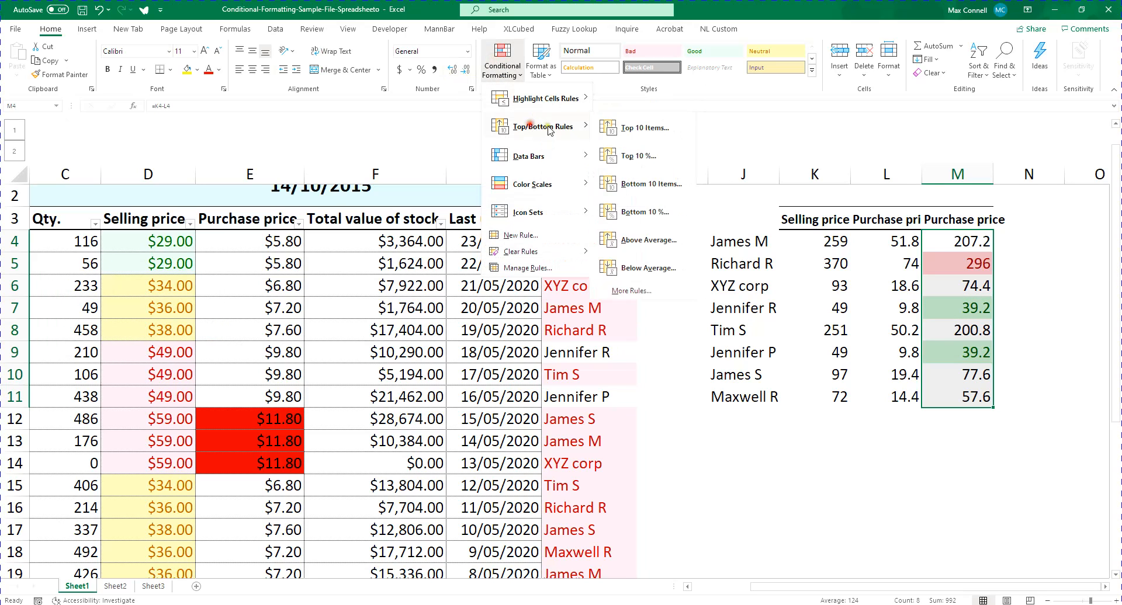
left_click(653, 240)
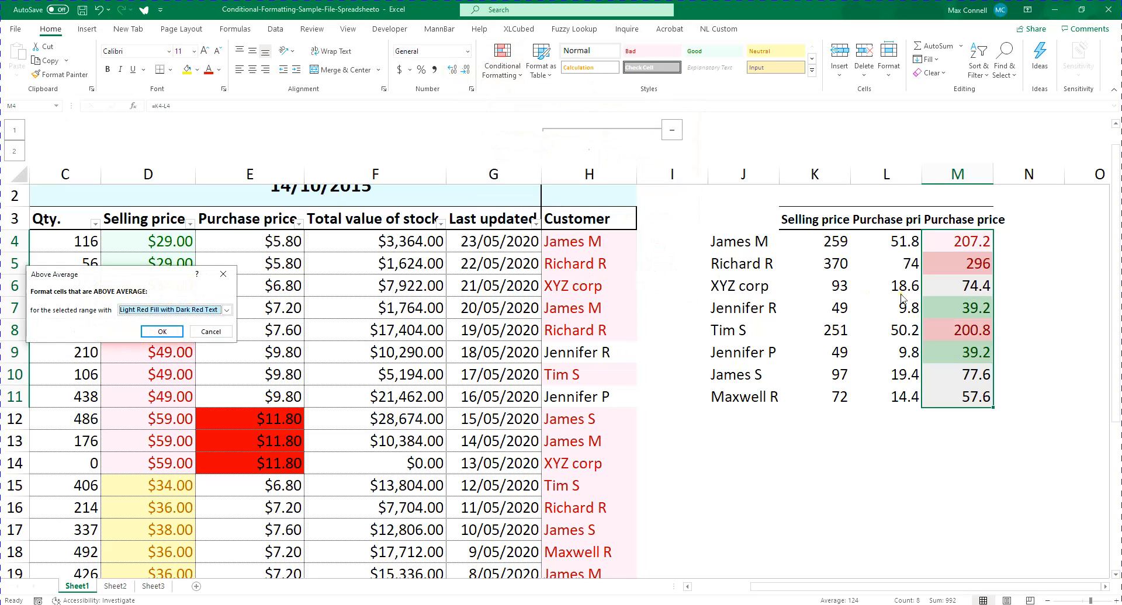
left_click(186, 310)
left_click(169, 328)
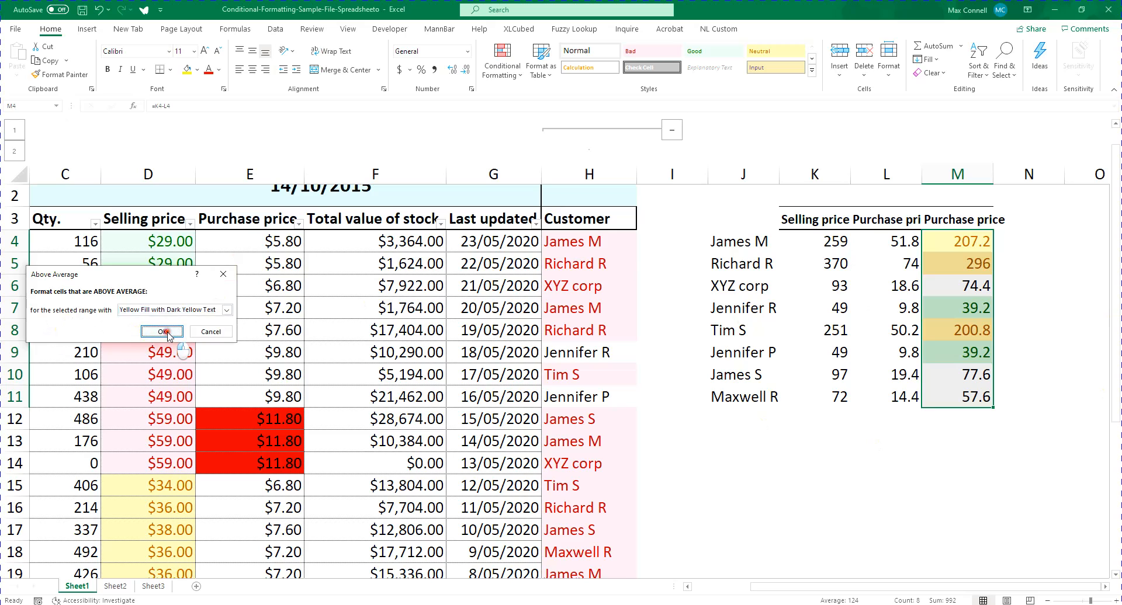
left_click(162, 332)
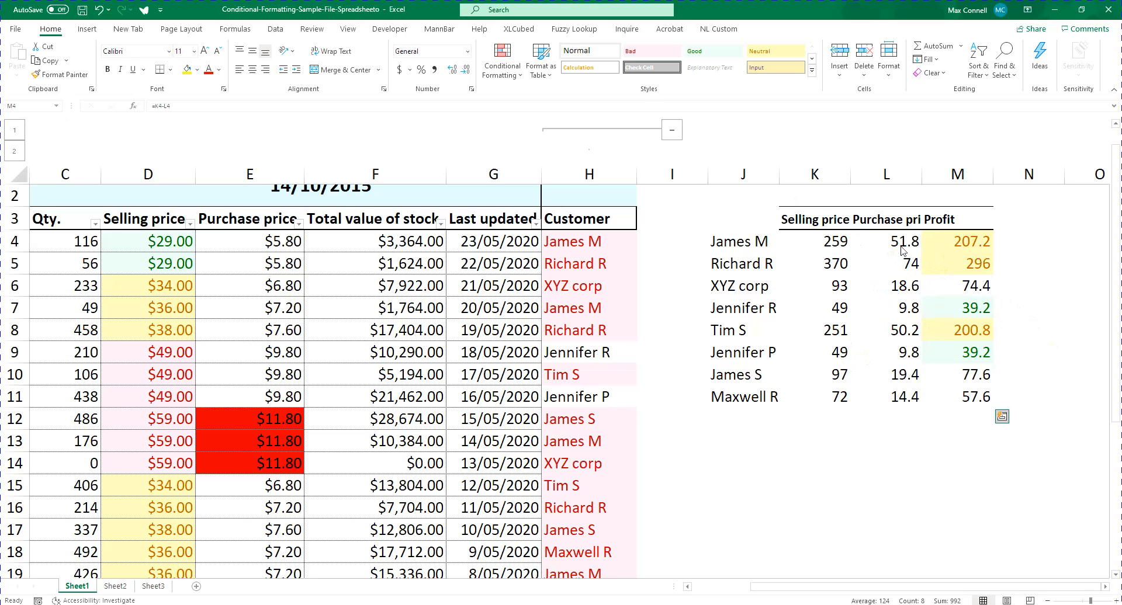
Italicize the profit values in M4:M11 and fill M4 down the column again
key("ctrl+i")
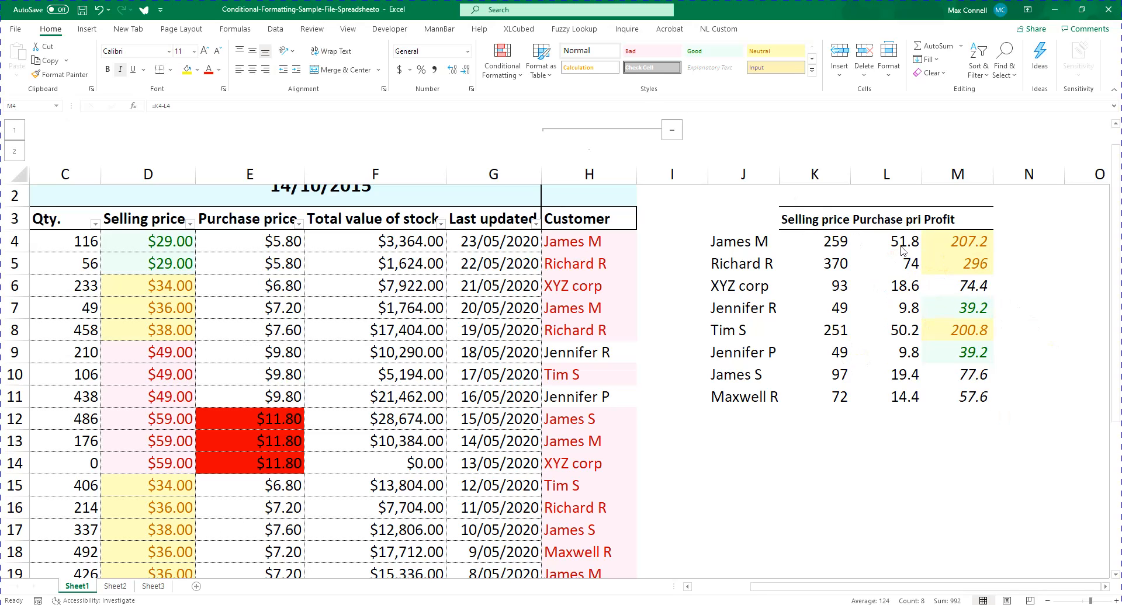
left_click(970, 242)
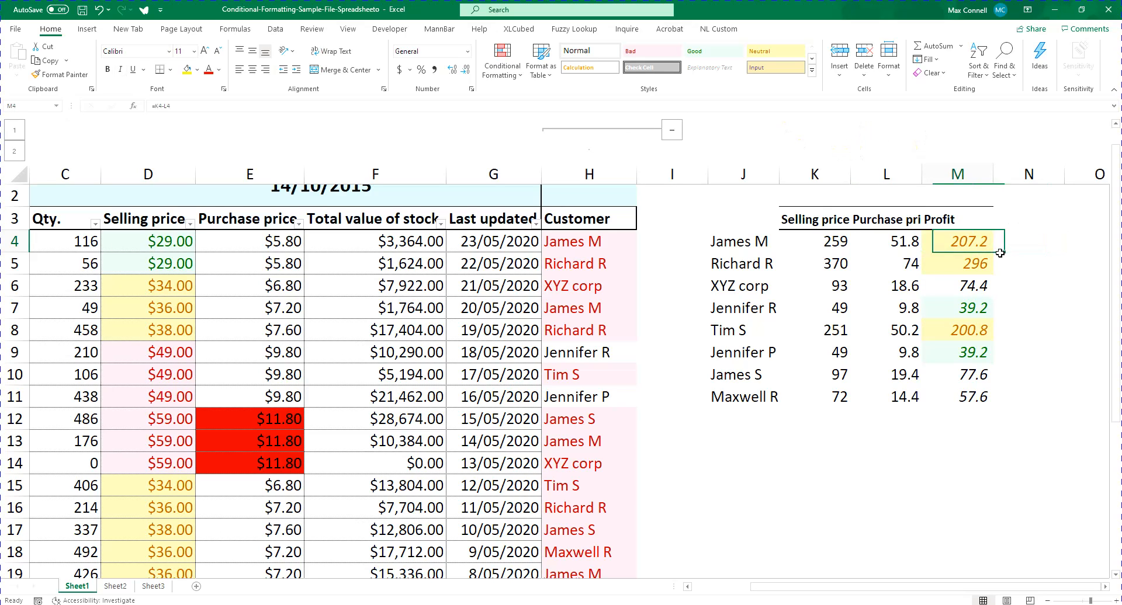
double_click(992, 252)
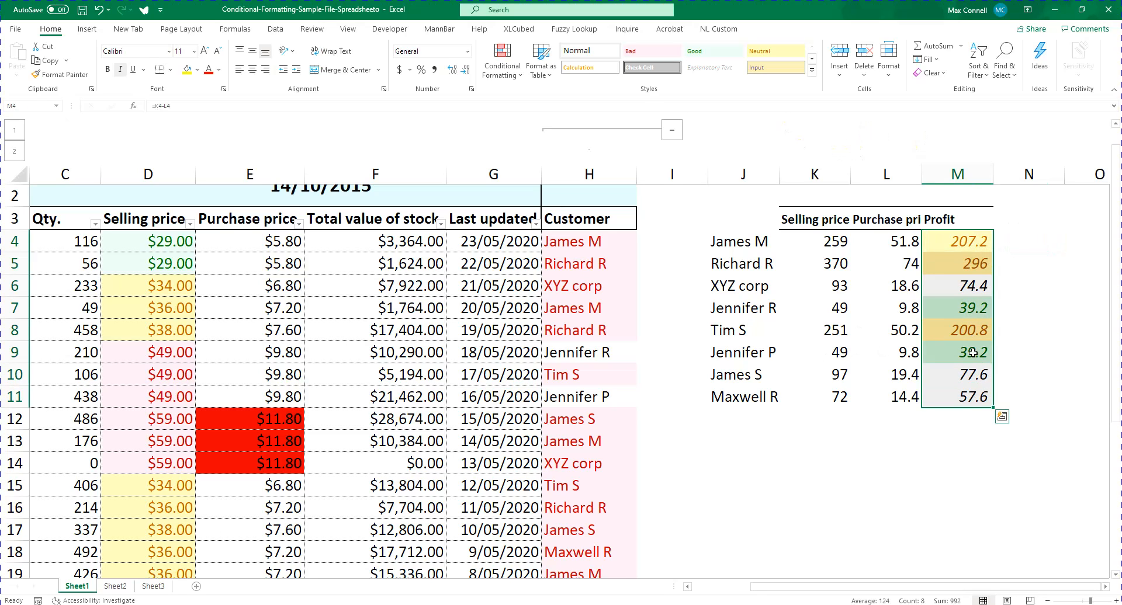
left_click(770, 374)
left_click(489, 61)
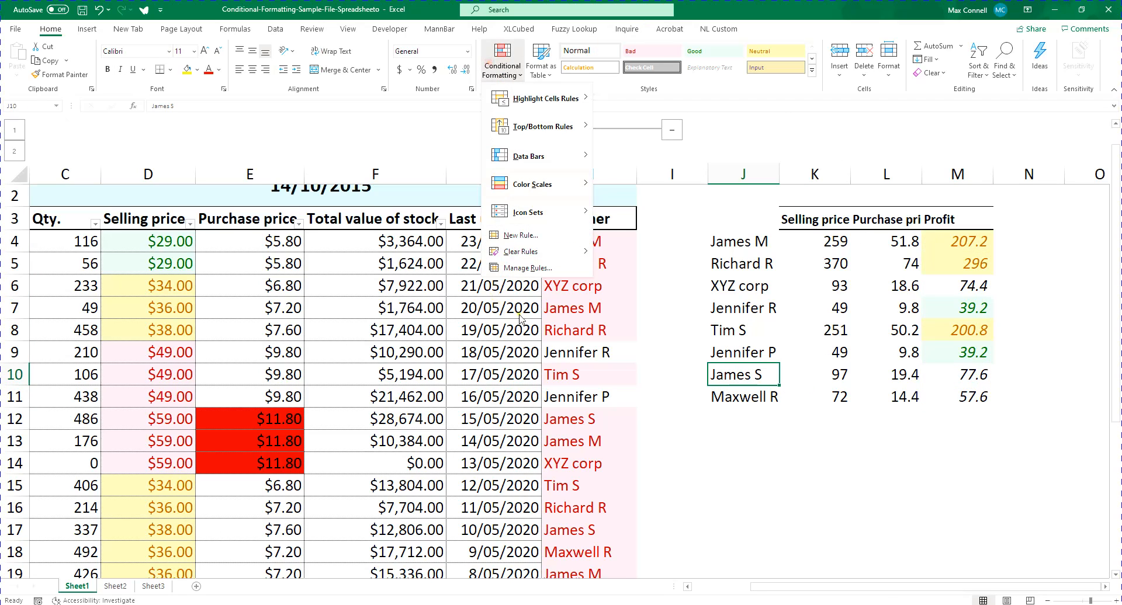
left_click(1004, 397)
Delete the Above Average rule from the profit values in M4:M11 using the Conditional Formatting Rules Manager
left_click_drag(959, 237, 984, 397)
left_click(501, 63)
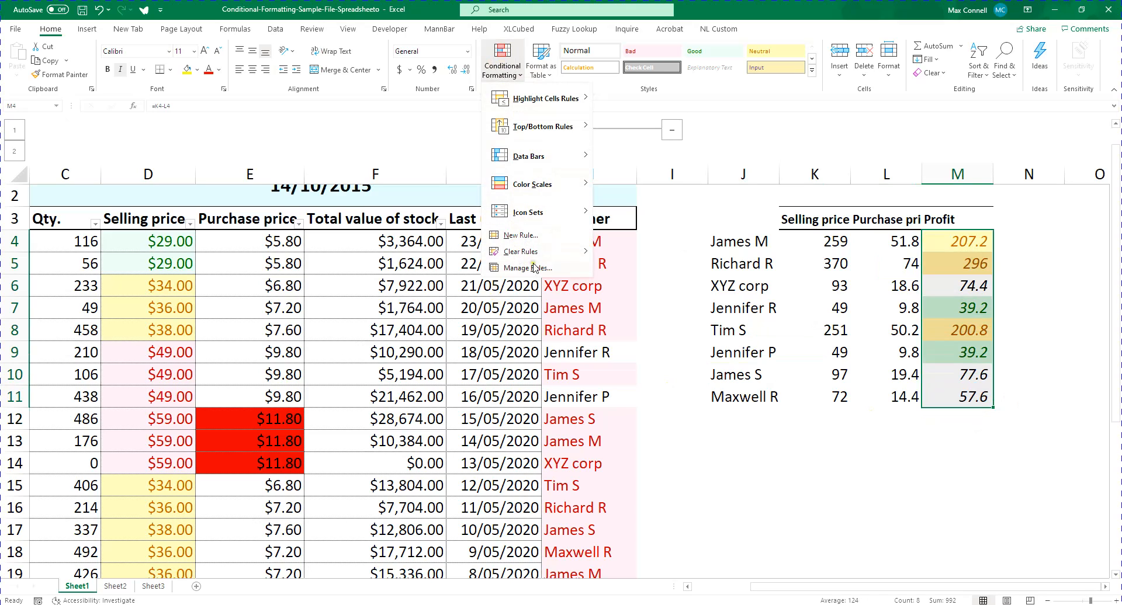
mouse_move(559, 257)
left_click(544, 270)
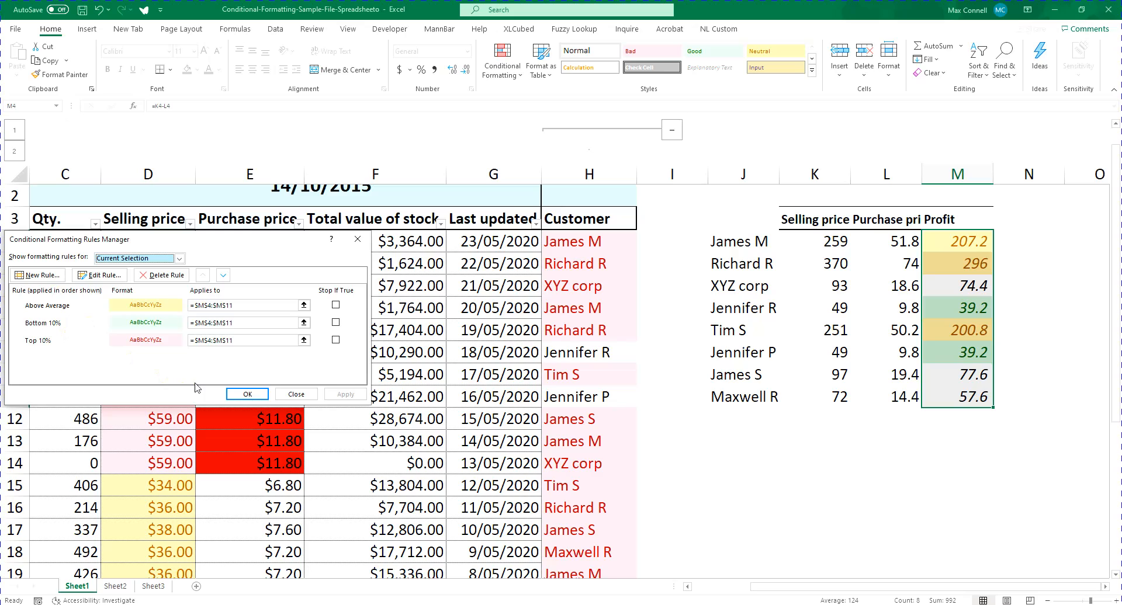
left_click(740, 408)
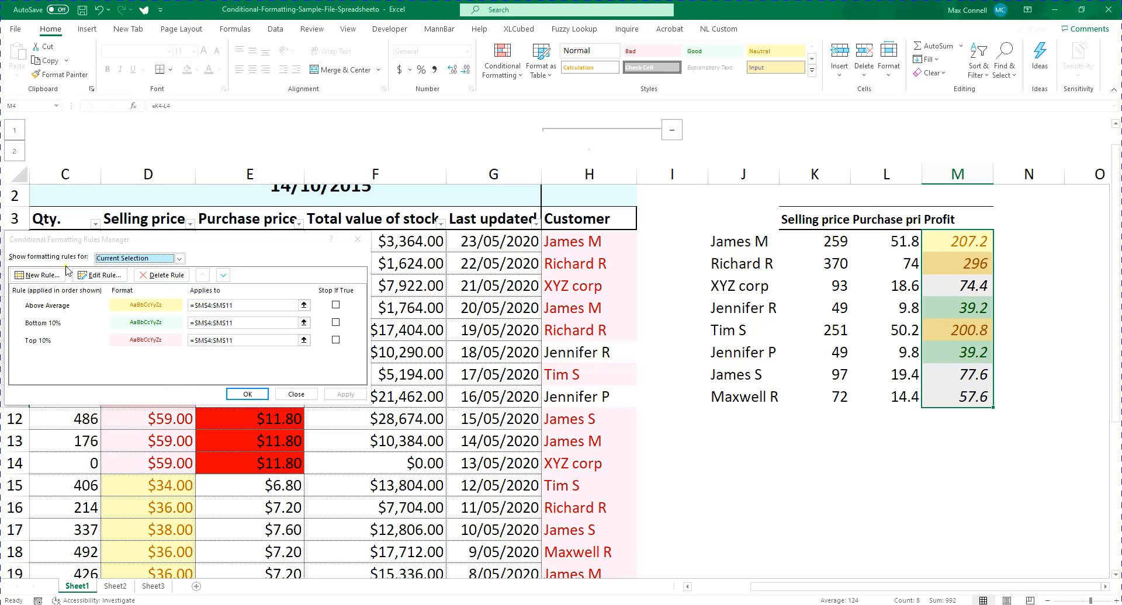
left_click(69, 306)
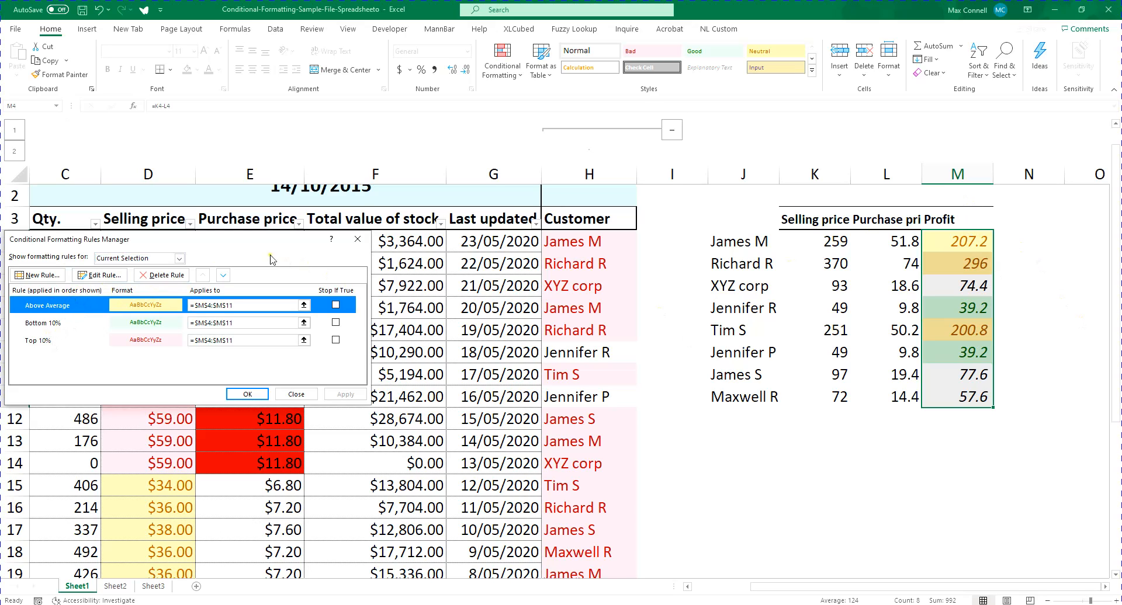
left_click(171, 276)
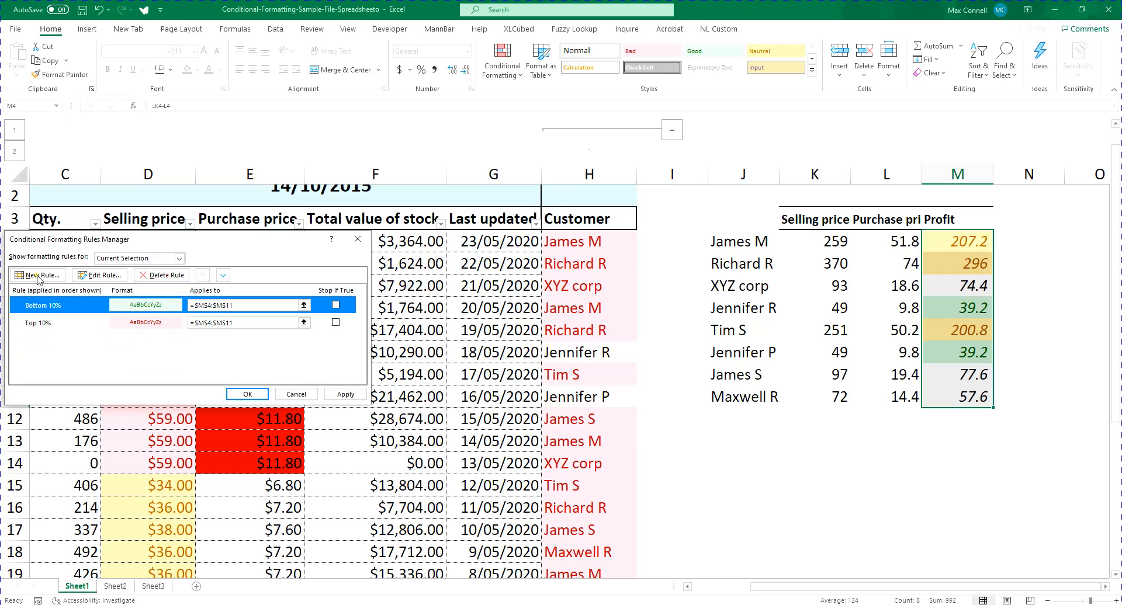
left_click(247, 395)
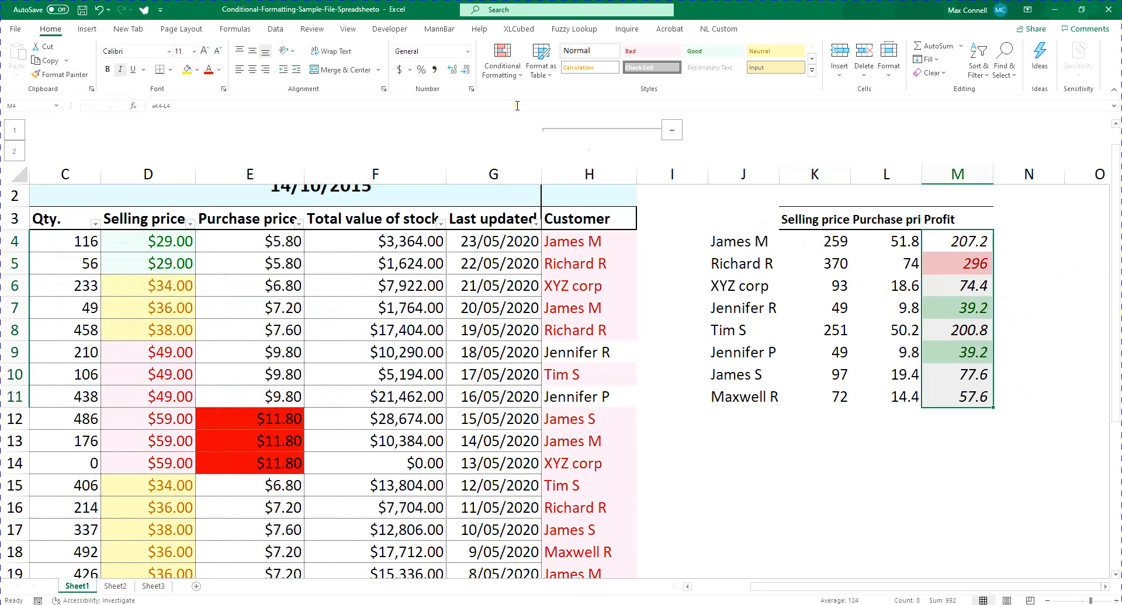
Extend the range that the Above Average rule applies to as =$M$4:$M$17 in the Rules Manager
left_click(503, 69)
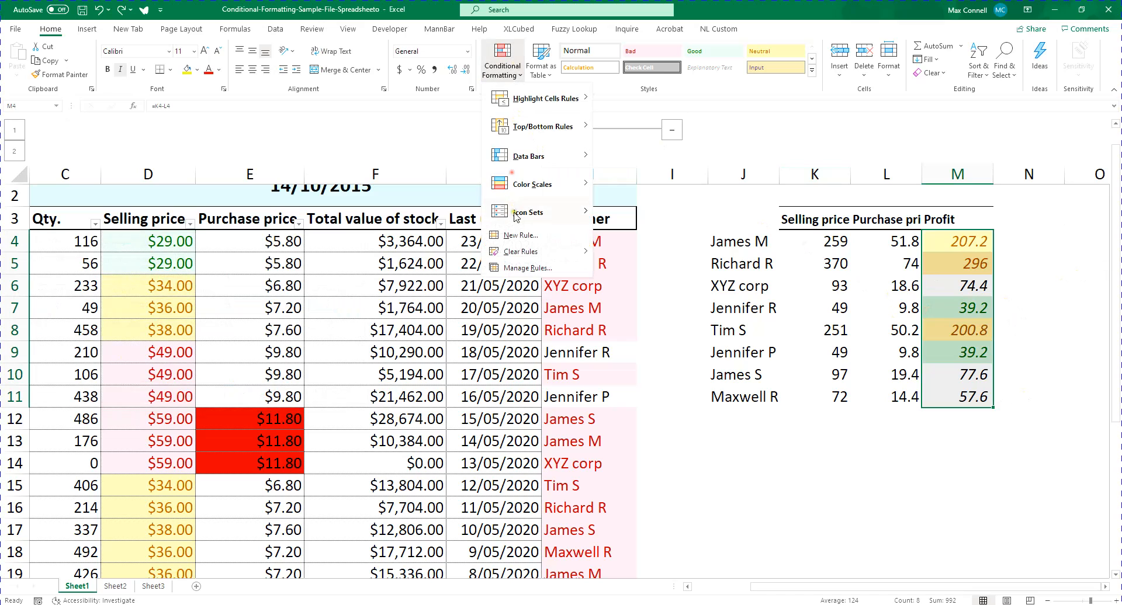
left_click(520, 276)
left_click(257, 307)
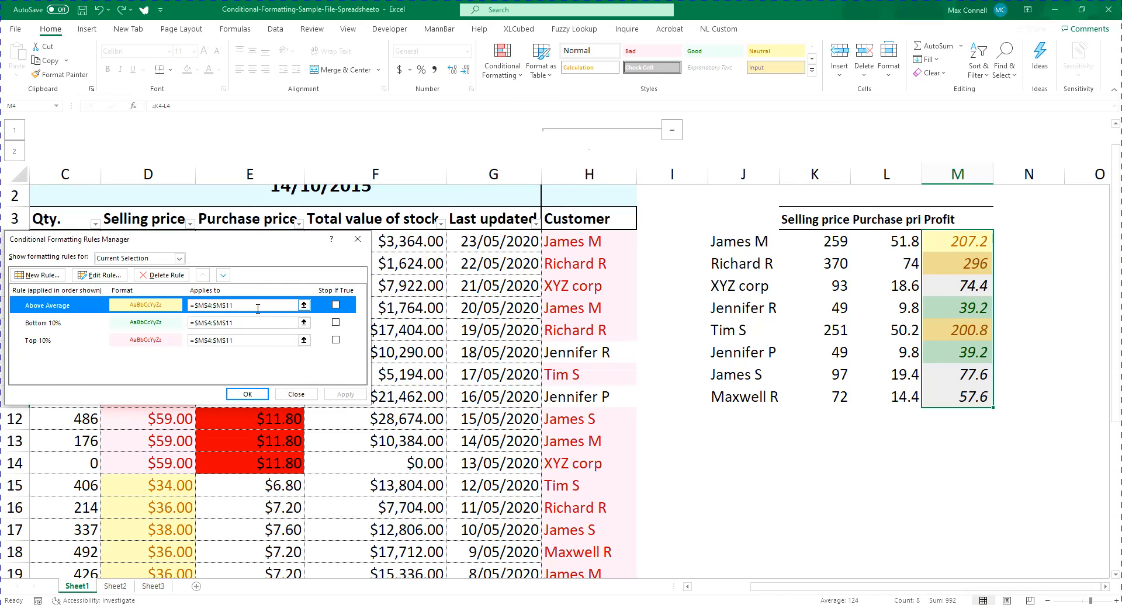
left_click(258, 306)
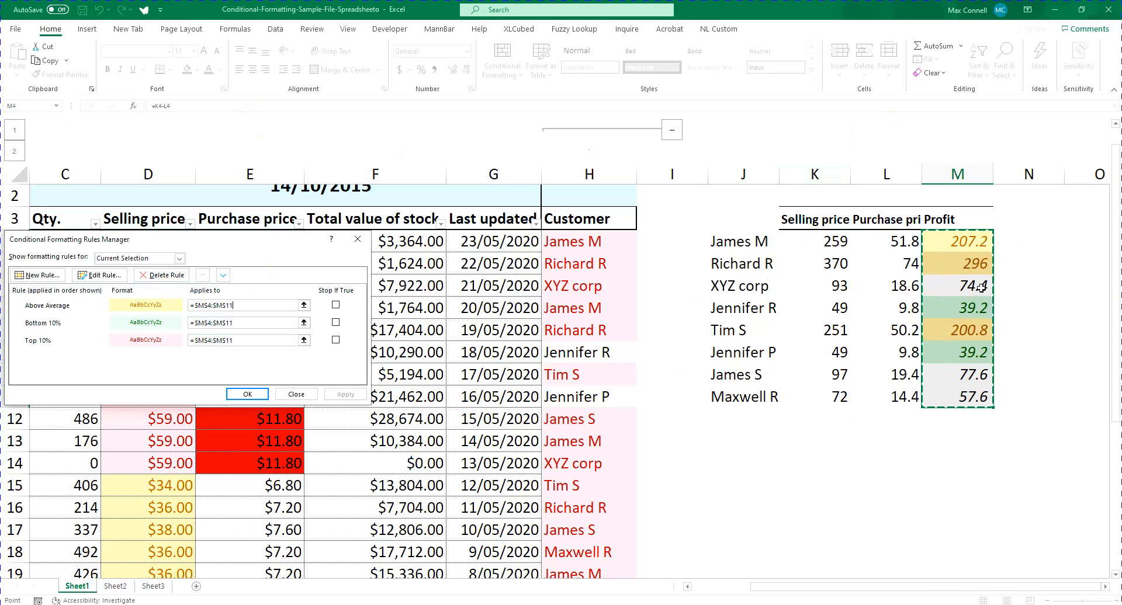
left_click(205, 305)
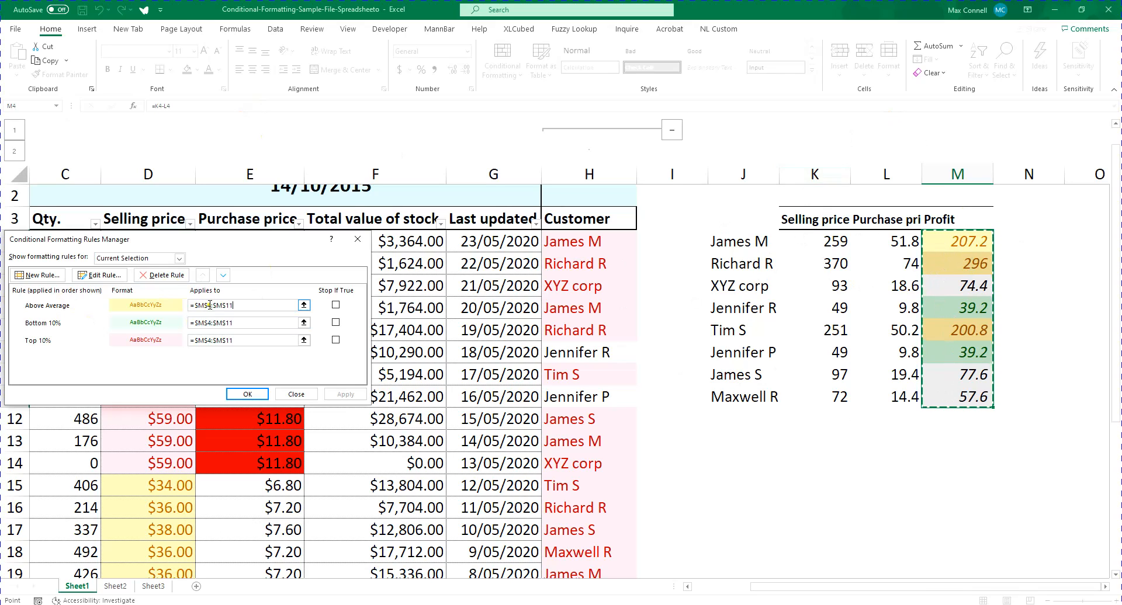
left_click(261, 306)
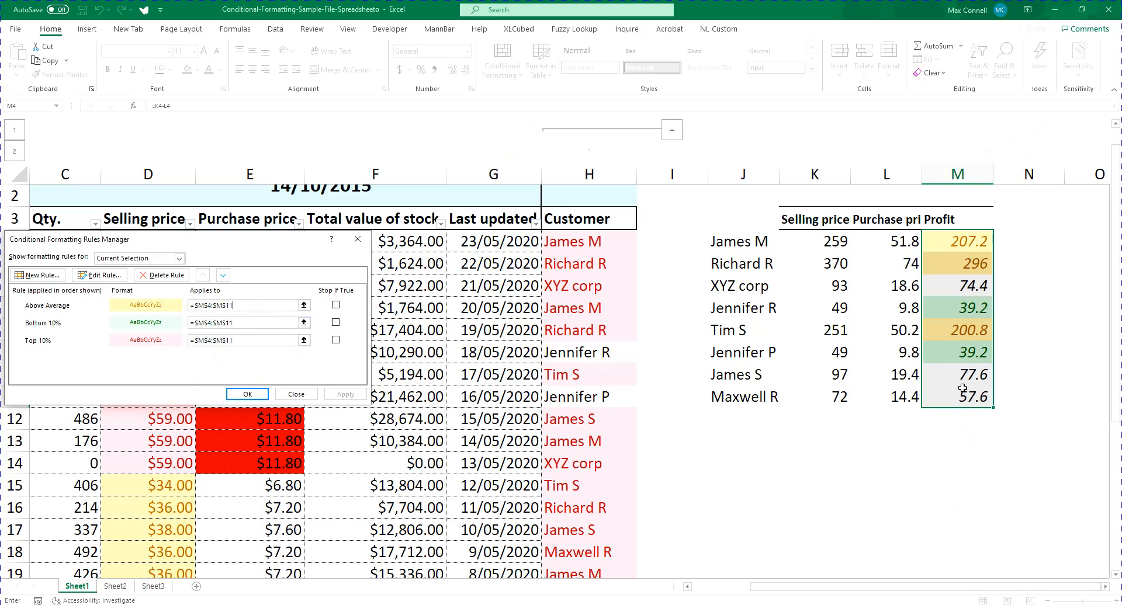
key("Return")
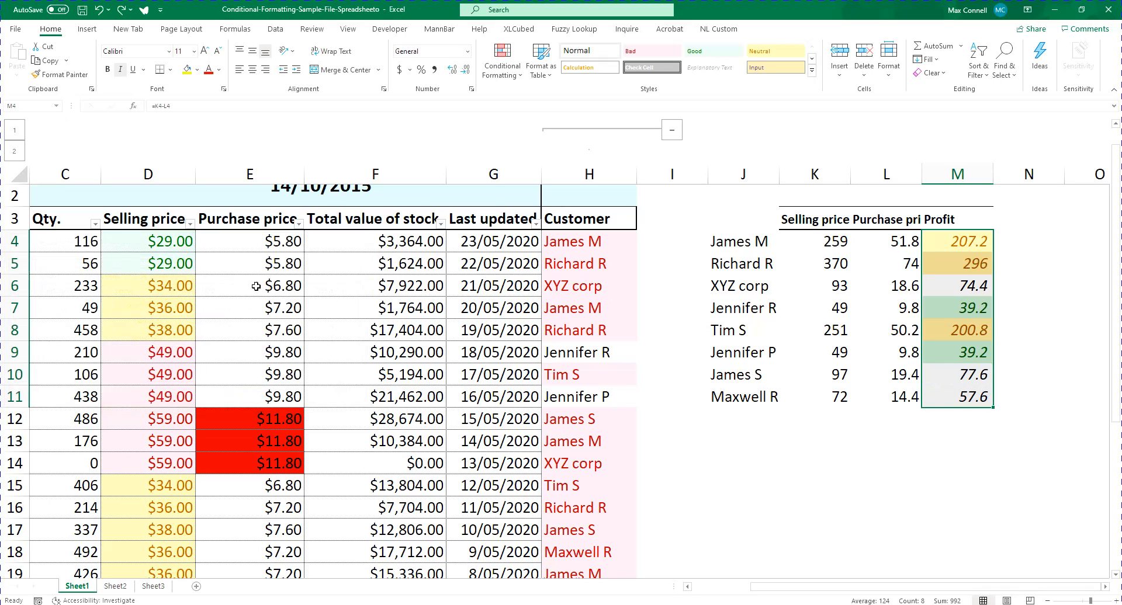
left_click(502, 62)
left_click(551, 265)
left_click(263, 305)
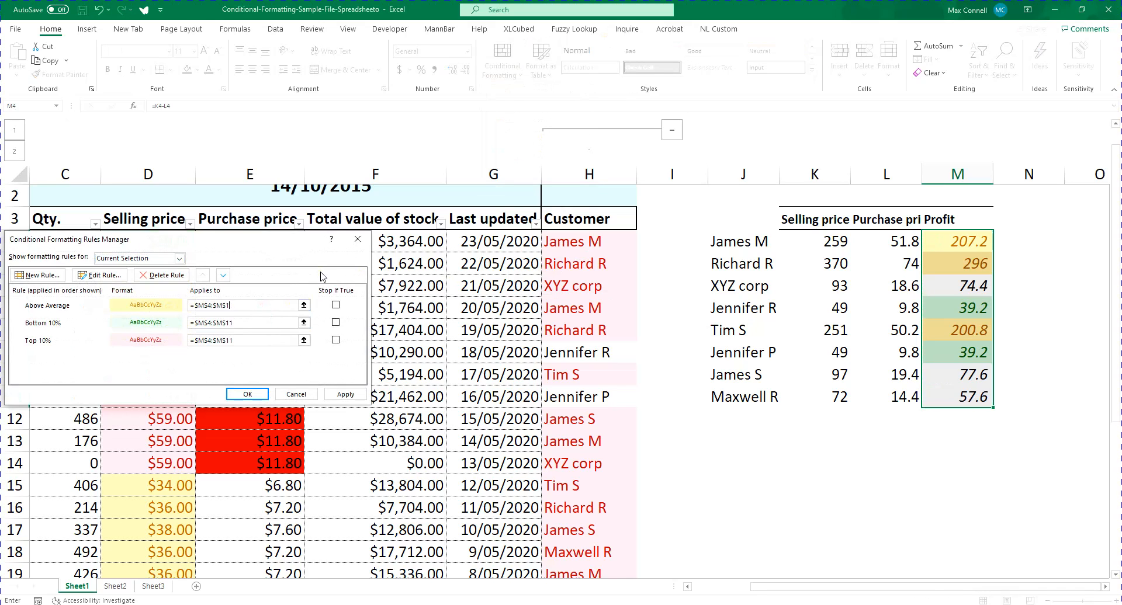
key("Return")
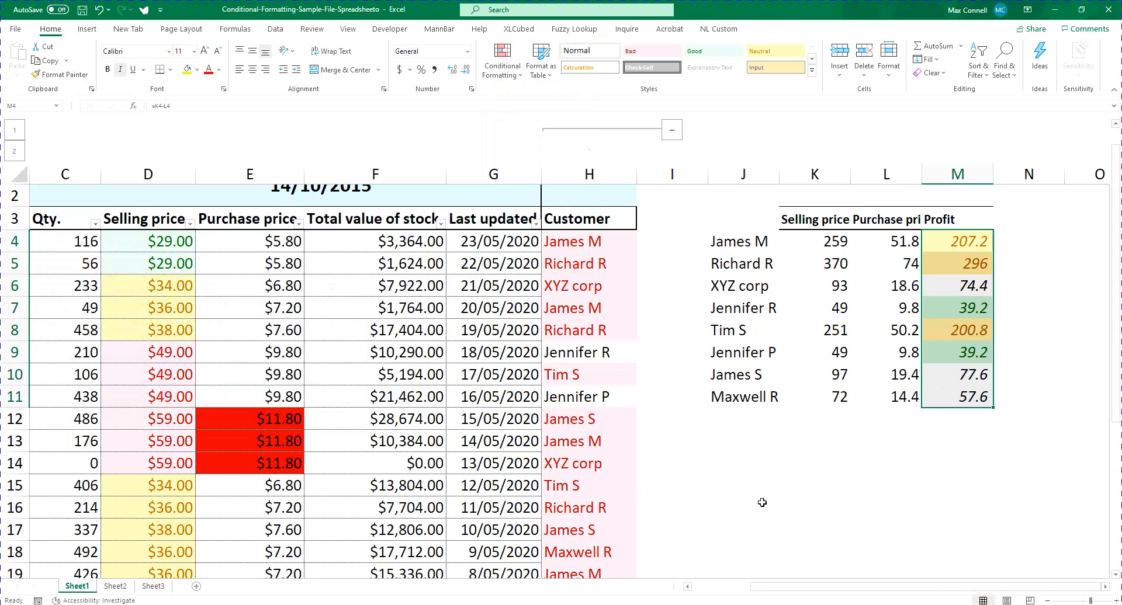
Copy the profit values in M8:M11 and paste them as values only into M12:M15
left_click(884, 440)
left_click(972, 381)
left_click_drag(979, 397, 965, 325)
key("ctrl+c")
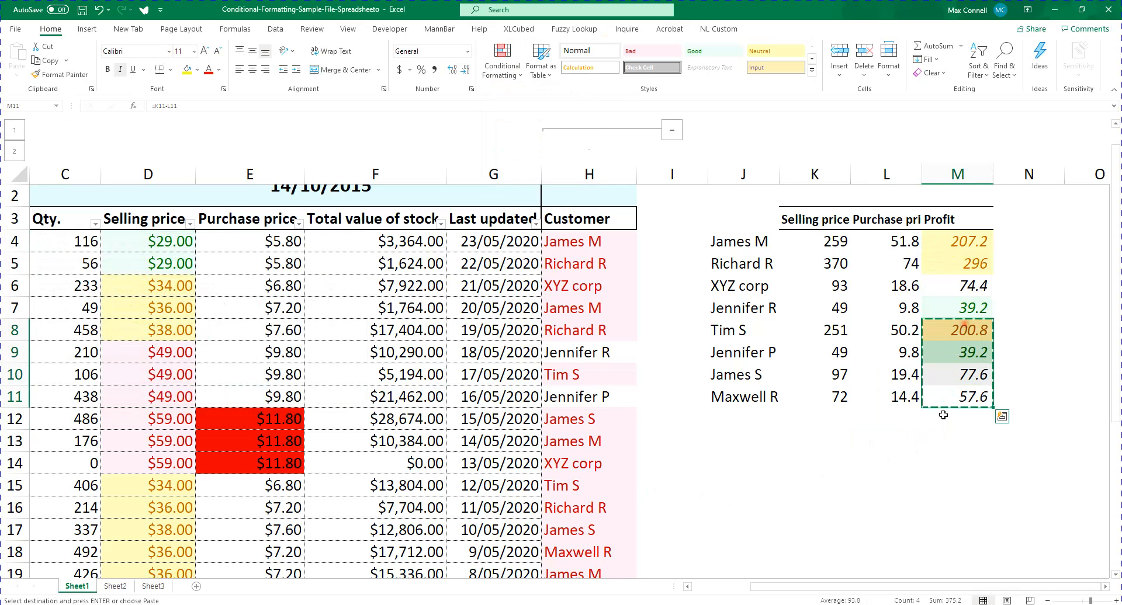
left_click(942, 415)
key("ctrl+alt+v")
key("v")
key("Return")
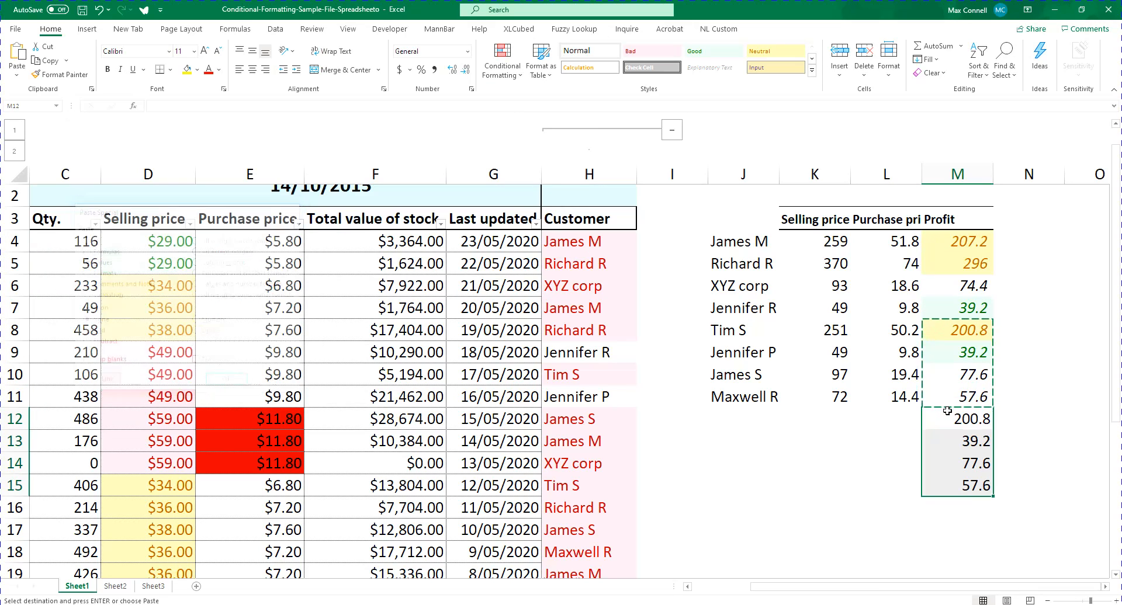
left_click(1023, 438)
key("Escape")
Check in the Rules Manager which conditional formatting rules apply to cell M12
left_click(958, 419)
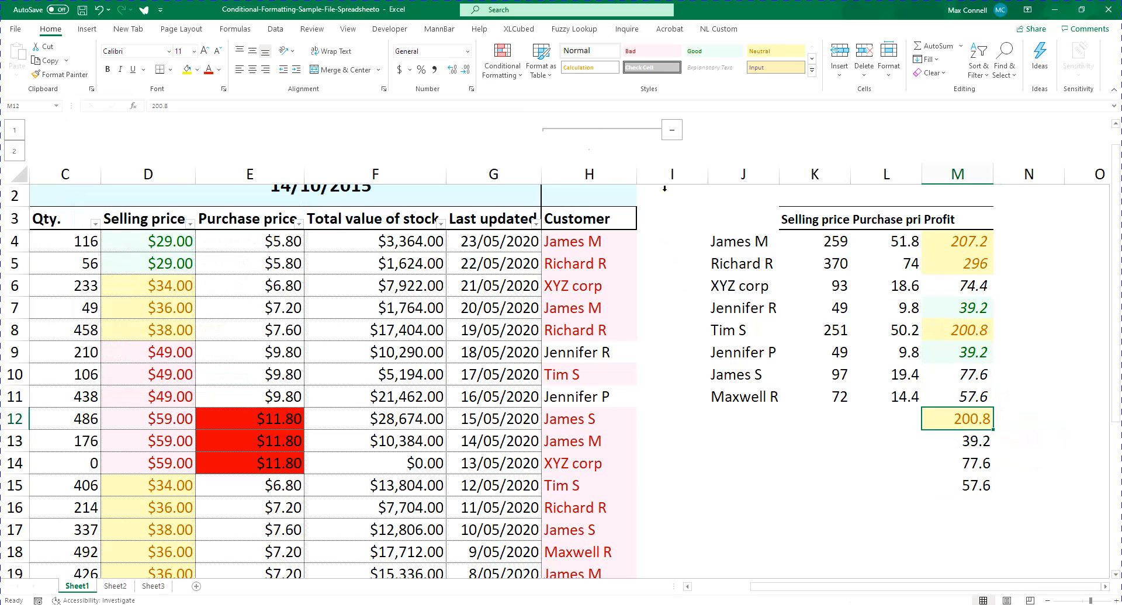
left_click(501, 62)
left_click(529, 267)
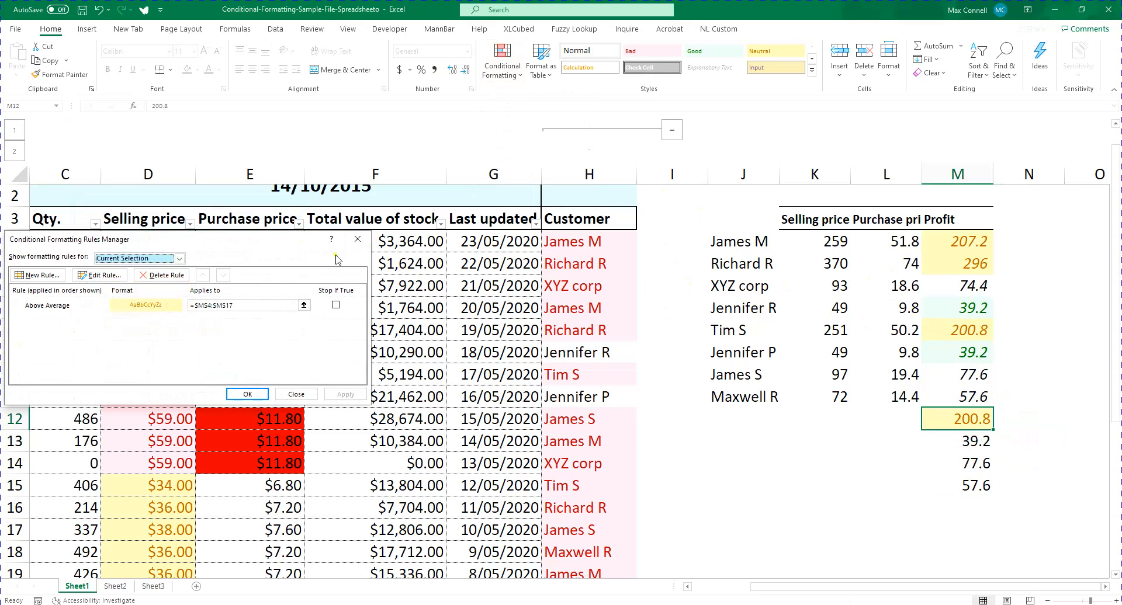
left_click(357, 240)
left_click(880, 308)
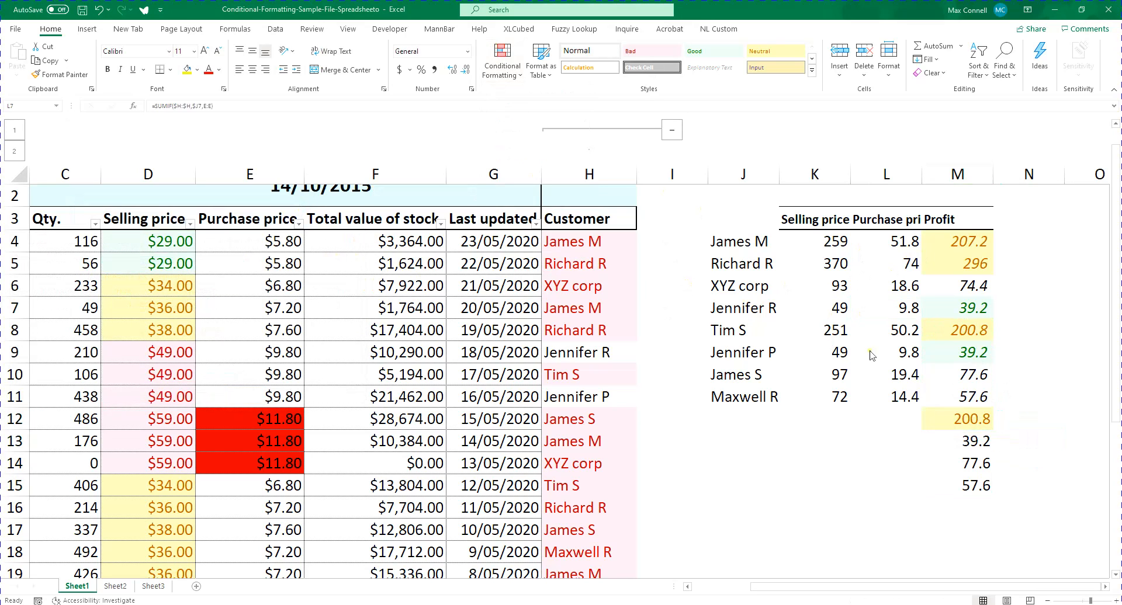
Examine the conditional formatting across the inventory list columns and the customer summary
left_click(501, 65)
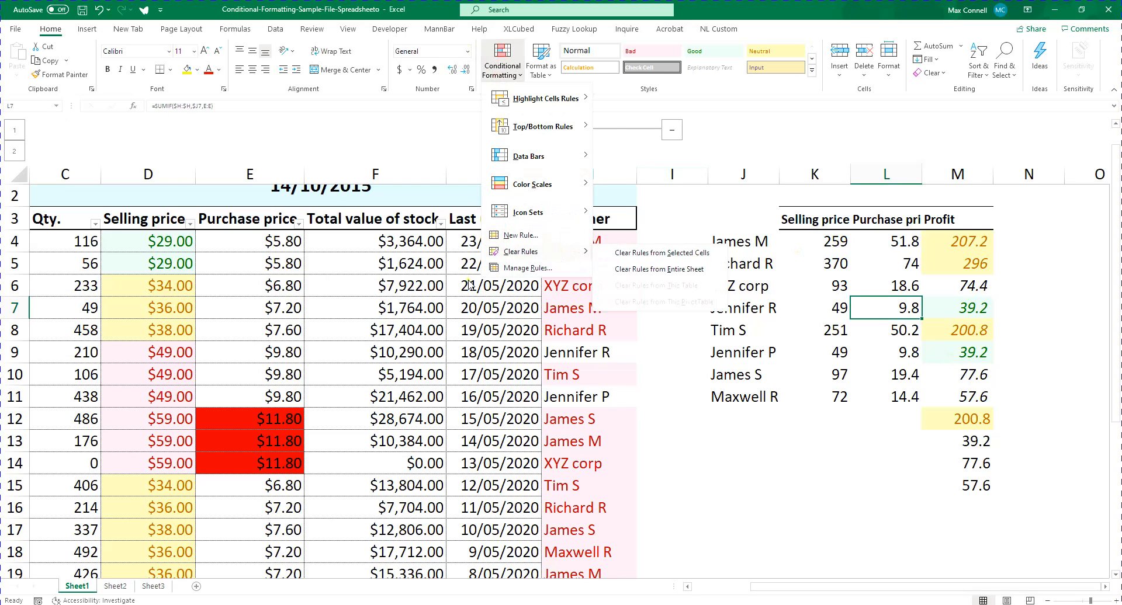
left_click(299, 353)
left_click(237, 313)
key("ctrl+Left")
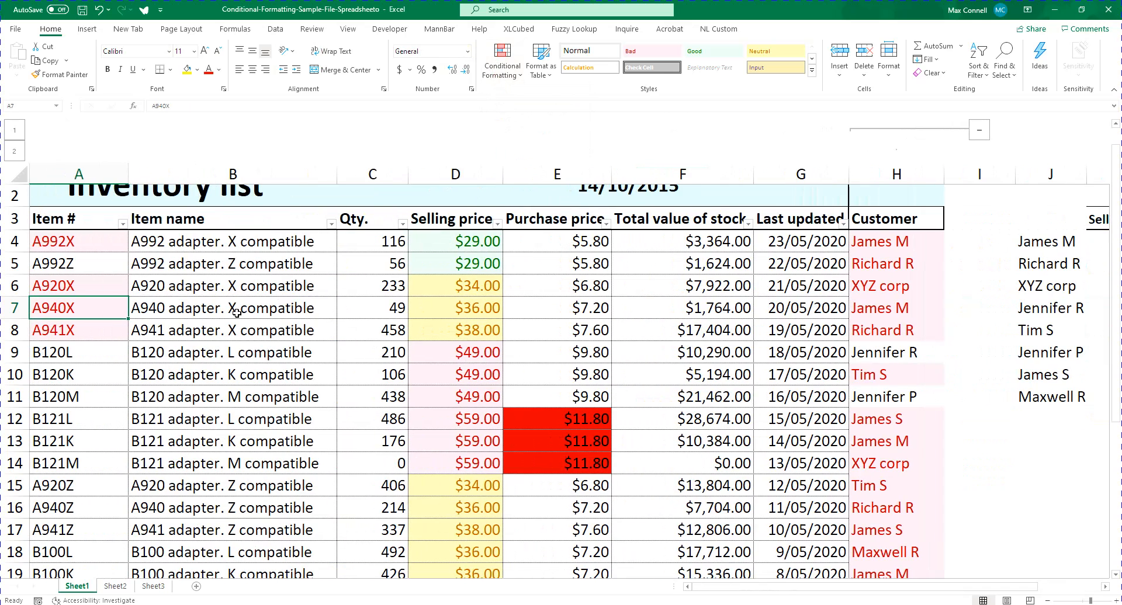
key("ctrl+Right")
key("Right")
key("Right")
key("Right")
key("Right")
key("Right")
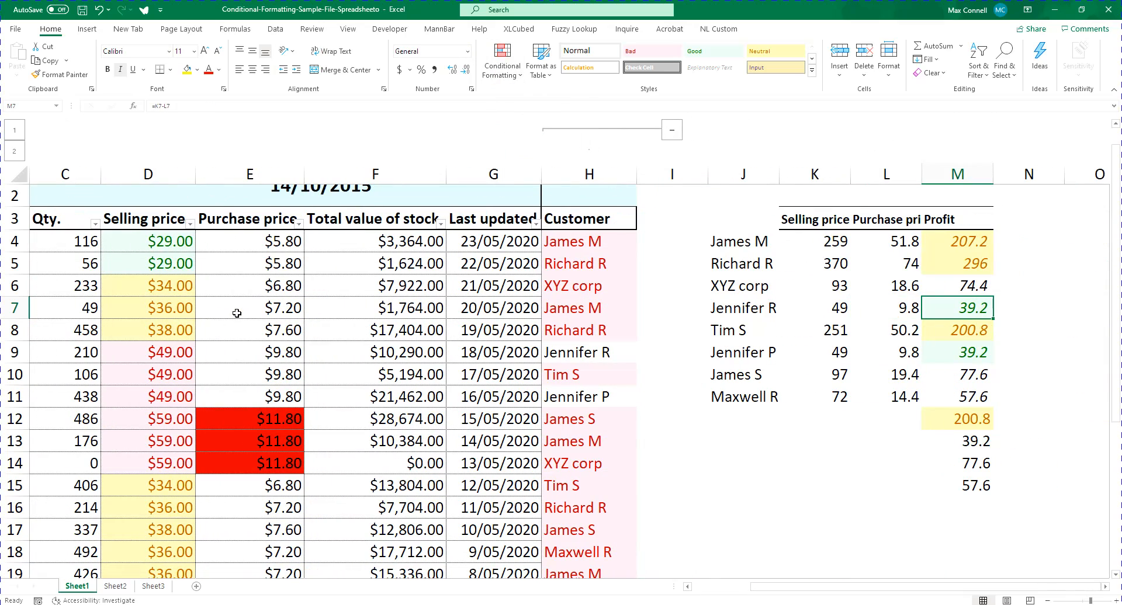
key("Up")
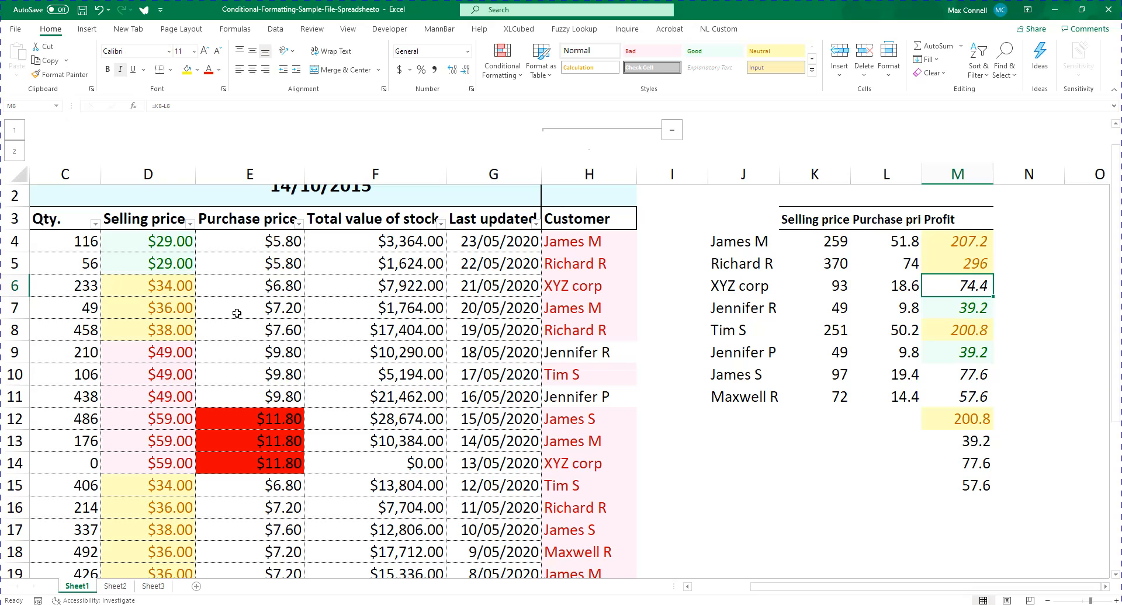
key("Up")
key("Left")
key("Up")
key("Left")
key("Left")
key("Left")
key("Left")
key("Left")
key("Left")
key("Left")
key("Left")
key("Left")
key("Left")
key("Left")
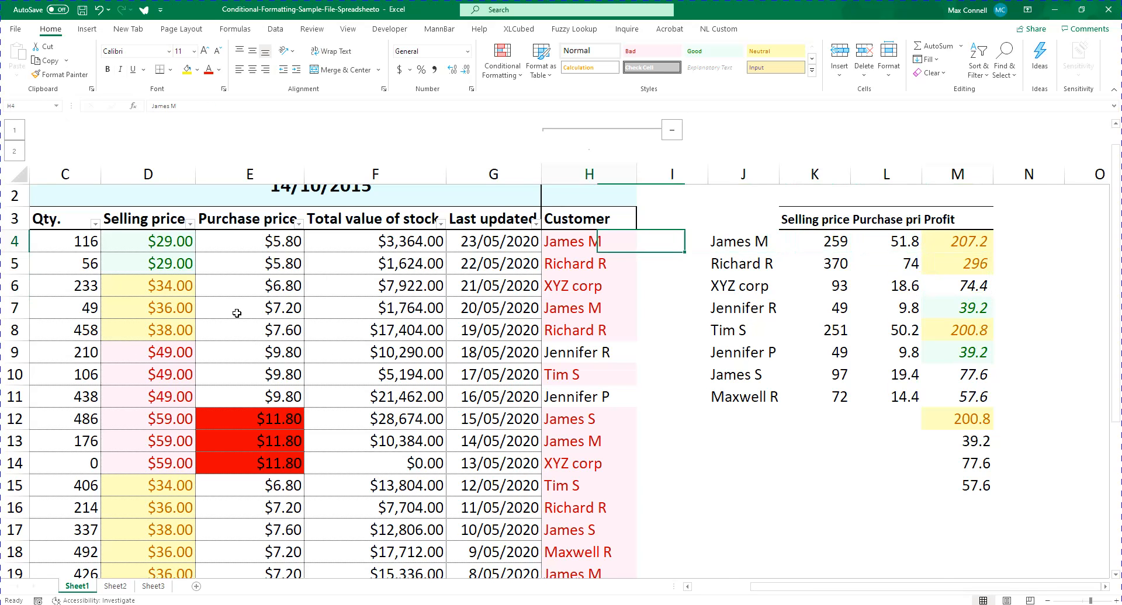
key("Right")
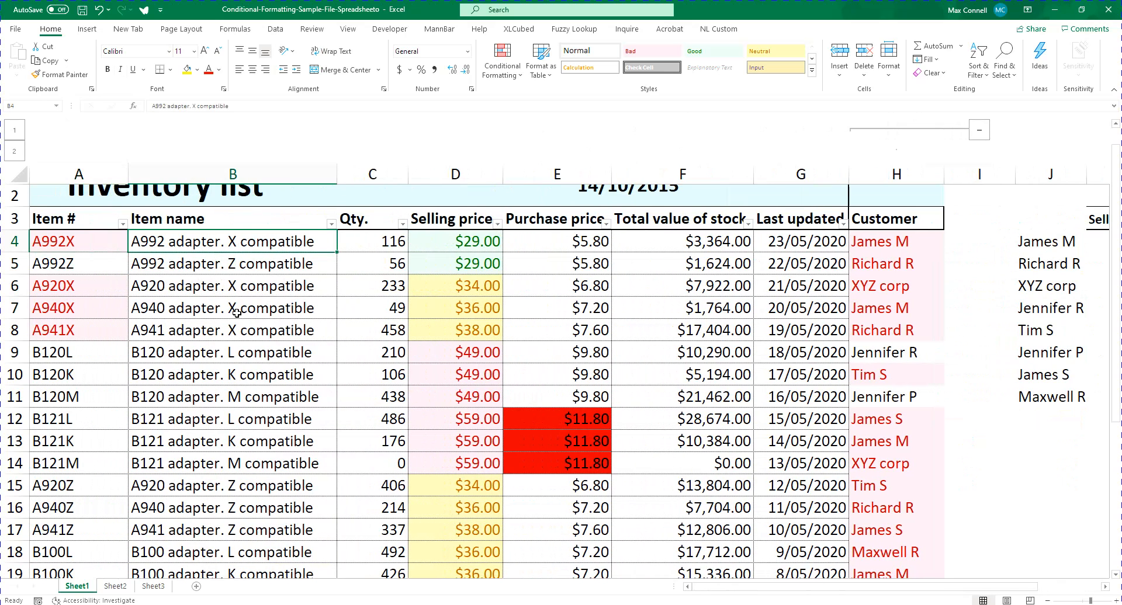
key("ctrl+Right")
key("ctrl+Right")
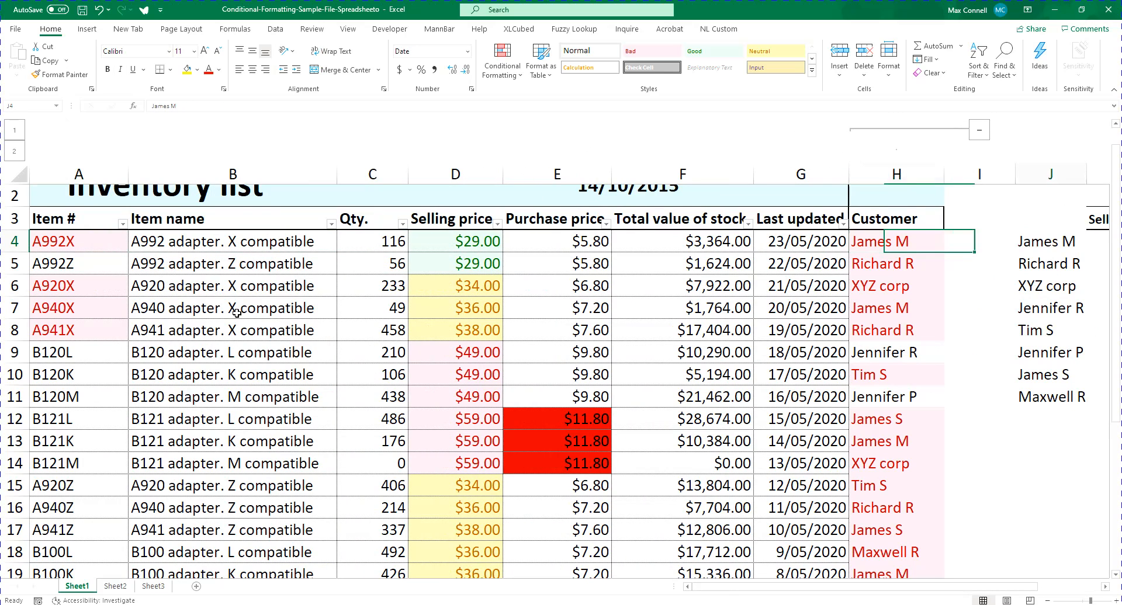
Clear the conditional formatting rules from the profit cells M4:M15 only
key("ctrl+Left")
key("ctrl+Right")
key("ctrl+Right")
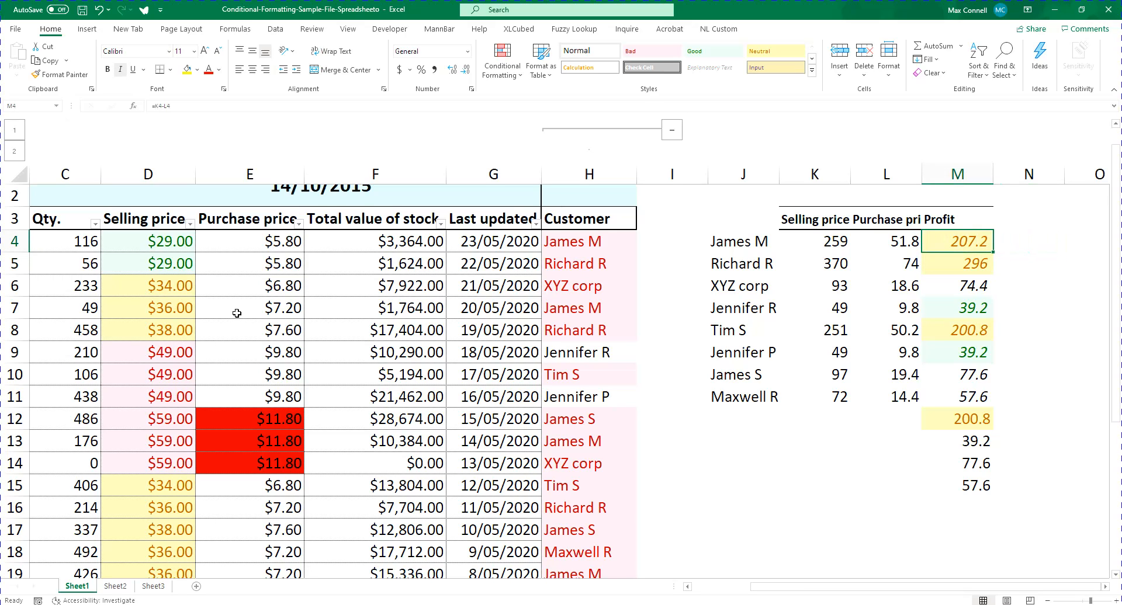
key("ctrl+shift+Down")
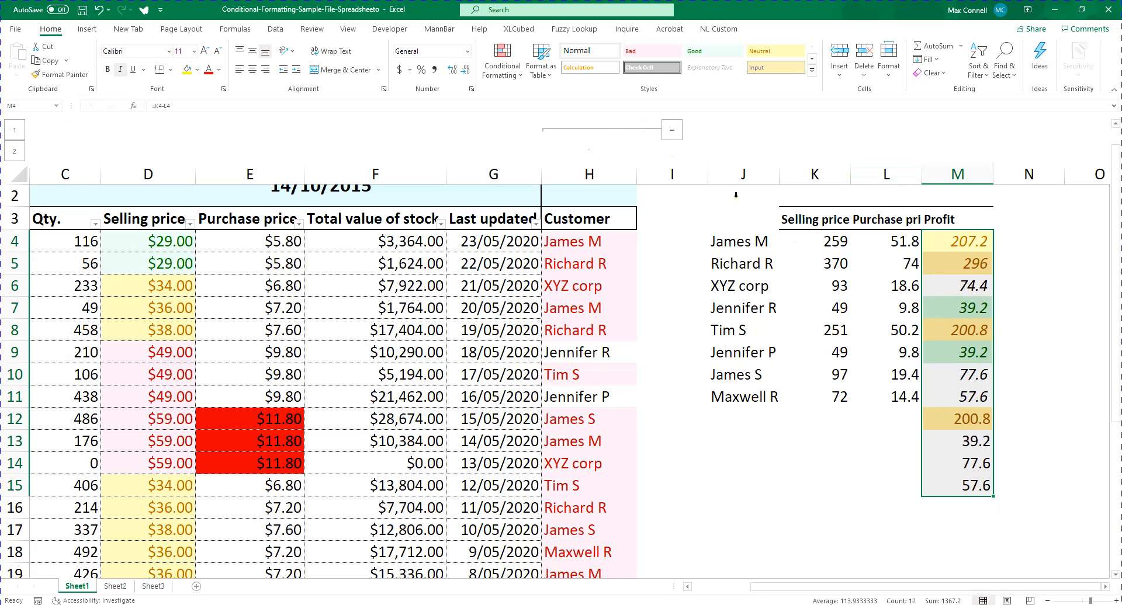
left_click(501, 64)
mouse_move(540, 259)
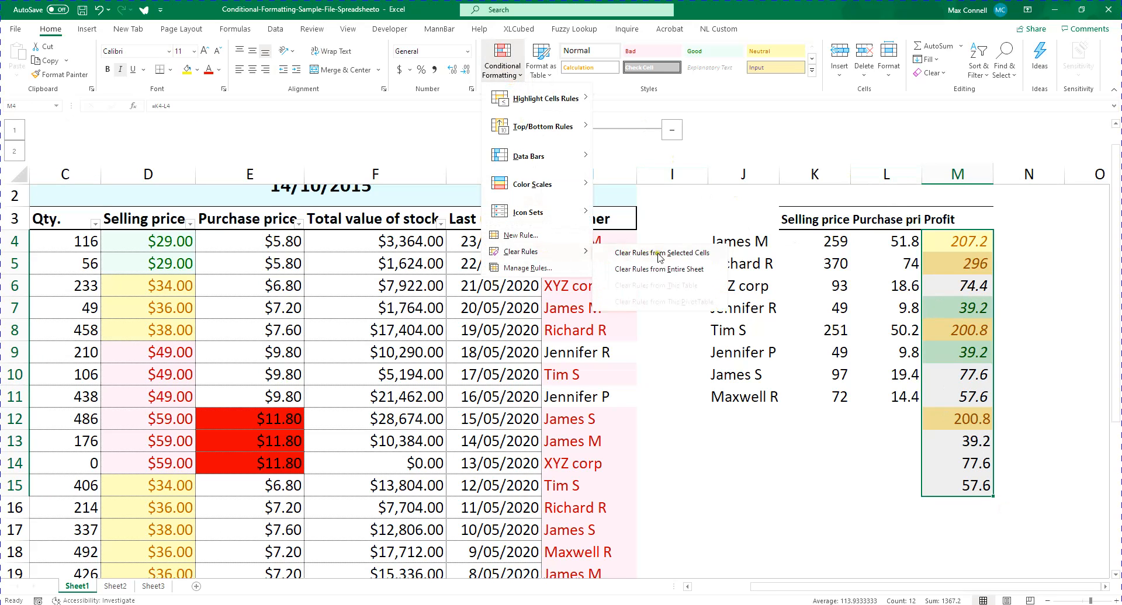
left_click(705, 258)
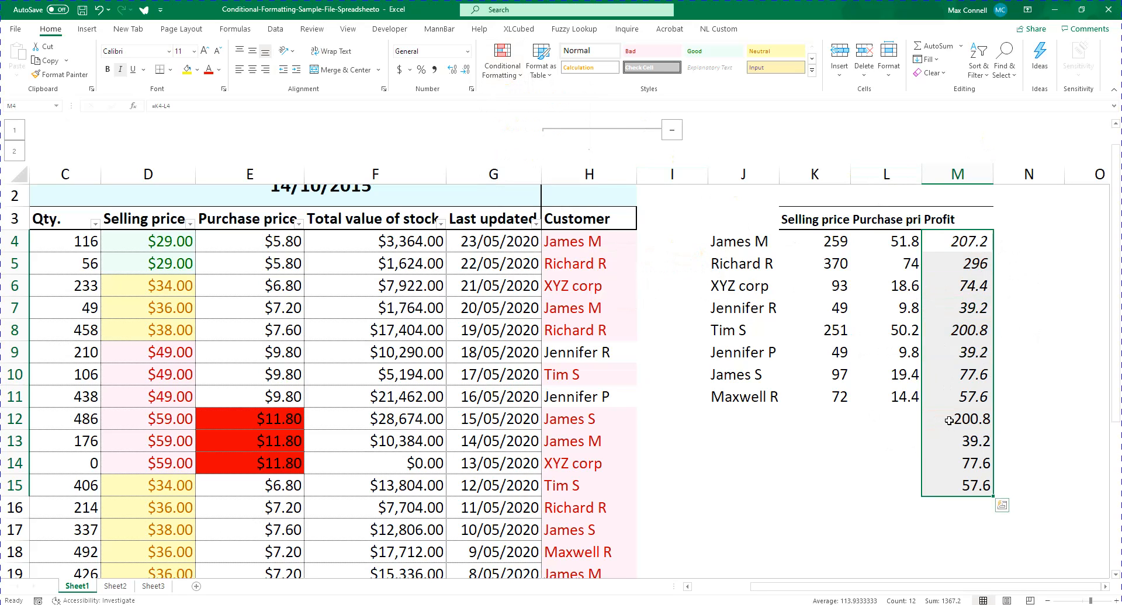
Undo the clearing of the rules from M4:M15
left_click_drag(824, 397, 783, 416)
left_click(504, 69)
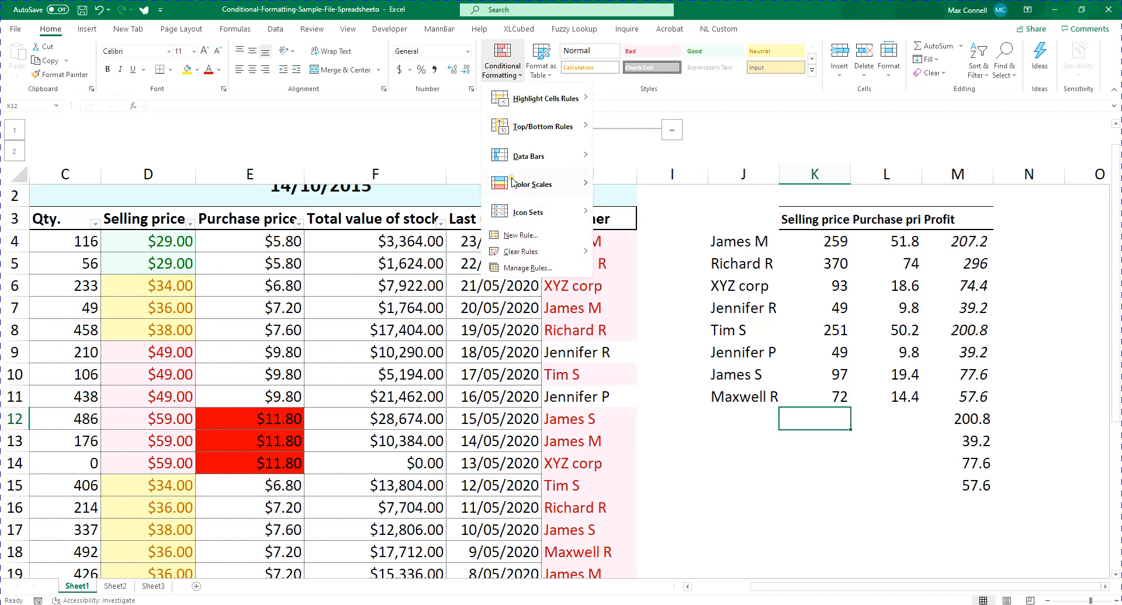
left_click(741, 385)
key("ctrl+z")
Clear the conditional formatting rules from the entire sheet and check the inventory list
left_click(722, 279)
left_click(541, 67)
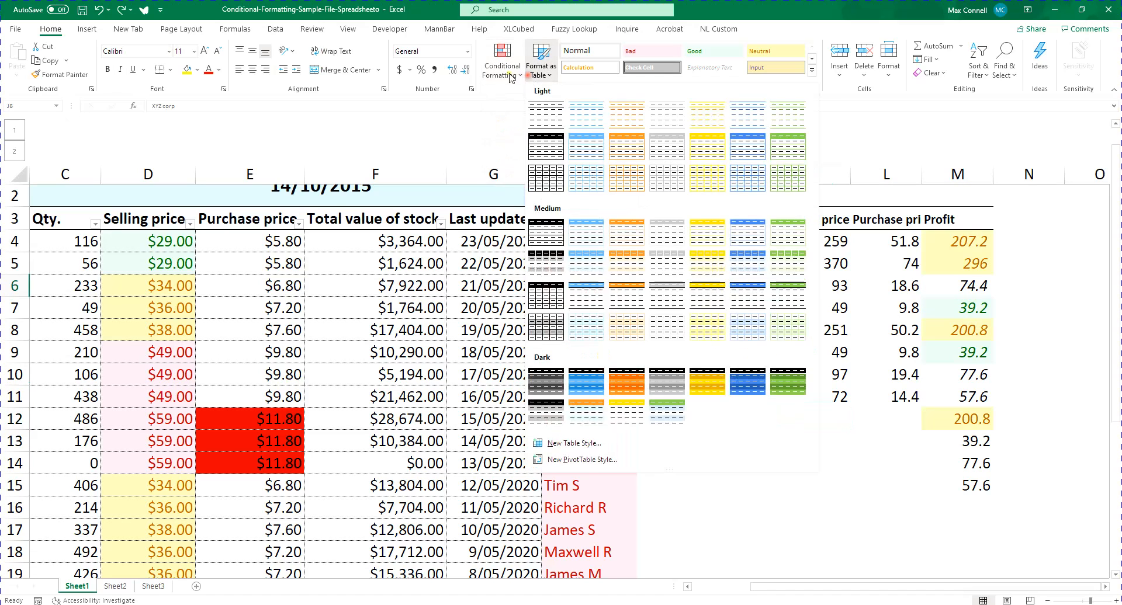
left_click(502, 69)
mouse_move(526, 252)
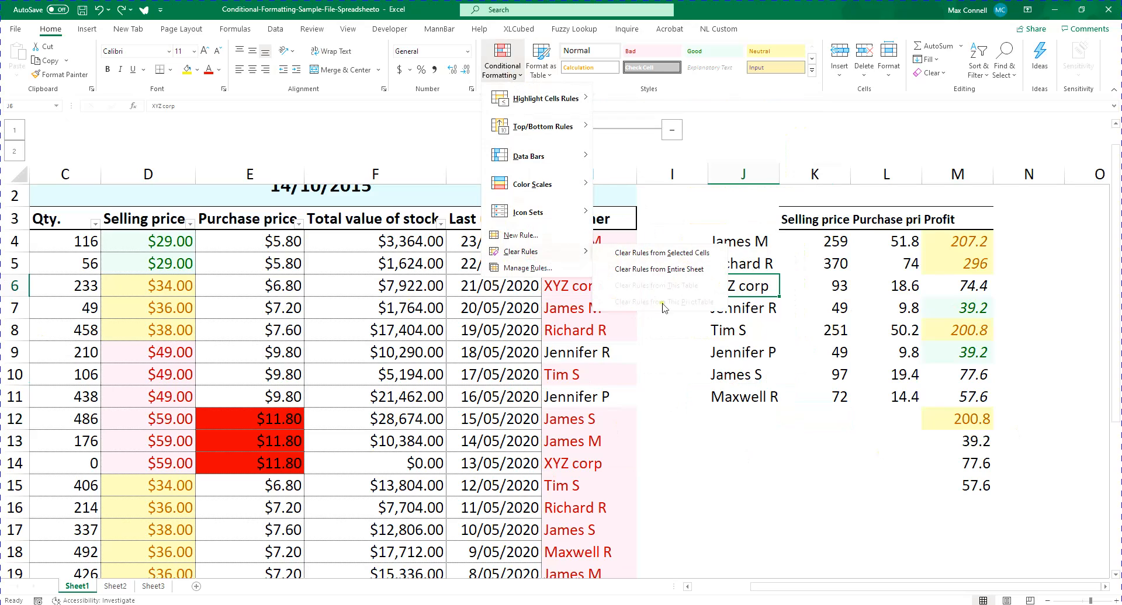
left_click(684, 270)
left_click(733, 269)
key("Left")
key("Left")
key("ctrl+Left")
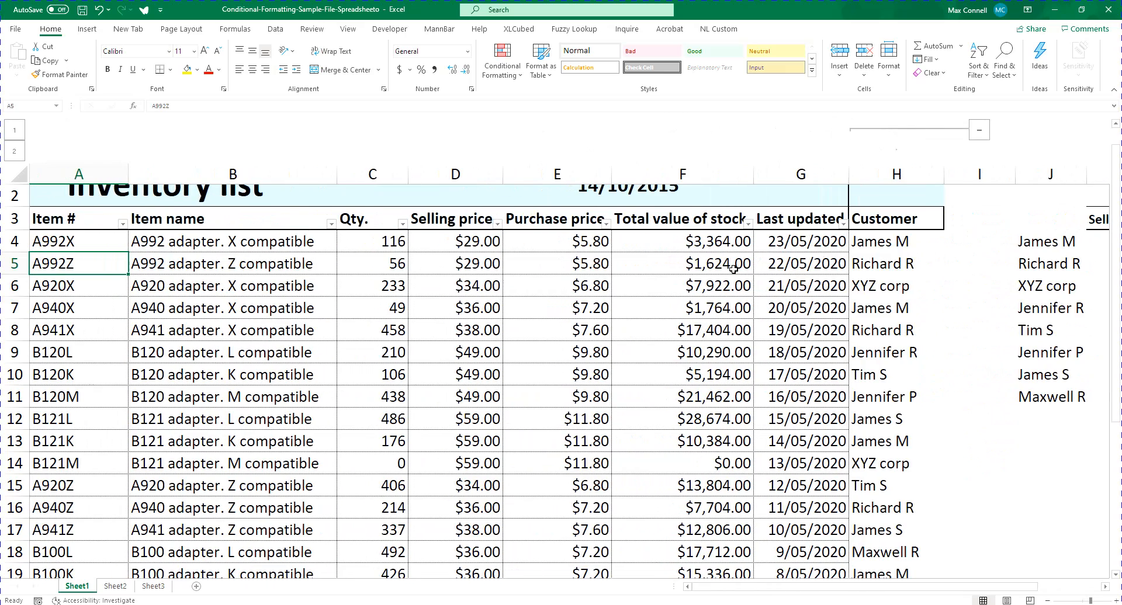
key("ctrl+Right")
key("ctrl+Left")
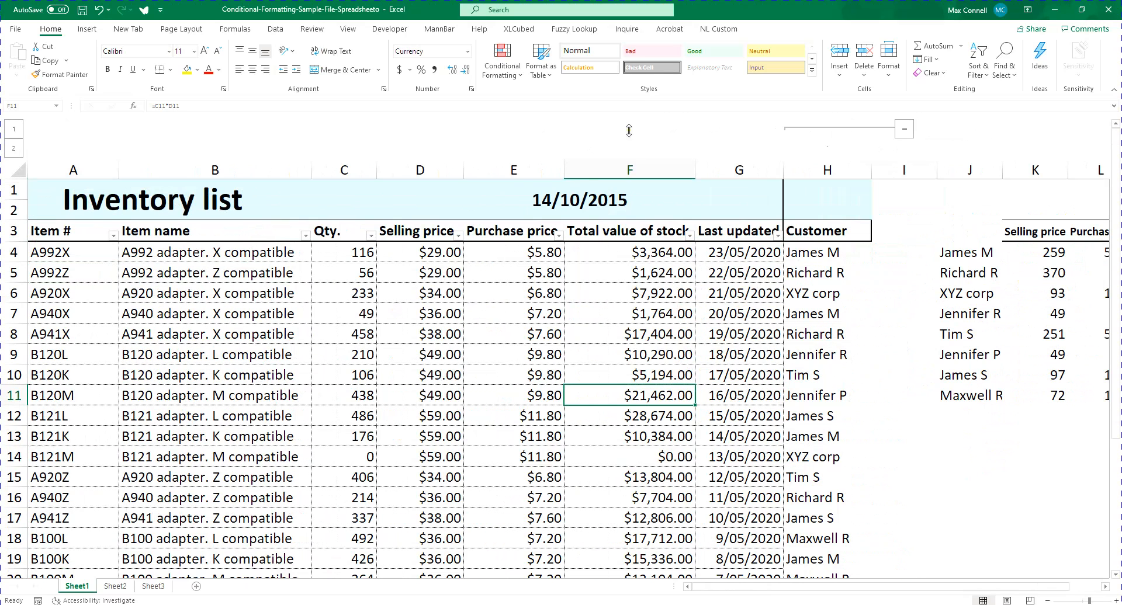
Review the data bar and color scale presets and look over the inventory list's total value of stock column
left_click(502, 62)
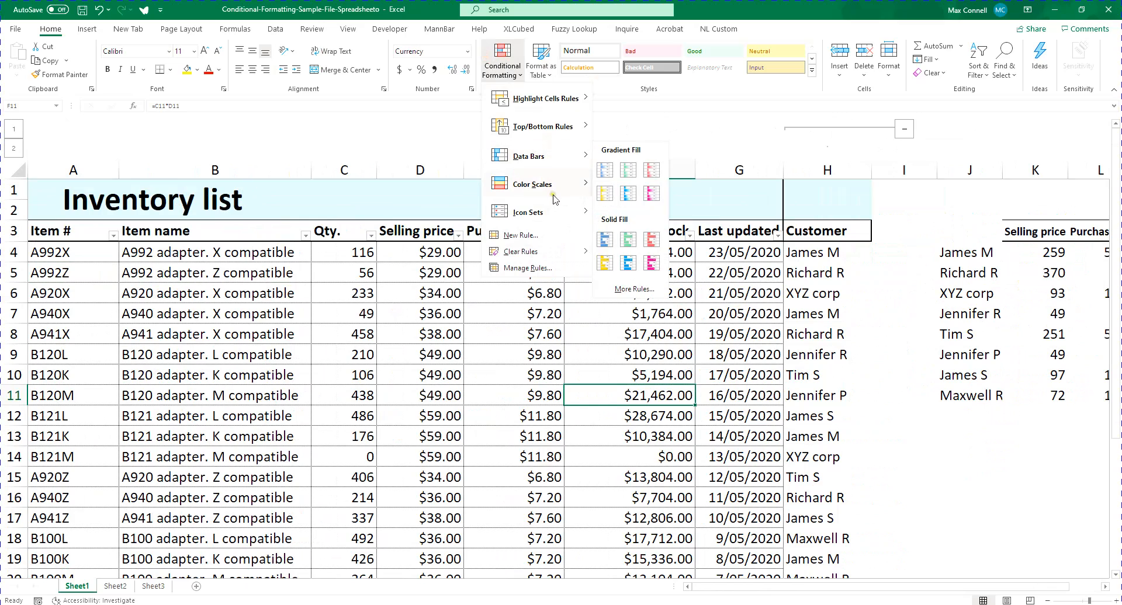
mouse_move(555, 199)
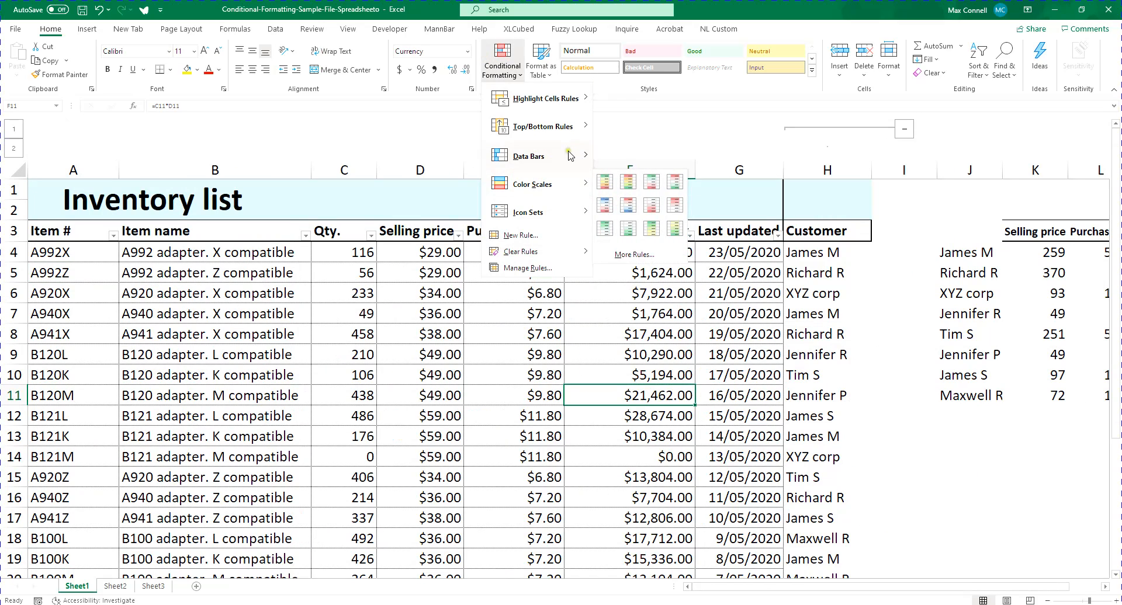
mouse_move(567, 153)
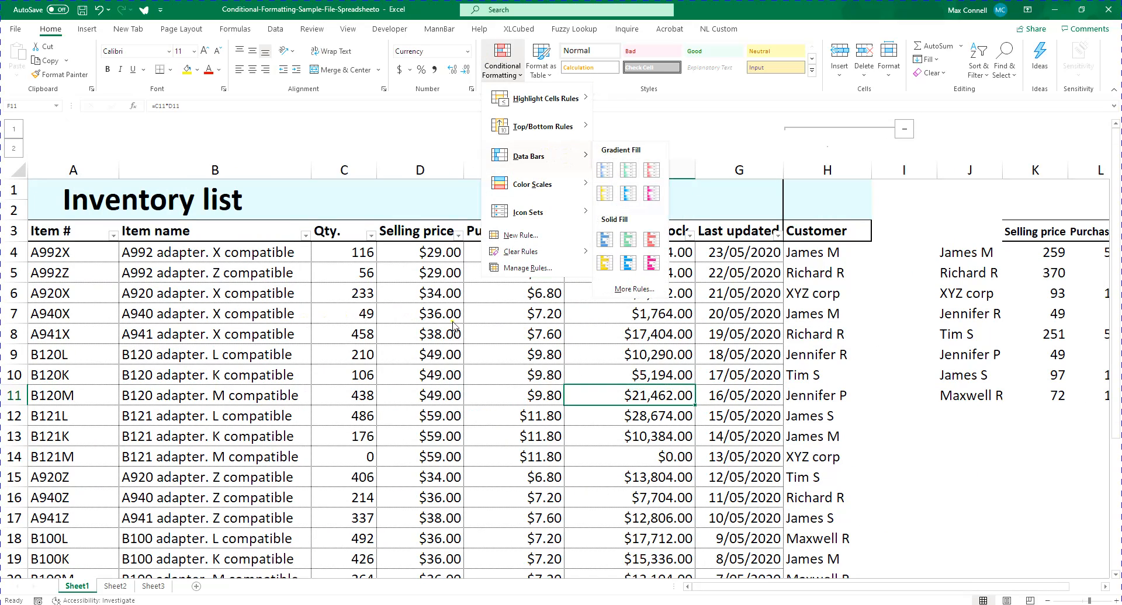
left_click(587, 360)
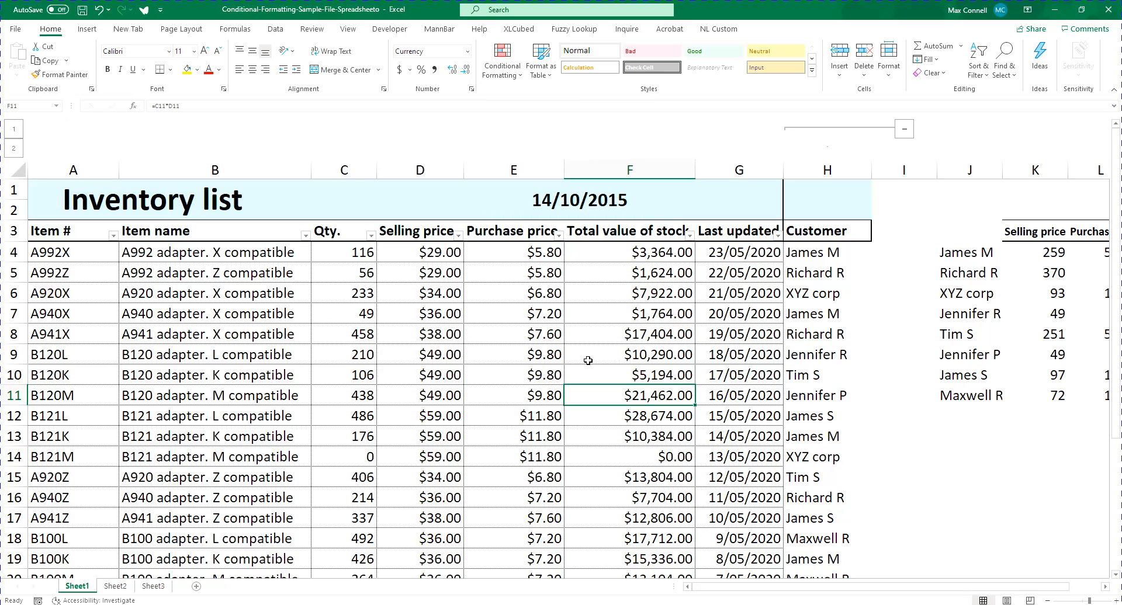
scroll(612, 442, "down", 2)
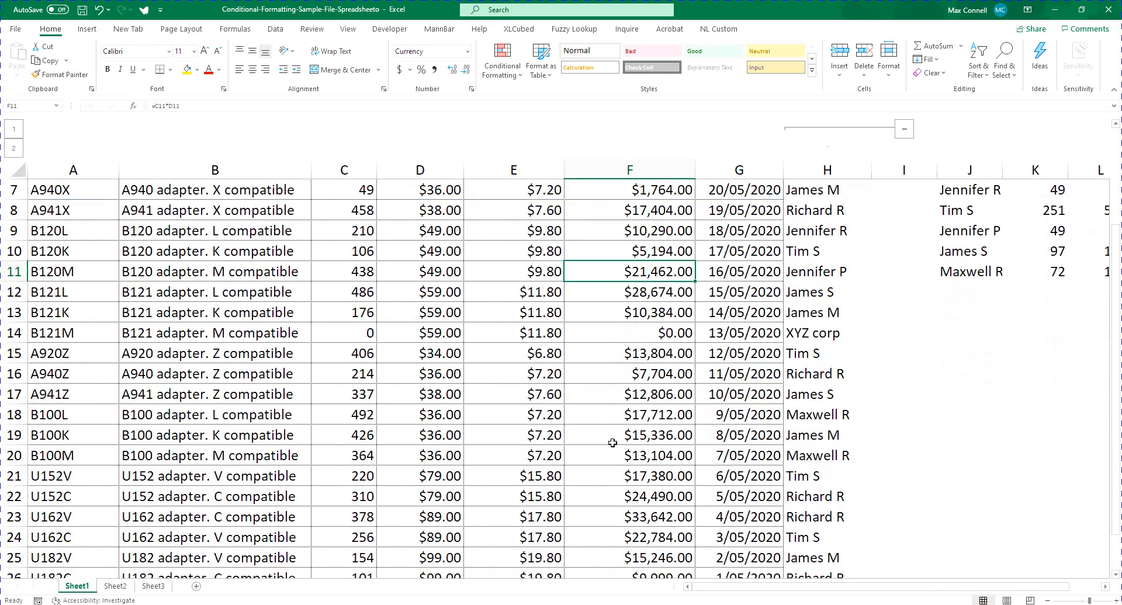
scroll(598, 418, "up", 2)
scroll(631, 421, "down", 3)
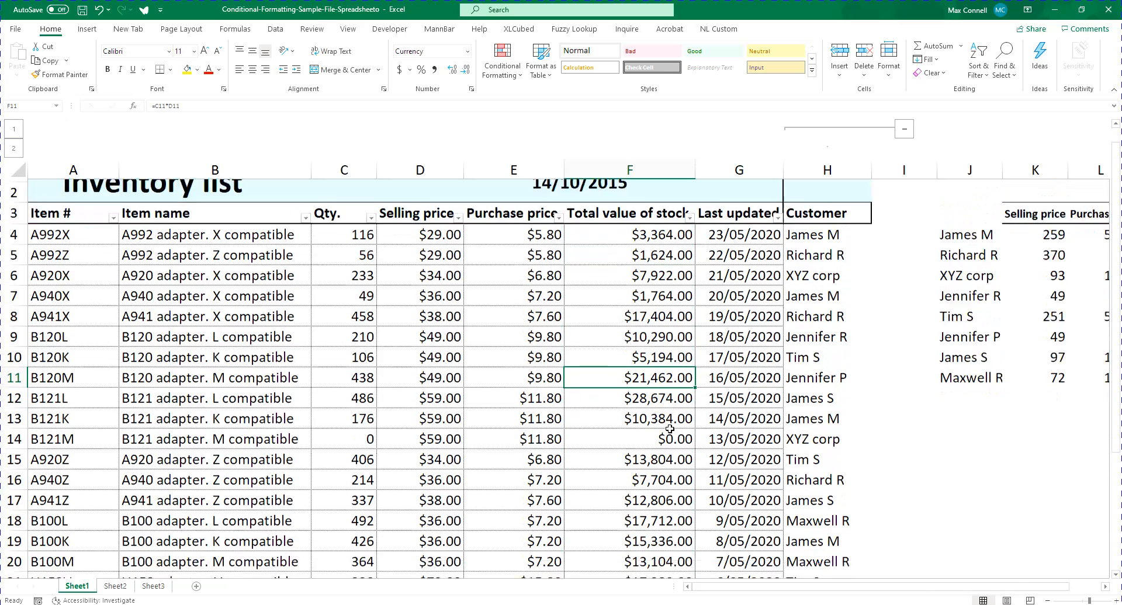
scroll(669, 430, "up", 3)
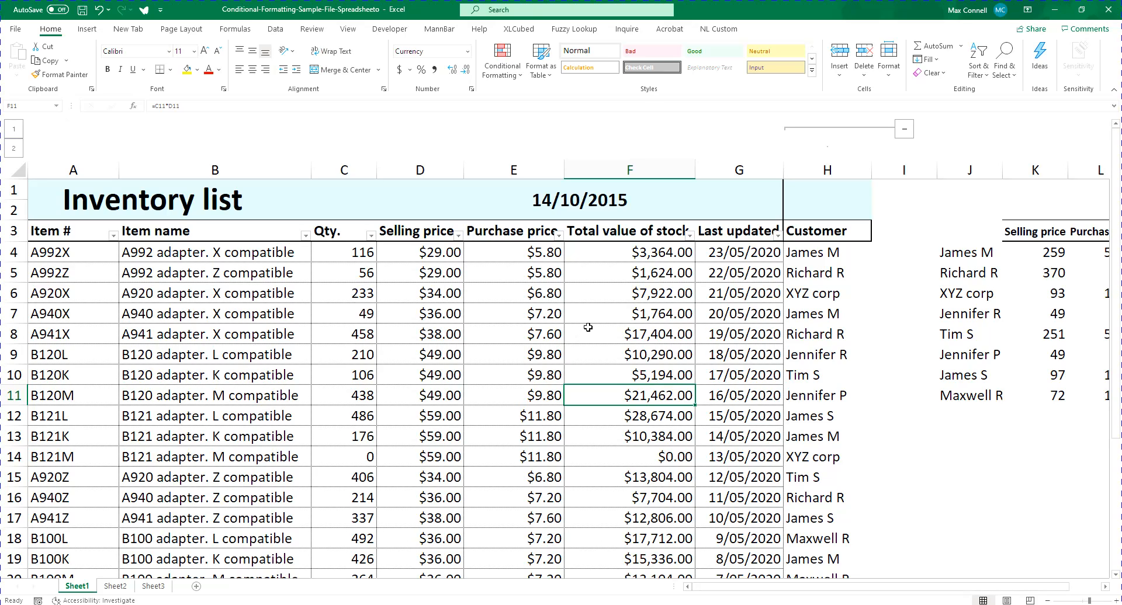
Apply the green gradient fill data bars to the total value of stock cells from F4 down to the last row
left_click(639, 257)
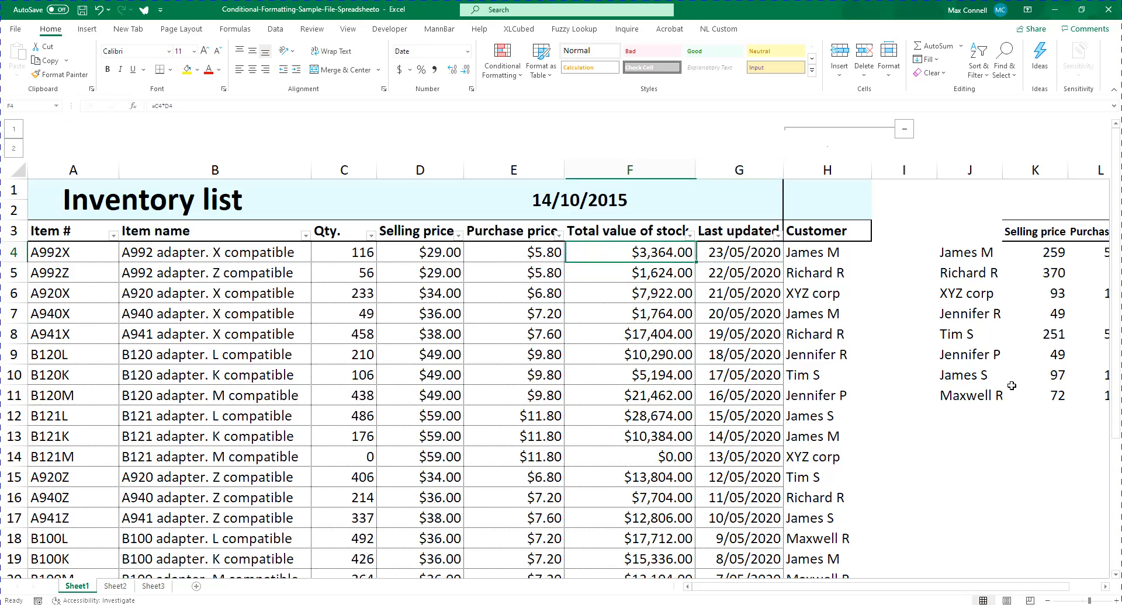
key("Right")
key("Left")
key("ctrl+shift+Down")
scroll(1011, 385, "up", 3)
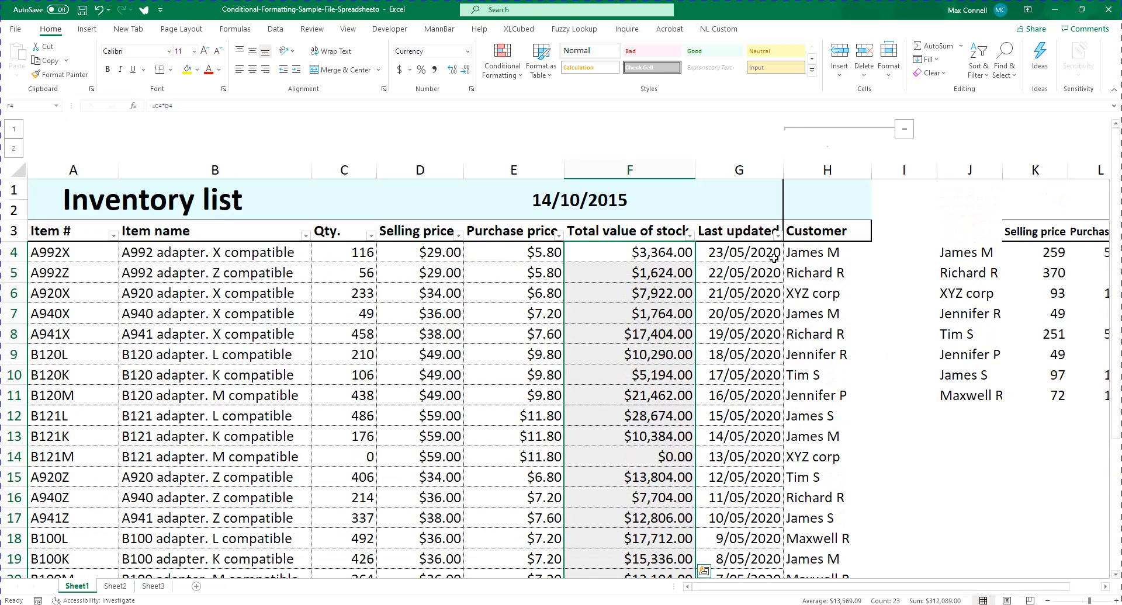
left_click(505, 56)
mouse_move(522, 159)
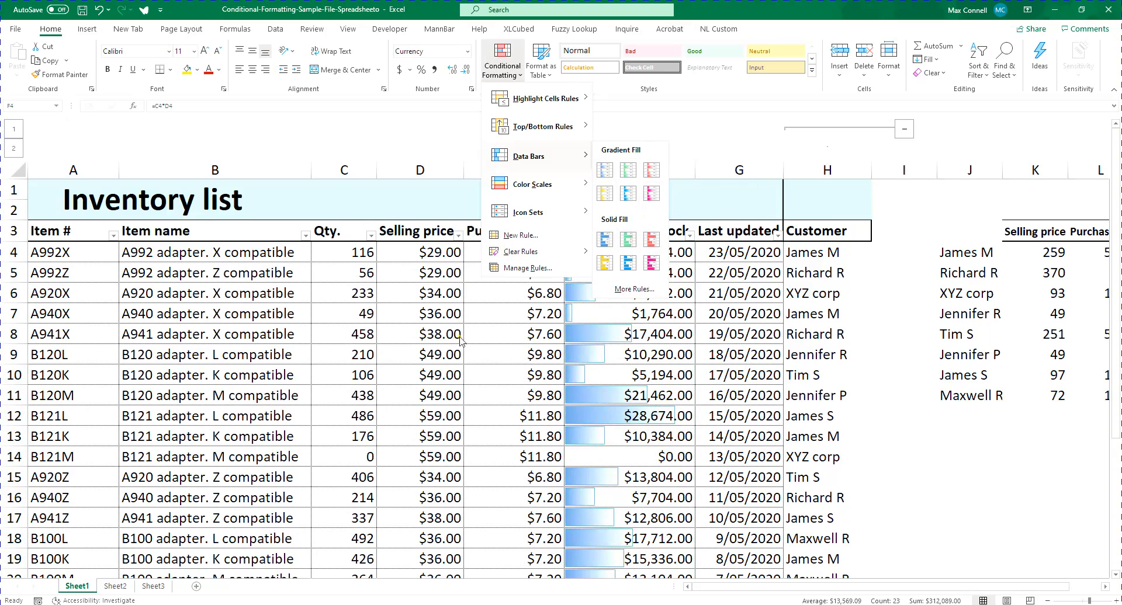
scroll(461, 352, "down", 5)
scroll(461, 352, "up", 5)
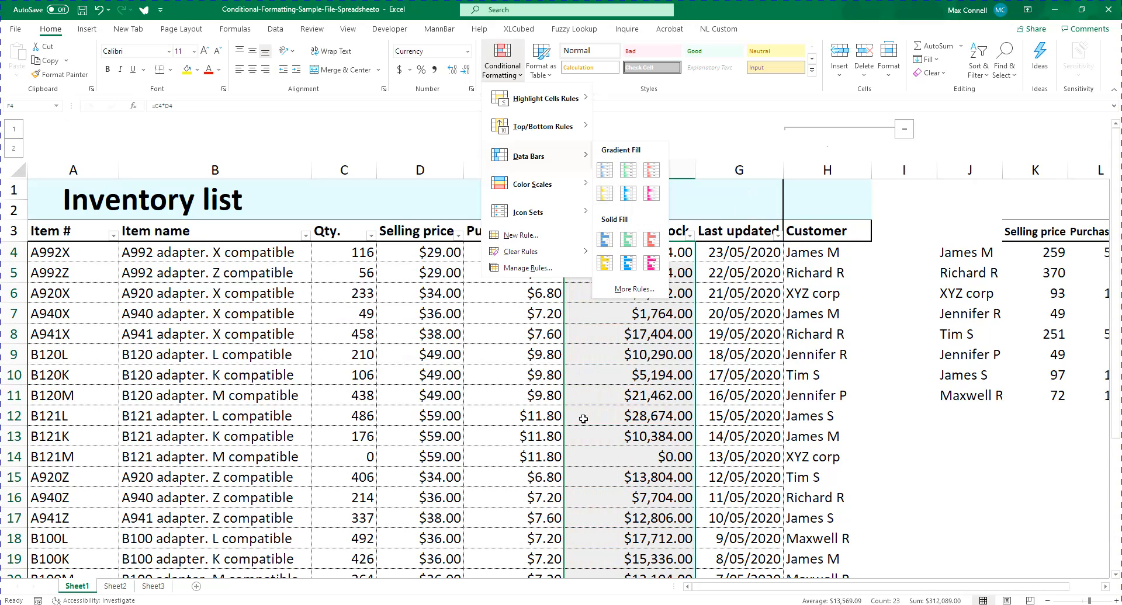
left_click(629, 172)
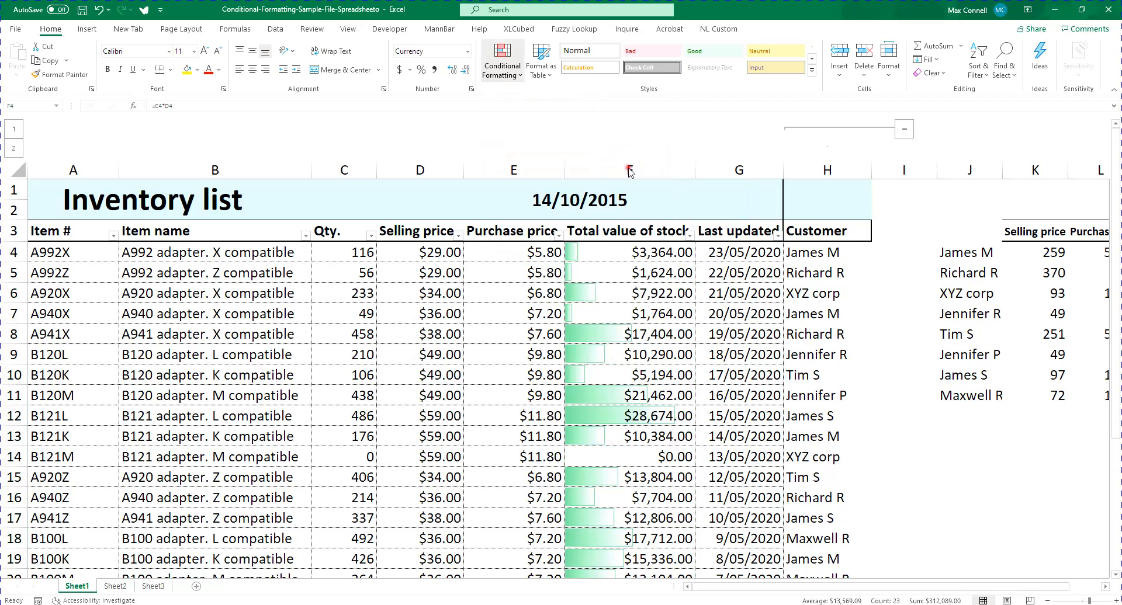
Sort the list by total value of stock from largest to smallest and hide the Last updated column
left_click(689, 235)
left_click(643, 266)
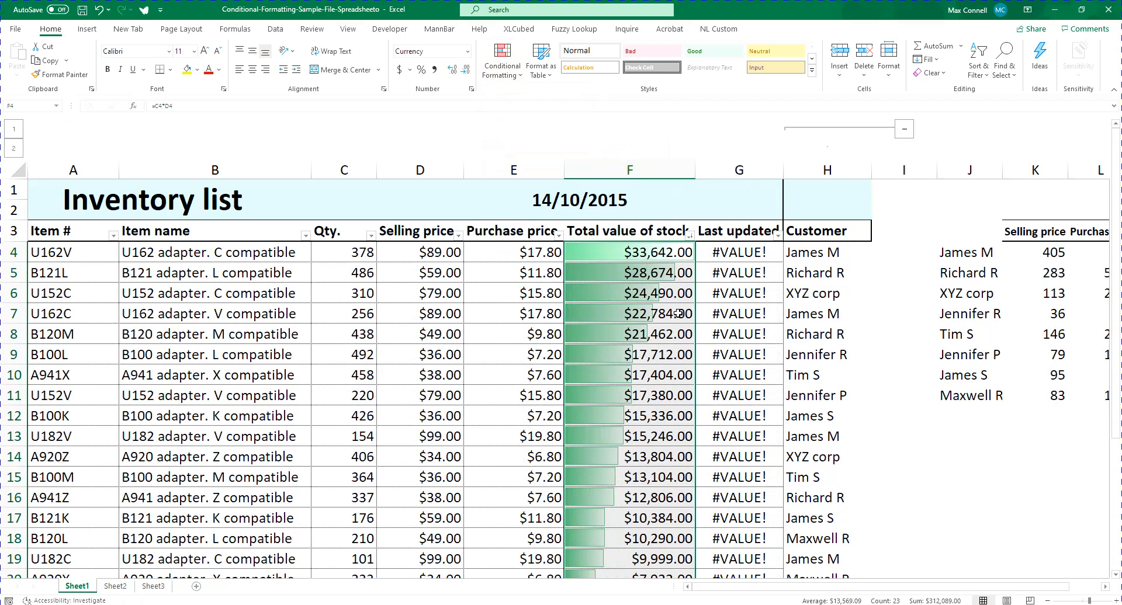
right_click(732, 170)
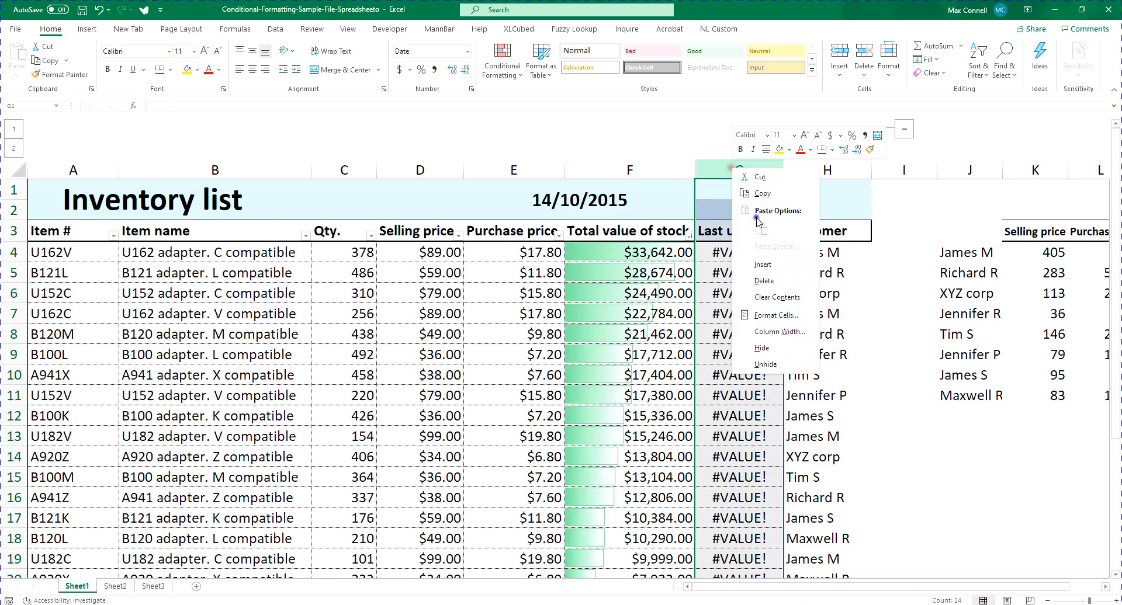
left_click(771, 350)
Compare the data bar lengths with the sorted amounts down the total value of stock column
left_click(629, 314)
left_click(651, 264)
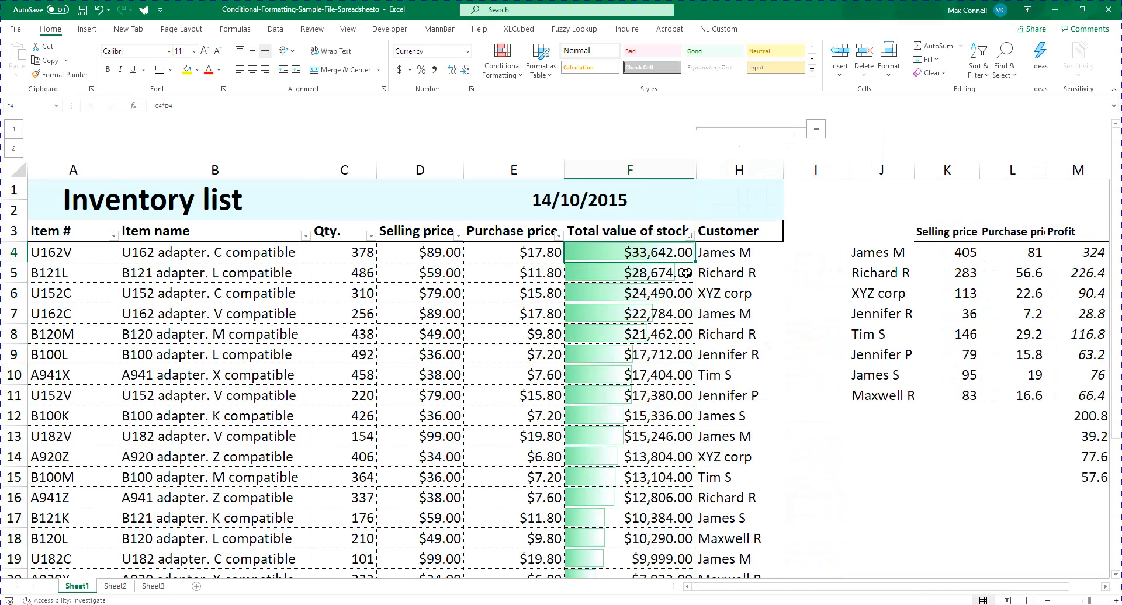
key("Down")
key("Down")
key("Down")
key("Down")
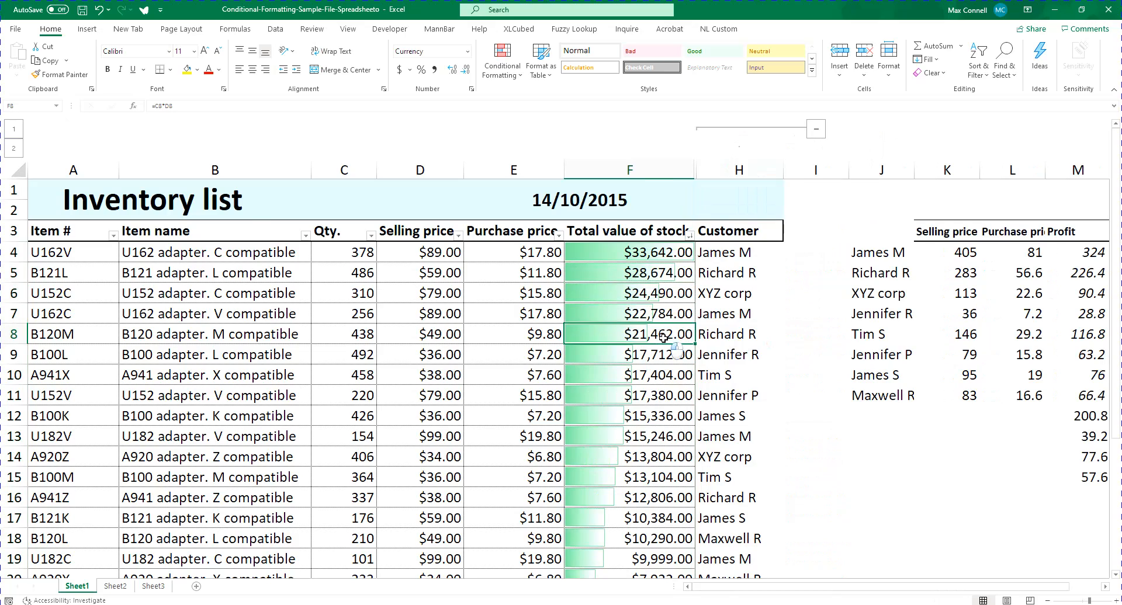
scroll(663, 338, "down", 4)
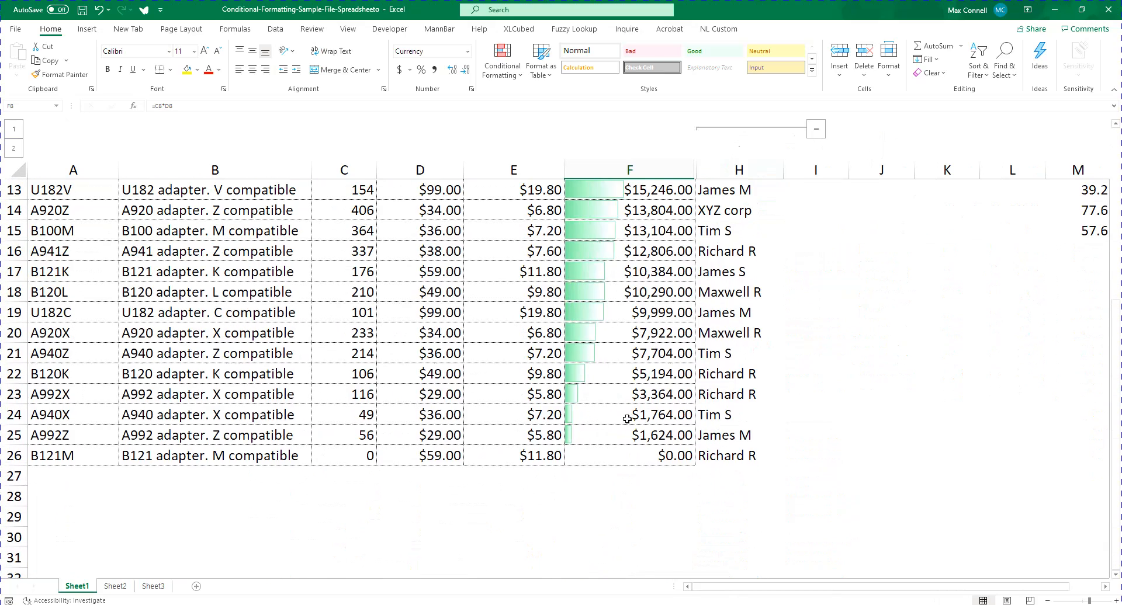
scroll(626, 419, "up", 4)
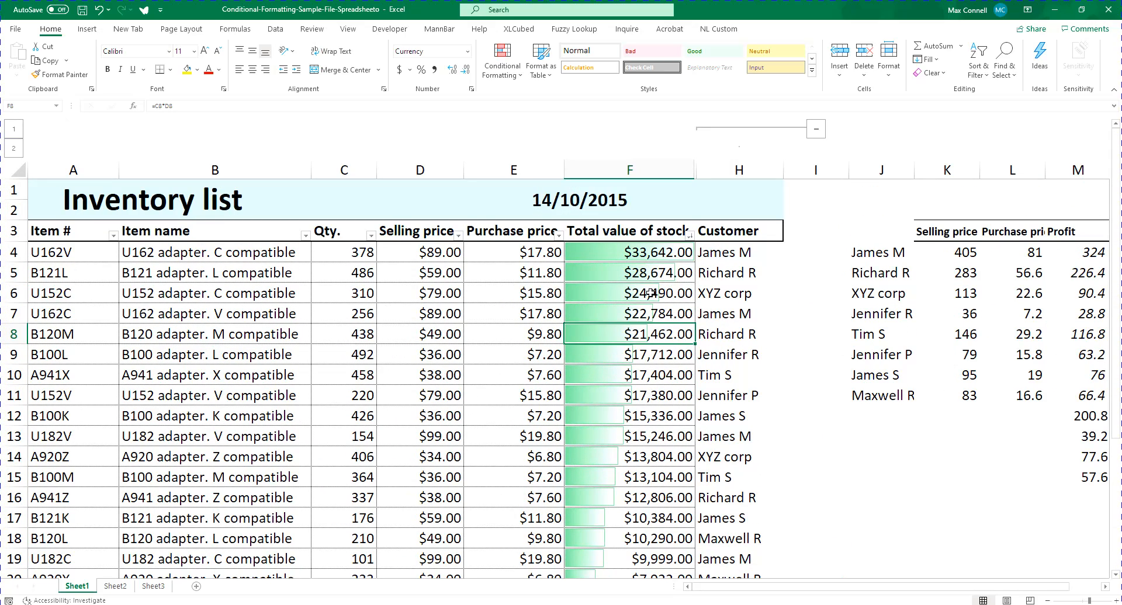
key("Down")
scroll(732, 422, "down", 1)
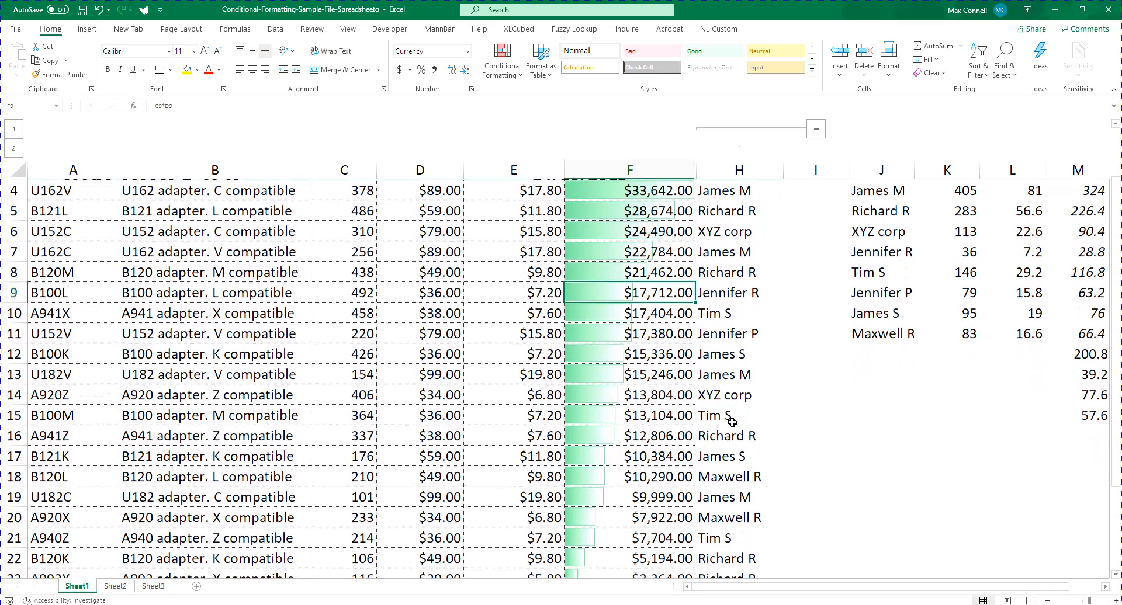
Make the F13 formula negative as =-C13*D13 and fill it down through the remaining rows of the column
left_click(646, 375)
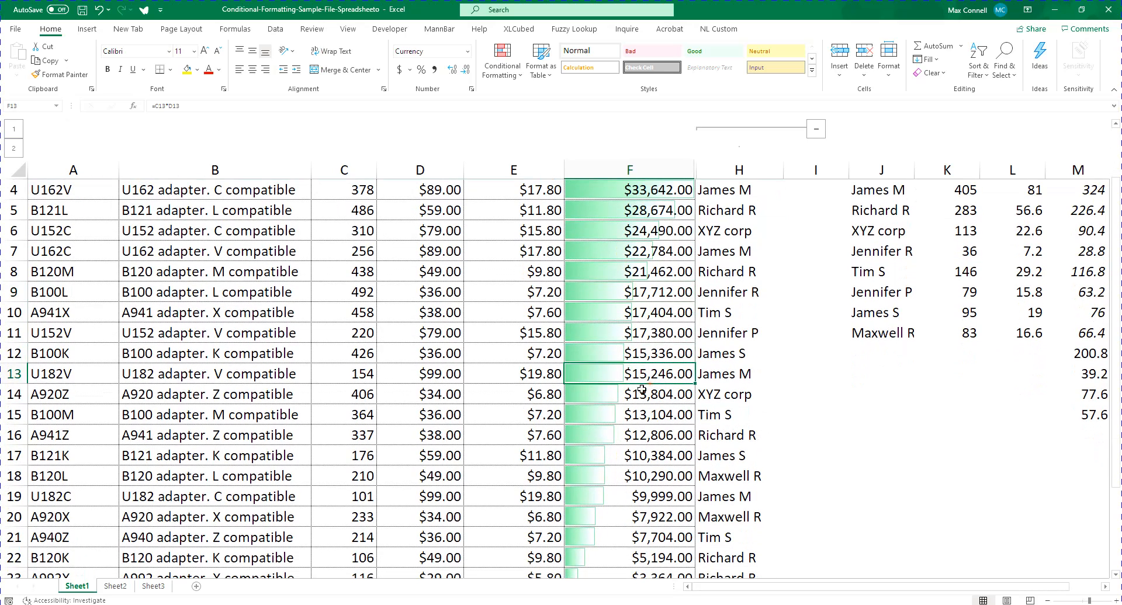
left_click(155, 105)
type("-")
key("Return")
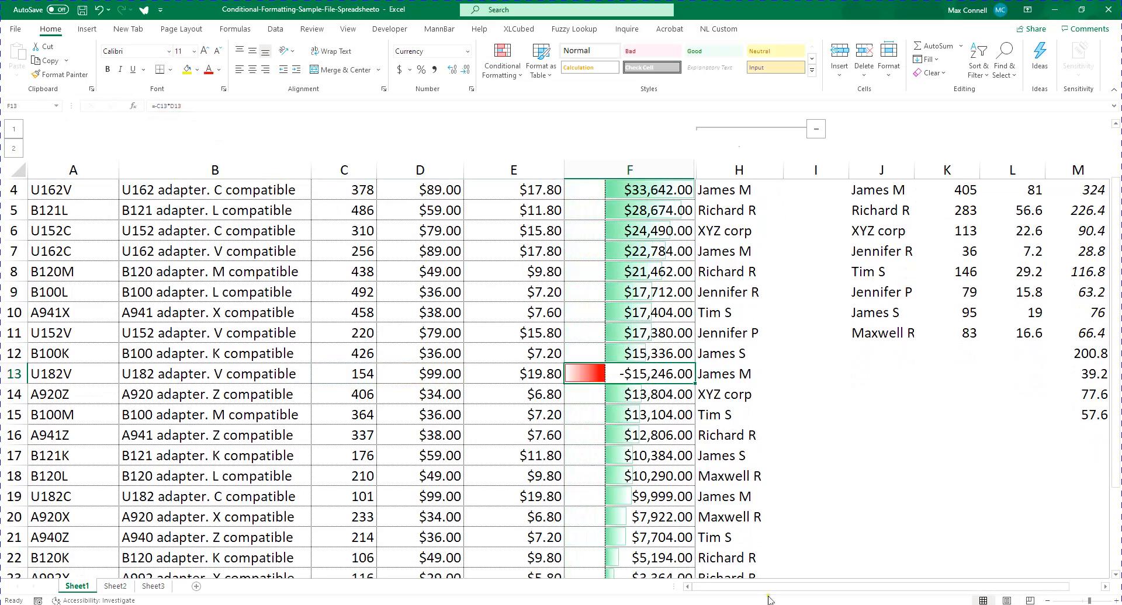
double_click(692, 382)
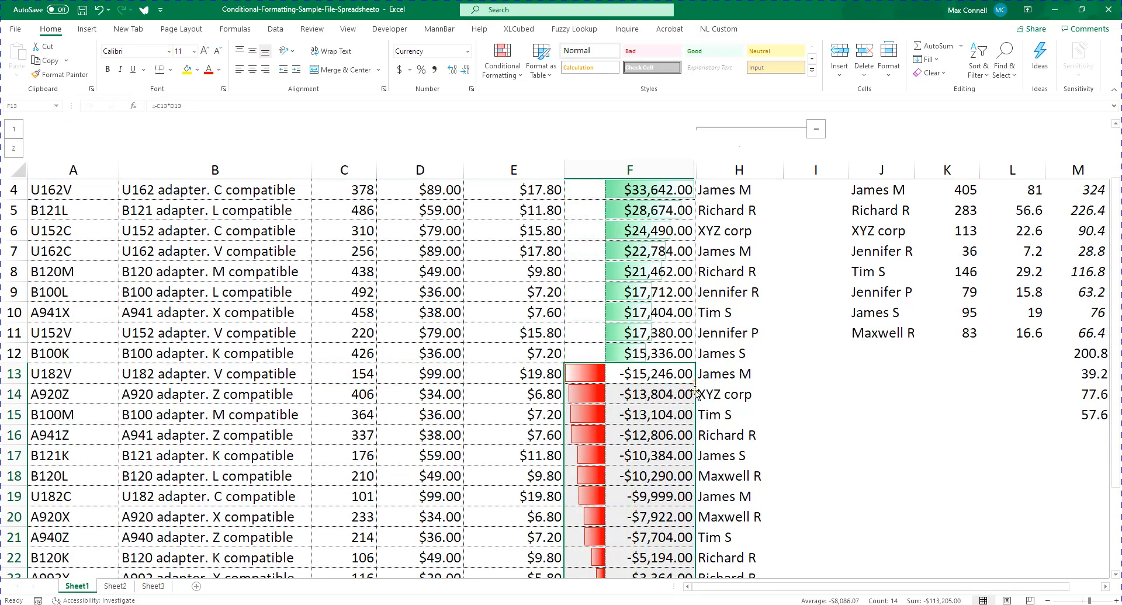
scroll(727, 449, "up", 1)
scroll(731, 425, "down", 5)
scroll(731, 426, "up", 5)
left_click(714, 397)
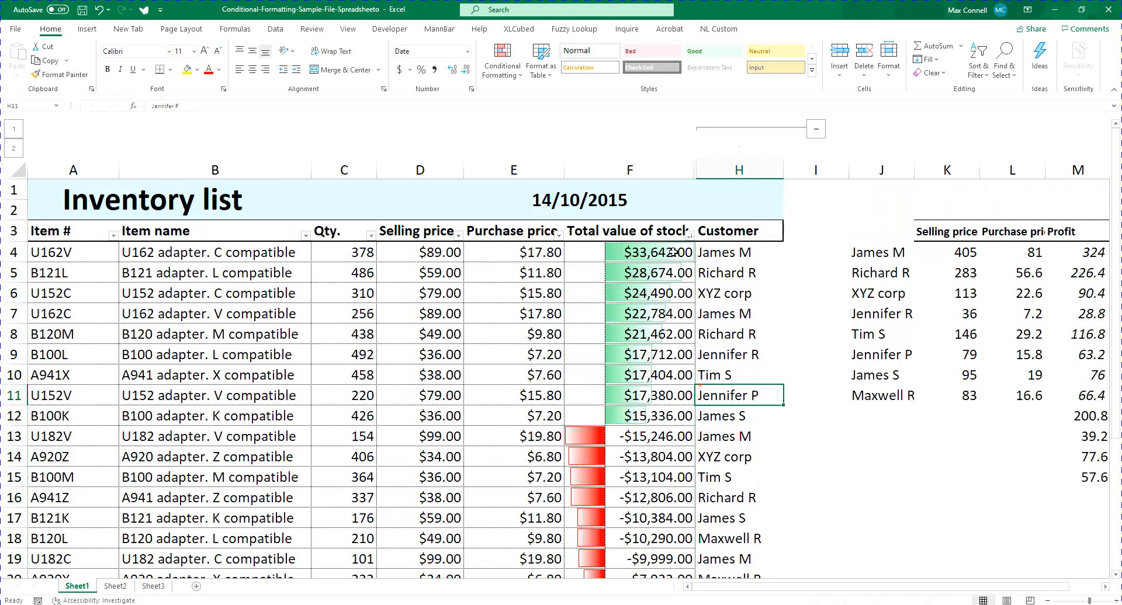
Re-sort the list by total value of stock from largest to smallest with the negative amounts included
left_click(689, 235)
left_click(613, 267)
scroll(730, 333, "down", 4)
scroll(671, 362, "up", 3)
scroll(671, 362, "up", 1)
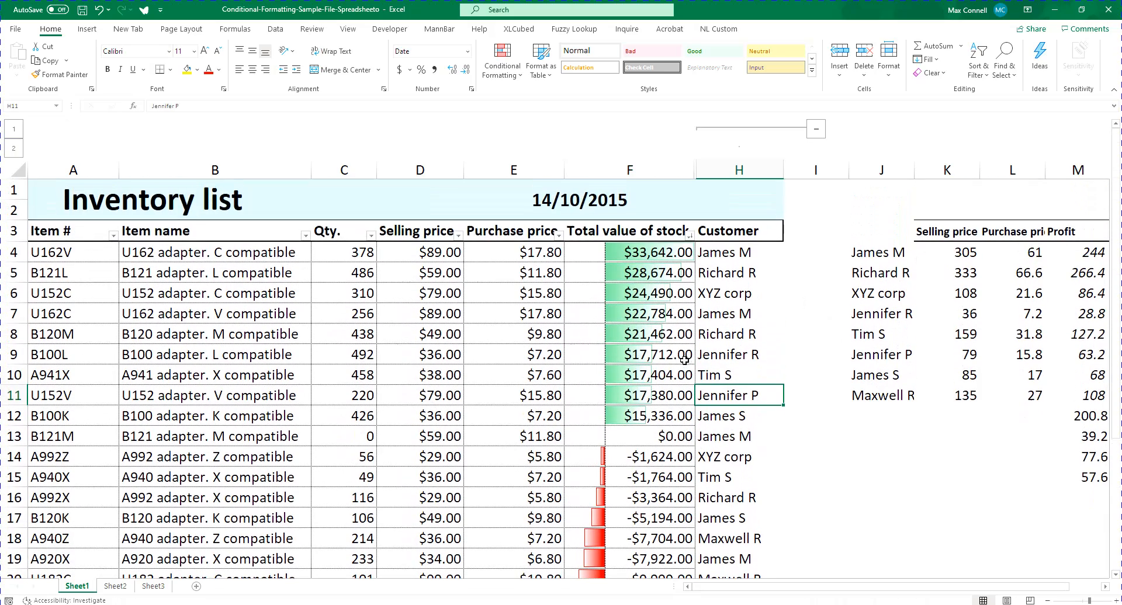
left_click(627, 237)
left_click(503, 59)
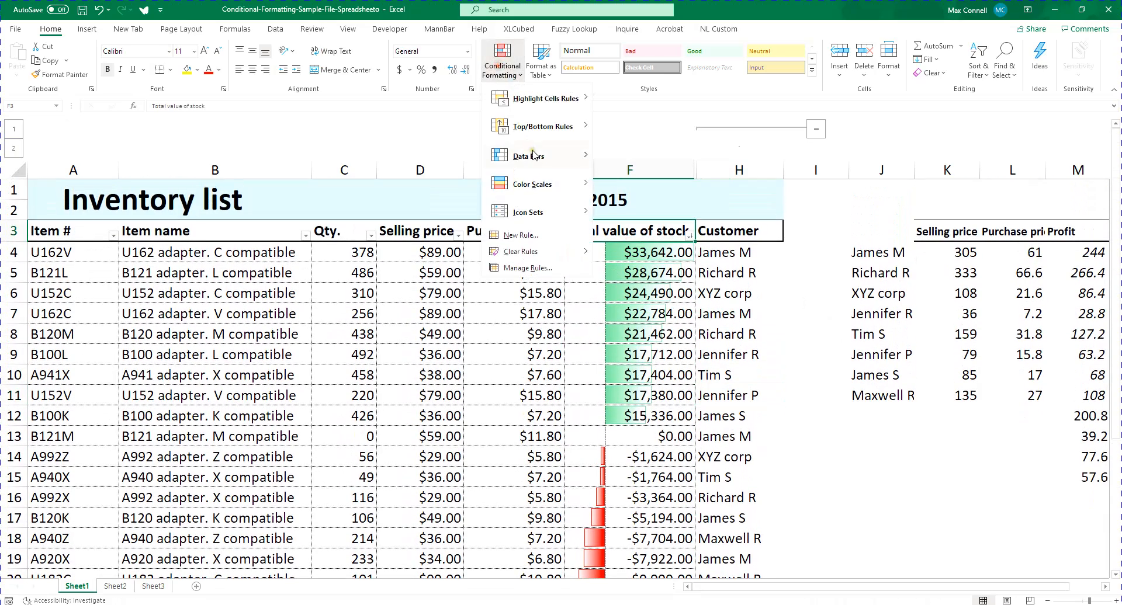
left_click(667, 394)
Examine the positive and negative data bars across all rows of the total value of stock column
left_click(656, 258)
scroll(660, 280, "down", 3)
scroll(661, 263, "up", 3)
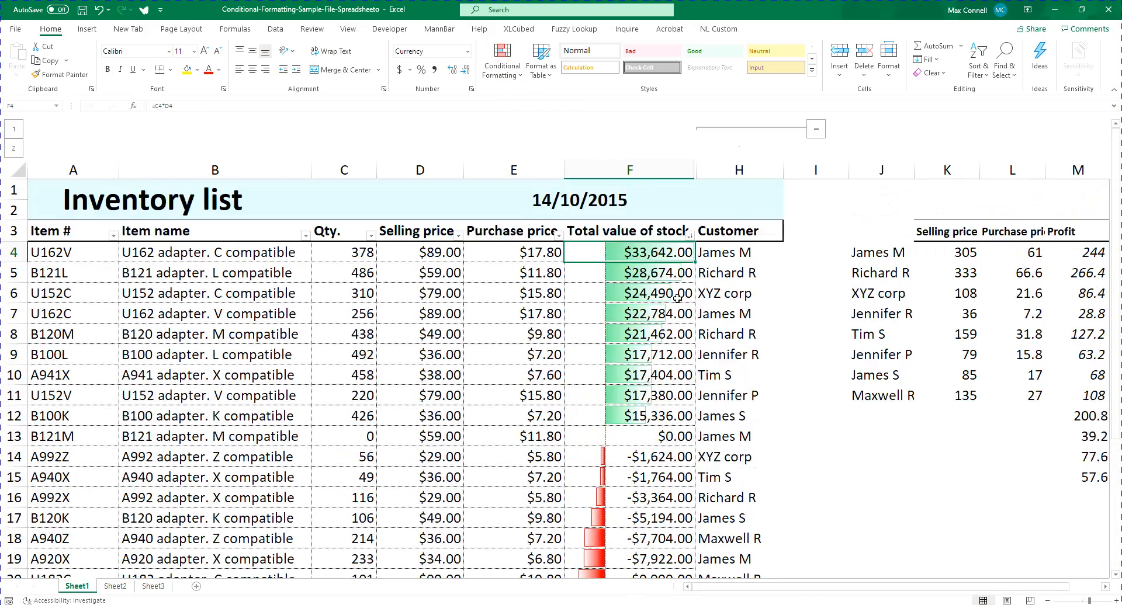
scroll(672, 301, "down", 3)
scroll(656, 354, "up", 3)
scroll(644, 356, "down", 1)
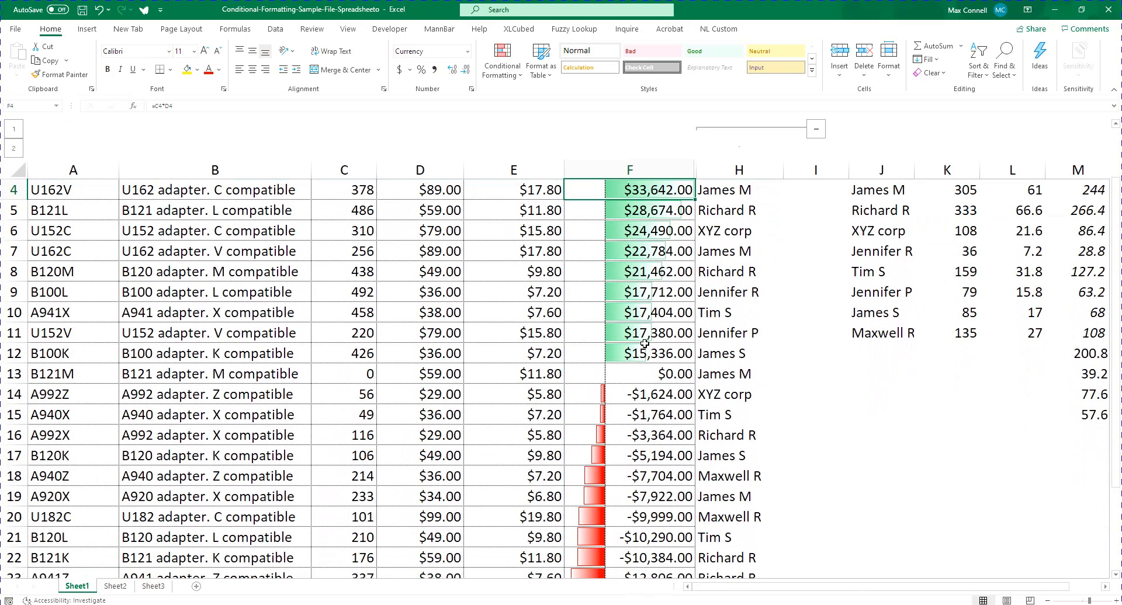
scroll(645, 344, "down", 2)
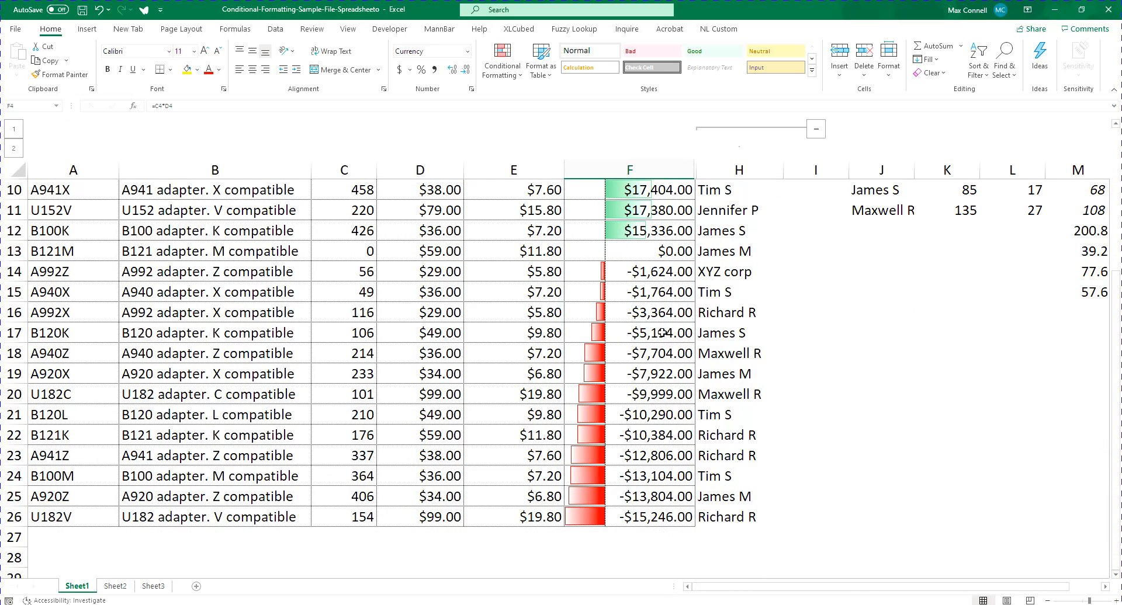
scroll(628, 470, "up", 3)
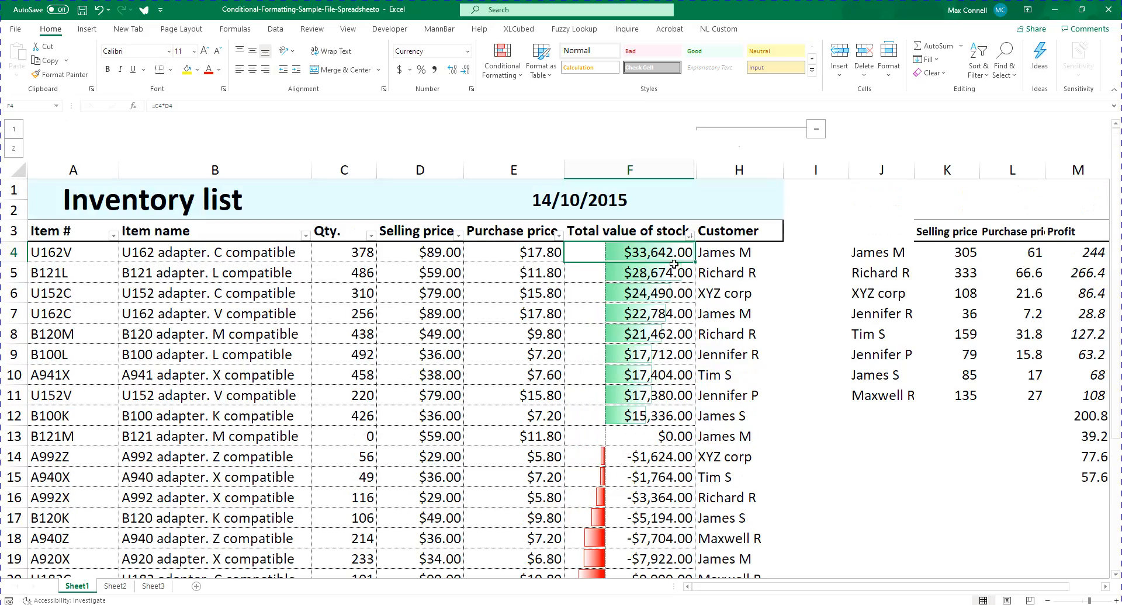
scroll(632, 251, "down", 5)
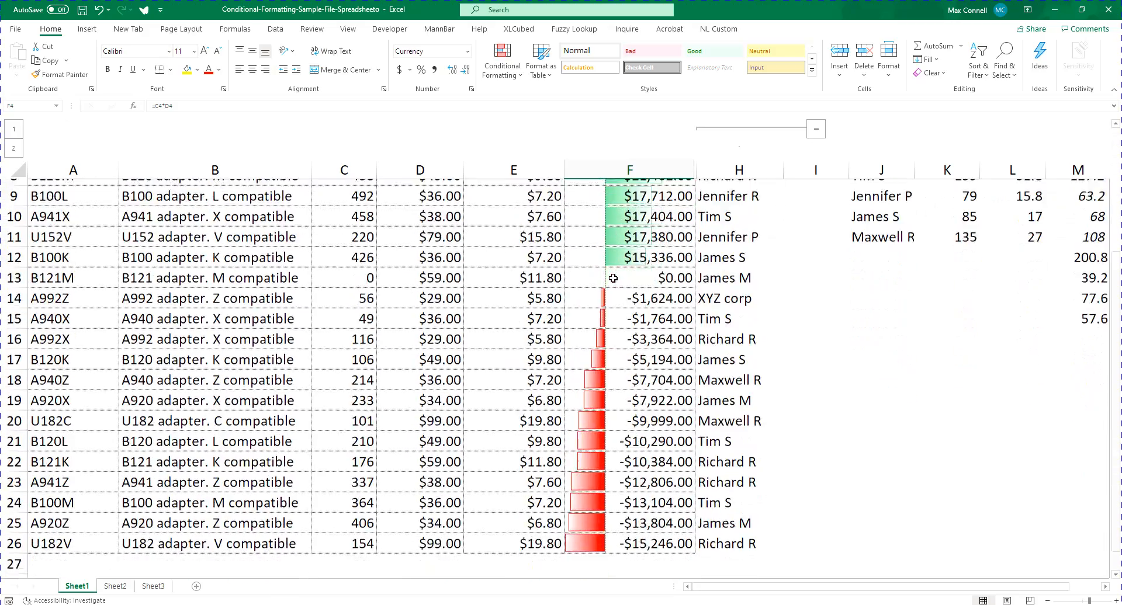
scroll(590, 394, "up", 5)
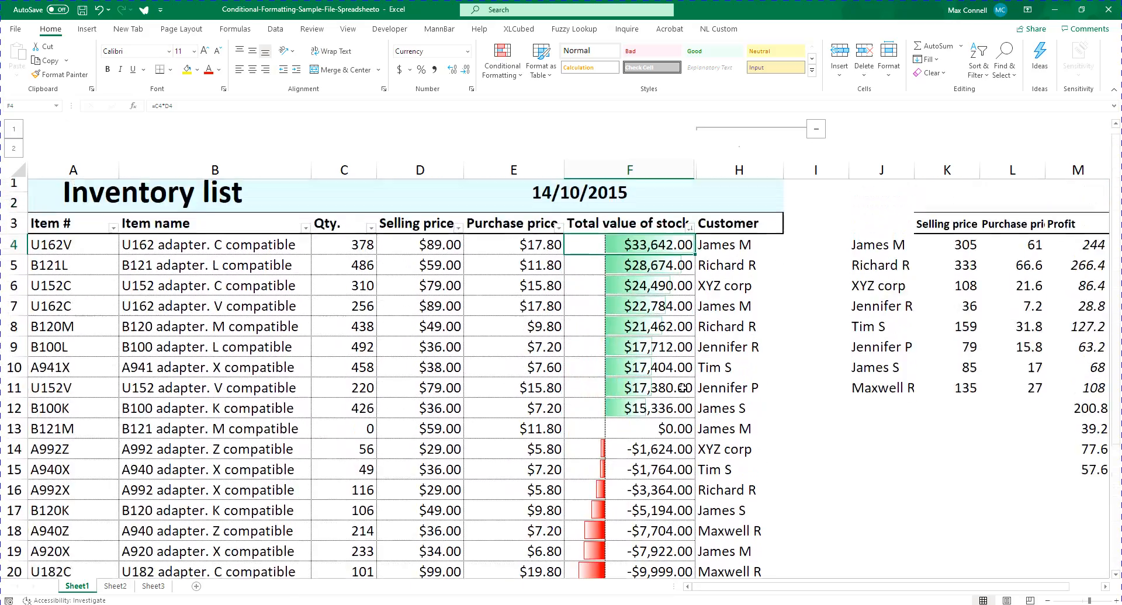
left_click(504, 67)
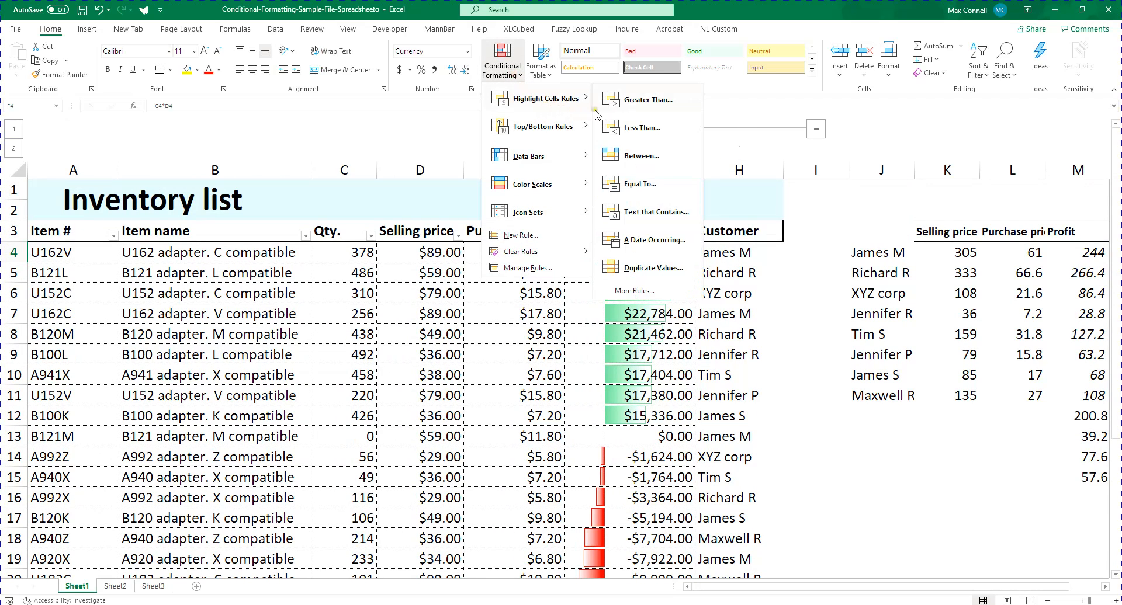
left_click(723, 437)
key("ctrl+shift+Down")
scroll(733, 369, "up", 3)
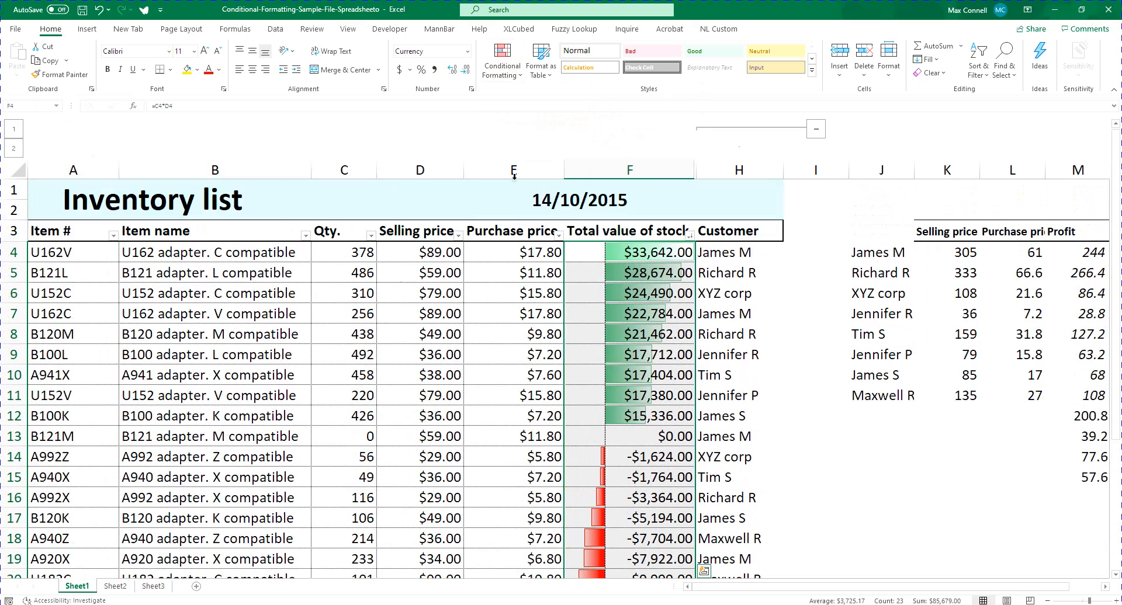
left_click(503, 65)
mouse_move(542, 100)
mouse_move(532, 157)
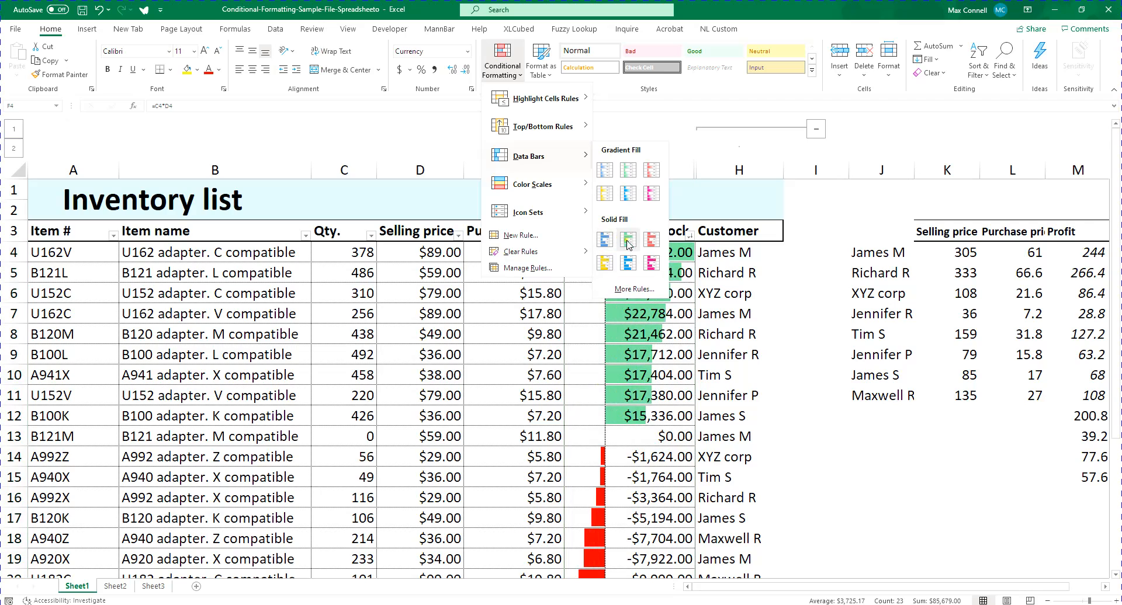
left_click(631, 289)
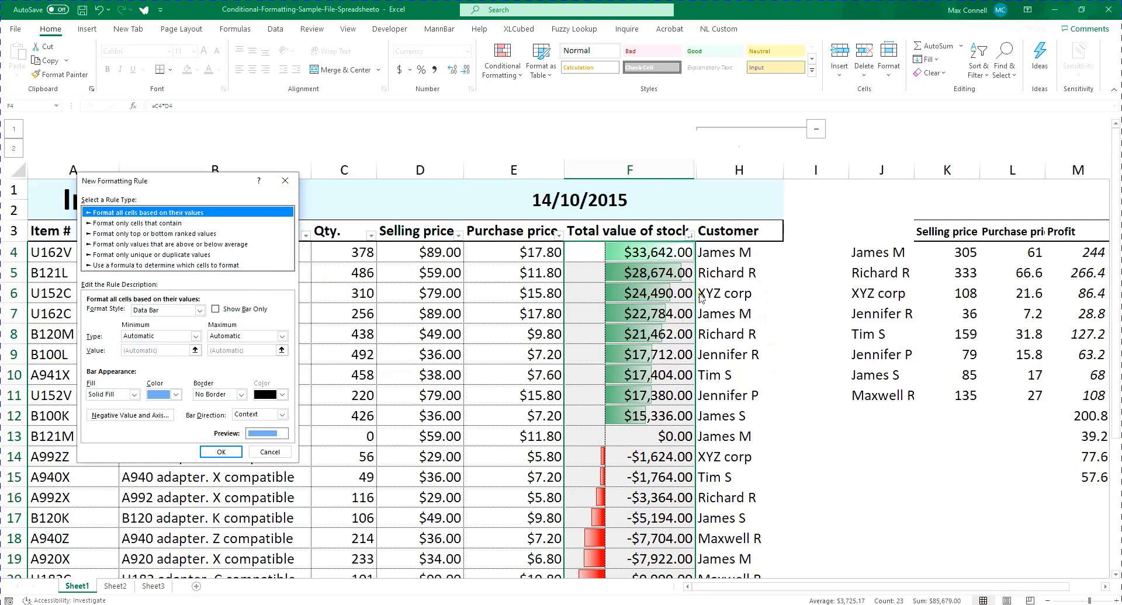
left_click(283, 184)
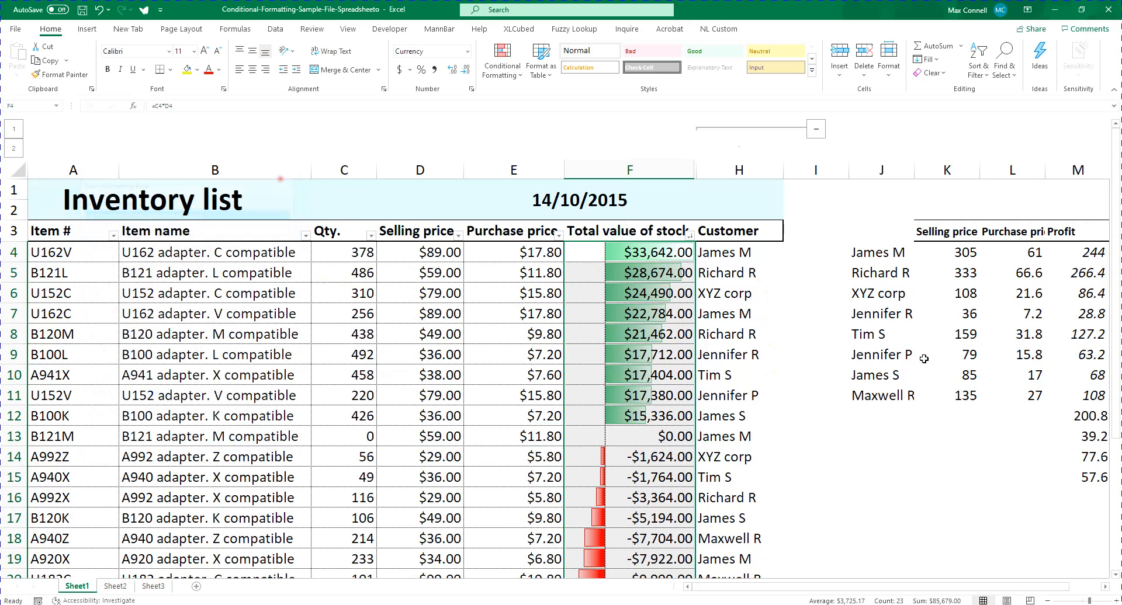
Try a green font color on the positive amounts in F4:F12, and undo it
left_click_drag(648, 253, 642, 416)
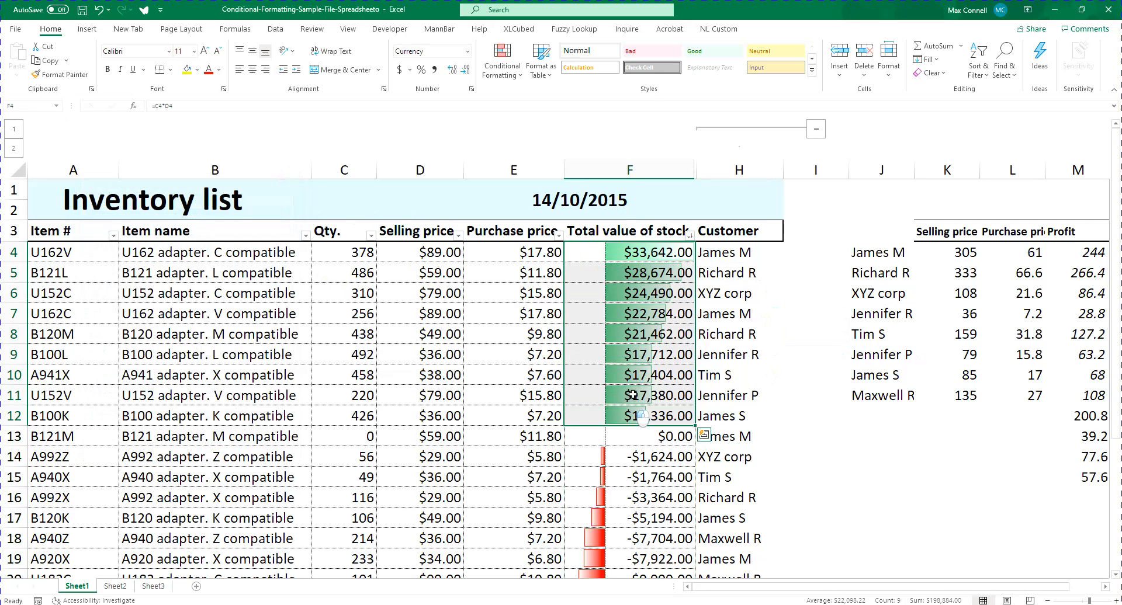
left_click(218, 69)
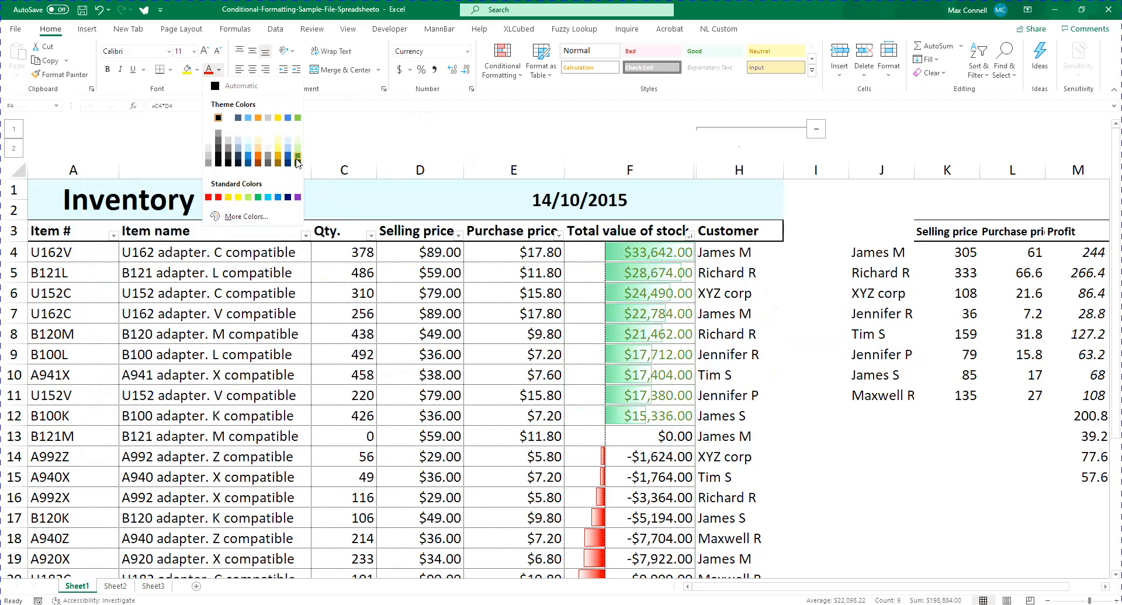
left_click(297, 158)
scroll(671, 251, "down", 2)
key("ctrl+z")
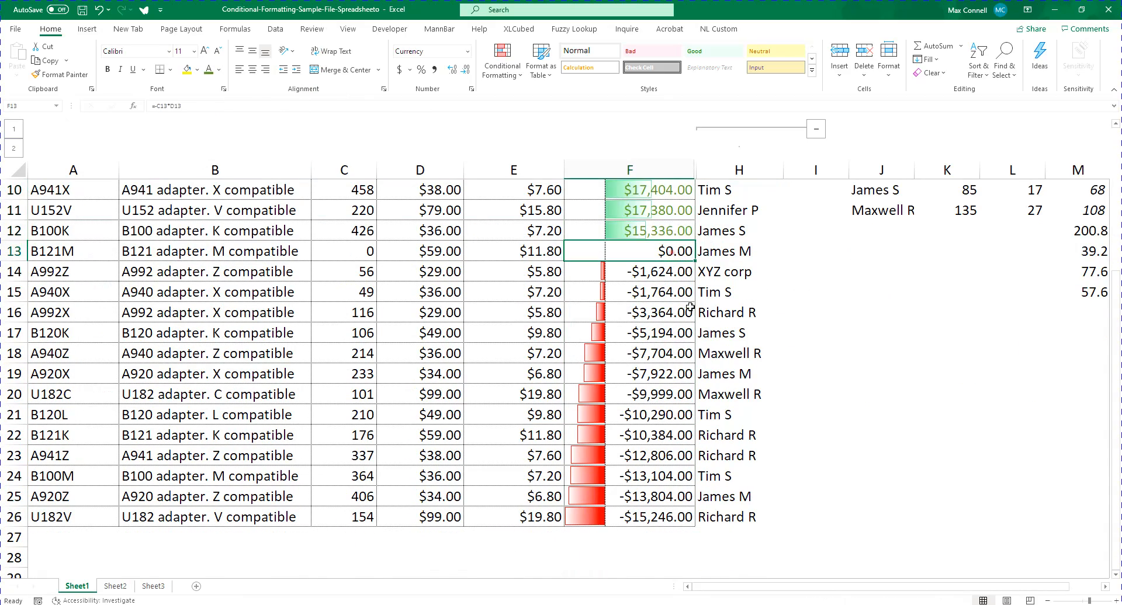
scroll(671, 251, "up", 3)
scroll(600, 447, "down", 3)
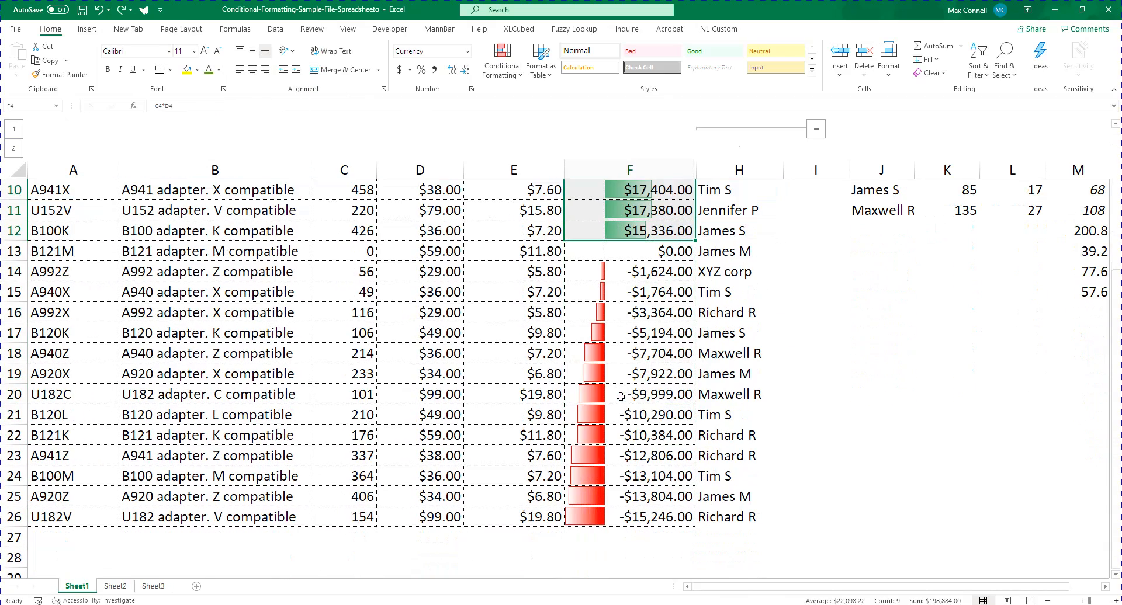
scroll(654, 304, "up", 3)
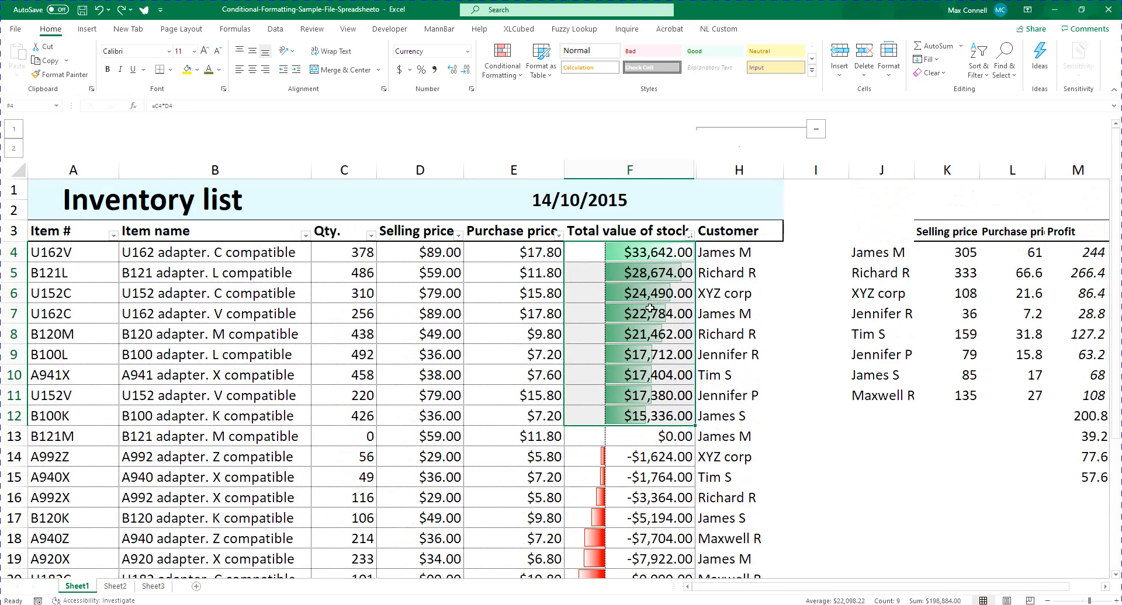
Add a custom data bar rule to F4:F26 with a solid light blue fill and no border
key("ctrl+shift+Down")
scroll(671, 503, "up", 3)
left_click(507, 60)
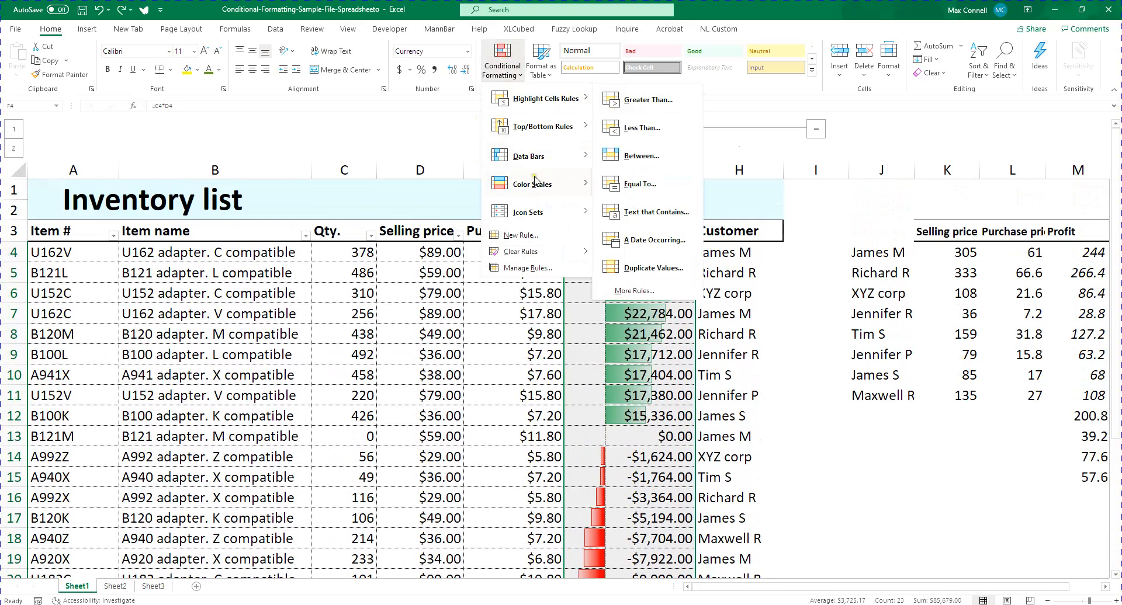
left_click(626, 171)
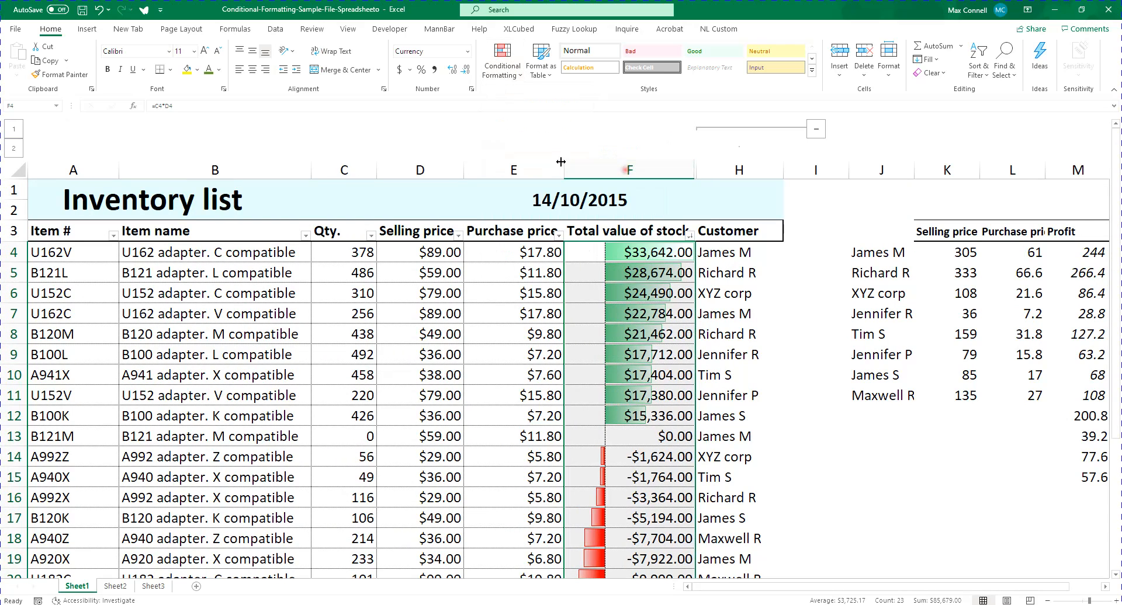
left_click(502, 59)
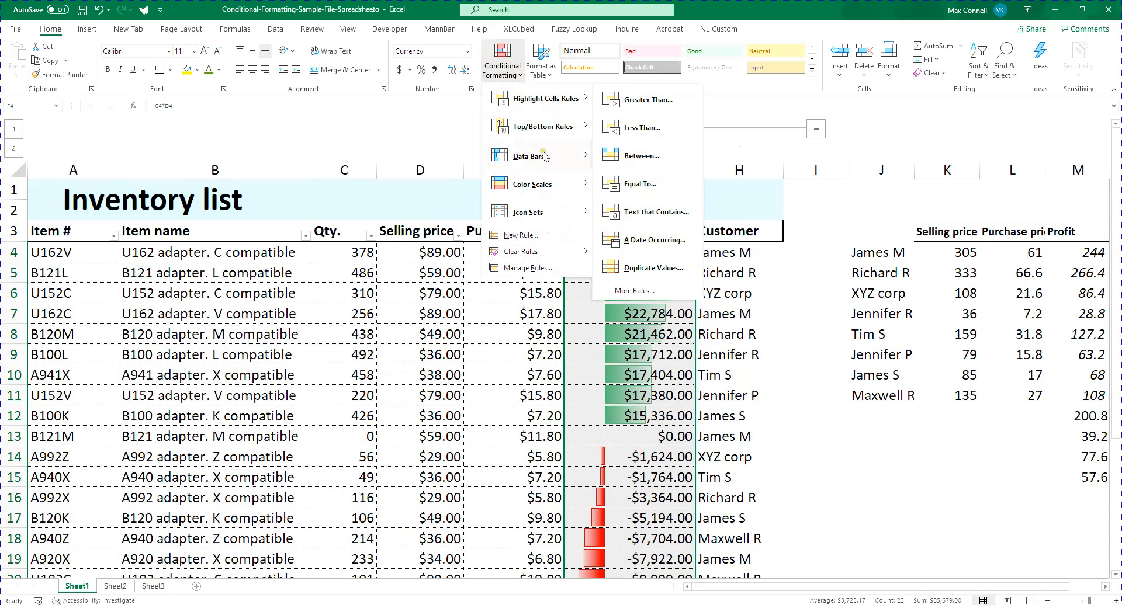
mouse_move(544, 156)
left_click(622, 291)
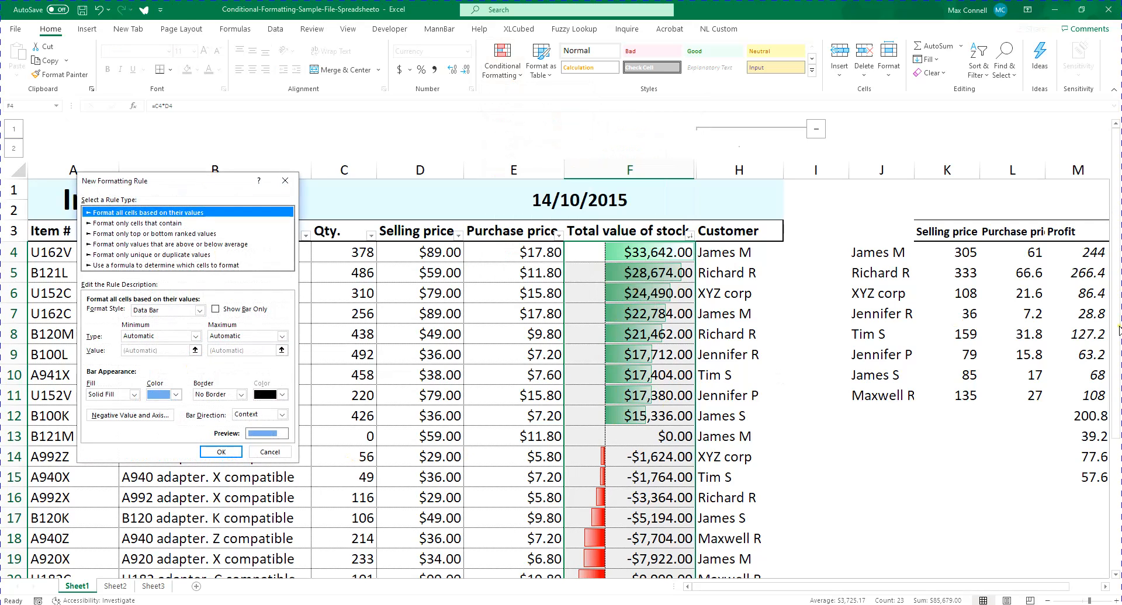
left_click(157, 397)
left_click(190, 448)
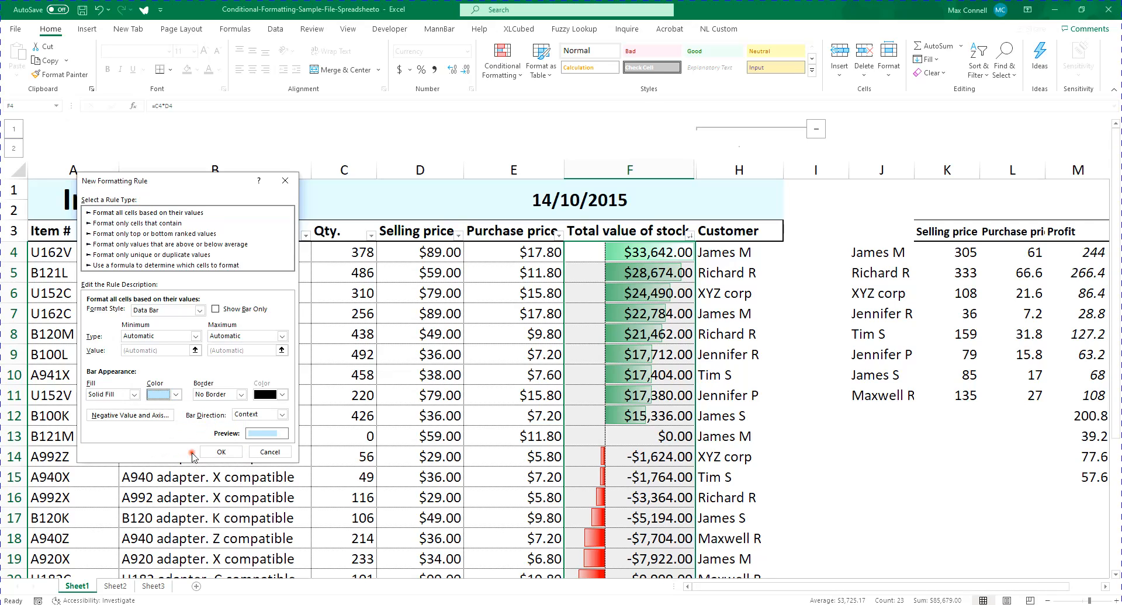
left_click(238, 395)
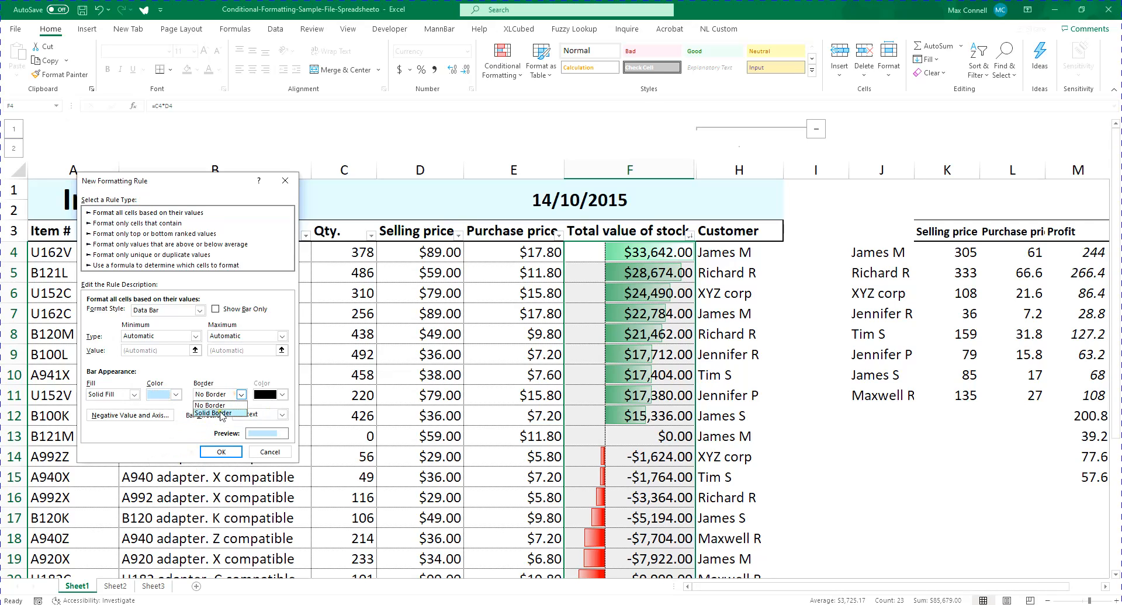
left_click(222, 406)
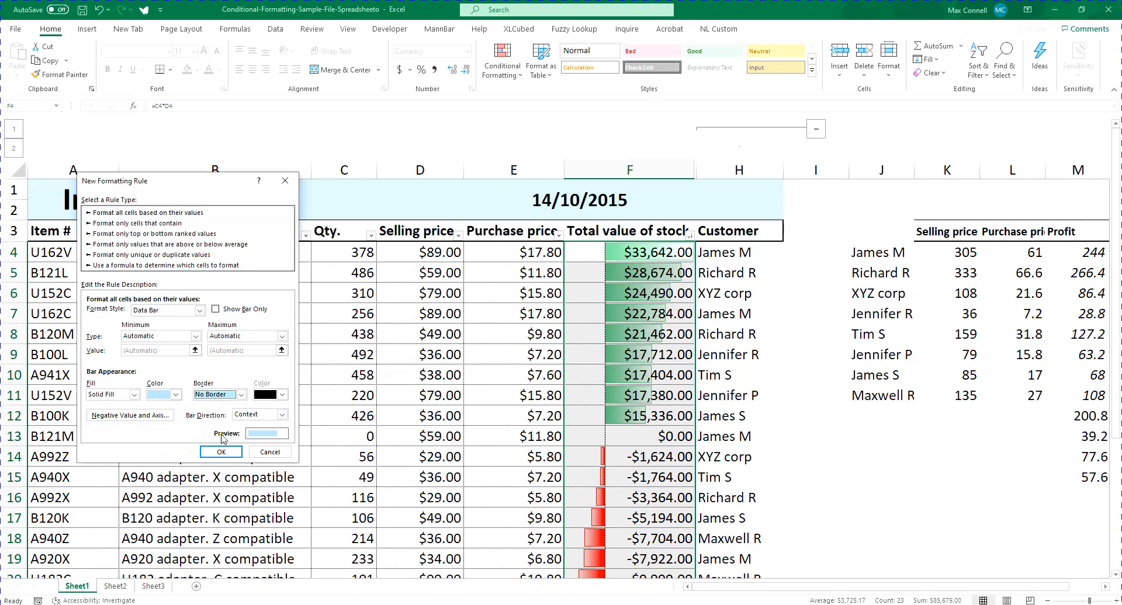
left_click(221, 452)
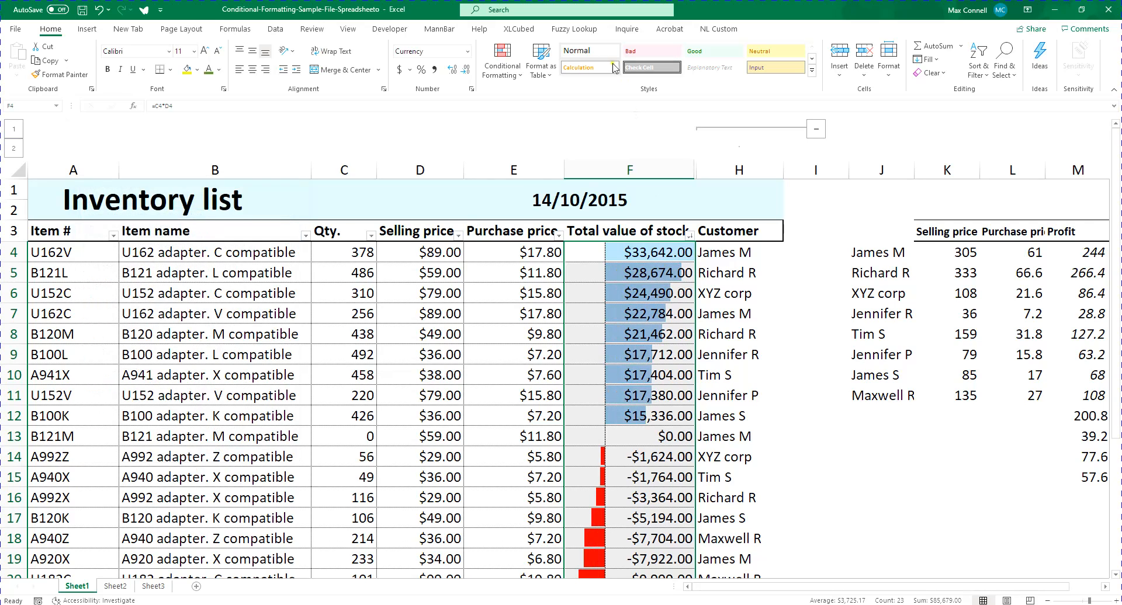
Add another custom data bar rule to F4:F26 with solid blue bars and a light yellow fill for negative values
left_click(503, 64)
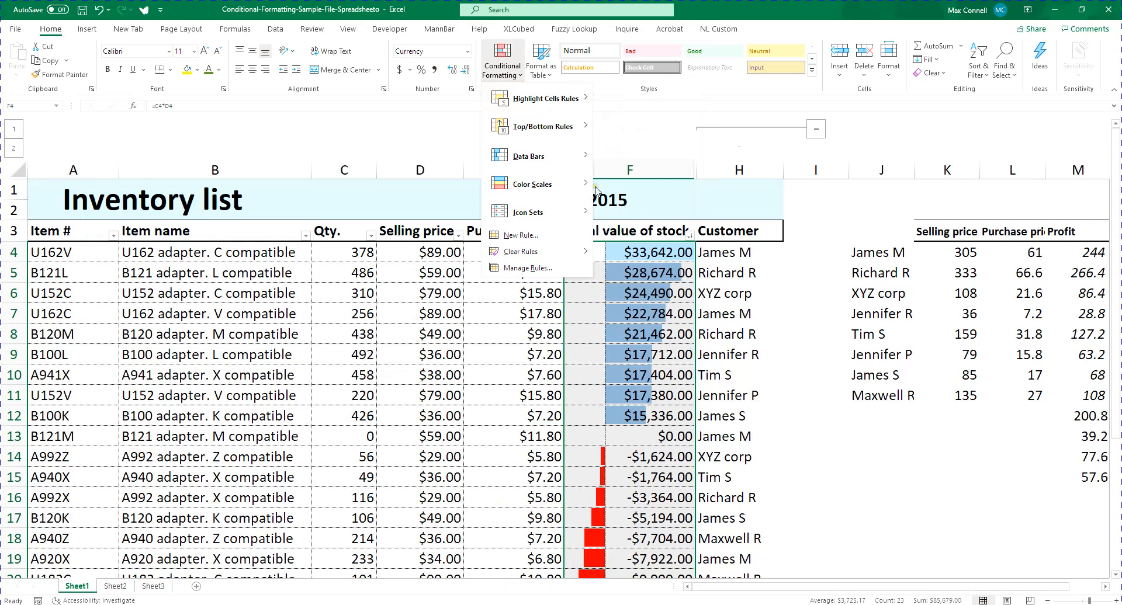
mouse_move(537, 159)
left_click(540, 283)
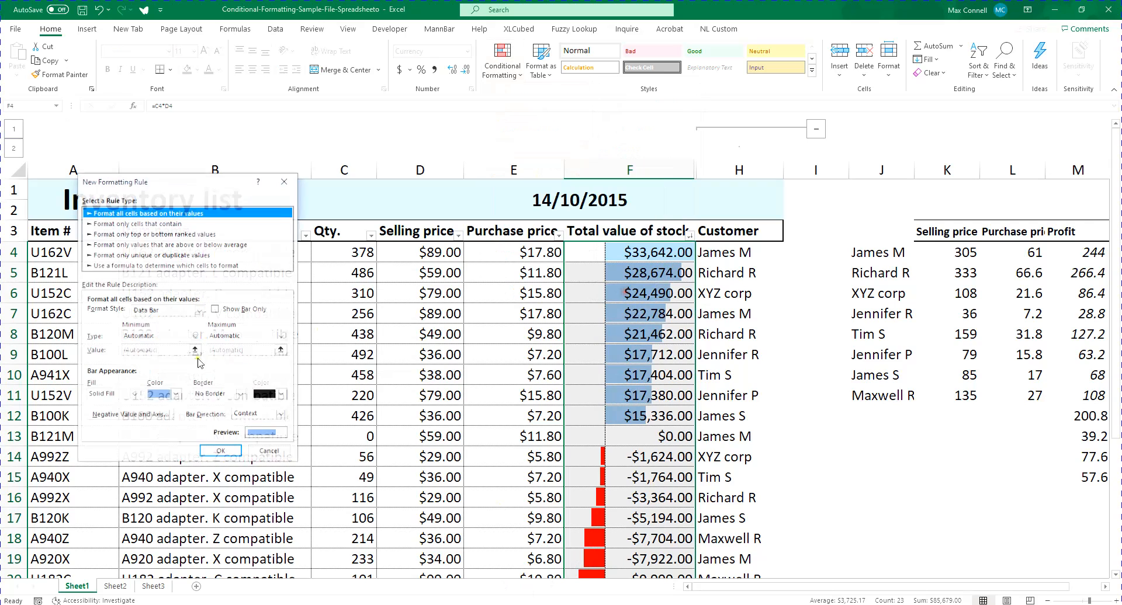
left_click(130, 416)
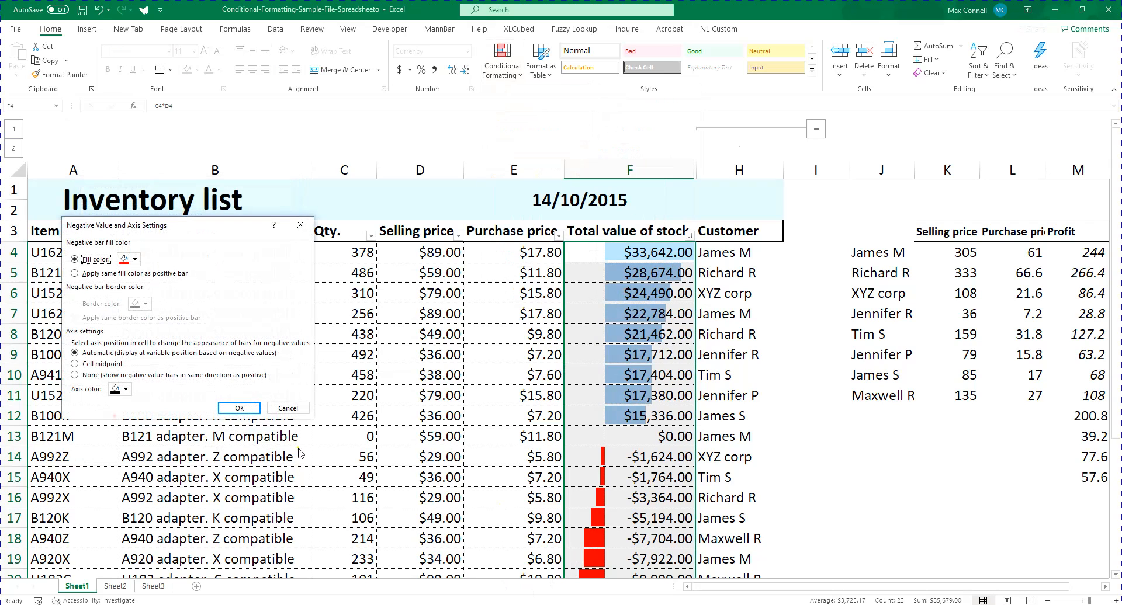
left_click(133, 259)
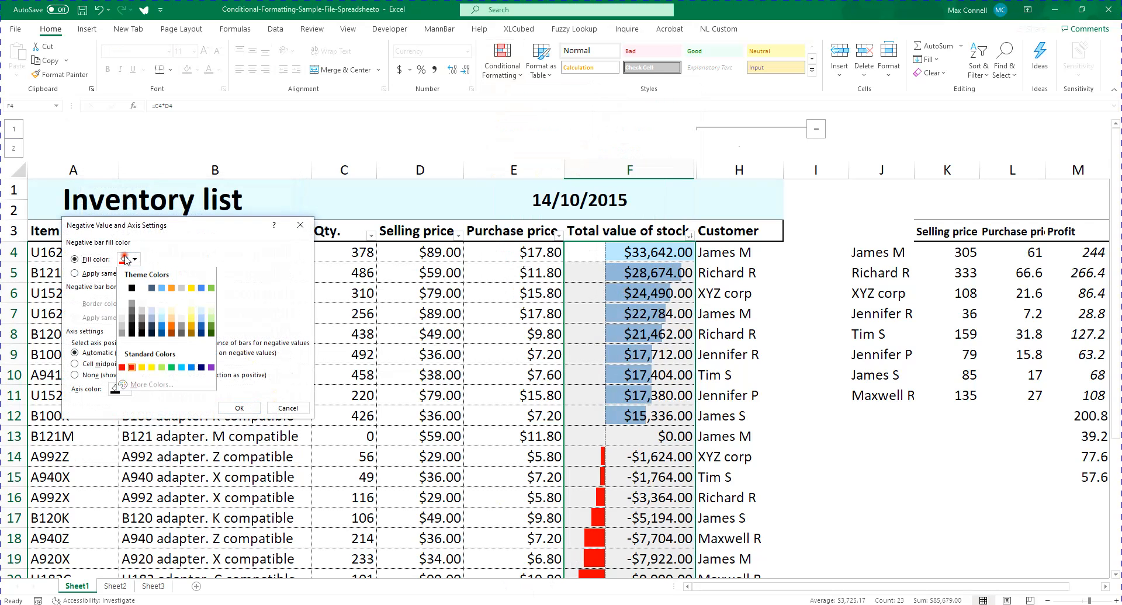
left_click(190, 320)
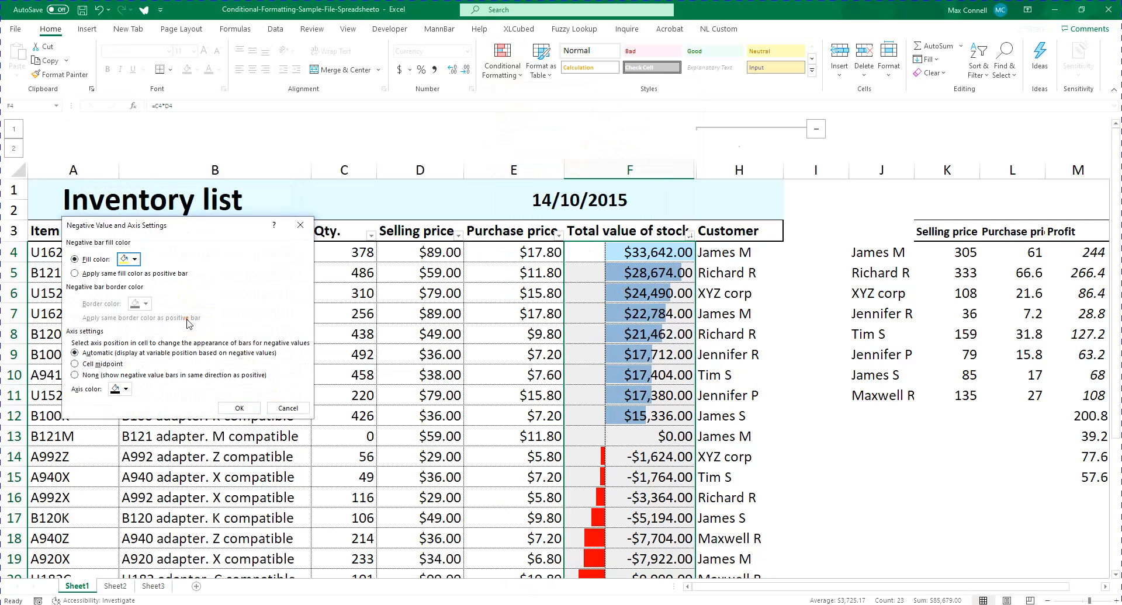
left_click(239, 408)
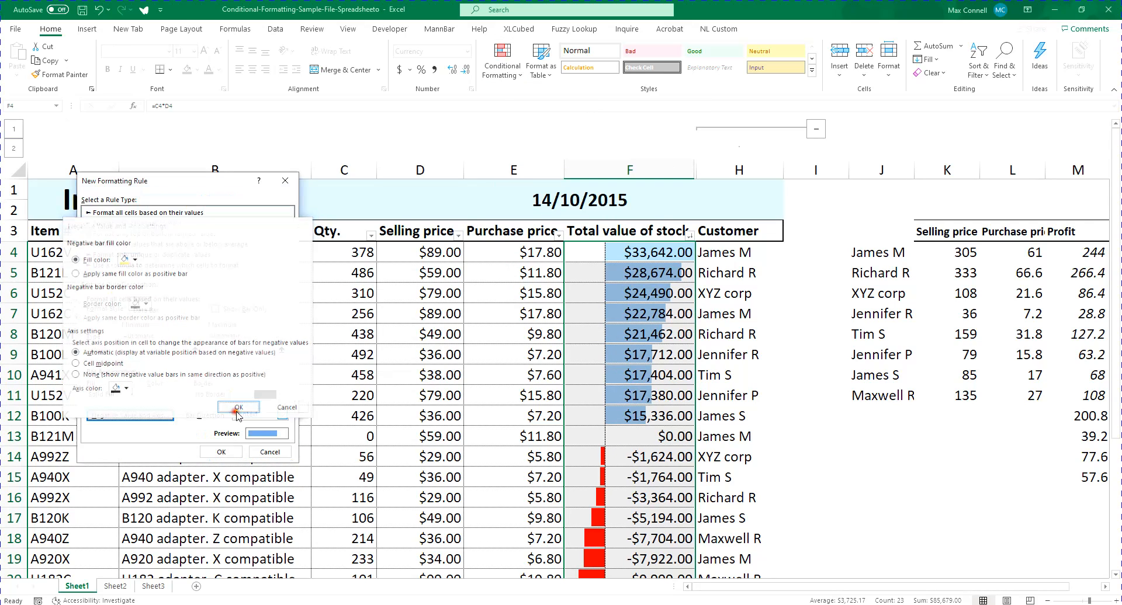
left_click(230, 459)
key("ctrl+Down")
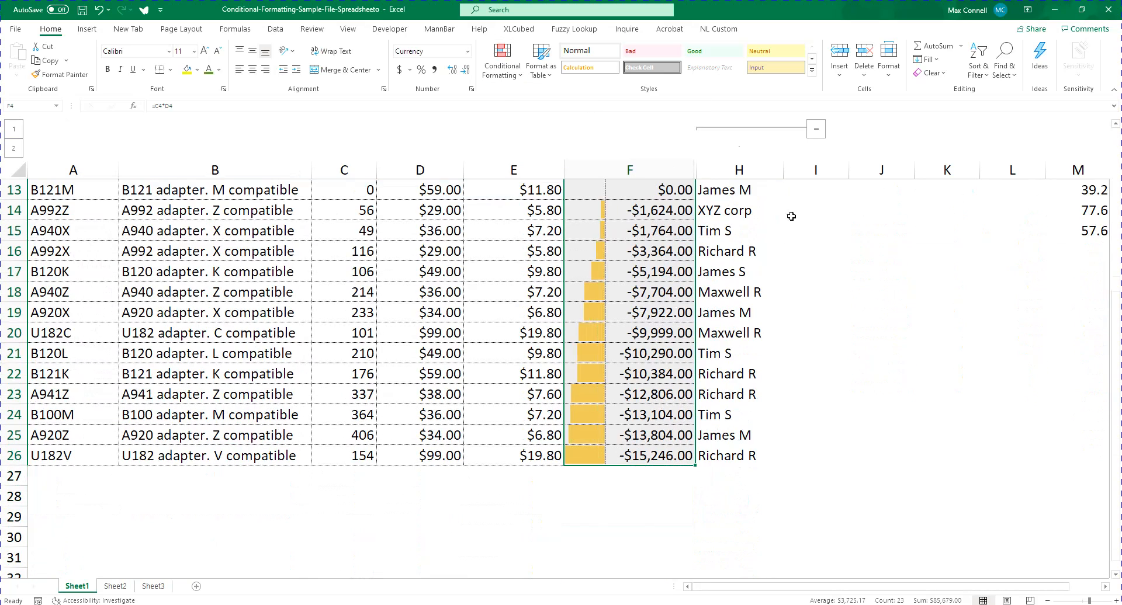
scroll(653, 469, "up", 4)
scroll(654, 469, "down", 1)
scroll(653, 470, "down", 4)
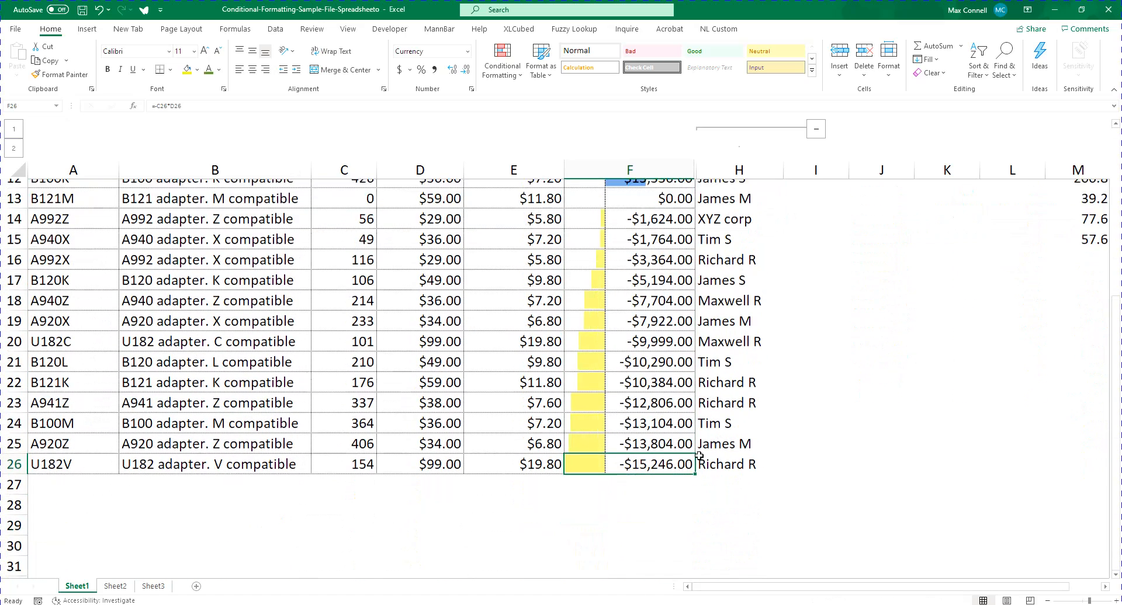
scroll(703, 430, "up", 4)
Clear the conditional formatting rules from cell F4 only
left_click(668, 244)
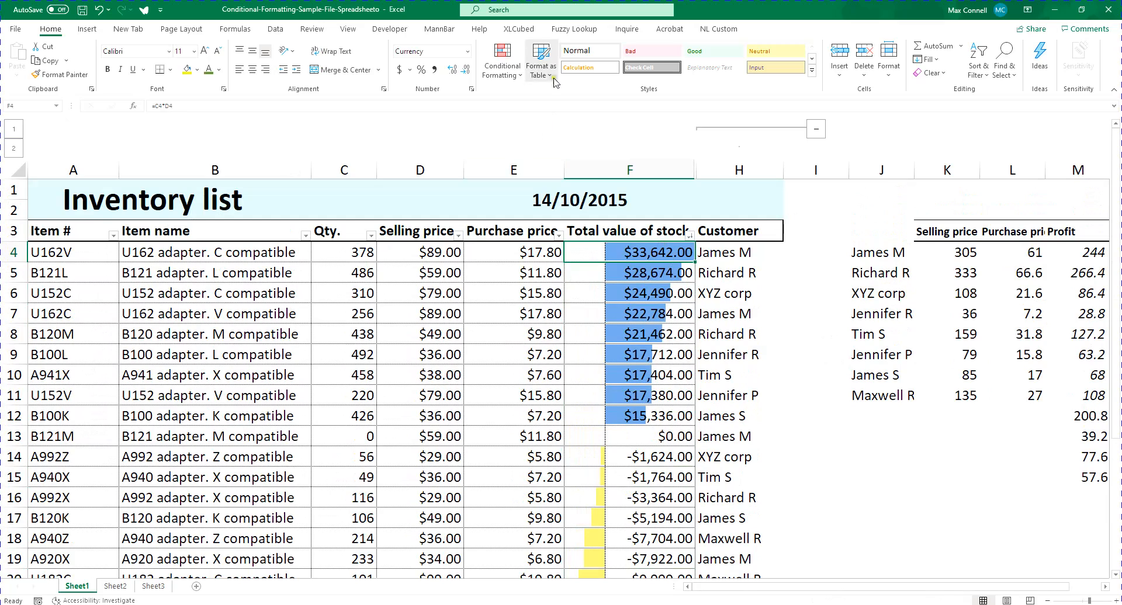
left_click(503, 64)
mouse_move(553, 256)
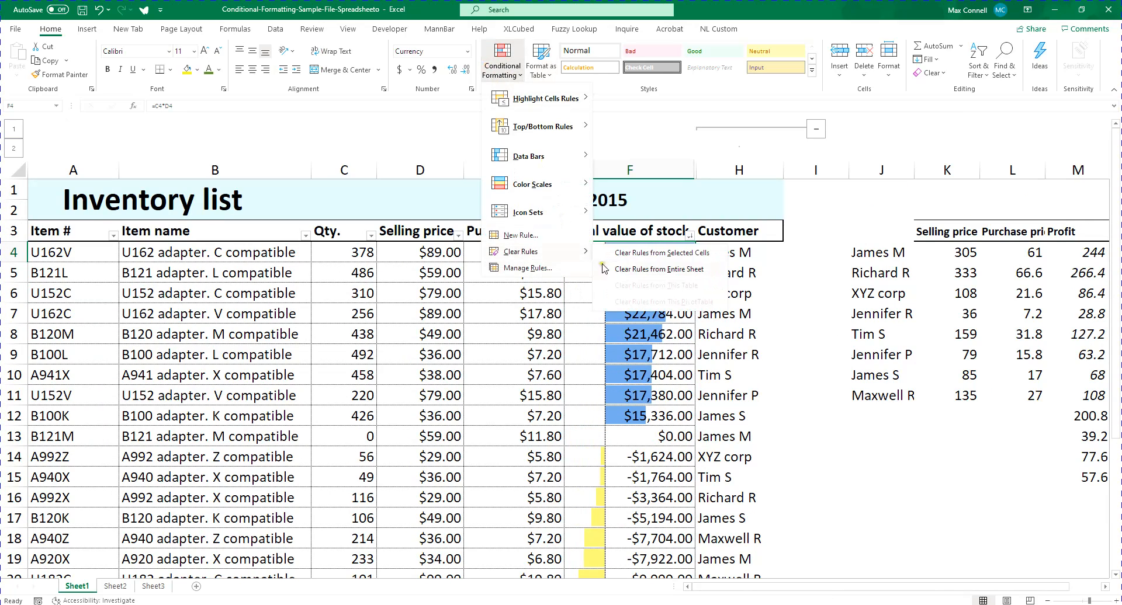
left_click(647, 255)
Clear the conditional formatting rules from the whole total value of stock range, F4:F26
left_click(503, 64)
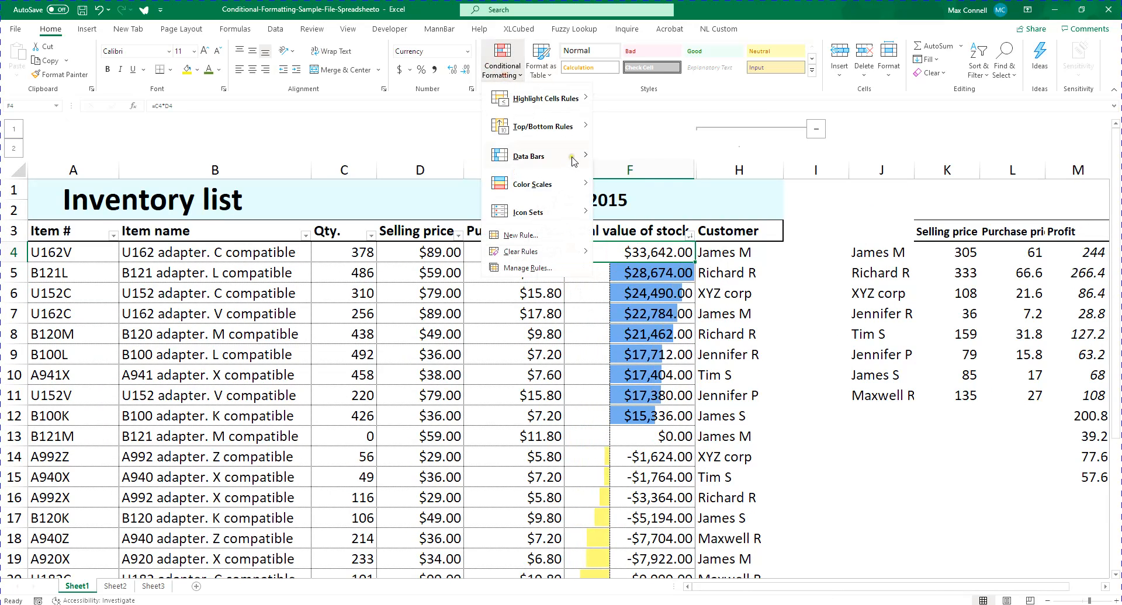
mouse_move(561, 157)
mouse_move(537, 195)
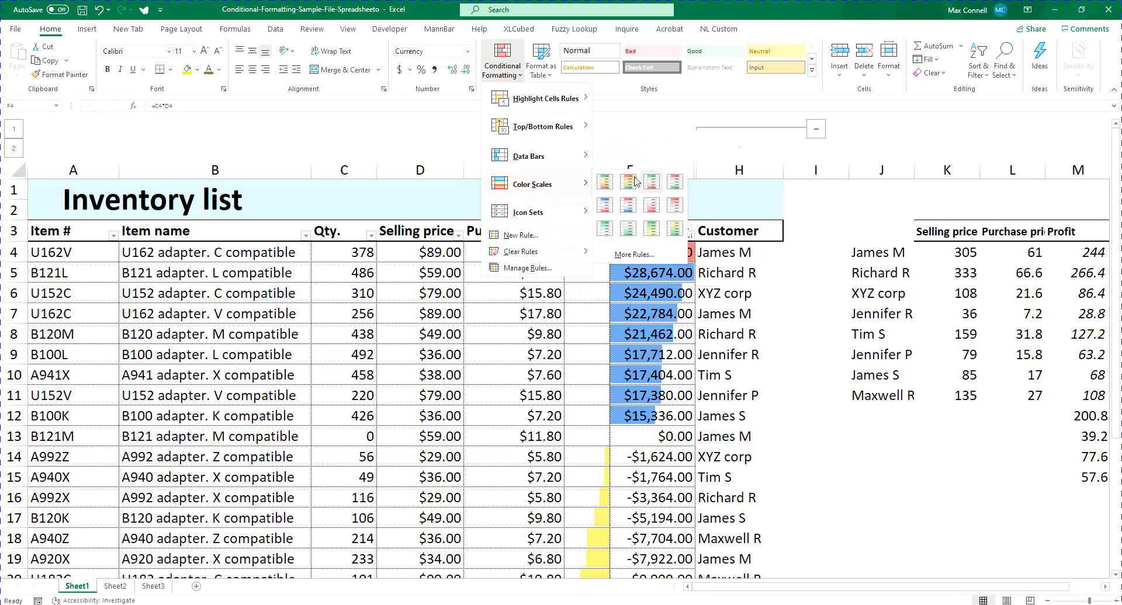
left_click(646, 337)
key("ctrl+shift+Down")
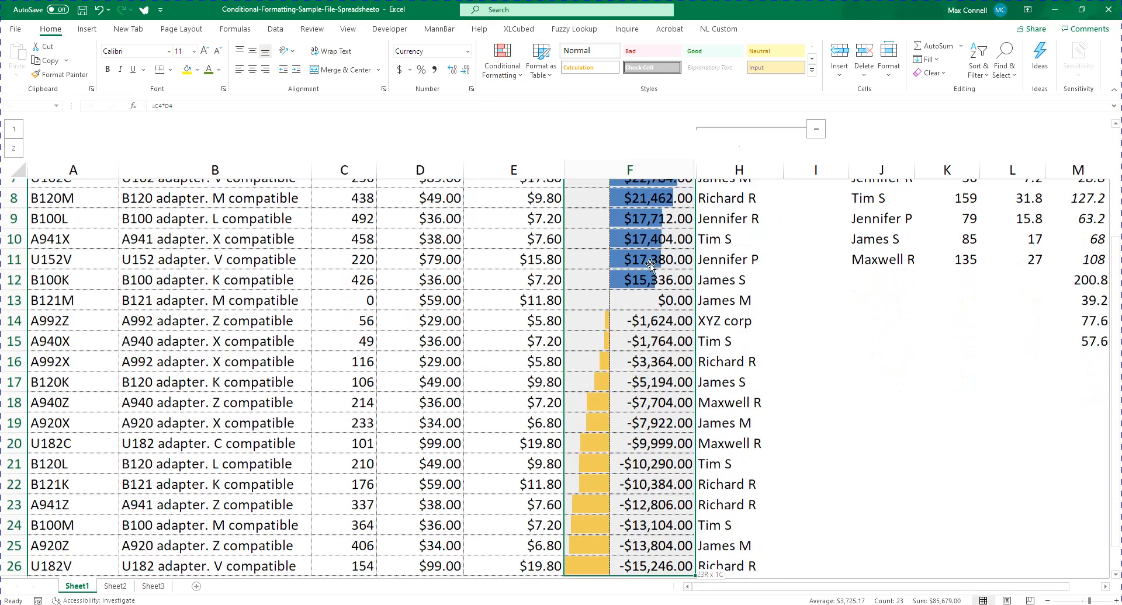
left_click(487, 60)
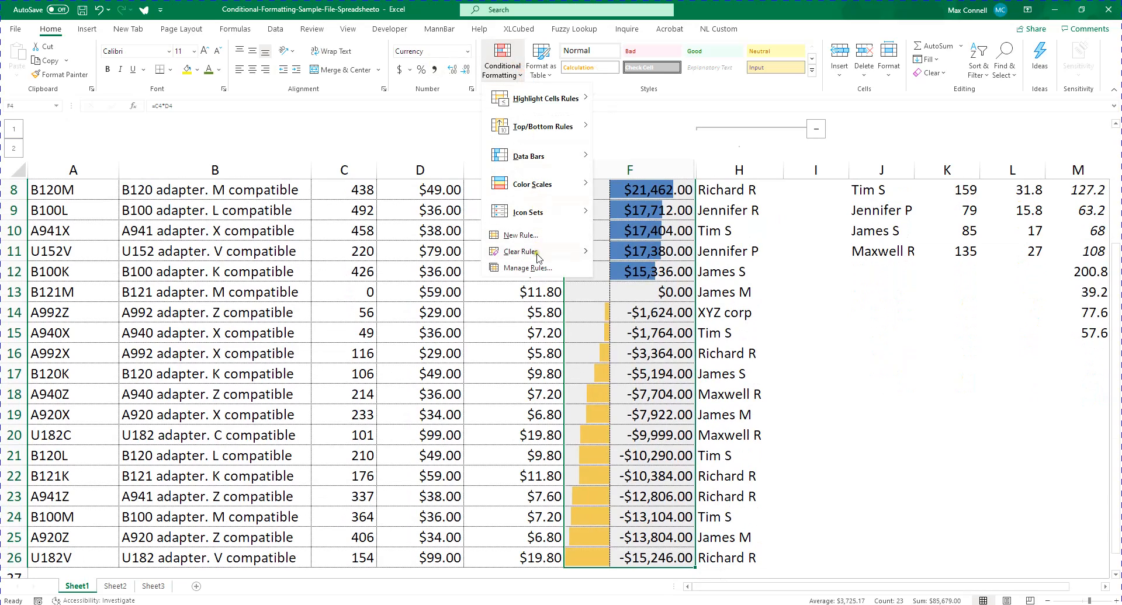
mouse_move(533, 252)
left_click(690, 260)
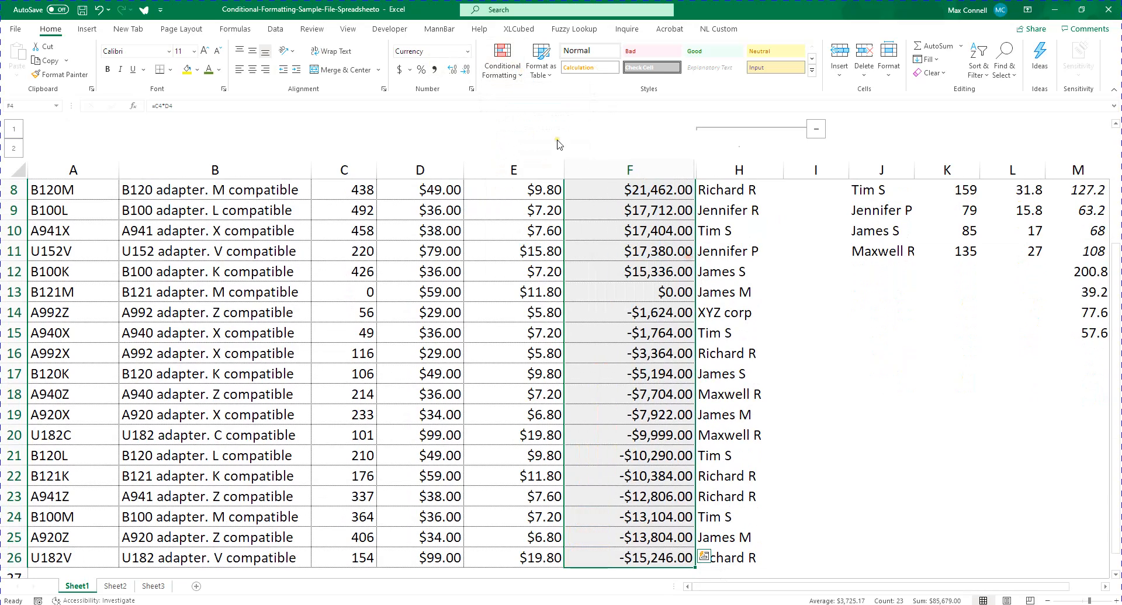
Apply the Green - White color scale to the total value of stock range, F4:F26
left_click(501, 60)
mouse_move(542, 181)
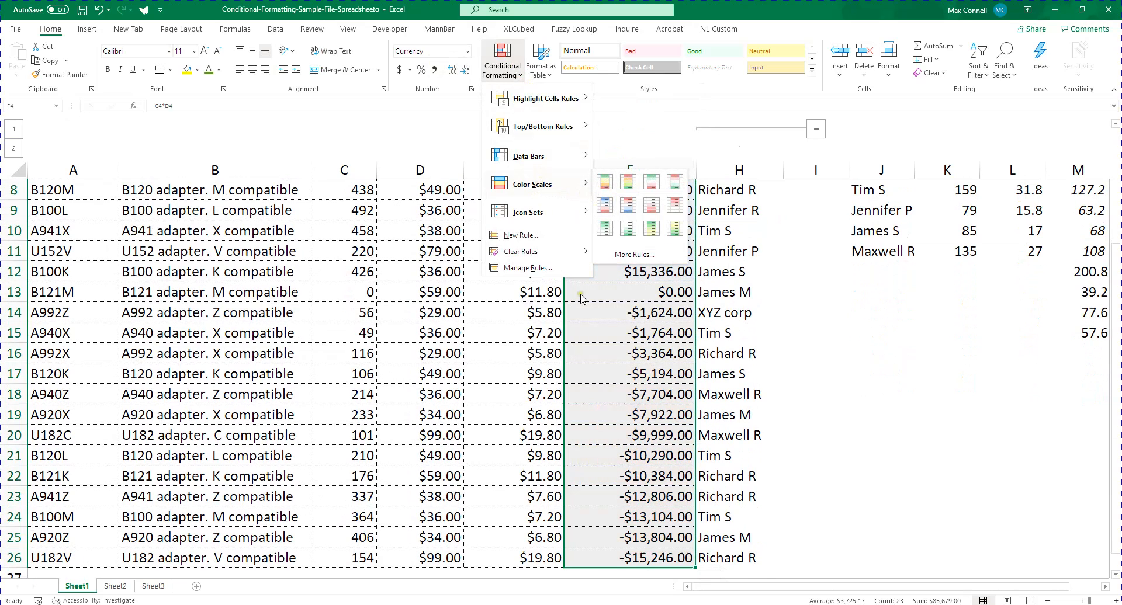
scroll(579, 295, "up", 3)
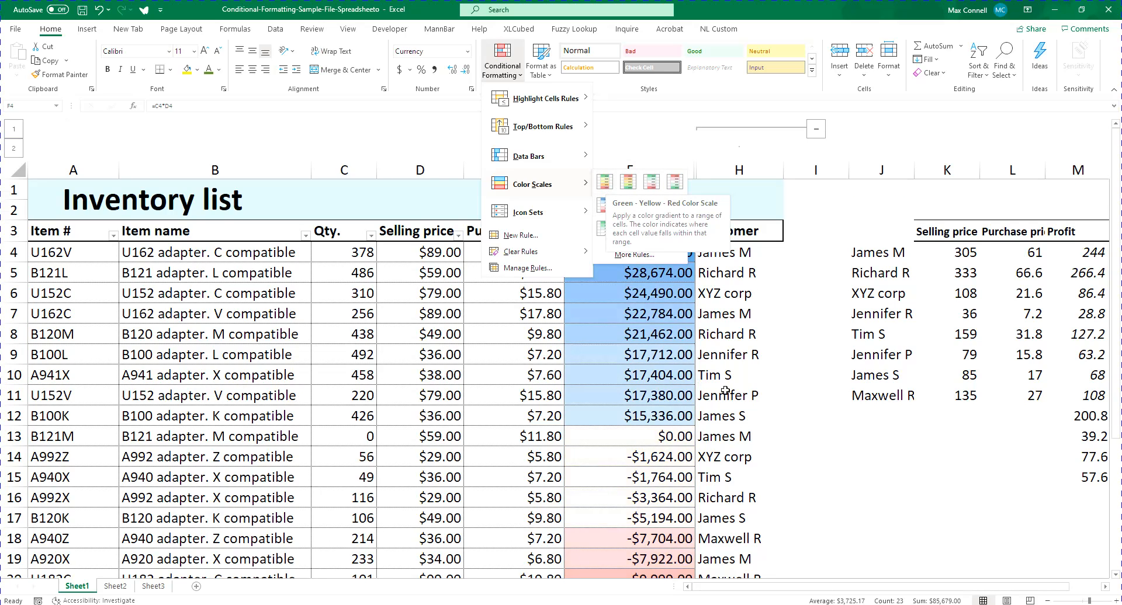
scroll(754, 395, "down", 6)
scroll(765, 397, "up", 1)
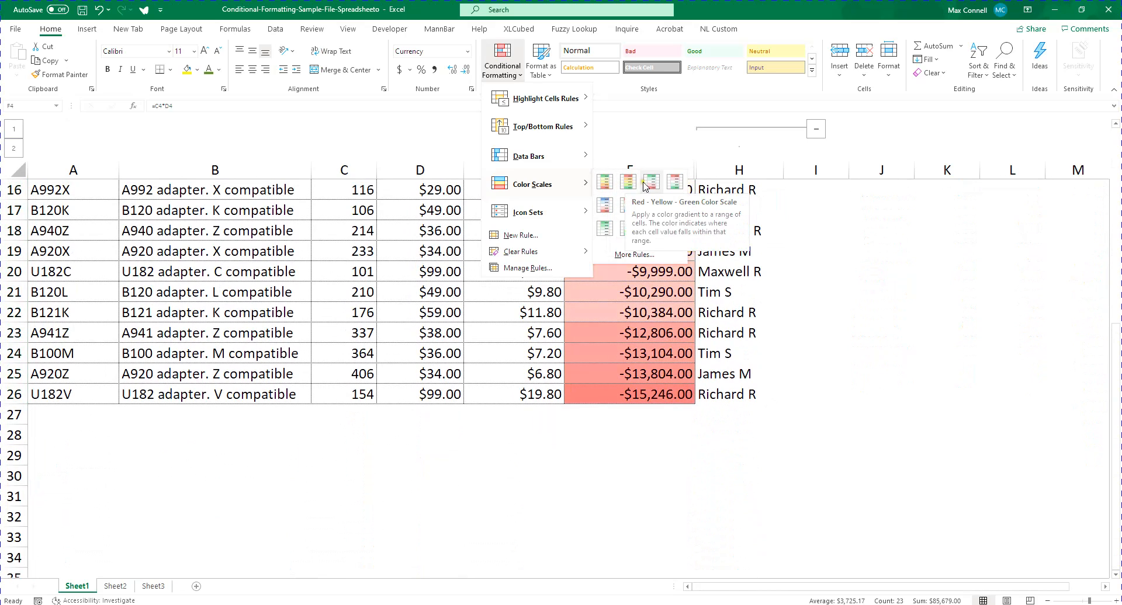
scroll(806, 303, "up", 4)
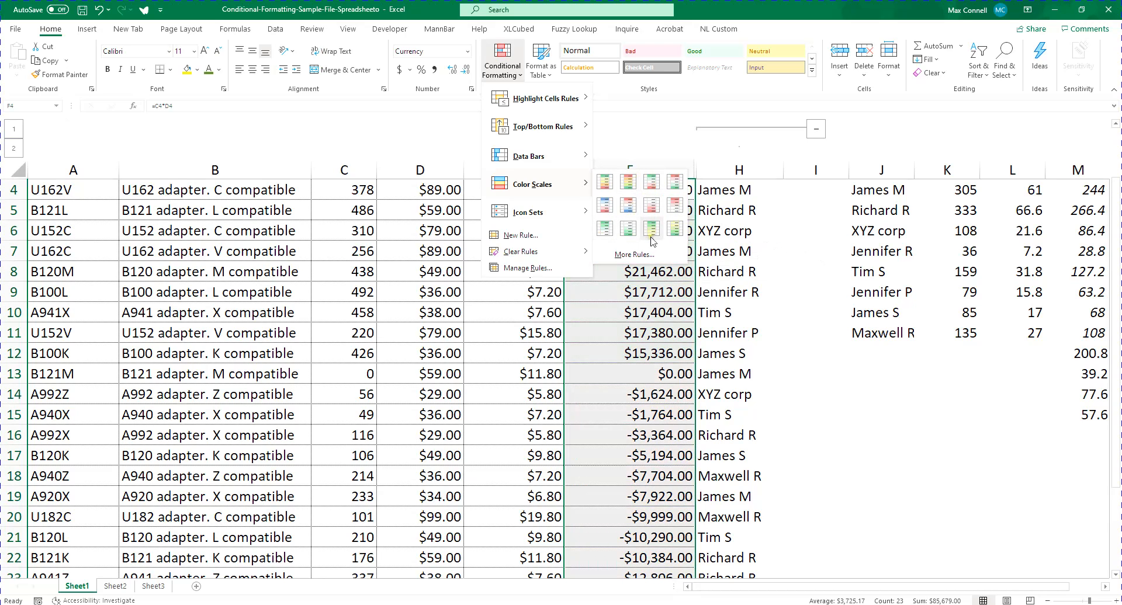
left_click(608, 230)
scroll(701, 263, "up", 1)
left_click(725, 265)
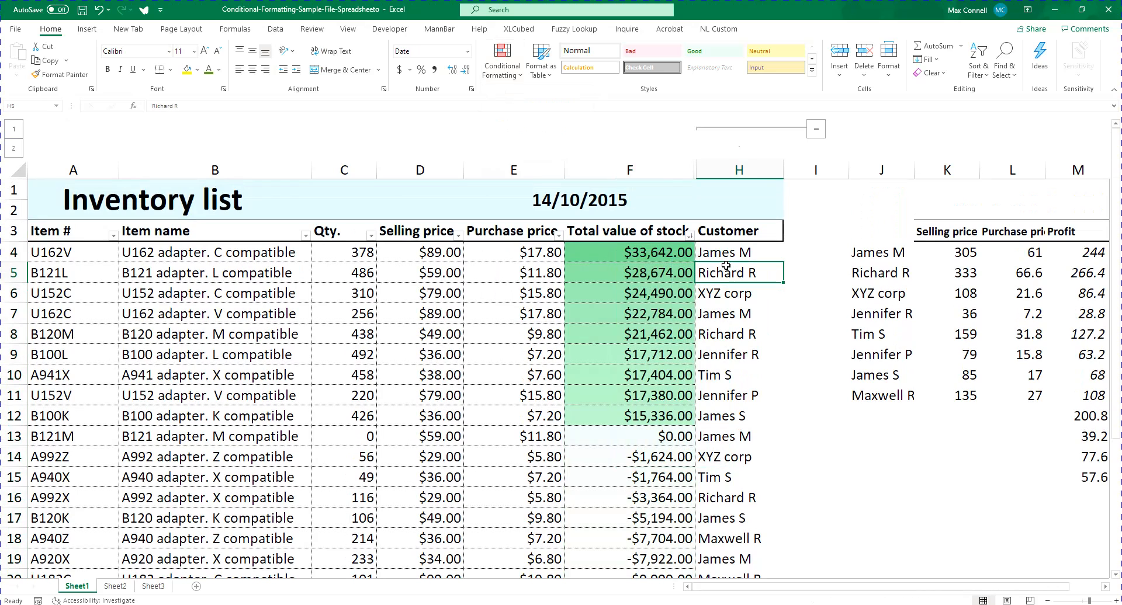
Examine the color scale shading across the total value of stock column, from F4 down to F26
left_click(529, 251)
left_click(643, 254)
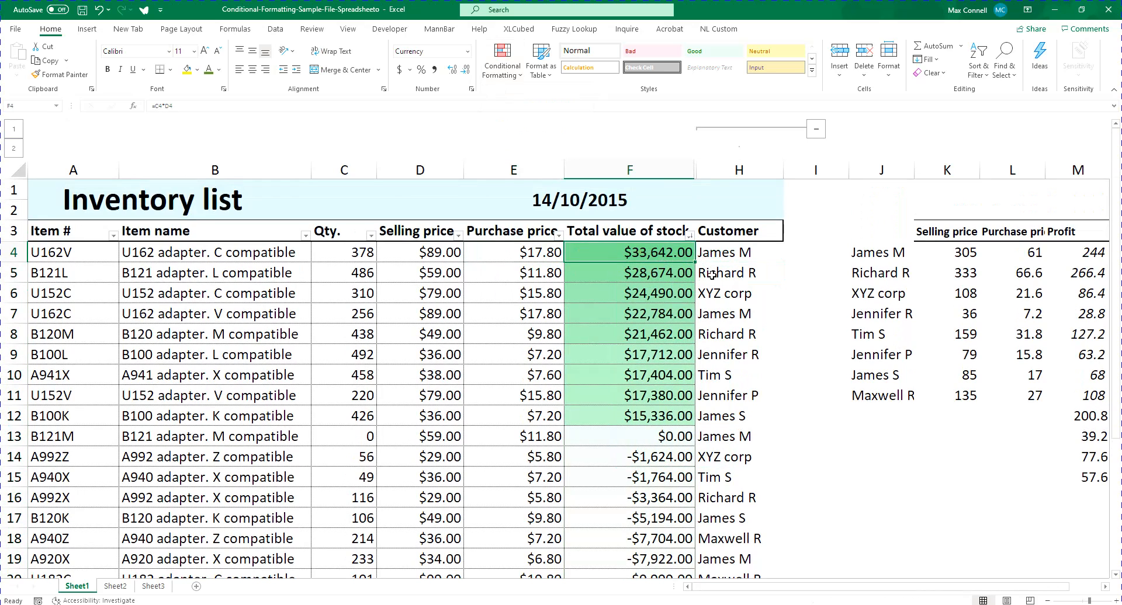
scroll(651, 285, "down", 5)
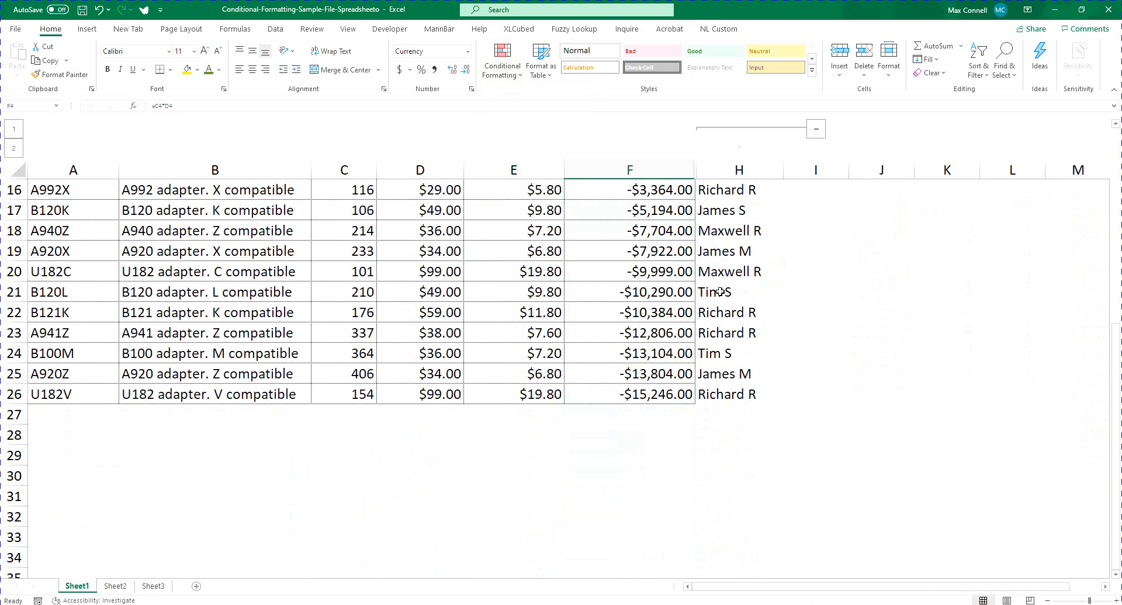
scroll(572, 444, "up", 4)
scroll(631, 328, "down", 2)
scroll(631, 328, "down", 2)
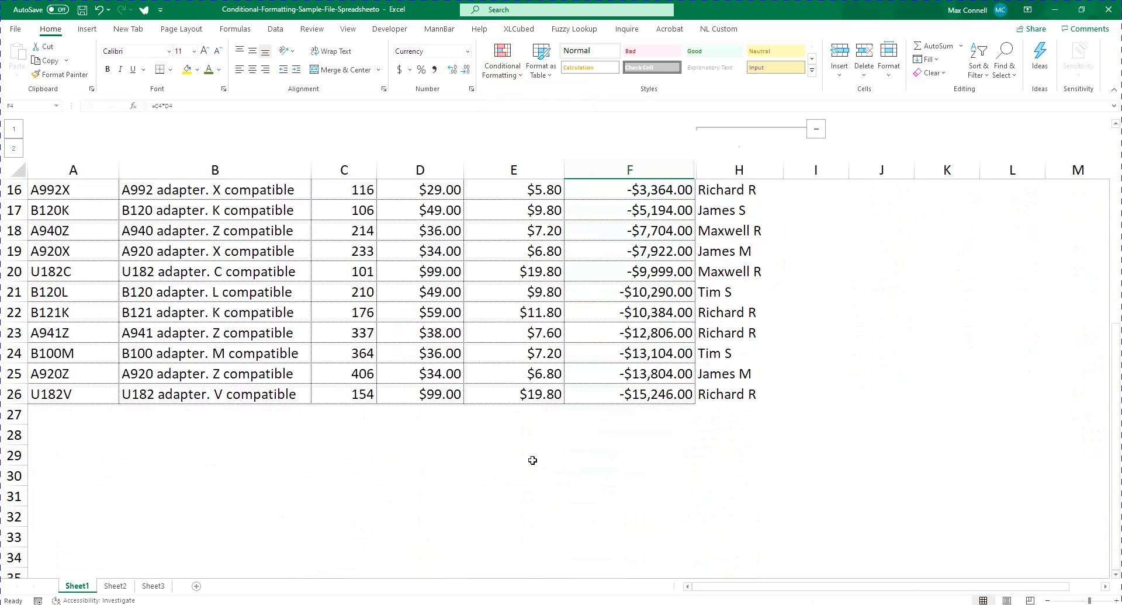
left_click(641, 400)
scroll(584, 390, "up", 4)
scroll(514, 374, "up", 1)
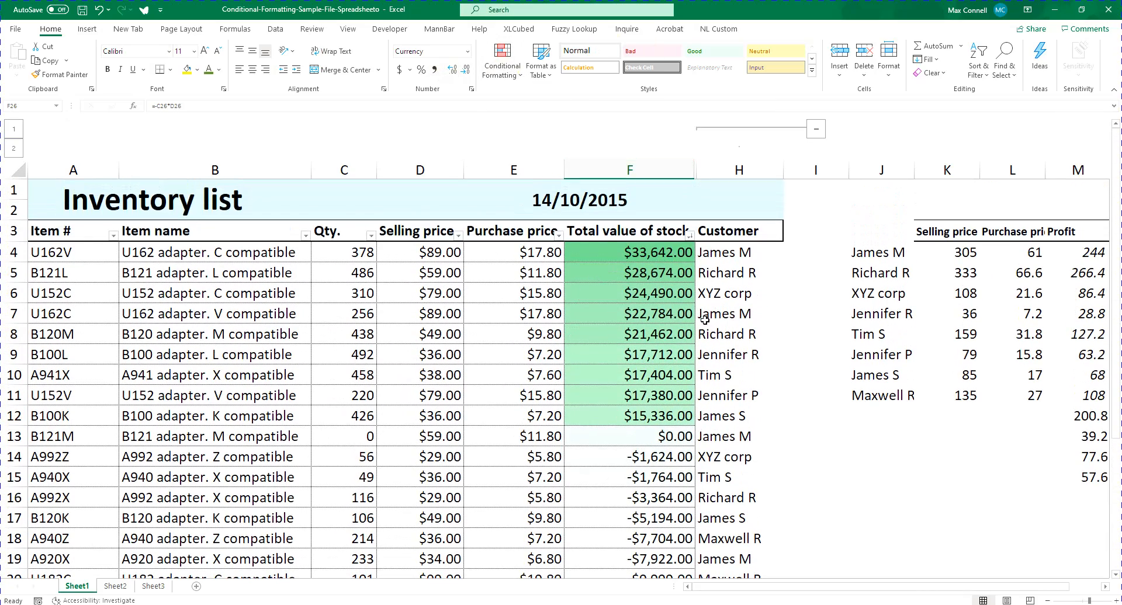
Start a custom color scale rule for F4:F26, view the minimum type options, and close it without applying
key("Up")
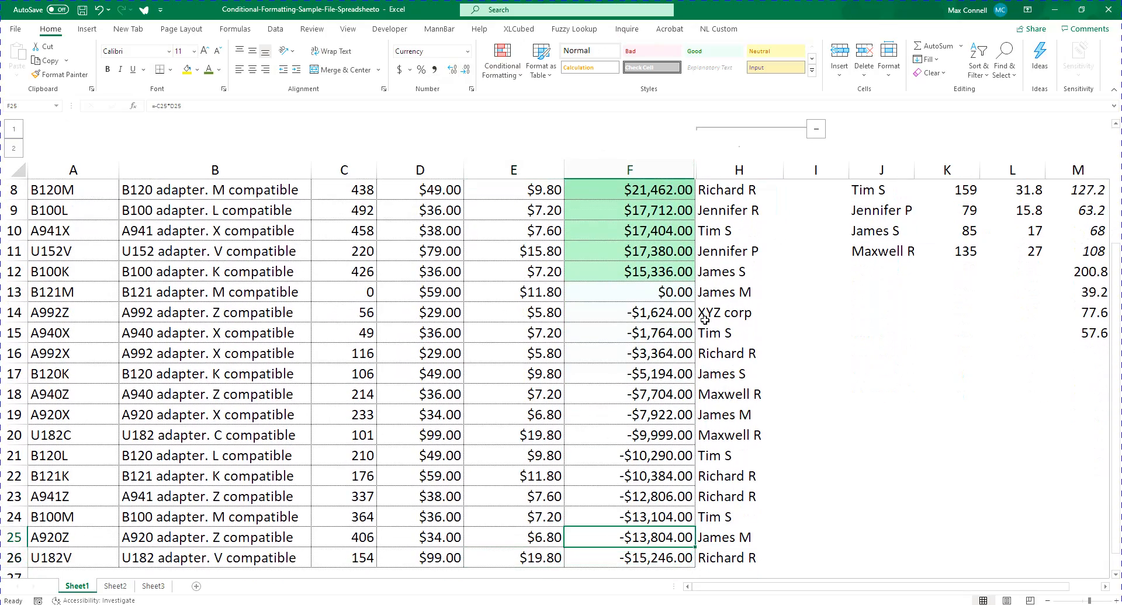
key("Down")
key("ctrl+shift+Up")
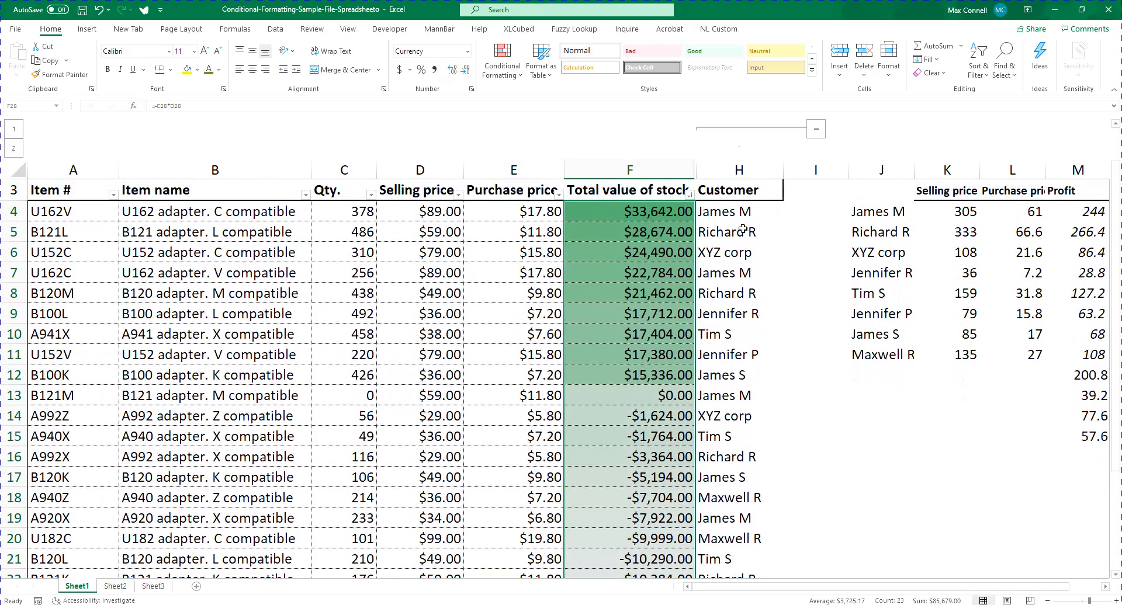
left_click(503, 61)
mouse_move(552, 194)
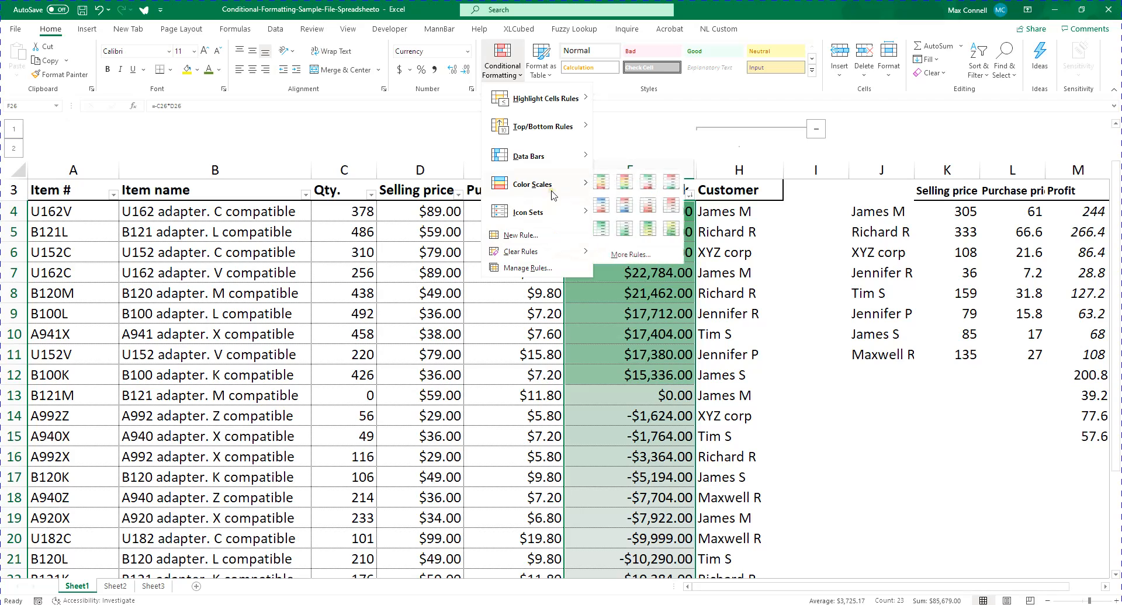
left_click(634, 255)
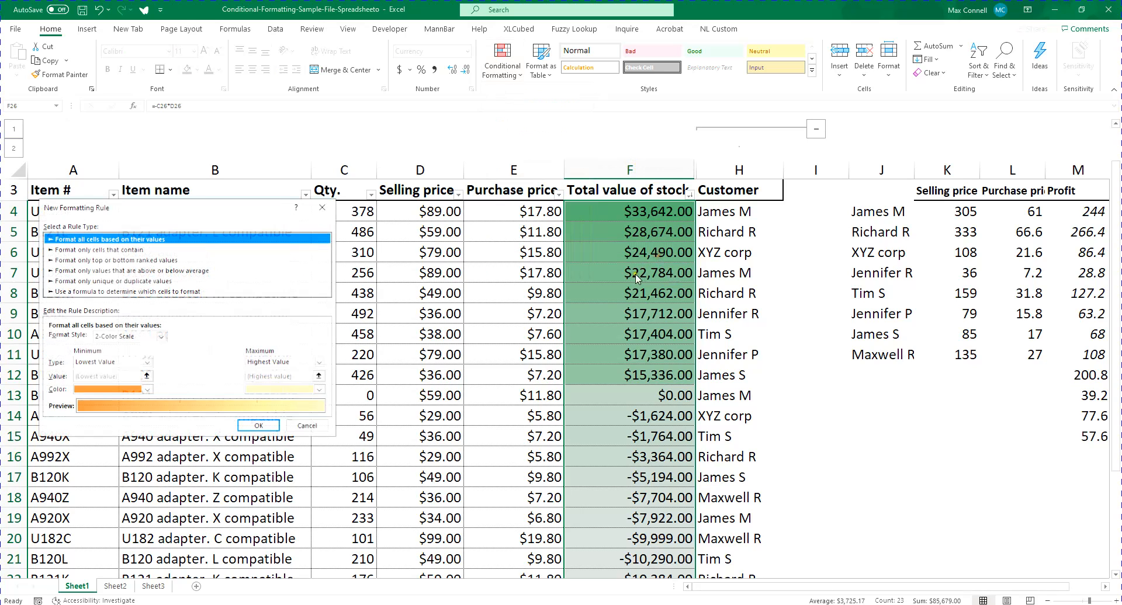
left_click(136, 363)
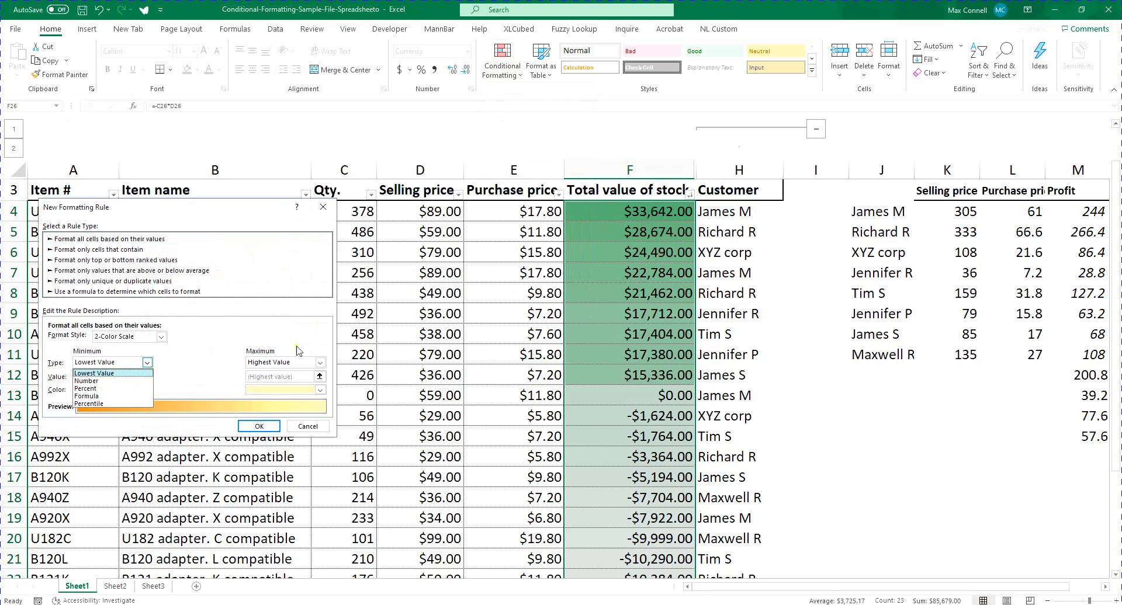
left_click(196, 348)
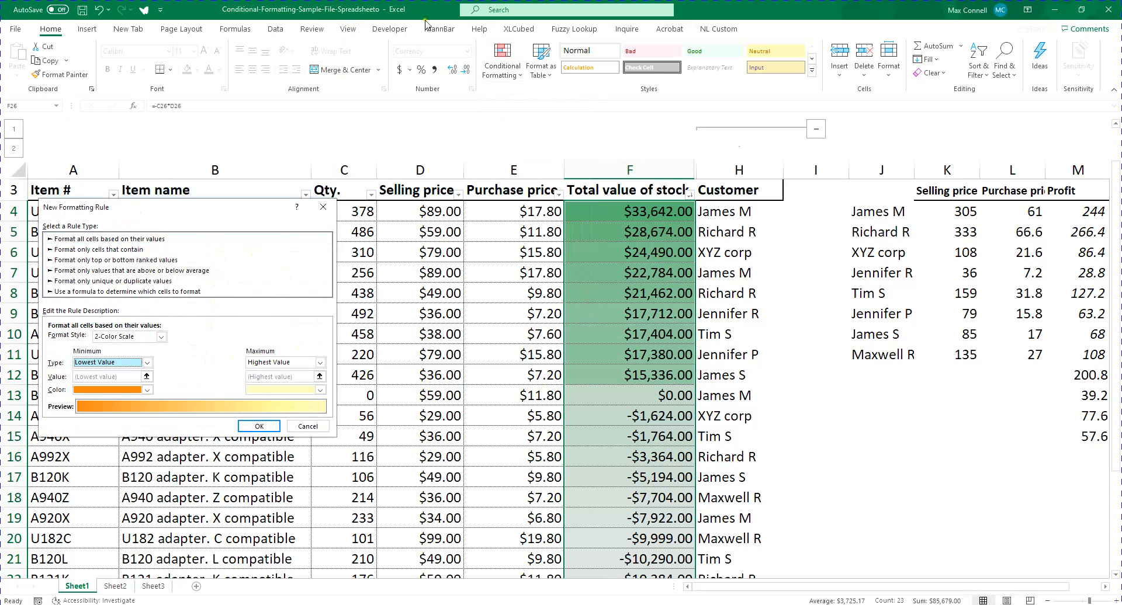
left_click(323, 207)
left_click(502, 61)
mouse_move(549, 100)
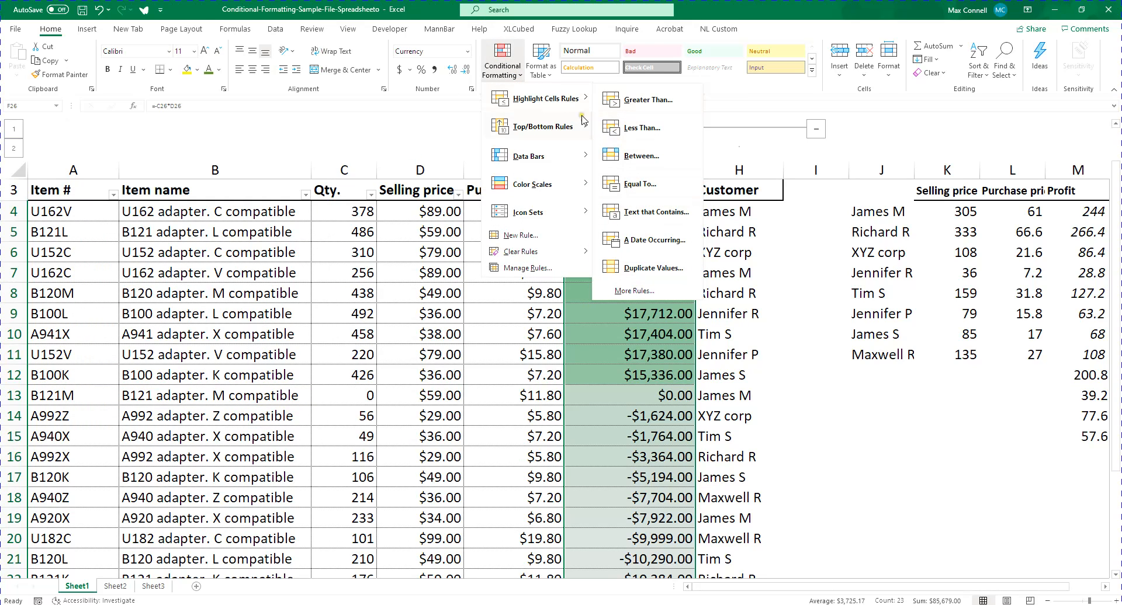
left_click(549, 100)
left_click(781, 368)
scroll(781, 368, "down", 3)
left_click(517, 69)
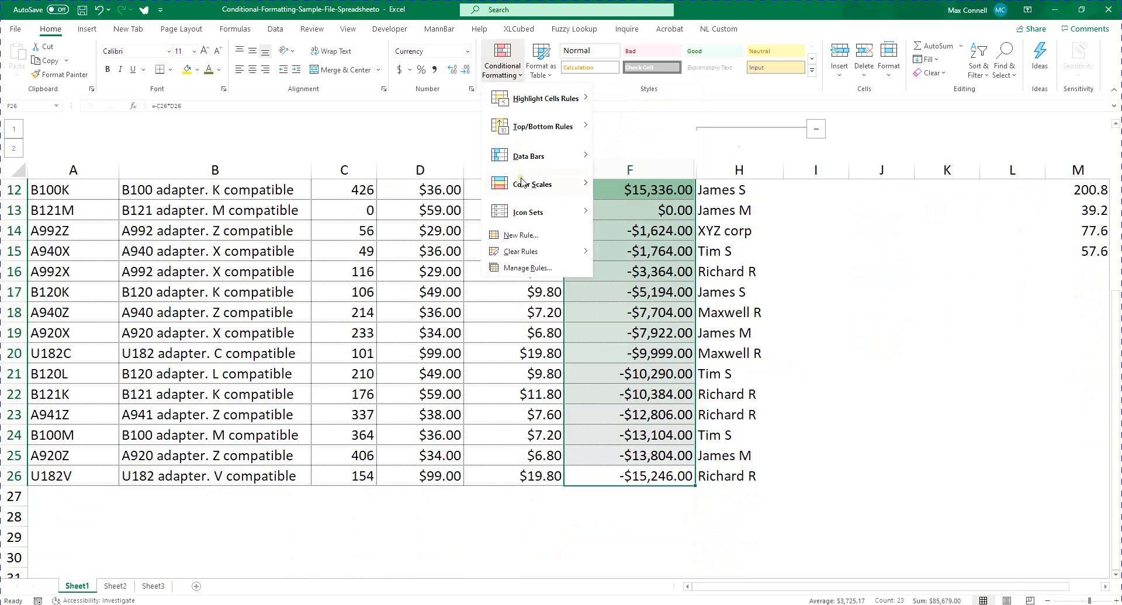
mouse_move(526, 187)
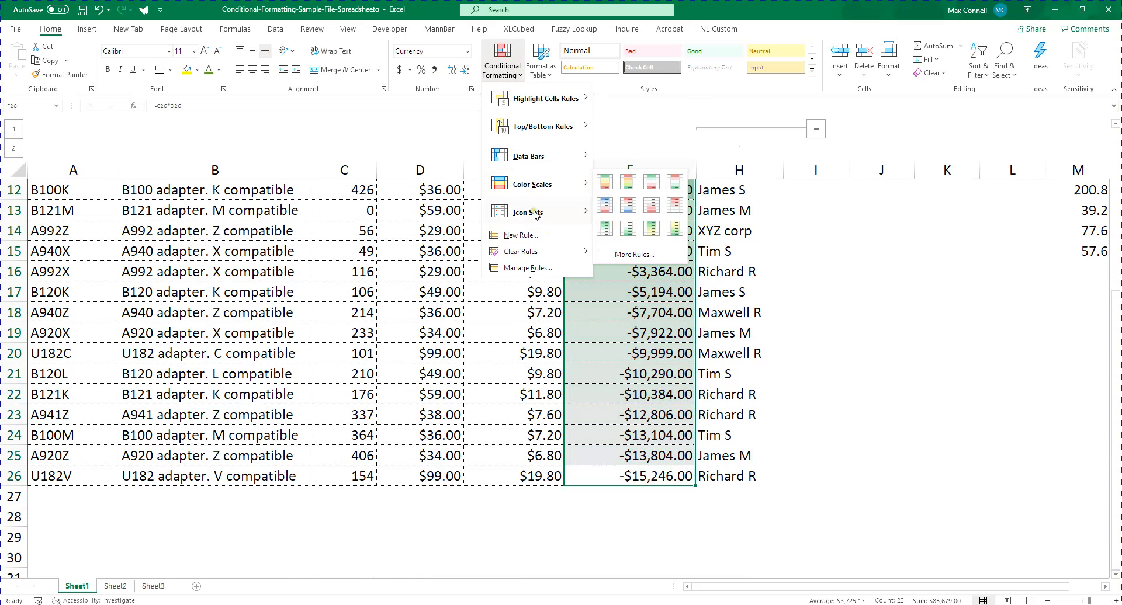
mouse_move(536, 215)
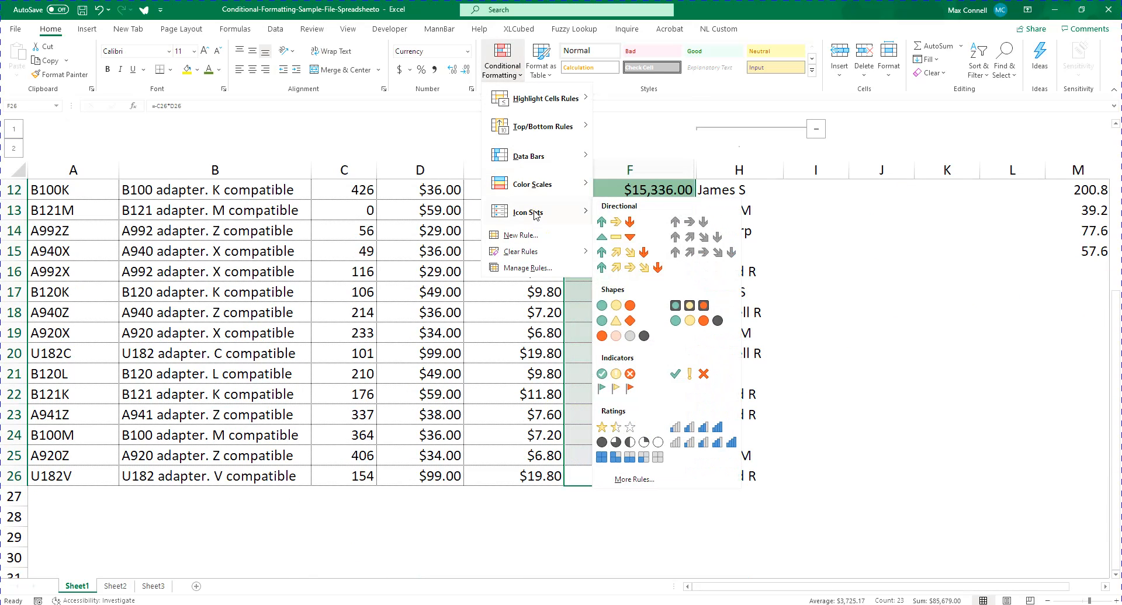
left_click(1074, 342)
scroll(408, 253, "up", 3)
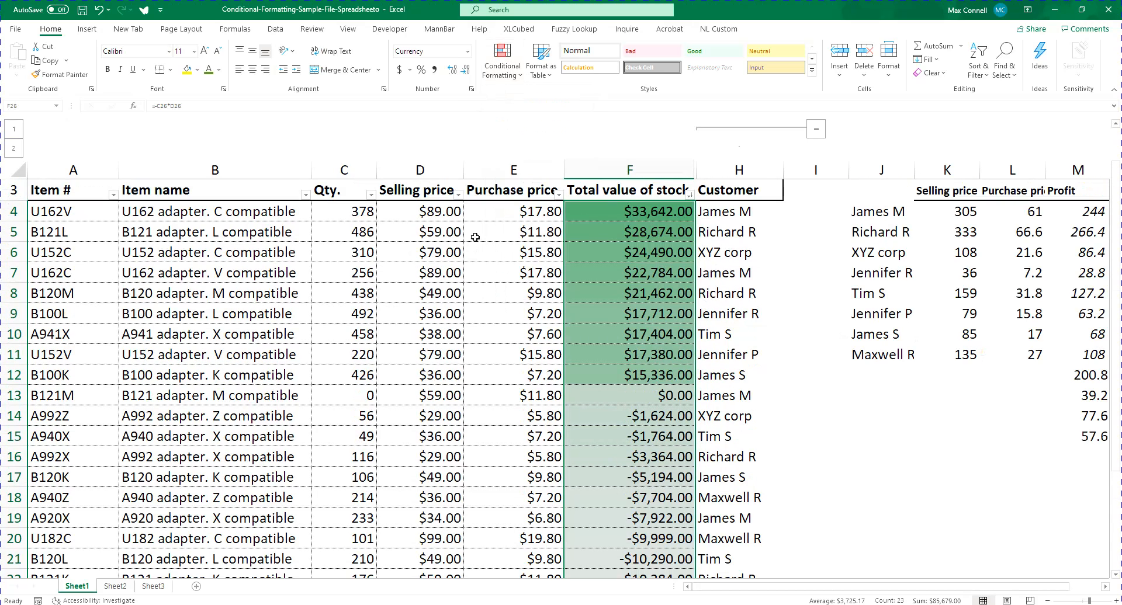
Clear the green-white color scale from the selected range F4:F26
left_click(502, 58)
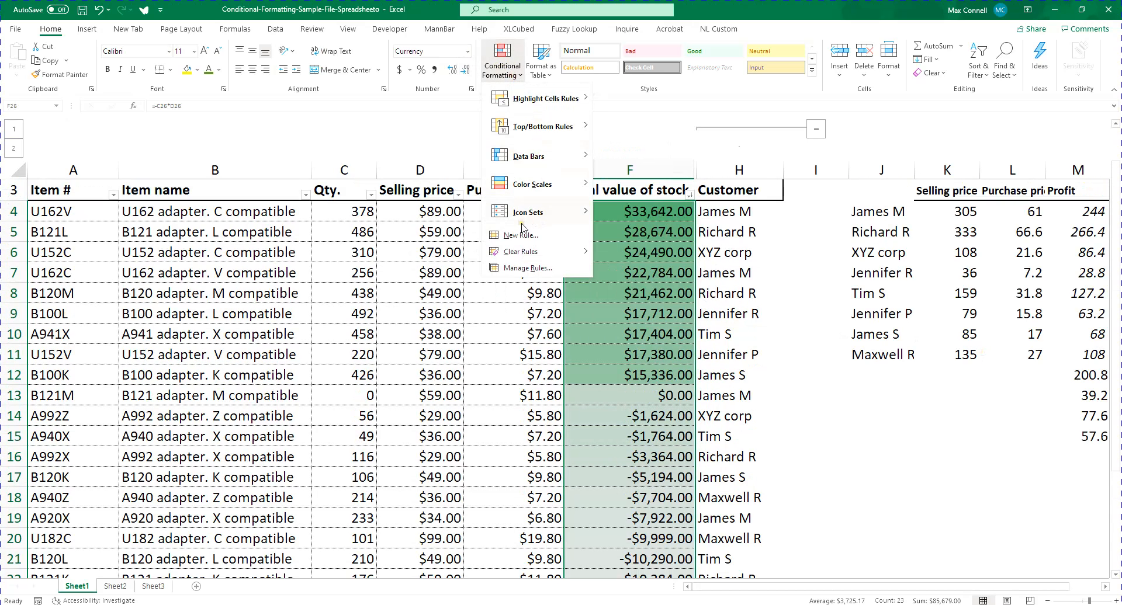
mouse_move(522, 227)
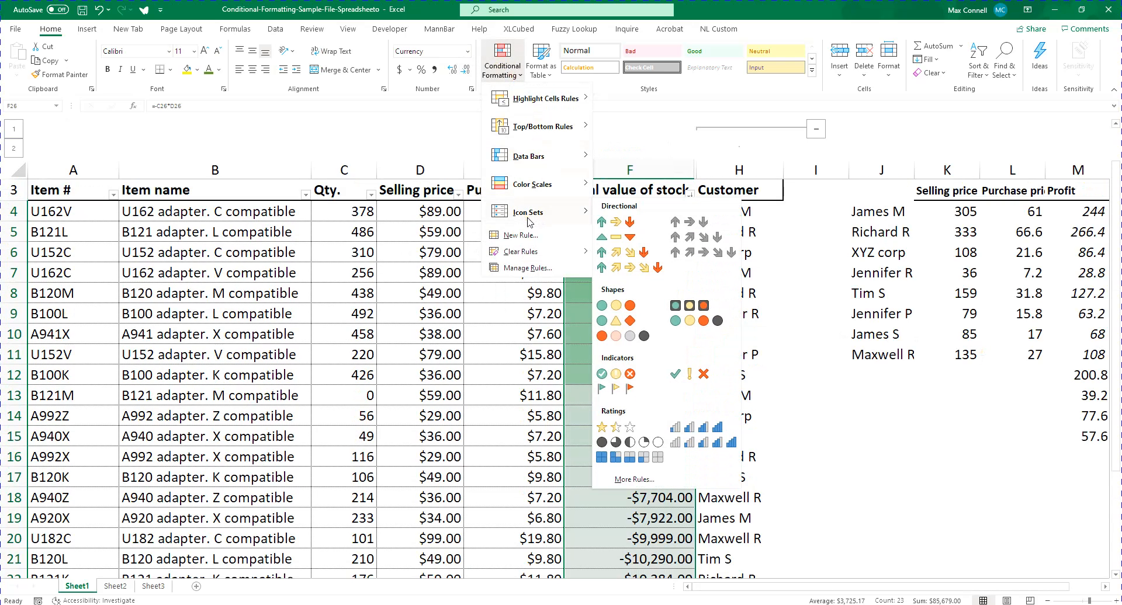
mouse_move(529, 252)
left_click(640, 252)
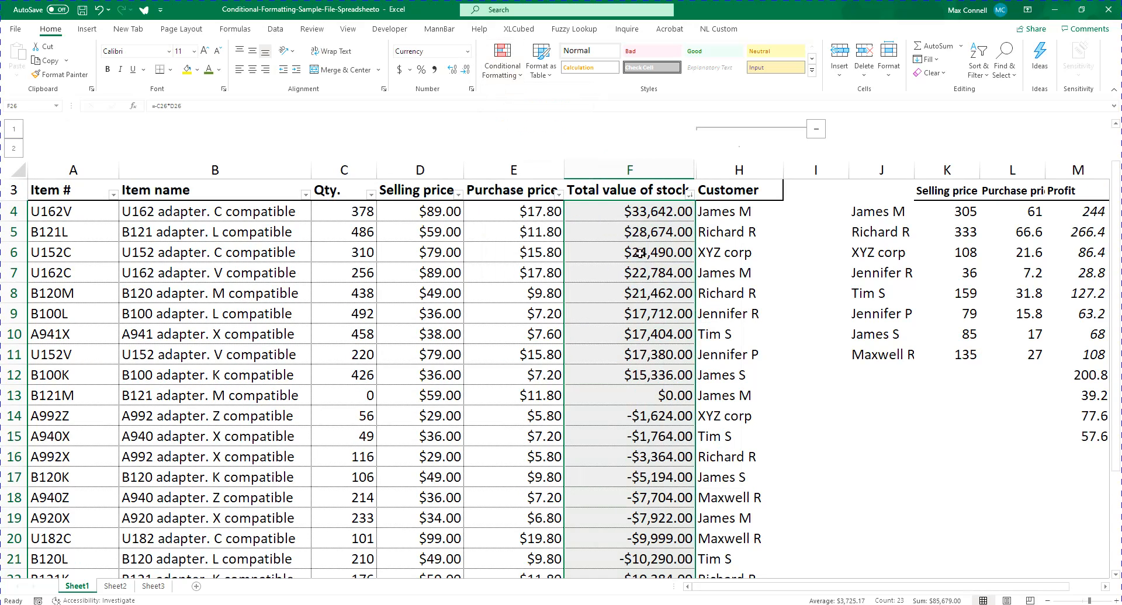
Apply the 3 Symbols (Circled) icon set to the total value of stock range, F4:F26
left_click(503, 64)
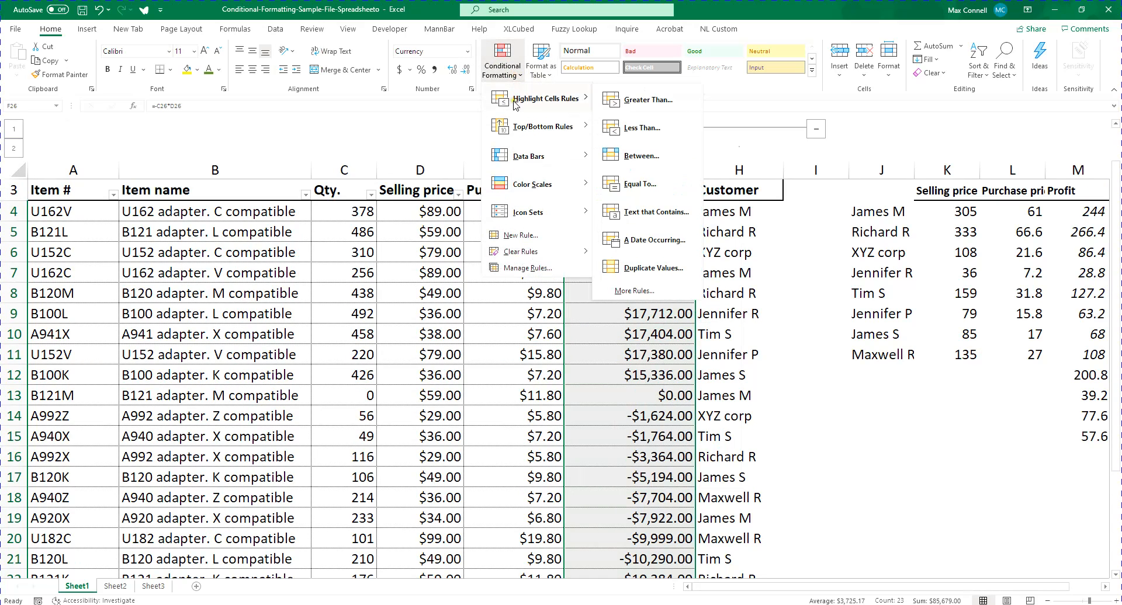
mouse_move(534, 218)
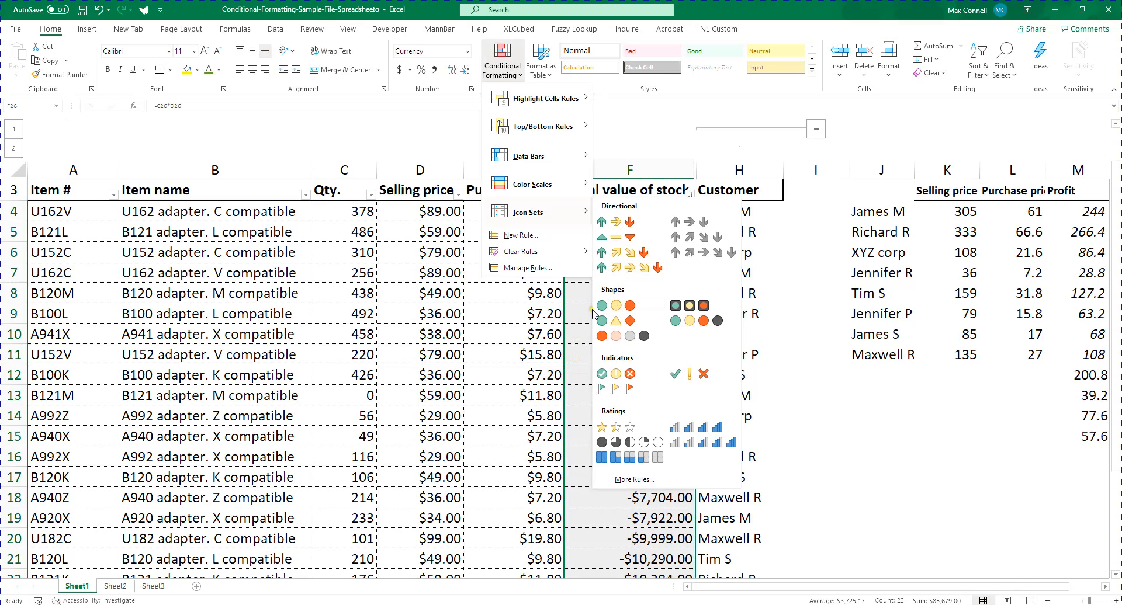
left_click(622, 377)
left_click(725, 293)
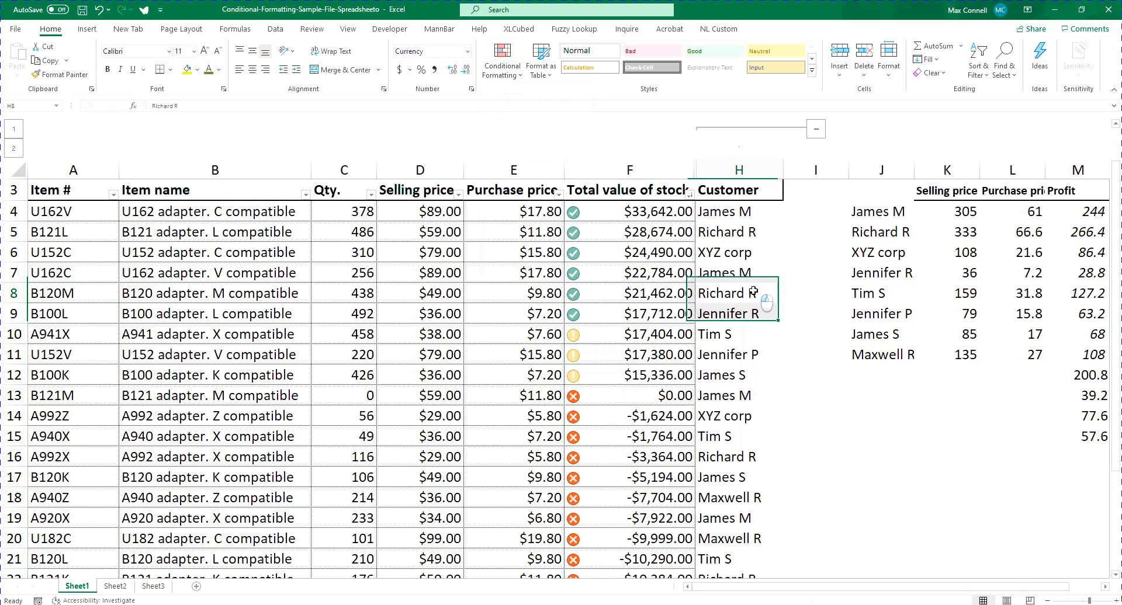
scroll(741, 291, "down", 2)
scroll(614, 292, "up", 3)
Narrow column F slightly so the icons sit closer to the total value of stock amounts
left_click(584, 279)
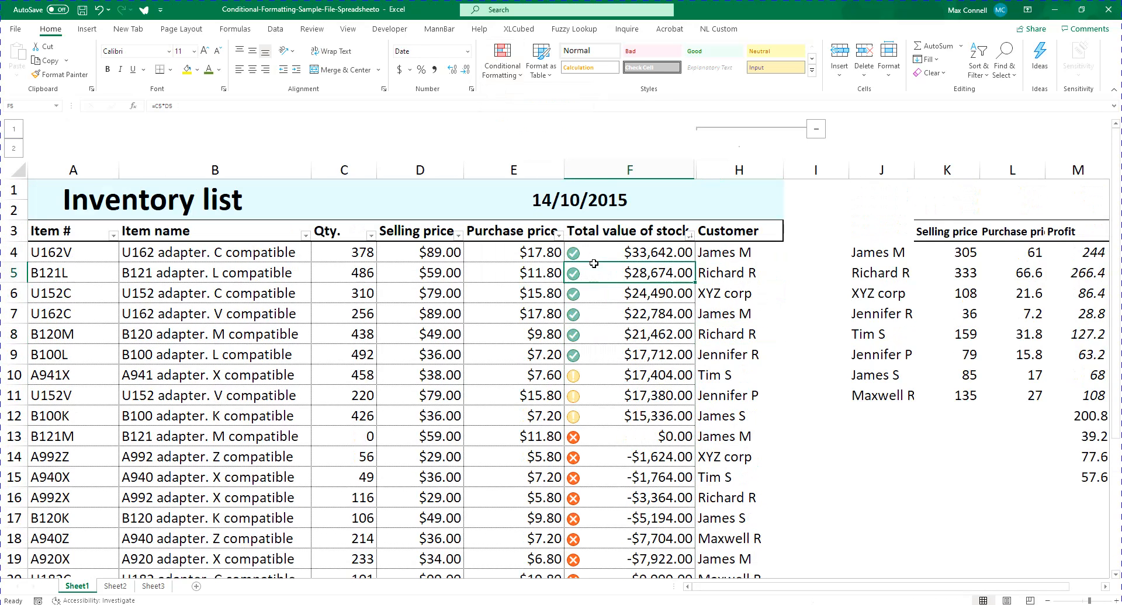
left_click(605, 255)
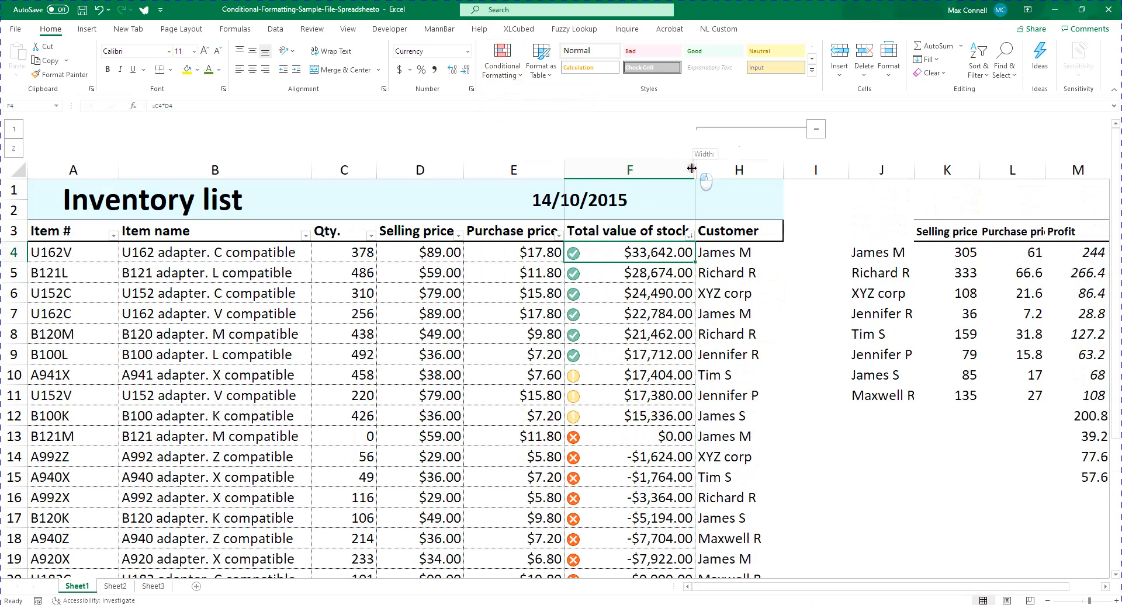
left_click_drag(693, 170, 673, 170)
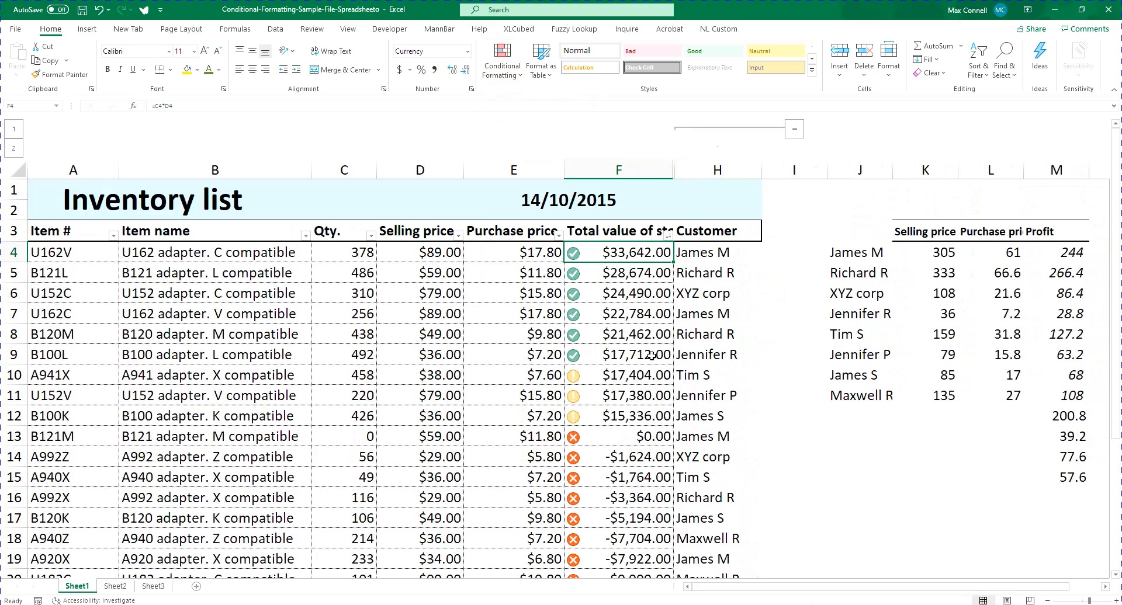
scroll(635, 418, "down", 4)
scroll(614, 327, "up", 2)
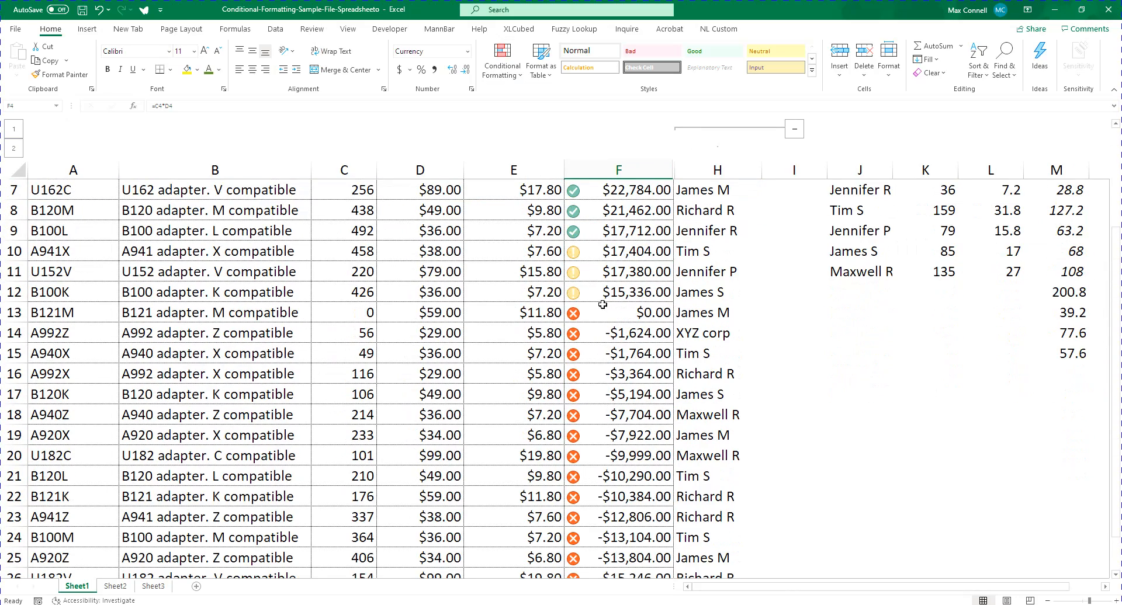
scroll(581, 382, "up", 2)
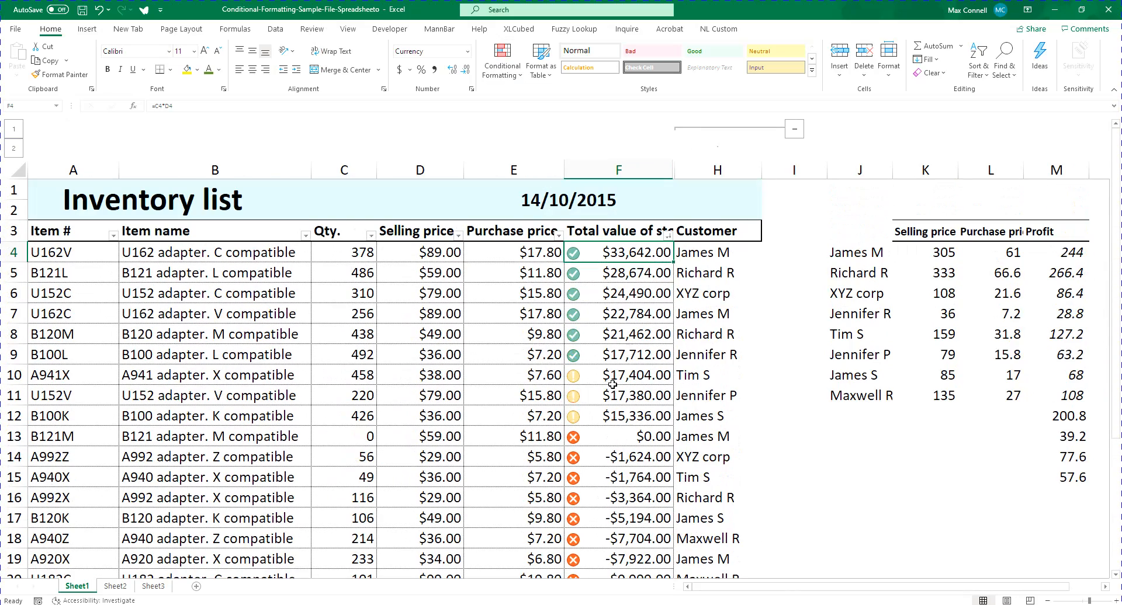
scroll(447, 351, "down", 2)
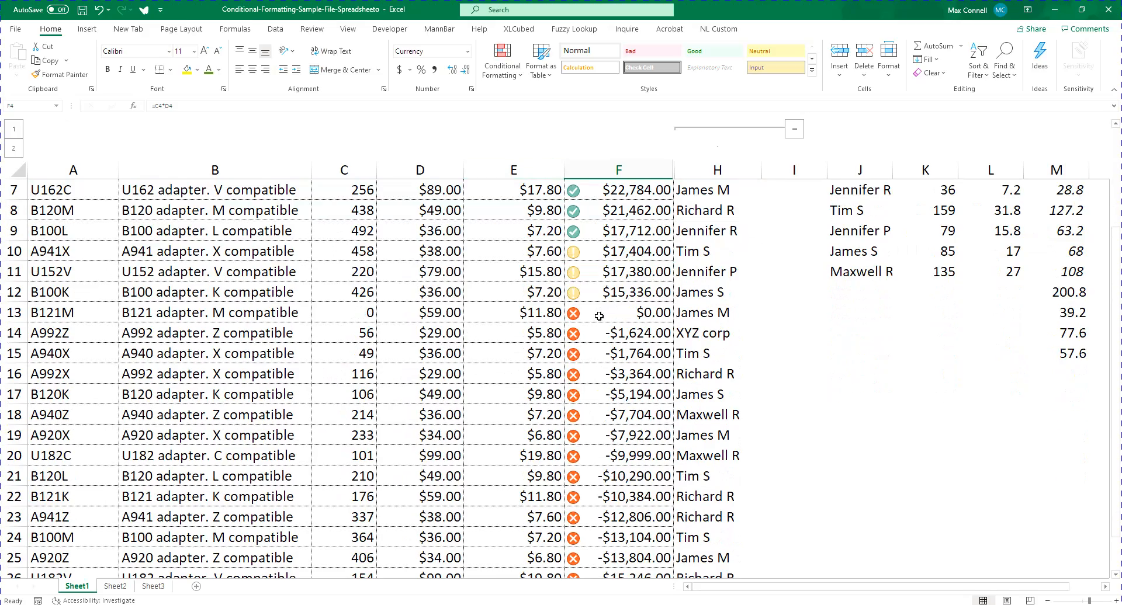
scroll(599, 316, "down", 2)
scroll(637, 319, "up", 4)
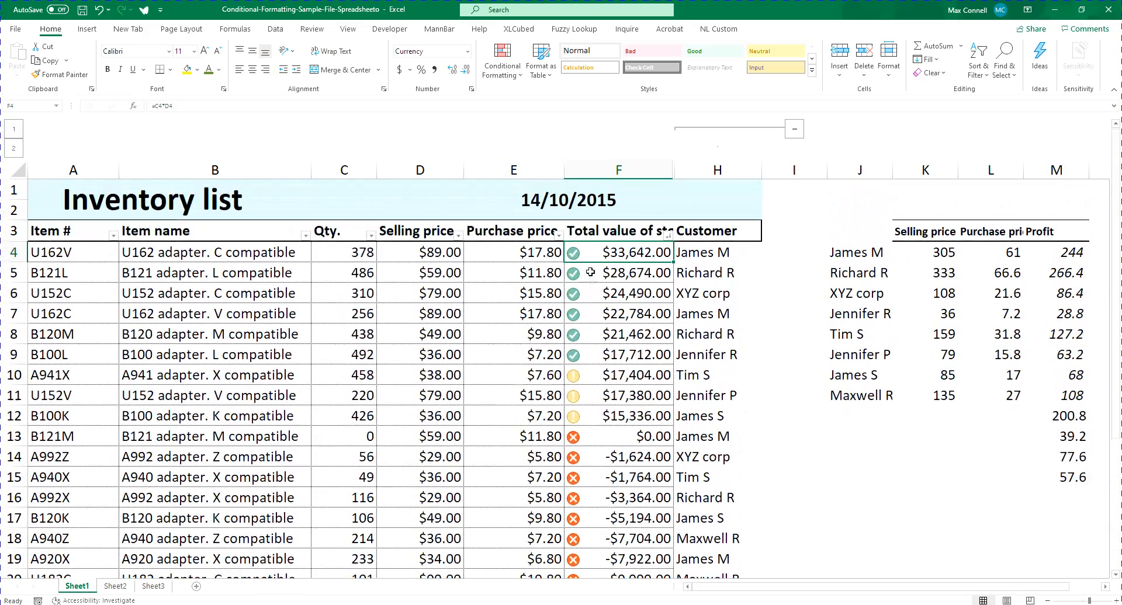
Edit the icon set rule on F4:F26 so the green check icon applies to values at or above 50 percent
key("ctrl+shift+Down")
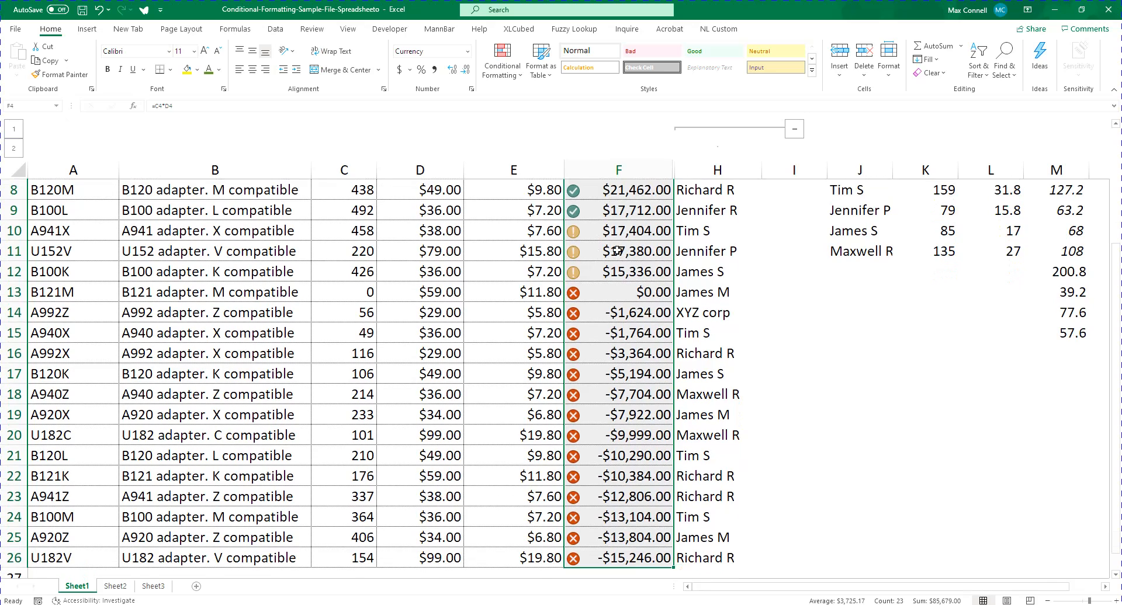
scroll(637, 262, "up", 3)
left_click(500, 69)
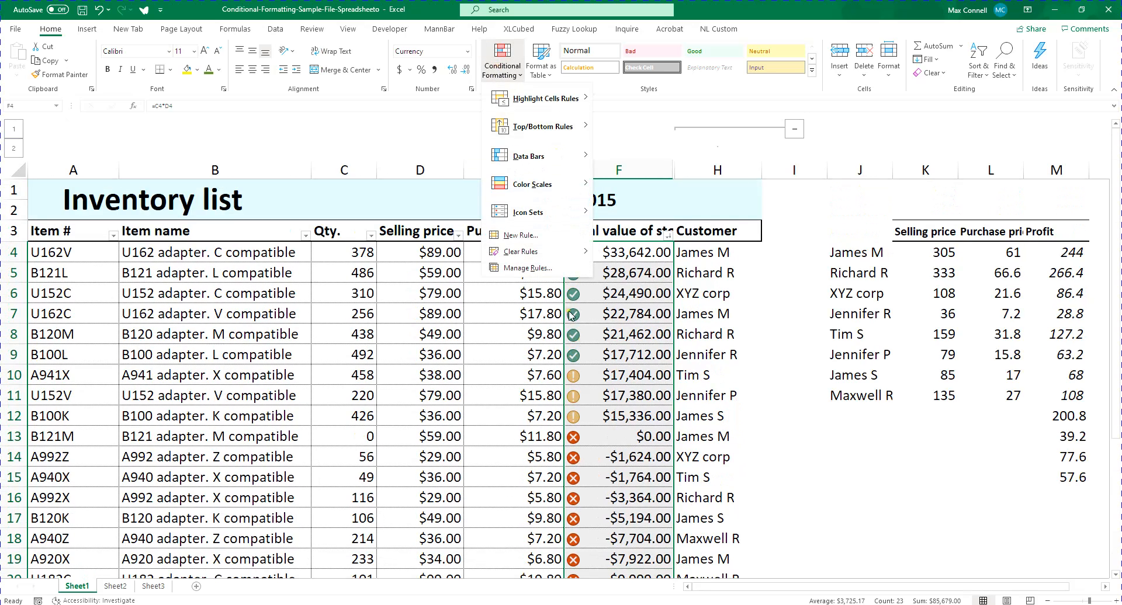
left_click(541, 268)
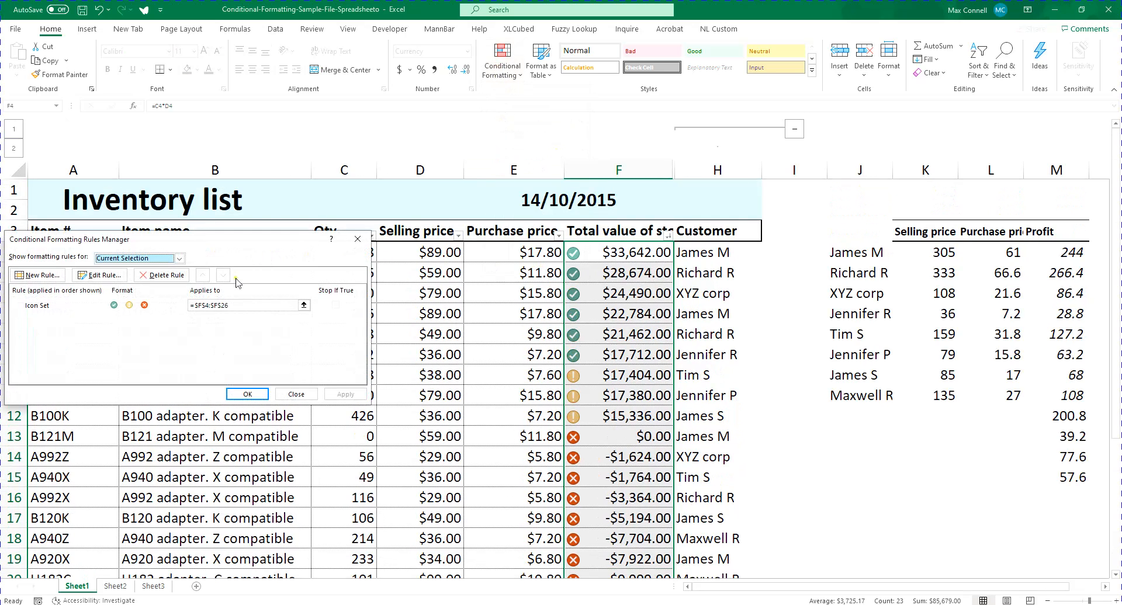
left_click(101, 279)
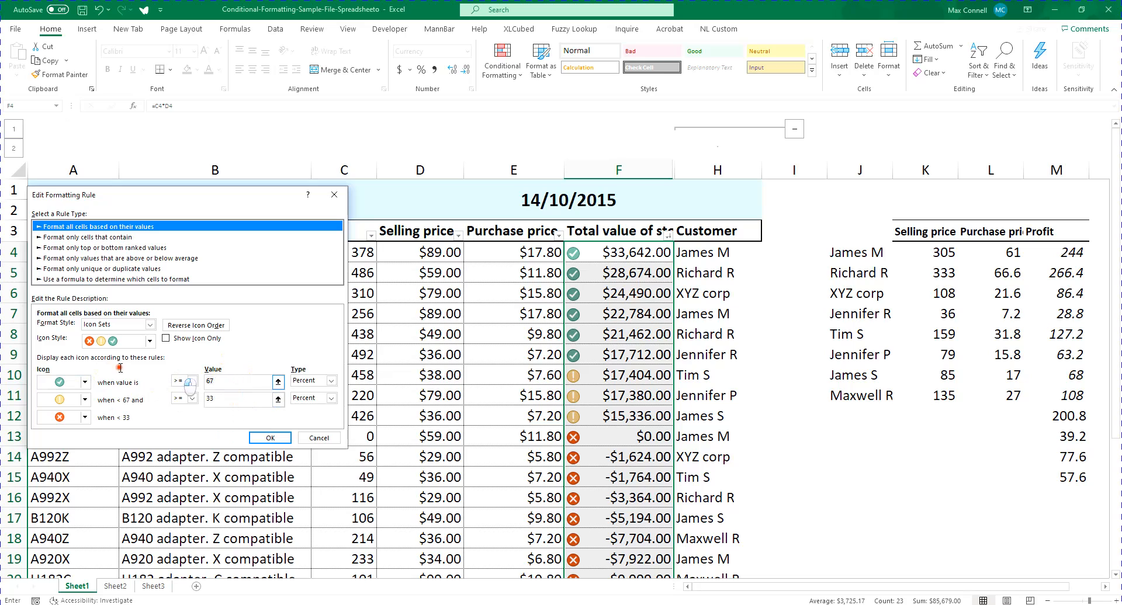
left_click(208, 381)
type("50")
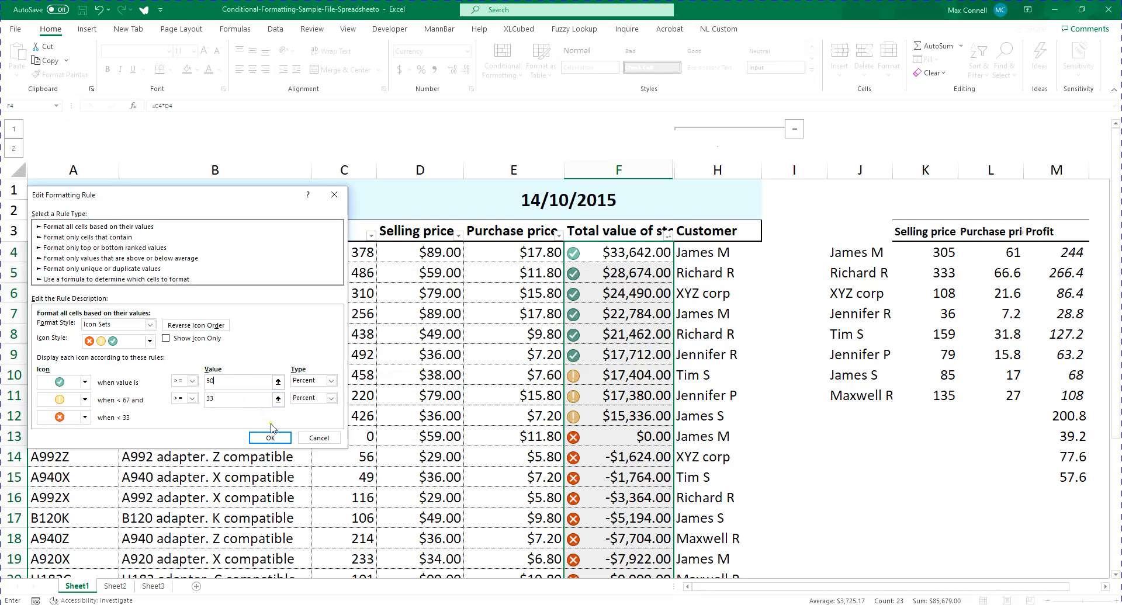
left_click(270, 437)
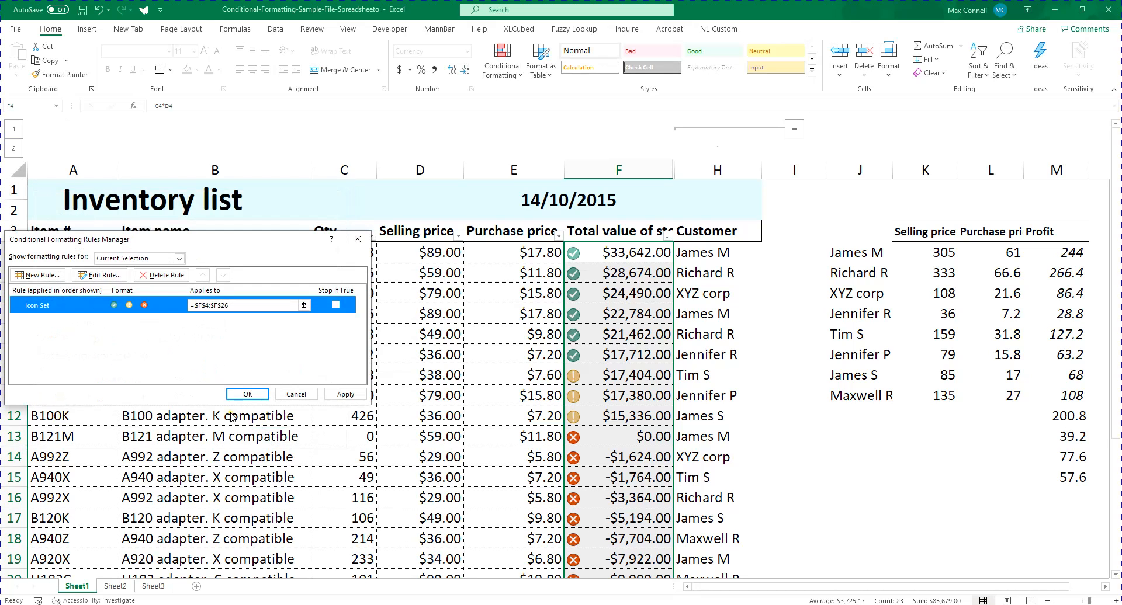
left_click(247, 393)
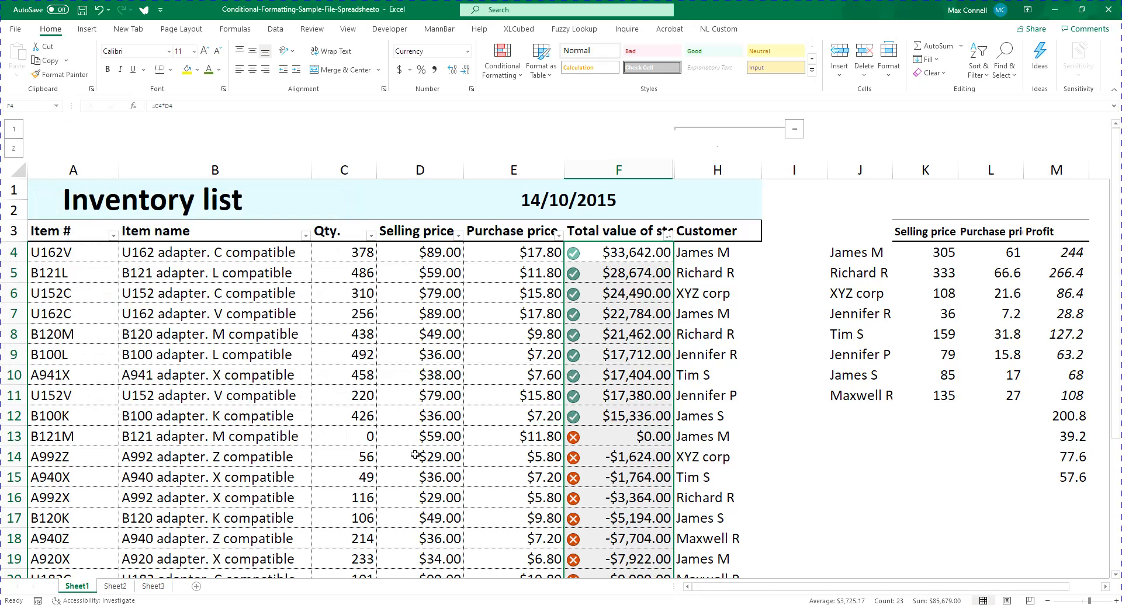
Check which total value of stock amounts carry the green check icon, looking at F4:F12 and the rows below
left_click(622, 415)
left_click_drag(617, 259, 635, 417)
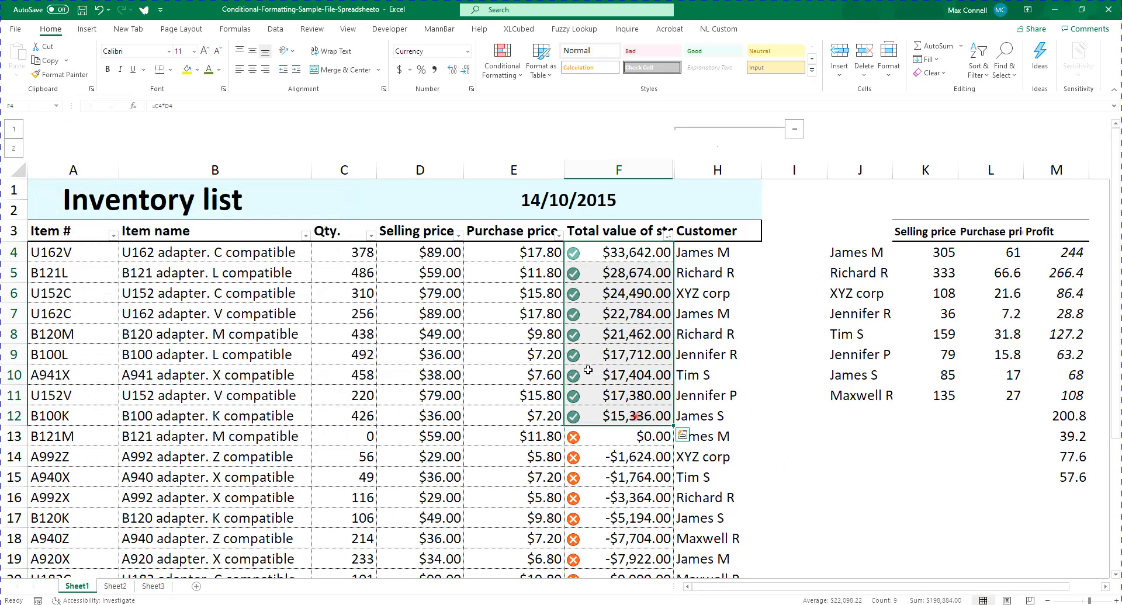
scroll(588, 370, "down", 3)
scroll(601, 394, "up", 2)
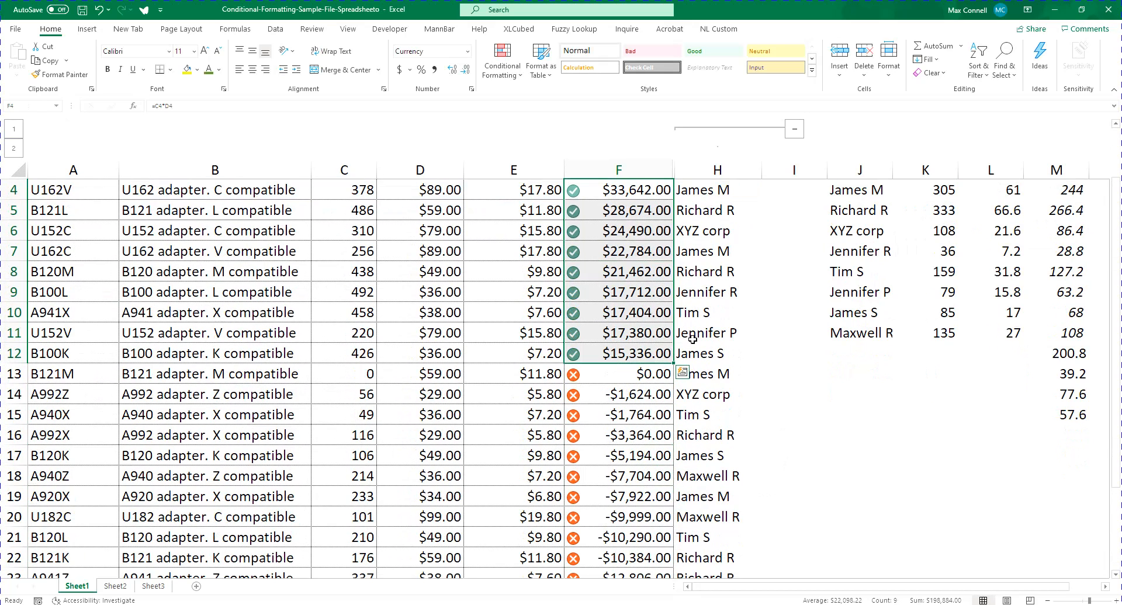
scroll(642, 280, "down", 1)
scroll(631, 257, "up", 2)
Edit the F4:F26 icon set rule to use a gold star as the first icon and a red cross as the second
left_click(628, 251)
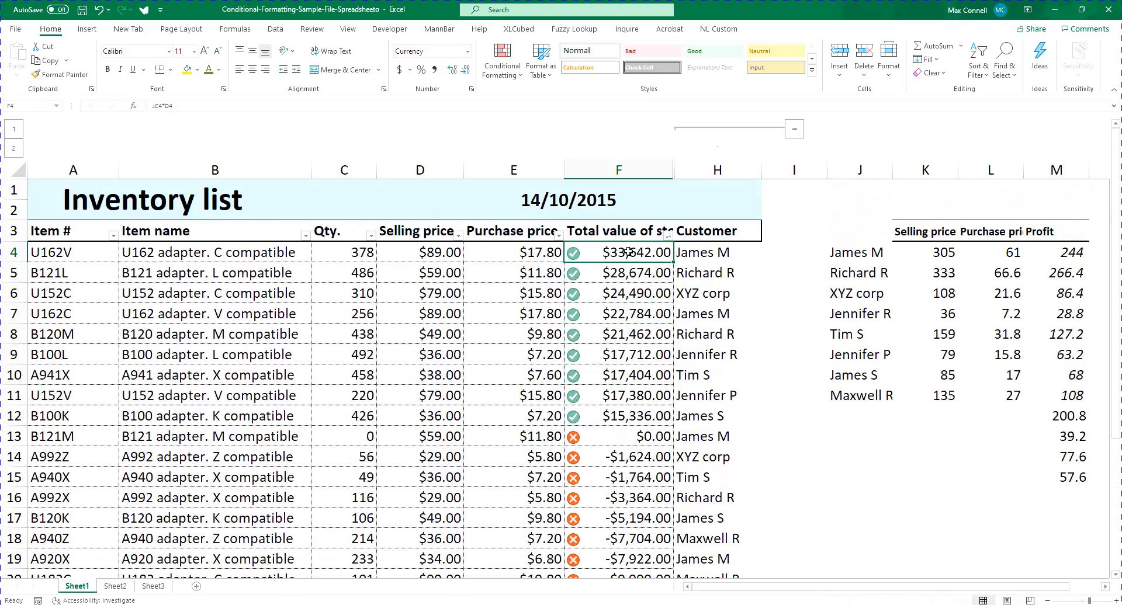
key("ctrl+shift+Down")
left_click(503, 58)
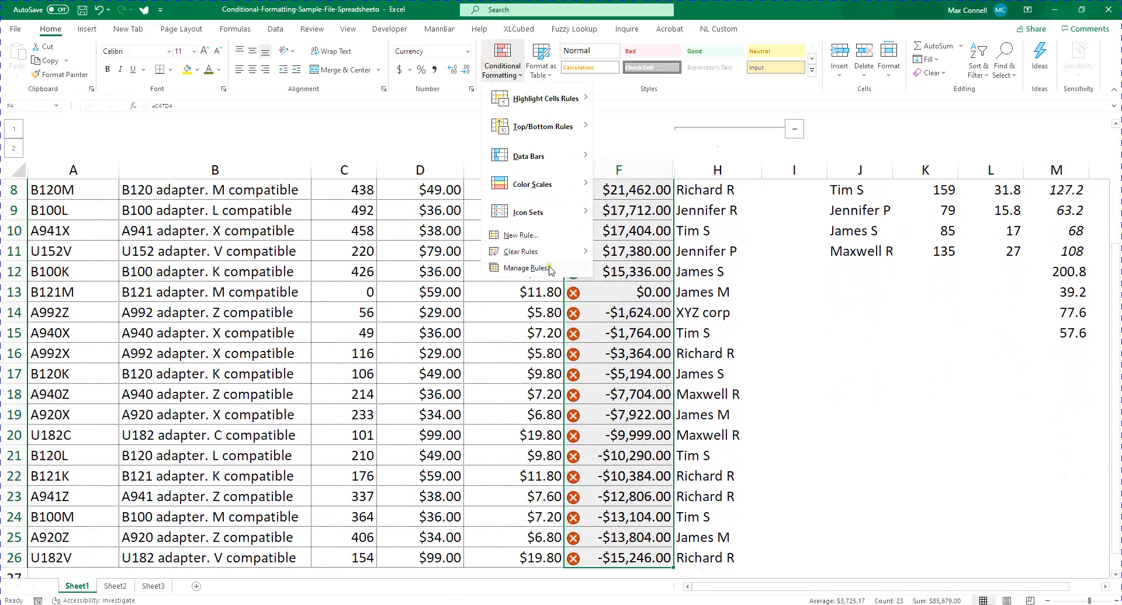
left_click(549, 269)
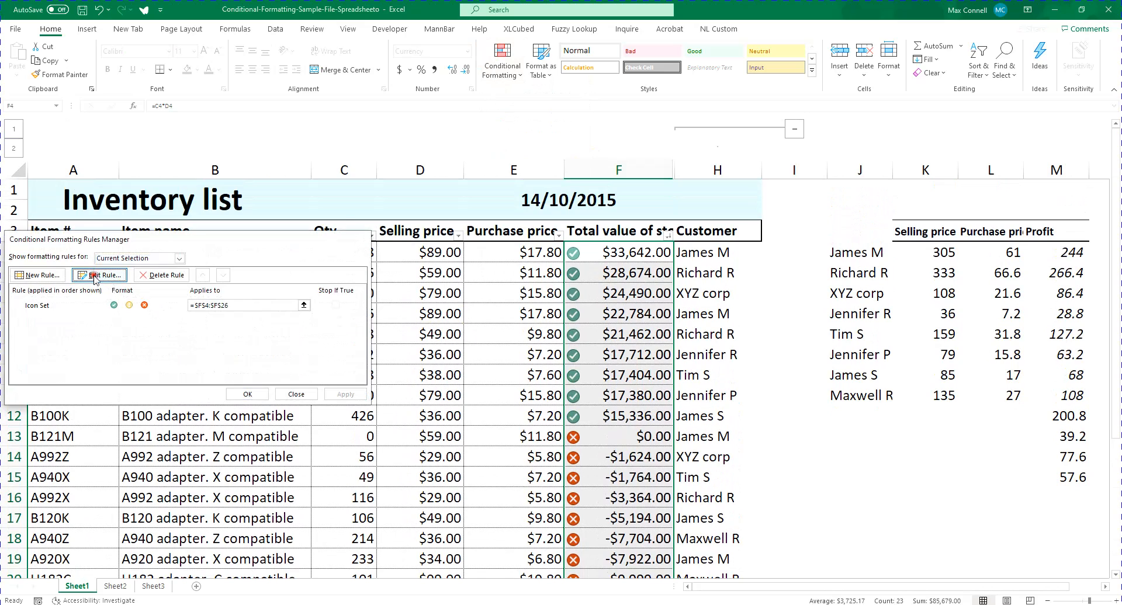
left_click(99, 275)
left_click(85, 383)
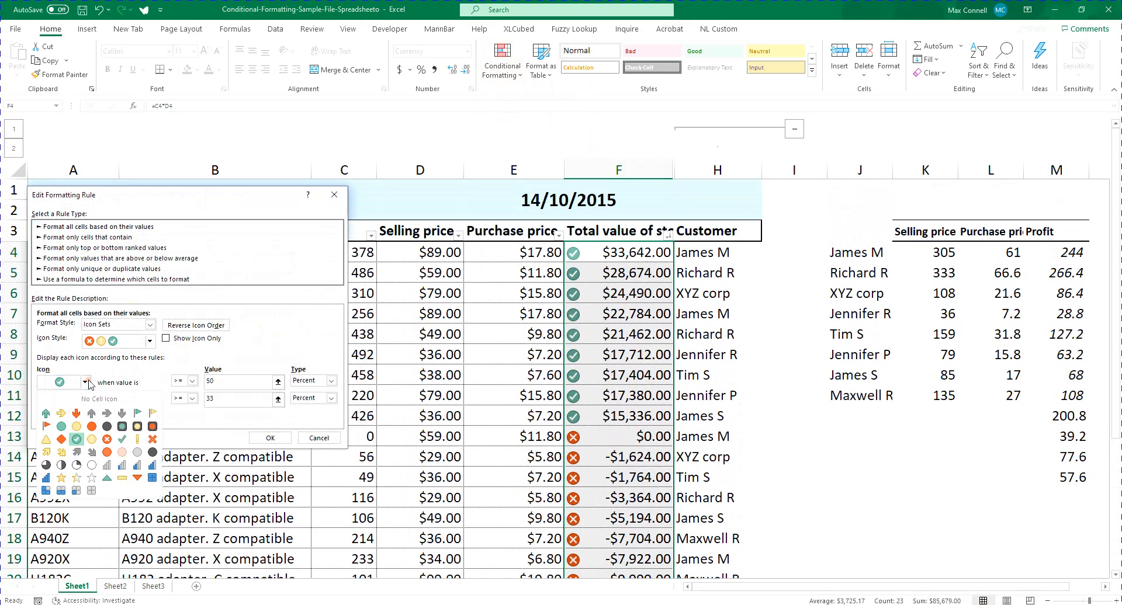
left_click(62, 477)
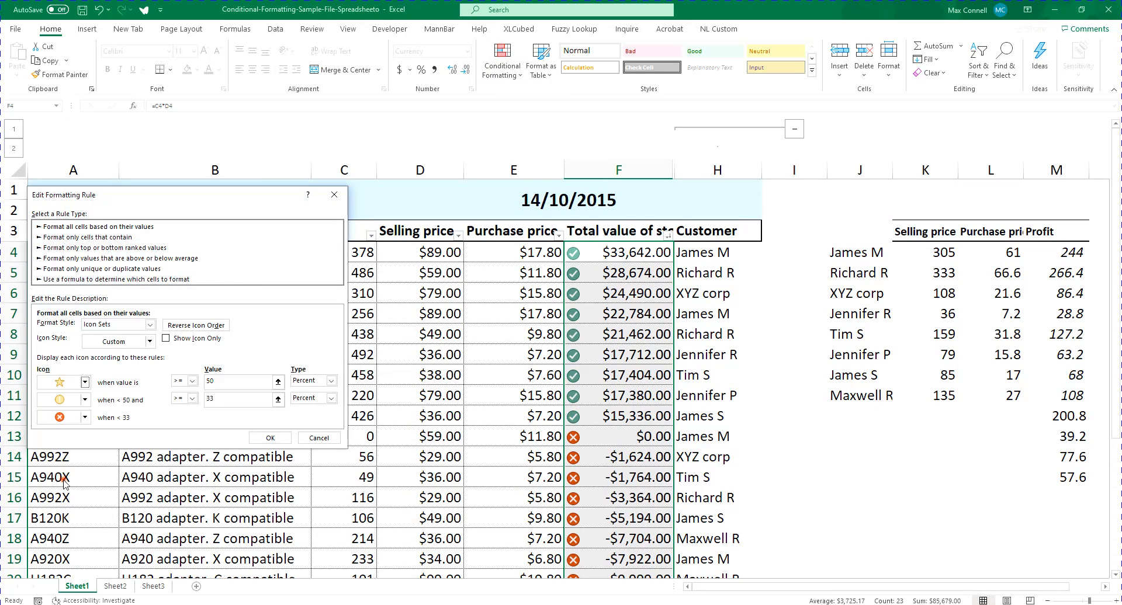
left_click(85, 400)
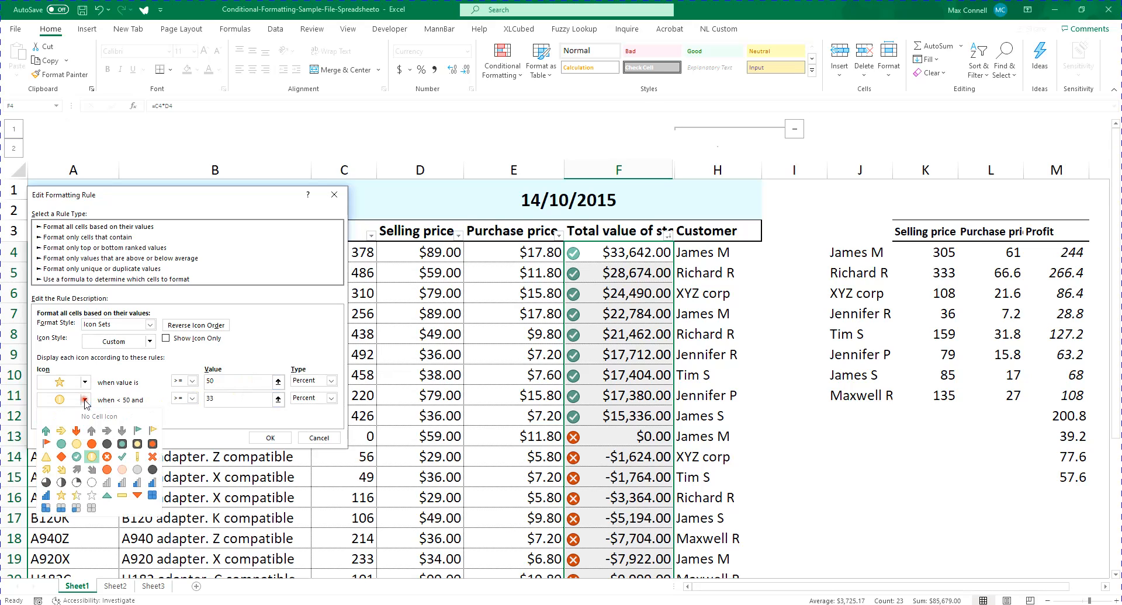
left_click(152, 458)
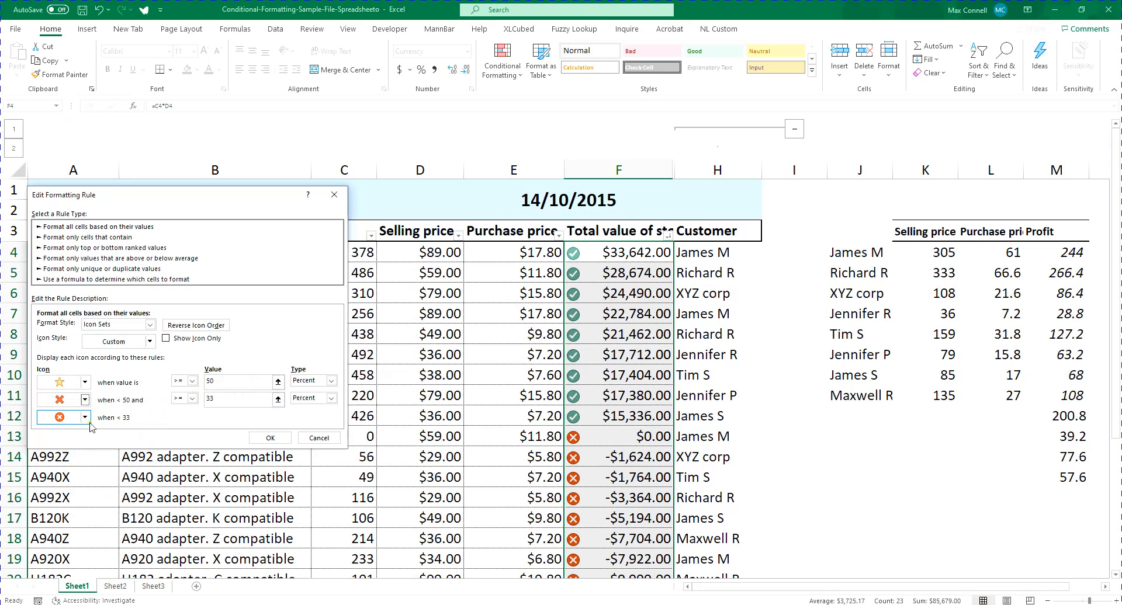
Replace the percent threshold of the second icon and apply the edited icon set rule to F4:F26
left_click(240, 399)
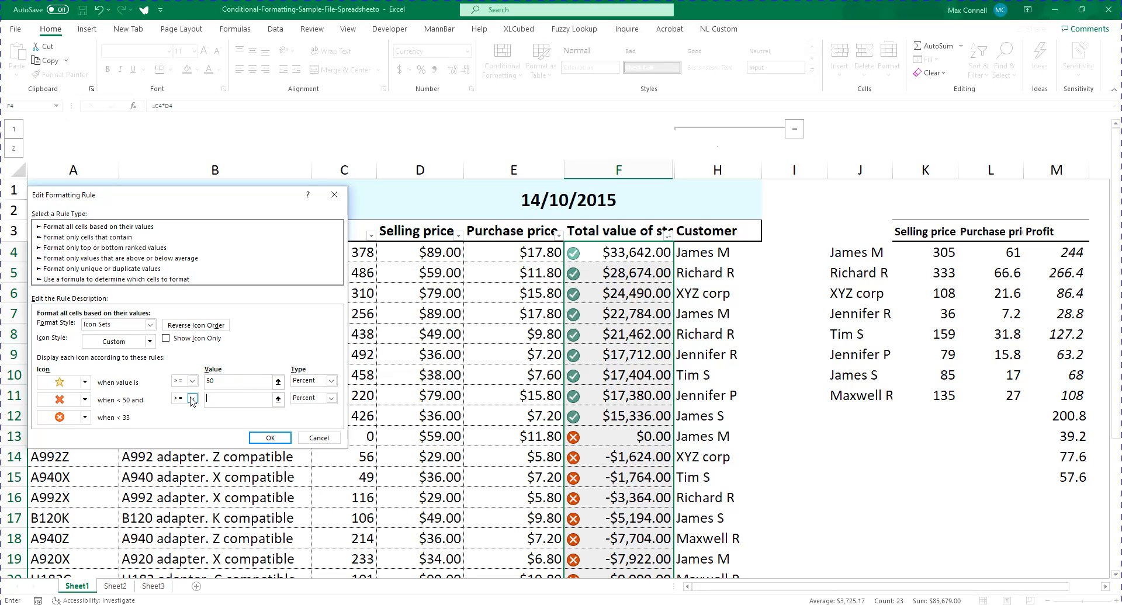
key("Return")
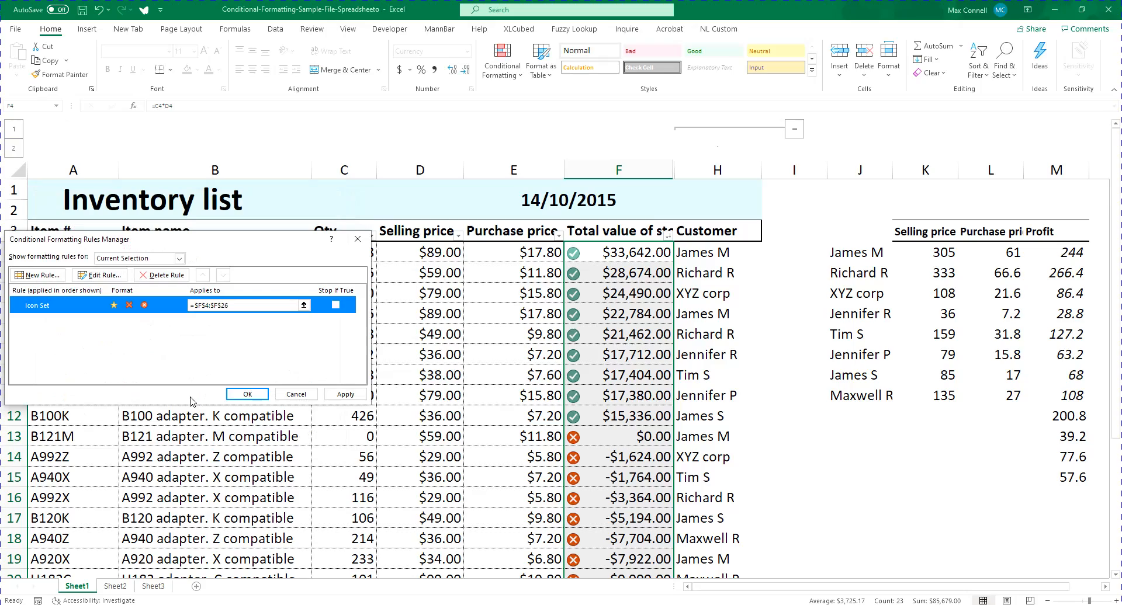
left_click(247, 395)
Examine how the circled cross, red cross and star icons are distributed down the total value of stock column
scroll(851, 385, "down", 3)
scroll(764, 447, "up", 1)
left_click(749, 456)
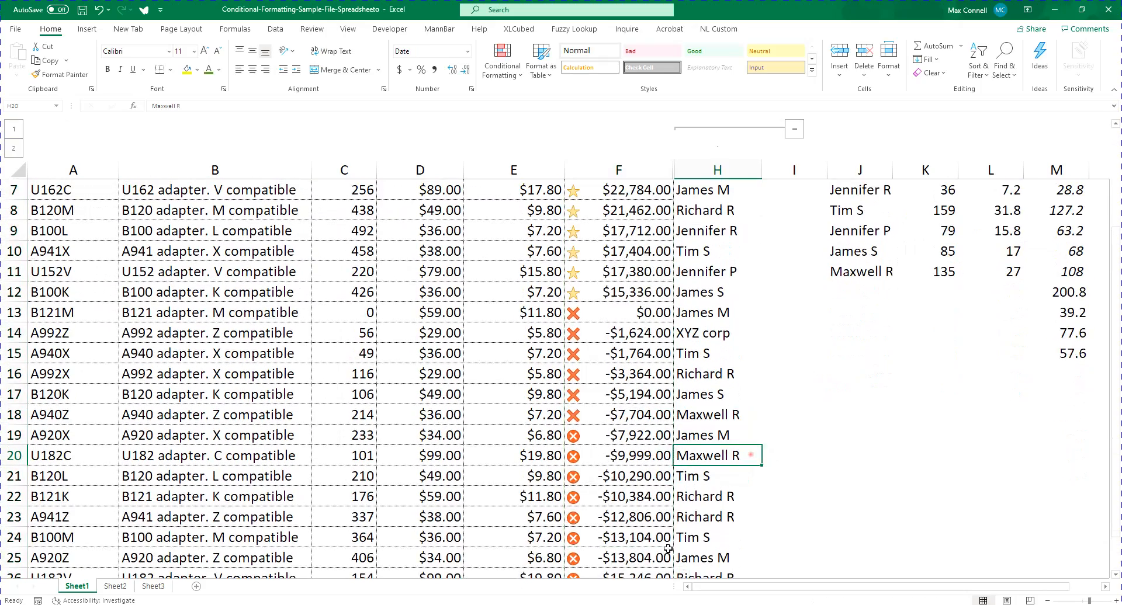
scroll(687, 539, "down", 2)
left_click_drag(626, 474, 608, 316)
scroll(614, 351, "up", 4)
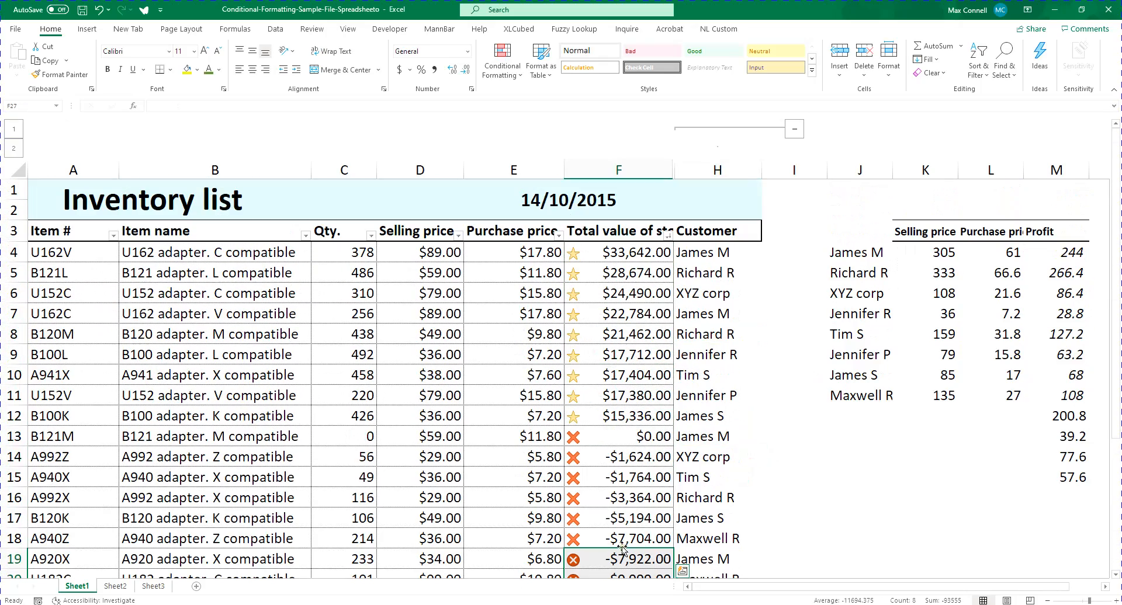
left_click_drag(623, 436, 638, 536)
left_click_drag(614, 415, 632, 246)
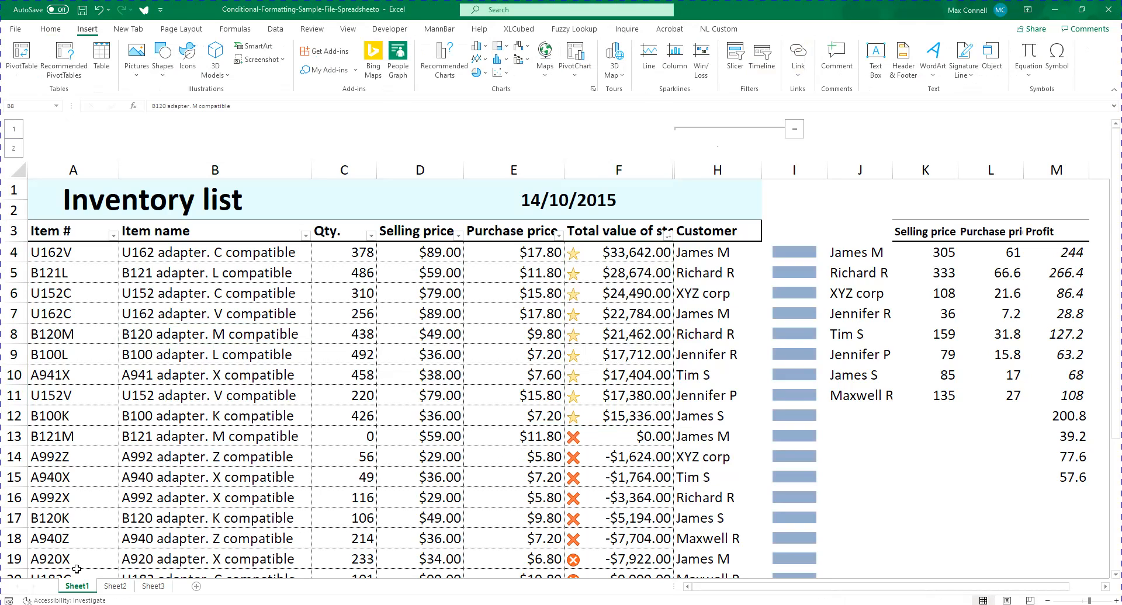
Switch to Sheet2 and view the conditional formatting rule types without applying any
left_click(115, 586)
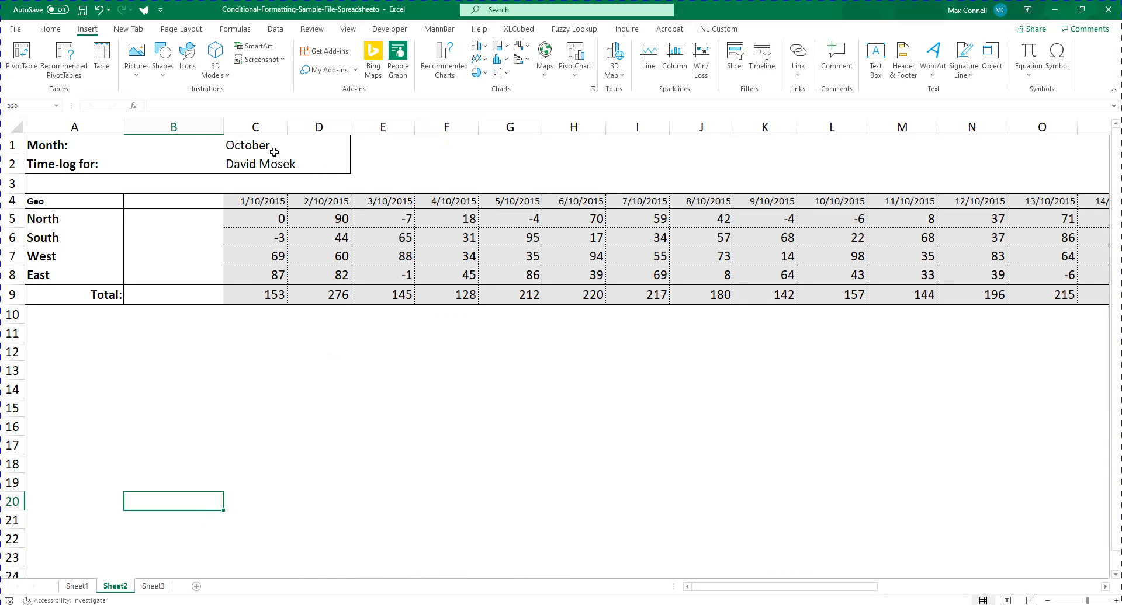
left_click(51, 28)
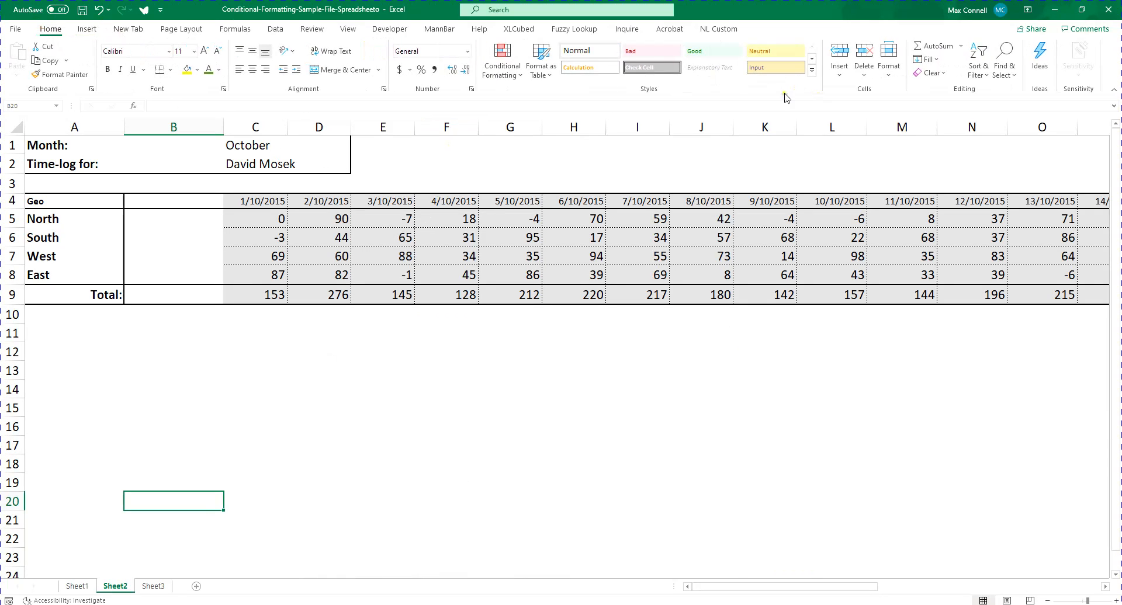
left_click(500, 65)
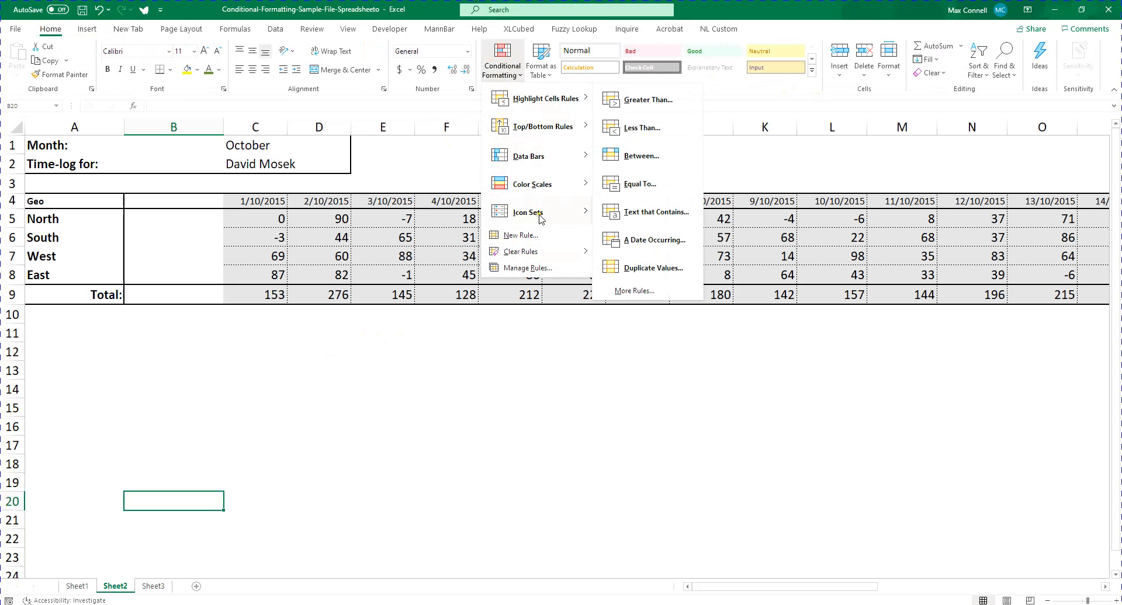
left_click(549, 322)
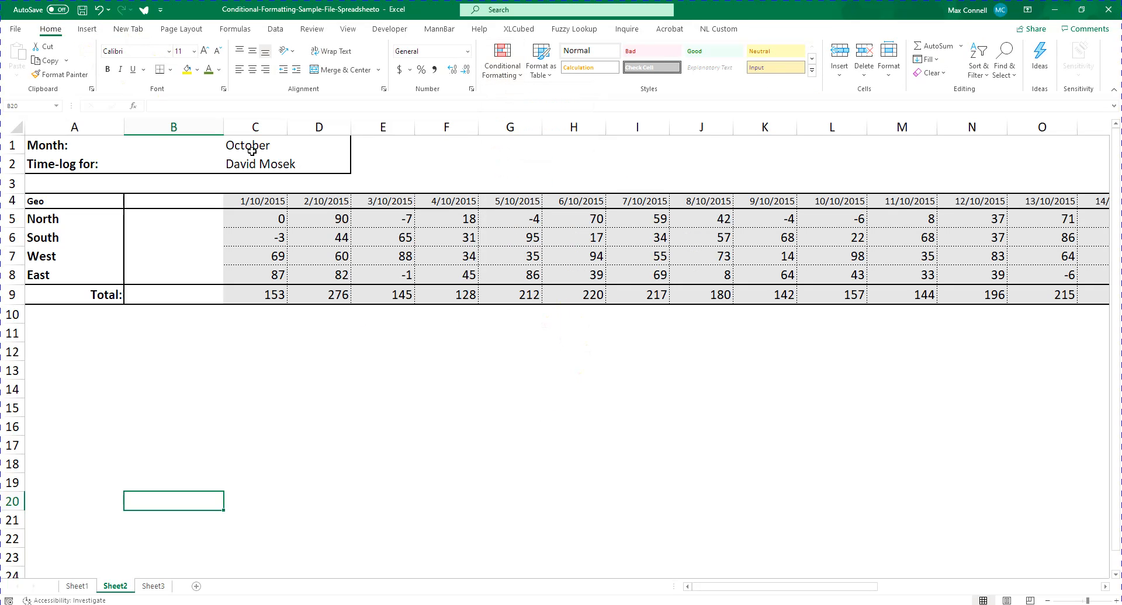
Show the insert options with the sparkline types and look over Sheet2's dated values beside the empty column B
left_click(199, 224)
left_click(82, 29)
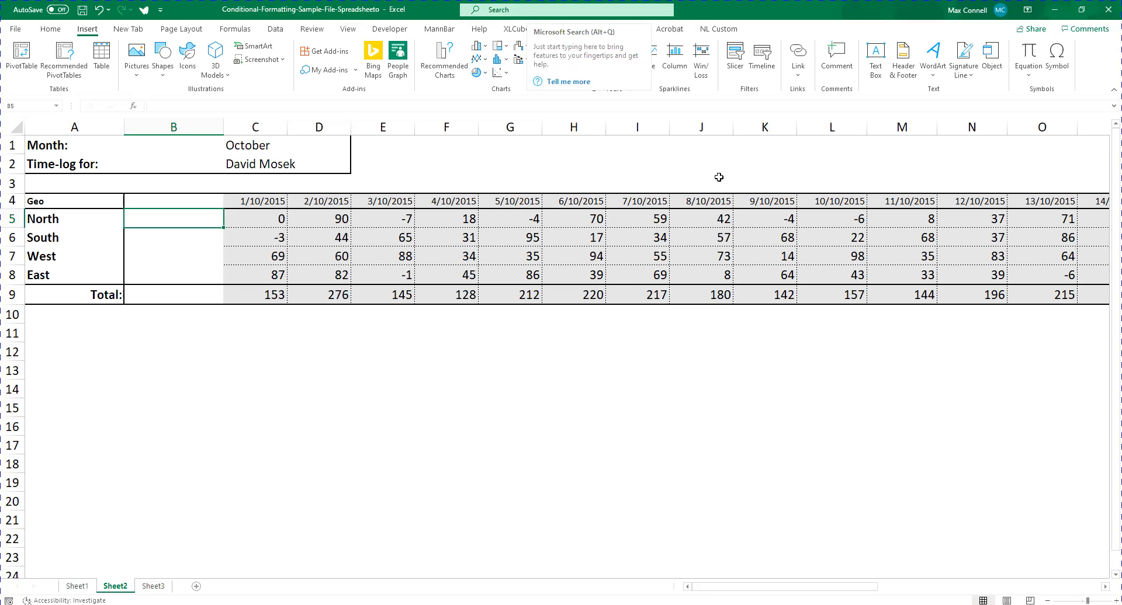
left_click(712, 204)
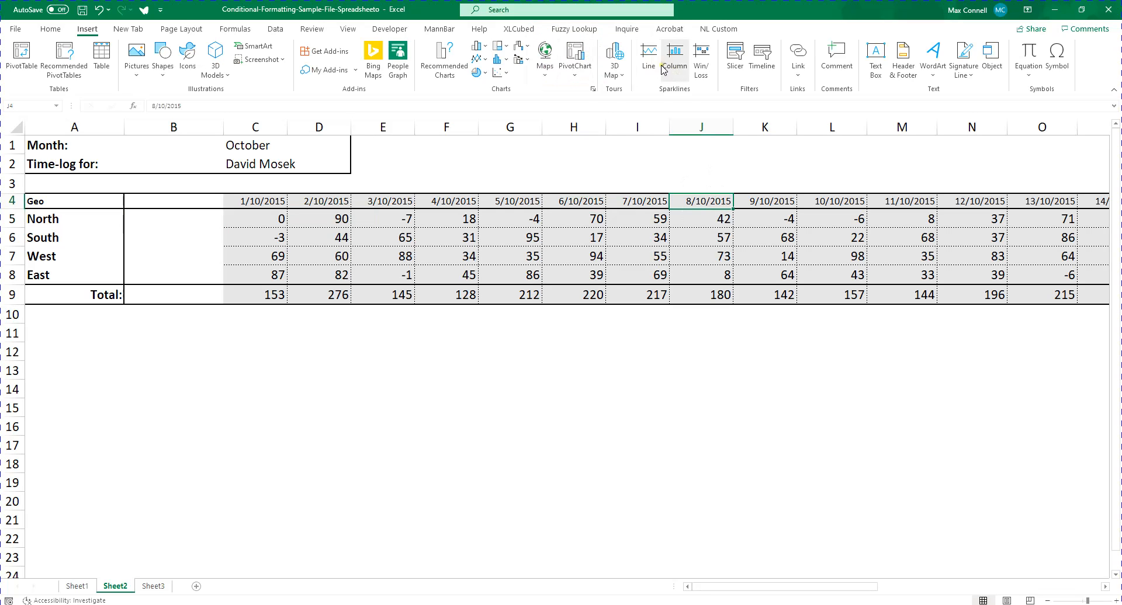
left_click(189, 221)
left_click_drag(73, 336, 957, 525)
left_click(390, 344)
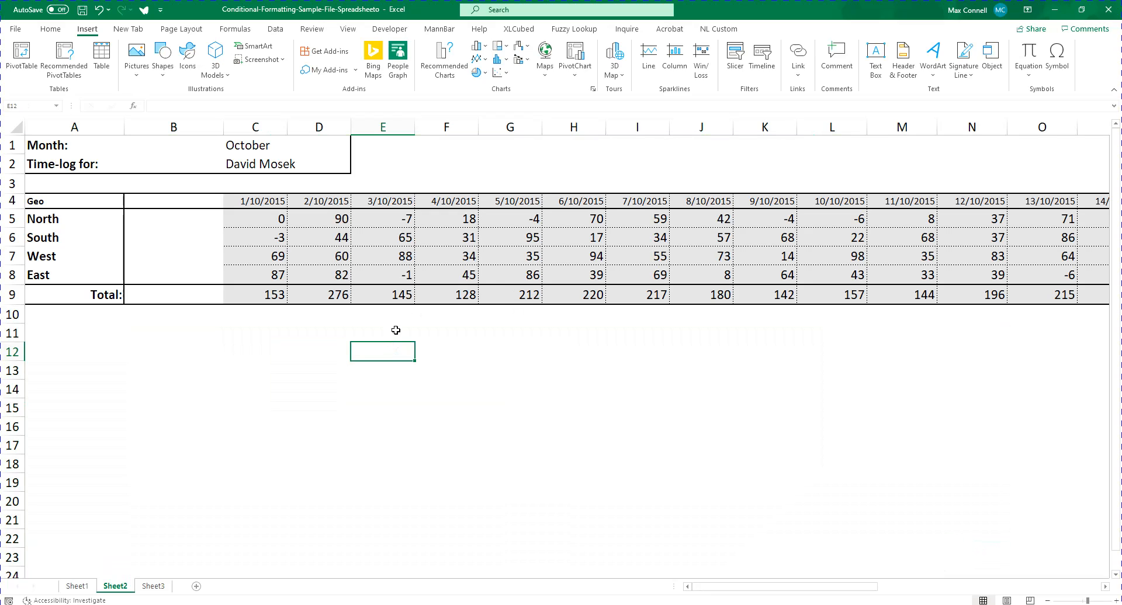
left_click(187, 212)
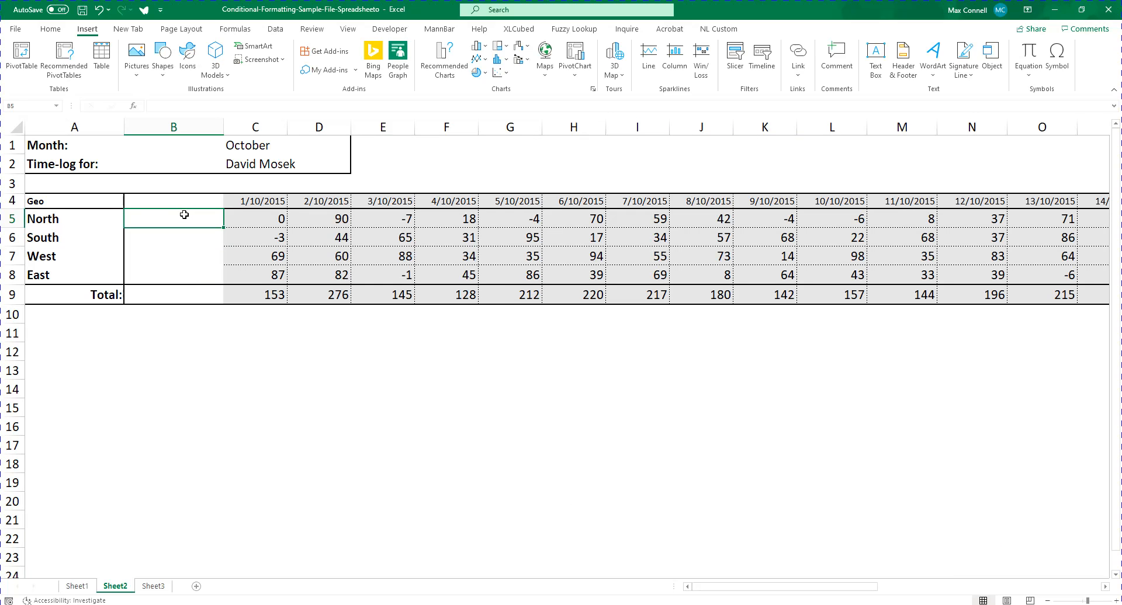
key("Right")
key("Right")
key("Left")
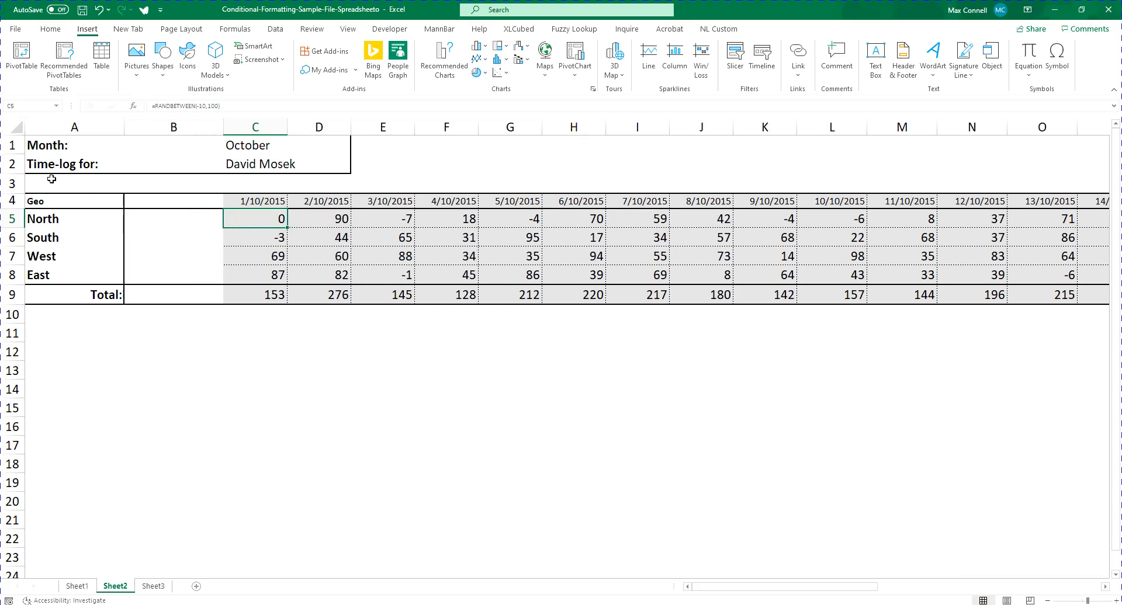
Hide rows 1 and 2 containing the month and time-log details on Sheet2
scroll(30, 171, "down", 1)
scroll(22, 161, "up", 1)
left_click_drag(12, 163, 12, 146)
right_click(12, 147)
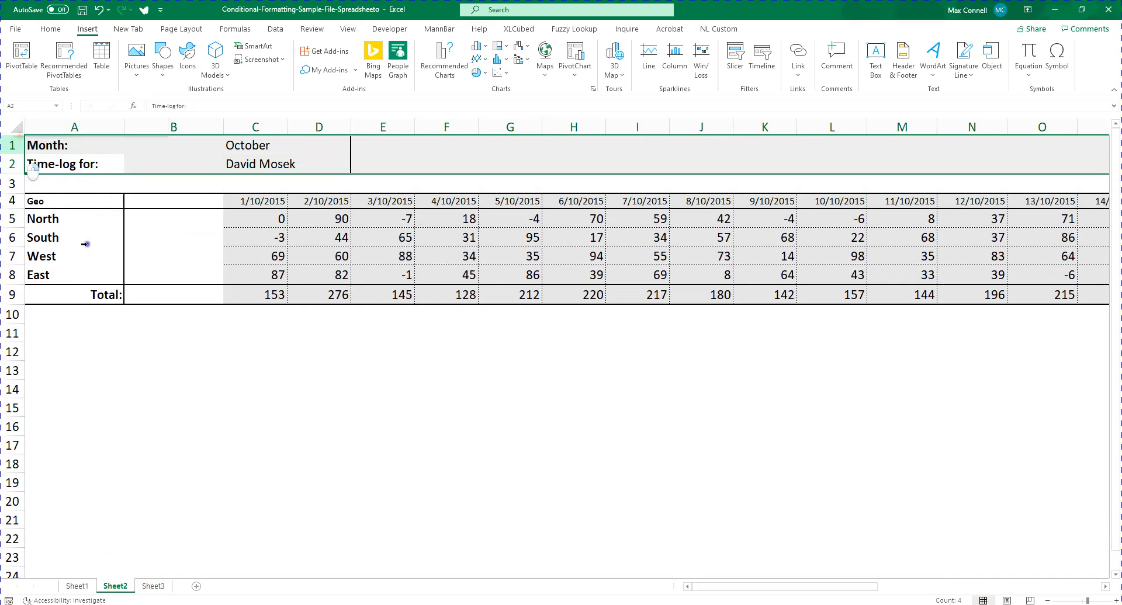
left_click(50, 323)
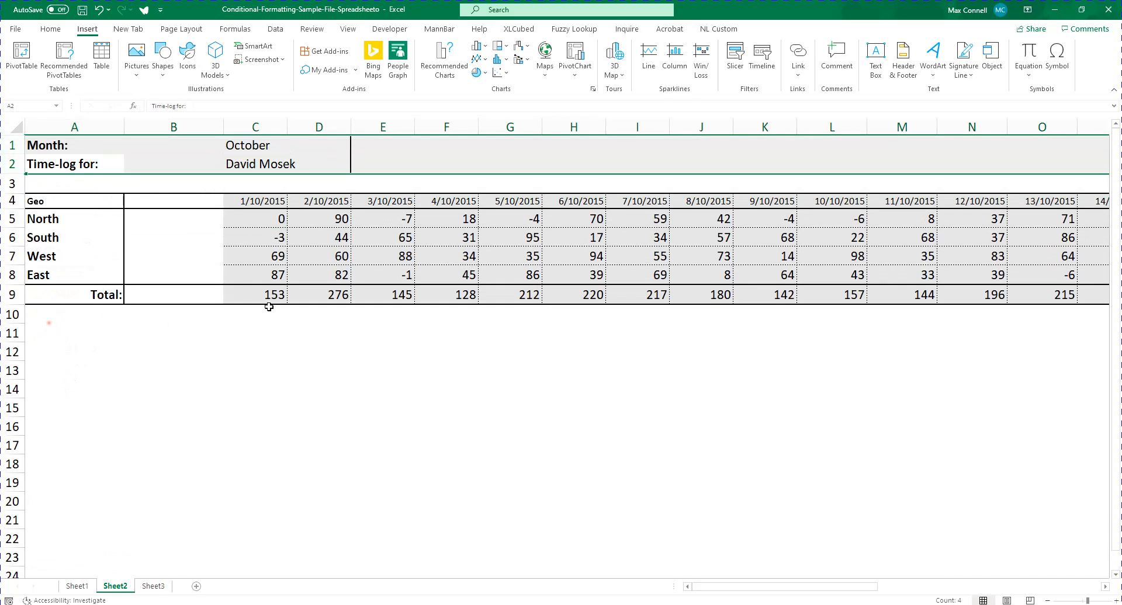
left_click(250, 181)
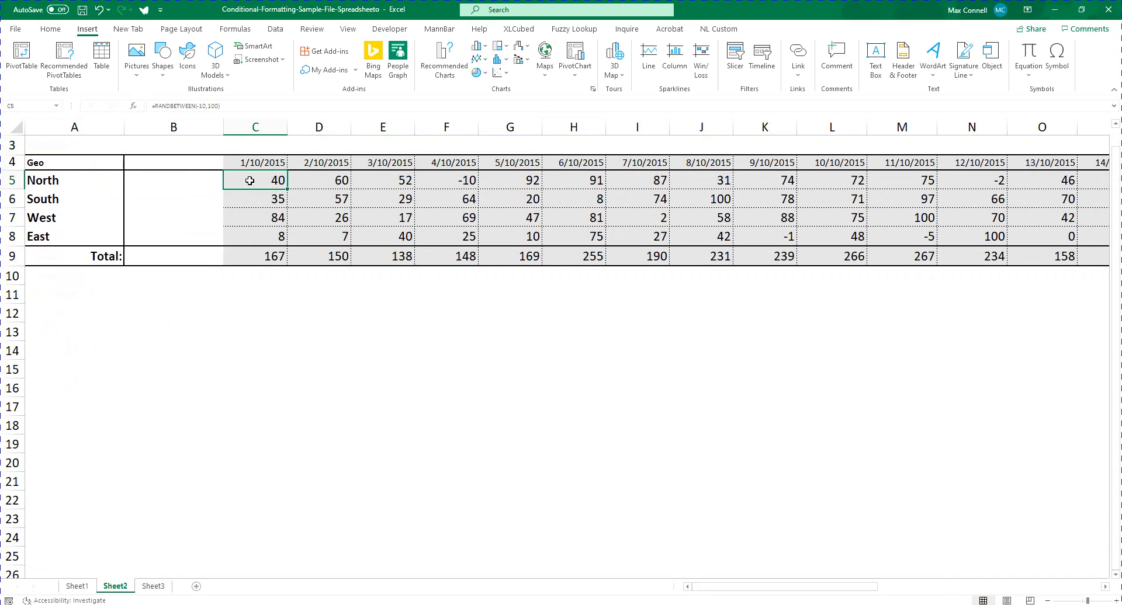
key("shift+Down")
key("shift+Down")
key("shift+Down")
key("shift+Right")
key("Left")
key("Right")
key("shift+Down")
key("shift+Right")
key("shift+Right")
key("shift+Right")
key("shift+Right")
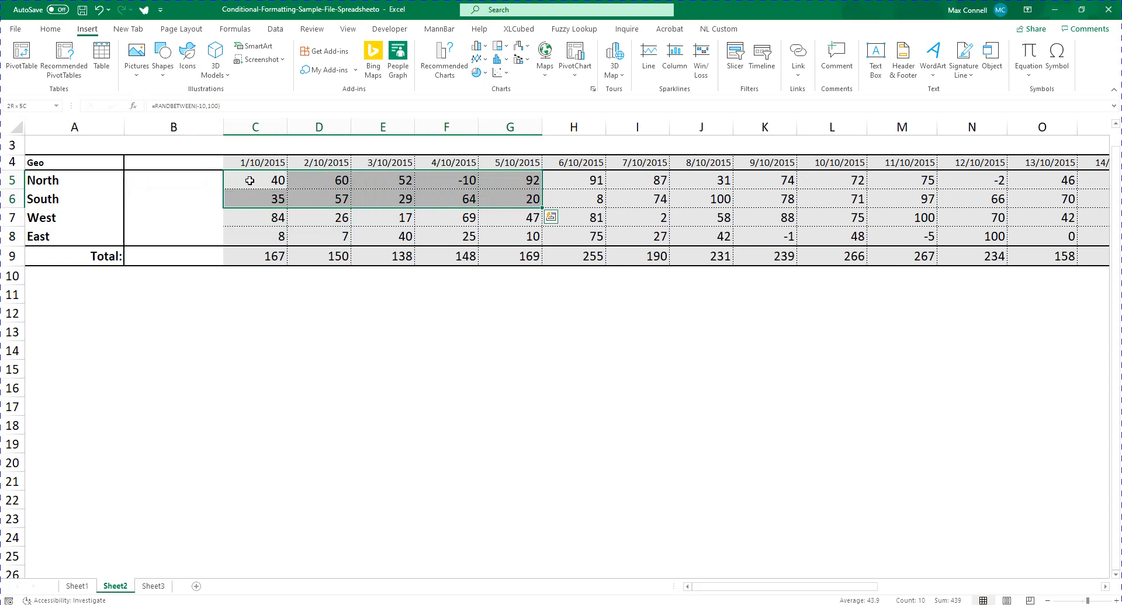
key("shift+Right")
key("shift+Right")
key("shift+Right")
key("shift+Right")
key("shift+Right")
key("shift+Right")
key("shift+Right")
key("shift+Right")
key("shift+Right")
key("shift+Right")
key("shift+Right")
key("shift+Right")
key("shift+Right")
key("shift+Right")
key("shift+Right")
key("shift+Right")
key("shift+Right")
key("shift+Right")
key("shift+Right")
key("shift+Right")
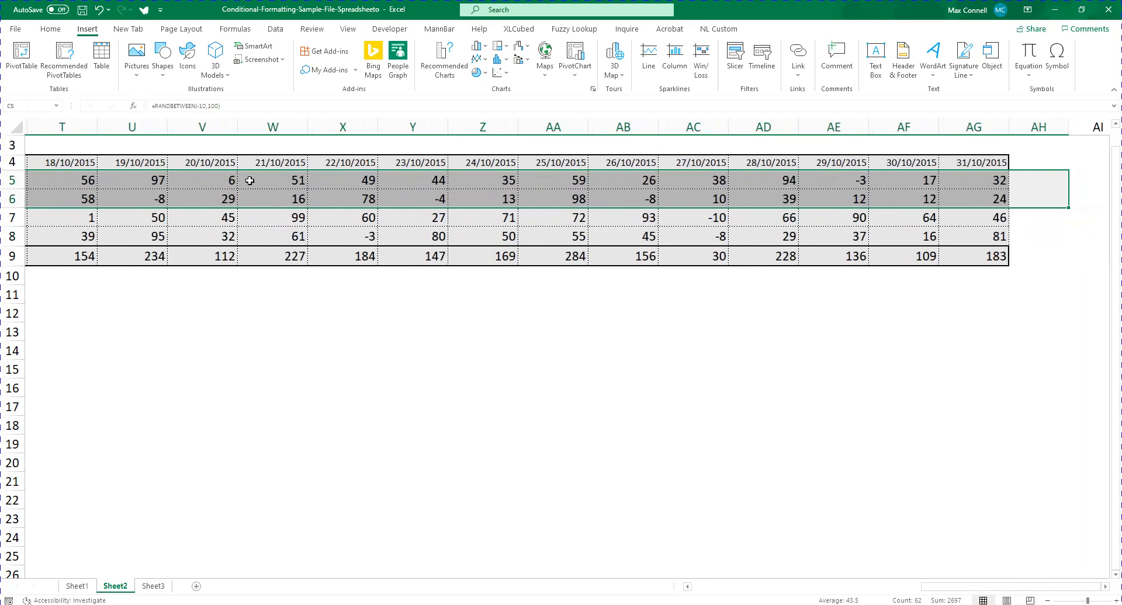
key("Left")
key("Left")
key("Right")
key("Right")
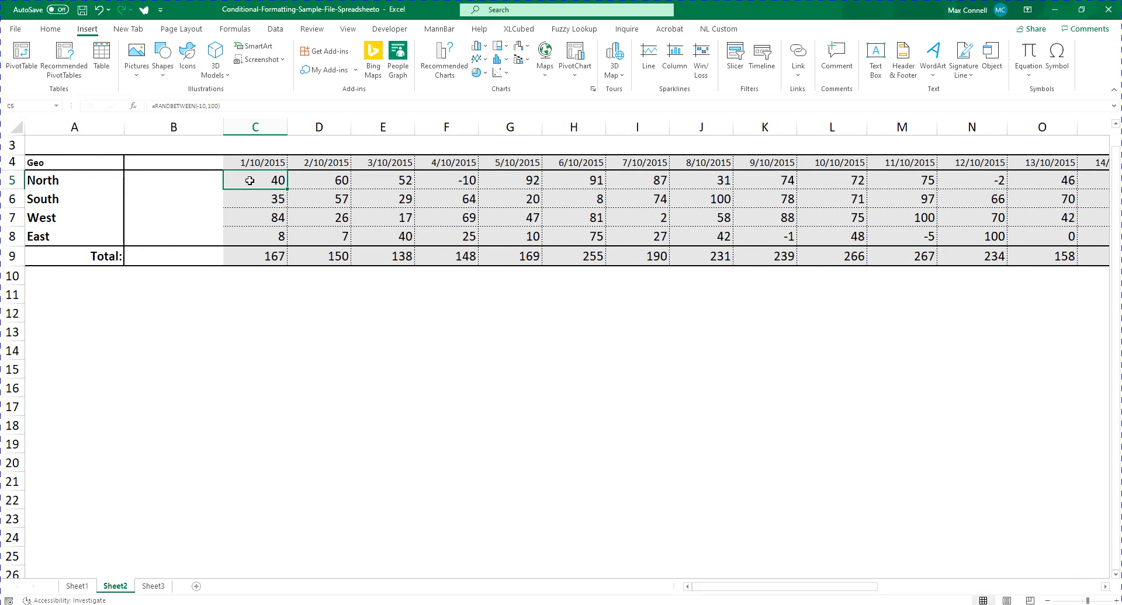
key("shift+Down")
key("shift+Up")
key("shift+Down")
key("shift+Down")
key("shift+Down")
key("shift+Down")
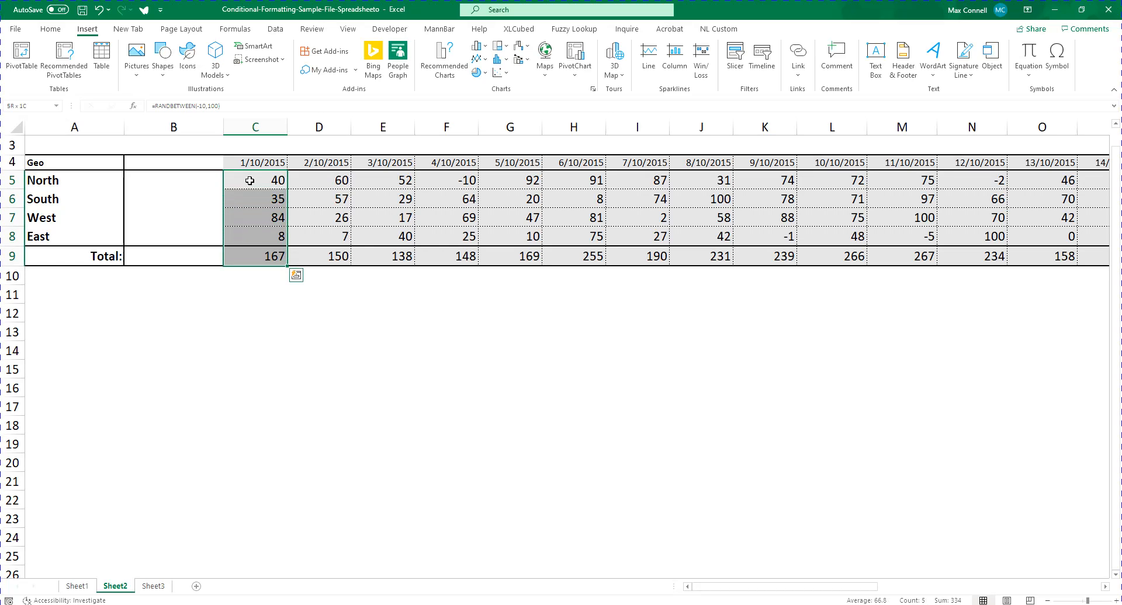
Create a line sparkline in B5 from North's daily values in C5:AG5
left_click(250, 180)
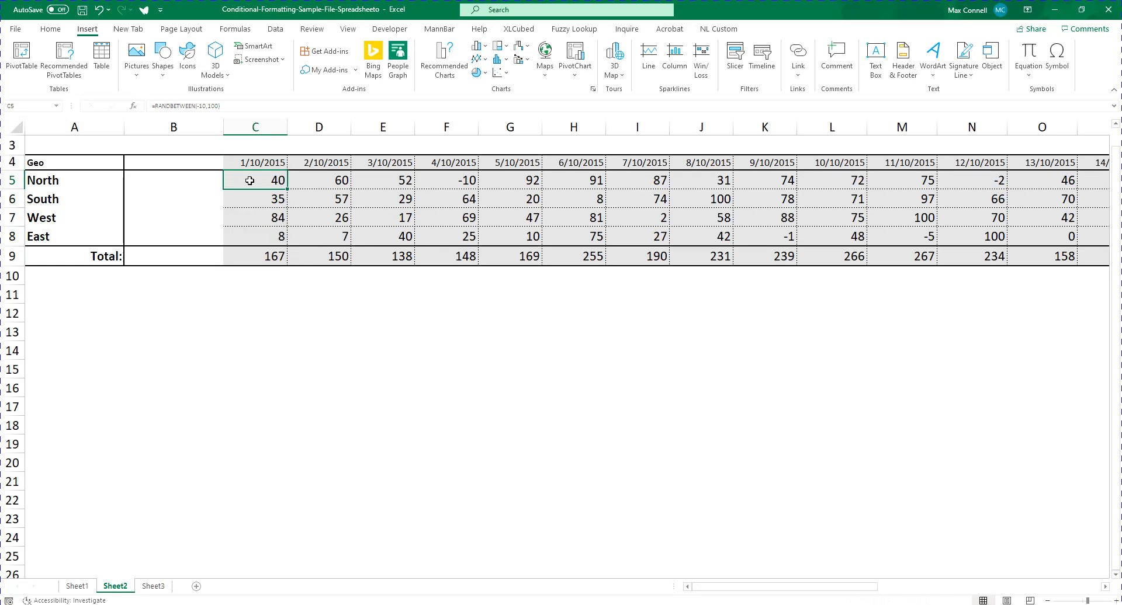
key("ctrl+shift+Right")
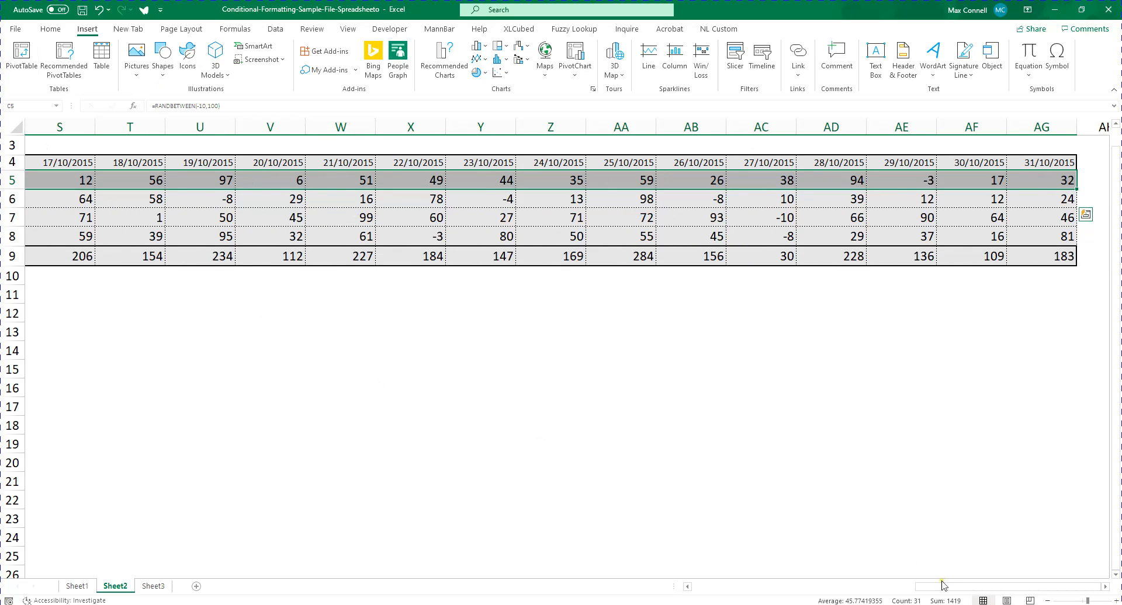
left_click_drag(942, 585, 672, 585)
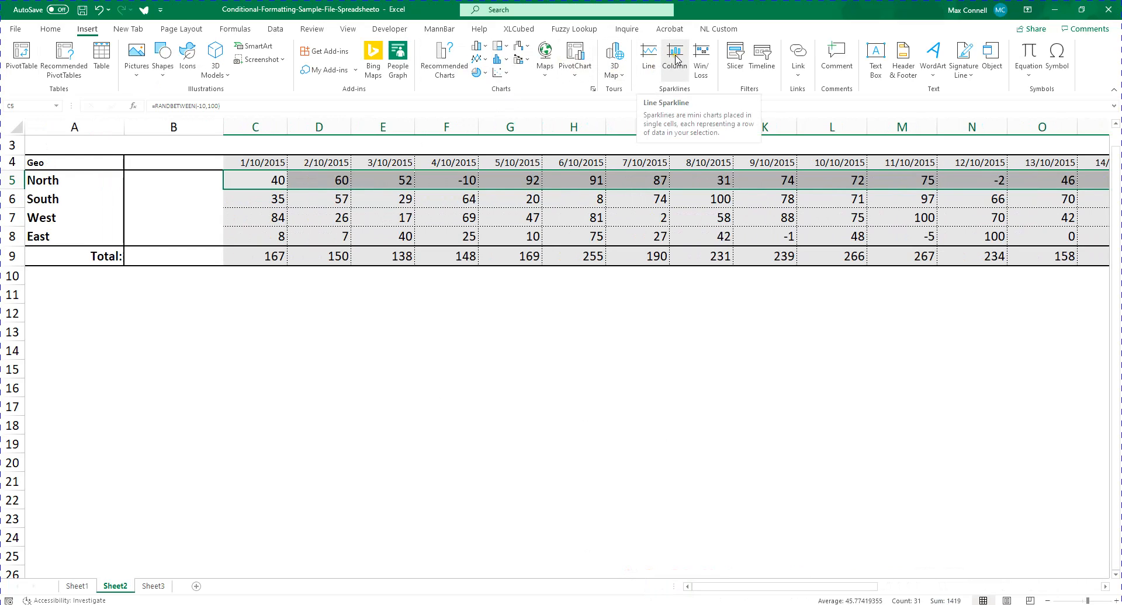
left_click(647, 60)
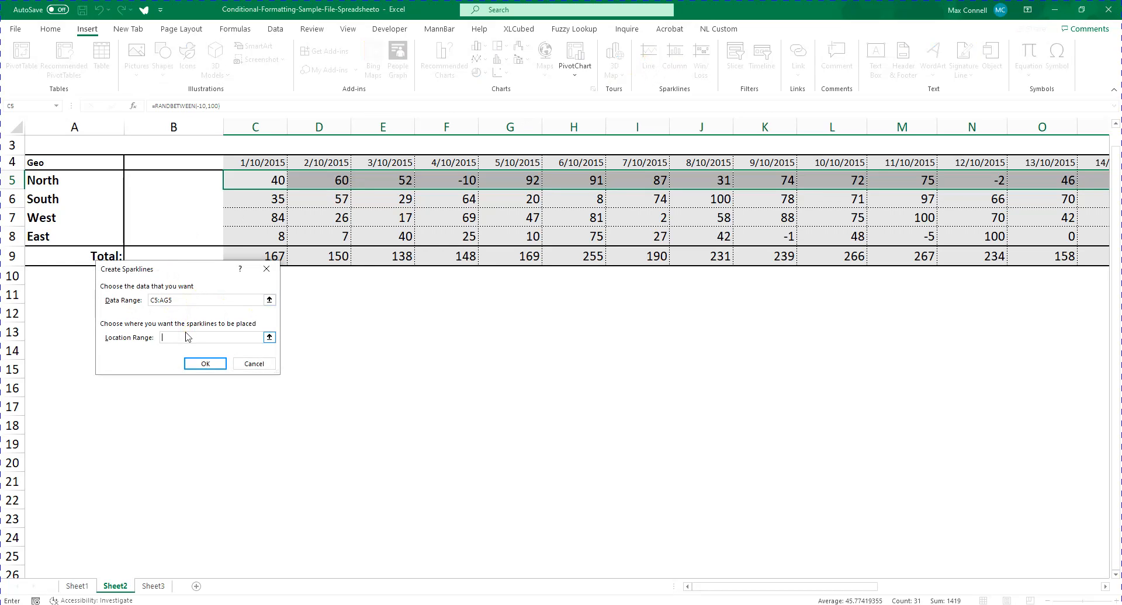
left_click(204, 184)
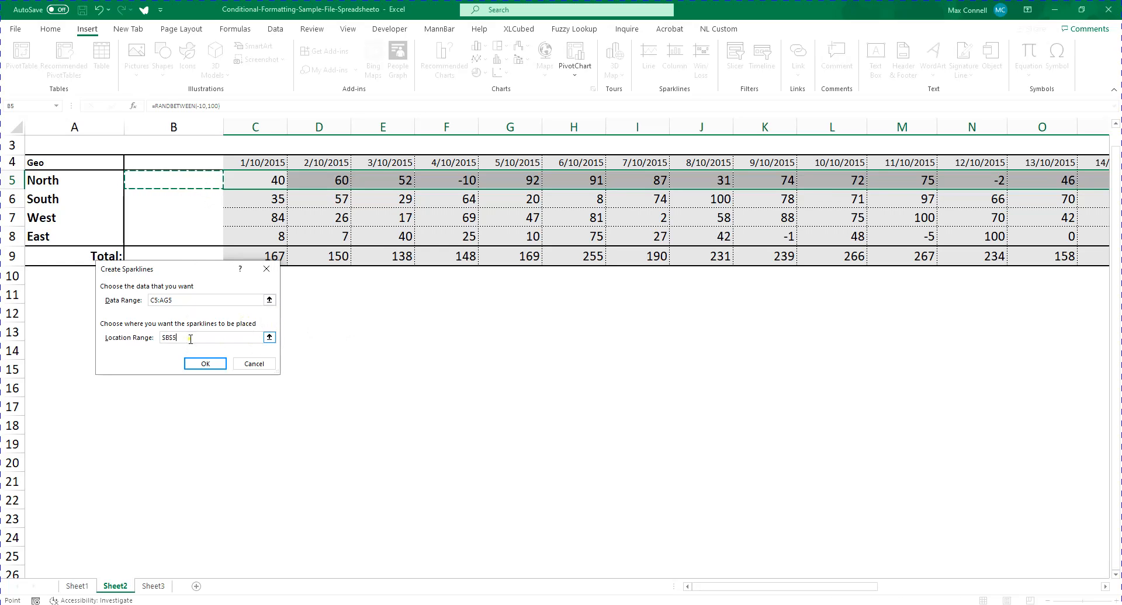
left_click(124, 336)
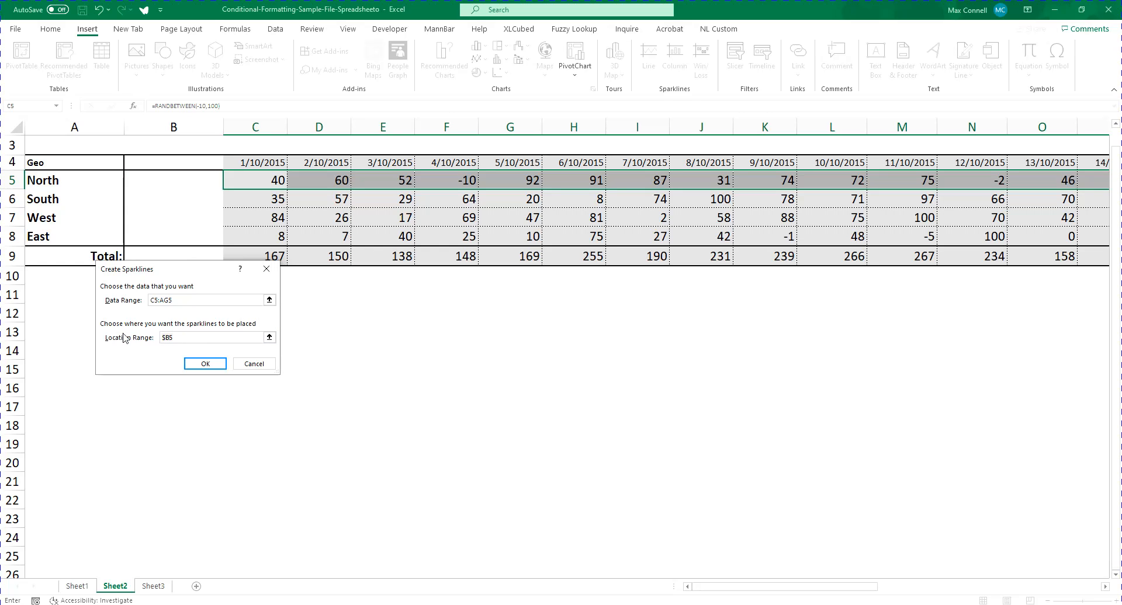
key("Return")
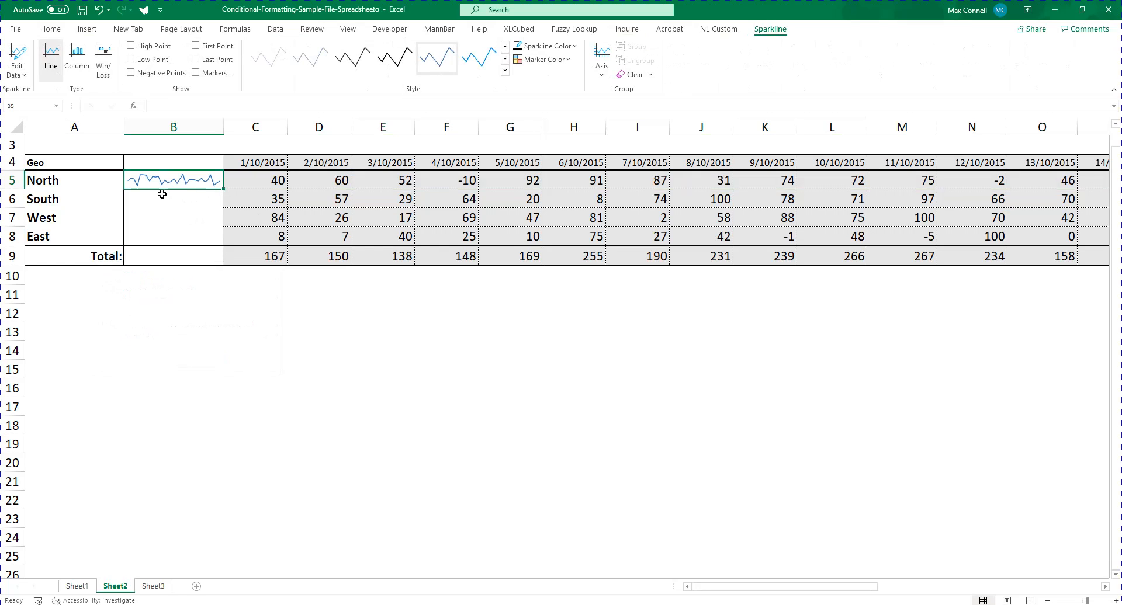
Enter =C5+1 in D5 and copy the formula across North's remaining daily values through AG5
left_click(240, 180)
left_click(319, 176)
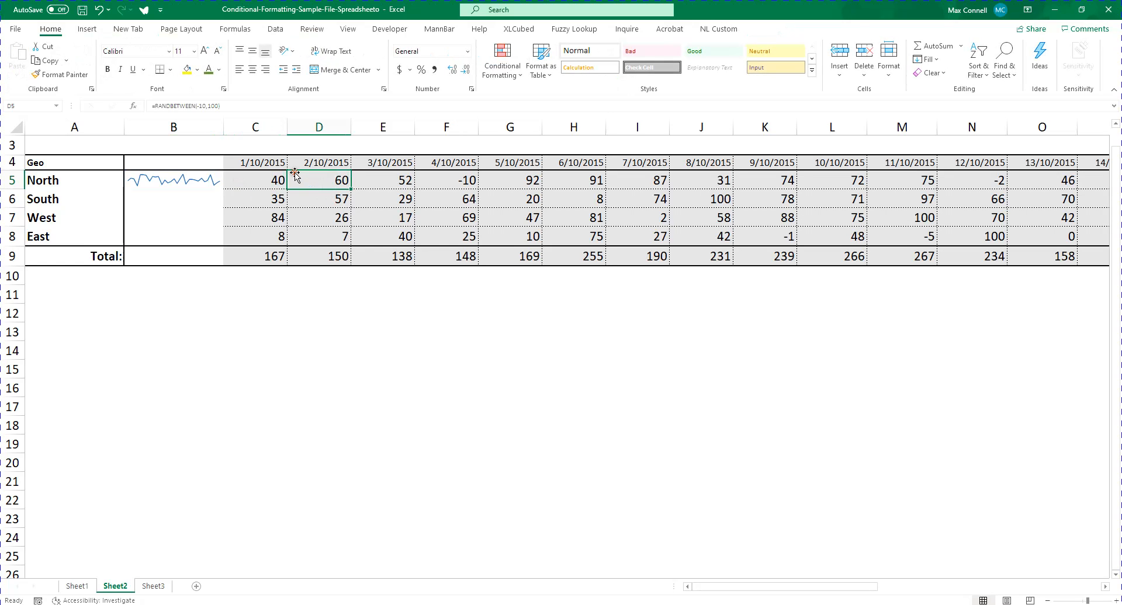
left_click(261, 176)
left_click(321, 183)
type("=C5+1")
key("ctrl+Return")
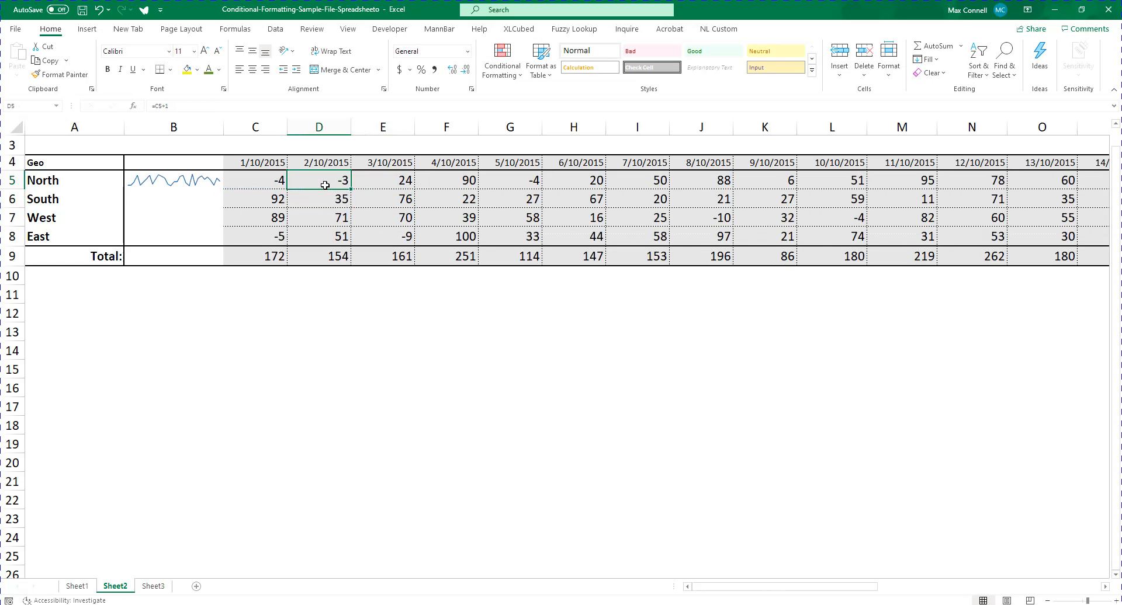
key("ctrl+c")
key("ctrl+shift+Right")
key("Return")
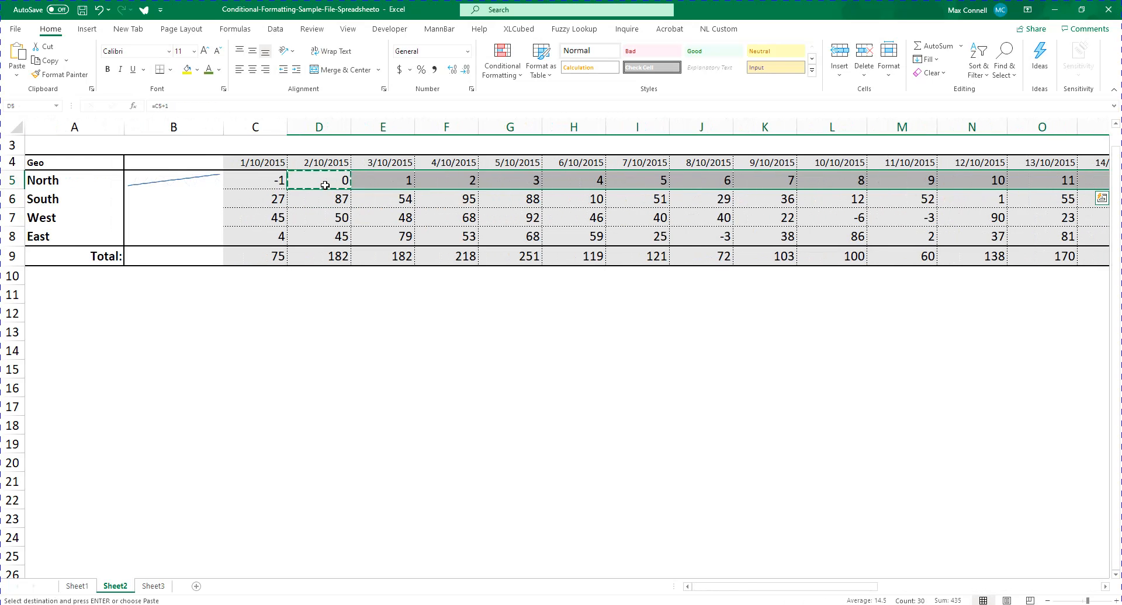
Fill the North sparkline down column B to the South, West, East and Total rows
key("Left")
key("Left")
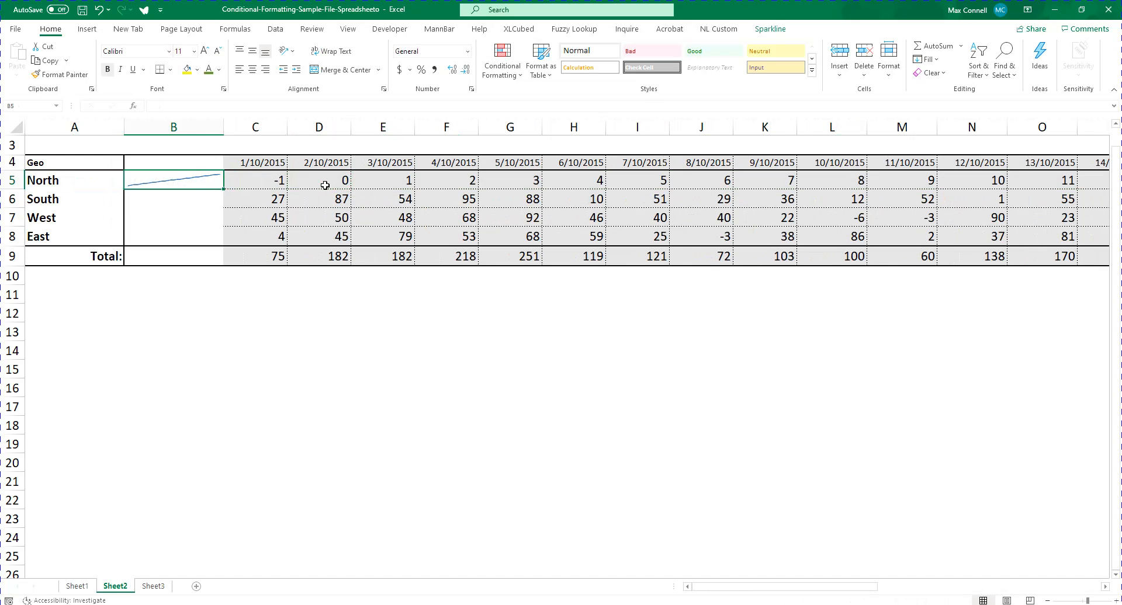
left_click_drag(223, 188, 240, 274)
left_click(193, 294)
left_click(180, 254)
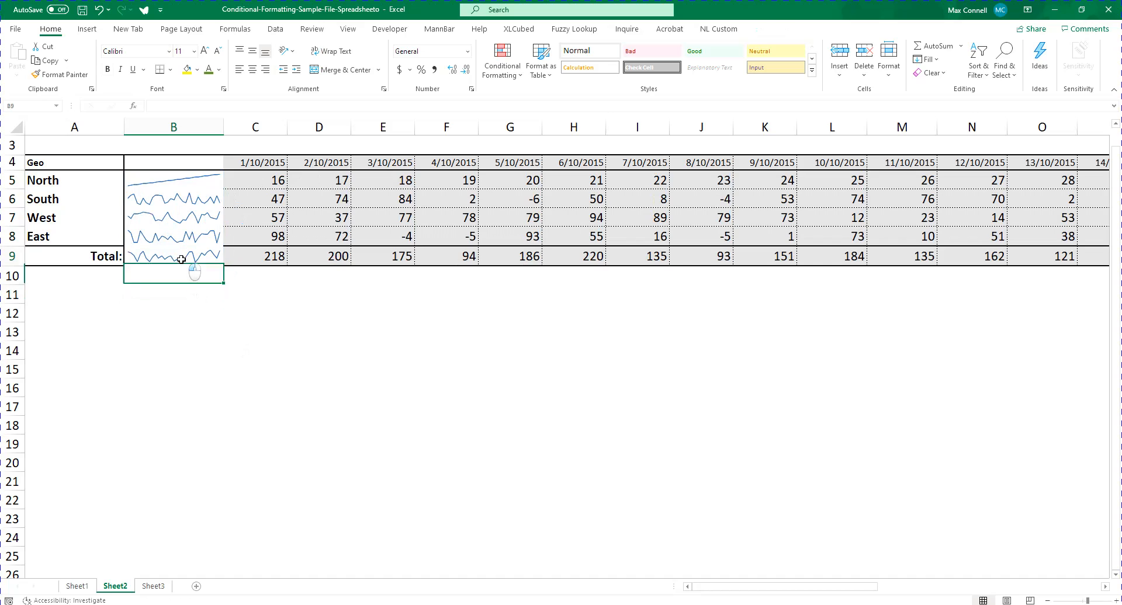
left_click(249, 202)
double_click(249, 203)
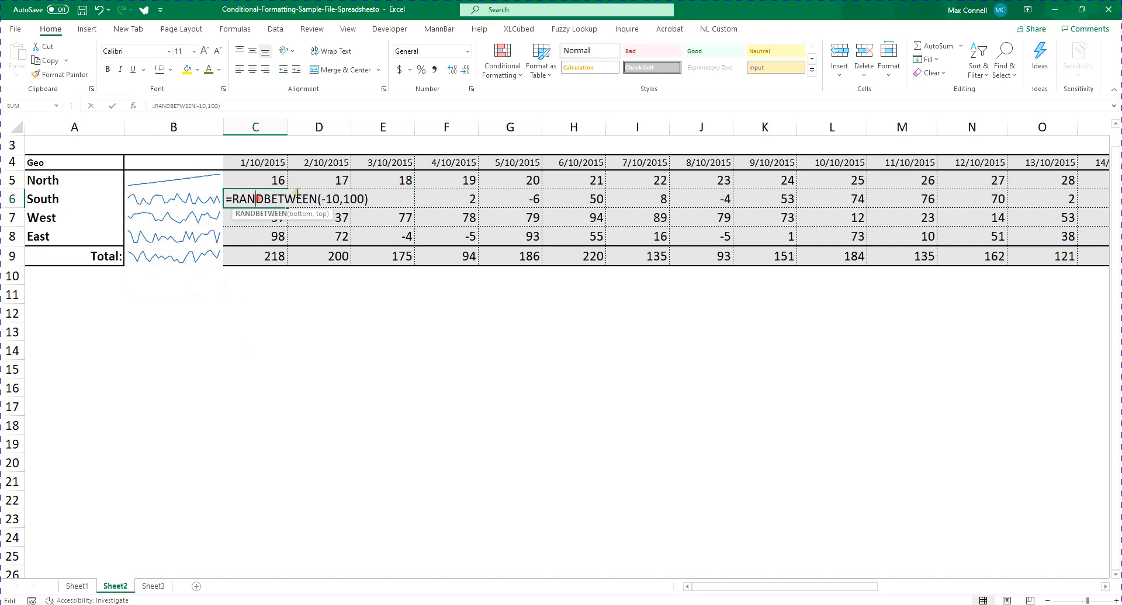
key("Escape")
left_click(277, 216)
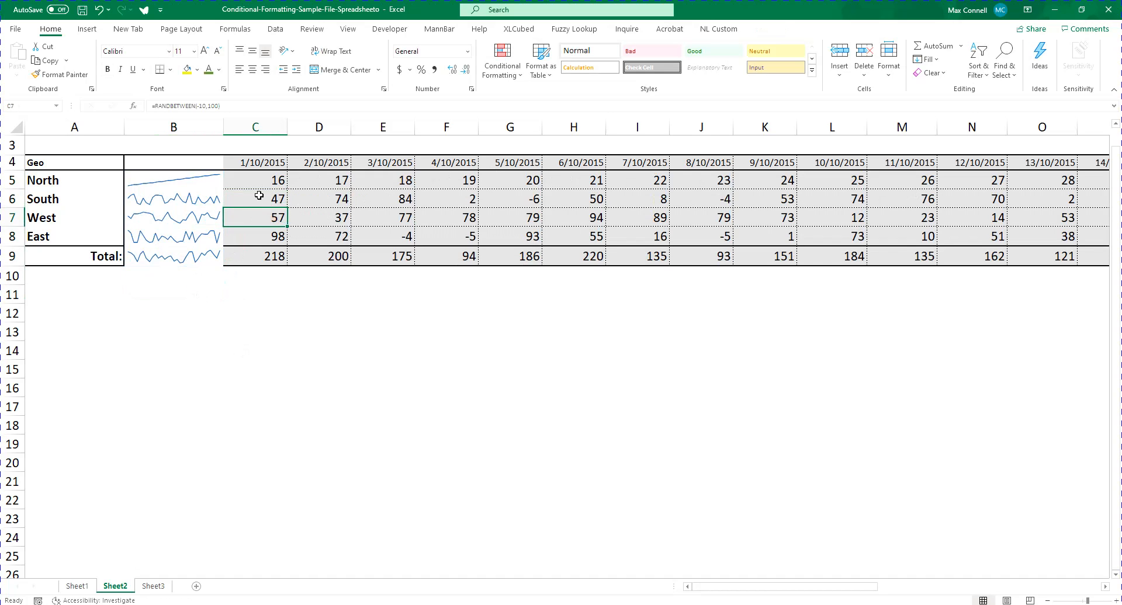
left_click(272, 179)
left_click(261, 201)
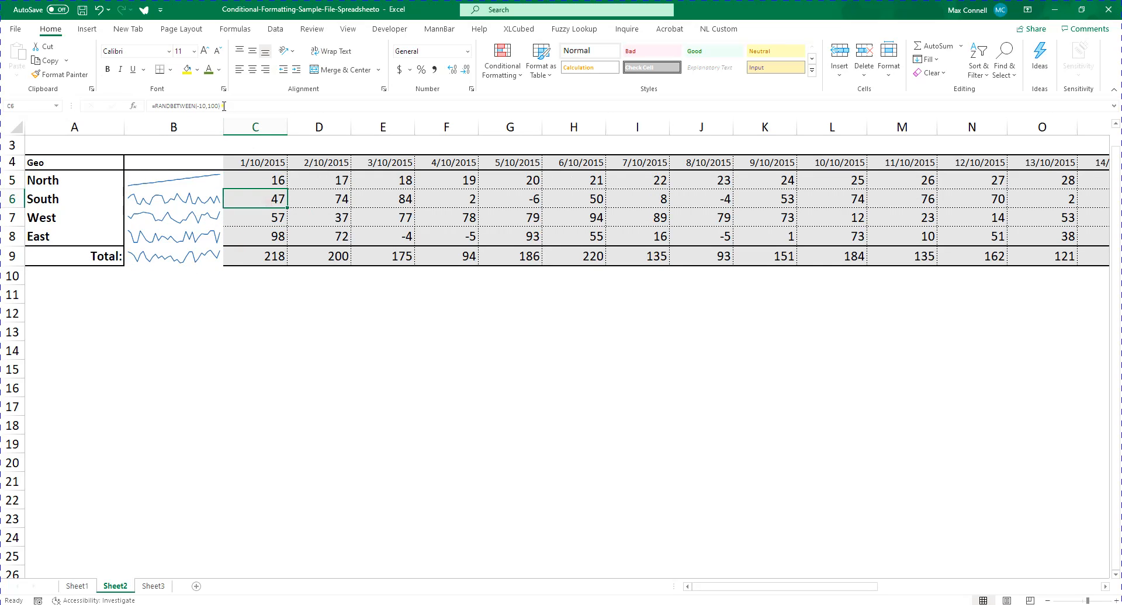
double_click(260, 201)
key("Right")
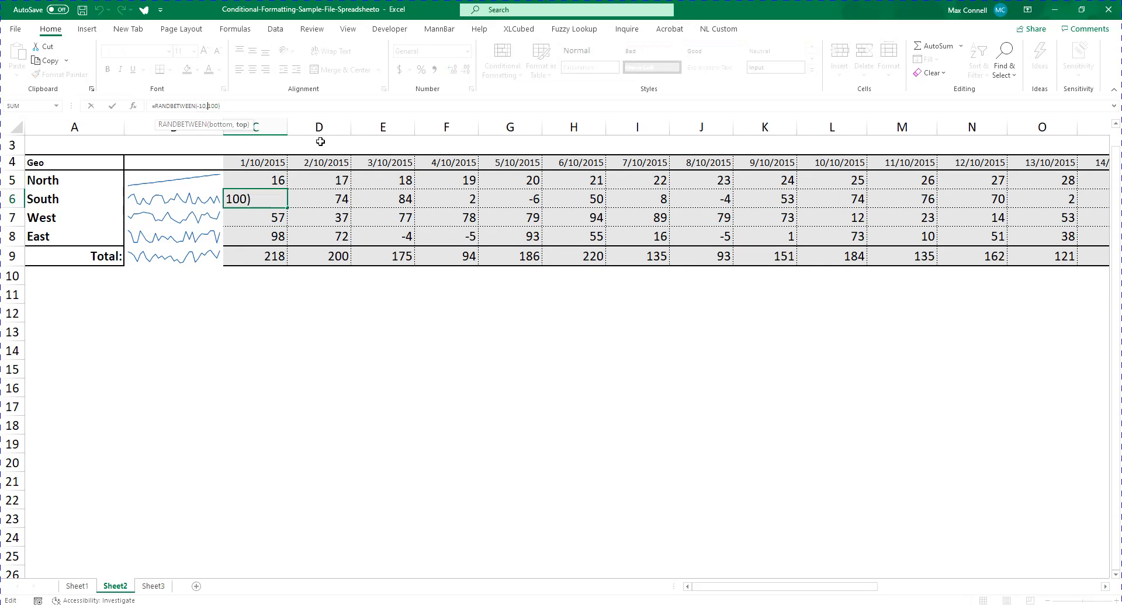
key("BackSpace")
key("BackSpace")
type("1/2")
key("Return")
key("Return")
type("(")
Enter =C6*1/2 in D6 and fill the formula across South's daily values through AF6
left_click(320, 201)
type("=")
key("Left")
type("*")
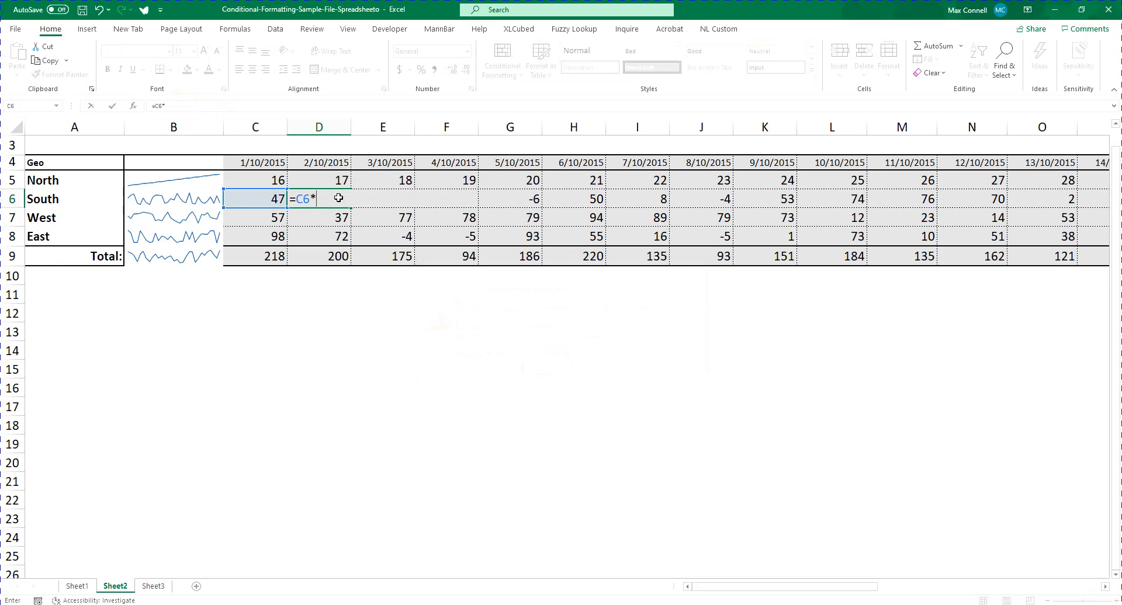
key("ctrl+Return")
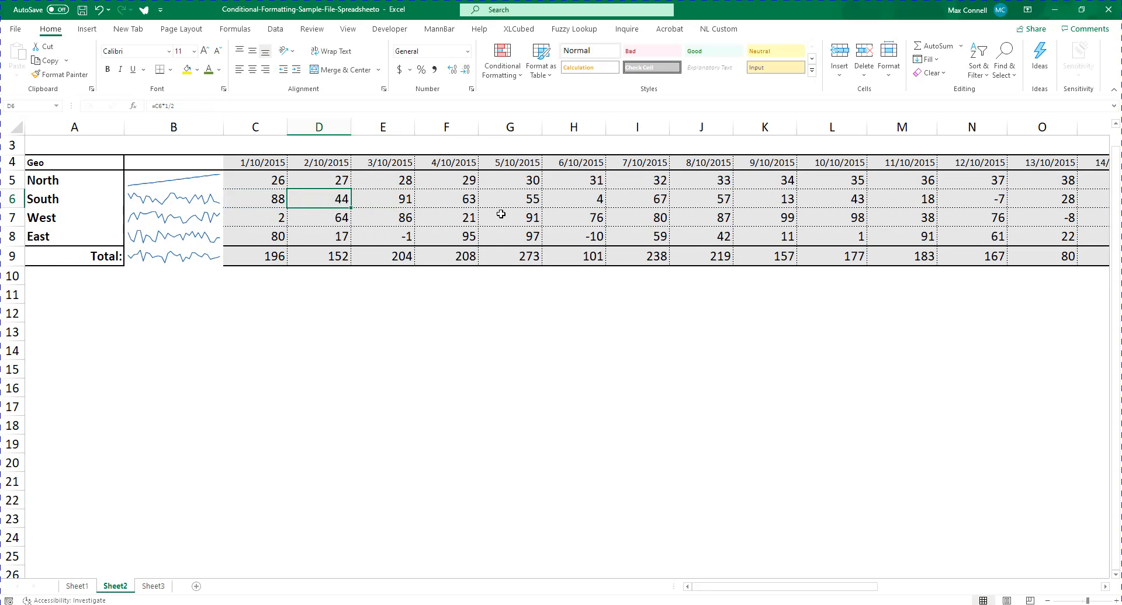
left_click_drag(349, 208, 1037, 208)
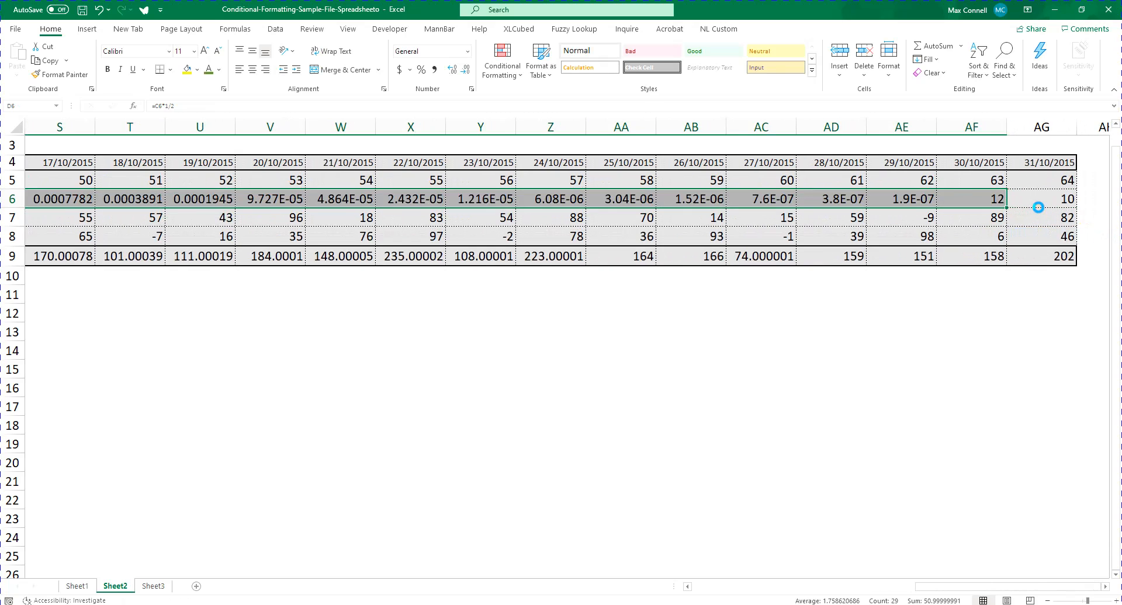
key("Home")
key("Right")
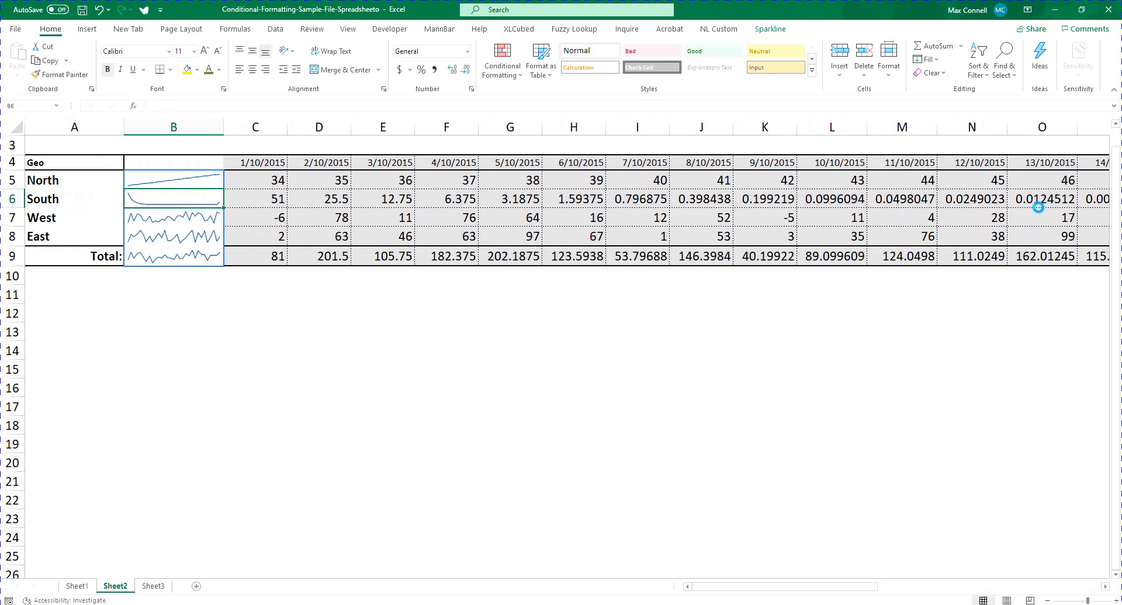
Enter =C7*C7 in D7 and copy the formula across West's daily values through AG7
key("Down")
key("Right")
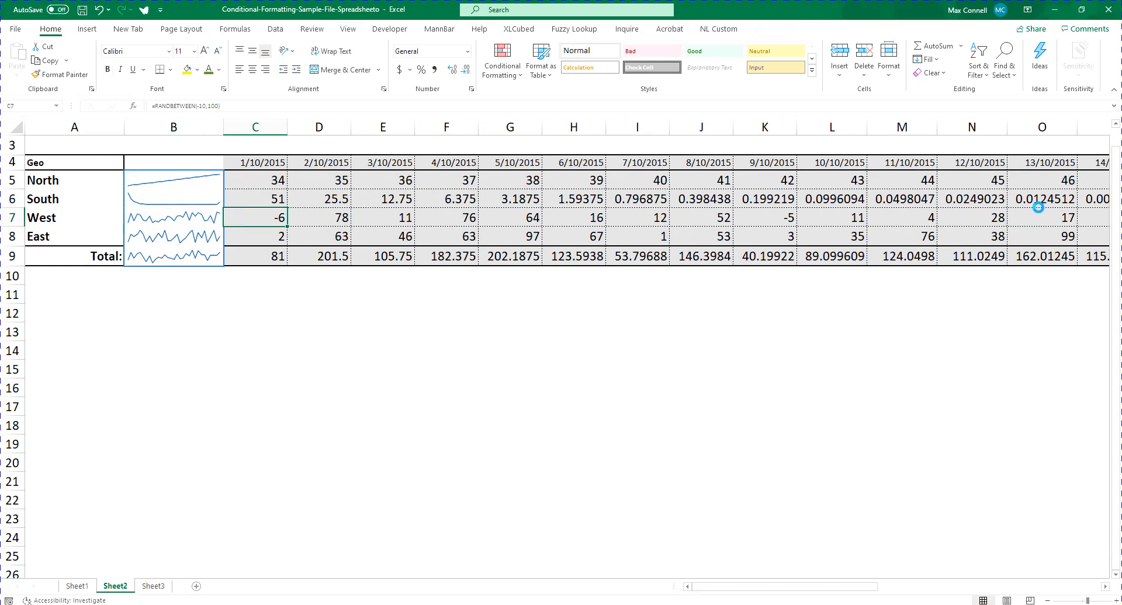
key("Right")
type("=")
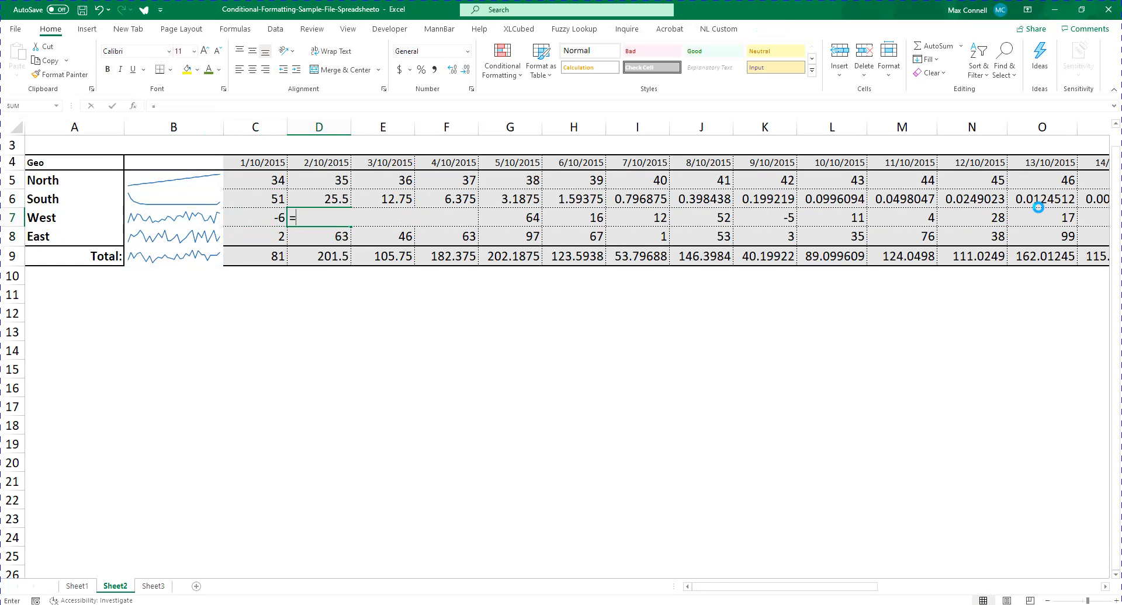
key("Left")
type("*")
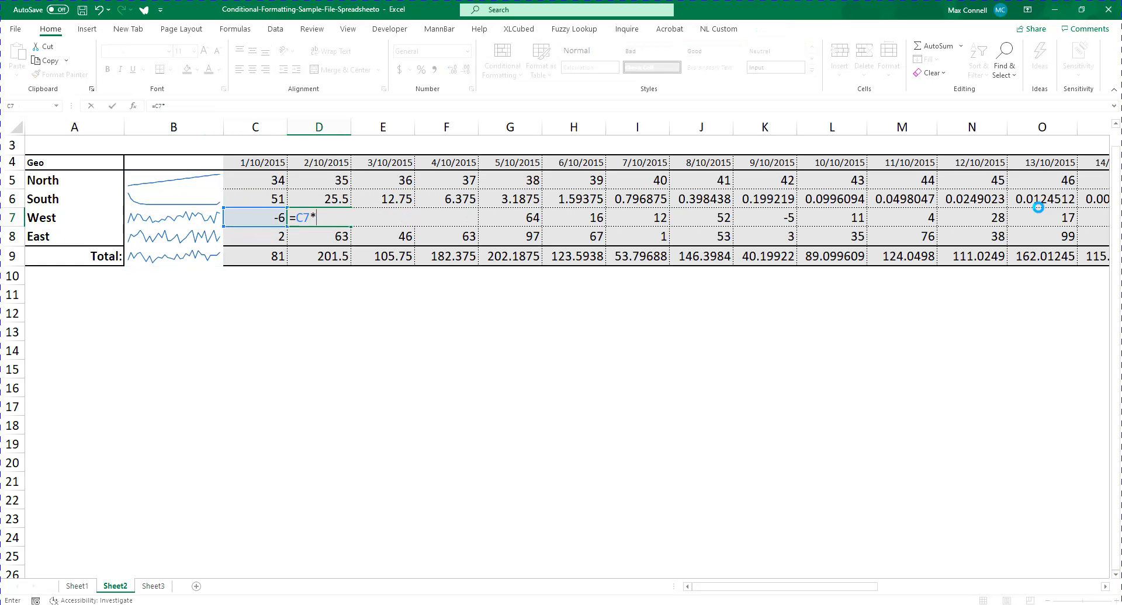
key("Left")
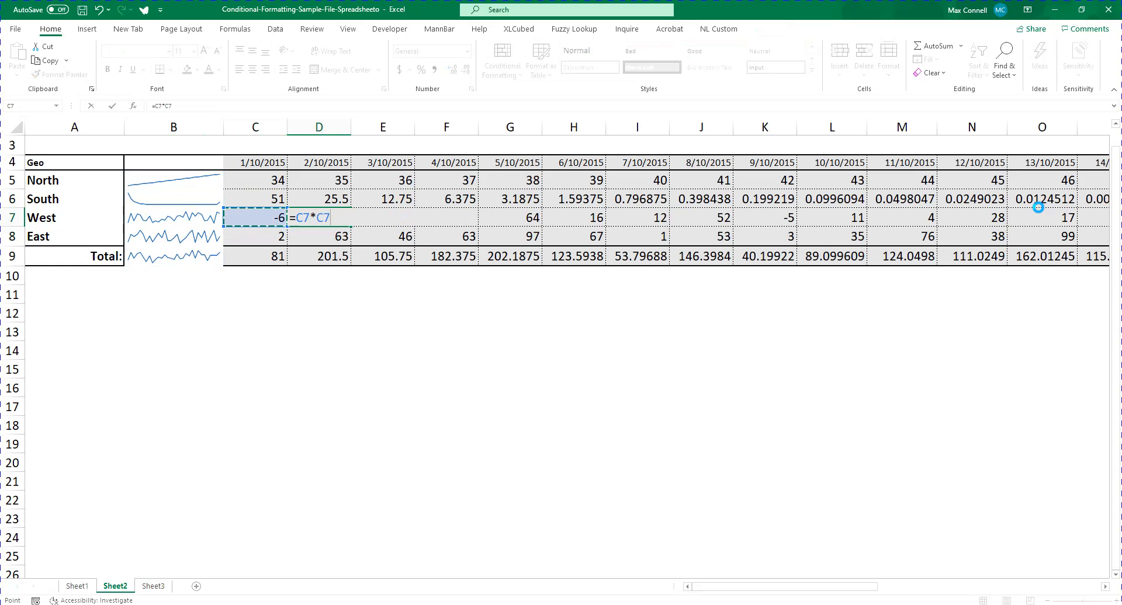
key("ctrl+Return")
key("ctrl+c")
key("ctrl+shift+Right")
key("Return")
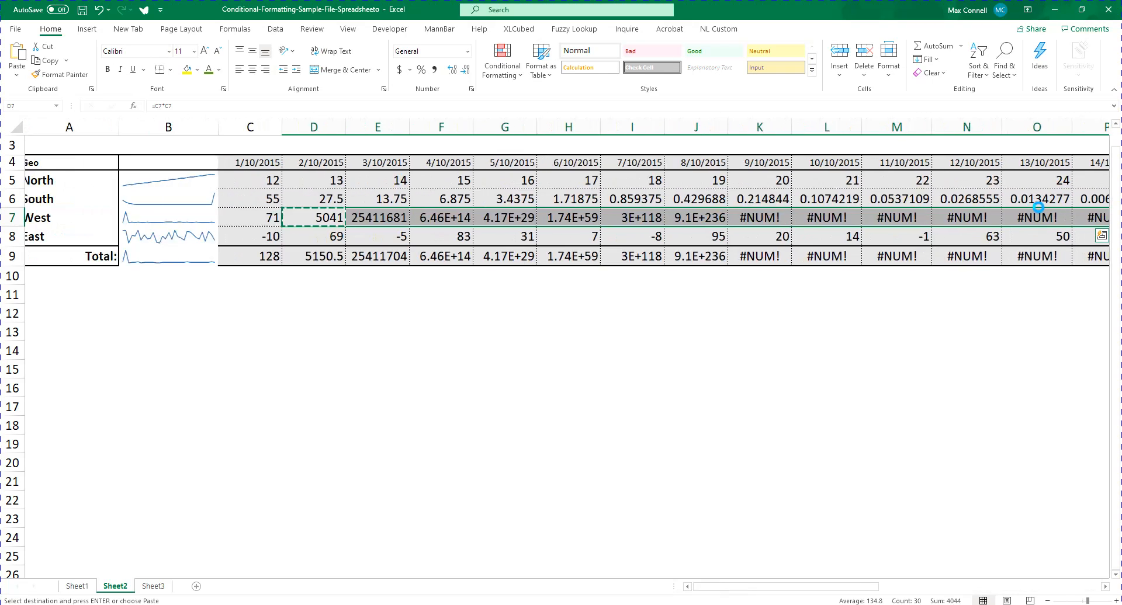
key("Right")
key("Right")
key("Right")
key("Right")
key("Right")
key("Right")
key("Right")
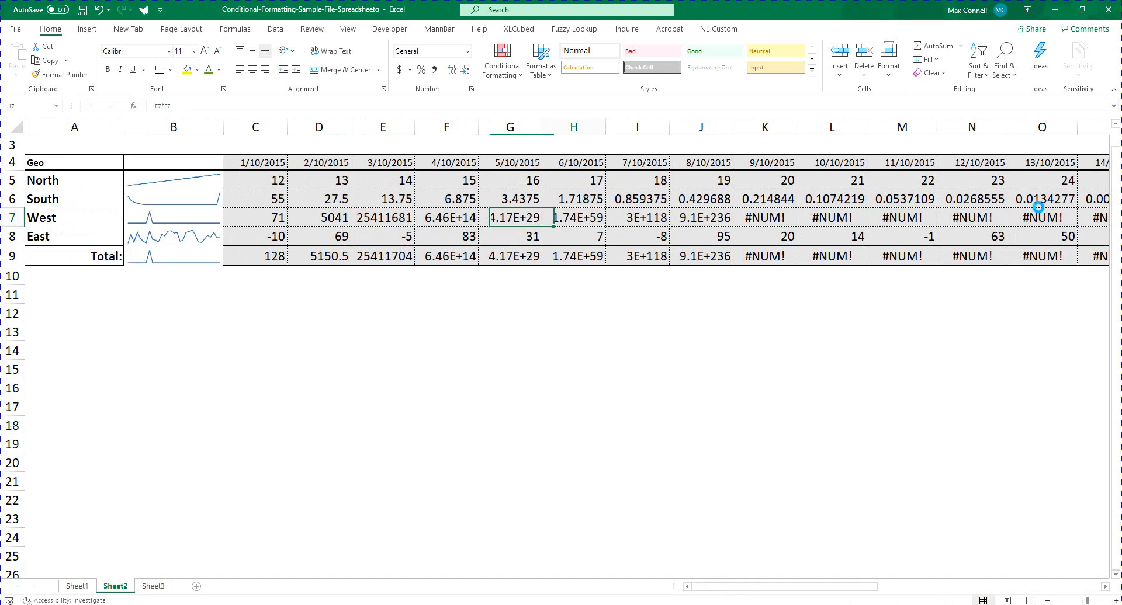
Replace West's formula in D7 with =C7*5 and copy it across the row through AG7
key("Left")
key("Left")
key("Left")
key("Left")
key("Left")
key("Left")
key("Left")
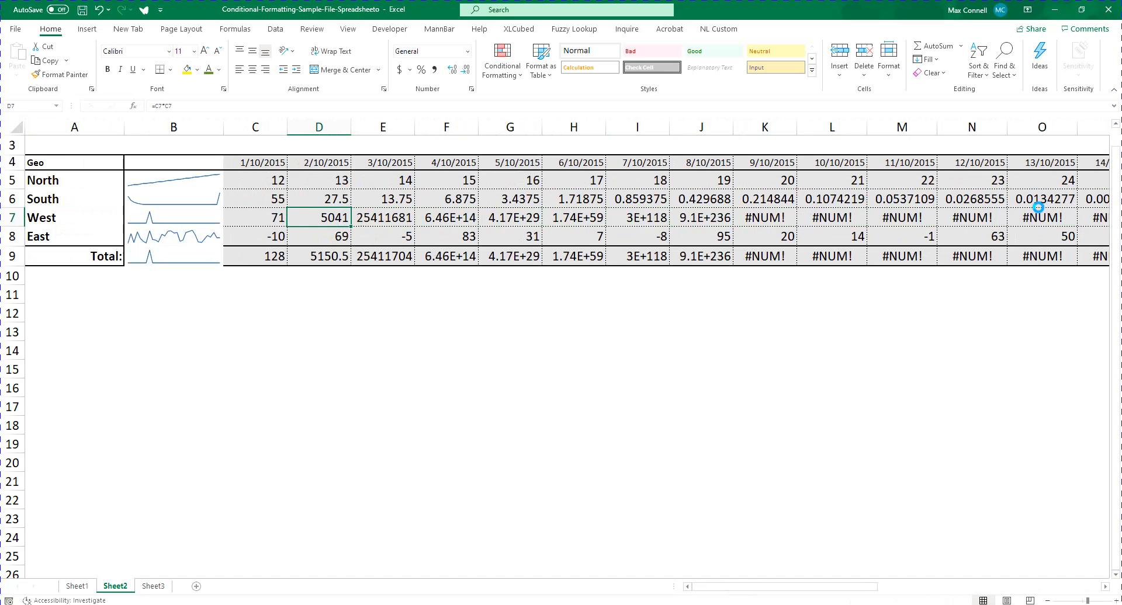
type("=")
key("Left")
type("*")
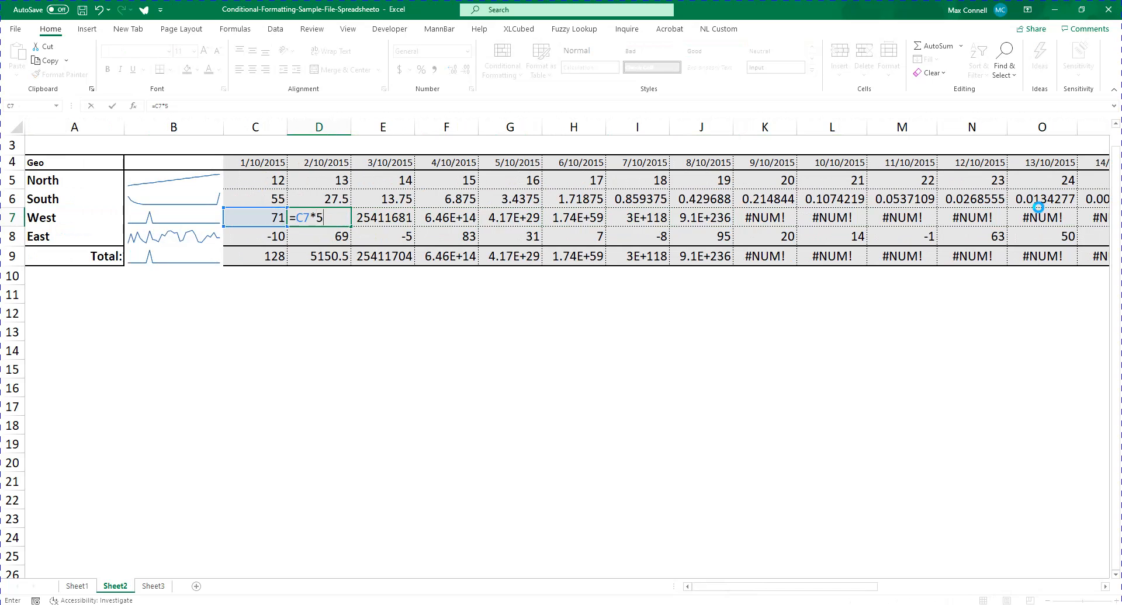
key("ctrl+Return")
key("ctrl+c")
key("ctrl+shift+Right")
key("Return")
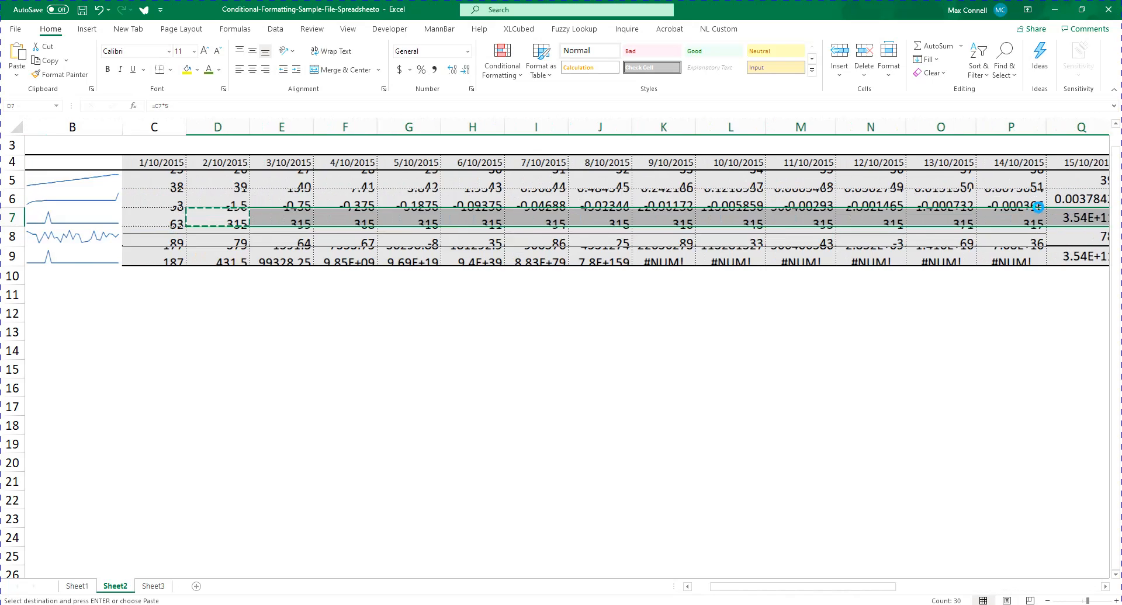
Examine West's daily values across row 7 together with its sparkline in column B
key("Left")
key("Left")
key("Right")
key("Right")
key("Left")
key("Left")
key("Escape")
key("Right")
key("Right")
key("Left")
key("Left")
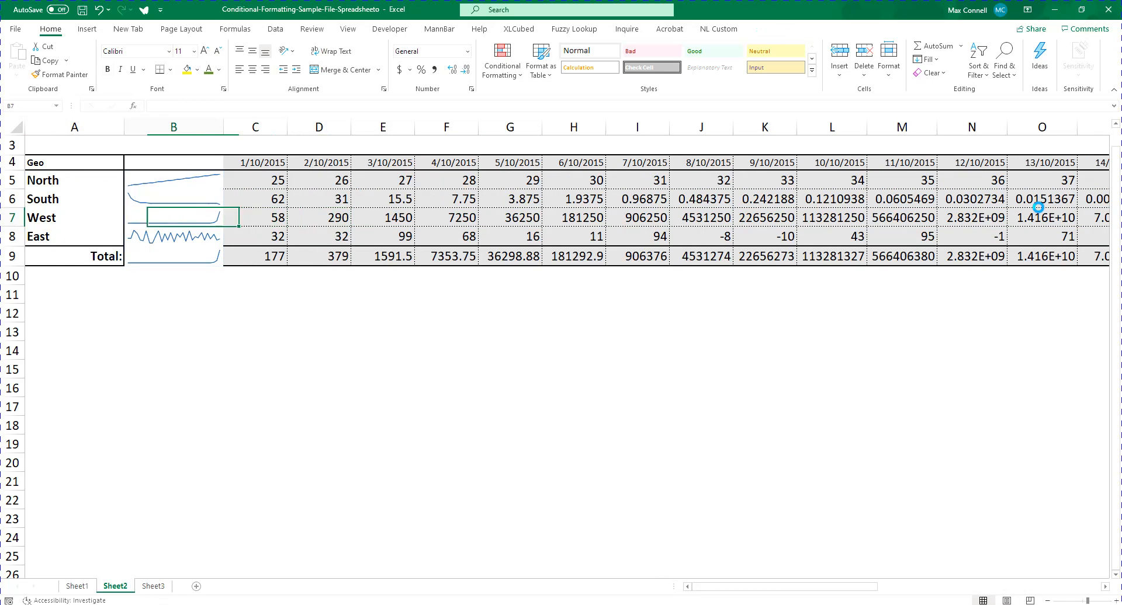
key("Left")
key("Right")
key("Right")
key("Left")
key("Right")
key("Right")
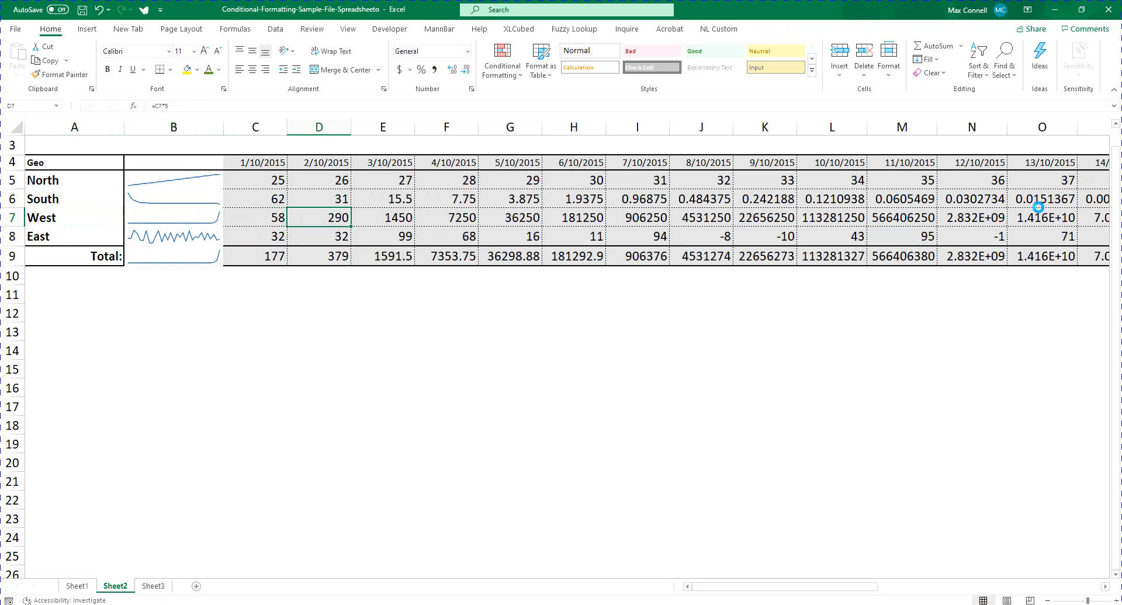
key("Right")
key("Right")
key("Right")
key("Right")
key("Right")
key("Right")
key("Right")
key("Right")
key("Right")
key("Right")
key("Right")
key("Right")
key("Right")
key("Right")
key("Right")
key("Right")
key("Right")
key("Right")
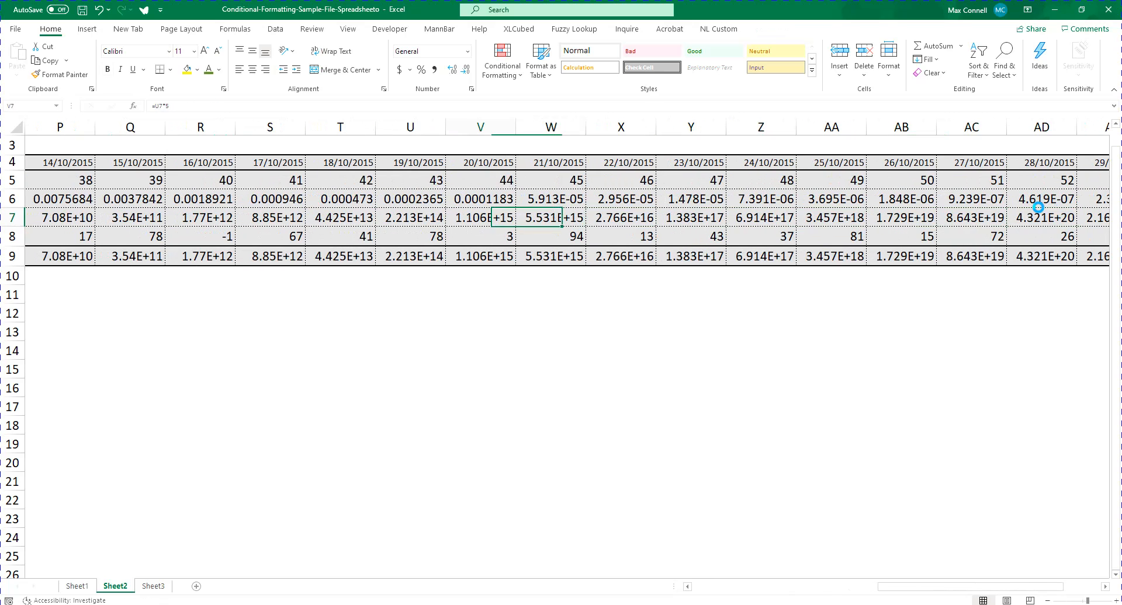
key("Home")
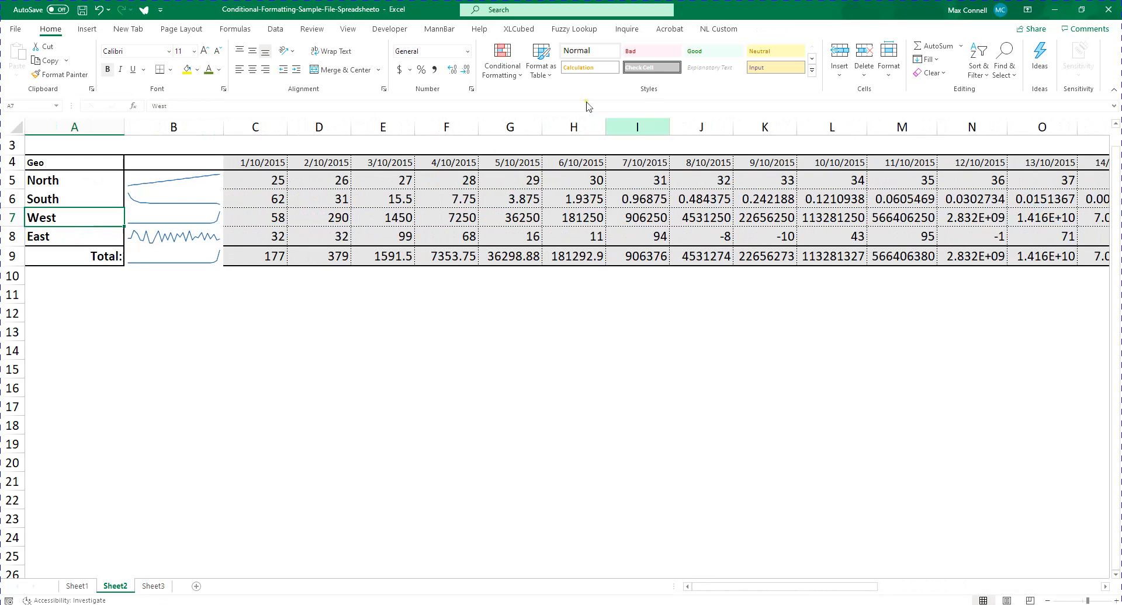
Copy the =RANDBETWEEN(-10,100) formula from C5 across the North, South, West and East daily values through AG8
left_click(258, 184)
key("ctrl+c")
key("shift+Down")
key("shift+Down")
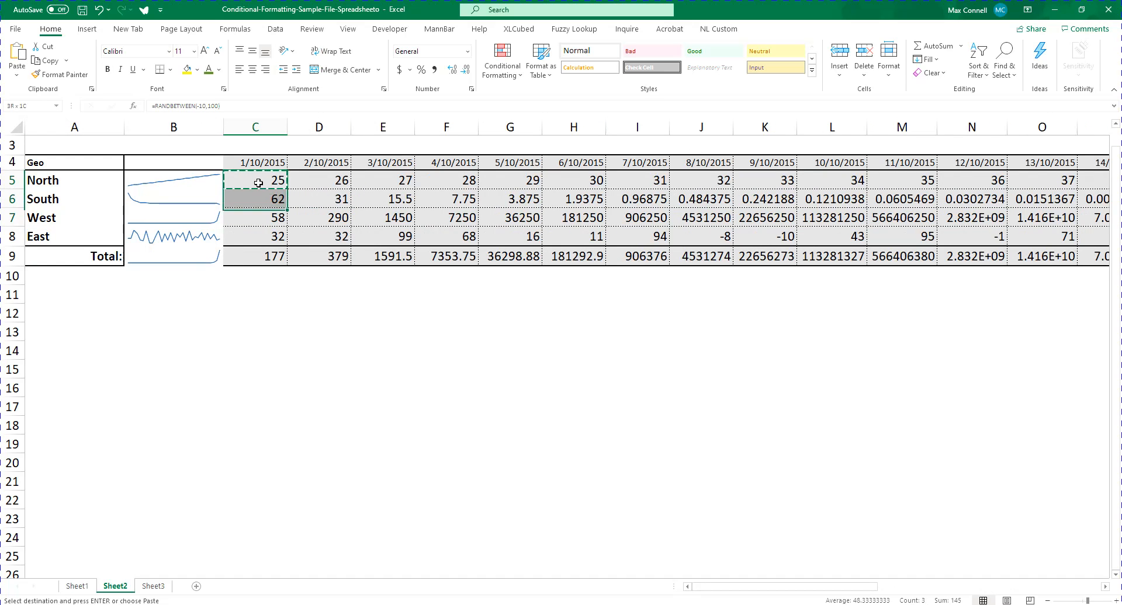
key("shift+Down")
key("ctrl+shift+Right")
key("Return")
key("Home")
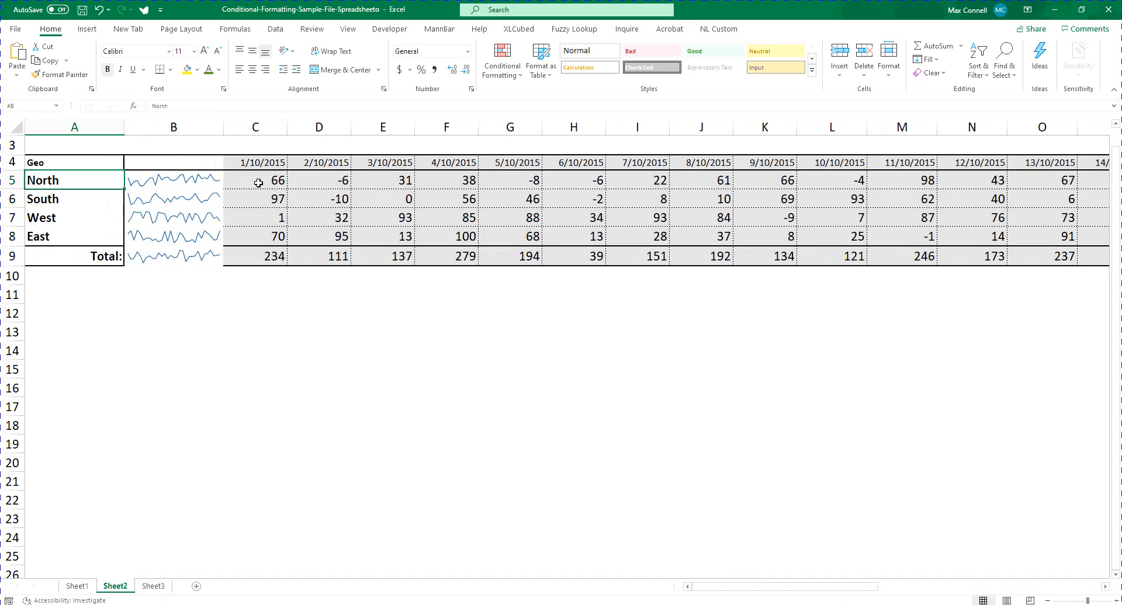
Create a column sparkline in B5 from North's daily values in C5:AG5
key("Right")
key("Right")
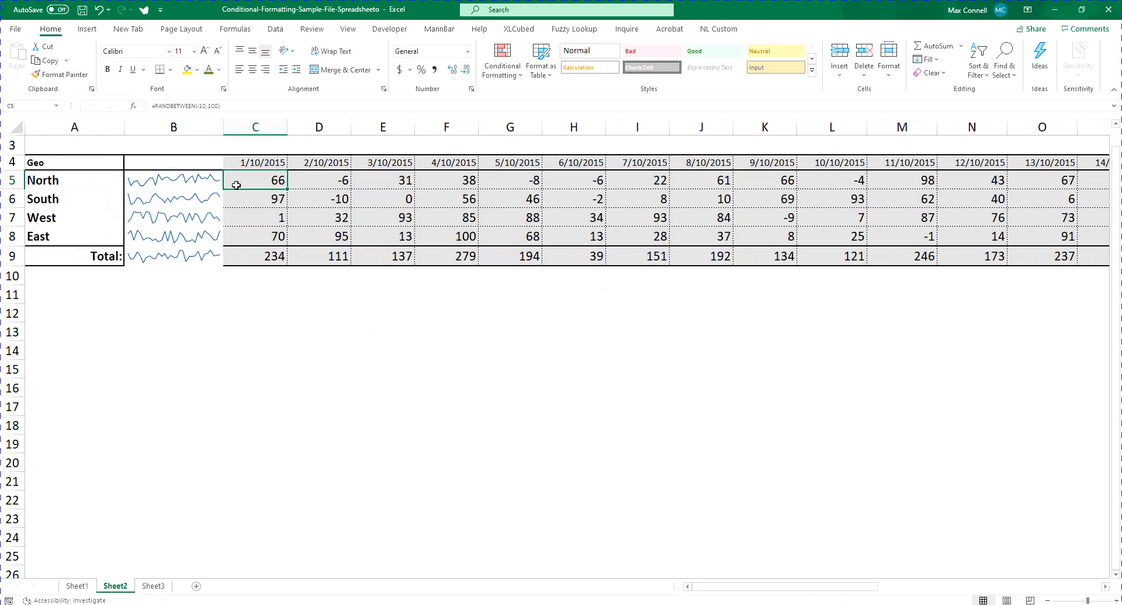
left_click(213, 174)
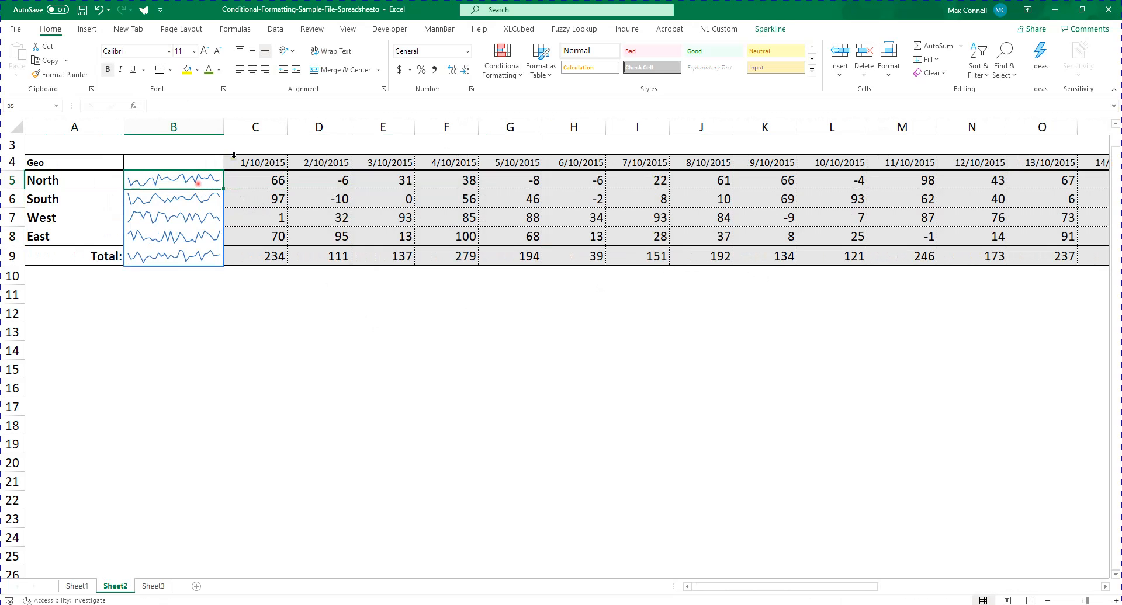
left_click(87, 29)
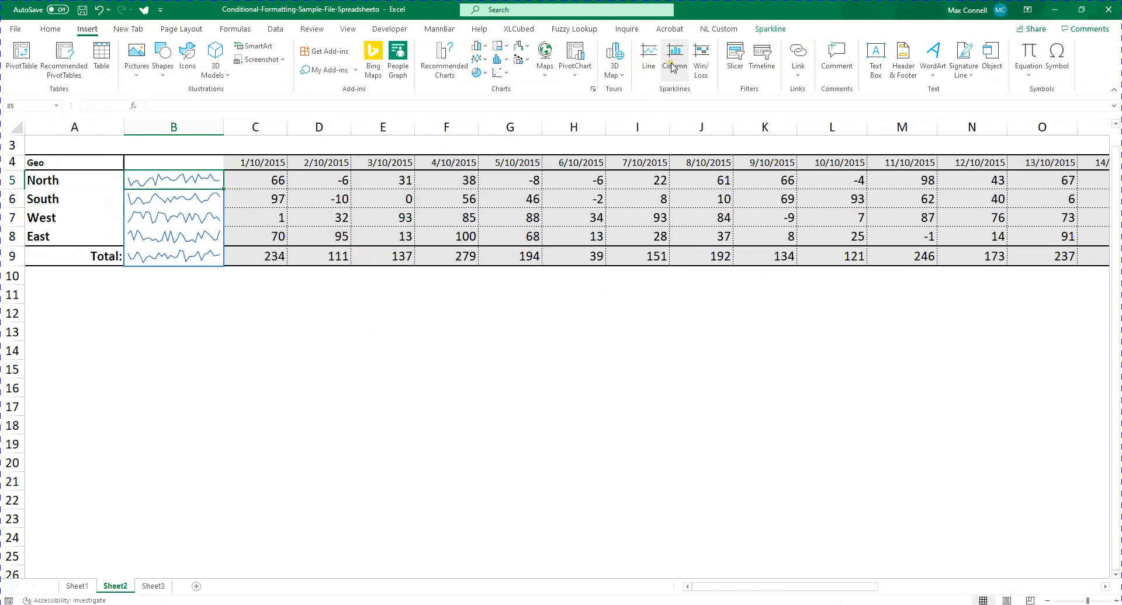
left_click(673, 68)
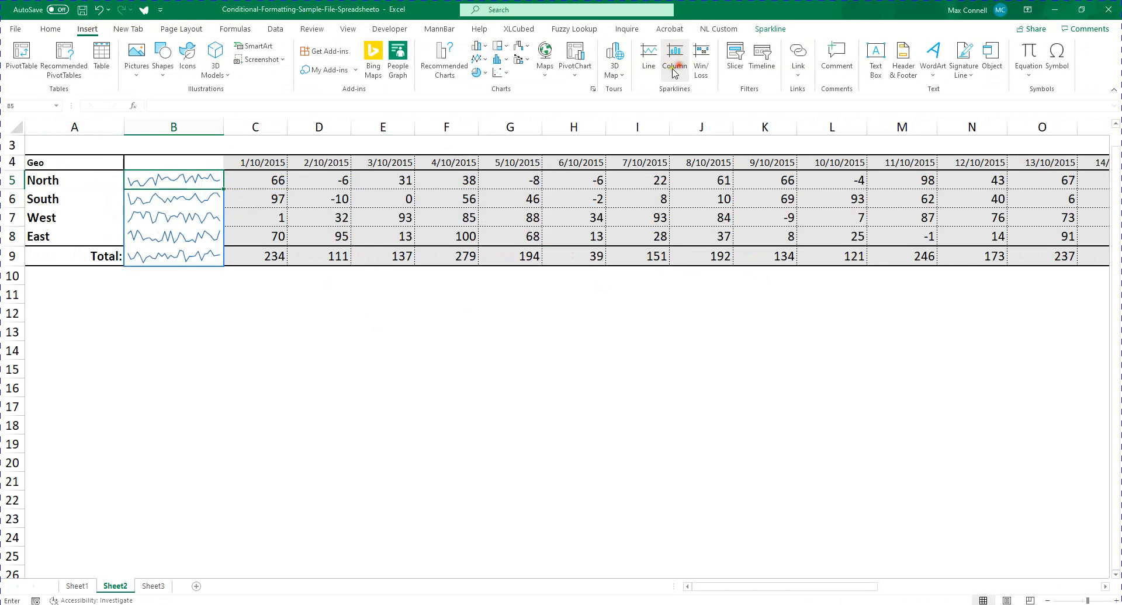
left_click(272, 184)
key("ctrl+shift+Right")
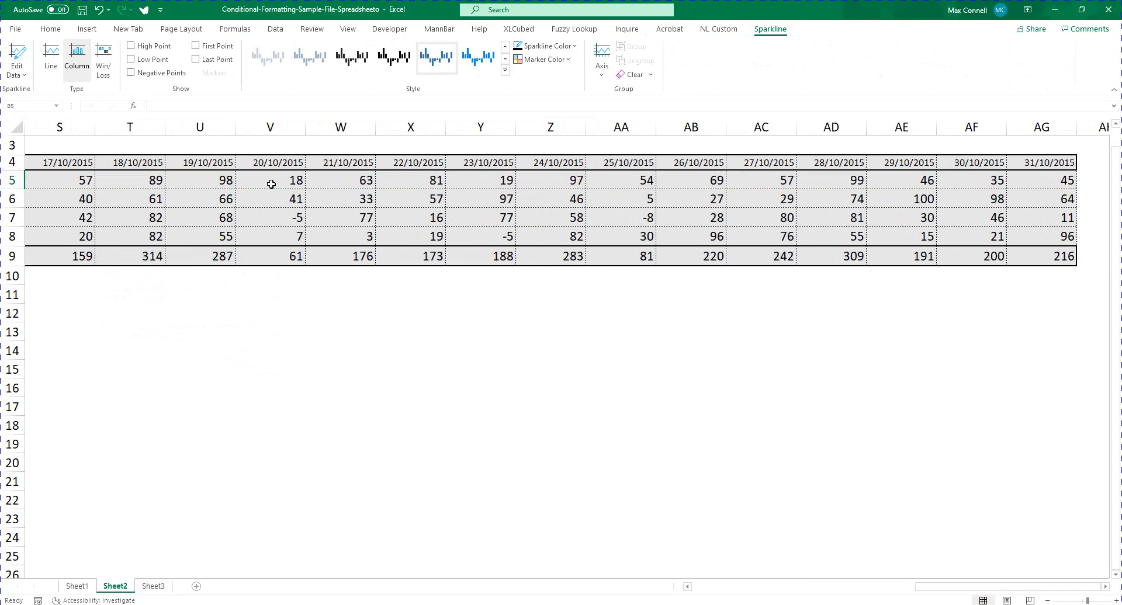
Fill North's column sparkline down column B to the South, West and East rows
key("ctrl+Left")
key("Right")
key("Right")
key("Left")
key("Right")
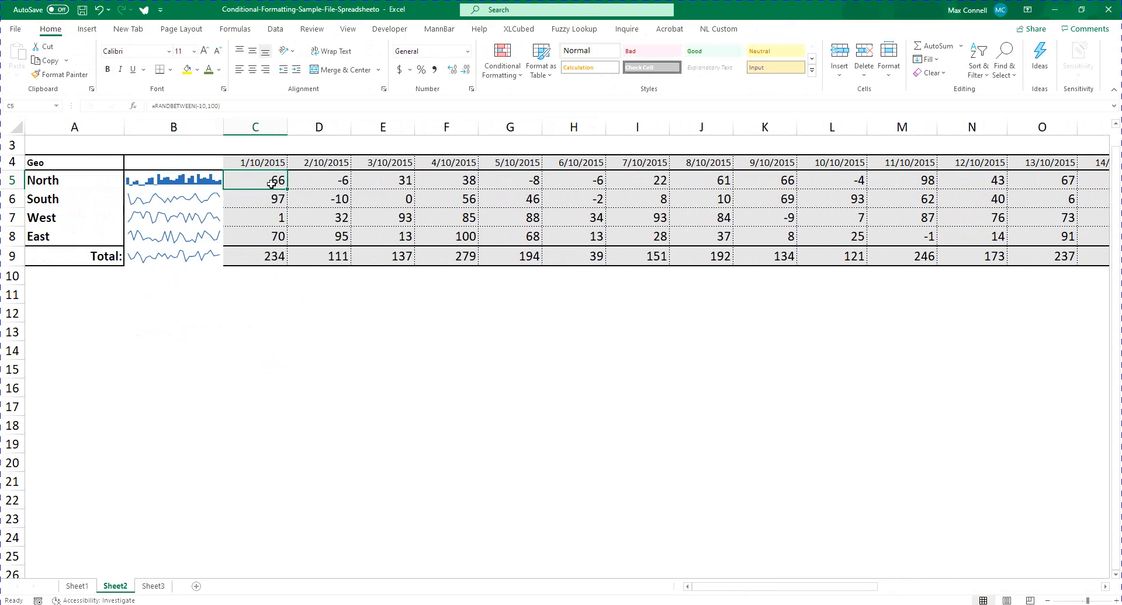
key("Left")
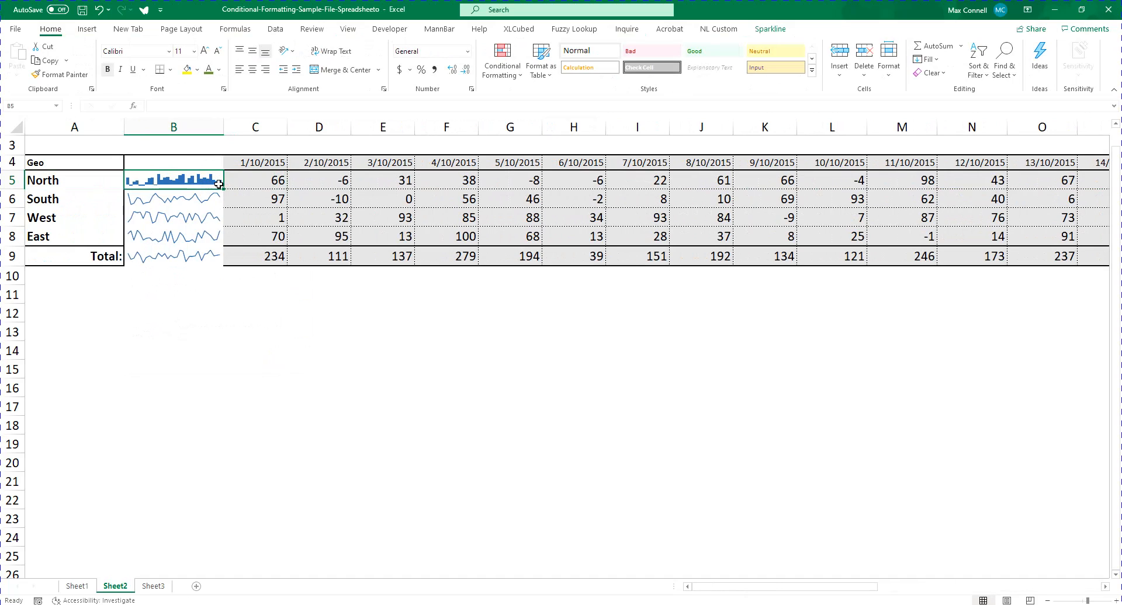
left_click_drag(219, 184, 205, 238)
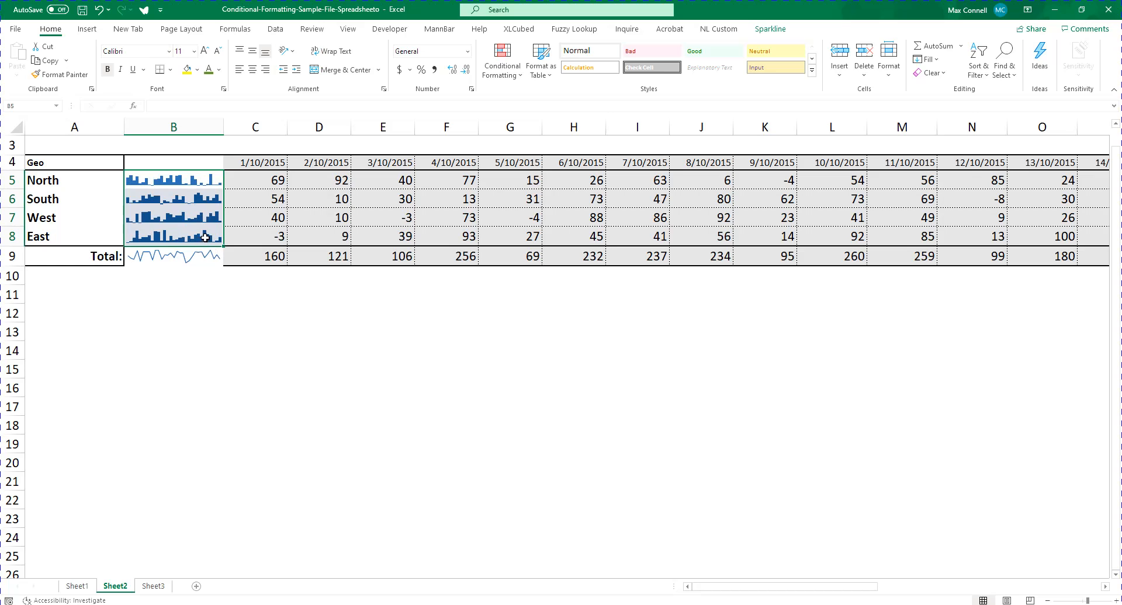
left_click(180, 204)
left_click(183, 179)
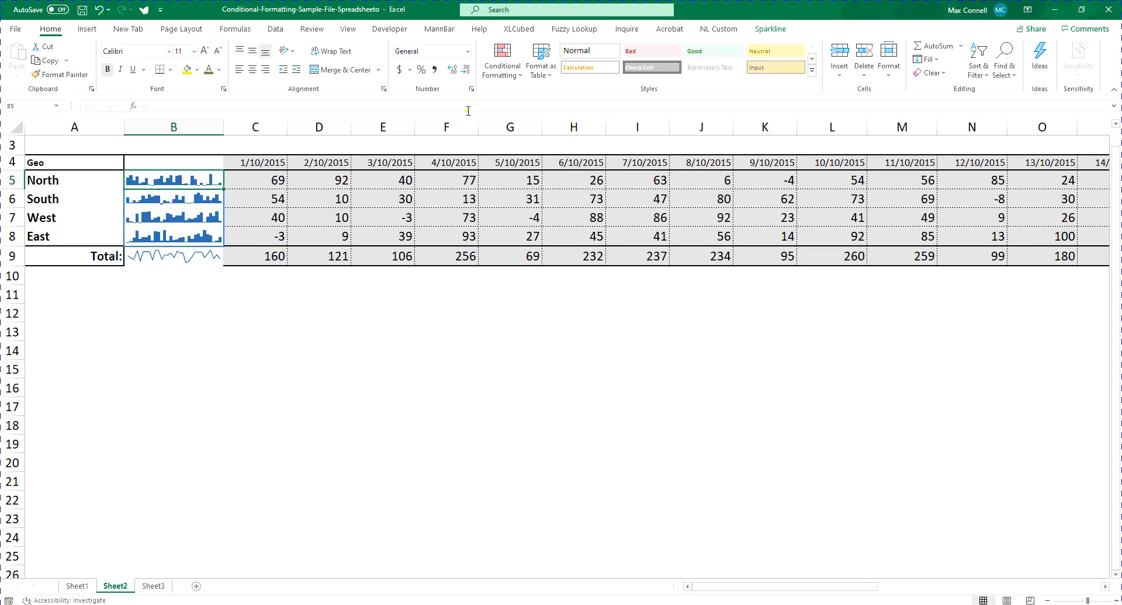
Replace North's sparkline in B5 with a Win/Loss sparkline based on its daily values in C5:AG5
left_click(87, 29)
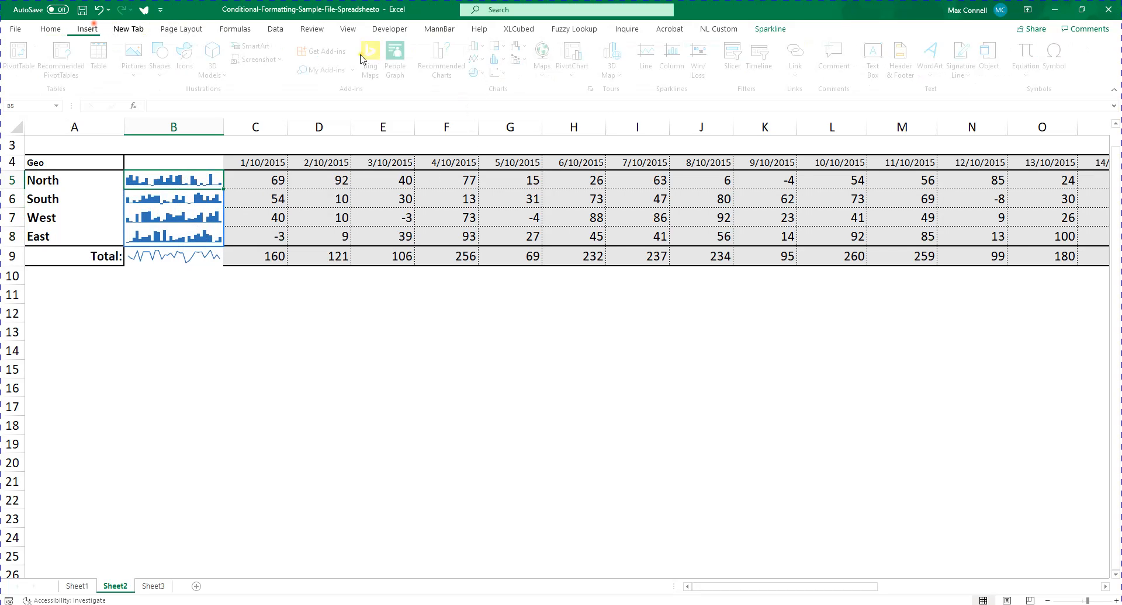
left_click(703, 67)
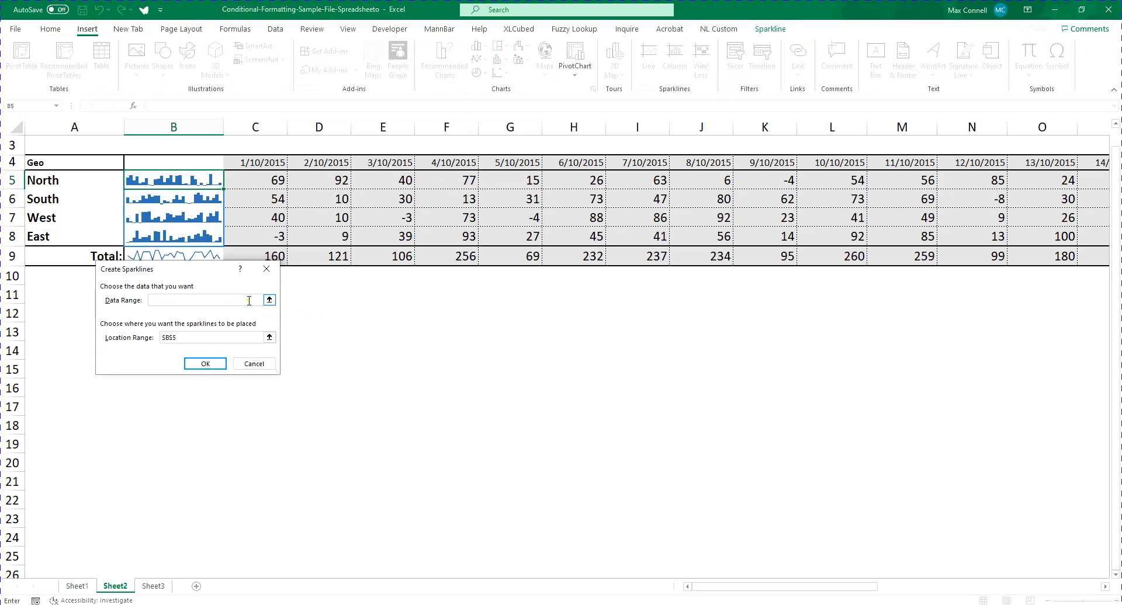
left_click(258, 172)
key("ctrl+shift+Right")
key("Return")
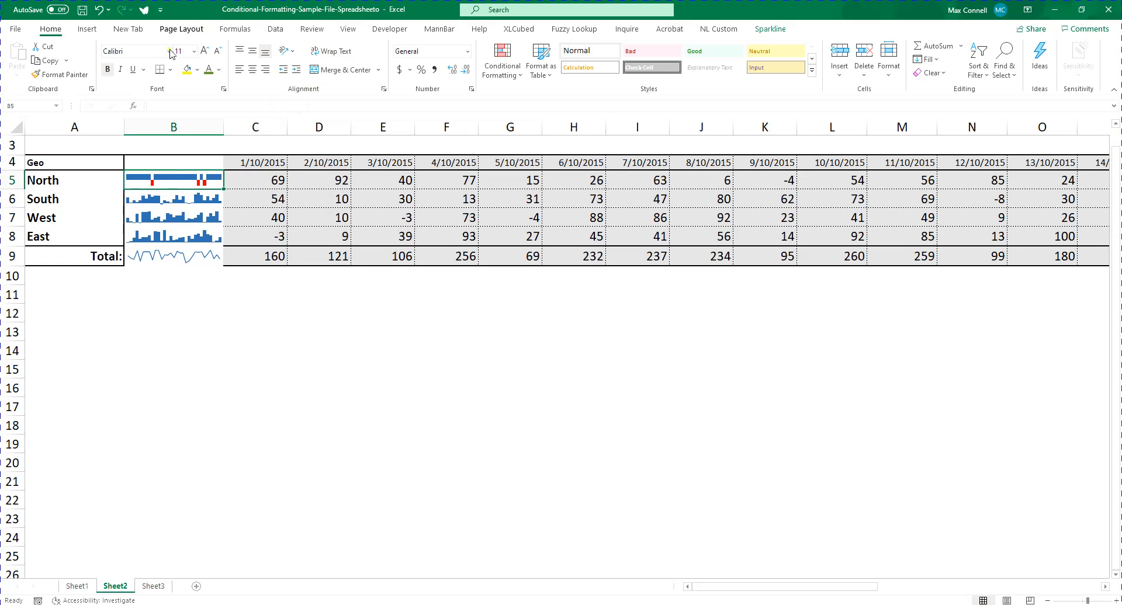
left_click(87, 29)
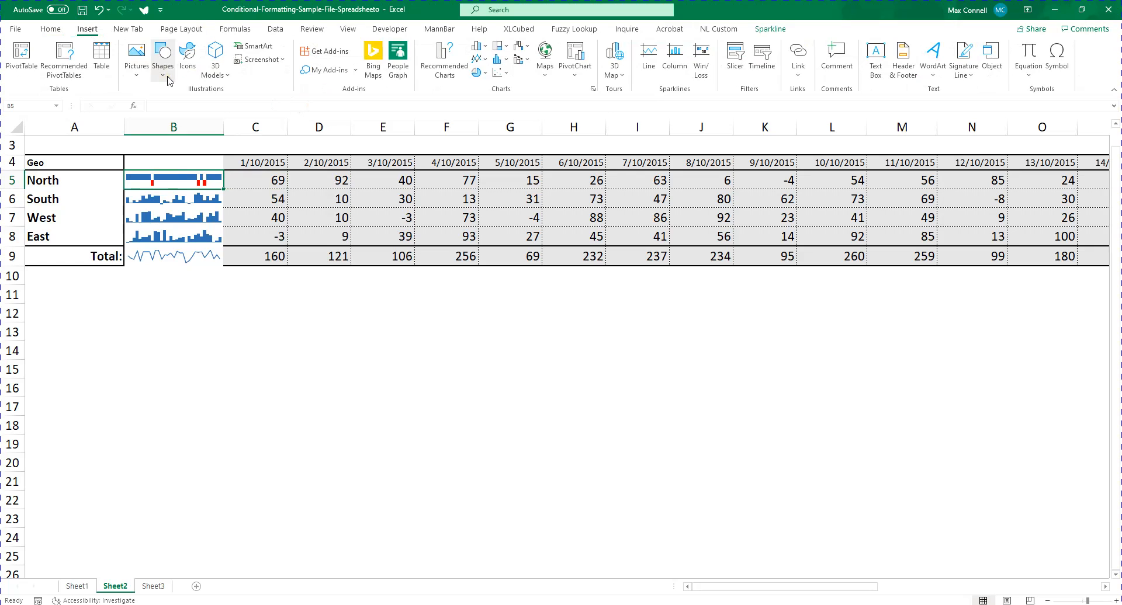
left_click(198, 288)
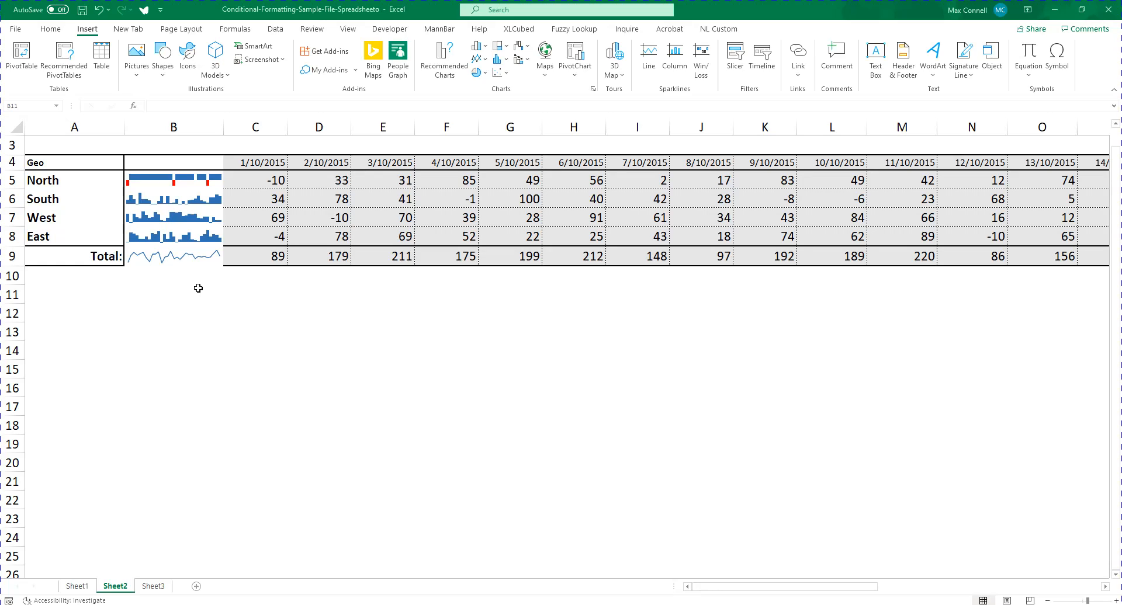
left_click(50, 17)
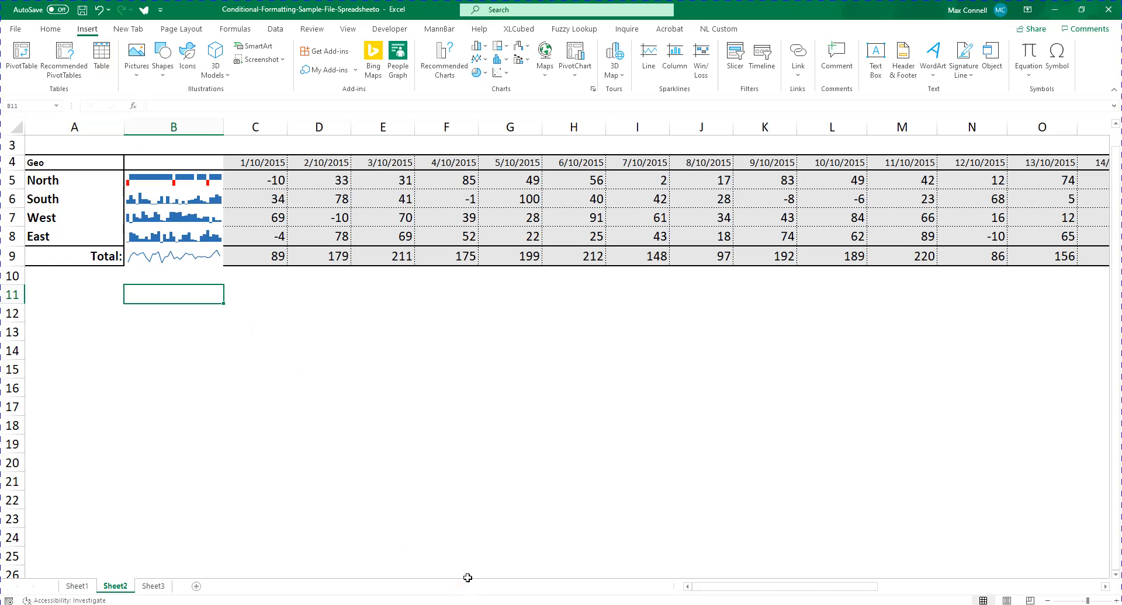
Switch to the Excel Course Guide - Intermediate document in Word and review the unit names and topics from Unit 7 onward
key("alt+Tab")
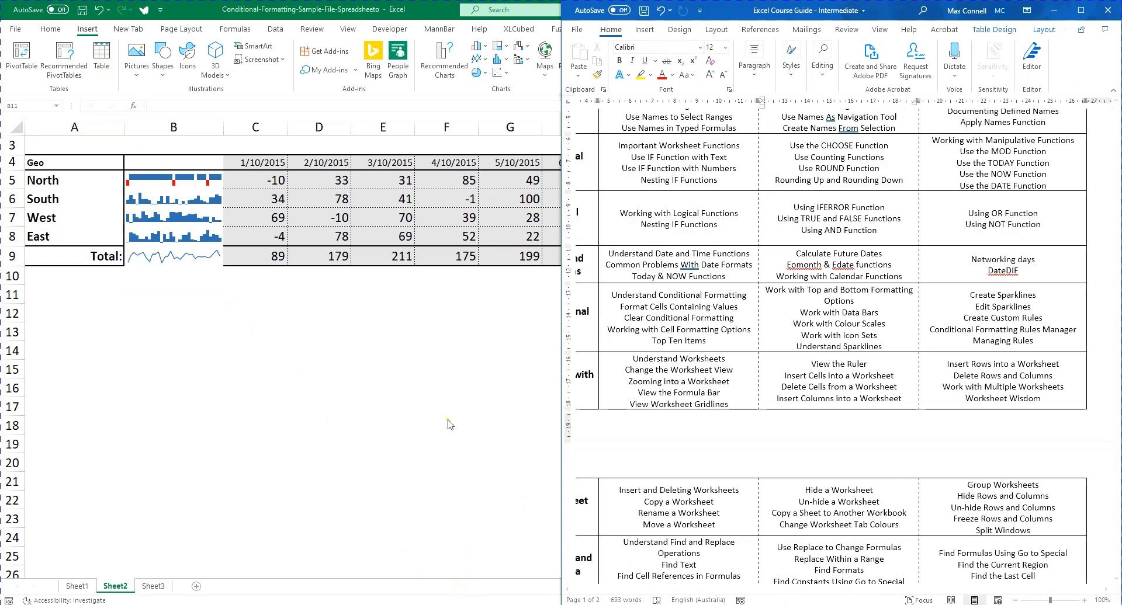
left_click_drag(856, 589, 751, 590)
scroll(706, 412, "down", 1)
scroll(706, 412, "down", 1)
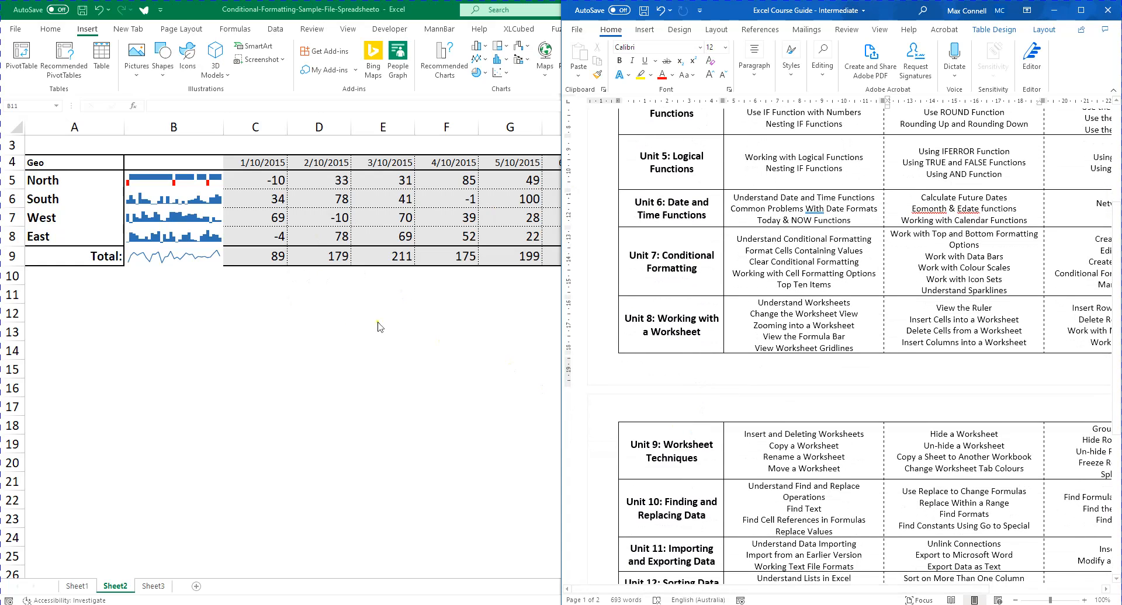